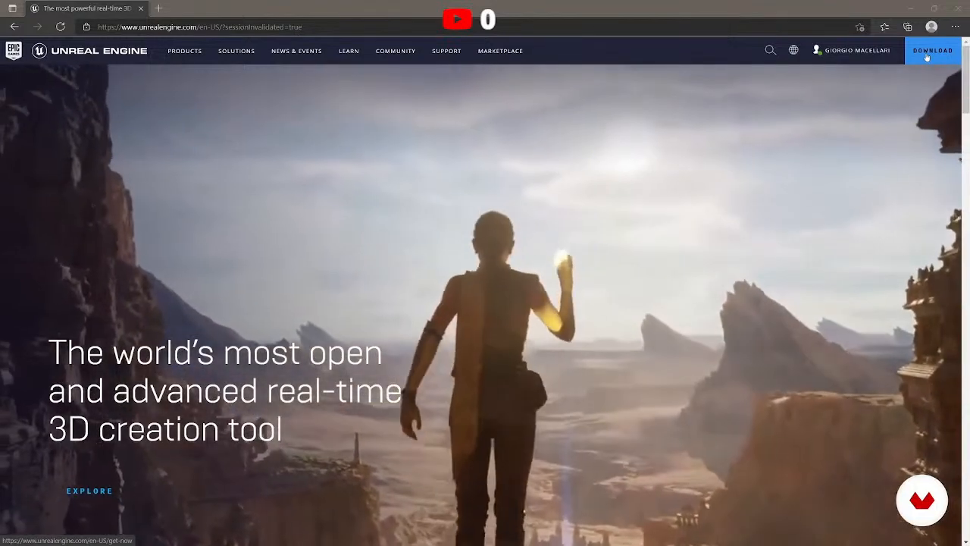
Download the Epic Games launcher installer from the Unreal Engine site under the Creators License.
left_click(926, 54)
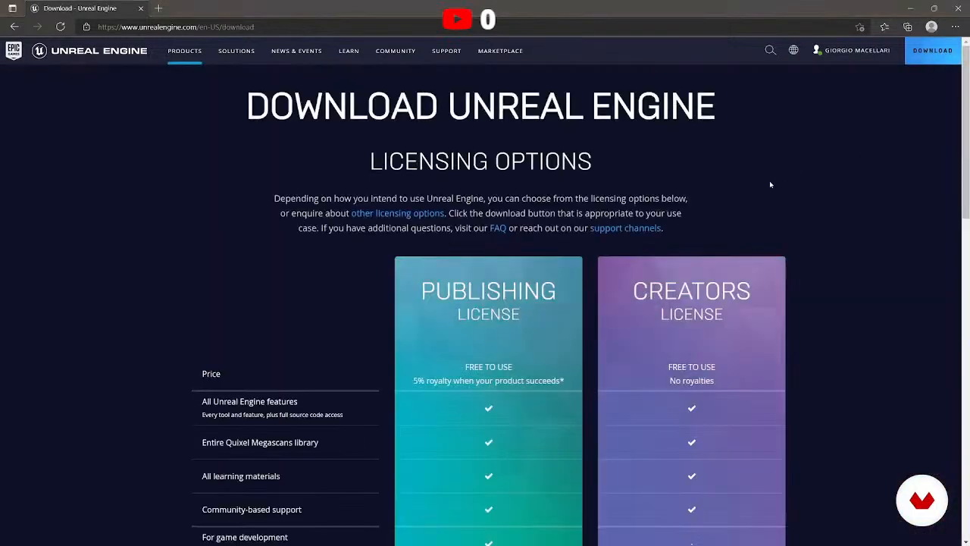
scroll(769, 181, "down", 2)
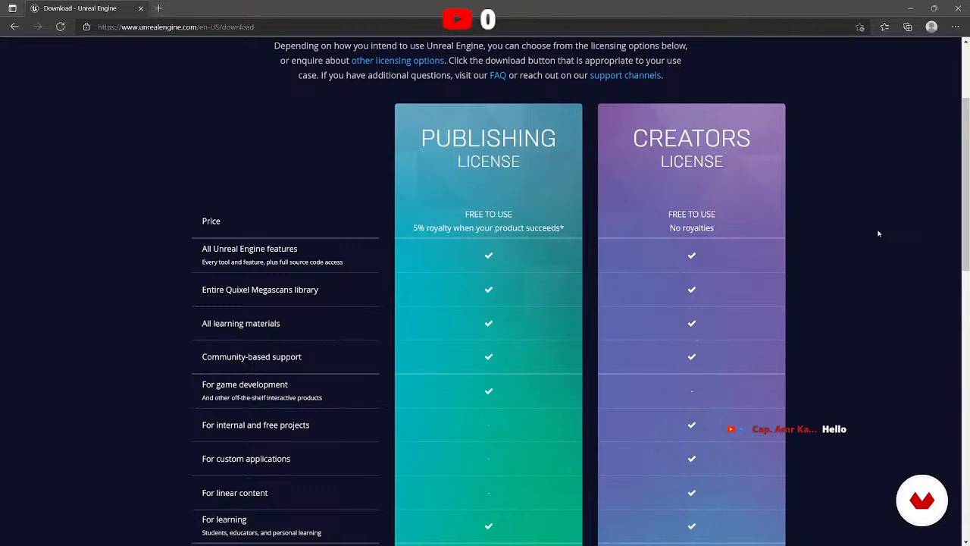
scroll(878, 234, "down", 3)
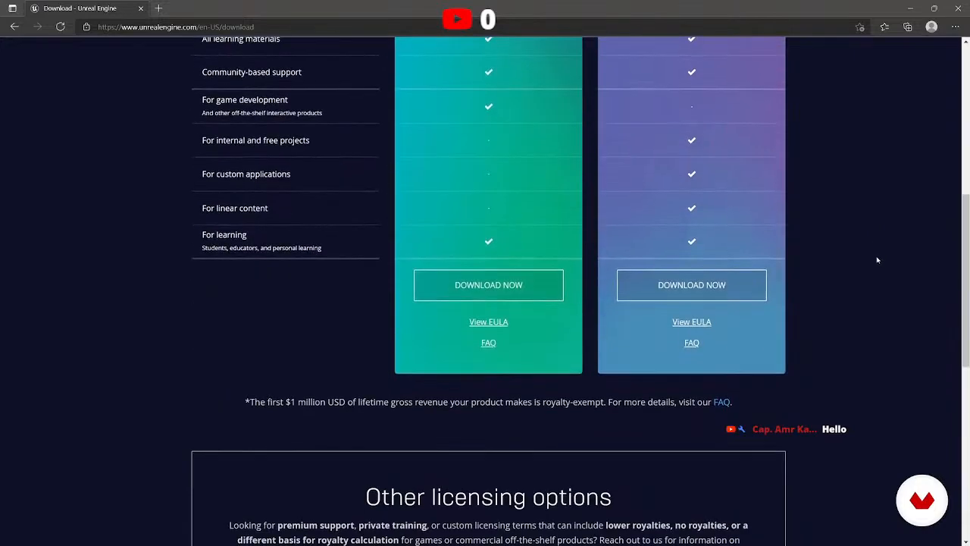
left_click(723, 285)
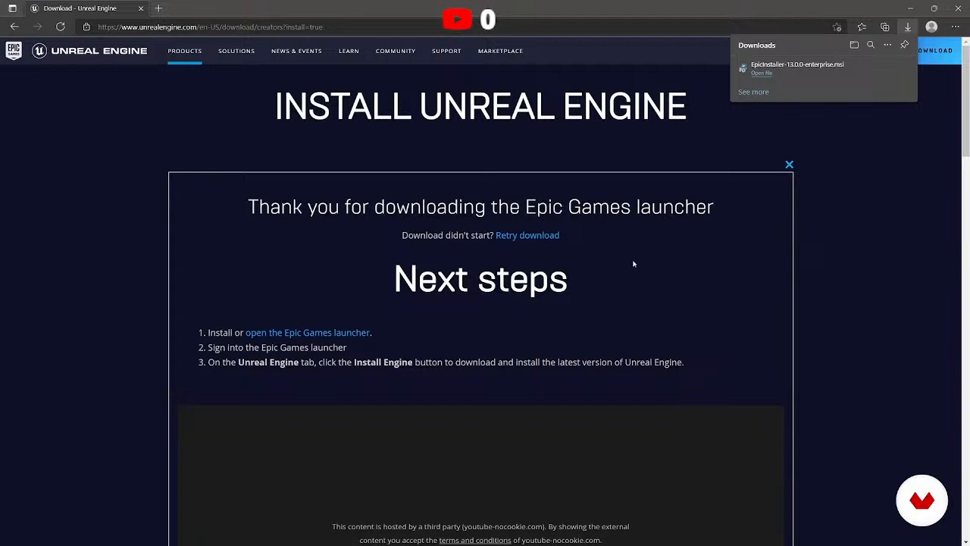
Run the downloaded EpicInstaller-13.0.0-enterprise.msi and install the Epic Games Launcher in the default destination folder.
left_click(762, 75)
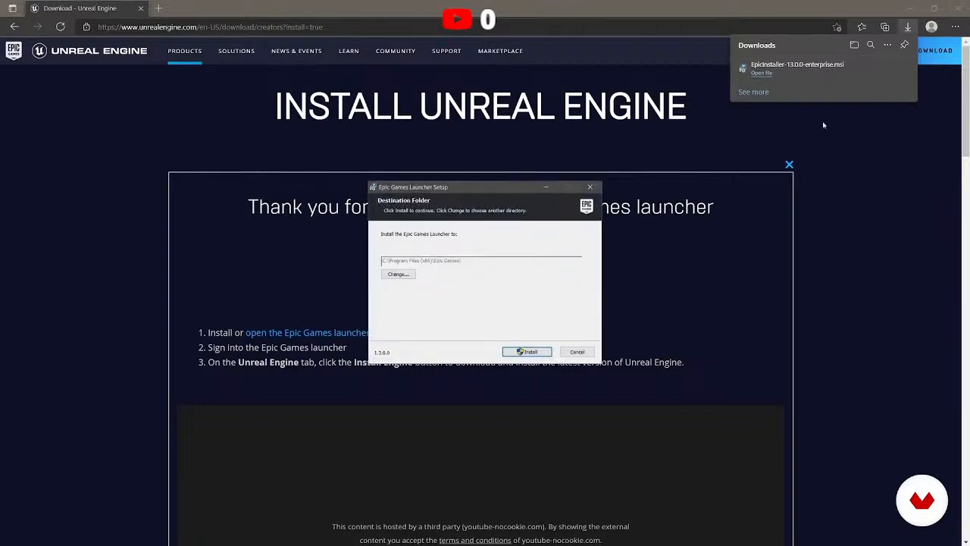
left_click_drag(471, 187, 420, 162)
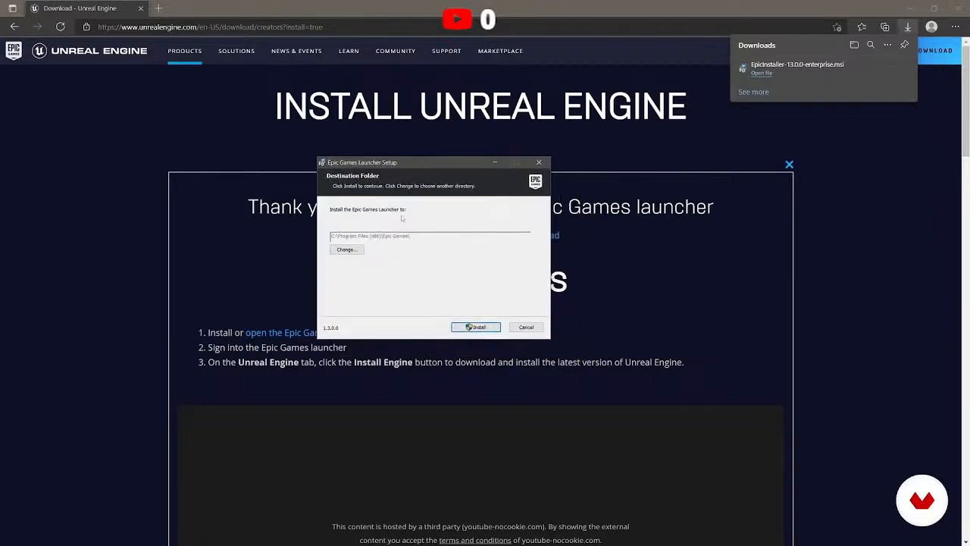
left_click(476, 326)
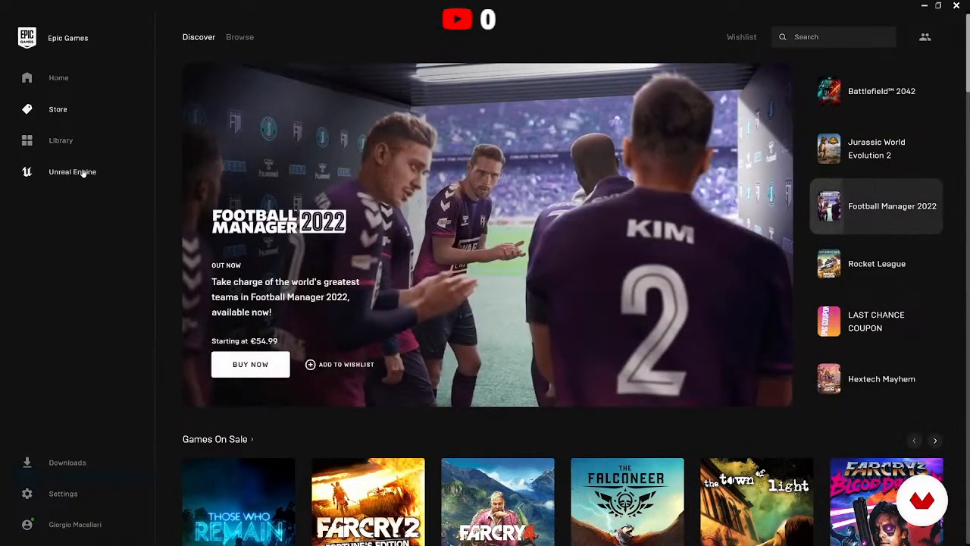
Open the launcher's Unreal Engine section and look through the UE4 news and featured content.
left_click(83, 173)
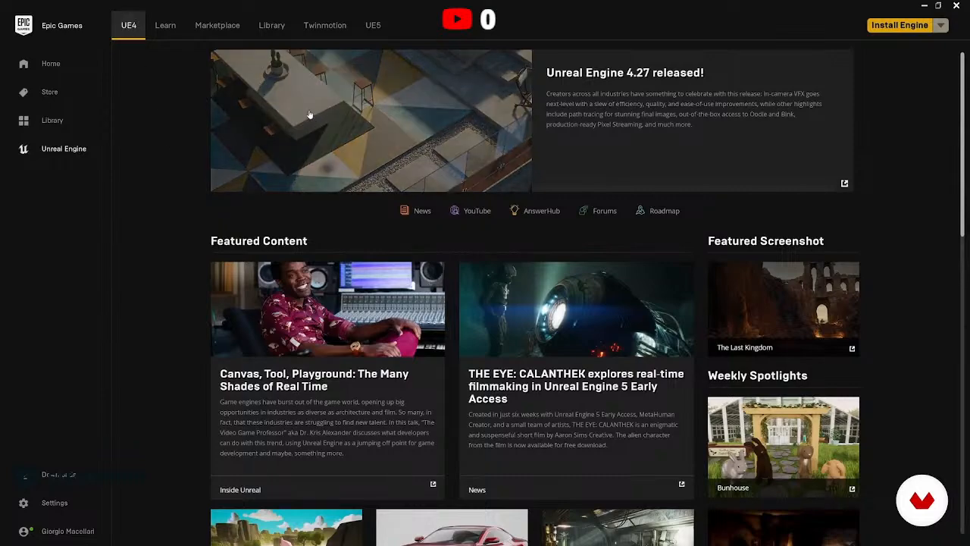
scroll(363, 356, "down", 3)
scroll(363, 356, "up", 1)
scroll(363, 356, "up", 3)
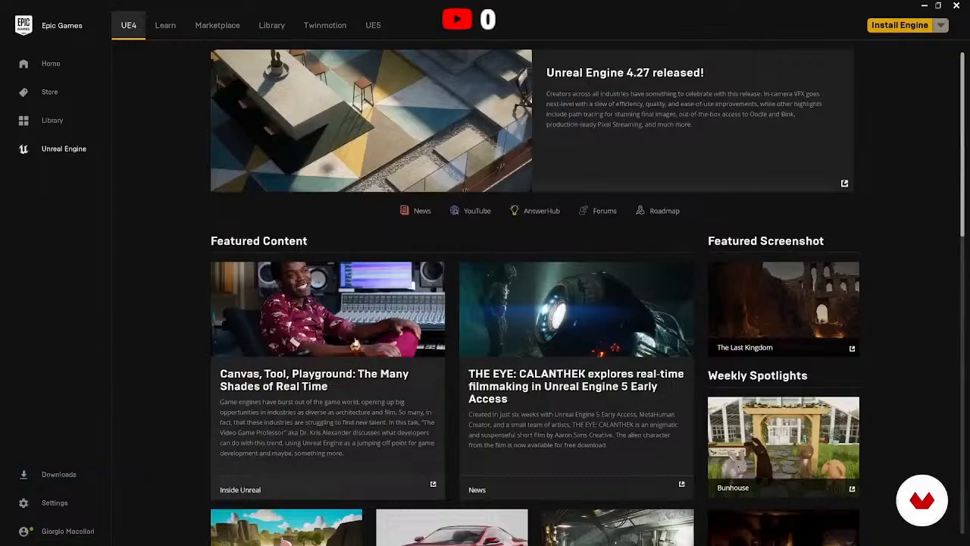
Browse the Unreal Engine learning resources and view the details of the Content Examples sample project.
left_click(165, 27)
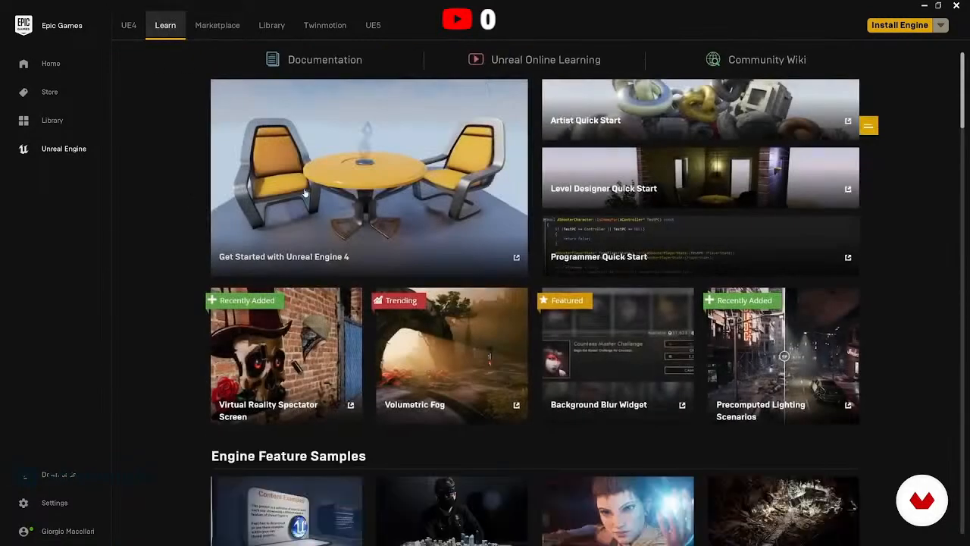
scroll(303, 198, "down", 2)
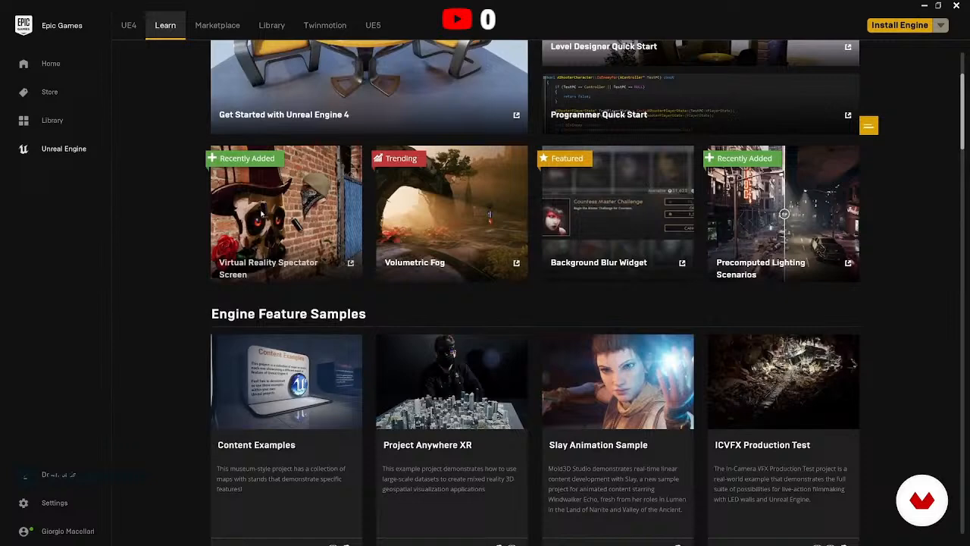
scroll(265, 215, "down", 3)
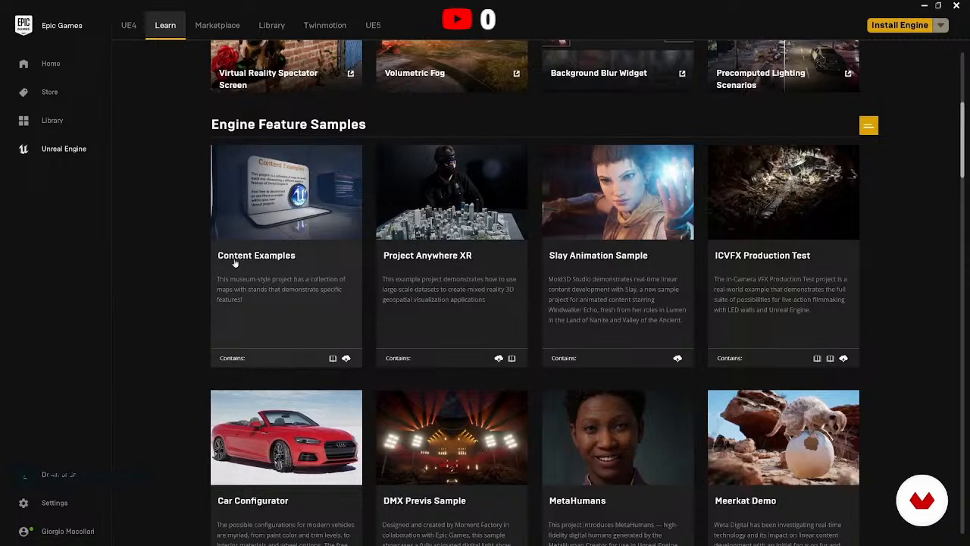
left_click(287, 219)
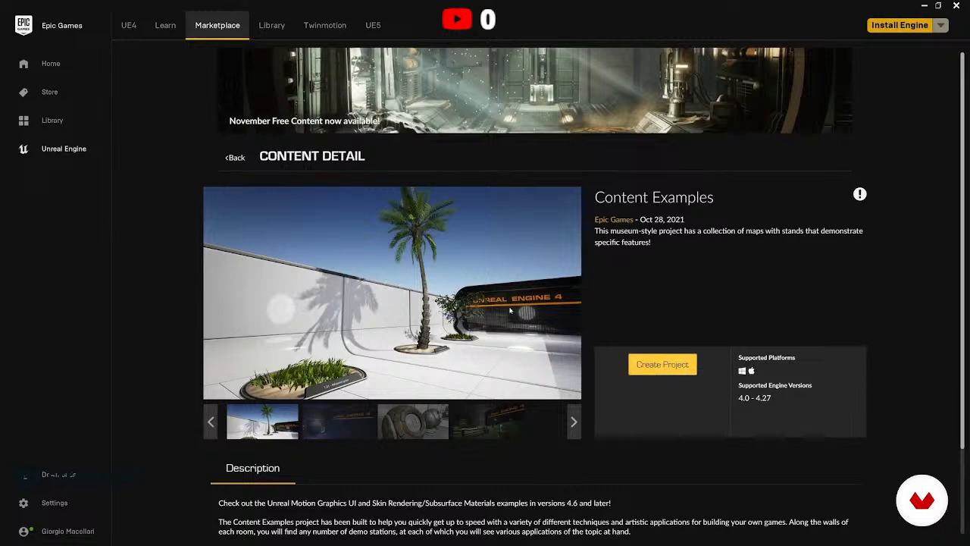
left_click(166, 28)
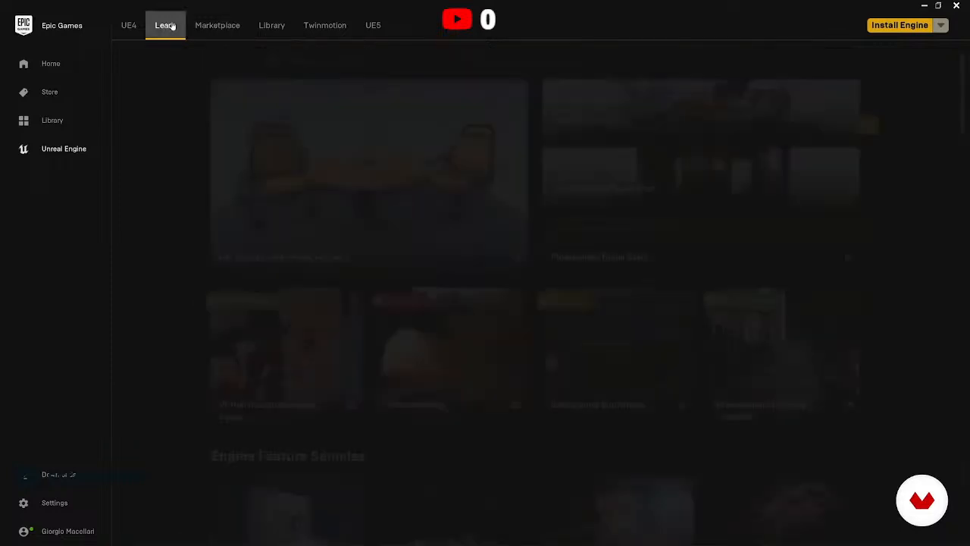
Look through the Unreal Engine Marketplace's showcased products and the Free For The Month assets.
left_click(233, 27)
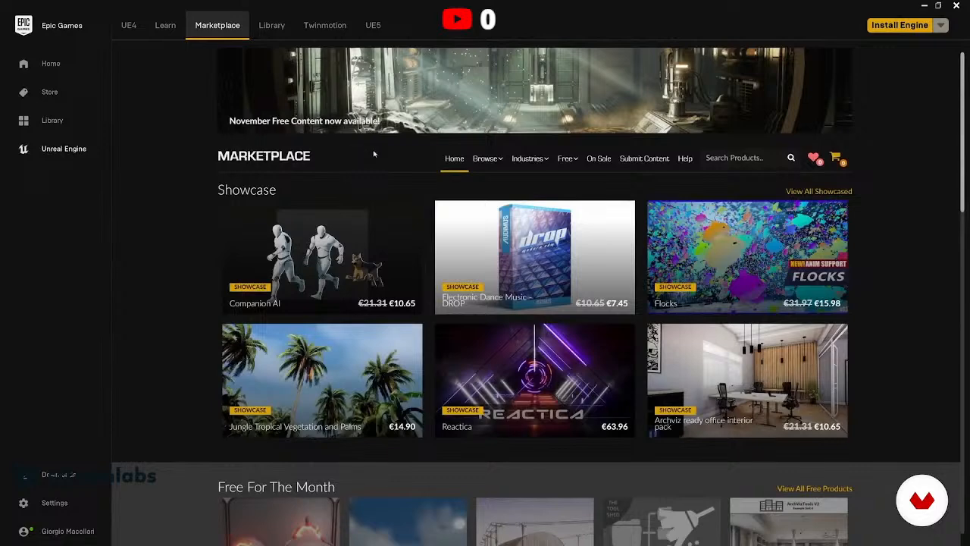
scroll(147, 273, "down", 2)
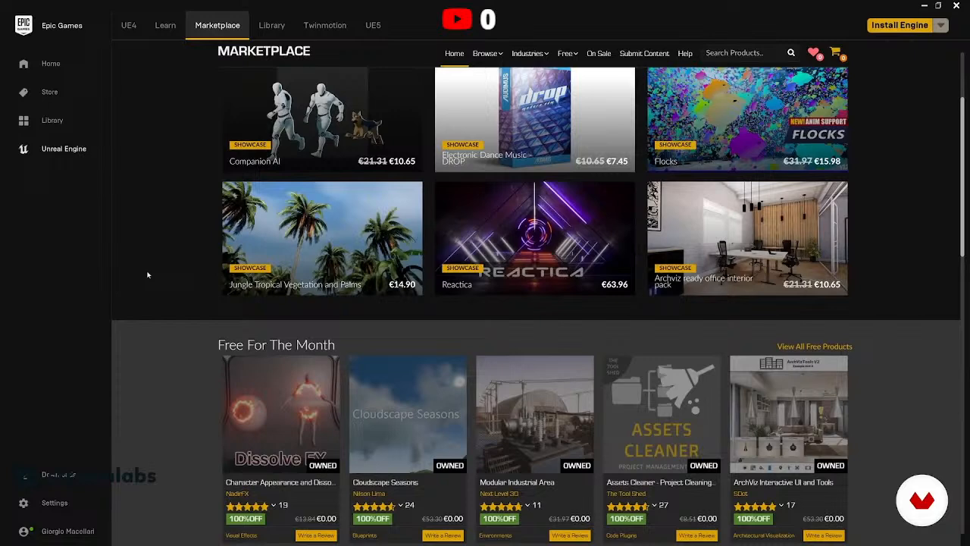
scroll(148, 275, "down", 2)
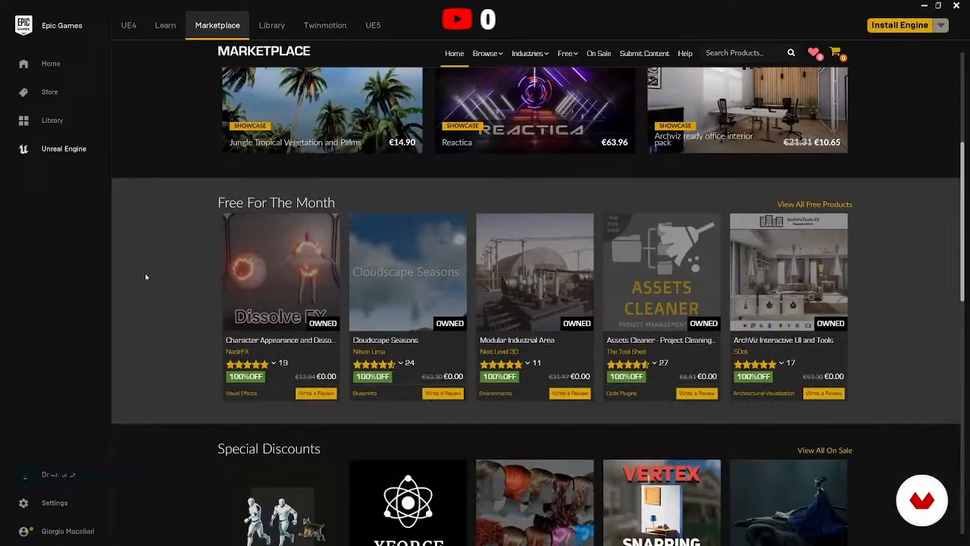
Examine the library's engine versions, projects and vault assets, as well as the Twinmotion page.
left_click(274, 29)
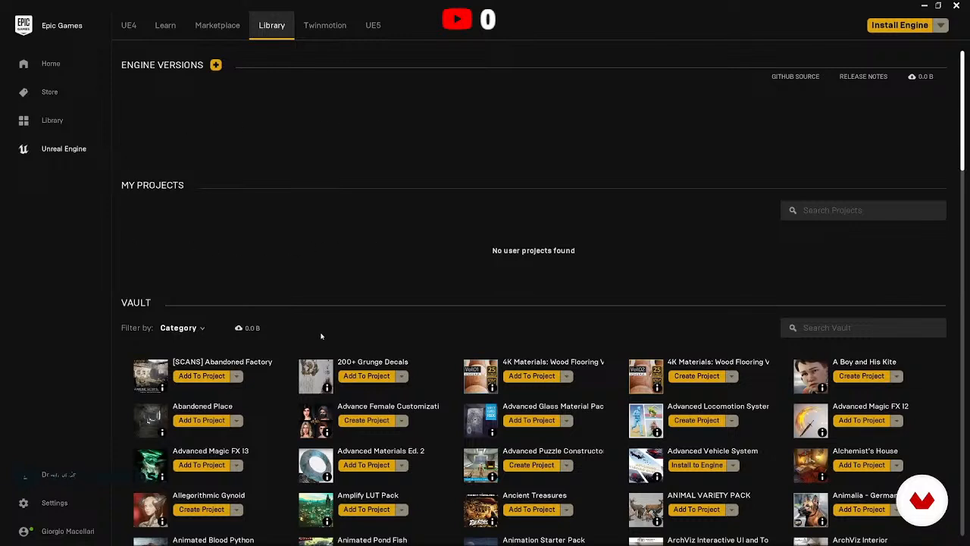
scroll(461, 368, "down", 3)
scroll(461, 368, "up", 3)
left_click(324, 25)
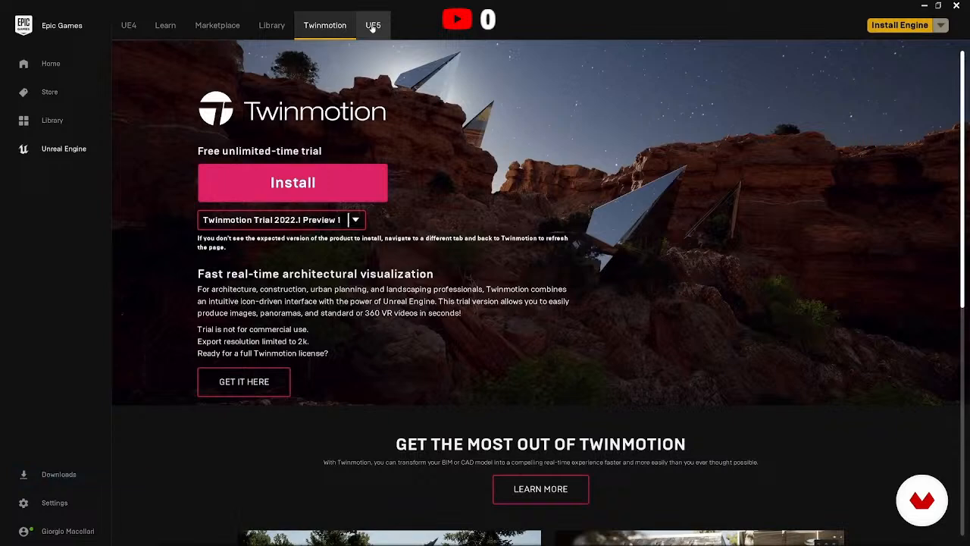
Request the Unreal Engine 5 Early Access download and accept installing version 5.0.0 Early Access 2.
left_click(371, 30)
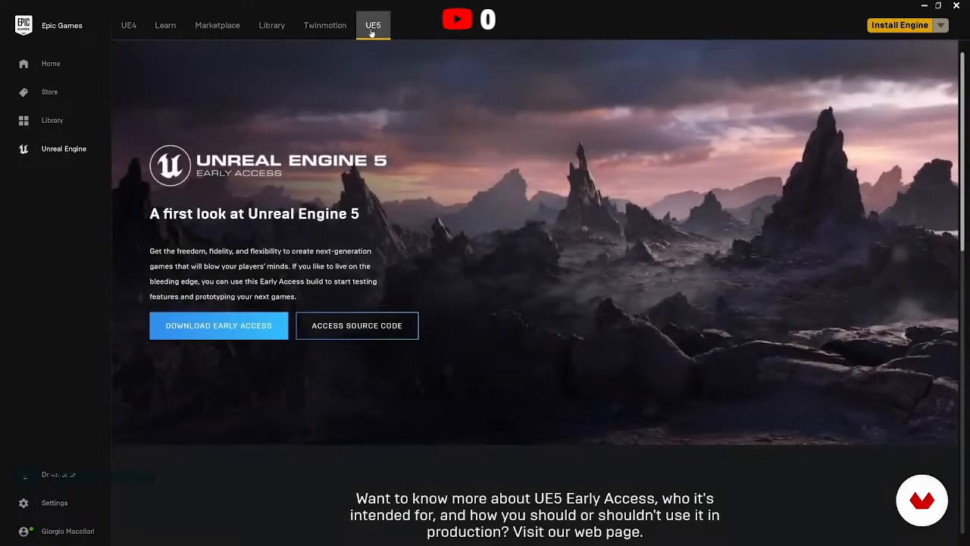
left_click(228, 337)
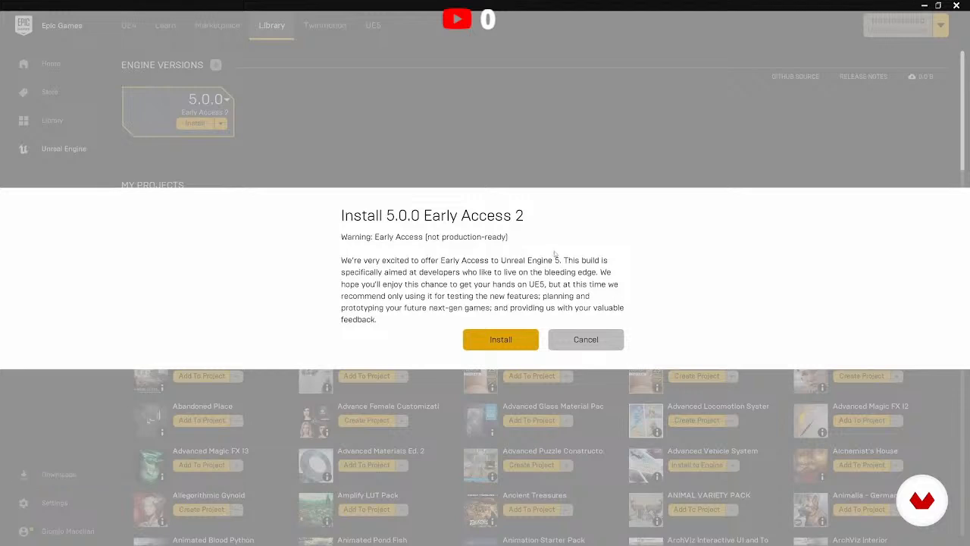
left_click(503, 341)
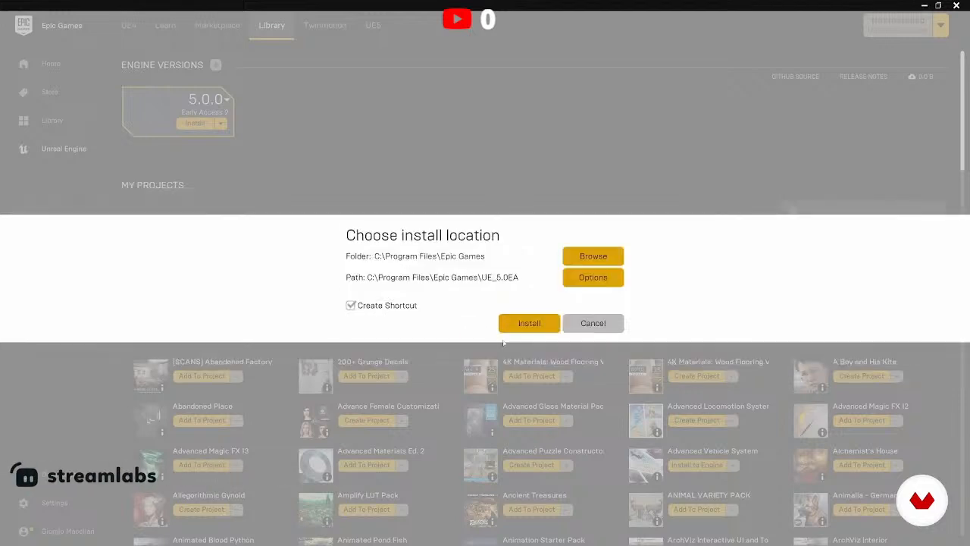
Exclude Engine Source and the Android, IOS and Linux target platforms from the UE5 installation options and apply the selection.
left_click(594, 279)
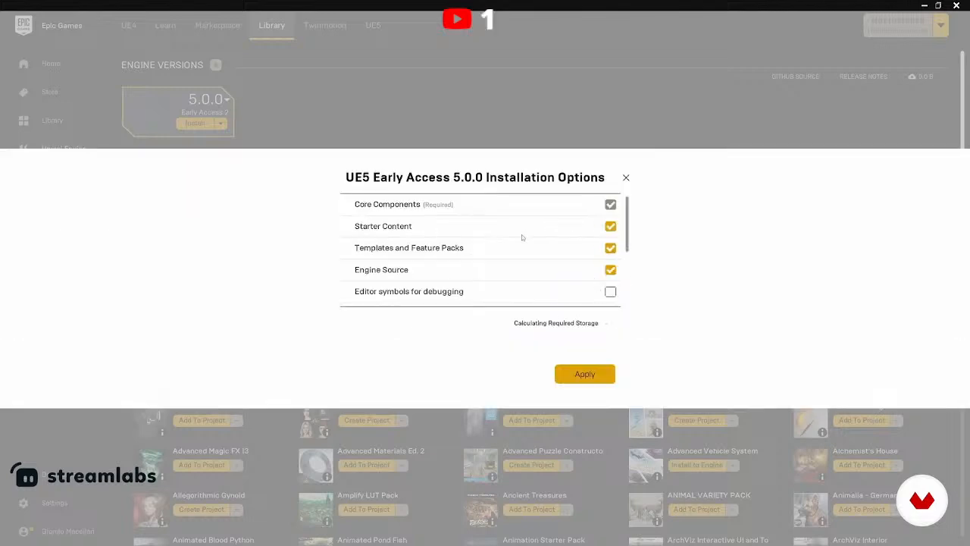
left_click(610, 271)
scroll(611, 250, "down", 5)
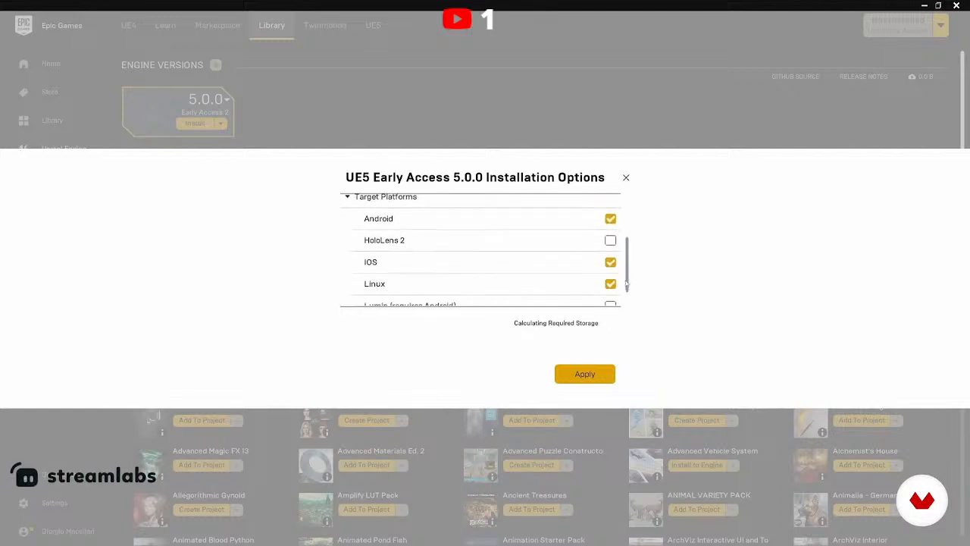
left_click(610, 219)
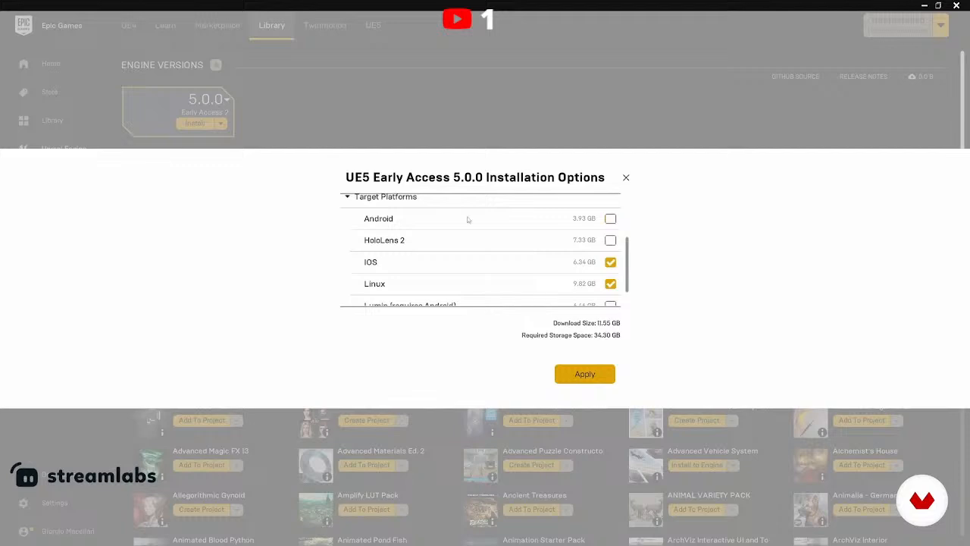
left_click(610, 262)
left_click(611, 283)
scroll(626, 284, "down", 1)
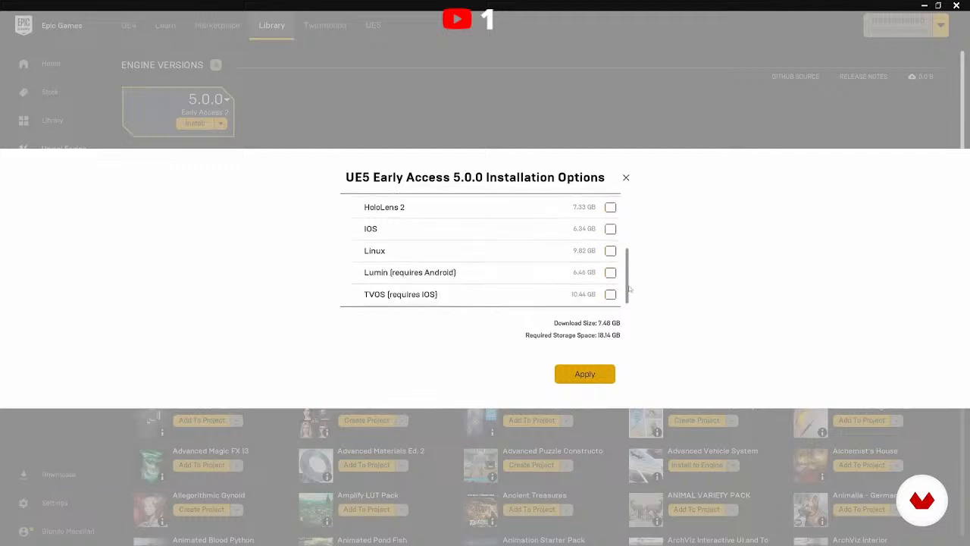
scroll(625, 239, "up", 5)
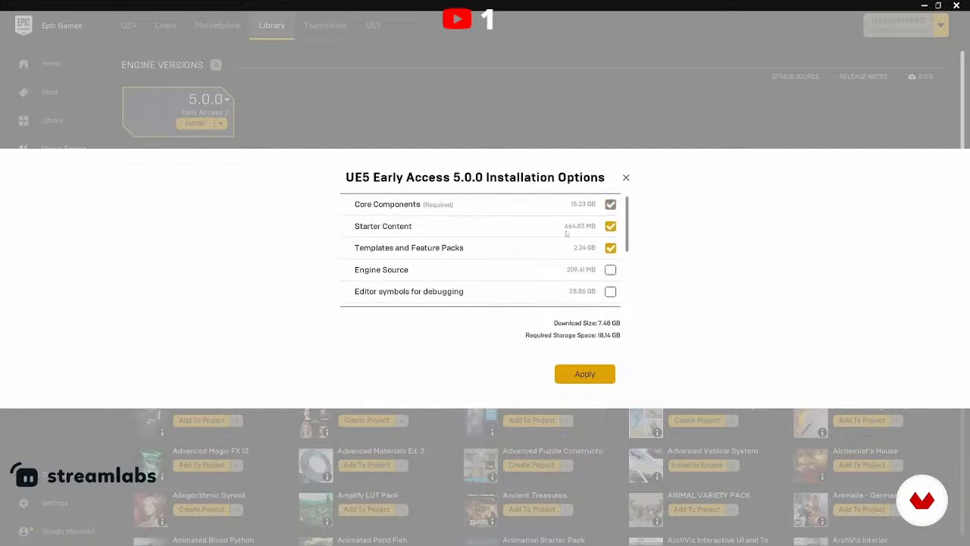
left_click(589, 374)
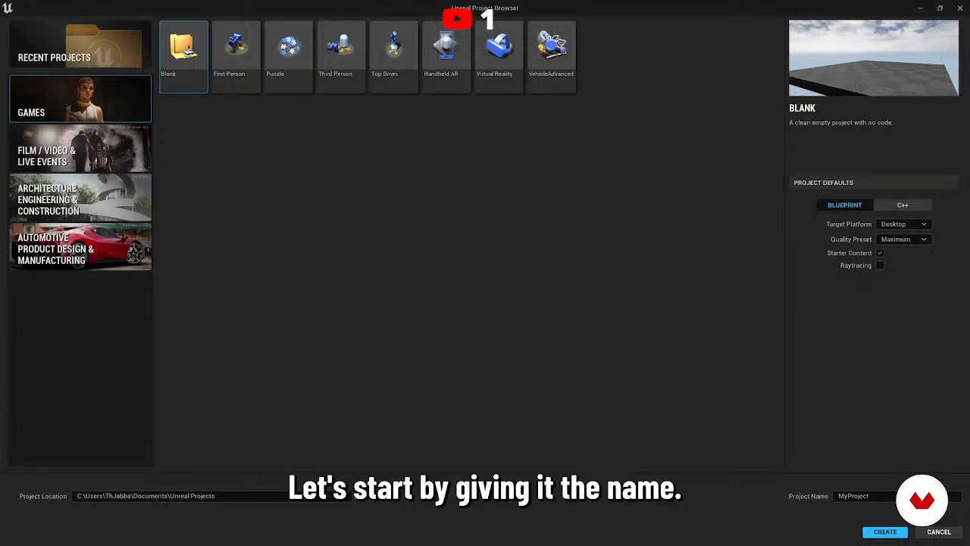
Name the new Unreal Engine project Domestika.
left_click(848, 496)
type("Domestika")
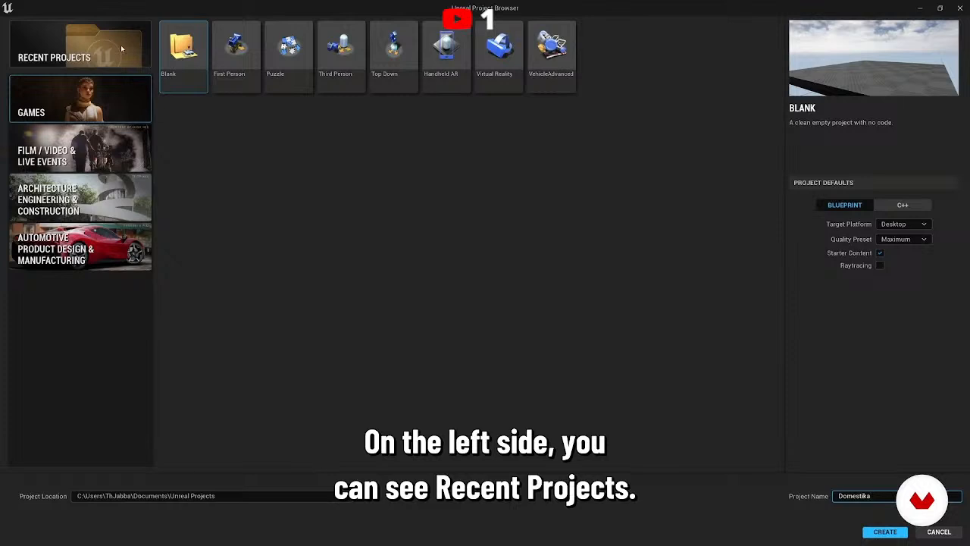
Review the recent projects and the templates for film, architecture and automotive projects, returning to the Games templates.
left_click(78, 50)
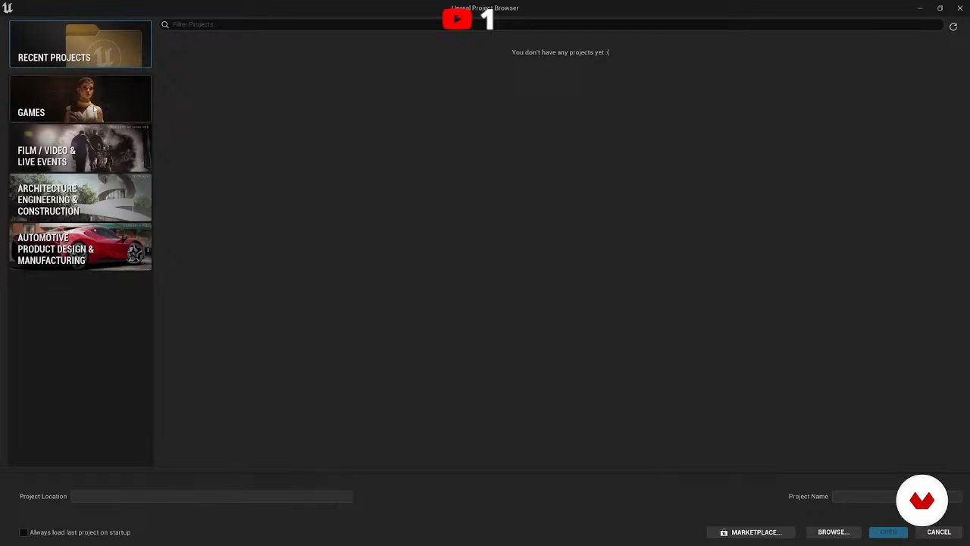
left_click(96, 114)
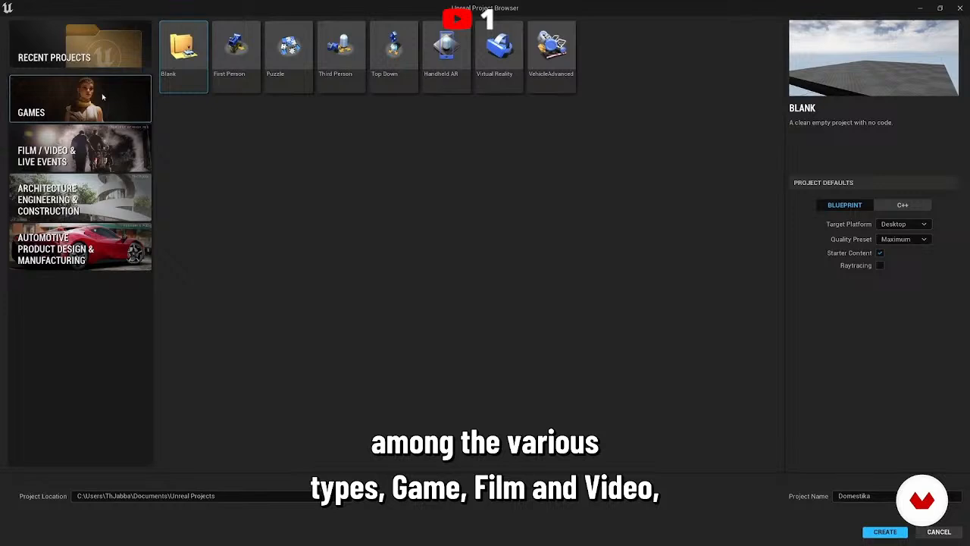
left_click(93, 155)
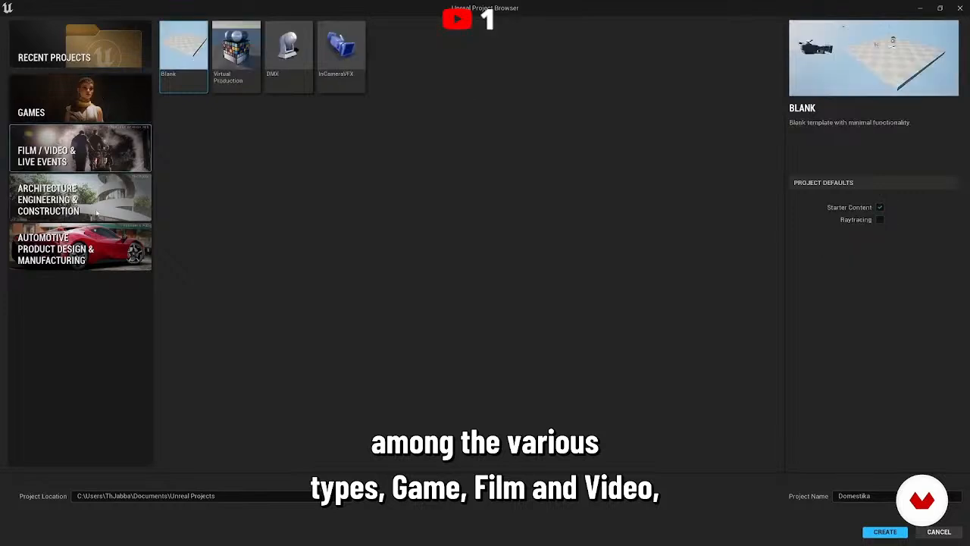
left_click(97, 215)
left_click(109, 259)
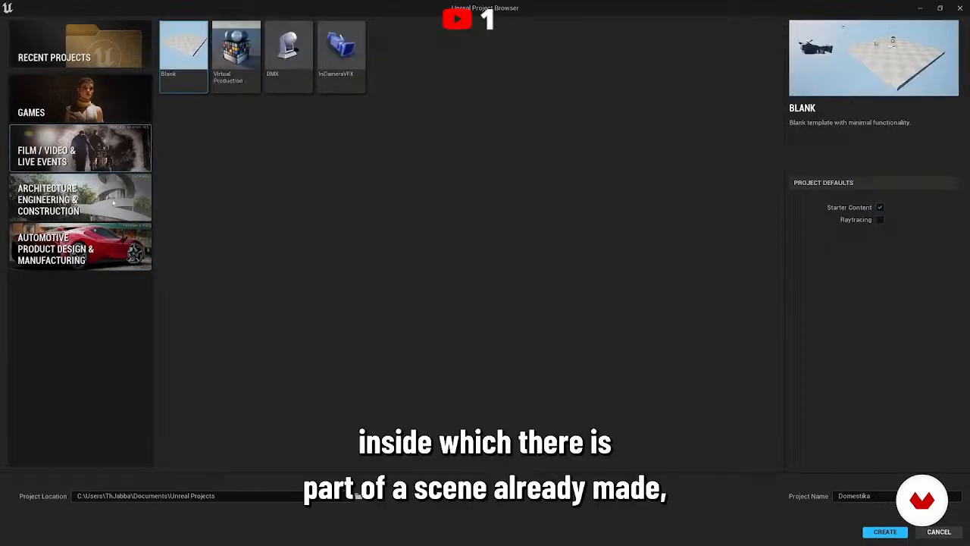
left_click(113, 203)
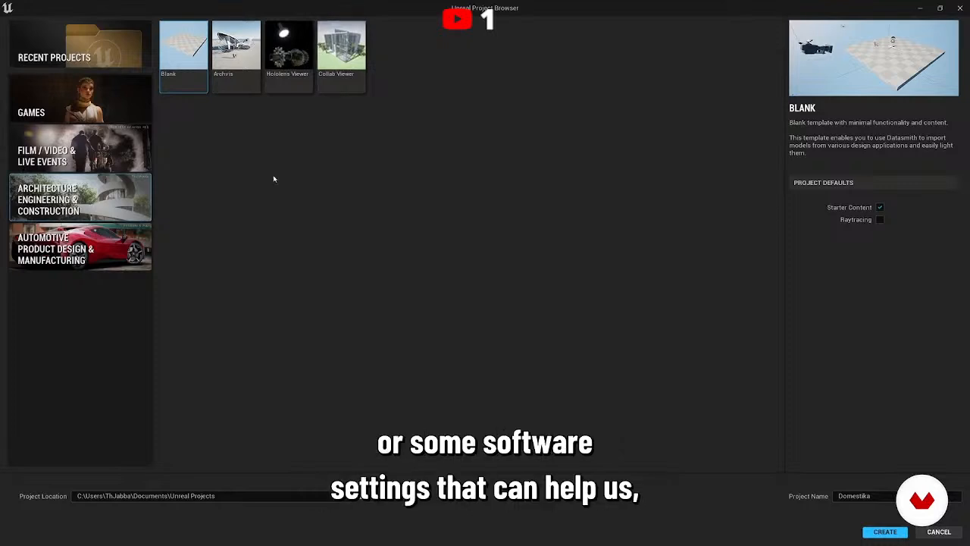
left_click(98, 100)
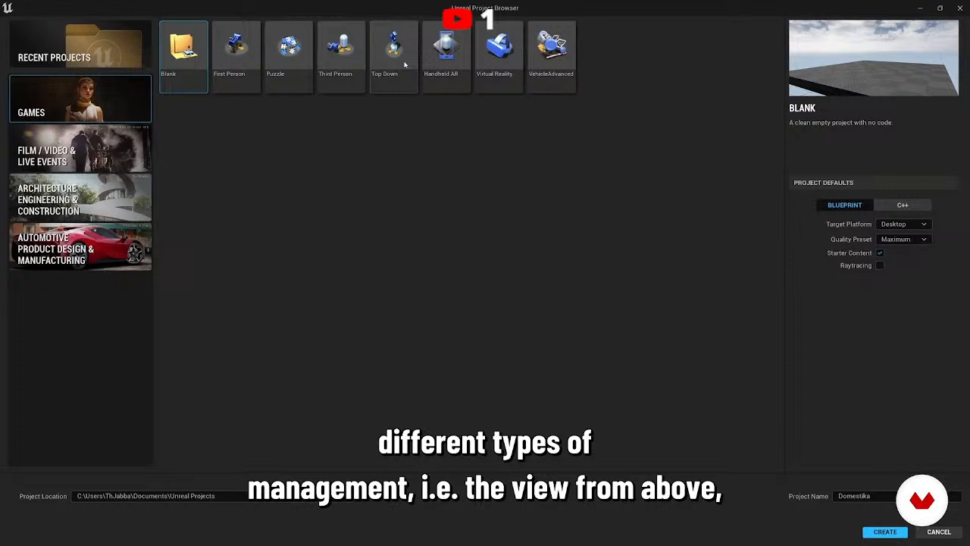
Preview the Handheld AR and Virtual Reality game templates, and choose the Blank template for the project.
left_click(485, 78)
left_click(445, 80)
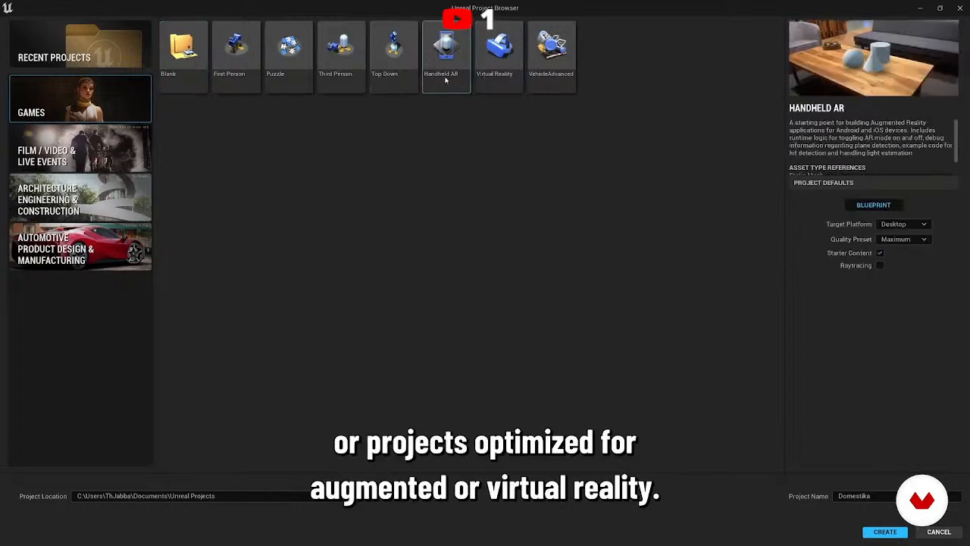
left_click(505, 85)
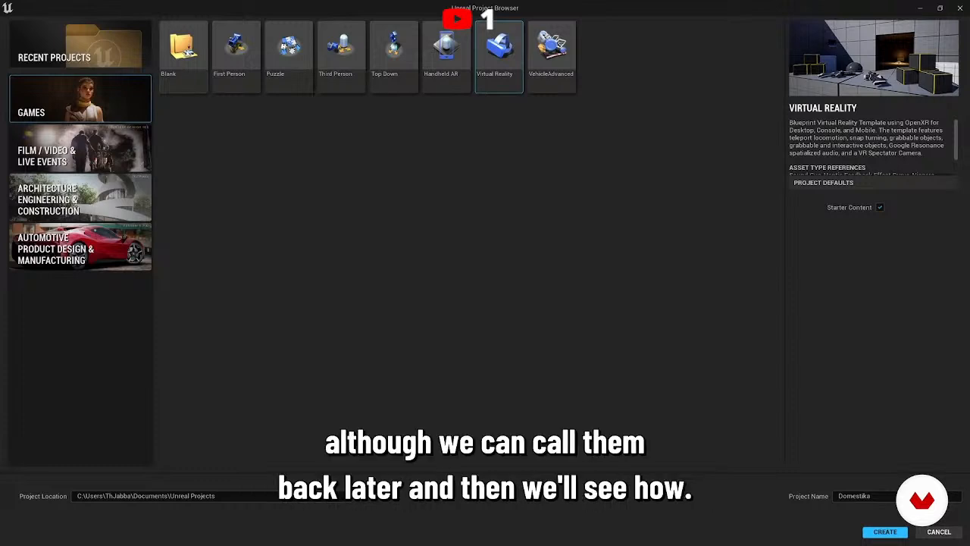
left_click(186, 50)
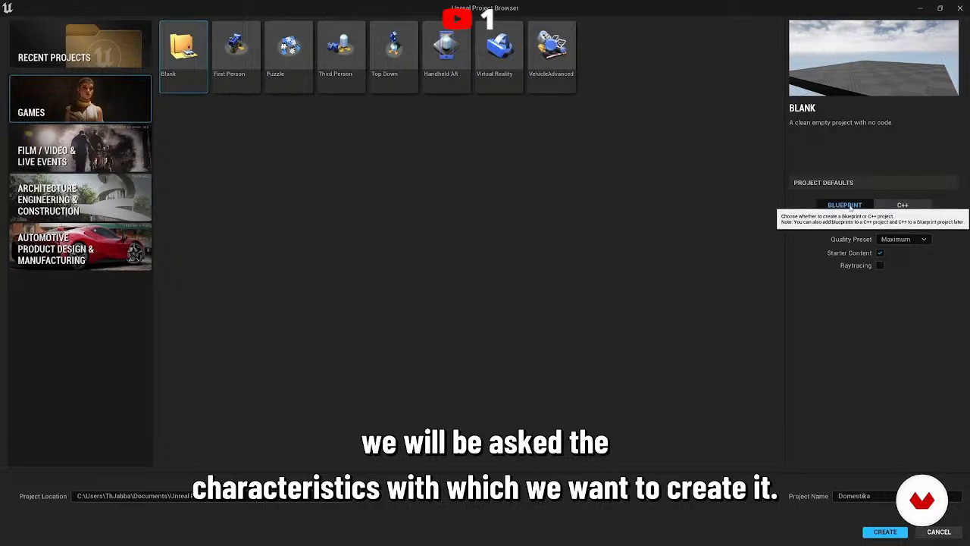
Compare the C++ option, choose Blueprint with Desktop as the target platform, and create the project.
left_click(903, 206)
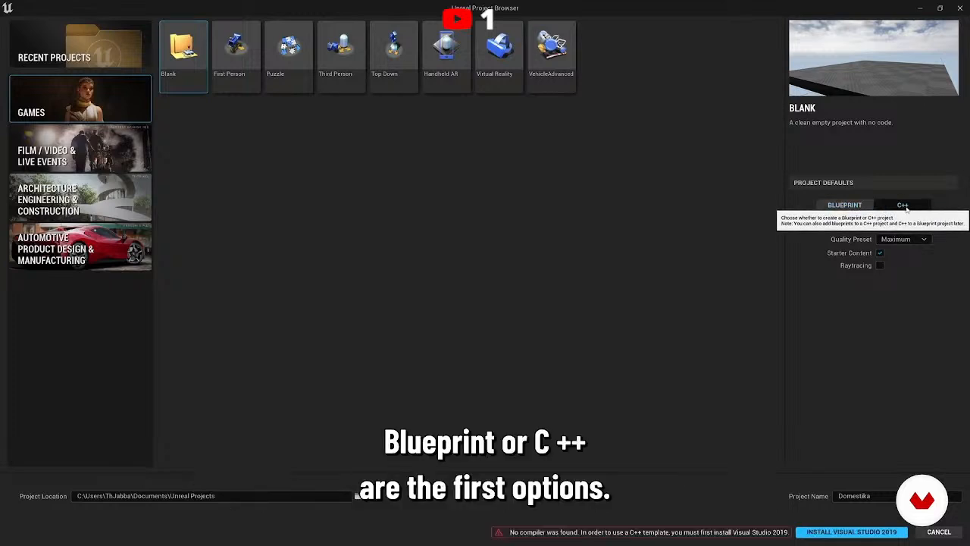
left_click(847, 205)
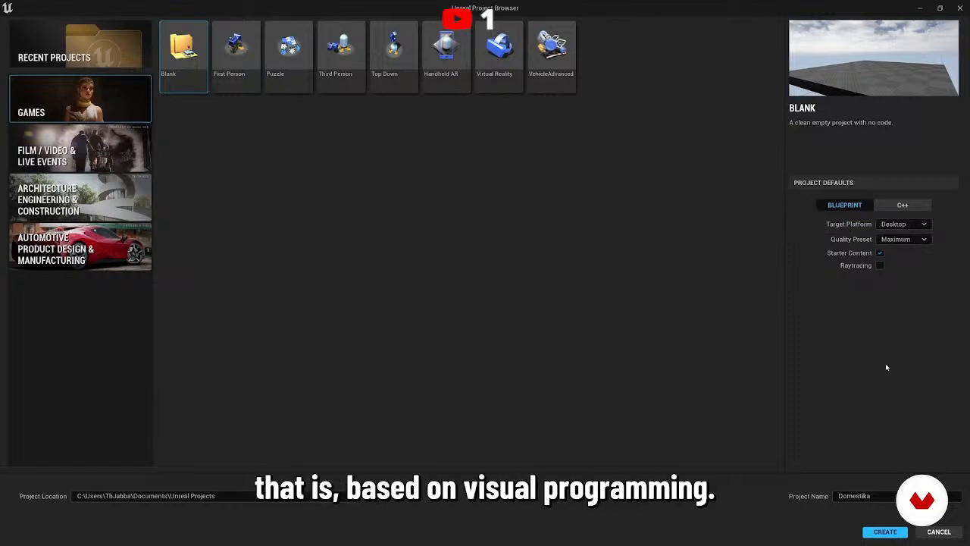
left_click(913, 224)
left_click(902, 234)
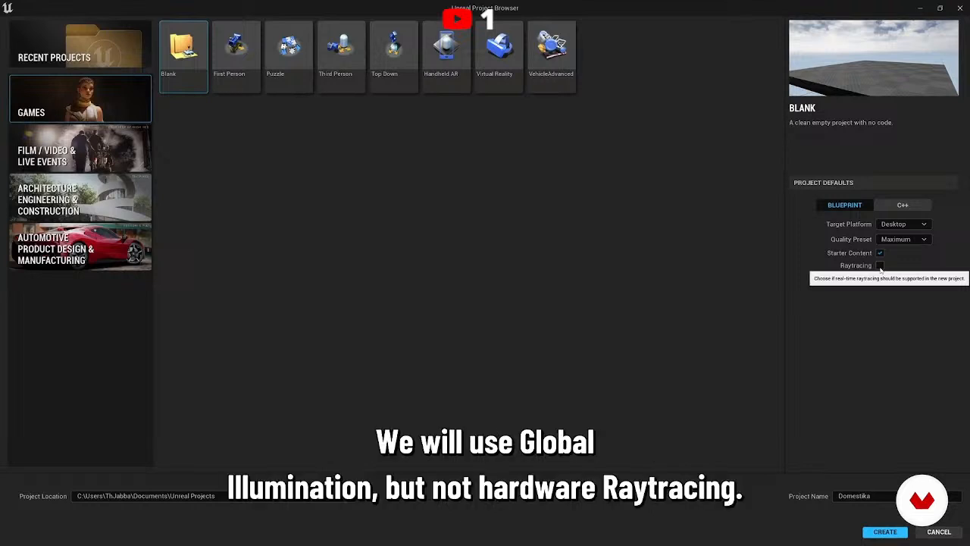
left_click(885, 534)
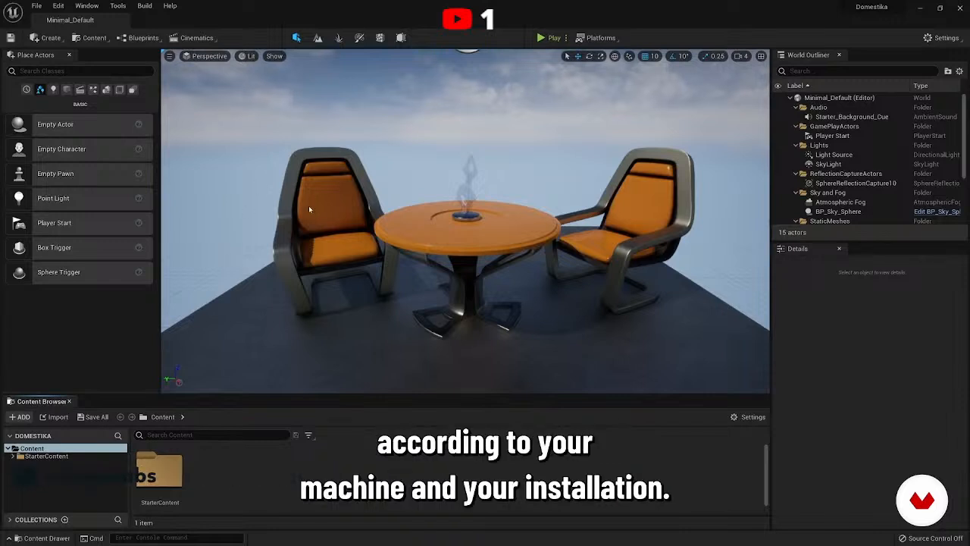
Load the UE4 Classic Layout for the editor interface.
left_click(85, 6)
mouse_move(161, 252)
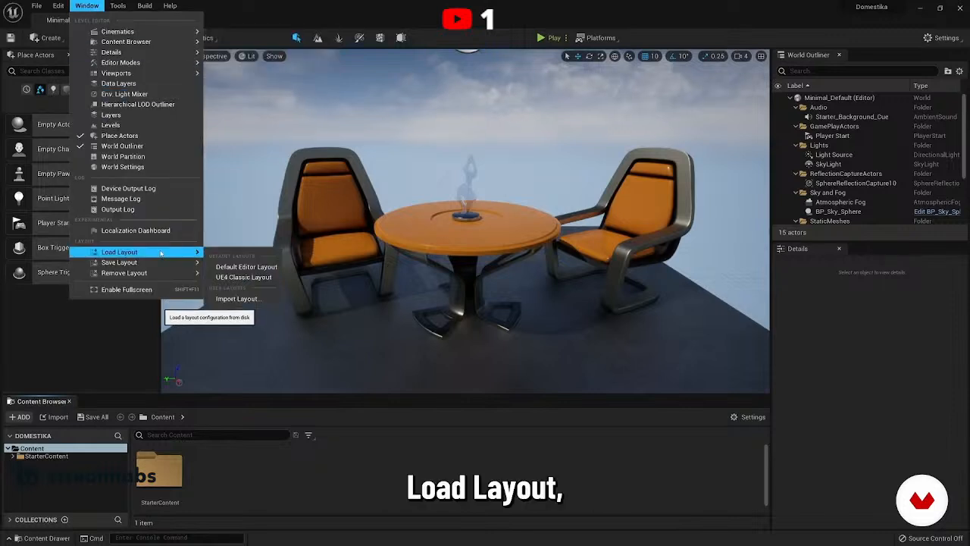
left_click(244, 277)
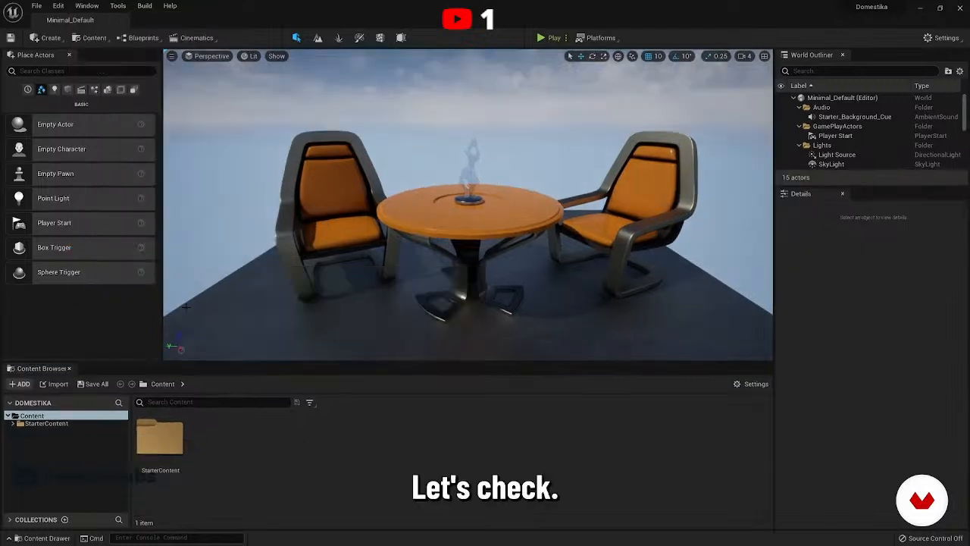
left_click(38, 7)
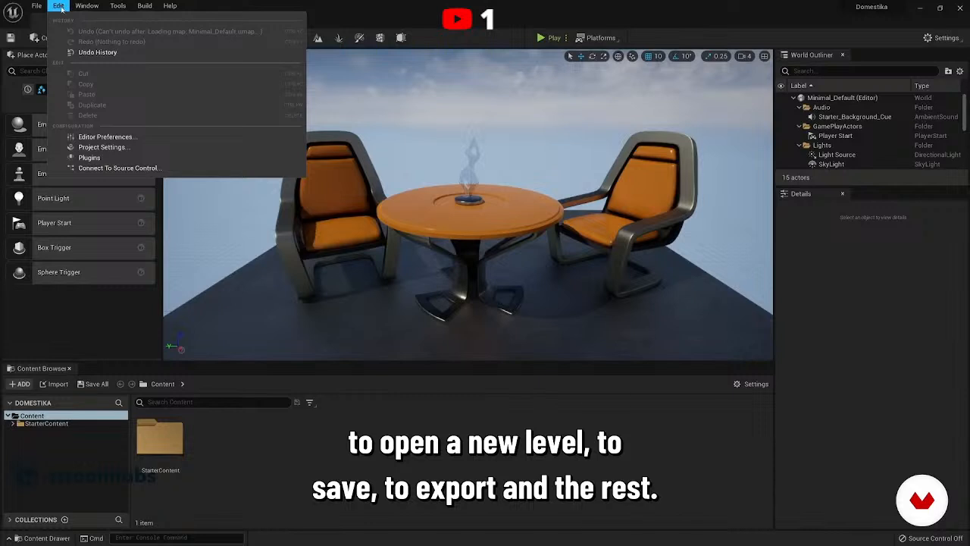
mouse_move(81, 6)
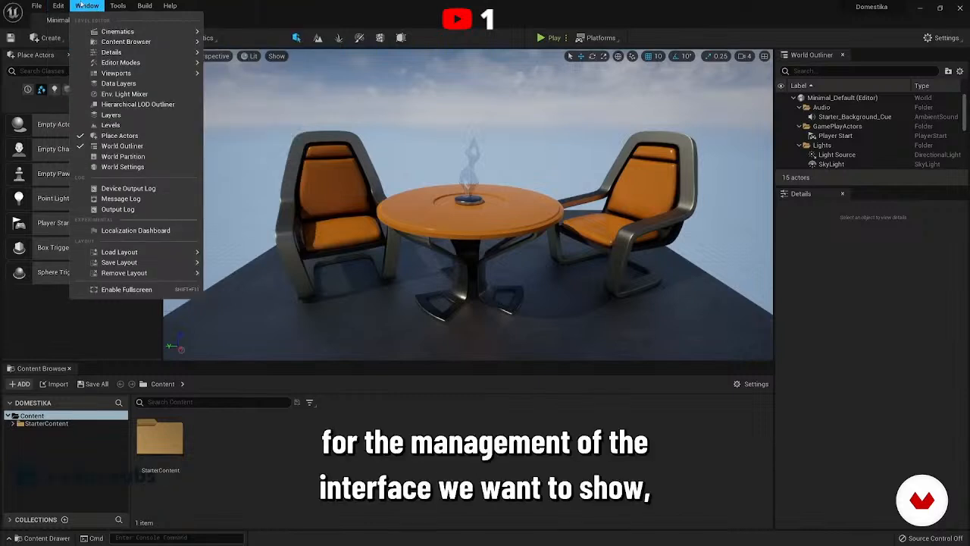
mouse_move(138, 6)
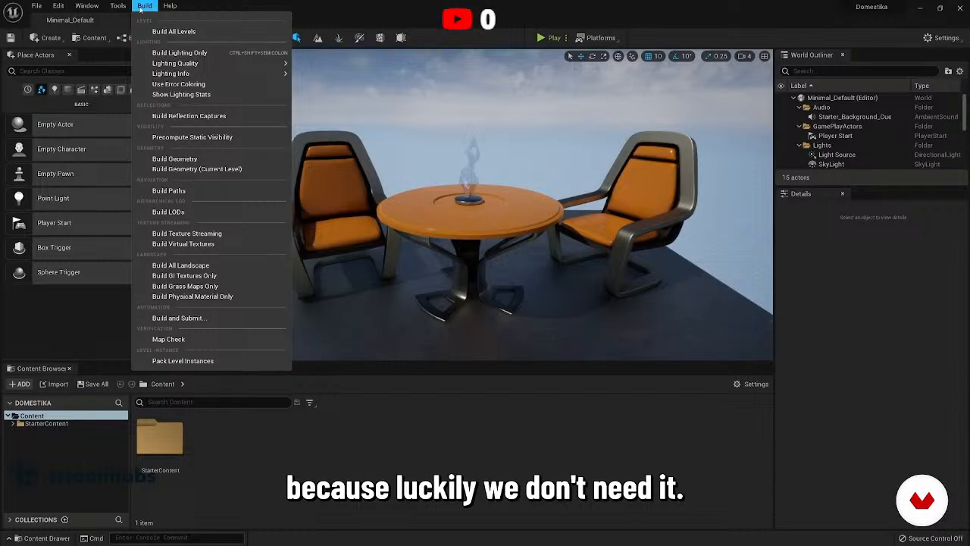
mouse_move(170, 6)
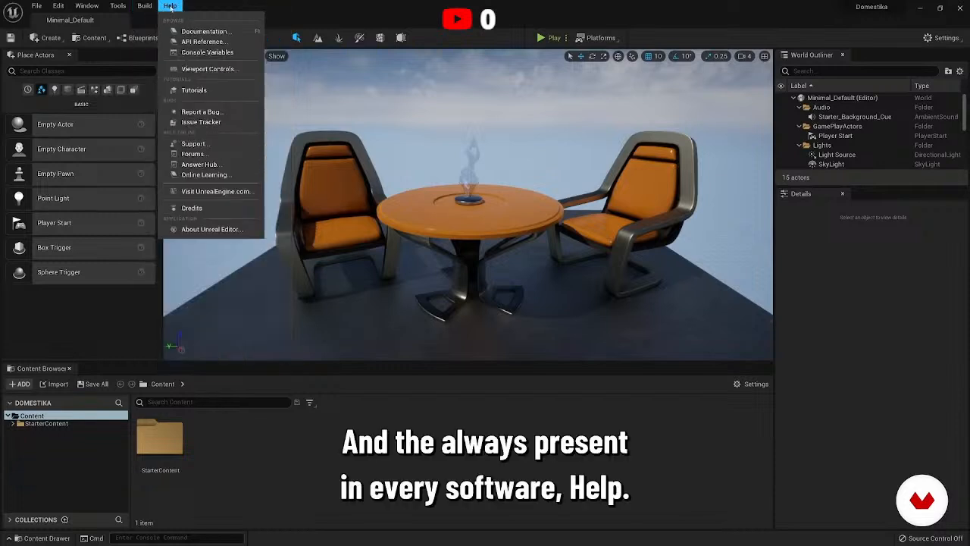
left_click(329, 3)
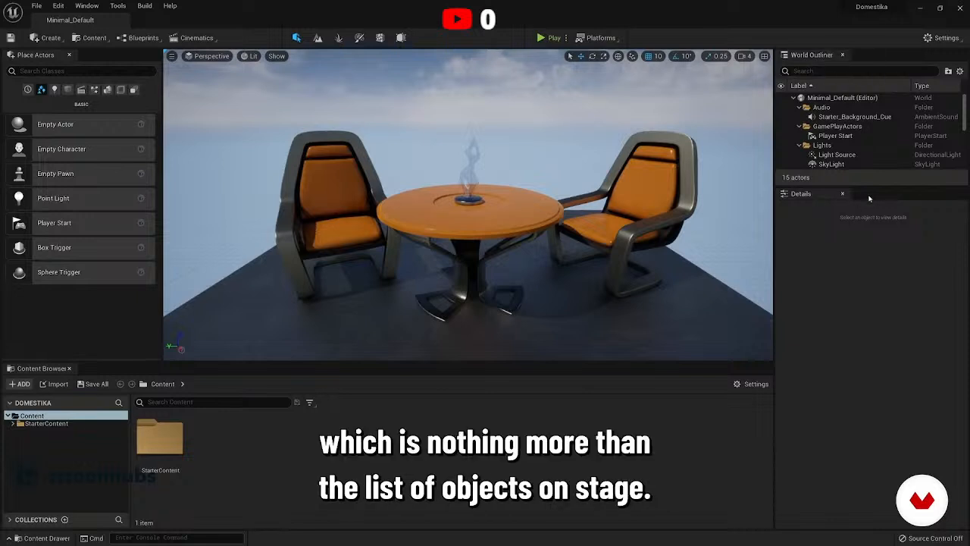
Make the World Outliner taller and select the table, a chair and the floors in turn, in the viewport and the outliner.
left_click_drag(871, 188, 876, 265)
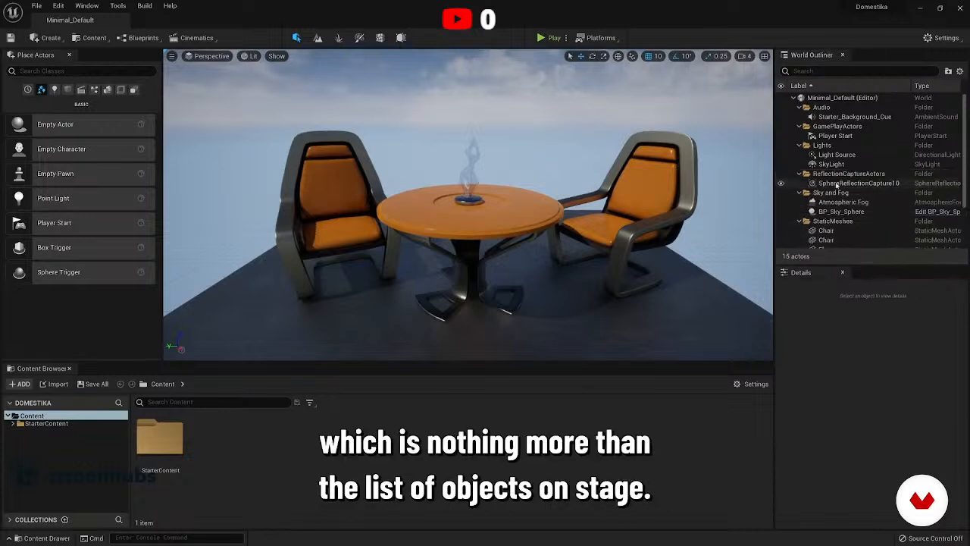
left_click(523, 216)
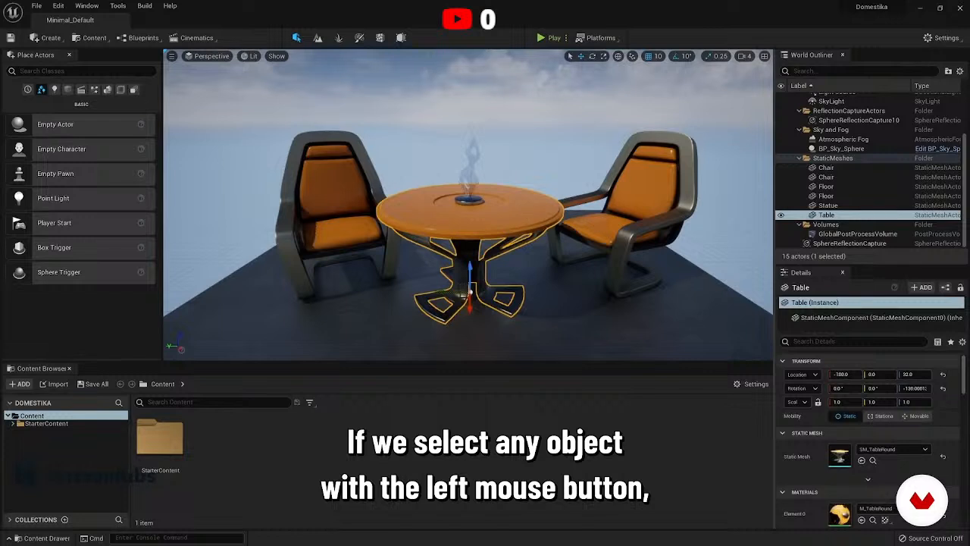
left_click(597, 225)
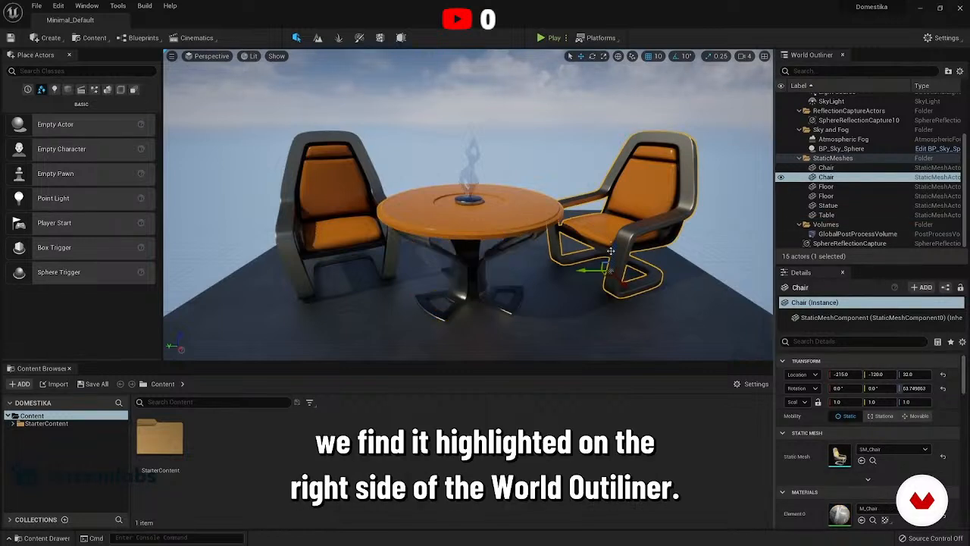
left_click(562, 318)
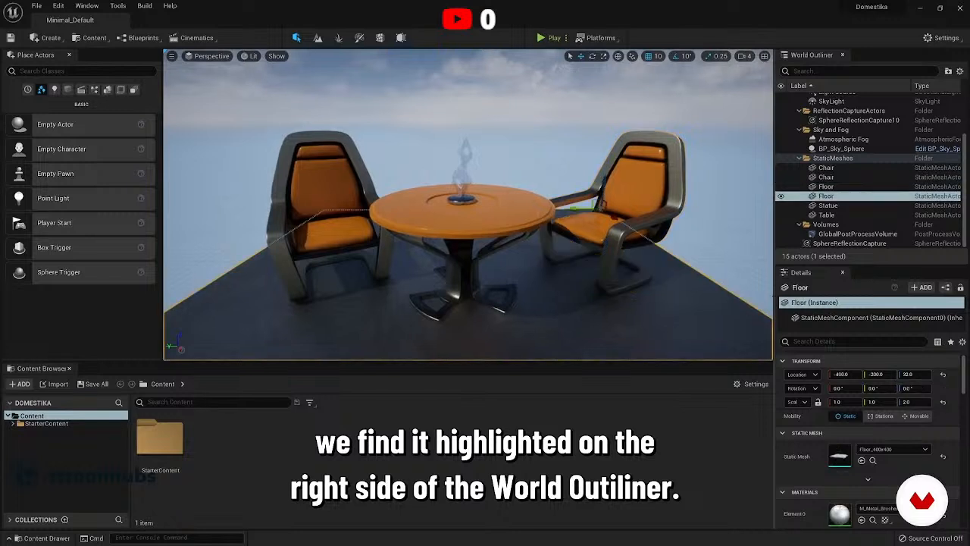
left_click(826, 177)
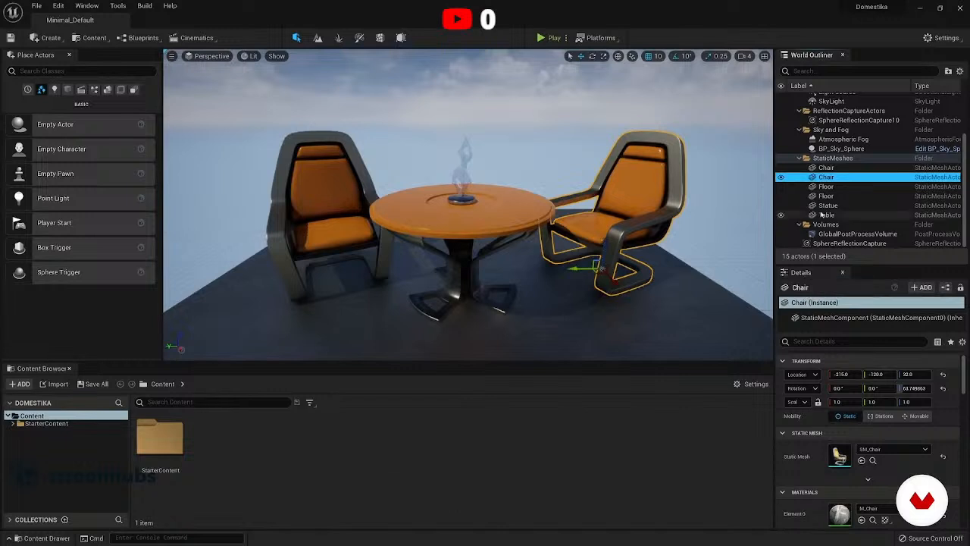
left_click(826, 187)
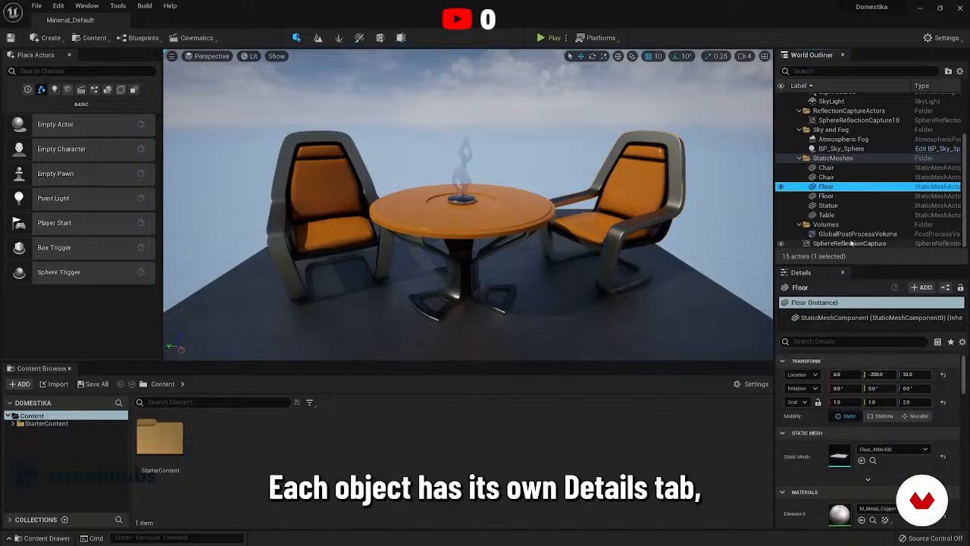
Select the table in the World Outliner, enlarge its Details area and examine its lighting and rendering properties.
left_click(827, 215)
left_click_drag(846, 269, 846, 248)
scroll(809, 416, "down", 4)
scroll(809, 416, "down", 10)
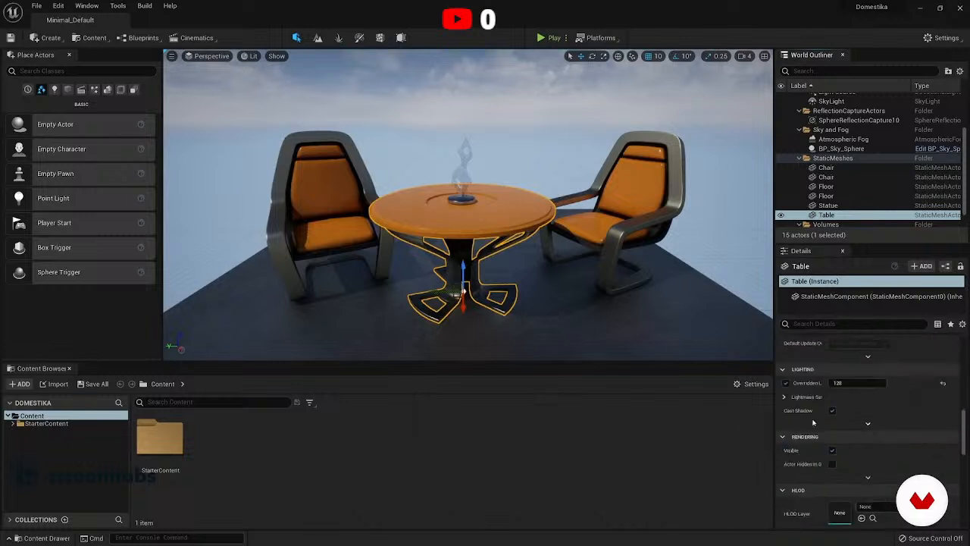
scroll(812, 408, "up", 3)
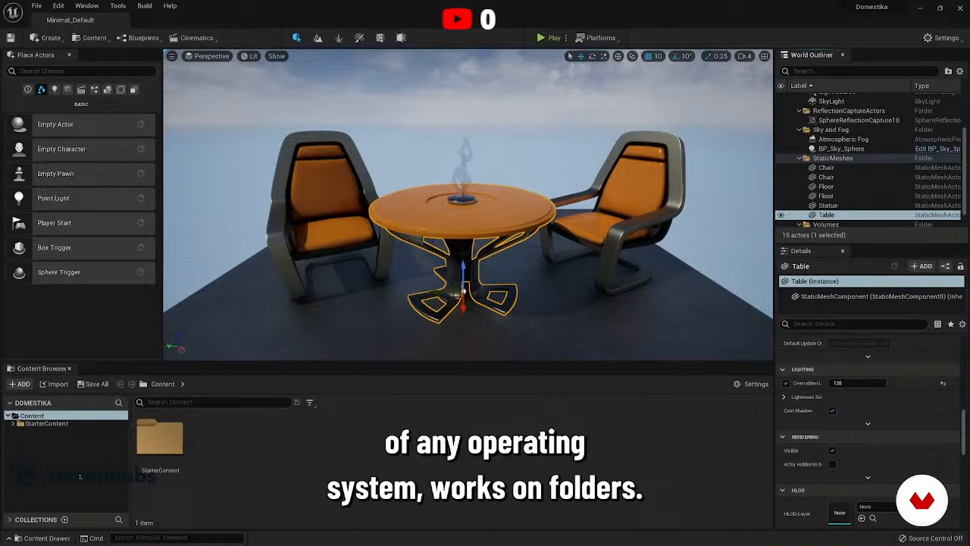
Open the StarterContent folder in the Content Browser and look through its Architecture and Audio assets.
left_click_drag(227, 362, 224, 371)
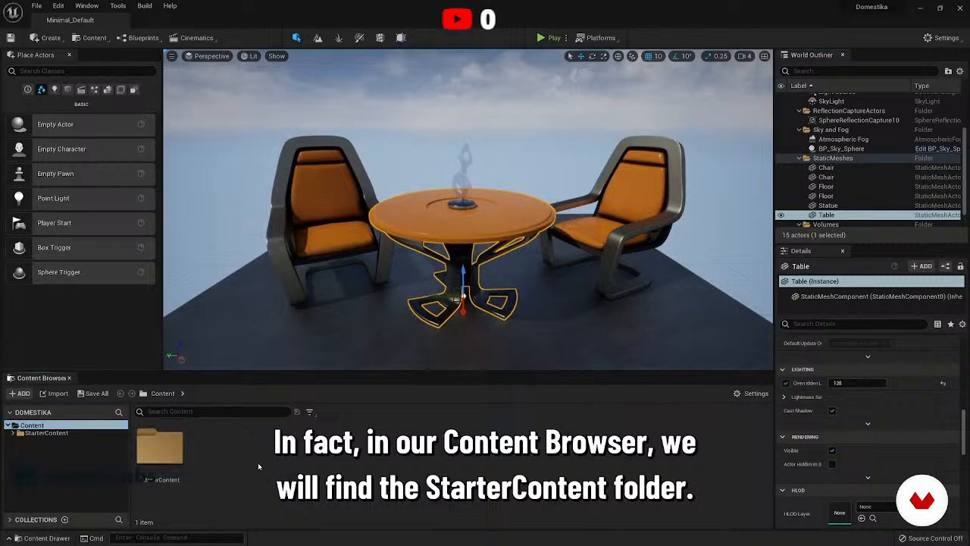
double_click(159, 453)
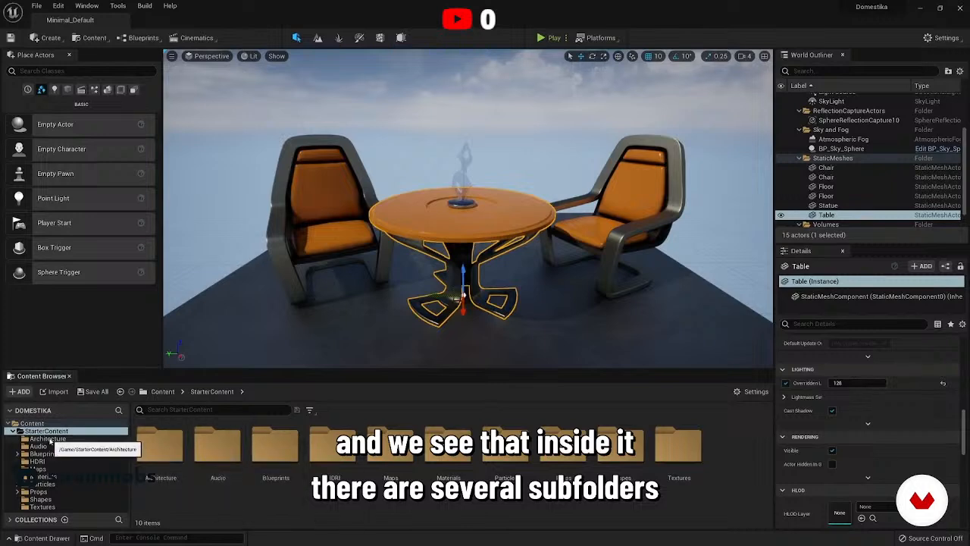
left_click(48, 439)
mouse_move(288, 455)
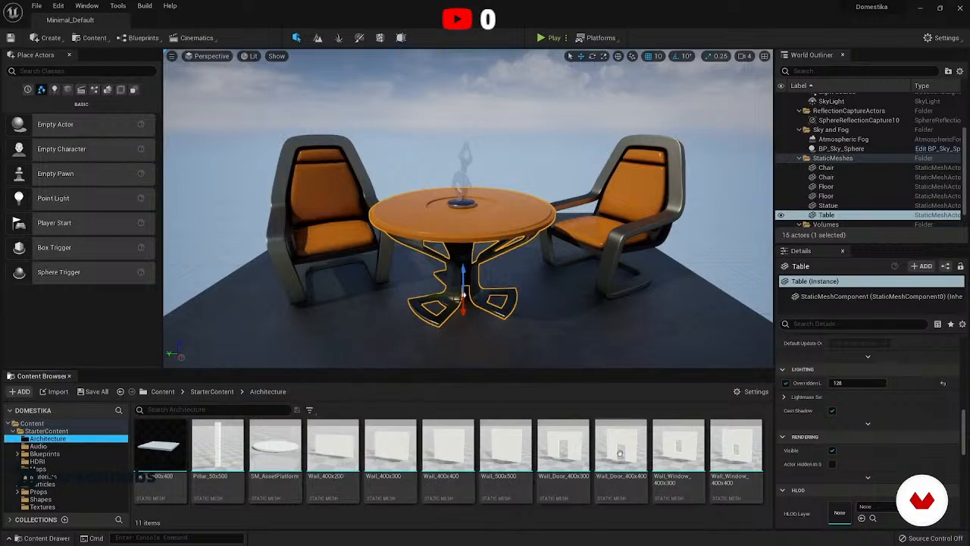
left_click(38, 446)
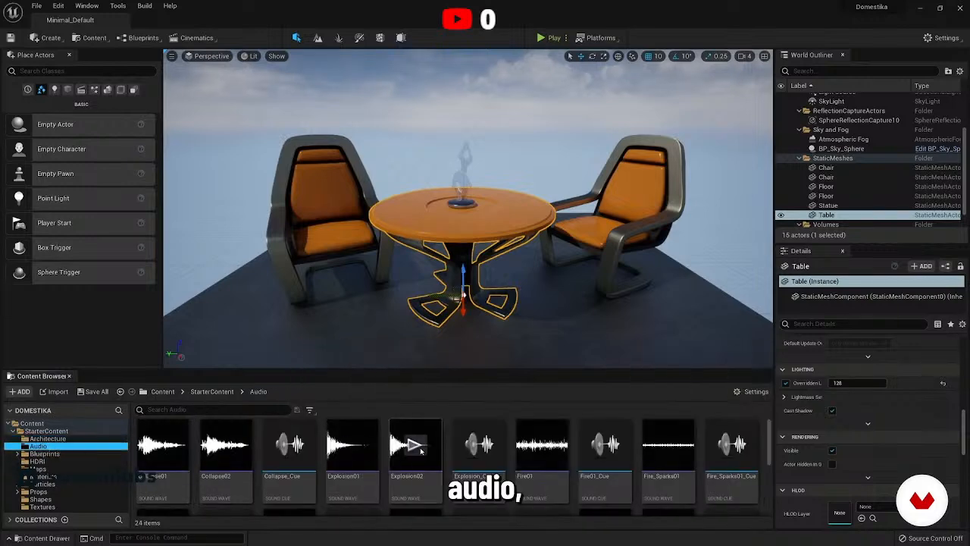
mouse_move(513, 459)
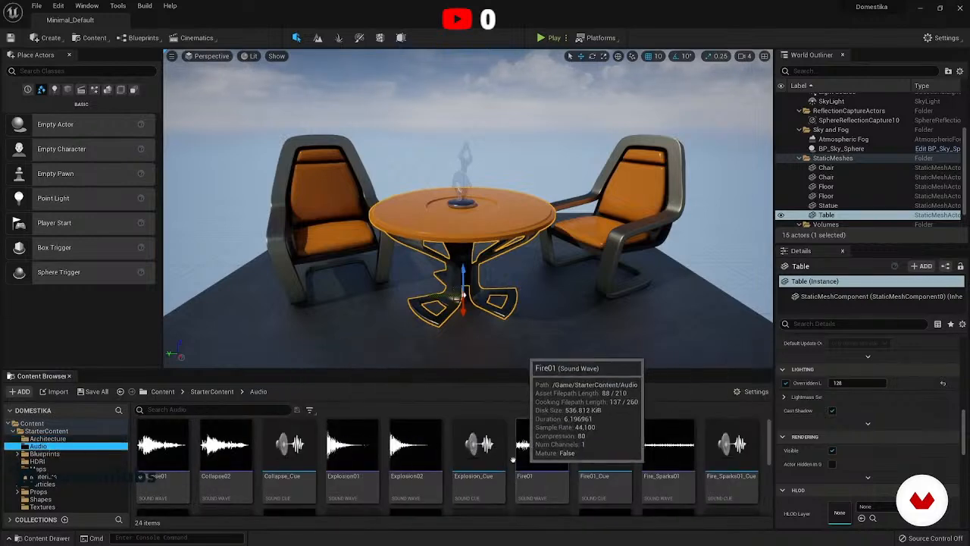
Look through the HDRI and Materials assets of the starter content, and collapse the StarterContent folder tree.
left_click(37, 460)
left_click(144, 462)
left_click(44, 476)
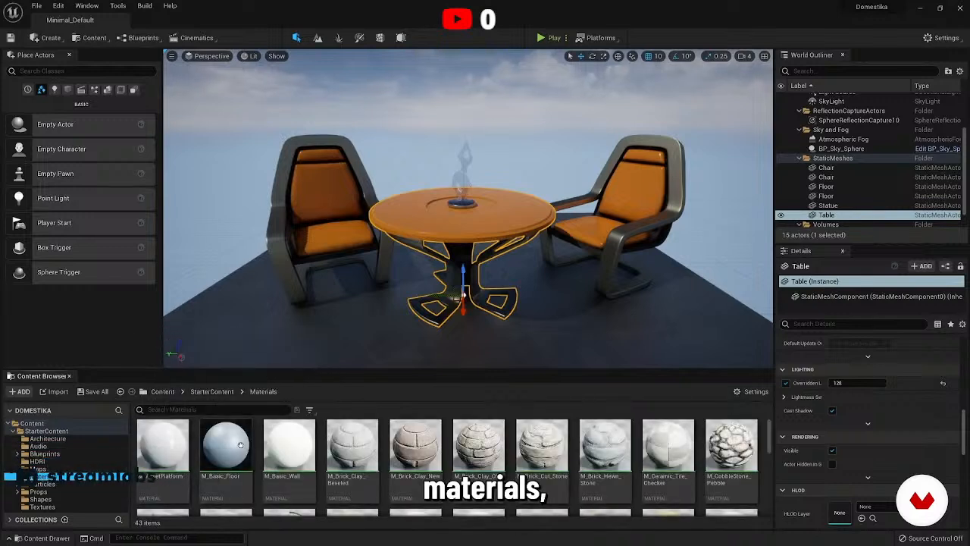
mouse_move(619, 467)
scroll(619, 467, "down", 2)
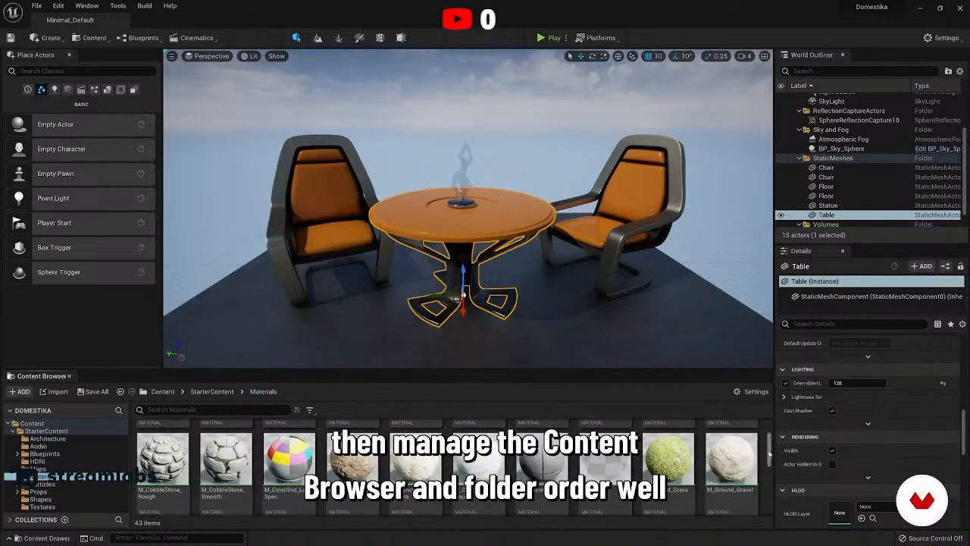
left_click_drag(770, 456, 774, 429)
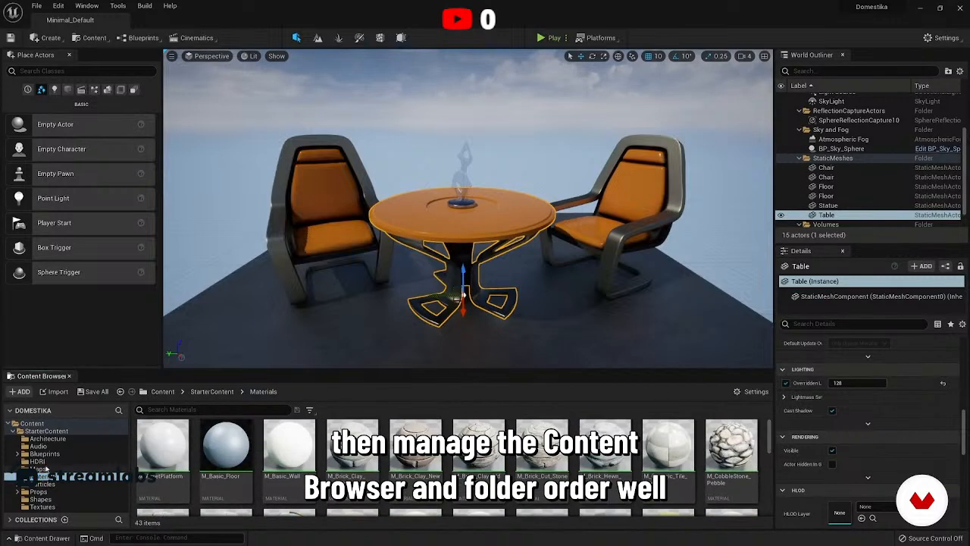
left_click(13, 431)
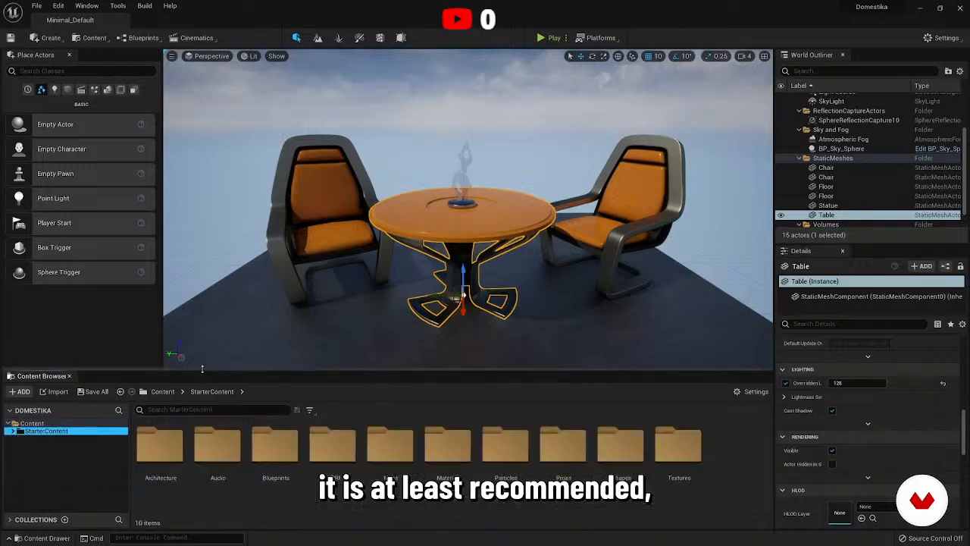
Dock the Content Browser as a main tab beside the Minimal_Default level, and return to the level view.
mouse_move(195, 371)
left_mouse_down()
mouse_move(201, 400)
mouse_move(206, 384)
left_mouse_up()
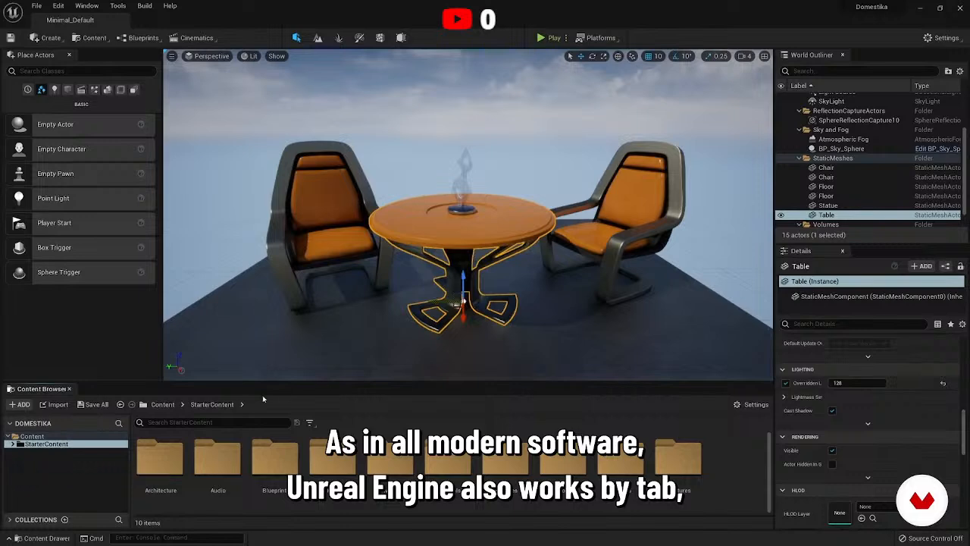
left_click_drag(28, 391, 167, 356)
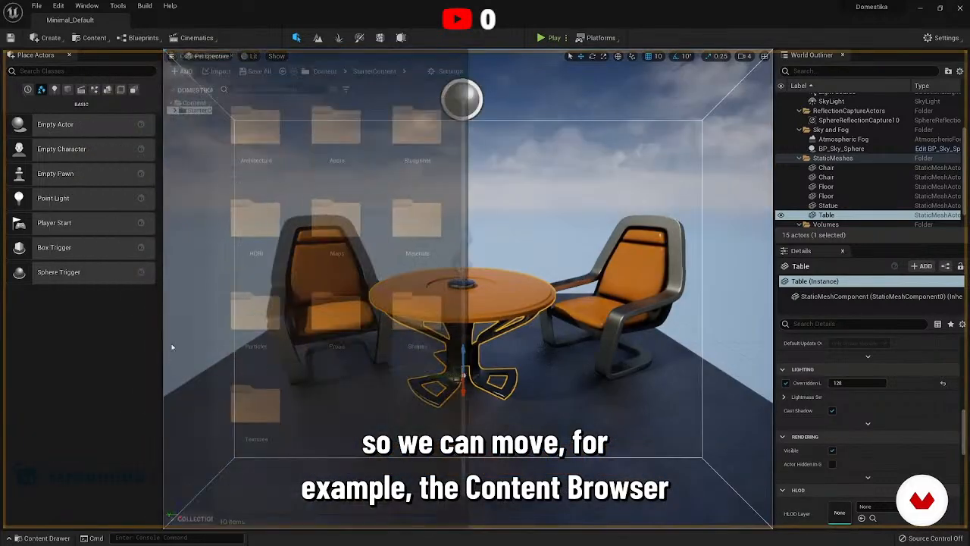
left_click_drag(210, 95, 146, 24)
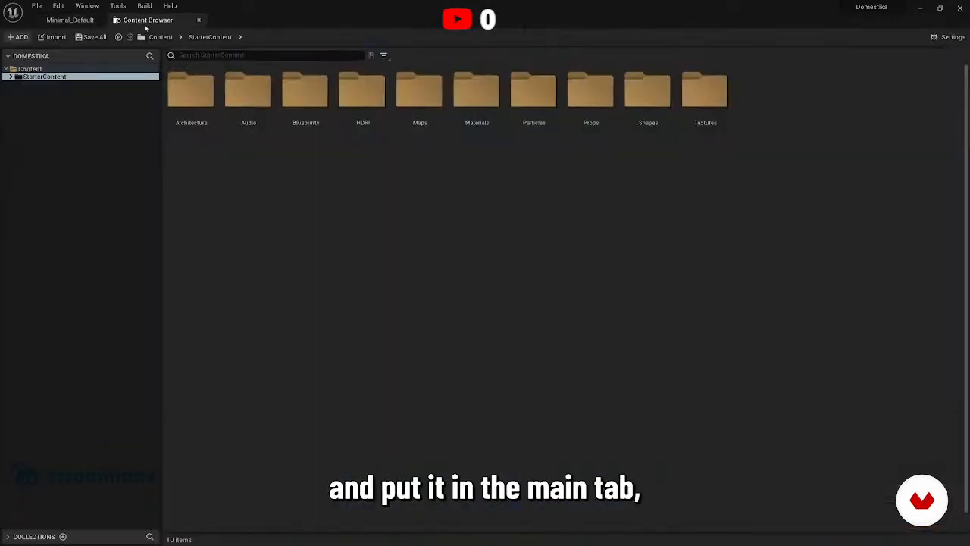
left_click(90, 21)
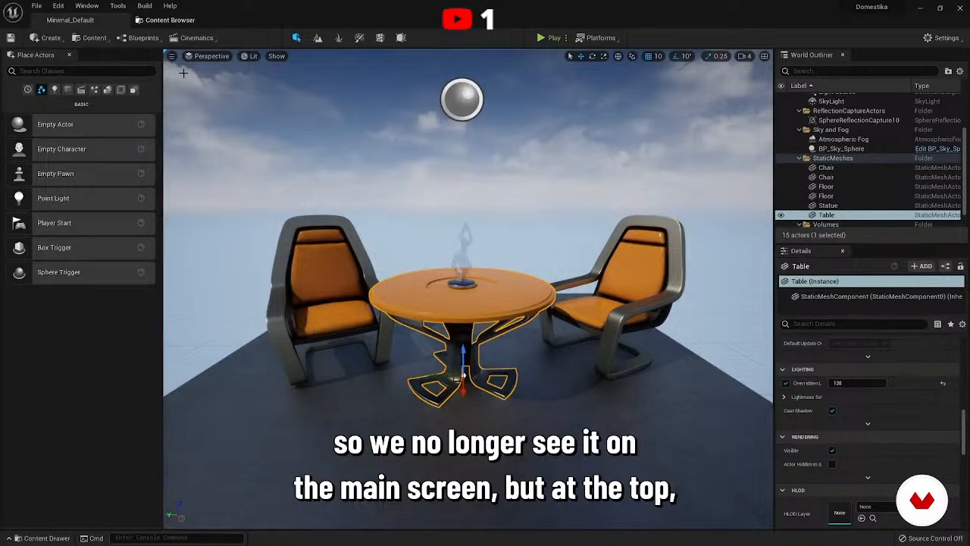
View the docked Content Browser tab and return to the Minimal_Default level.
left_click(171, 20)
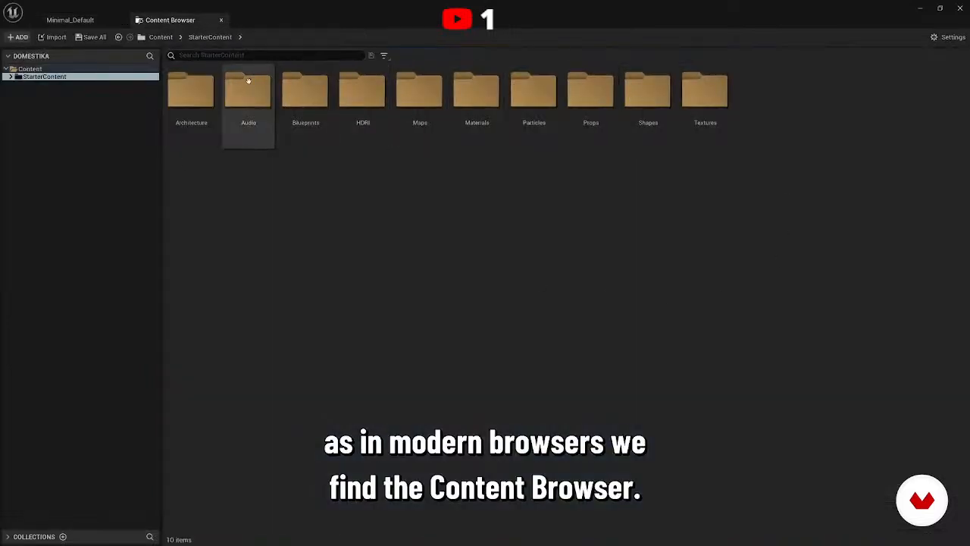
left_click(82, 23)
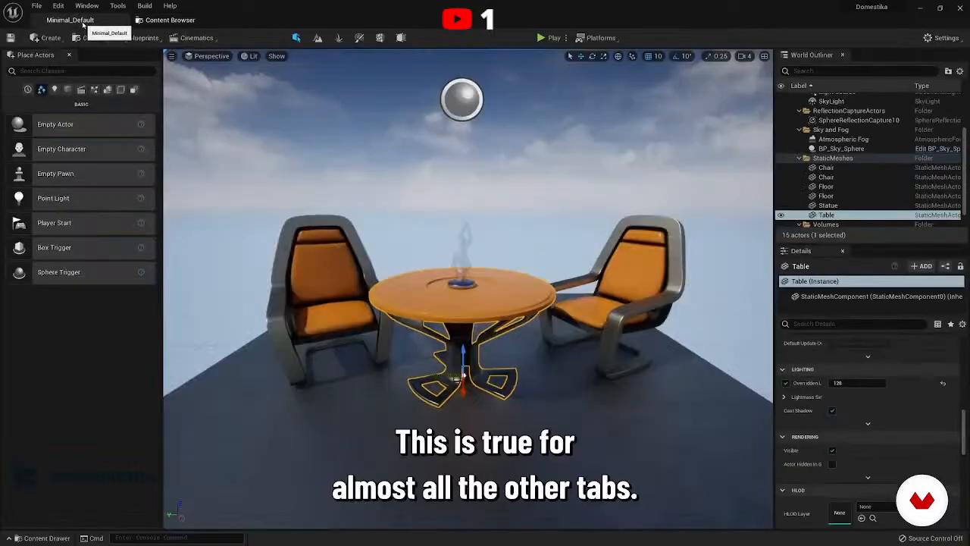
Narrow the Place Actors area and try Details as a tab beside the World Outliner before docking it back beneath it.
left_click_drag(162, 108, 137, 135)
left_click_drag(801, 250, 864, 57)
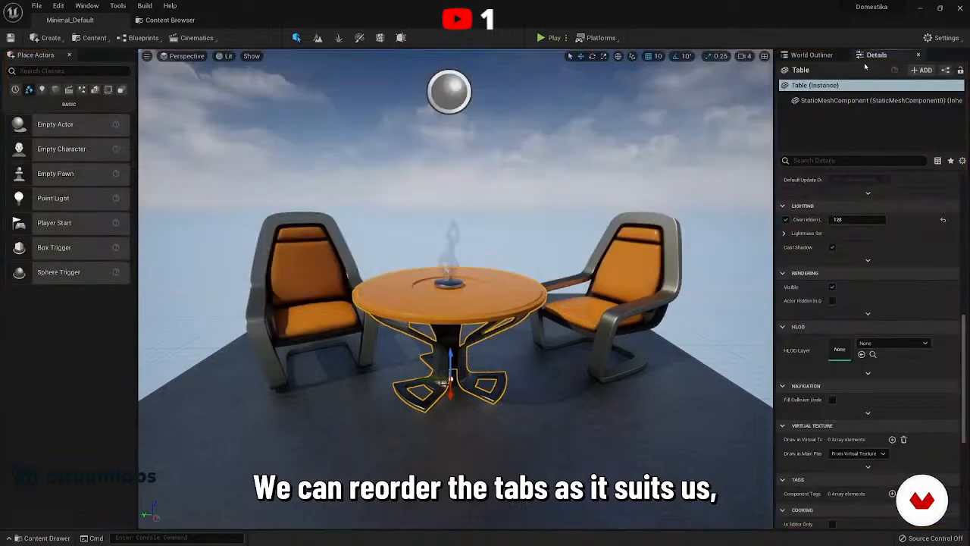
left_click(834, 56)
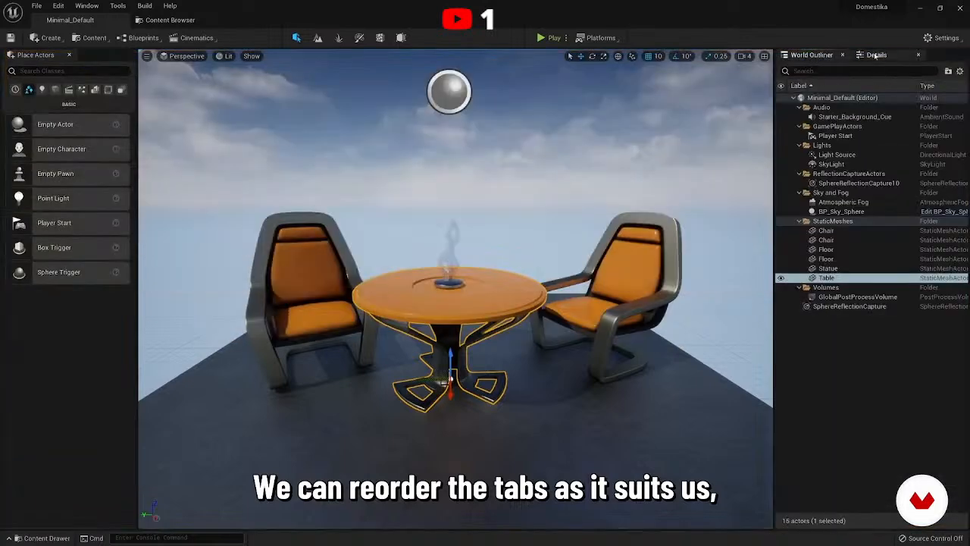
left_click_drag(877, 57, 871, 527)
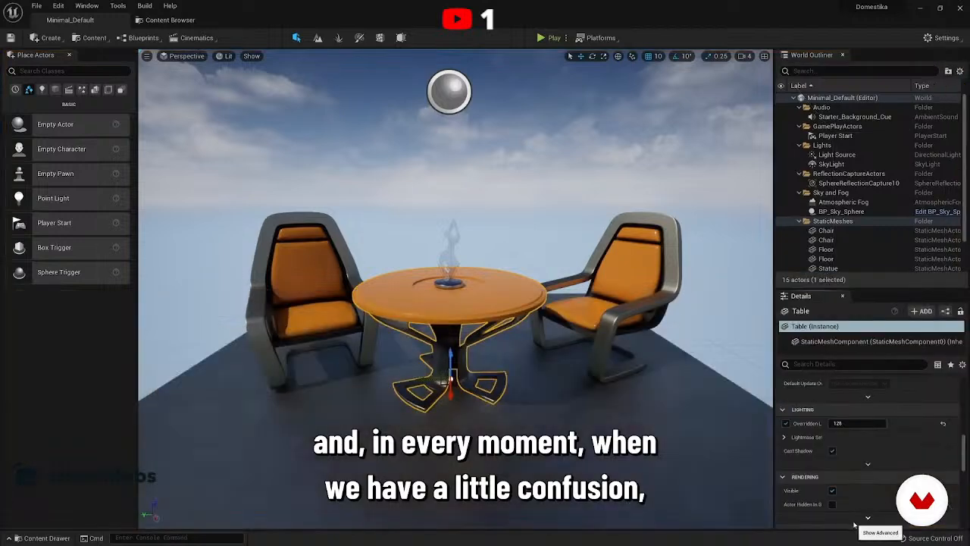
Reset the editor's window arrangement by loading the Default Editor Layout.
left_click(118, 7)
mouse_move(87, 6)
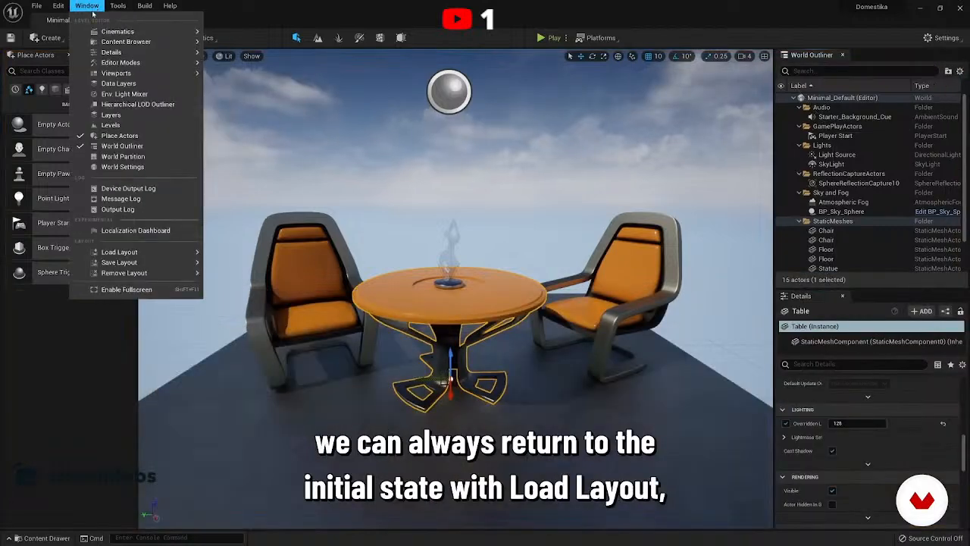
mouse_move(138, 253)
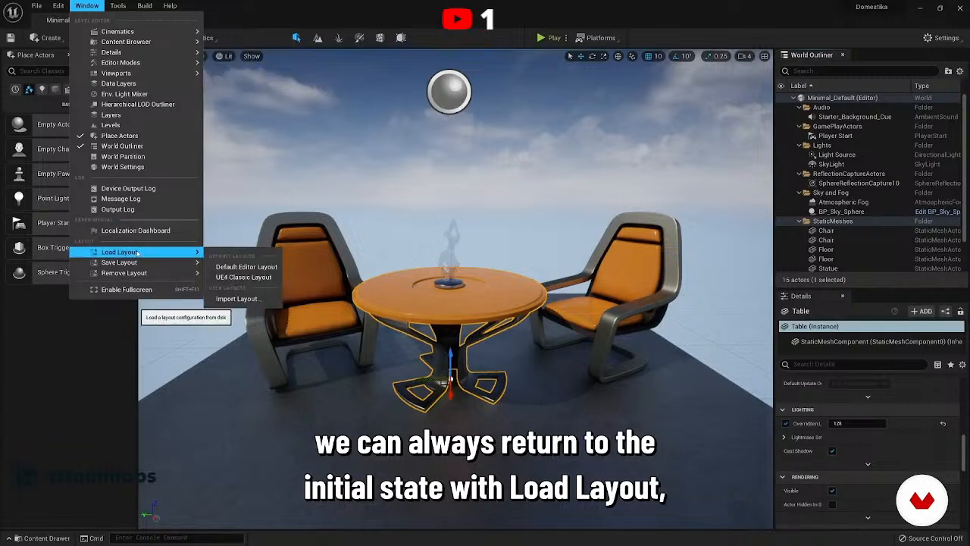
left_click(241, 267)
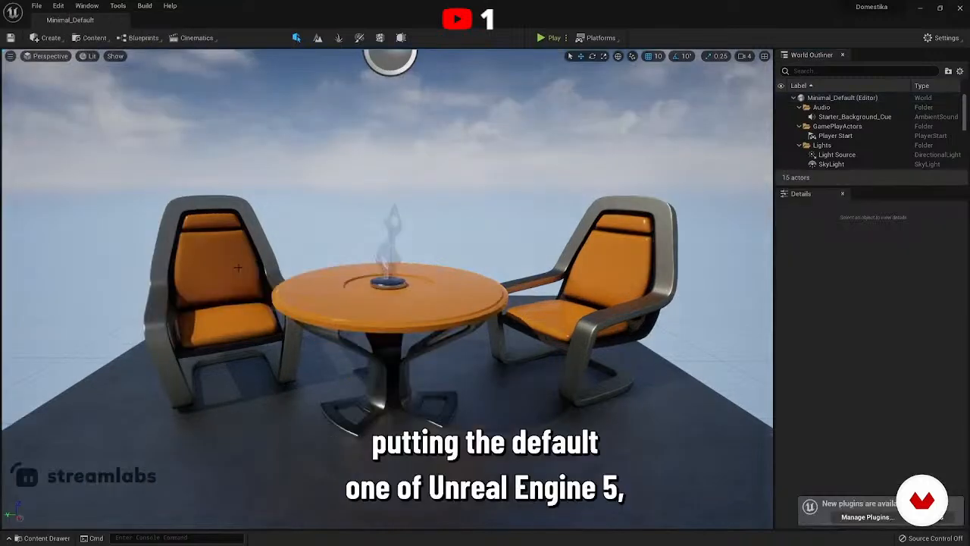
Try the UE4 Classic Layout and switch back to the Default Editor Layout.
left_click(87, 6)
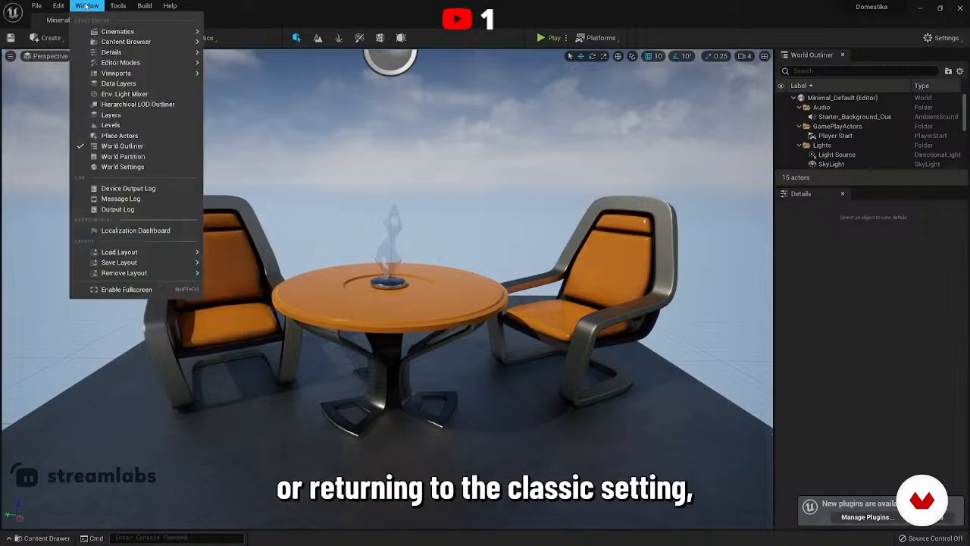
mouse_move(137, 253)
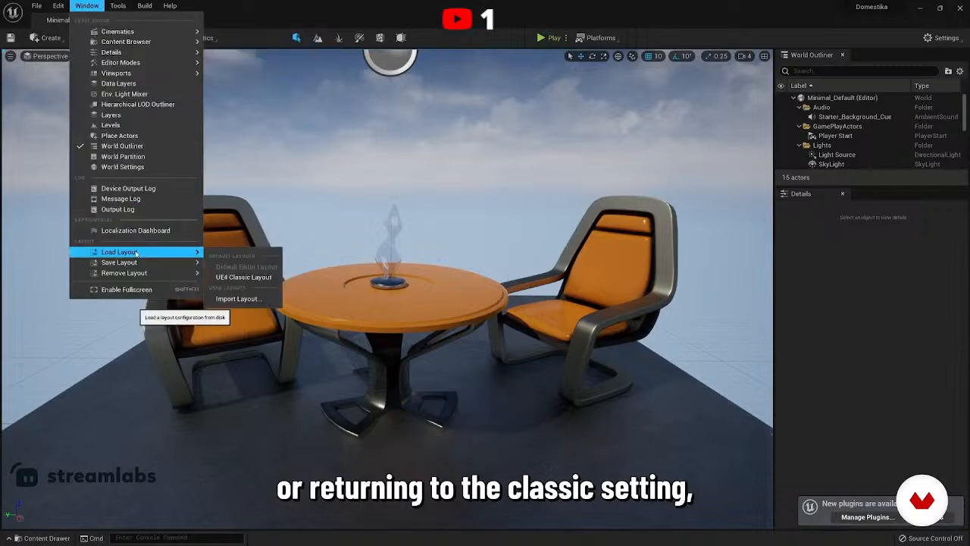
left_click(238, 278)
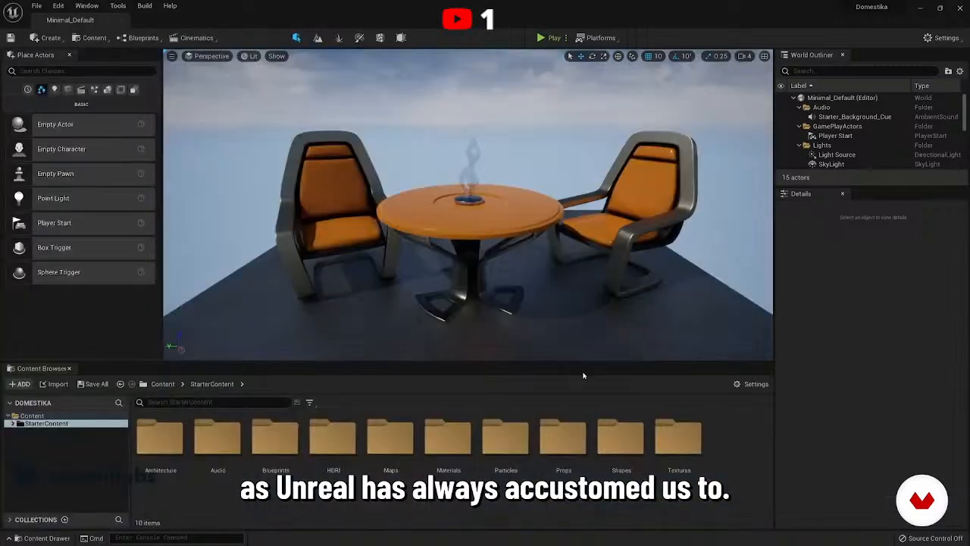
left_click(88, 6)
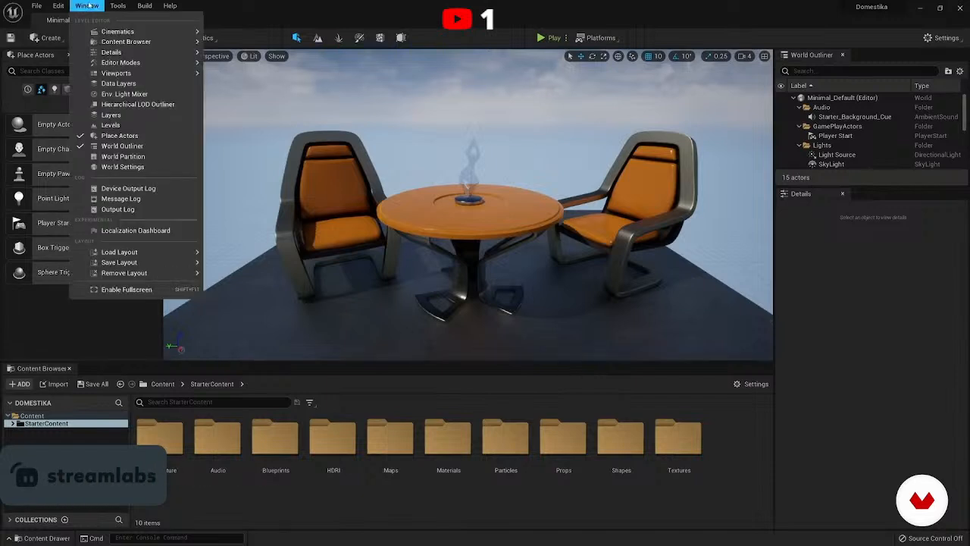
mouse_move(114, 253)
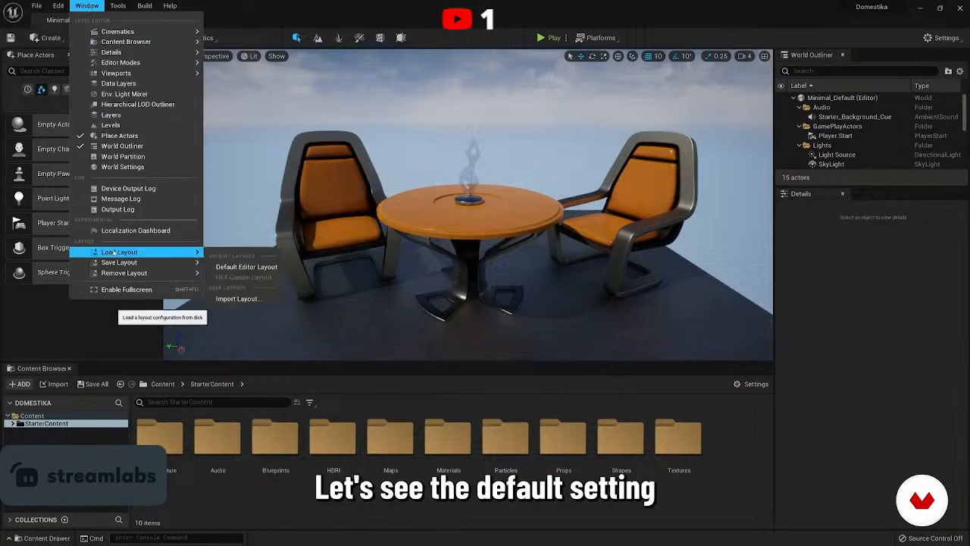
left_click(270, 268)
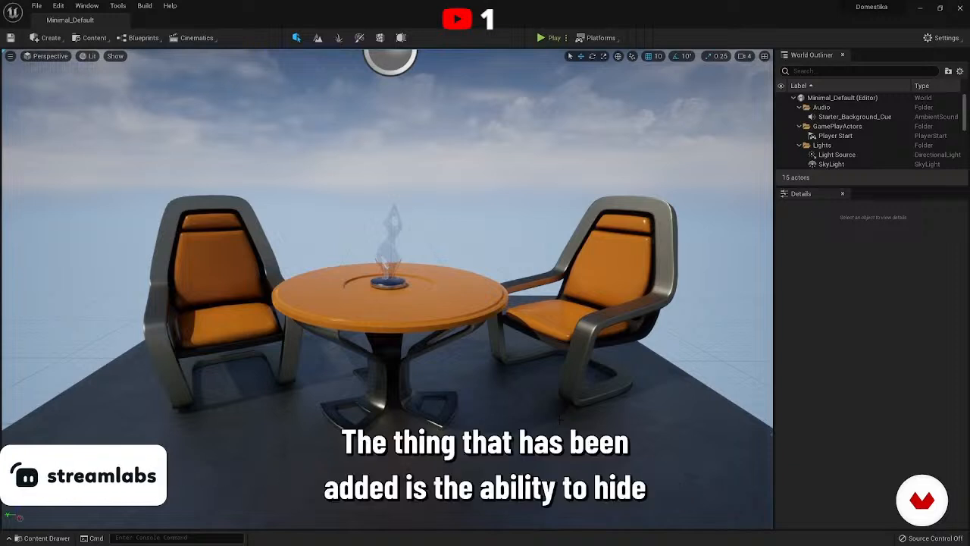
Dock the Content Drawer in the layout and narrow the World Outliner and Details area to widen the viewport.
left_click(28, 538)
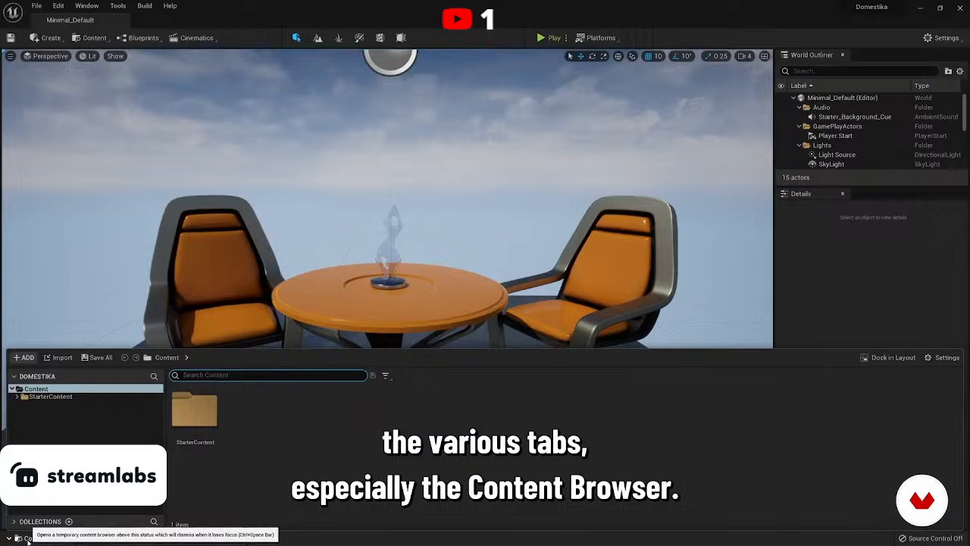
left_click(28, 538)
left_click(32, 535)
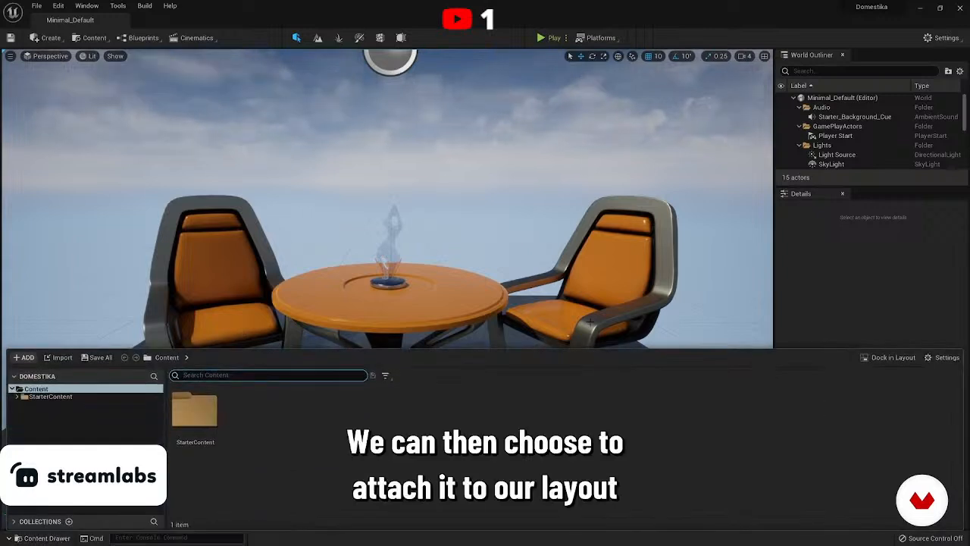
left_click(892, 357)
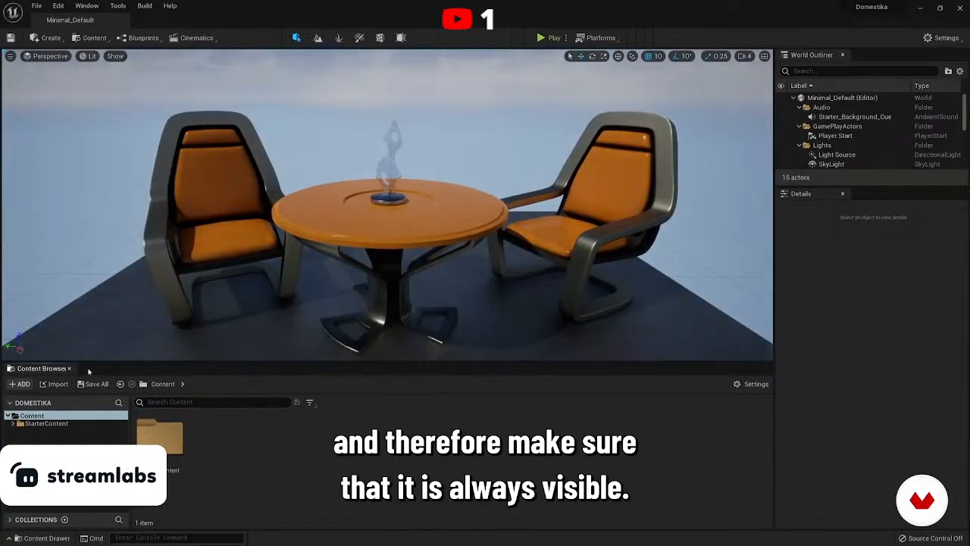
right_click_drag(771, 343, 791, 343)
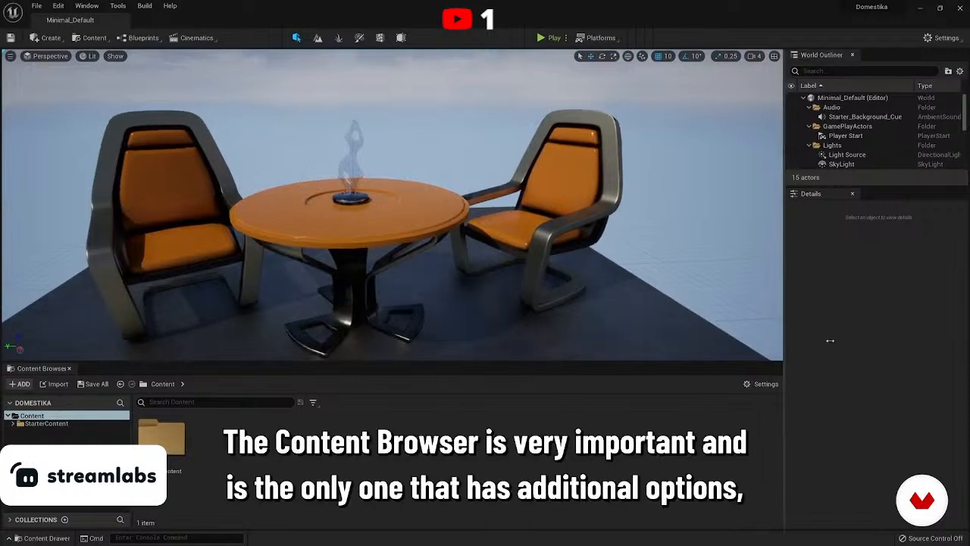
left_click_drag(775, 336, 830, 343)
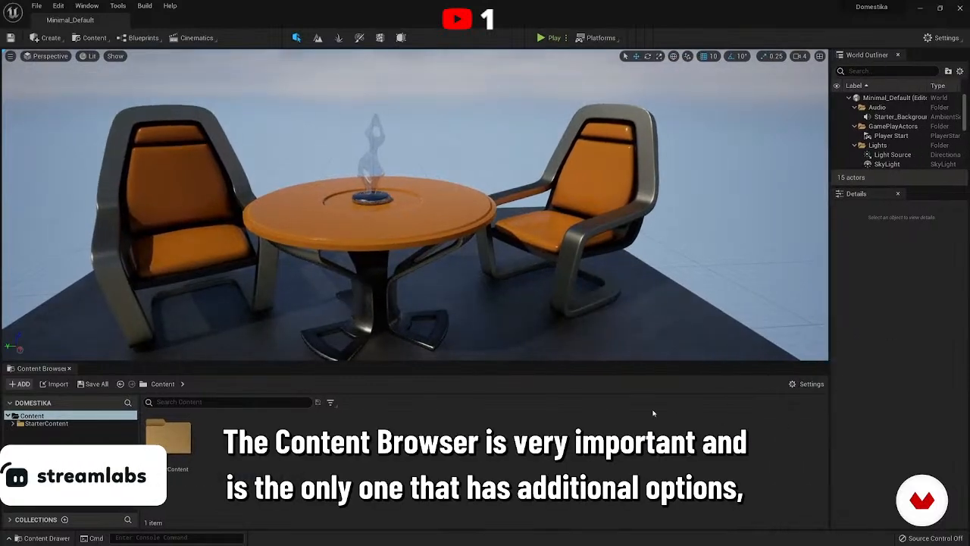
Look at the Content Browser's thumbnail size options and open the Textures folder inside StarterContent.
left_click(810, 384)
mouse_move(833, 346)
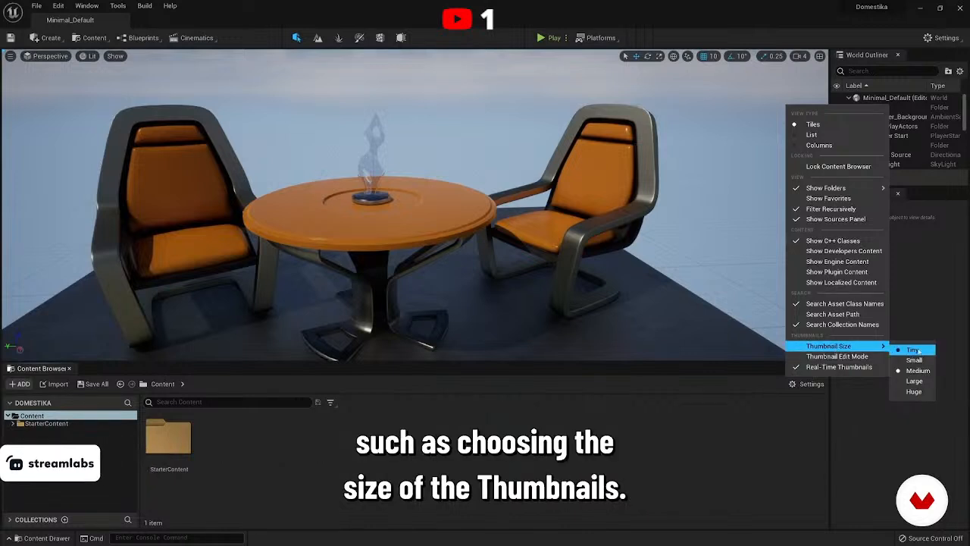
double_click(162, 438)
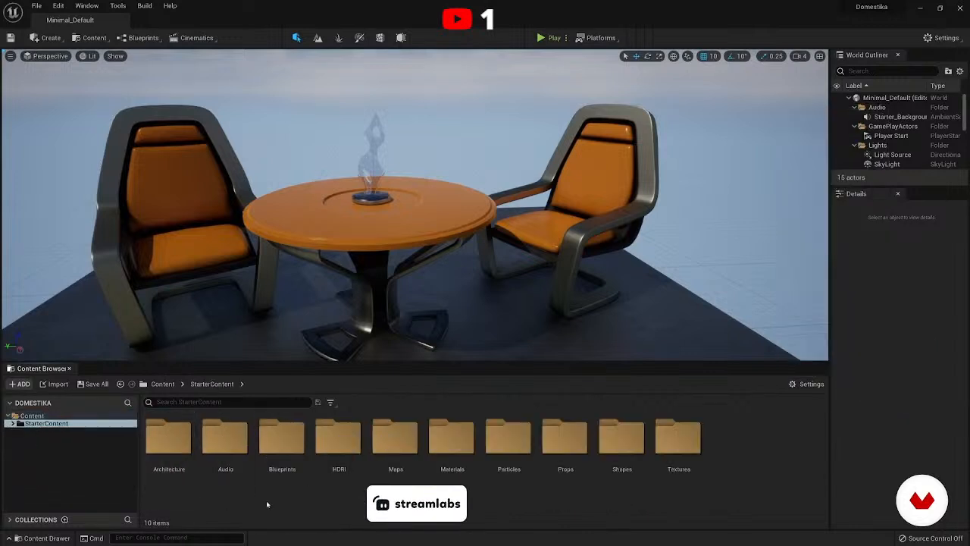
left_click(280, 482)
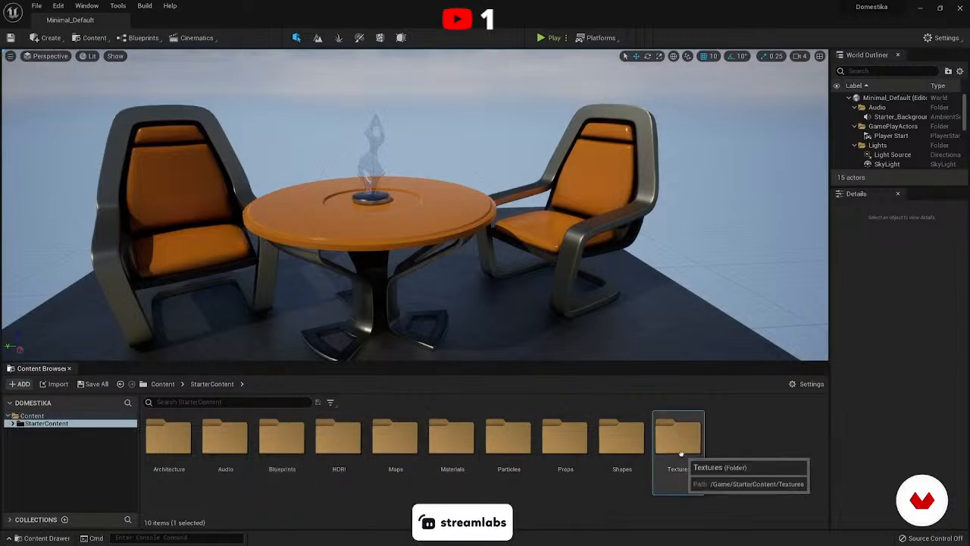
double_click(680, 438)
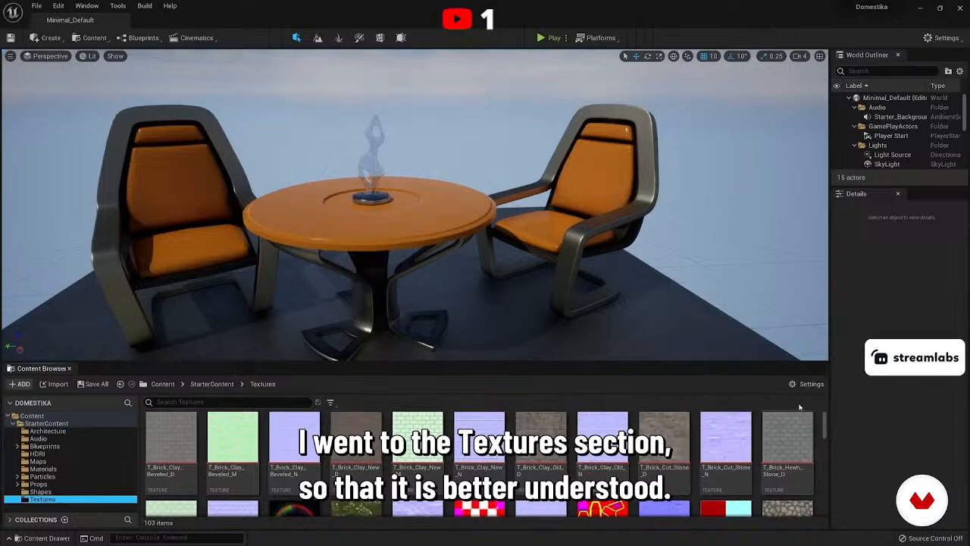
Try the Tiny and Small thumbnail sizes on the textures and set the size back to Medium.
left_click(810, 384)
mouse_move(839, 347)
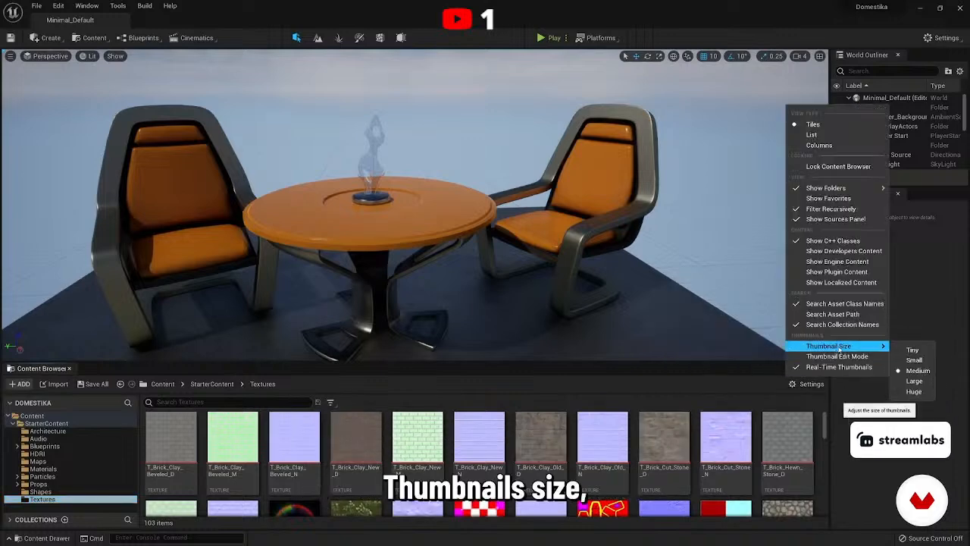
left_click(913, 350)
left_click(811, 384)
mouse_move(843, 350)
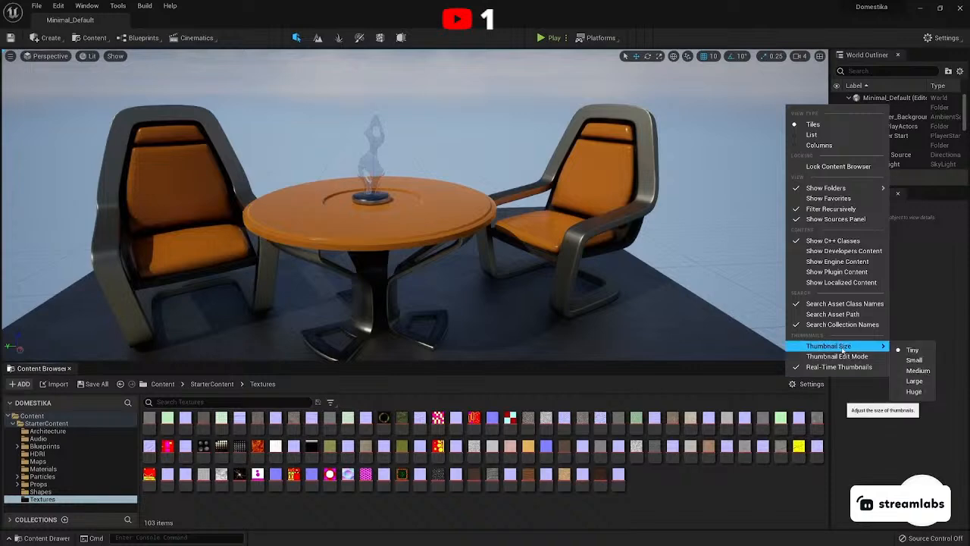
left_click(914, 360)
left_click(811, 384)
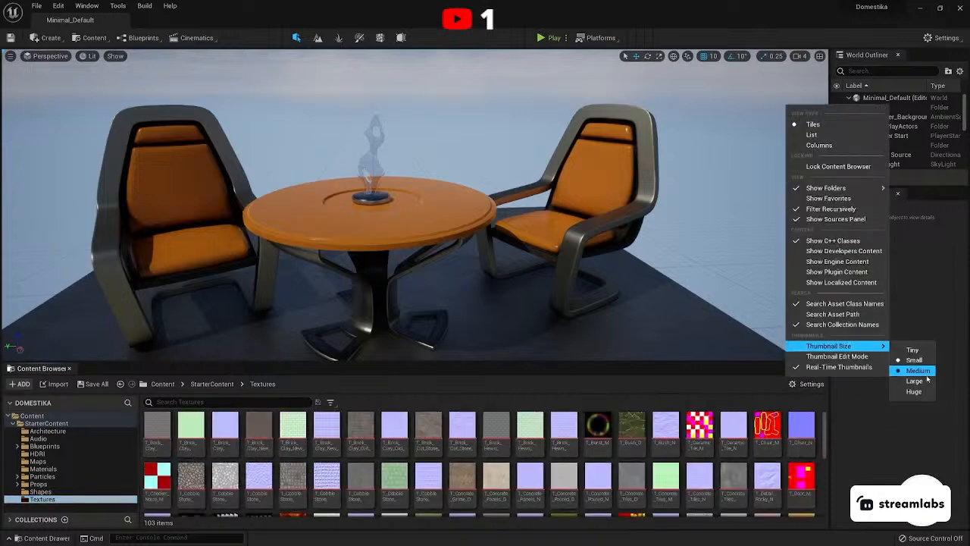
left_click(924, 372)
left_click(796, 385)
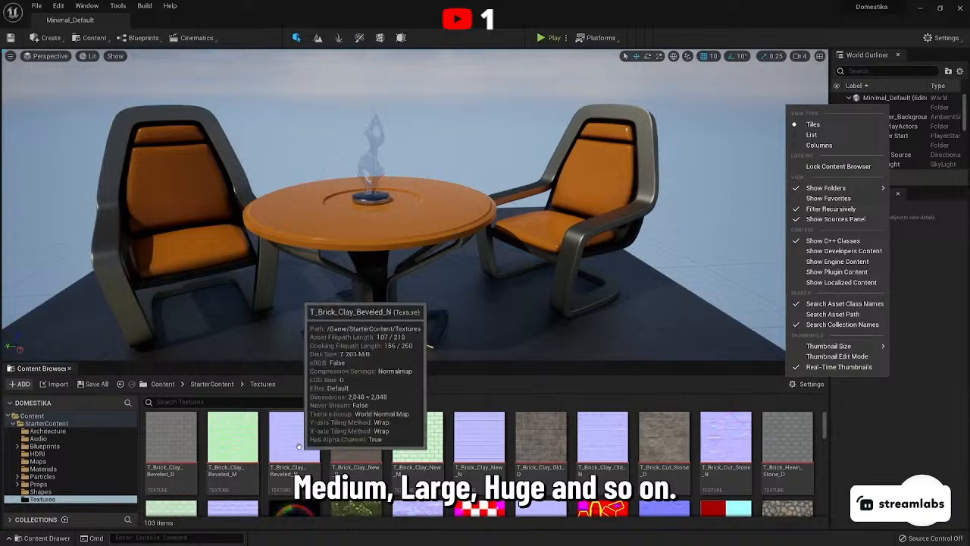
Collapse the StarterContent folder tree and reduce the height of the Content Browser.
left_click(13, 424)
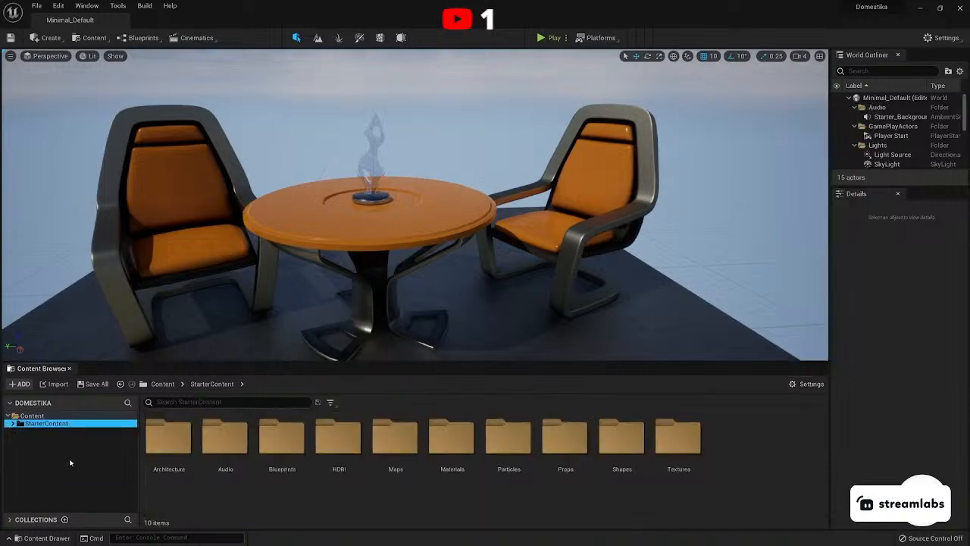
left_click_drag(225, 362, 225, 390)
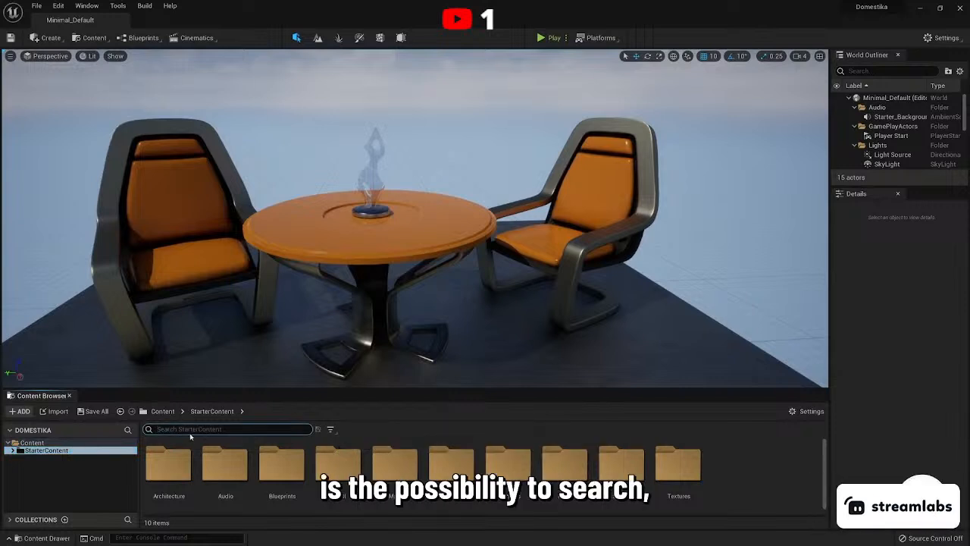
Expand the Collections section of the Content Browser and create a local collection with the default name.
left_click(12, 522)
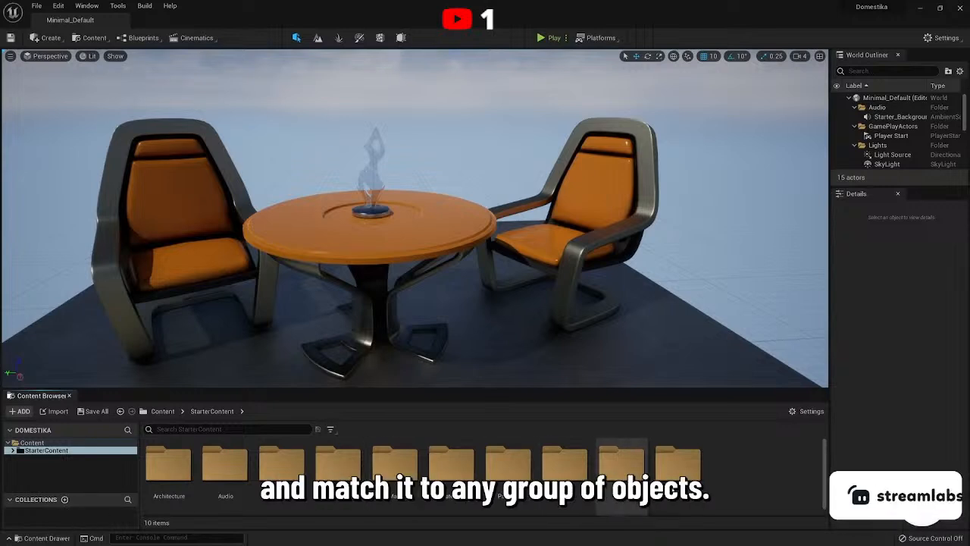
double_click(677, 462)
left_click(168, 462)
left_click(64, 500)
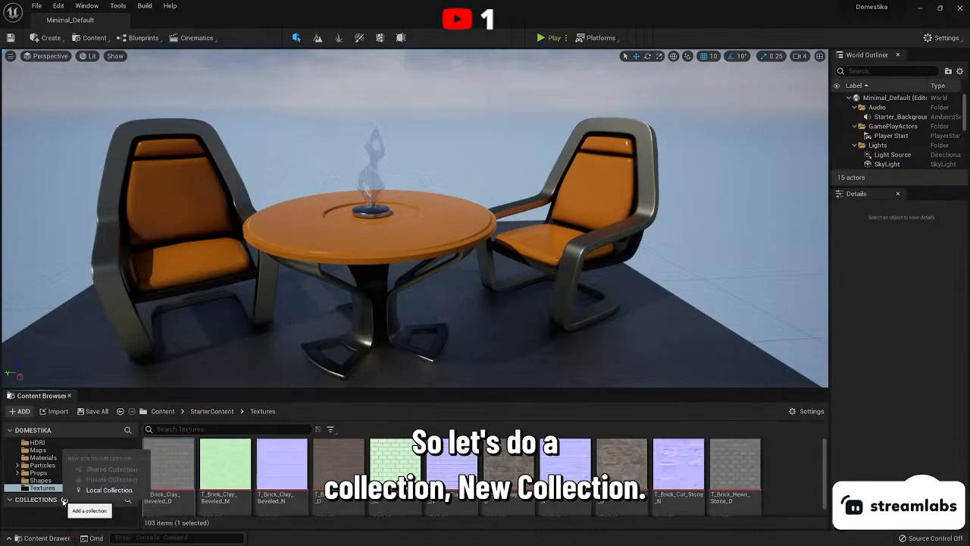
left_click(107, 490)
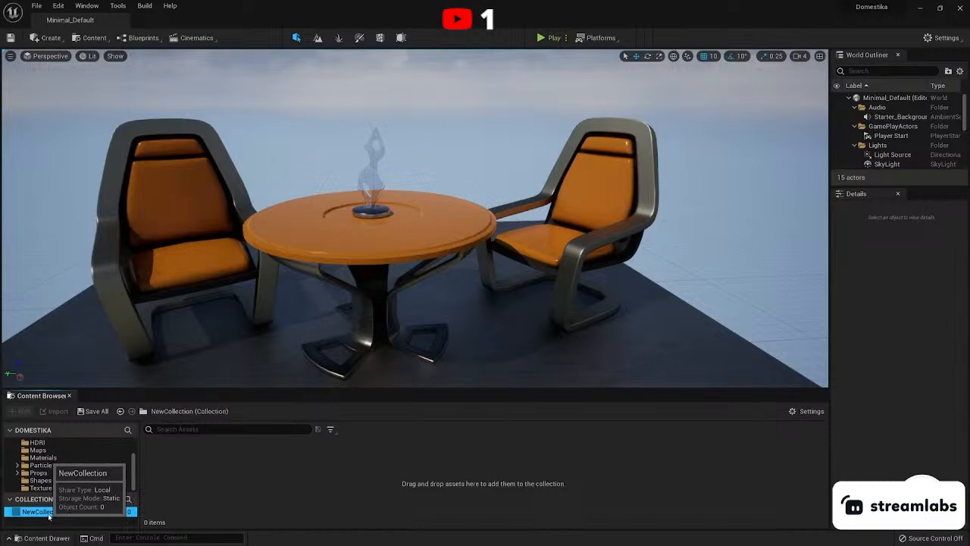
Add HDRI_Epic_Courtyard_Daylight, Wall_400x200 and Explosion02 from the HDRI, Architecture and Audio folders to NewCollection.
left_click(47, 450)
left_click(47, 443)
left_click_drag(168, 465, 46, 511)
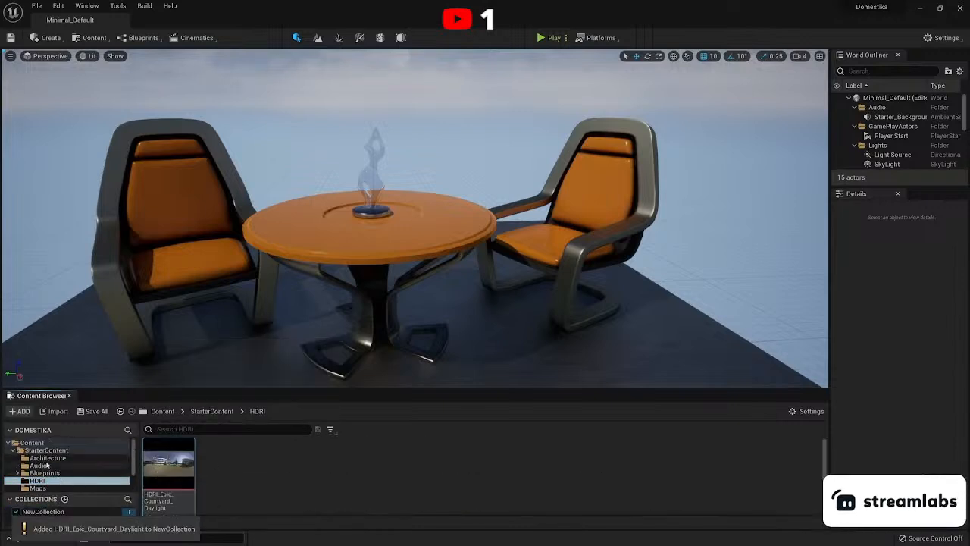
left_click(48, 458)
left_click_drag(338, 463, 44, 511)
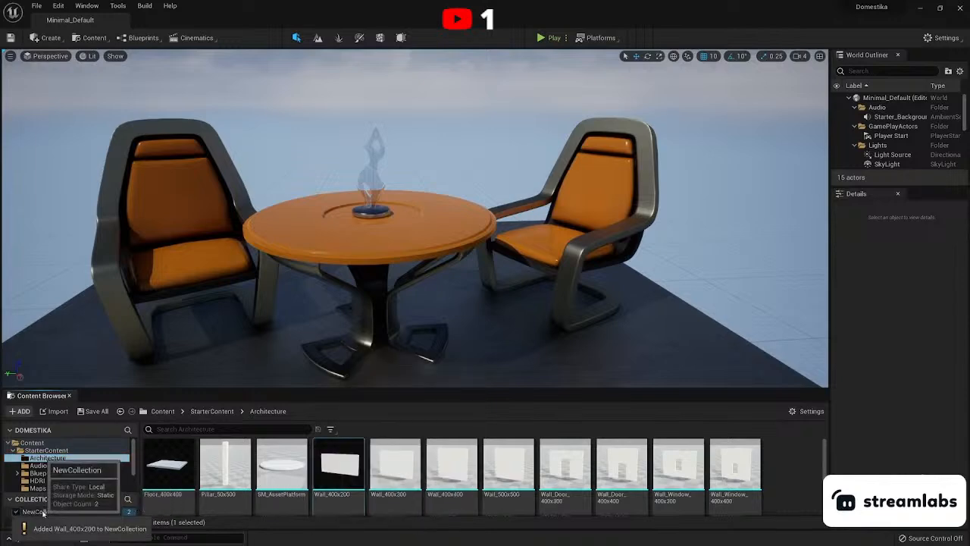
left_click(38, 466)
left_click_drag(374, 471, 54, 513)
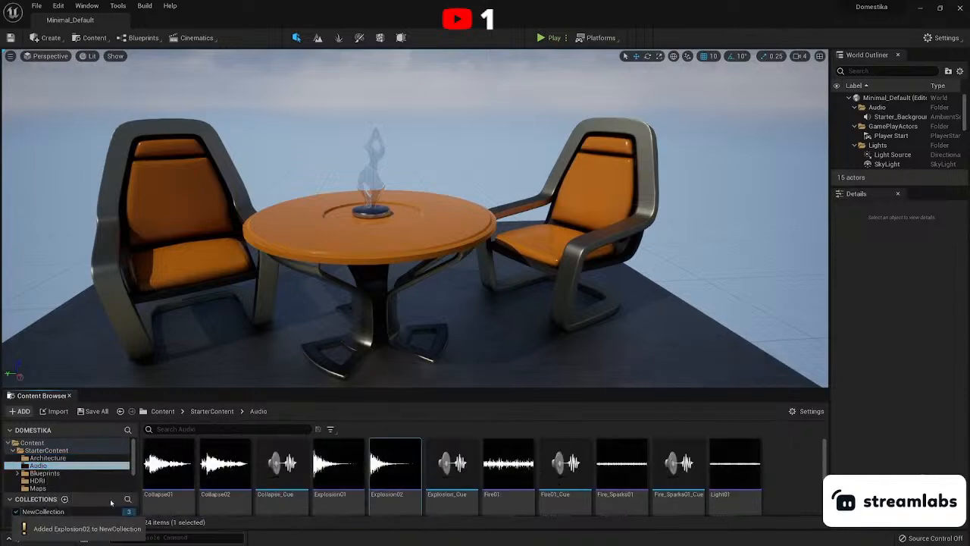
Collapse the StarterContent folder and rename NewCollection to D_collezione.
left_click(38, 443)
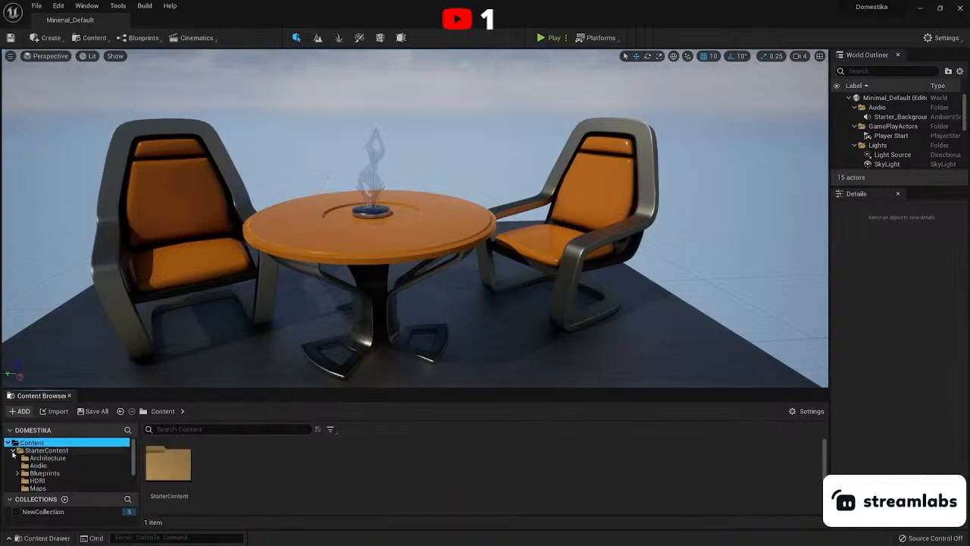
left_click(46, 512)
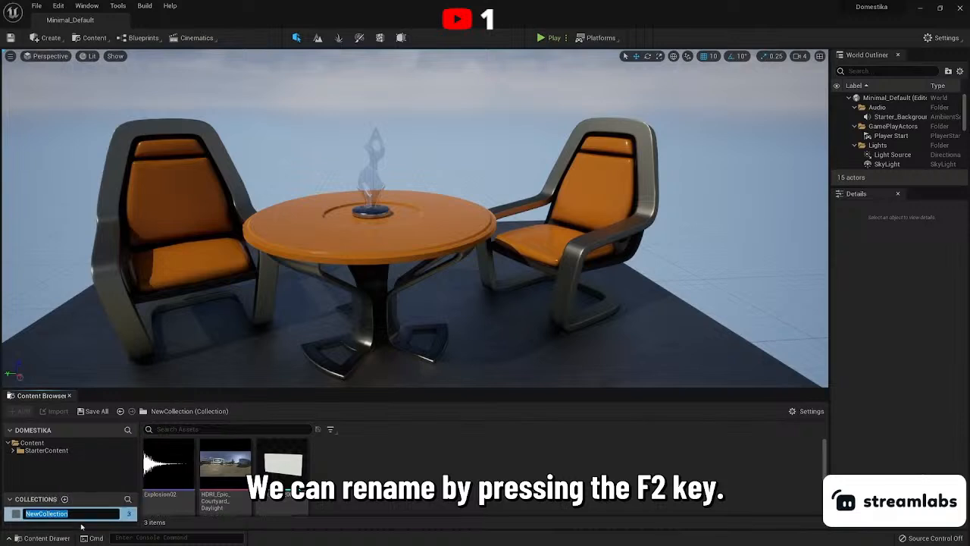
type("D_c")
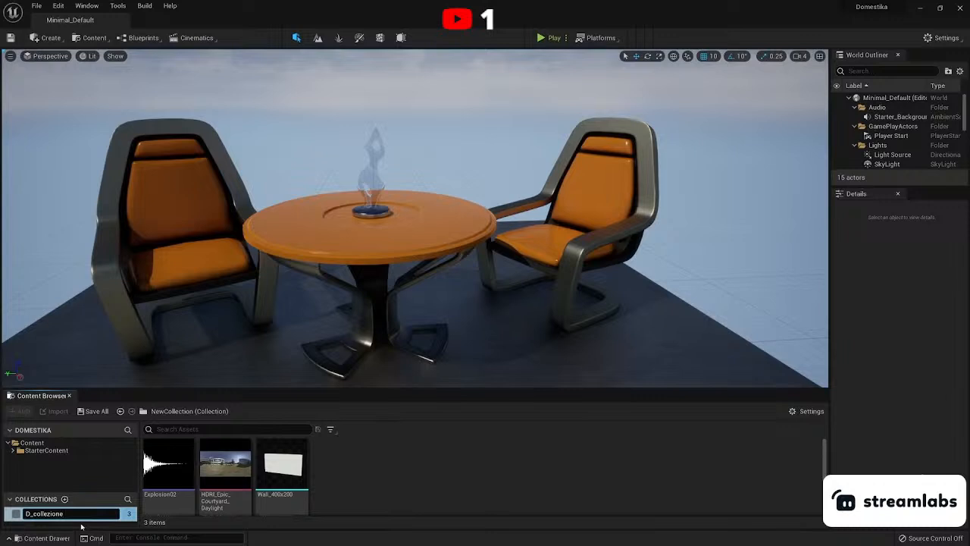
Display the assets stored in D_collezione and reduce the height of the Content Browser.
left_click(31, 442)
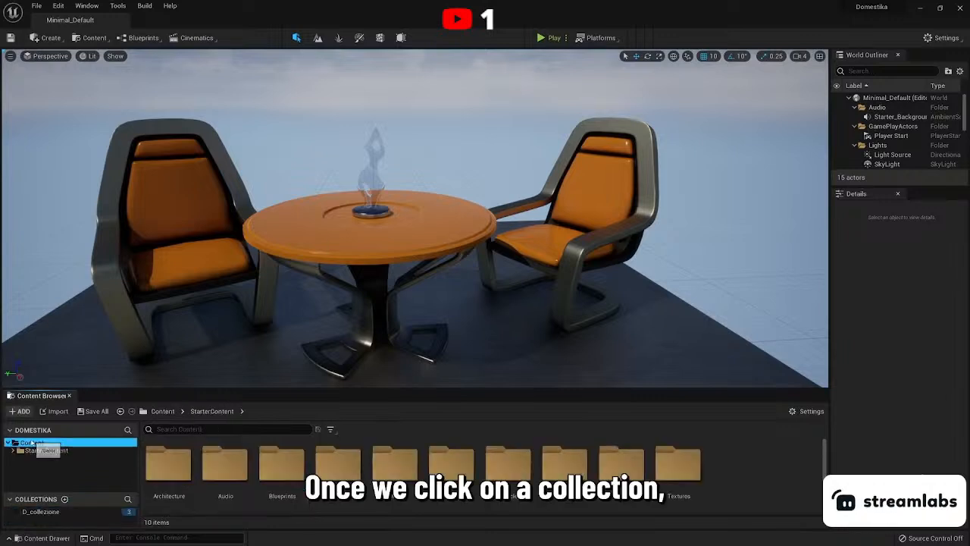
left_click(42, 512)
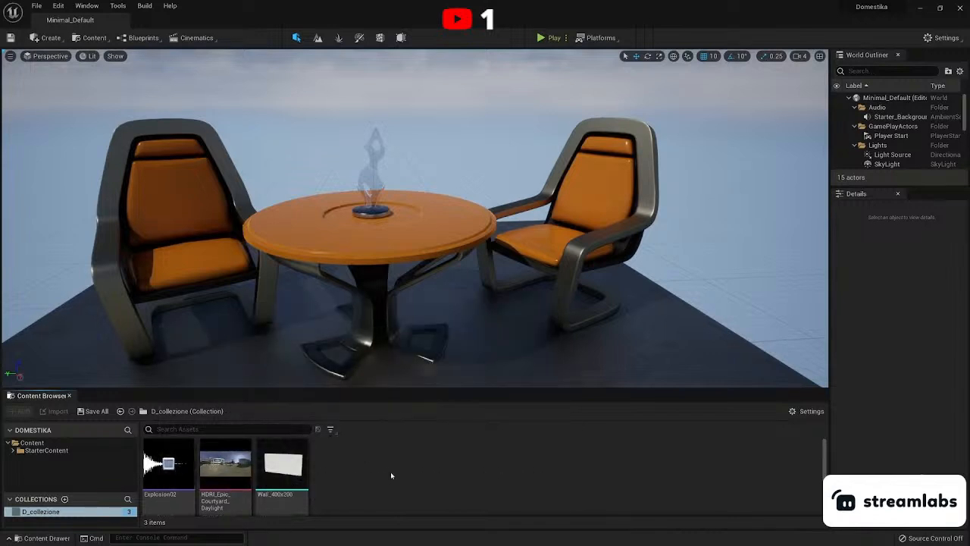
left_click_drag(106, 391, 106, 426)
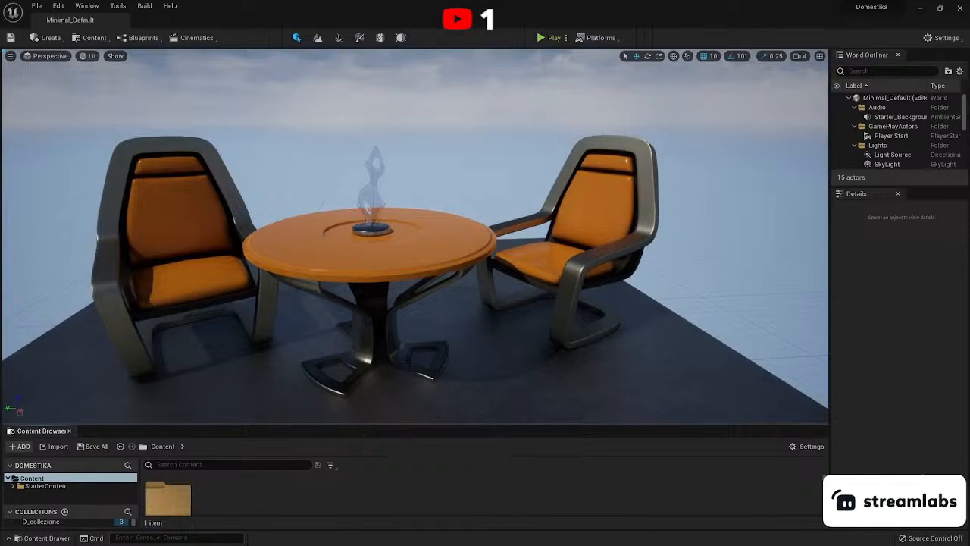
Fly around the table, chairs and floor in the viewport, looking and moving in all directions.
right_click_drag(362, 217, 265, 213)
key("s")
key("w")
key("d")
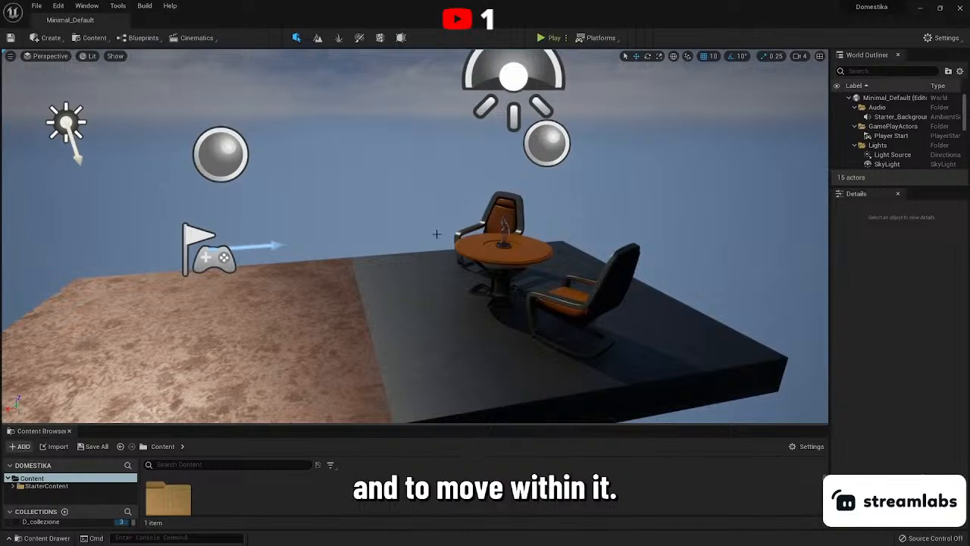
right_click_drag(322, 231, 462, 240)
key("a")
key("w")
key("s")
key("d")
mouse_move(326, 220)
right_mouse_down()
mouse_move(318, 215)
mouse_move(319, 227)
mouse_move(305, 235)
mouse_move(343, 220)
right_mouse_up()
key("a")
key("d")
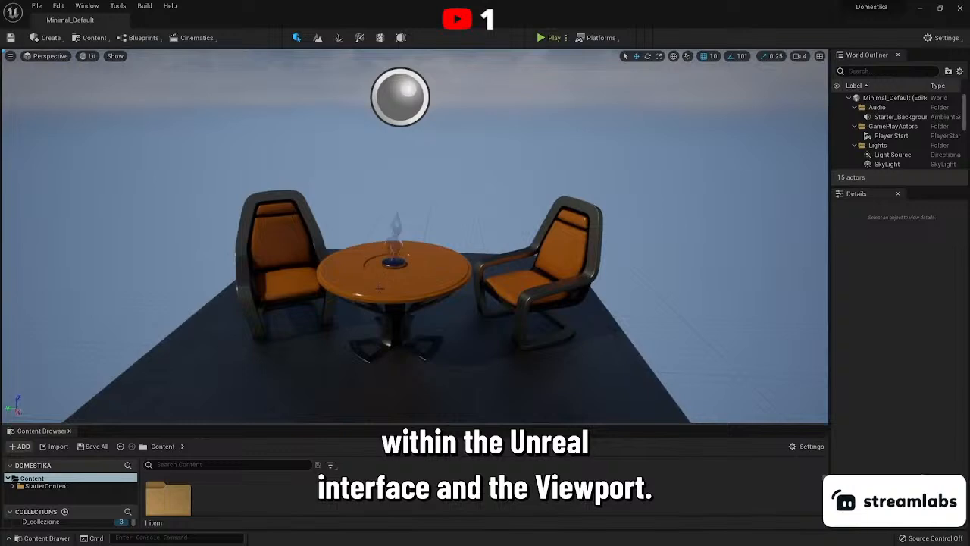
Select the dark floor under the table and orbit and tilt the view around it.
left_click(380, 289)
left_click(476, 353)
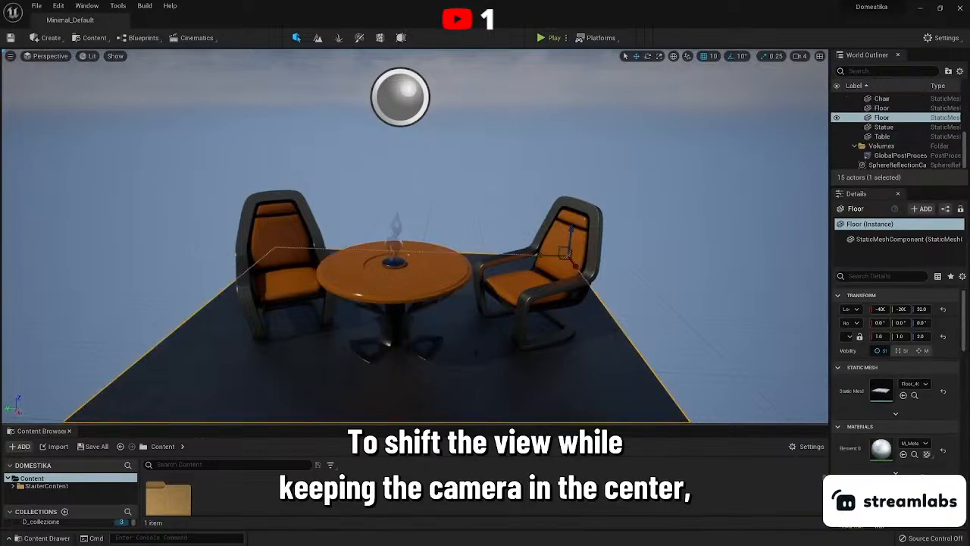
right_click_drag(431, 311, 253, 333)
key("f")
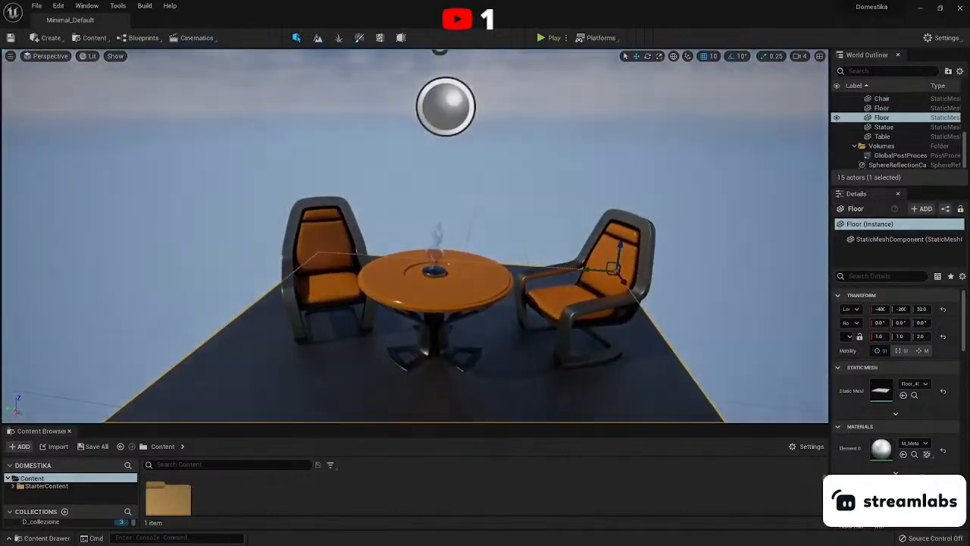
right_click_drag(416, 235, 409, 214)
right_click_drag(426, 256, 432, 257)
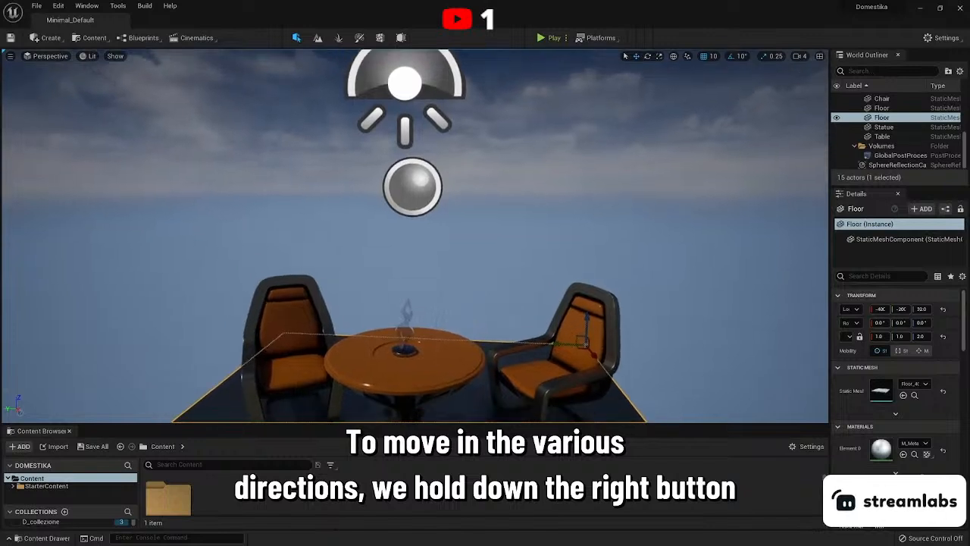
Practise moving the viewport camera forward, backward and sideways around the furniture while looking around.
key("w")
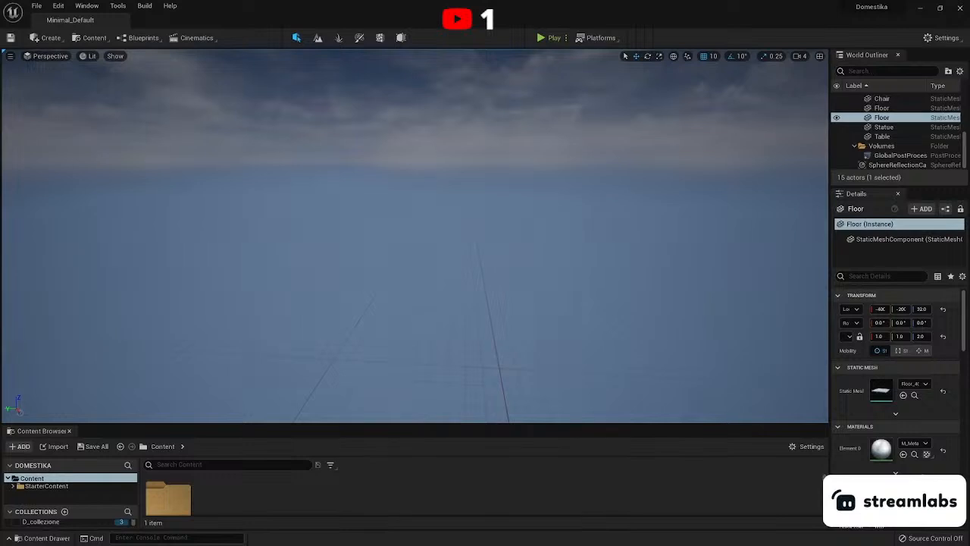
key("s")
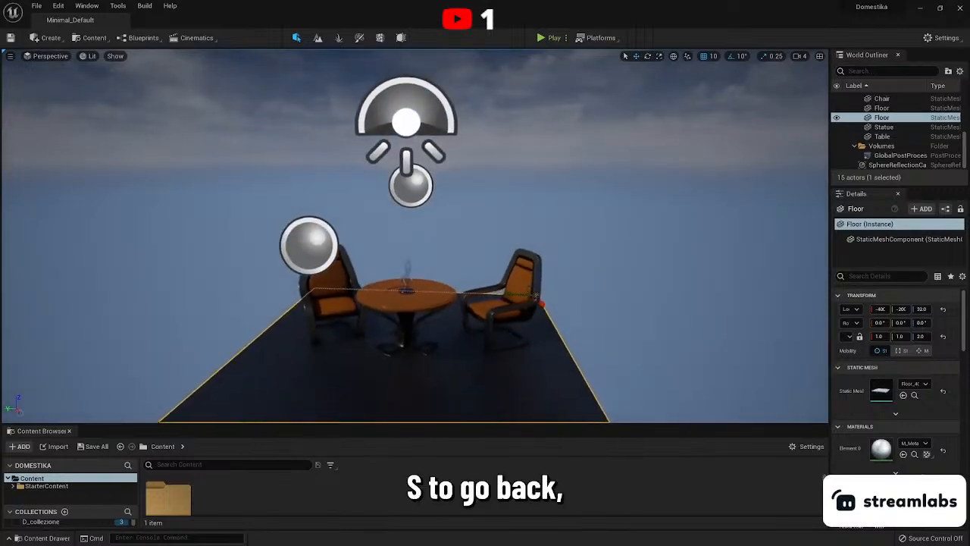
key("a")
key("d")
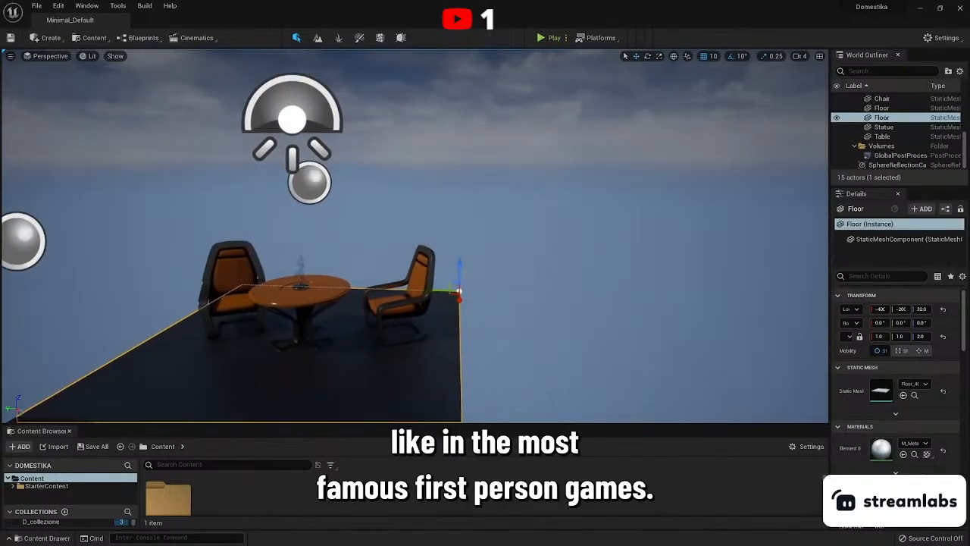
right_click_drag(415, 235, 565, 259)
key("w")
key("s")
key("s")
key("a")
key("w")
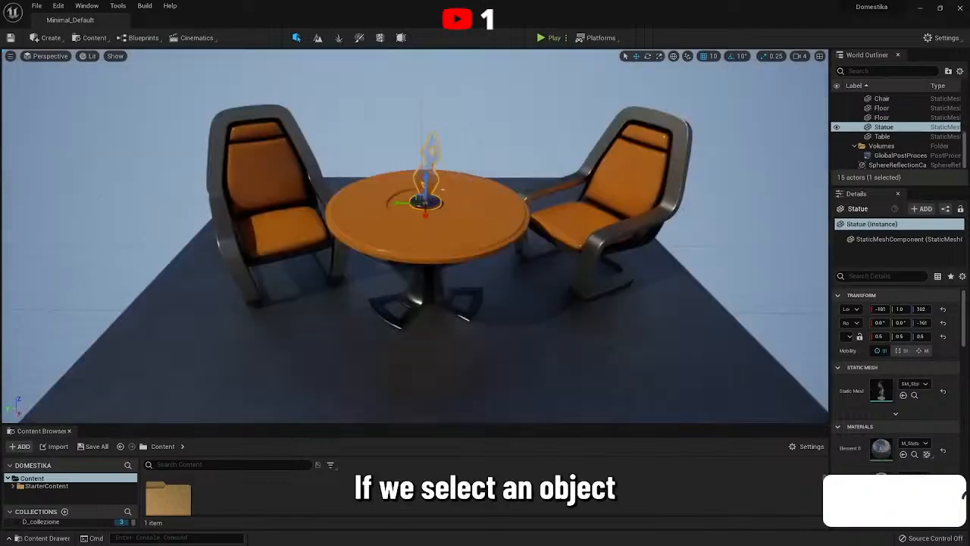
Select the Statue on the table, turn the view away and focus the camera back on it.
left_click(419, 216)
right_click_drag(419, 218, 475, 195)
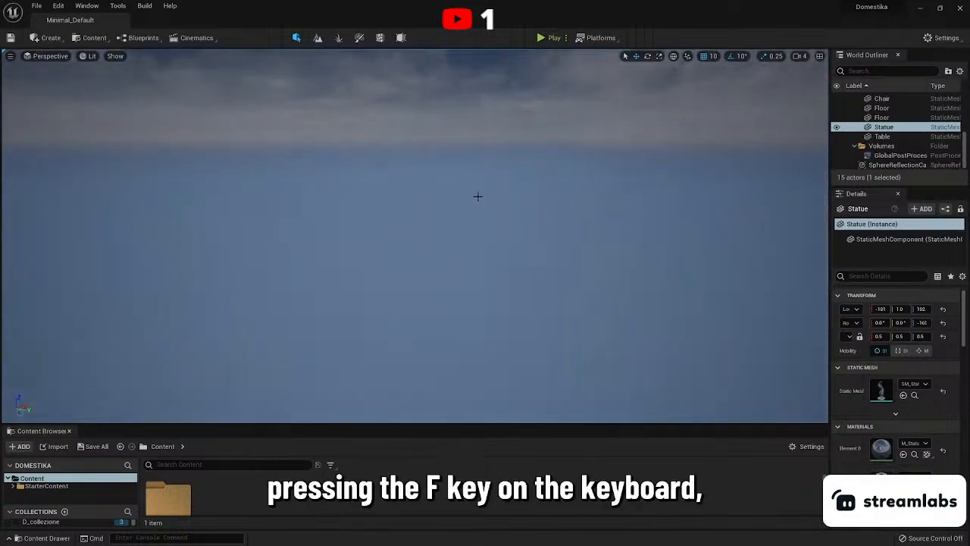
key("f")
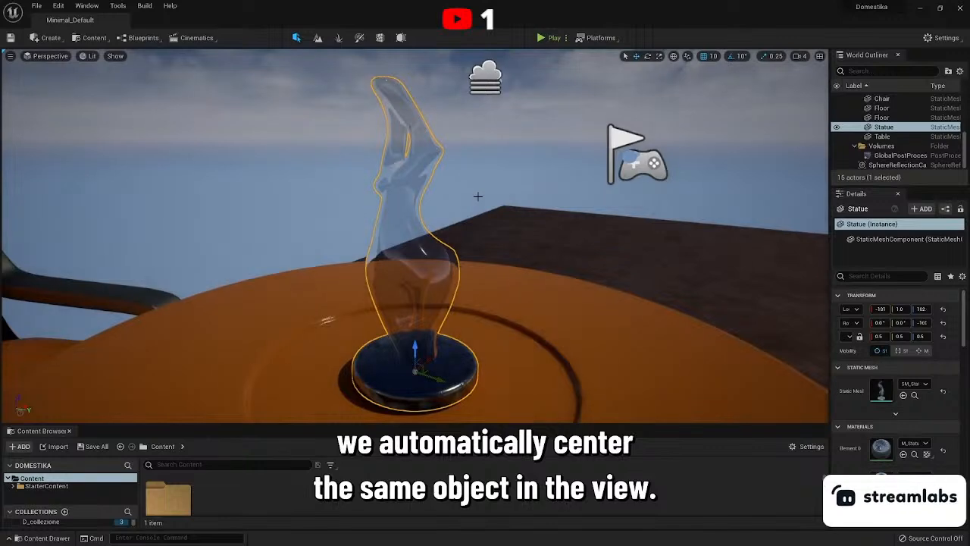
key("s")
right_click_drag(415, 235, 417, 275)
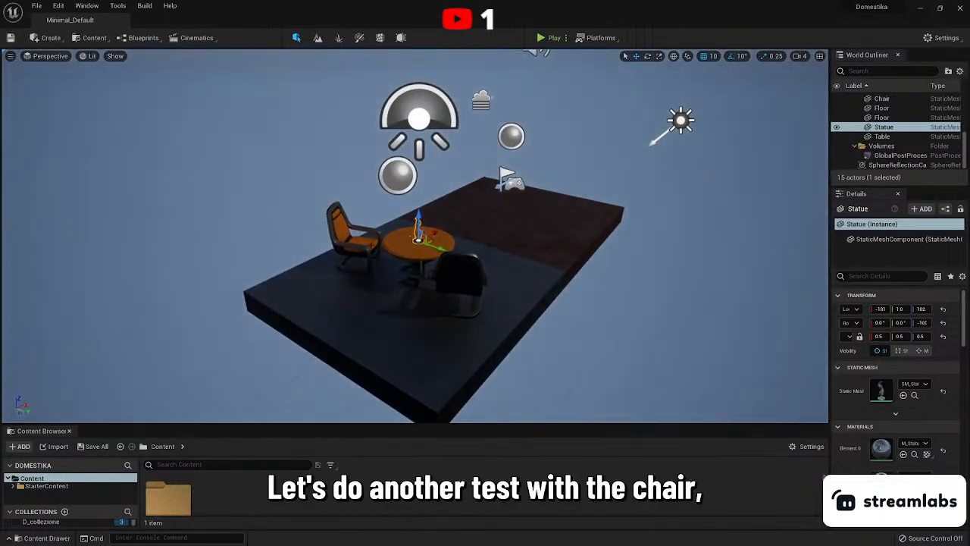
Select a Chair, turn the view away and focus the camera back on it.
left_click(356, 241)
right_click_drag(357, 240, 575, 197)
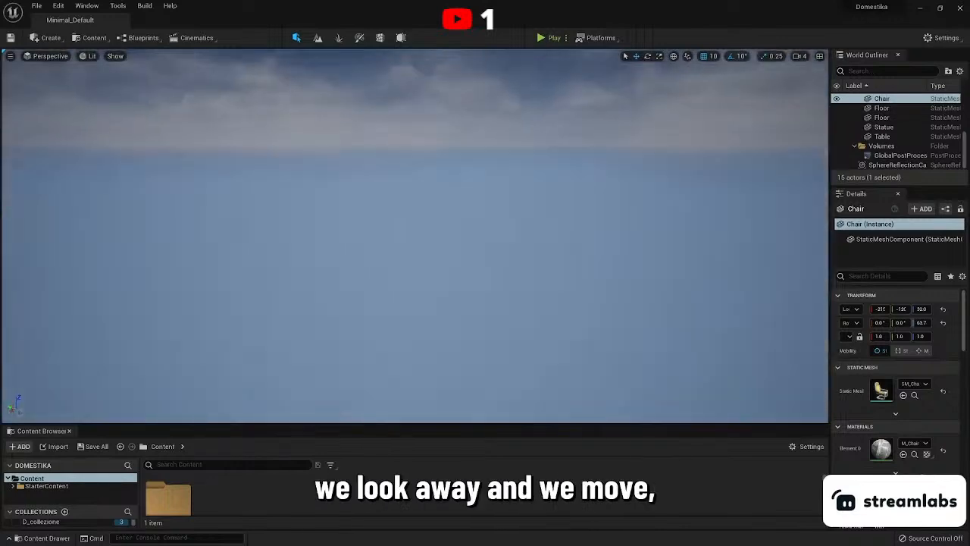
key("f")
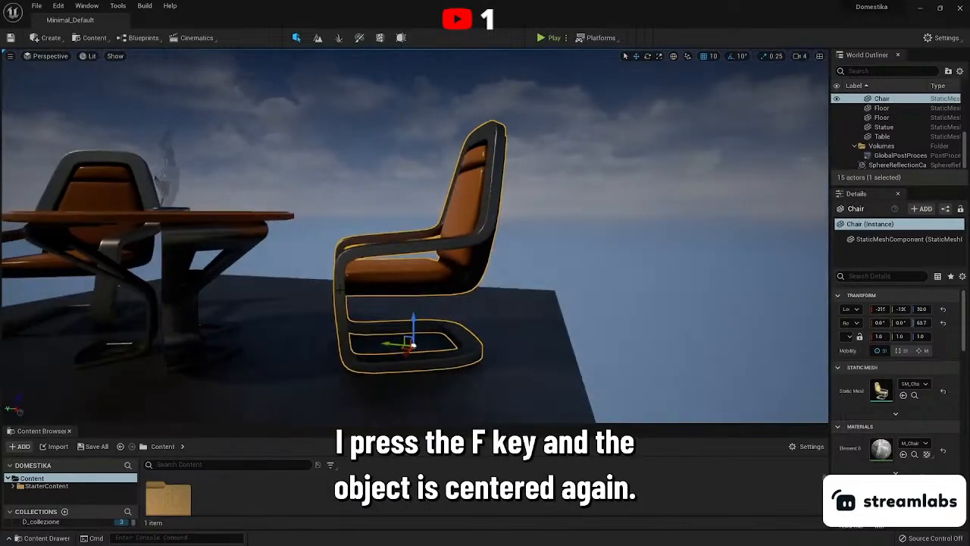
Fly toward and away from the furniture repeatedly, changing the camera's movement speed along the way.
right_click_drag(416, 236, 496, 214)
right_click_drag(686, 167, 686, 197)
key("w")
key("s")
key("w")
key("s")
key("w")
key("s")
key("w")
right_click_drag(415, 237, 523, 265)
key("w")
key("s")
scroll(442, 275, "up", 4)
key("w")
key("s")
key("w")
key("s")
key("w")
right_click_drag(447, 221, 491, 232)
key("s")
key("w")
key("s")
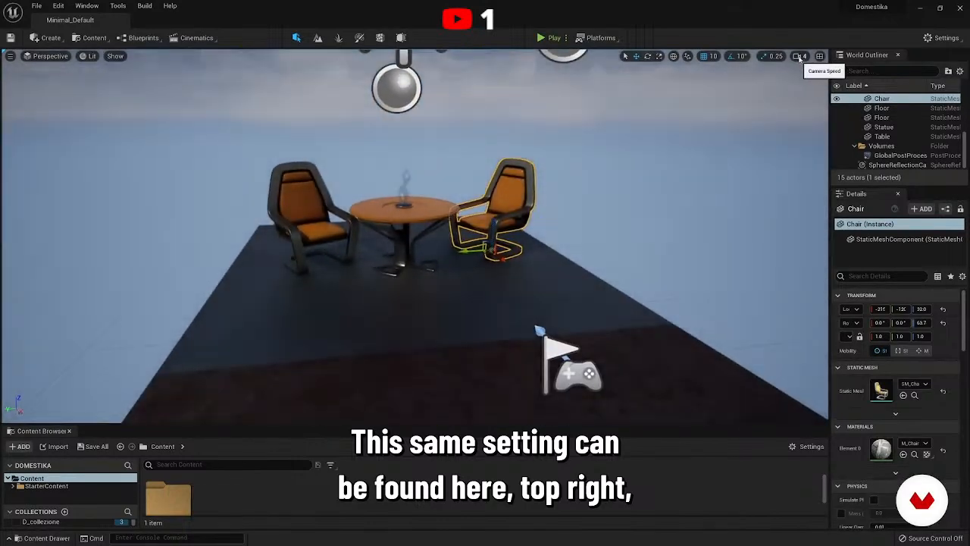
Check the viewport's Camera Speed setting between camera moves to compare it with the speed used while flying.
left_click(799, 56)
right_click_drag(540, 159, 532, 124)
key("s")
key("w")
key("e")
left_click(801, 60)
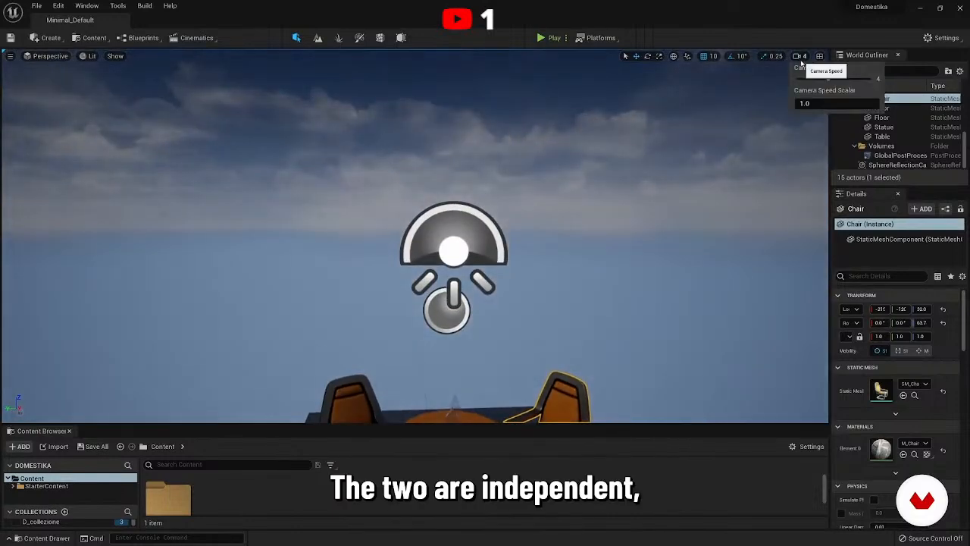
mouse_move(635, 161)
right_mouse_down()
mouse_move(639, 182)
mouse_move(633, 172)
right_mouse_up()
left_click(800, 58)
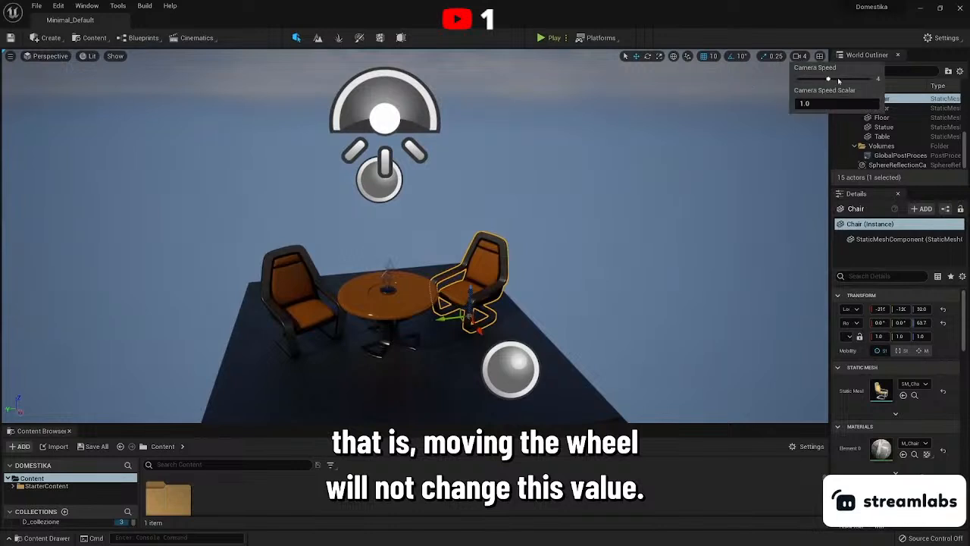
right_click_drag(596, 183, 596, 184)
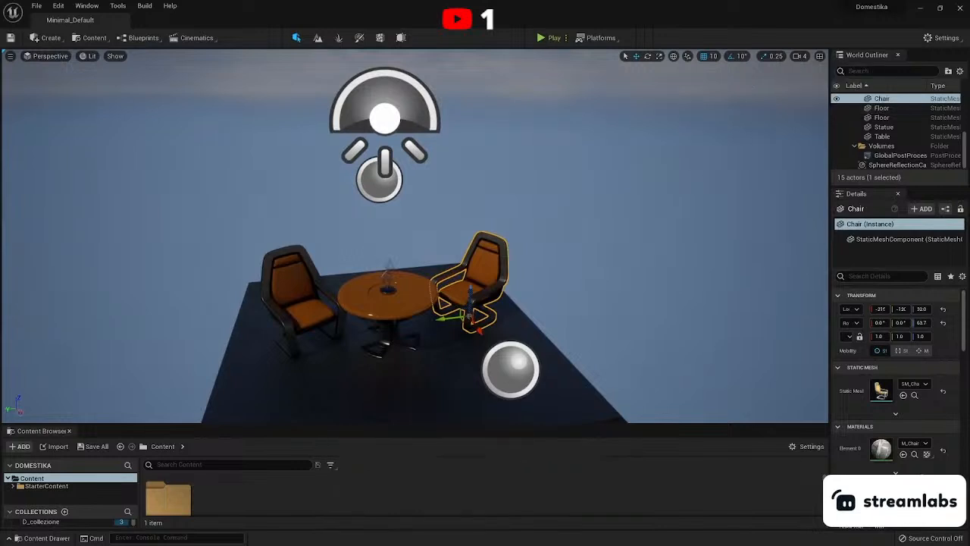
right_click_drag(155, 195, 156, 194)
Load the UE4 Classic Layout and enlarge the World Outliner's height.
left_click(87, 5)
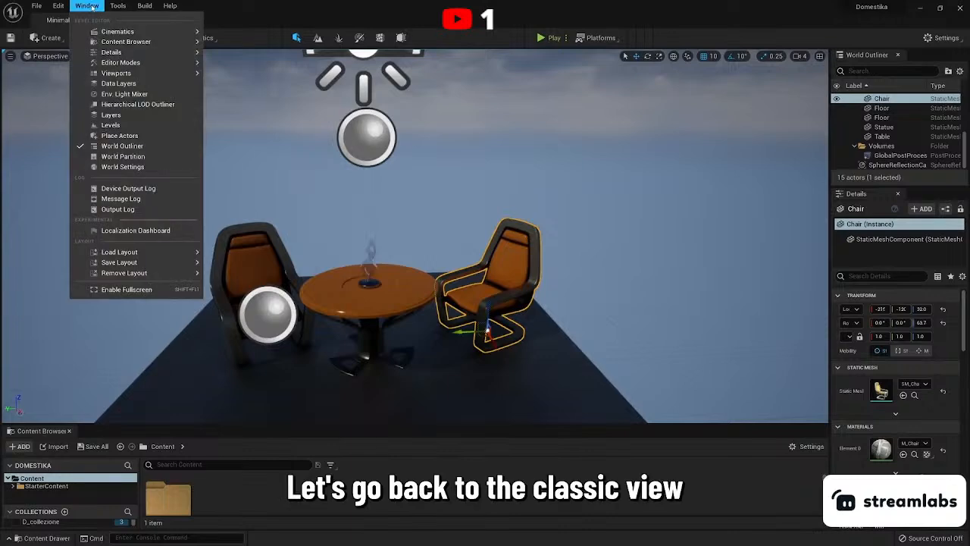
mouse_move(129, 251)
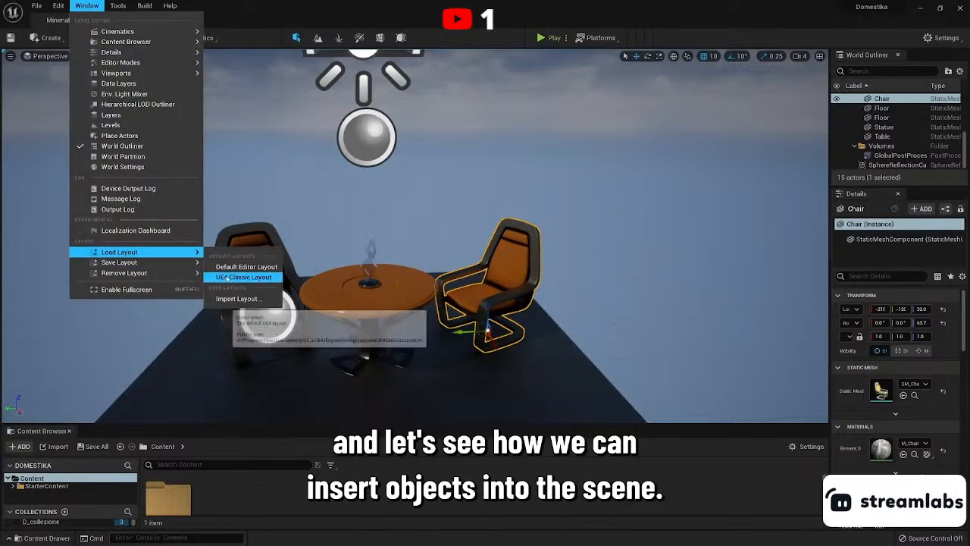
left_click(244, 277)
right_click_drag(235, 210, 235, 210)
left_click_drag(864, 186, 864, 255)
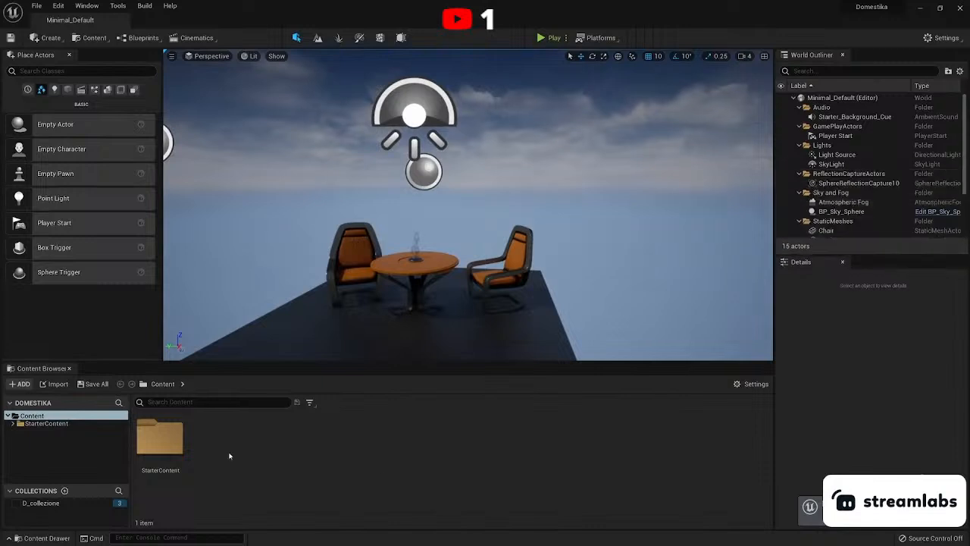
Place an Empty Actor on the floor in front of the table.
right_click_drag(455, 220, 424, 231)
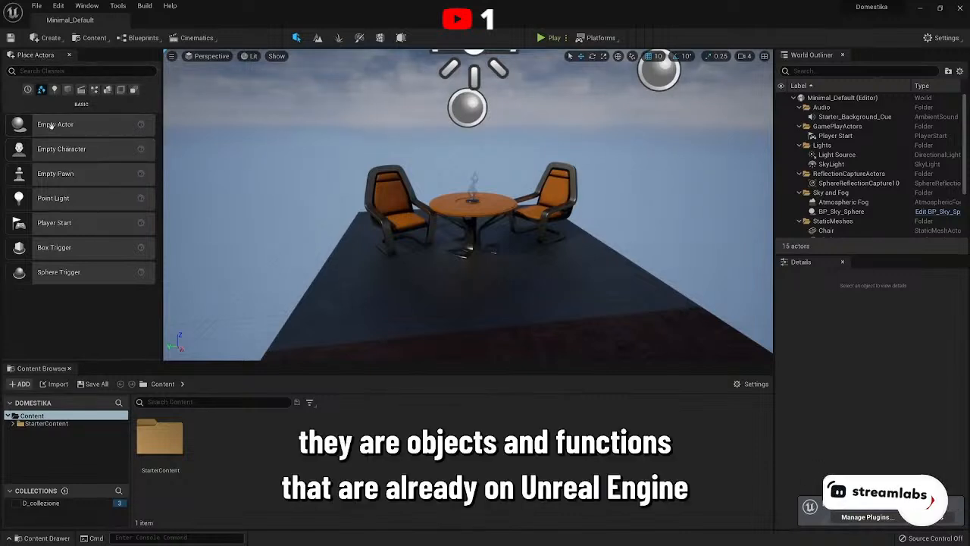
right_click_drag(465, 253, 451, 252)
key("d")
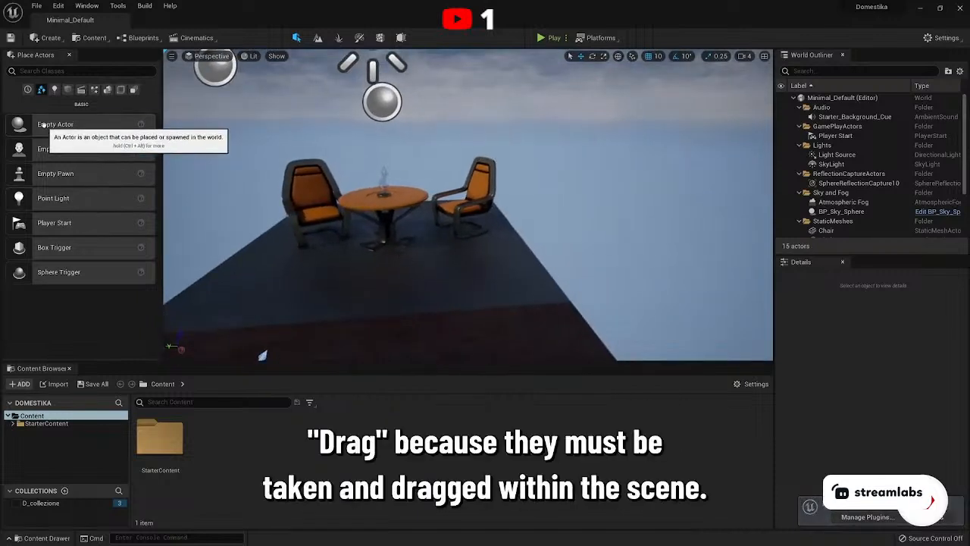
left_click_drag(44, 125, 385, 273)
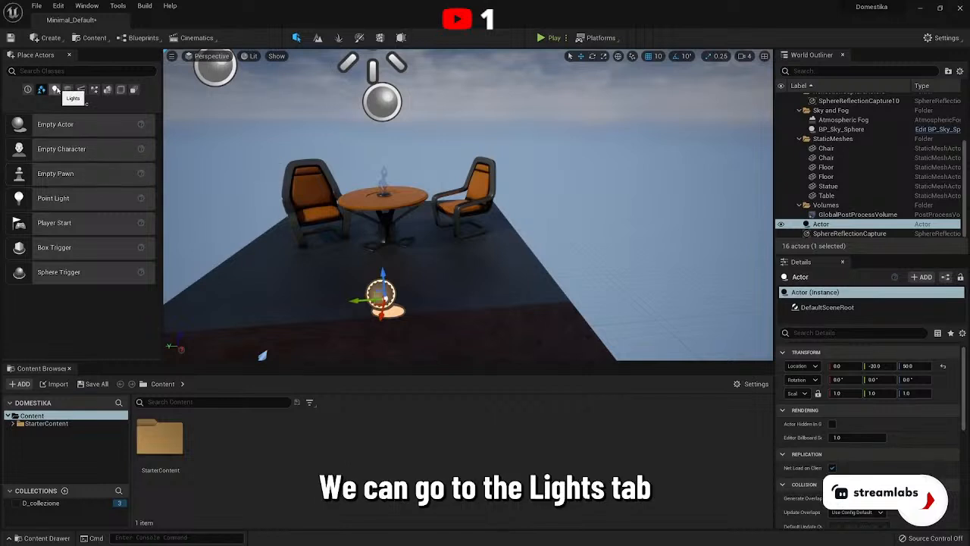
Add a Point Light above the floor near the empty actor and move it to about X -30, Y -30, Z 130.
left_click(55, 89)
left_click_drag(30, 150, 434, 291)
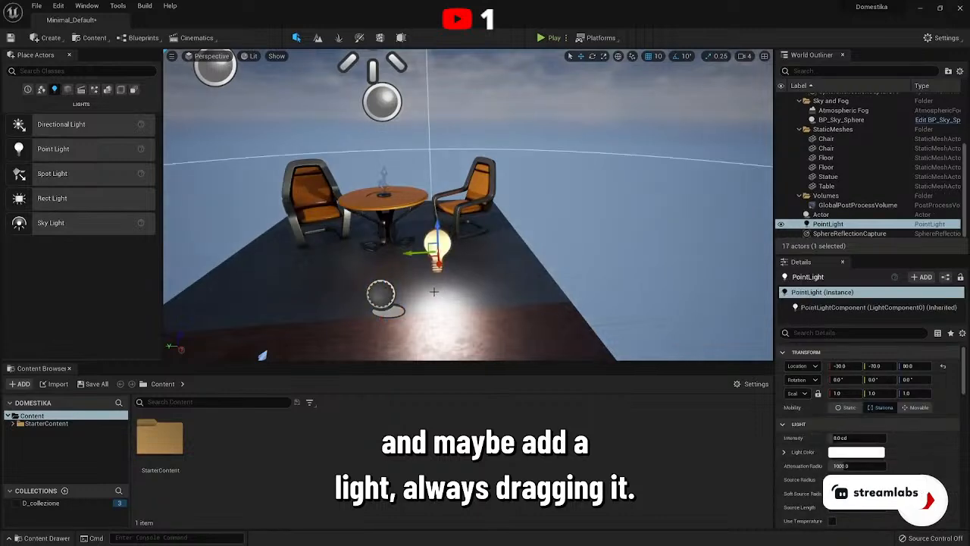
left_click_drag(437, 225, 437, 165)
right_click_drag(438, 165, 599, 147)
right_click_drag(375, 209, 341, 221)
left_click_drag(368, 184, 337, 191)
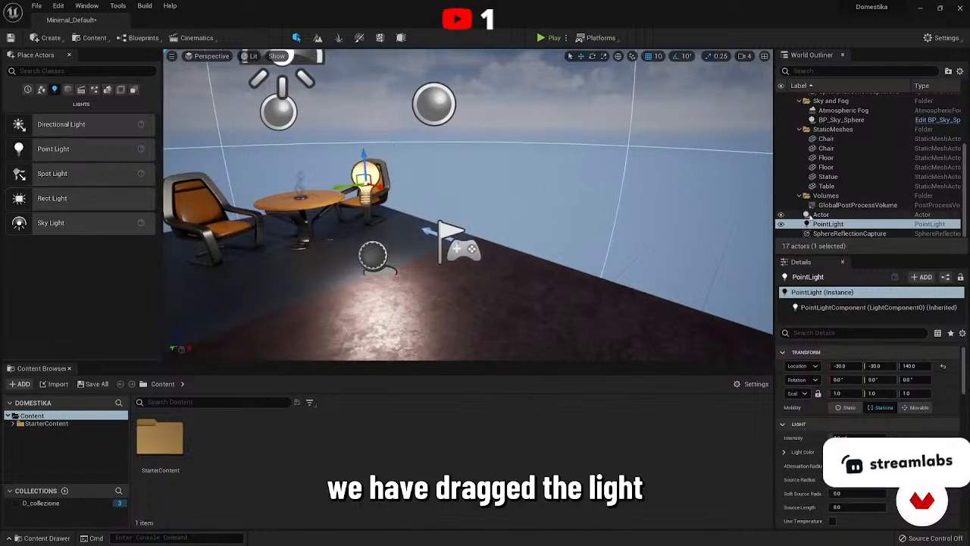
left_click_drag(365, 155, 319, 213)
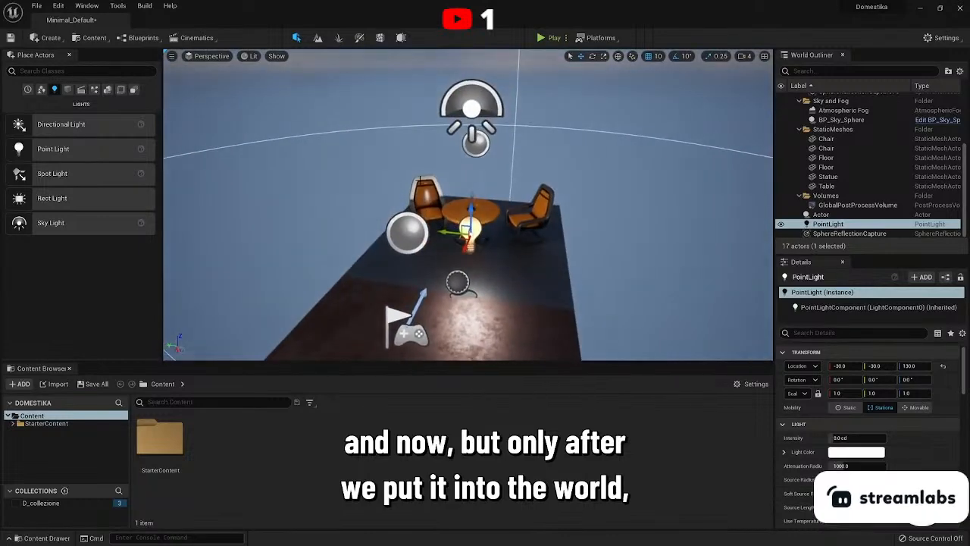
Review the World Outliner's actor list to locate the new point light among the scene's objects.
scroll(830, 173, "up", 5)
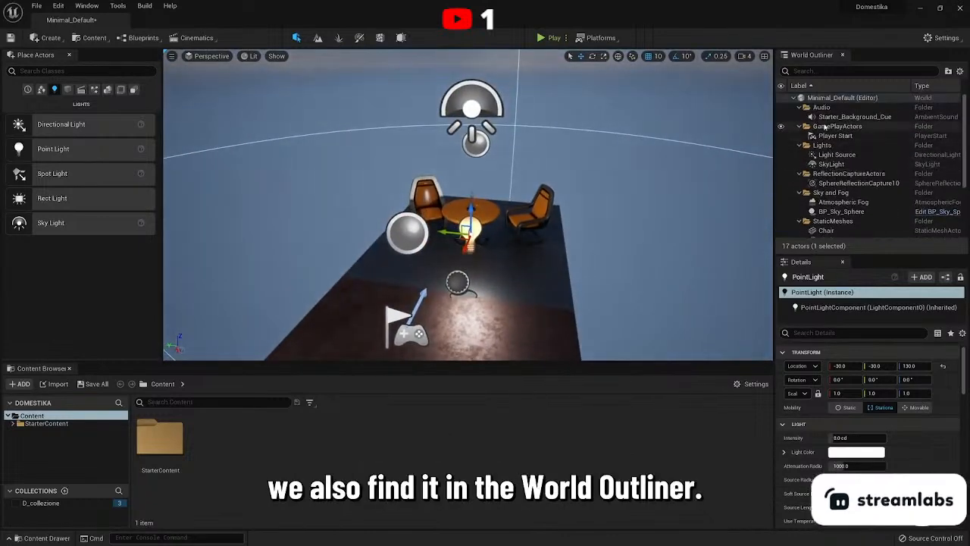
scroll(829, 173, "down", 3)
scroll(830, 174, "down", 1)
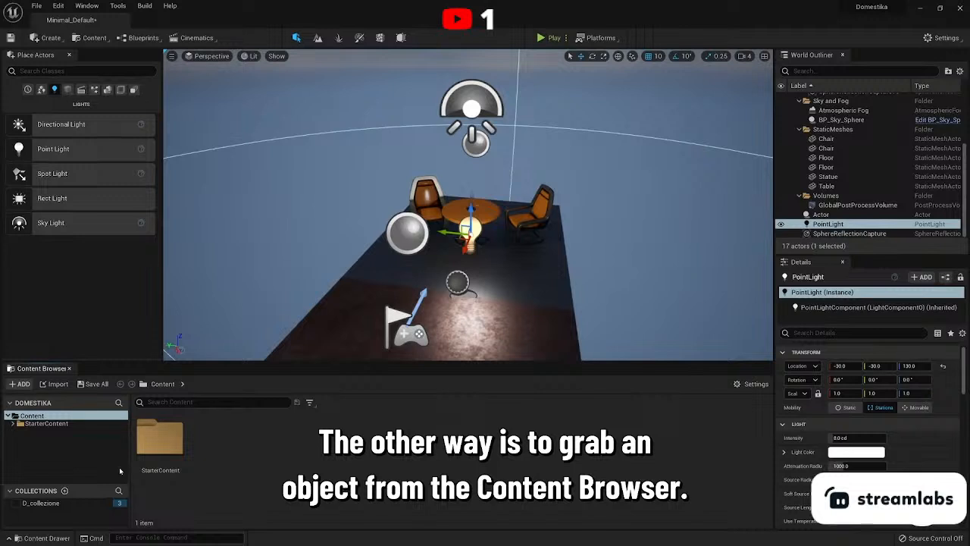
Place the SM_Lamp_Ceiling prop from the StarterContent Props folder in front of the table at about X 10, Y -70, Z 180.
left_click(41, 423)
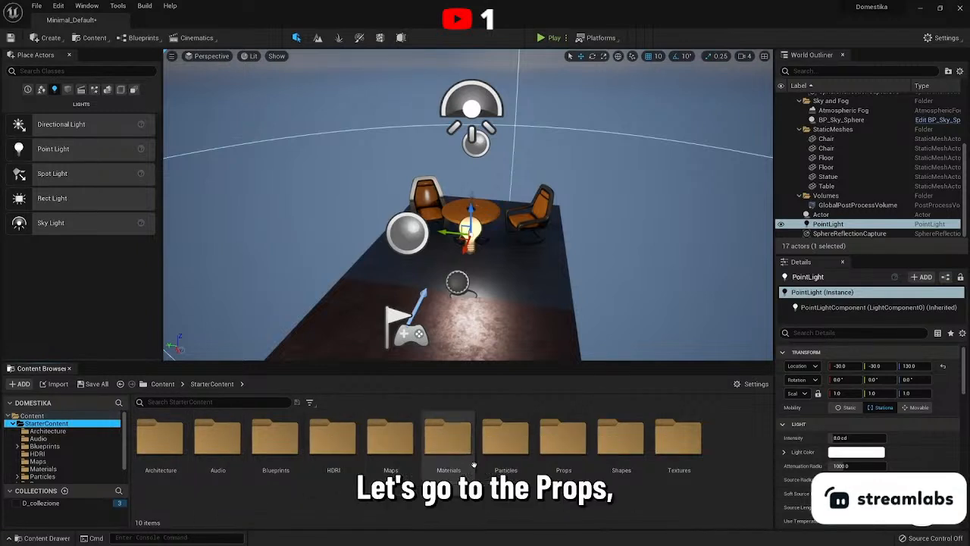
double_click(568, 438)
scroll(394, 443, "down", 1)
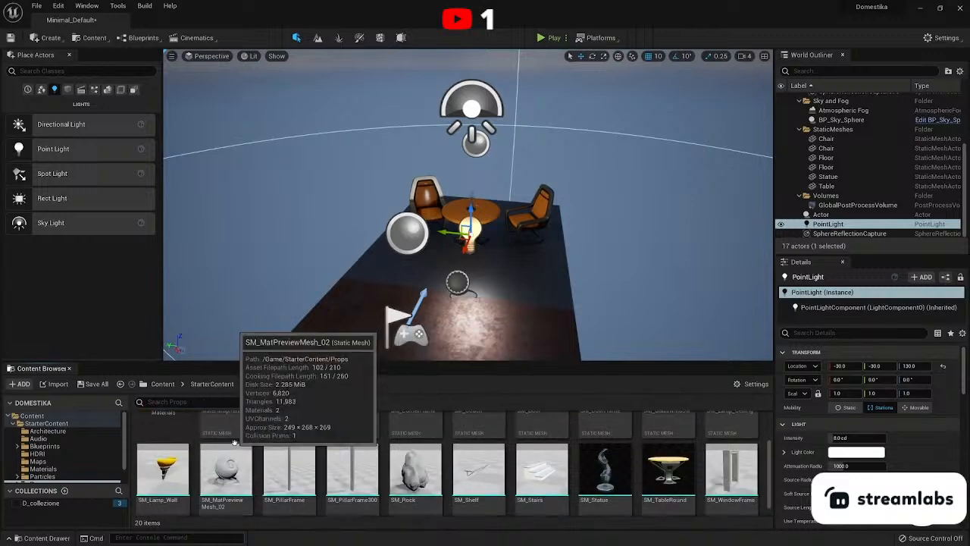
scroll(371, 453, "up", 1)
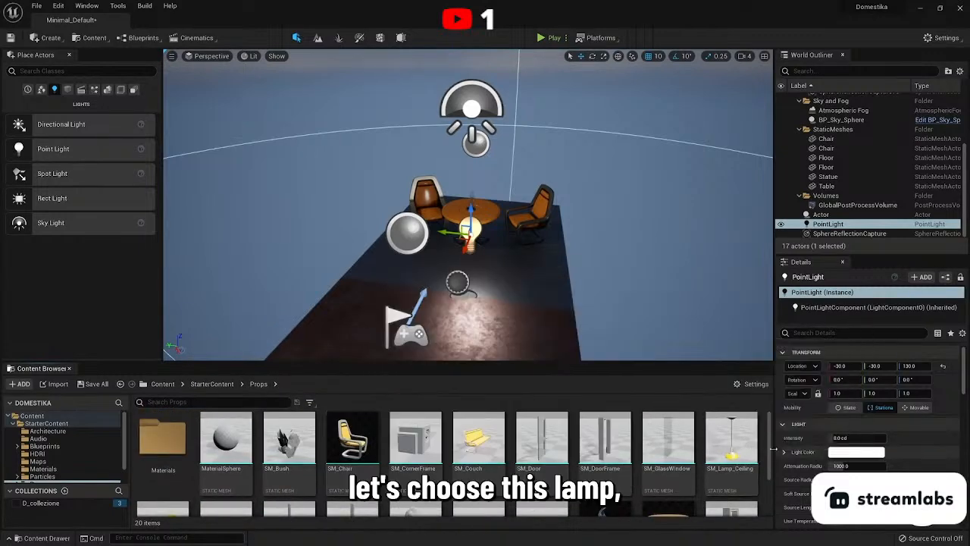
left_click_drag(732, 443, 480, 196)
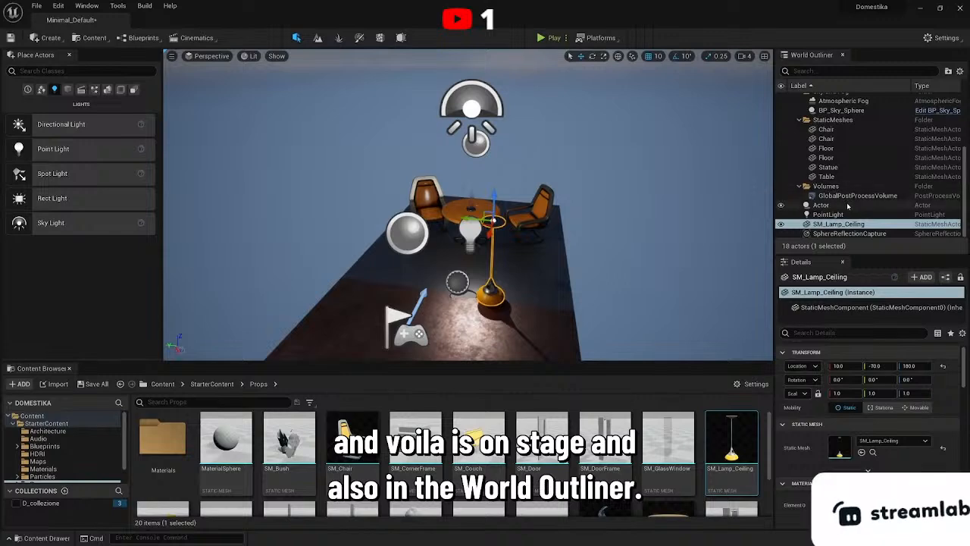
scroll(830, 99, "up", 5)
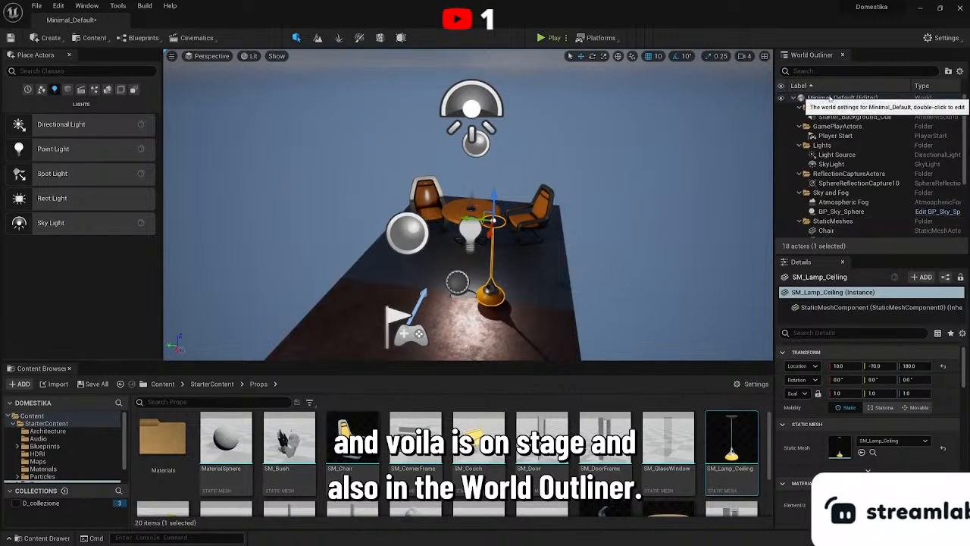
right_click_drag(531, 205, 493, 246)
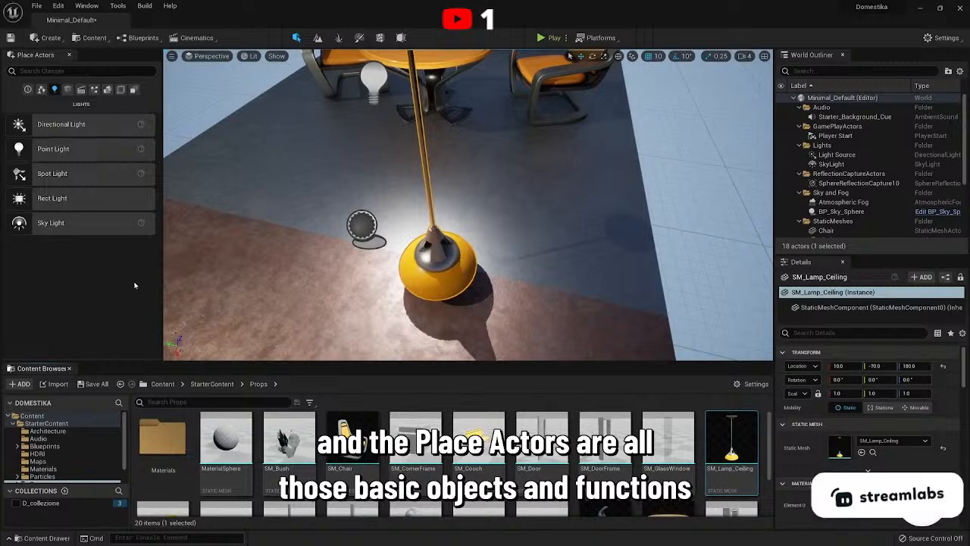
mouse_move(311, 227)
right_mouse_down()
mouse_move(307, 201)
mouse_move(330, 204)
mouse_move(310, 205)
mouse_move(318, 234)
right_mouse_up()
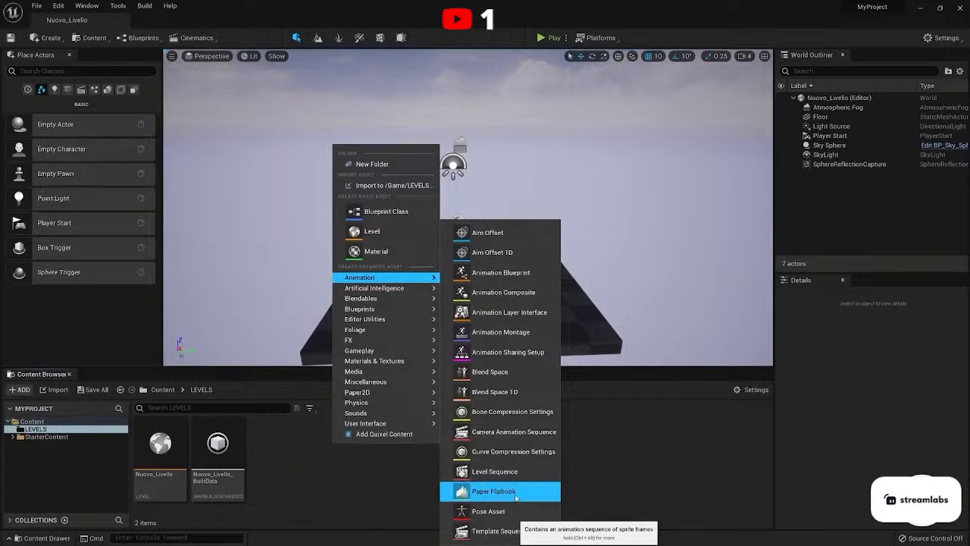
Review the advanced asset types that can be created in the LEVELS folder and open the Quixel content library.
mouse_move(385, 291)
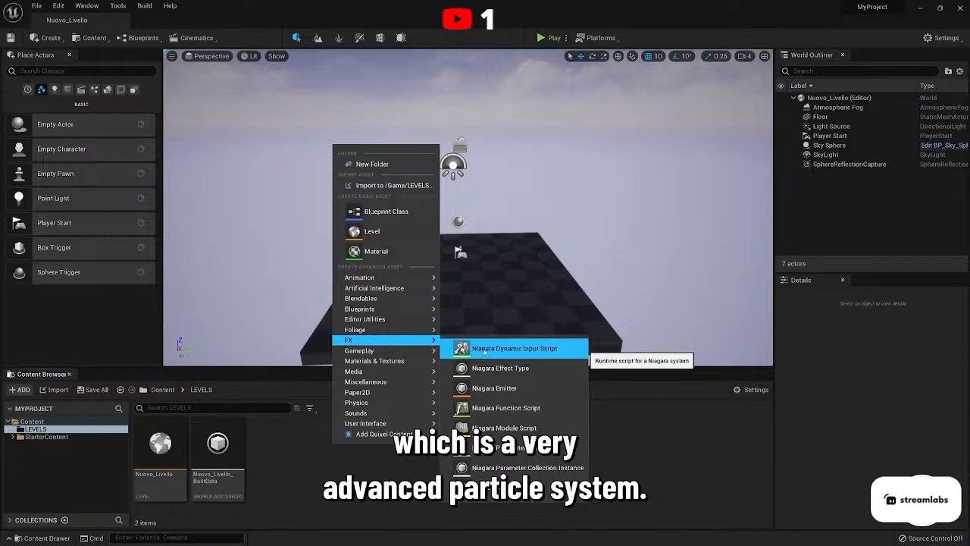
mouse_move(402, 364)
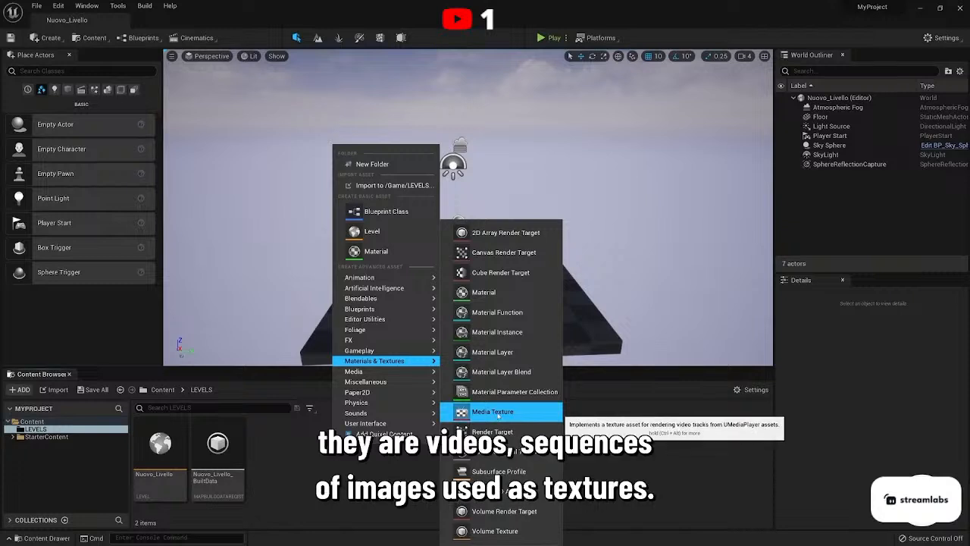
mouse_move(405, 374)
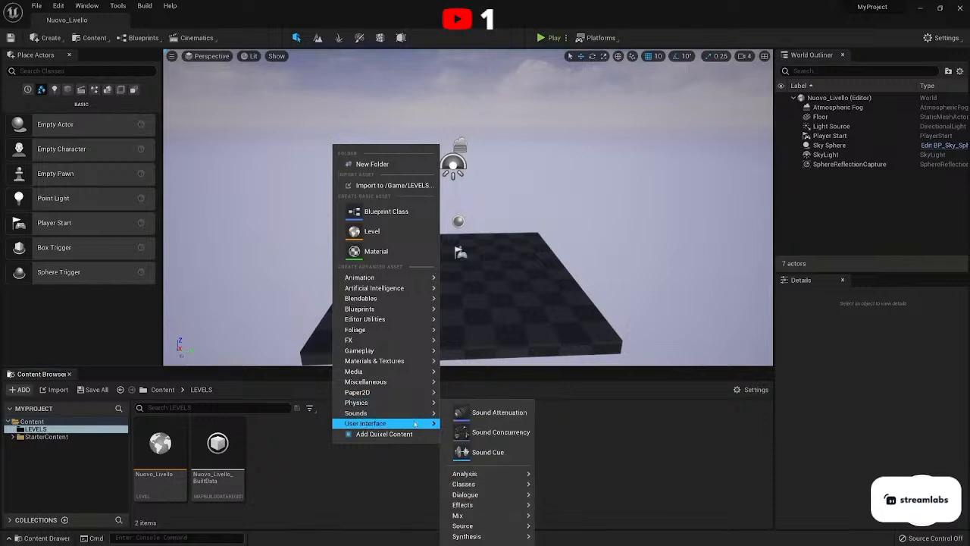
mouse_move(415, 426)
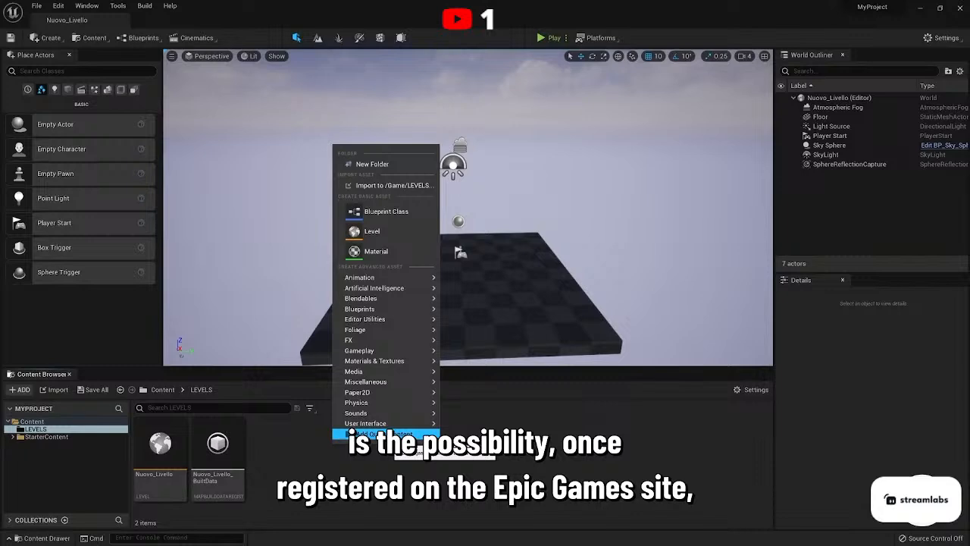
left_click(378, 434)
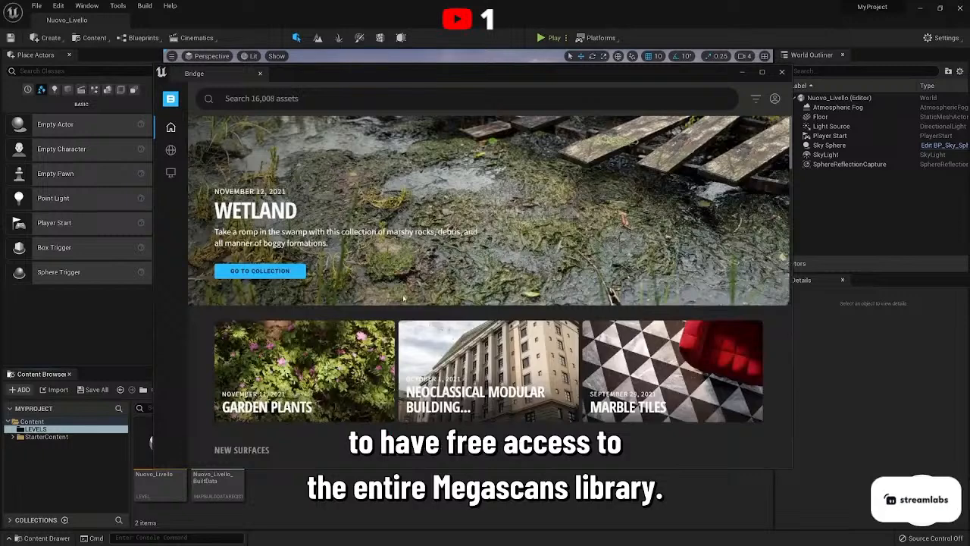
Browse the 3D Assets category of the Megascans library through its latest assets.
scroll(404, 299, "down", 1)
mouse_move(171, 130)
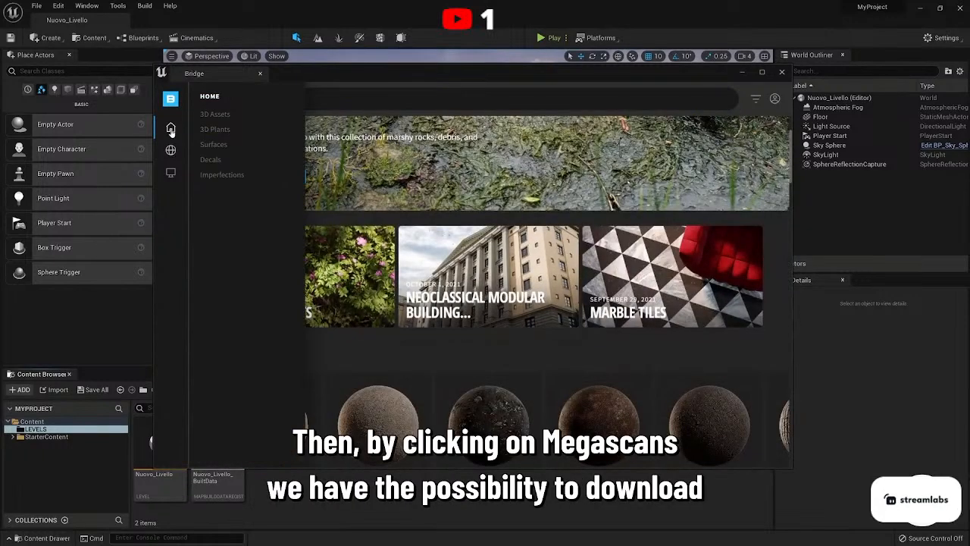
left_click(214, 114)
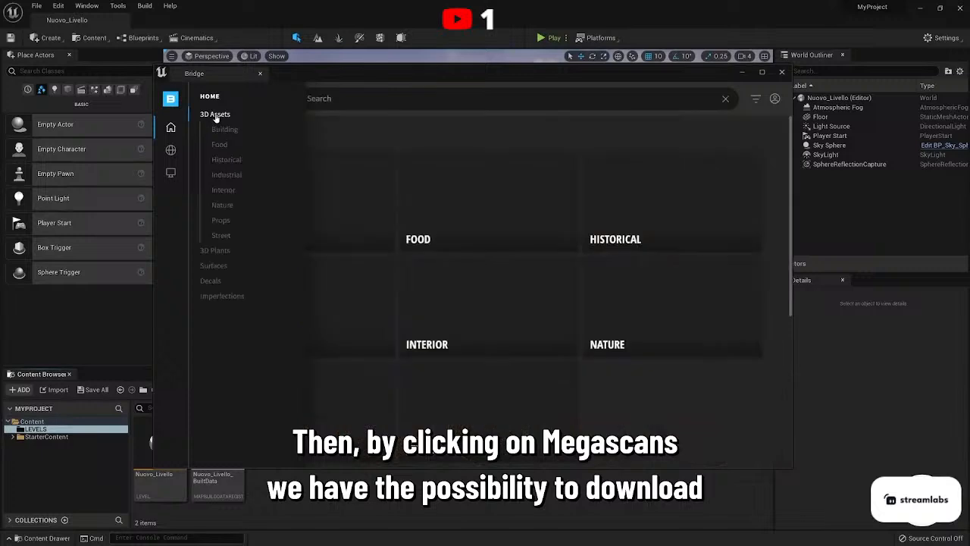
scroll(509, 263, "down", 4)
scroll(509, 263, "down", 1)
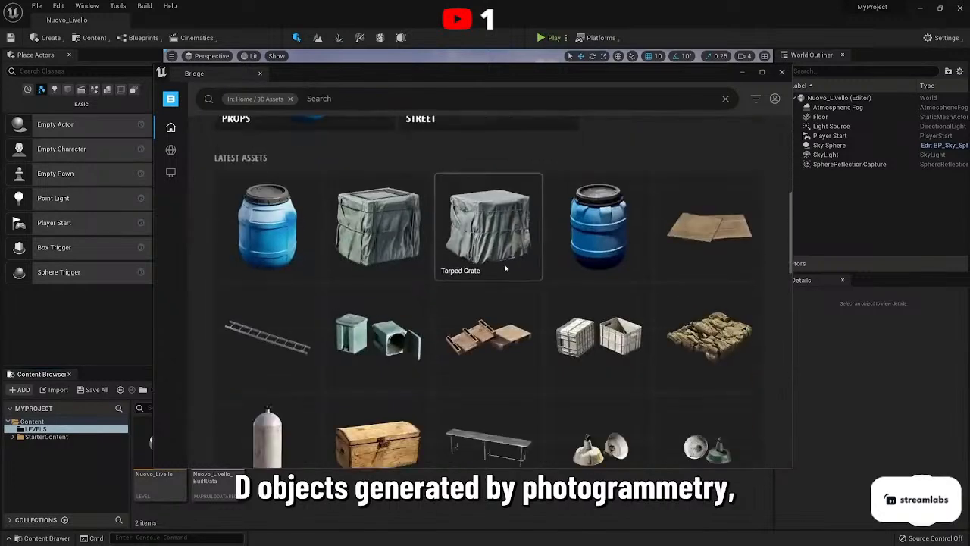
scroll(505, 271, "down", 3)
Browse the Ground category of the Megascans surfaces and preview several of its latest assets, including Dry Fallen Leaves.
mouse_move(171, 174)
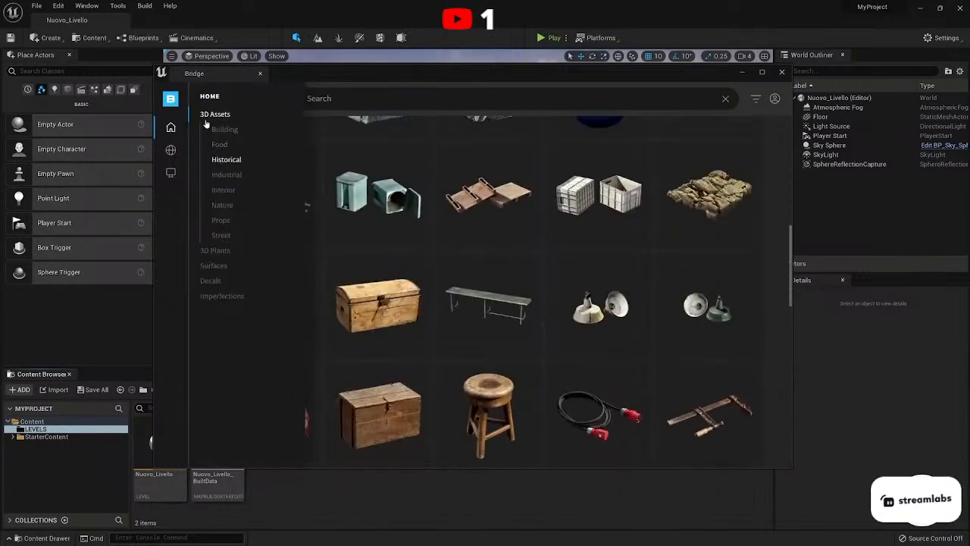
left_click(213, 265)
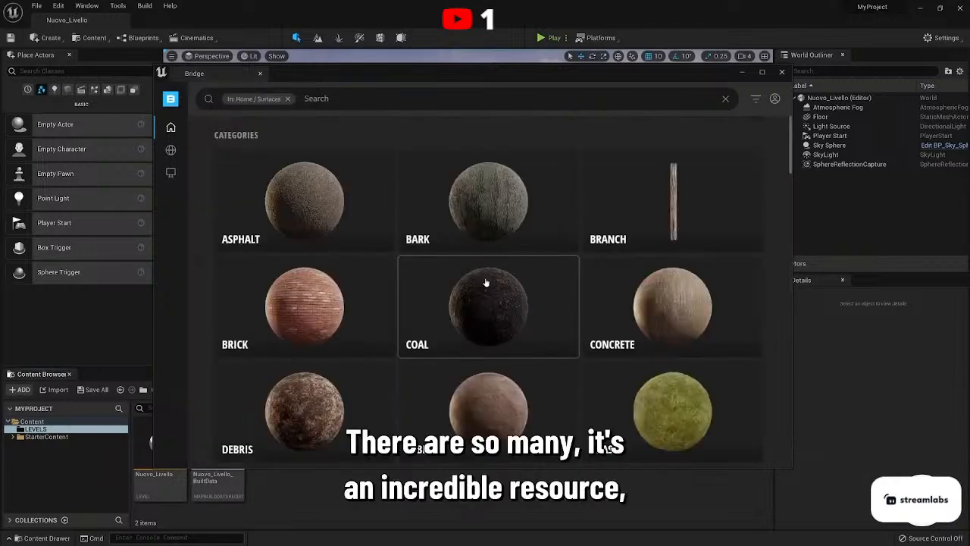
scroll(502, 359, "down", 3)
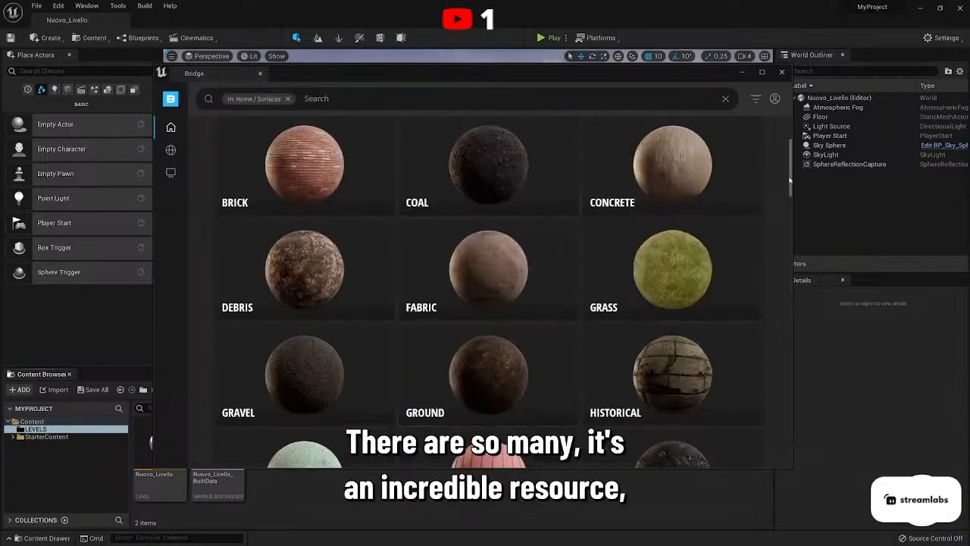
left_click(510, 370)
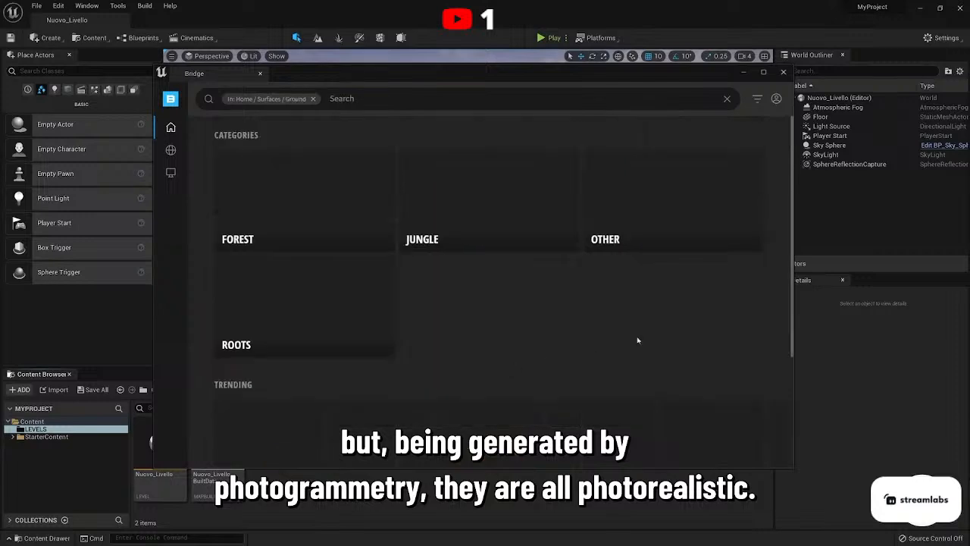
scroll(496, 294, "down", 3)
left_click(500, 303)
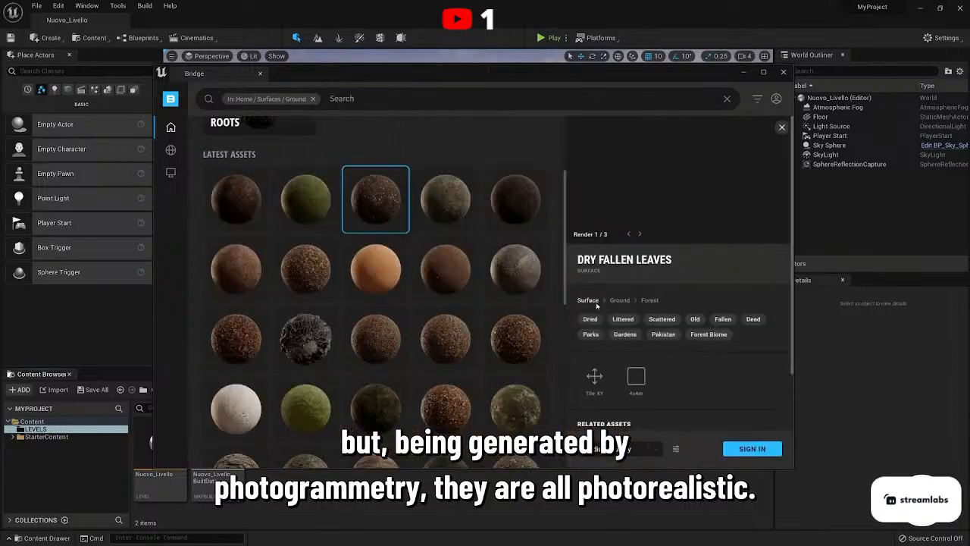
left_click(445, 334)
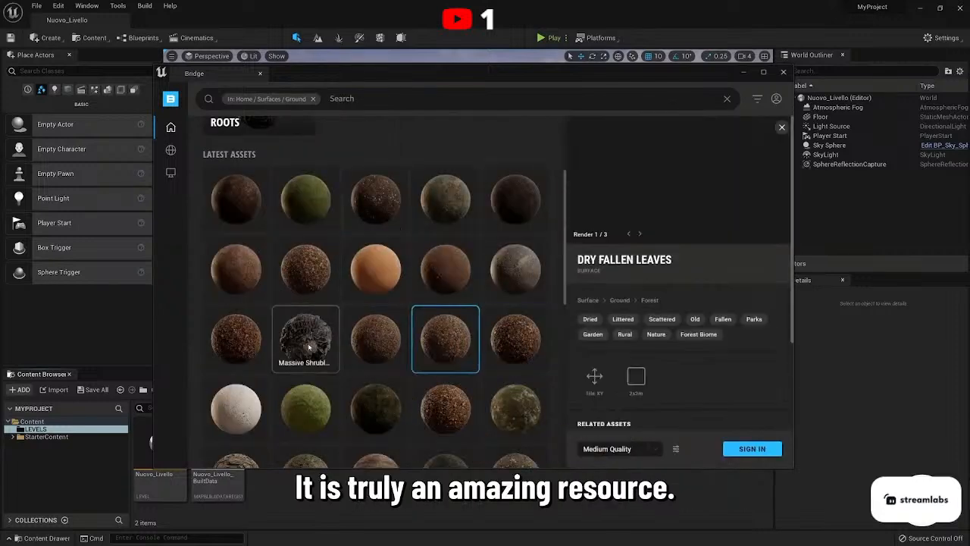
scroll(523, 375, "down", 4)
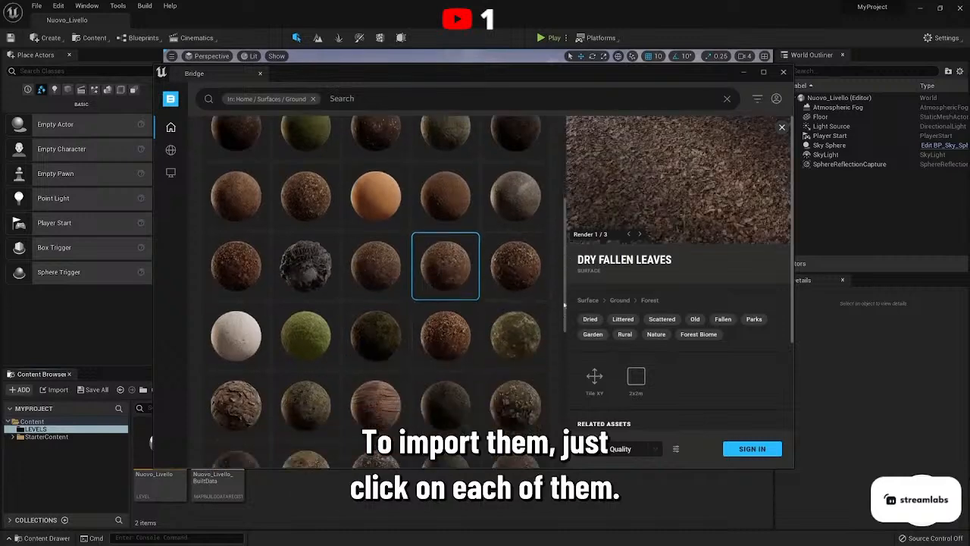
left_click(517, 325)
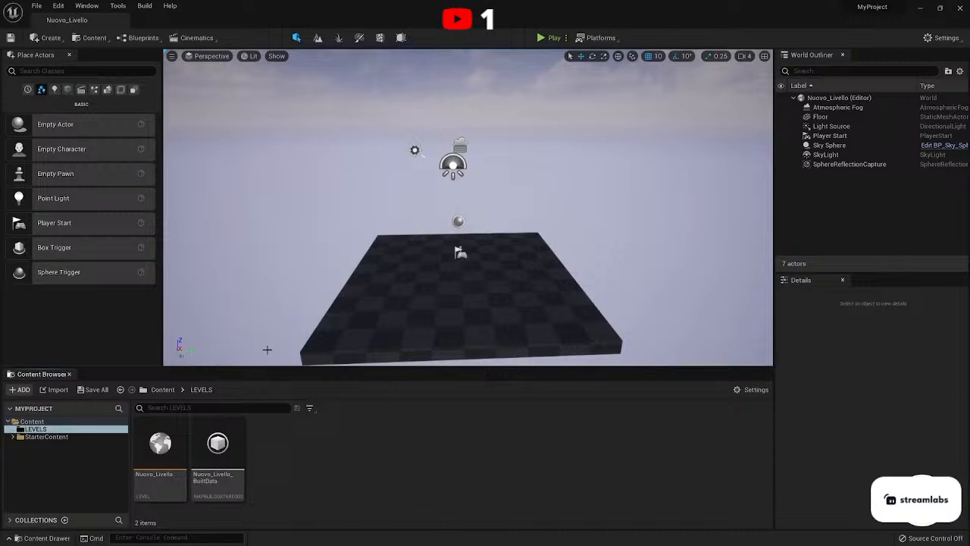
Place a Cube shape on the floor in front of the player start at about X -100, Y 10, Z 20 and select it in the World Outliner.
mouse_move(468, 208)
right_mouse_down()
mouse_move(440, 209)
mouse_move(470, 213)
right_mouse_up()
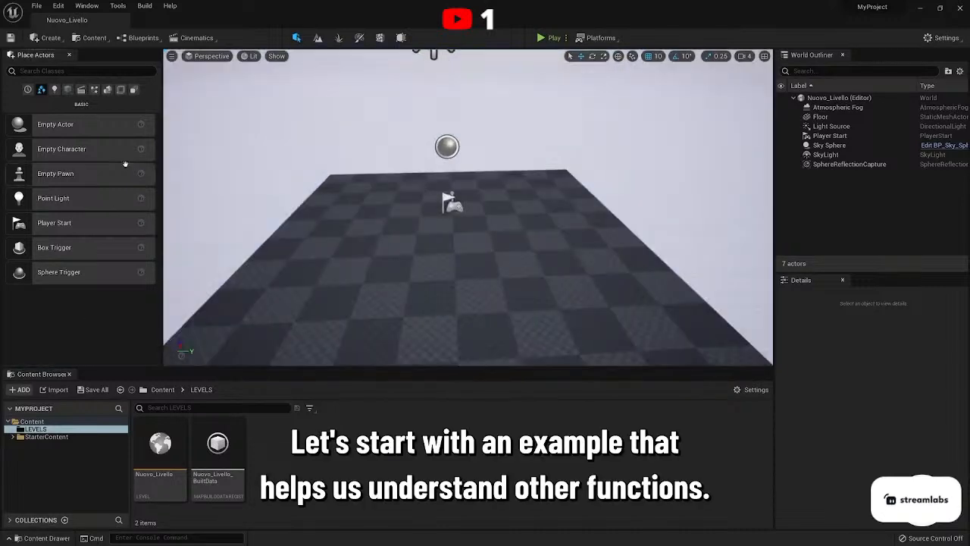
left_click(67, 89)
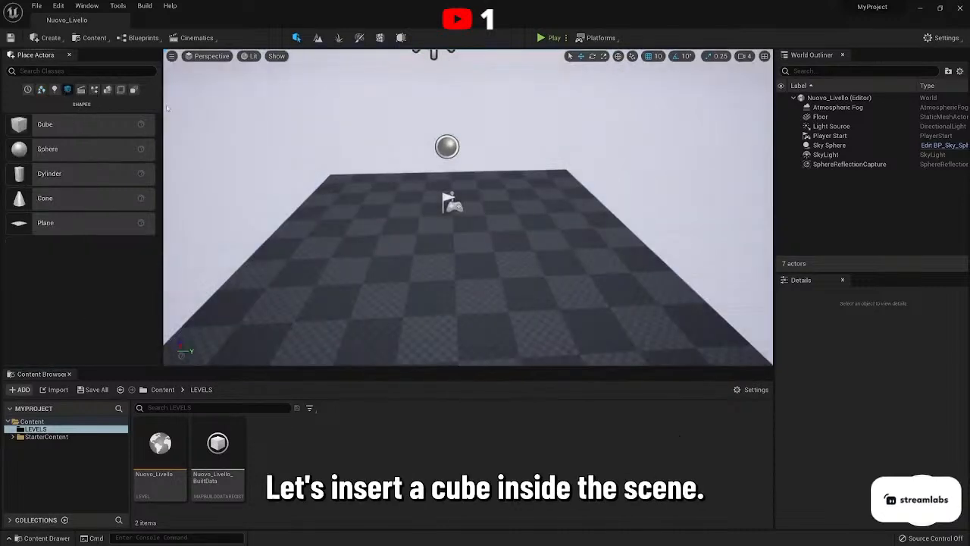
left_click_drag(33, 137, 461, 254)
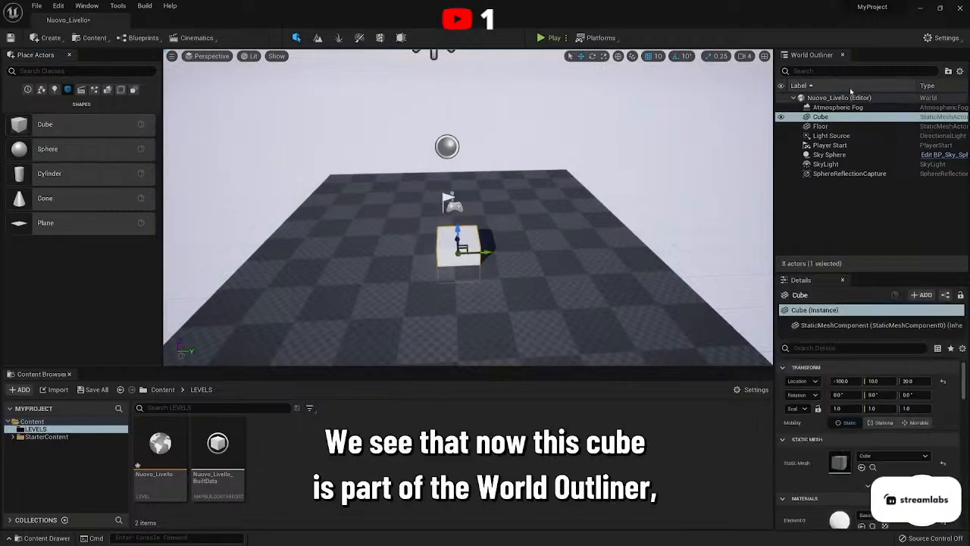
left_click(820, 126)
left_click(820, 118)
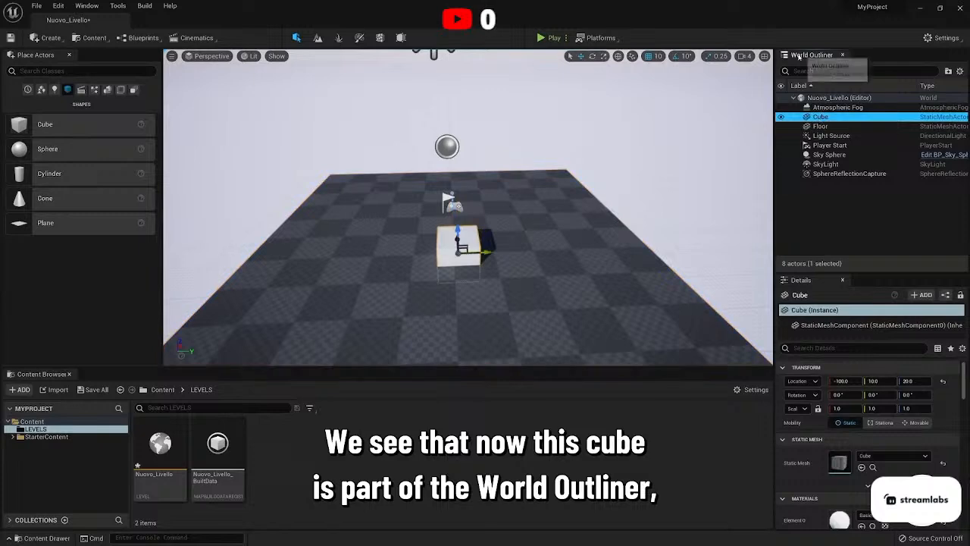
left_click(829, 109)
left_click(823, 118)
Lower the cube vertically to Z 10.
right_click_drag(563, 205, 489, 223)
key("w")
key("d")
key("a")
key("d")
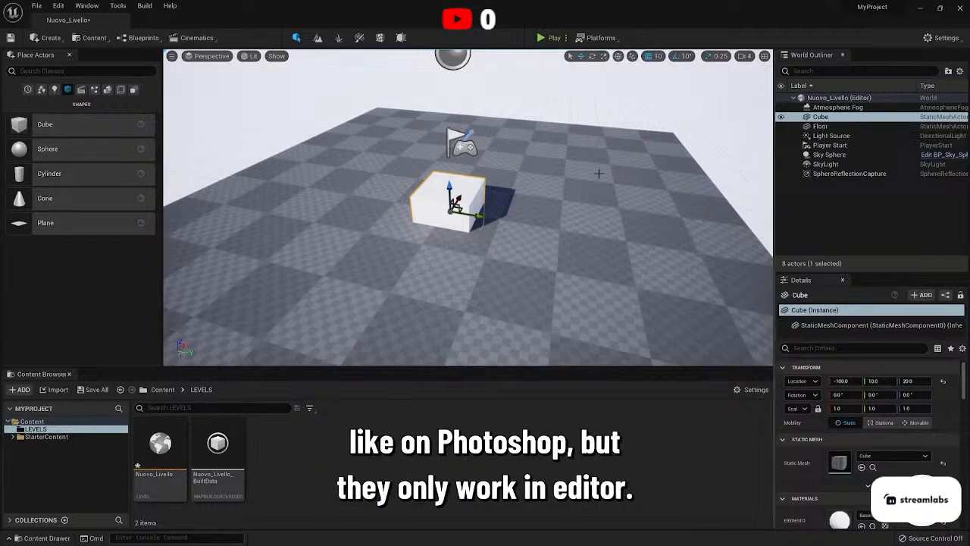
mouse_move(449, 185)
left_mouse_down()
mouse_move(450, 160)
mouse_move(452, 190)
left_mouse_up()
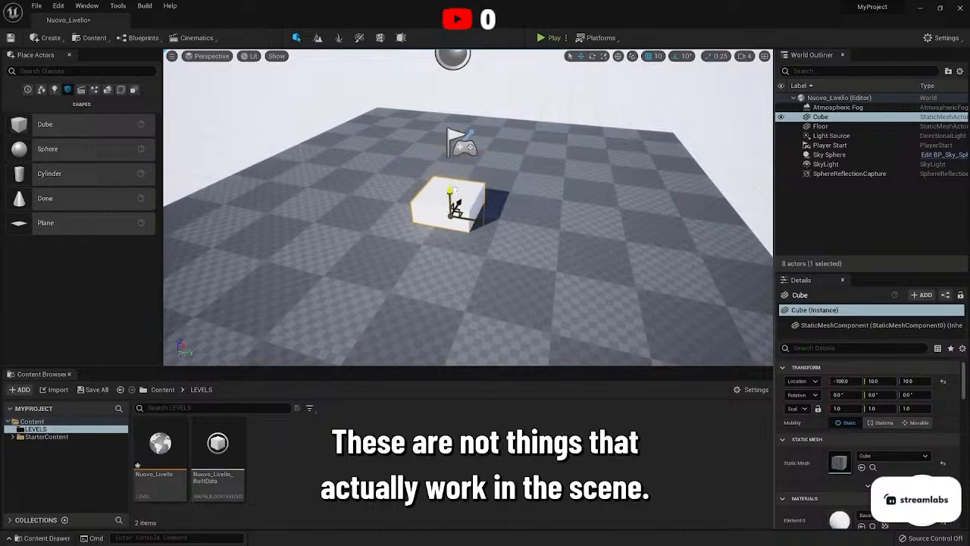
Enlarge the Details area's height to show more of the cube's properties.
mouse_move(452, 190)
right_mouse_down()
mouse_move(478, 193)
mouse_move(463, 203)
mouse_move(436, 185)
mouse_move(468, 182)
mouse_move(466, 169)
mouse_move(466, 185)
right_mouse_up()
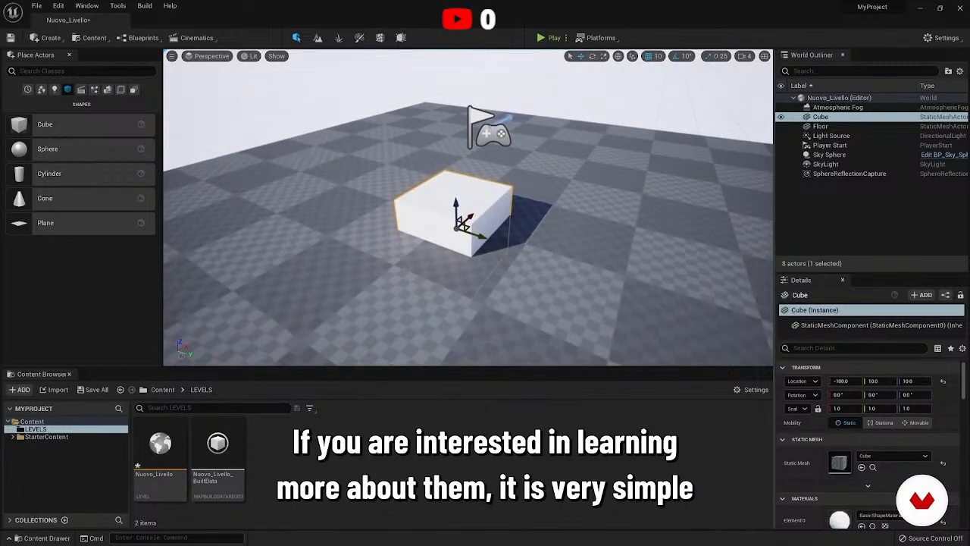
left_click_drag(870, 274, 867, 200)
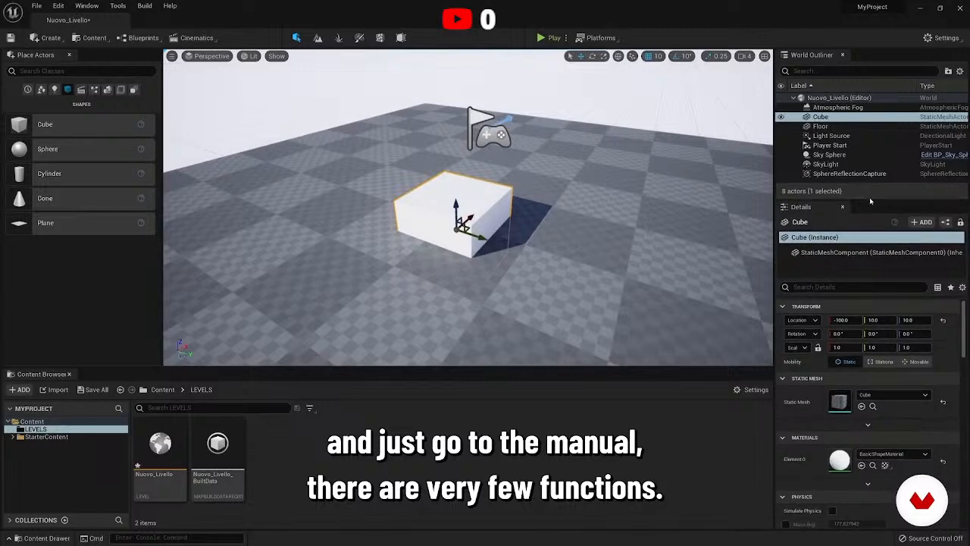
right_click_drag(444, 261, 437, 253)
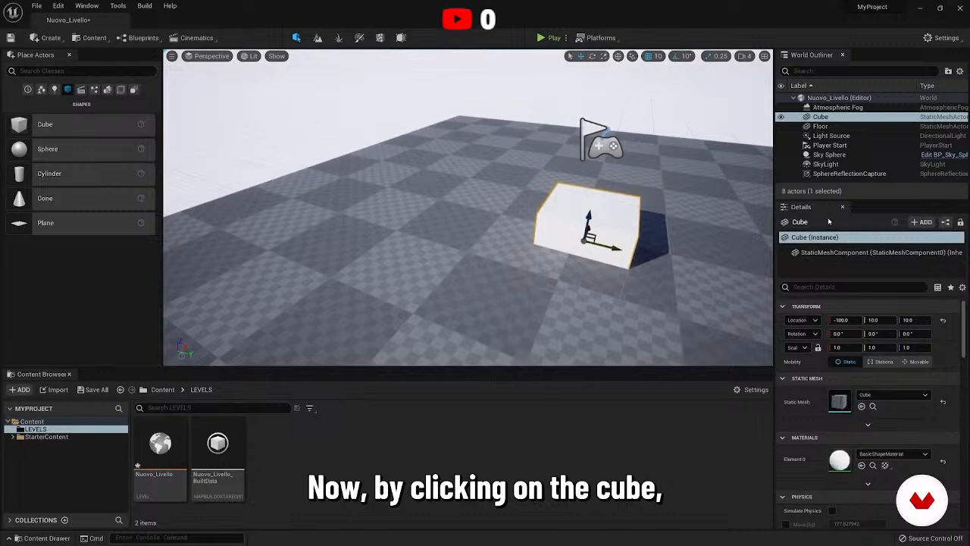
right_click_drag(621, 227, 648, 209)
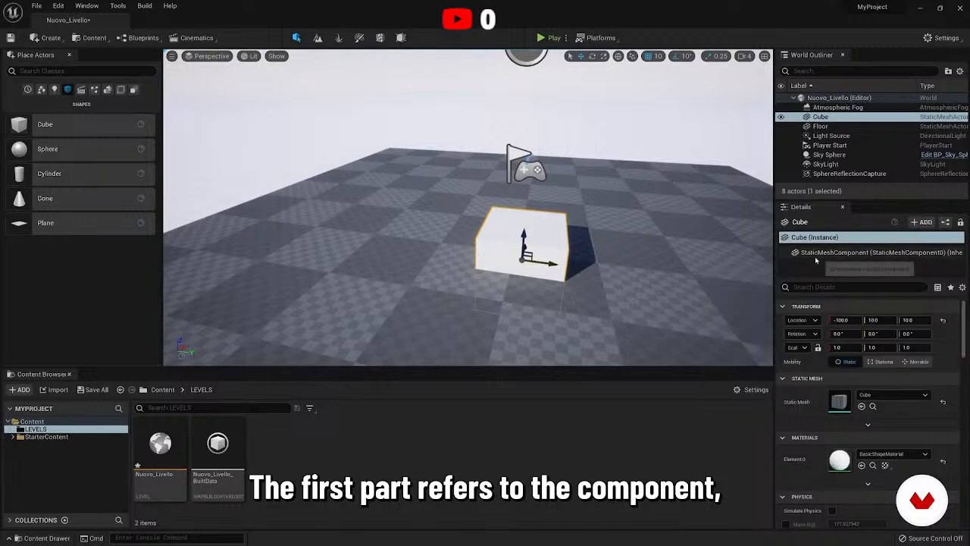
Select the cube's StaticMeshComponent and raise it vertically to Z 50.
left_click(821, 117)
left_click(838, 253)
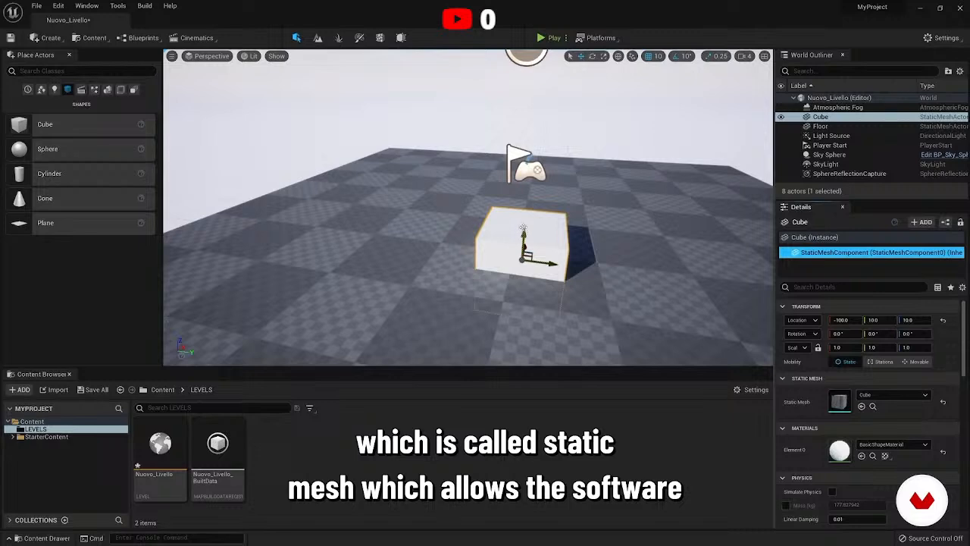
left_click_drag(522, 233, 566, 195)
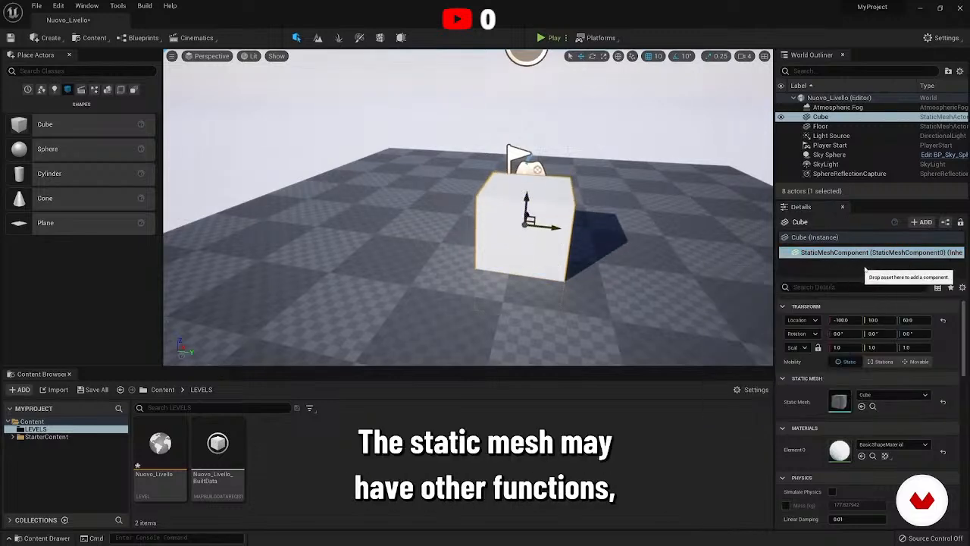
Reset the static mesh component's scale, rotation and location to their defaults, placing the cube at the world origin.
mouse_move(489, 241)
right_mouse_down()
mouse_move(504, 227)
mouse_move(490, 237)
right_mouse_up()
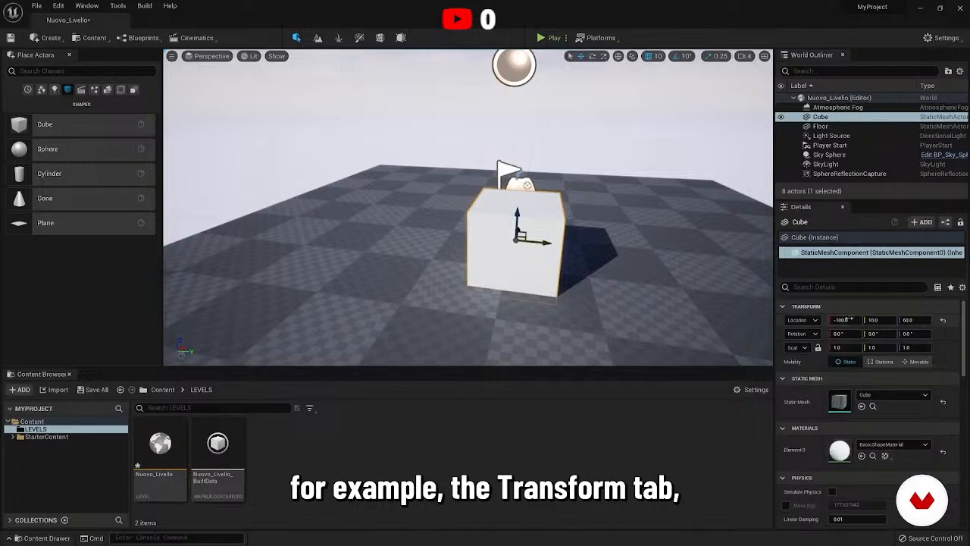
right_click_drag(490, 241, 433, 241)
left_click_drag(843, 320, 871, 348)
right_click_drag(534, 188, 580, 189)
left_click(943, 347)
left_click(943, 333)
left_click(942, 320)
key("f")
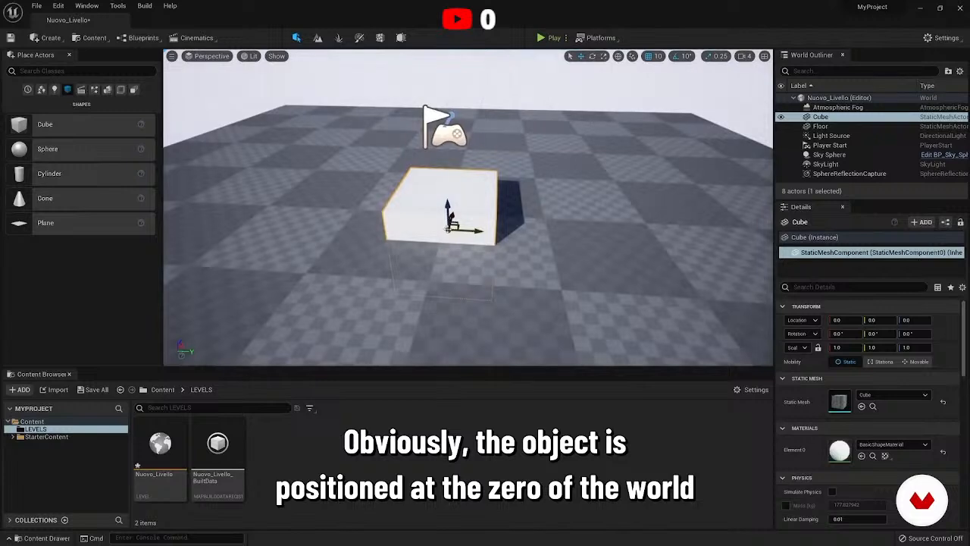
Raise the cube vertically to Z 70 so it rests above the floor.
right_click_drag(609, 230, 562, 140)
right_click_drag(510, 279, 394, 284)
right_click_drag(599, 302, 478, 321)
right_click_drag(453, 227, 572, 207)
left_click_drag(545, 228, 535, 174)
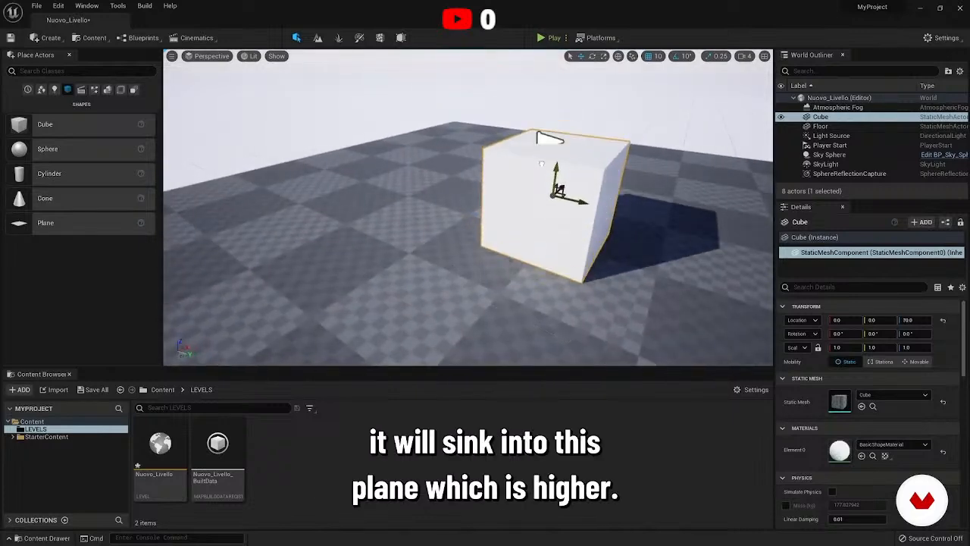
key("s")
right_click_drag(457, 207, 508, 186)
key("w")
key("a")
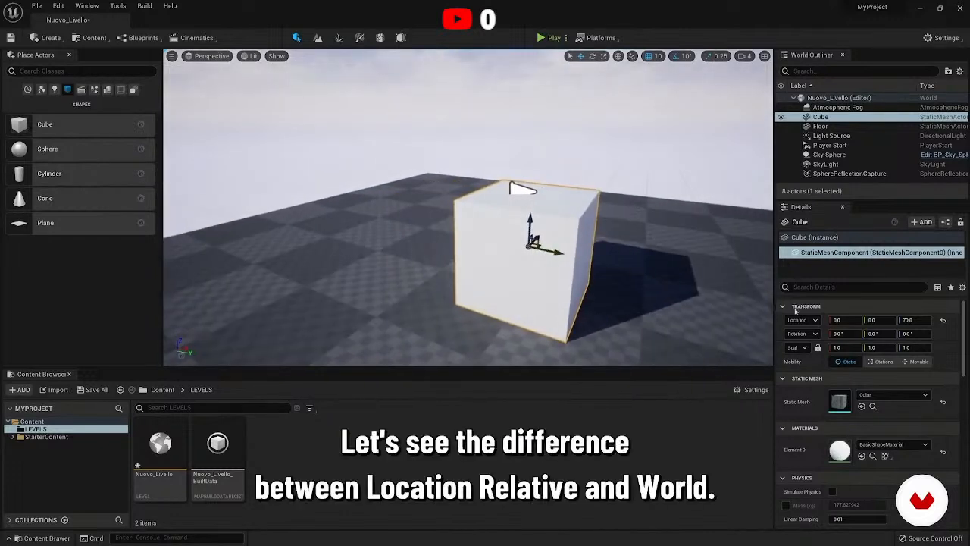
Set the cube's location type to World so its coordinates are absolute.
left_click(814, 323)
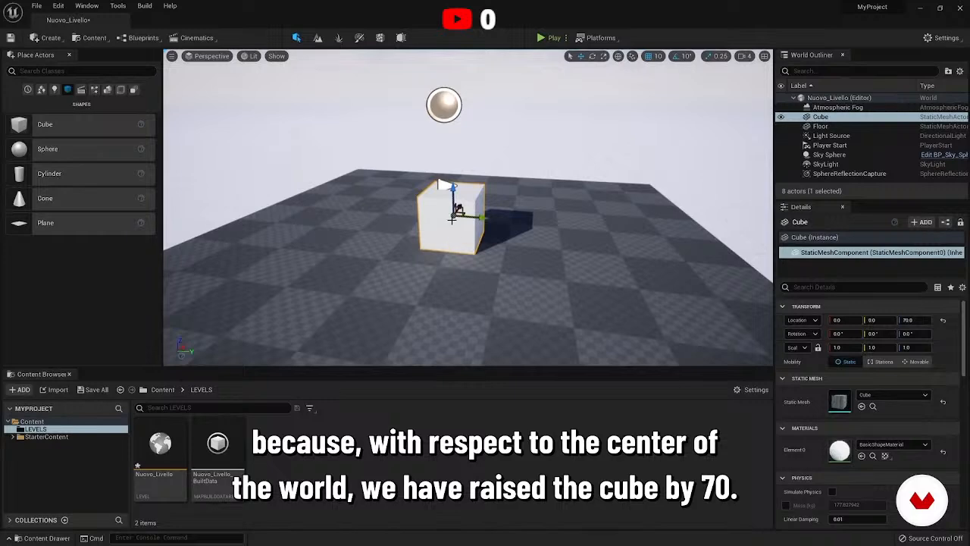
mouse_move(440, 182)
left_mouse_down()
mouse_move(439, 125)
mouse_move(439, 182)
left_mouse_up()
mouse_move(570, 304)
right_mouse_down()
mouse_move(594, 296)
mouse_move(576, 292)
mouse_move(571, 304)
right_mouse_up()
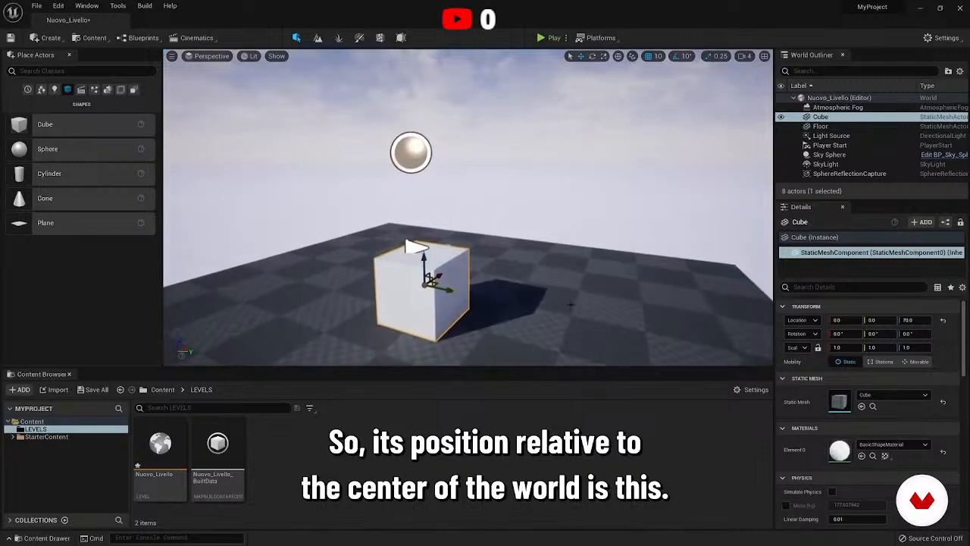
left_click(813, 320)
left_click(805, 346)
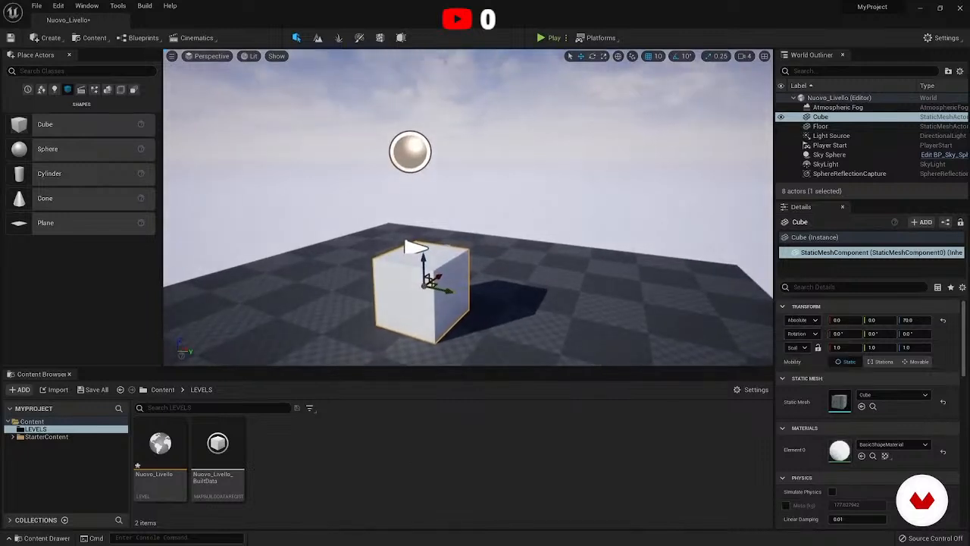
mouse_move(444, 326)
right_mouse_down()
mouse_move(485, 335)
mouse_move(451, 333)
right_mouse_up()
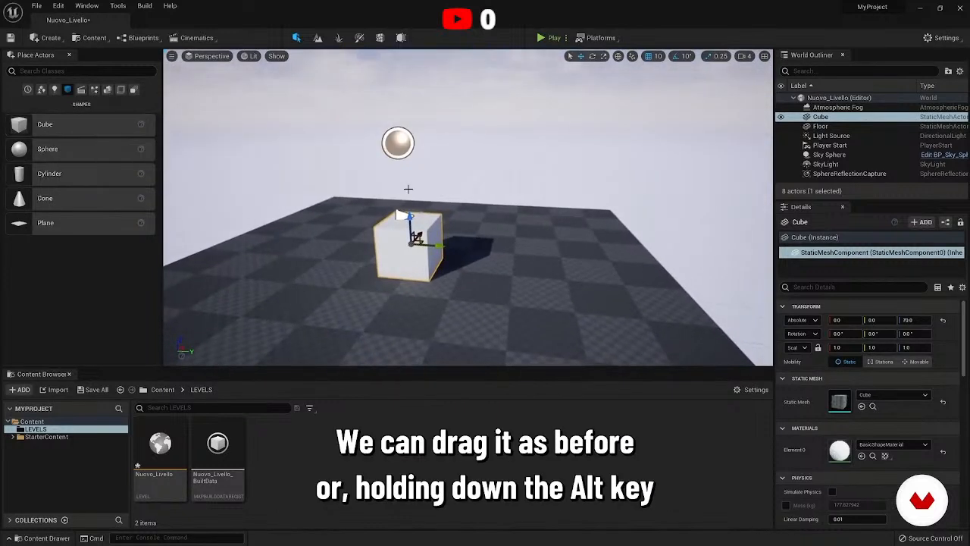
Duplicate the cube along the Y axis to Y 150 and select the copy in the World Outliner.
left_click_drag(438, 245, 493, 244, "alt")
left_click(822, 126)
left_click(873, 319)
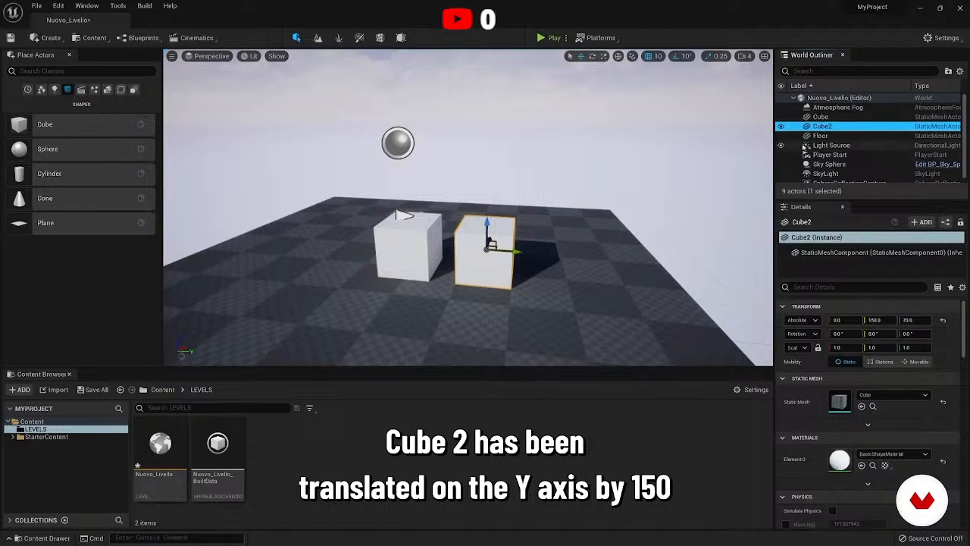
Make Cube a child of Cube2 in the World Outliner and shift Cube2 together with its child.
left_click(820, 118)
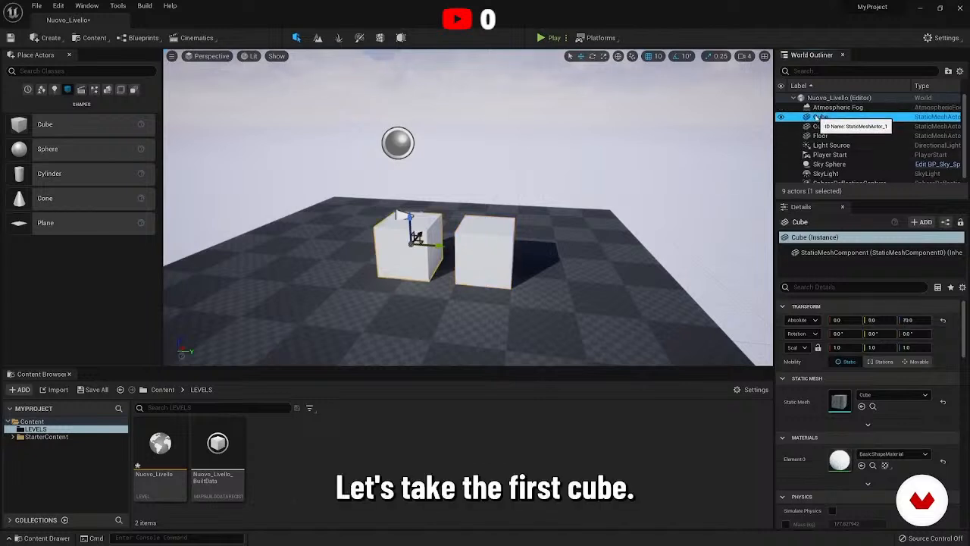
left_click_drag(820, 118, 819, 128)
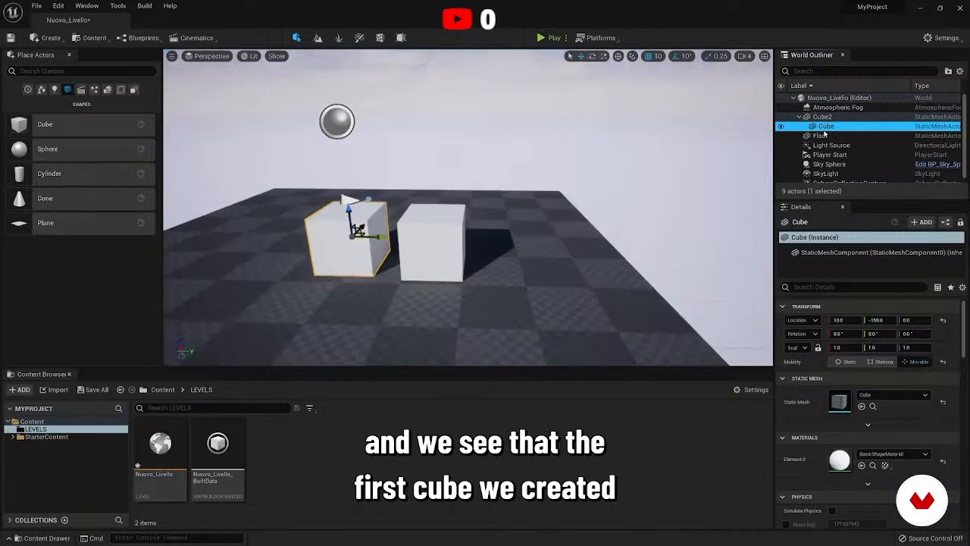
left_click(822, 117)
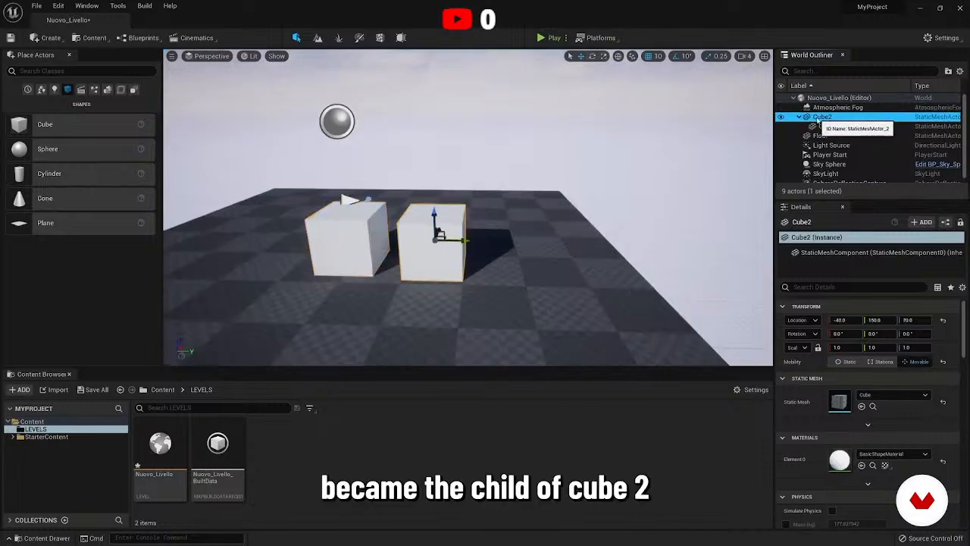
left_click_drag(461, 250, 432, 233)
left_click(826, 125)
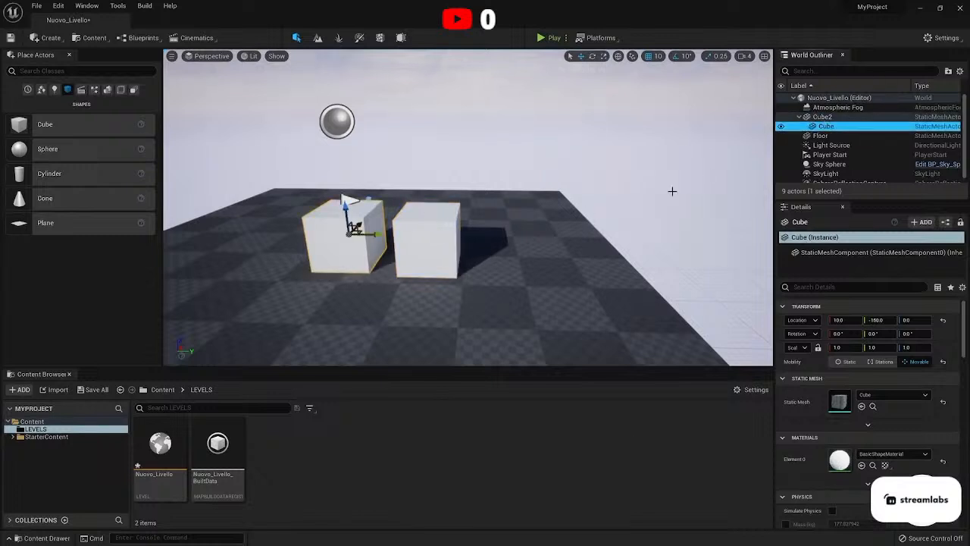
Select Cube2 and rotate it about its X axis with the Rotate tool, returning it to about 0°.
left_click(819, 136)
right_click_drag(432, 223, 438, 223)
left_click(438, 222)
left_click(592, 57)
mouse_move(454, 204)
left_mouse_down()
mouse_move(471, 225)
mouse_move(454, 204)
left_mouse_up()
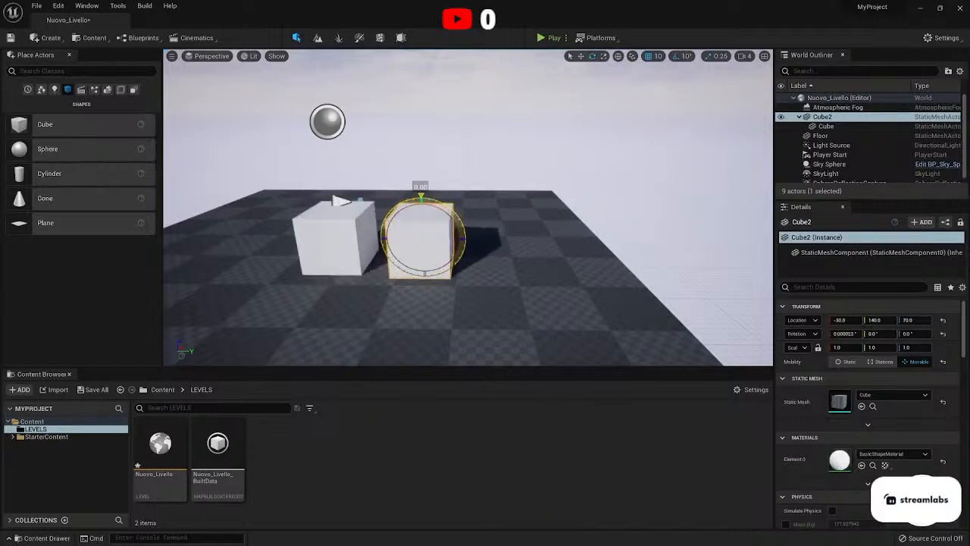
right_click_drag(454, 204, 402, 212)
key("s")
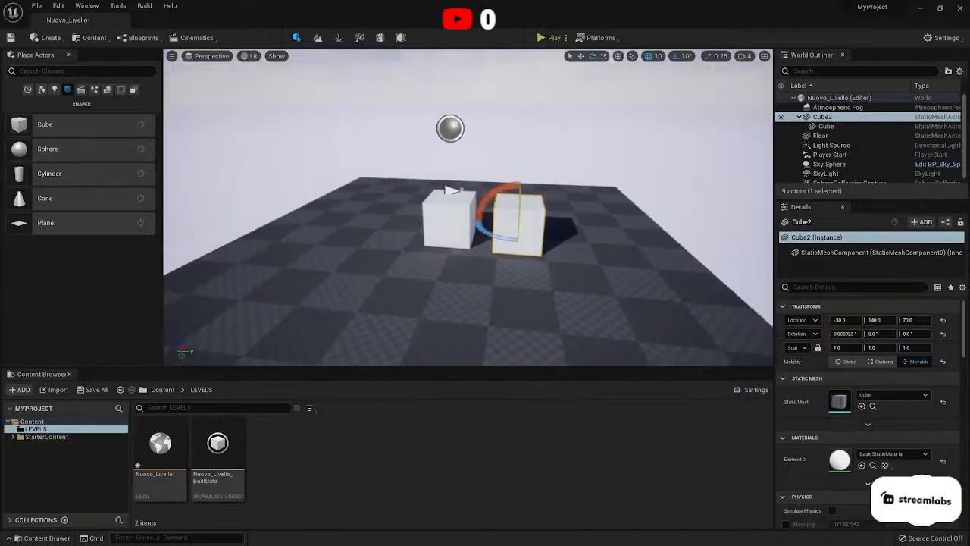
right_click_drag(539, 234, 550, 234)
key("a")
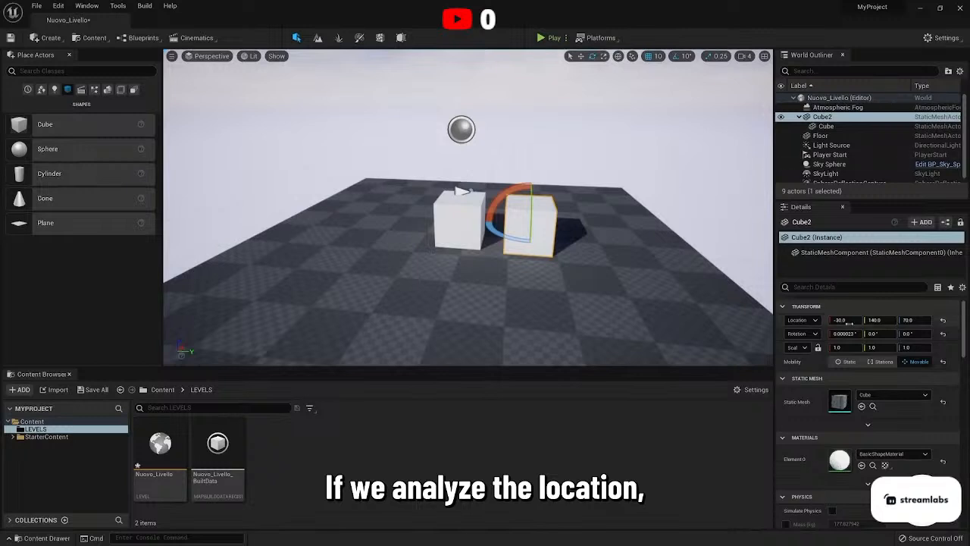
Set the location type of Cube2 and of its child Cube to World.
left_click(815, 320)
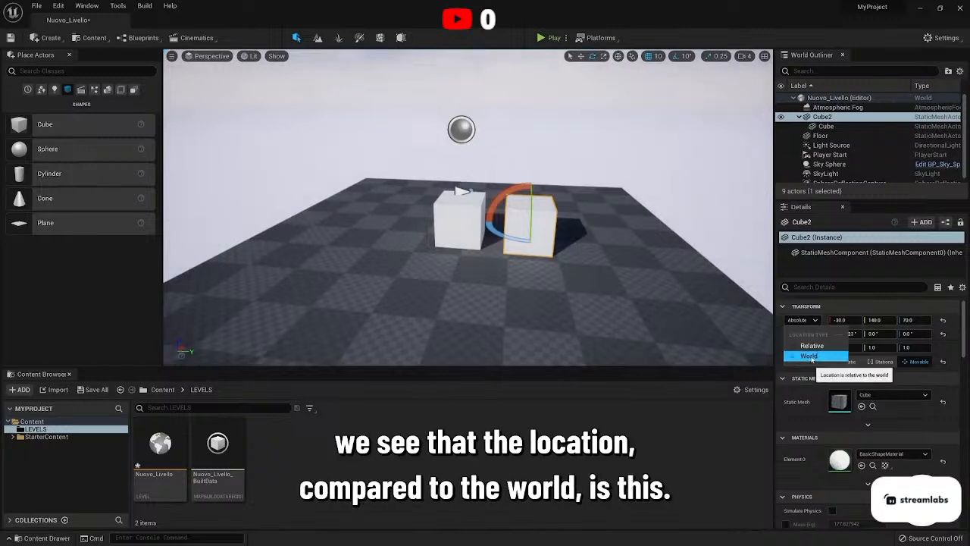
left_click(809, 356)
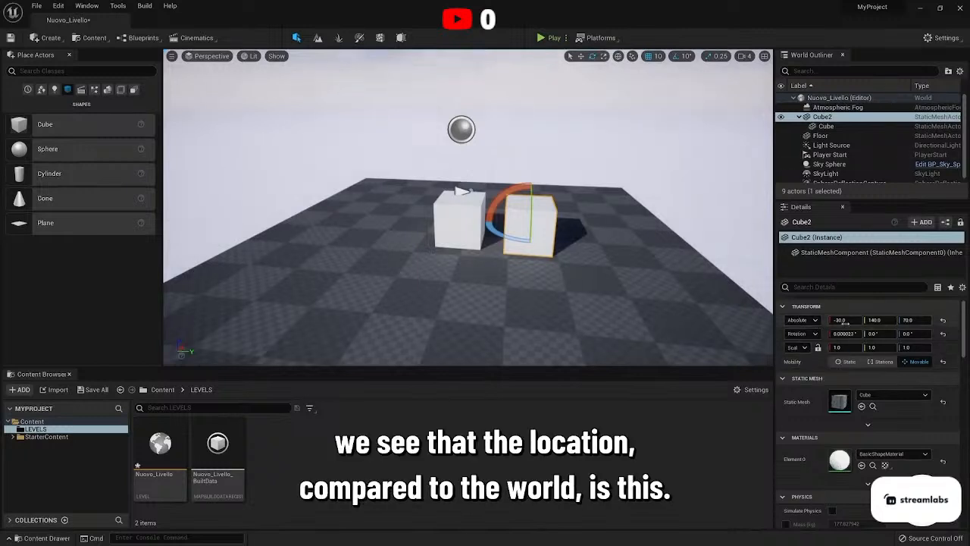
left_click(826, 126)
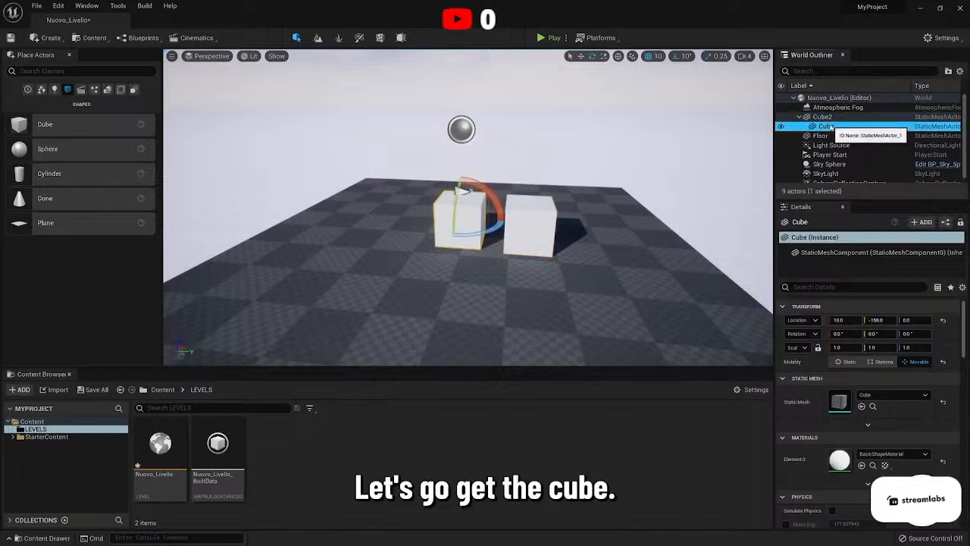
left_click(801, 319)
left_click(807, 355)
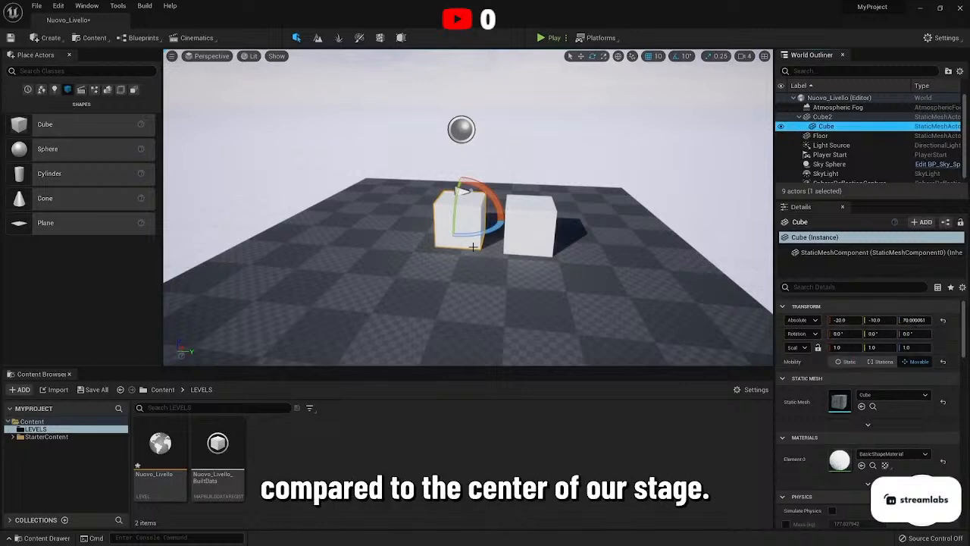
Set the child Cube's location type to Relative and select its parent Cube2 for comparison.
left_click(804, 319)
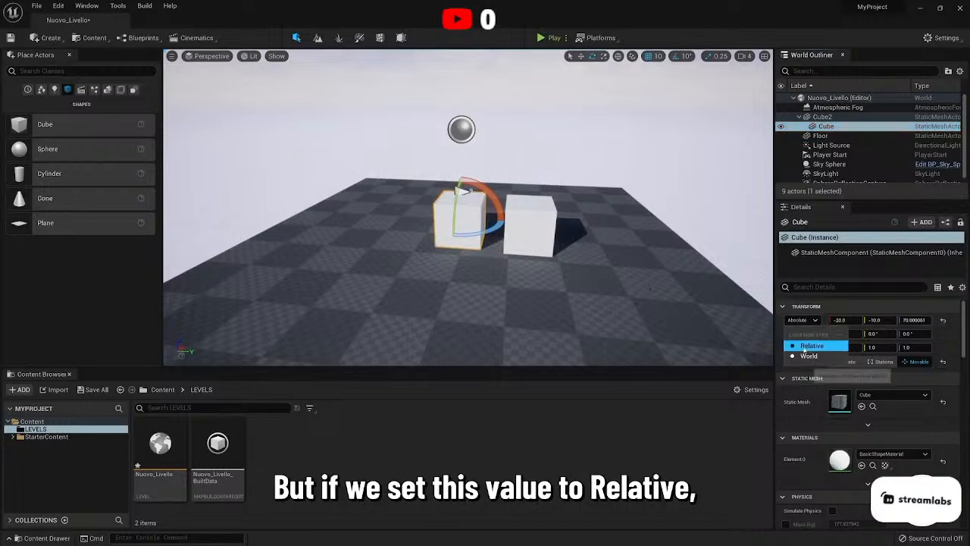
left_click(804, 347)
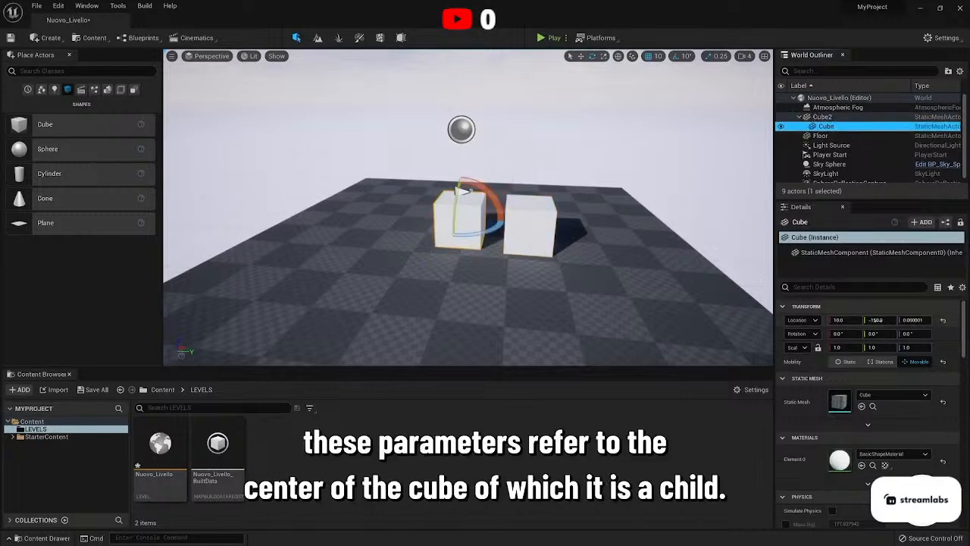
right_click_drag(540, 231, 544, 231)
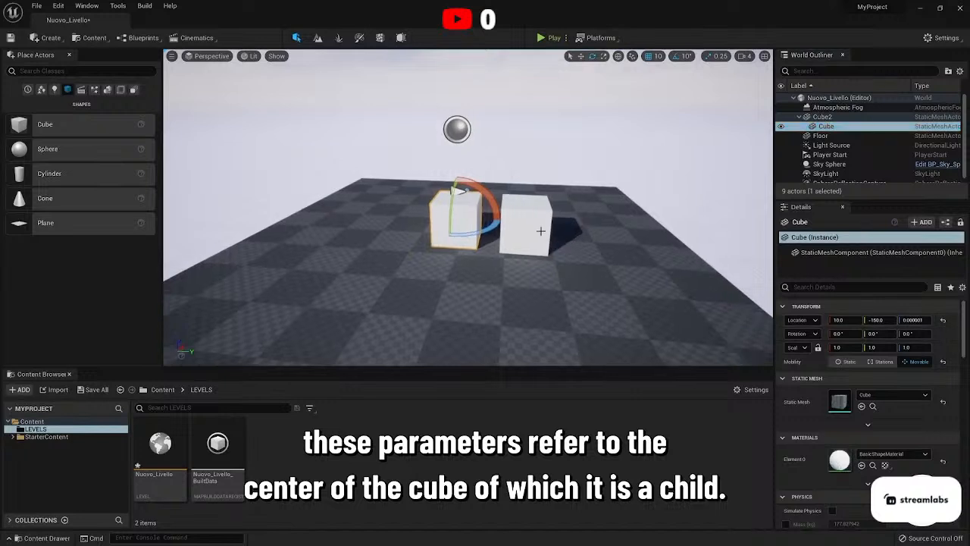
left_click(541, 231)
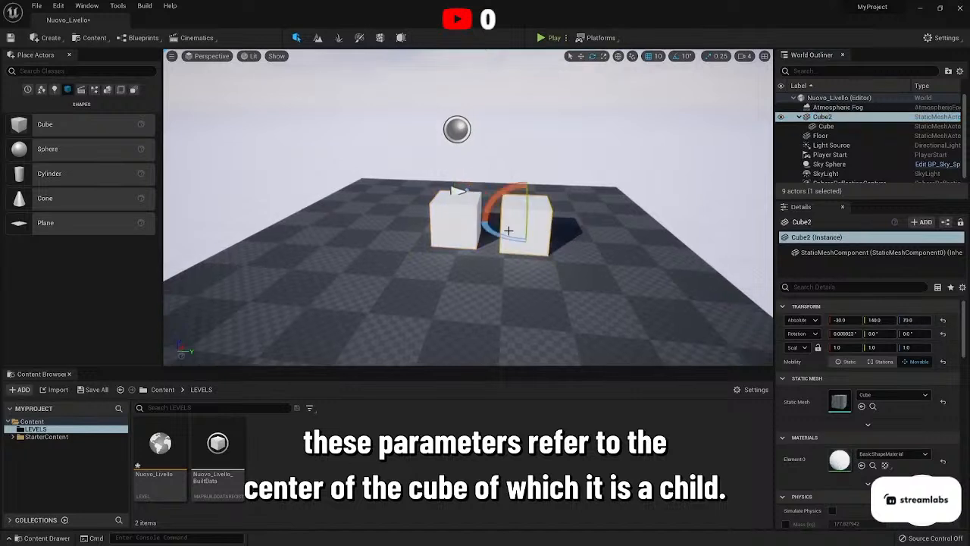
Reset the child Cube's relative location to 0, 0, 0 so it sits at the centre of Cube2.
left_click(826, 126)
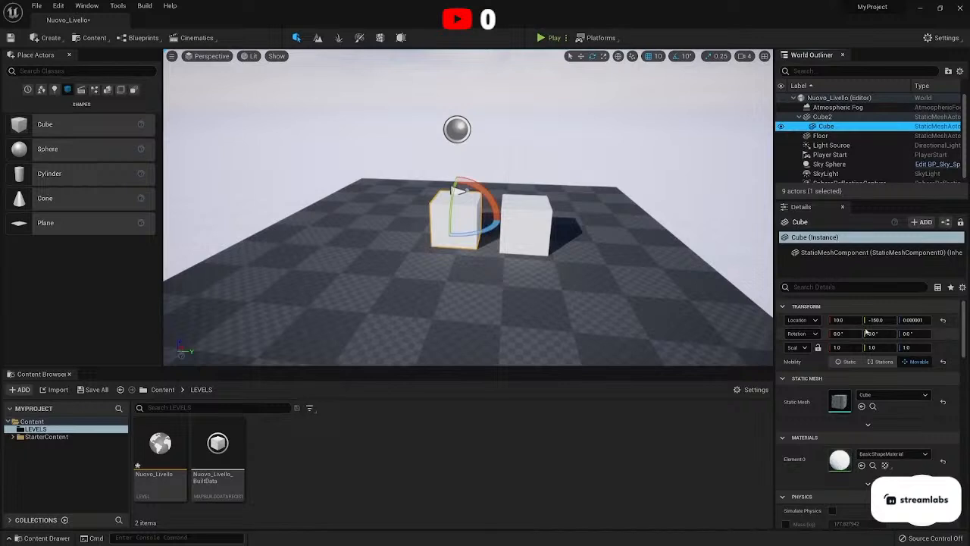
left_click(943, 321)
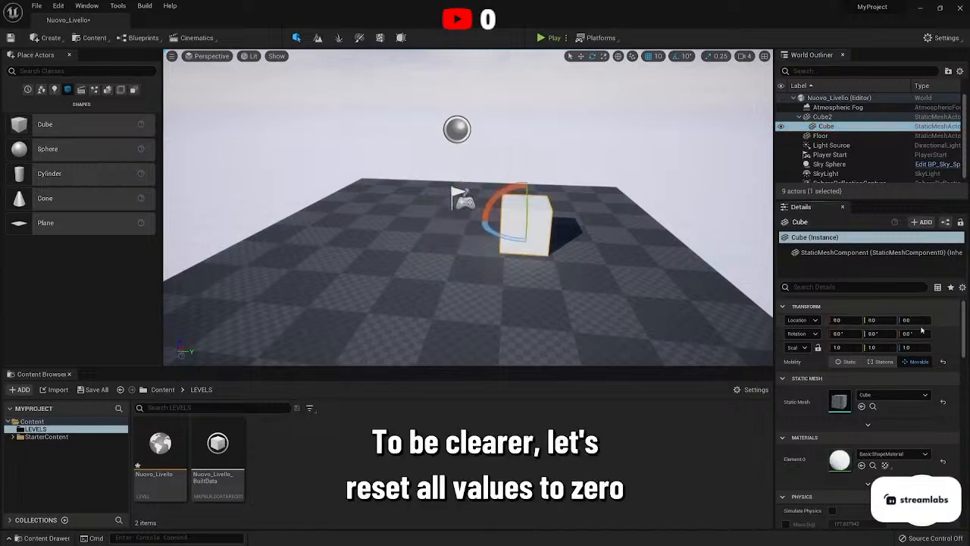
right_click_drag(541, 229, 598, 244)
key("w")
Compare the location values of Cube2 and its child Cube by selecting each in the World Outliner.
left_click(822, 117)
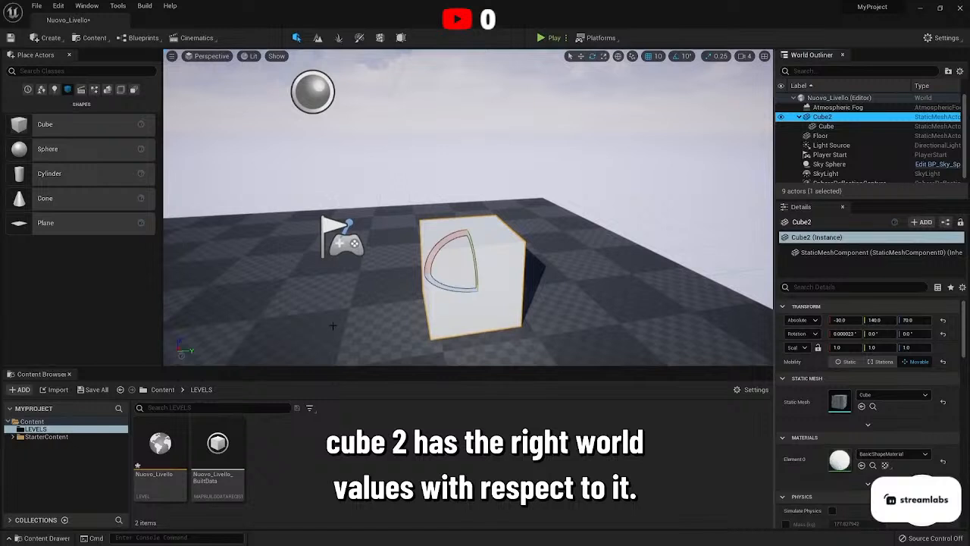
left_click(826, 126)
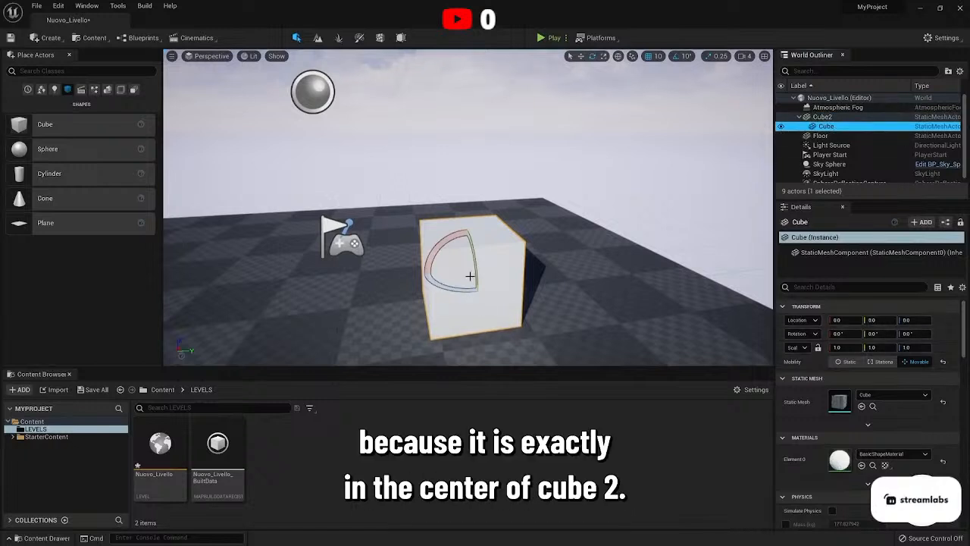
left_click(823, 117)
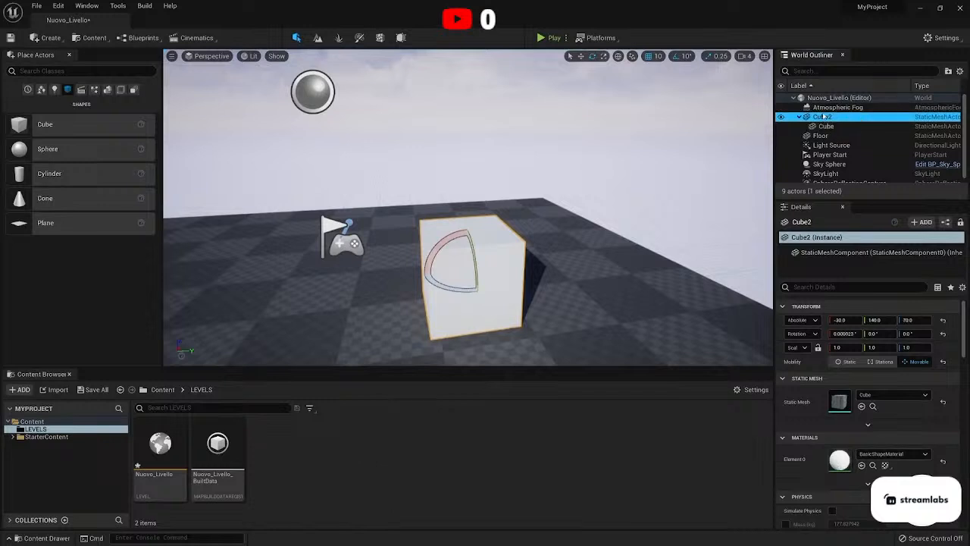
right_click_drag(431, 246, 452, 253)
key("s")
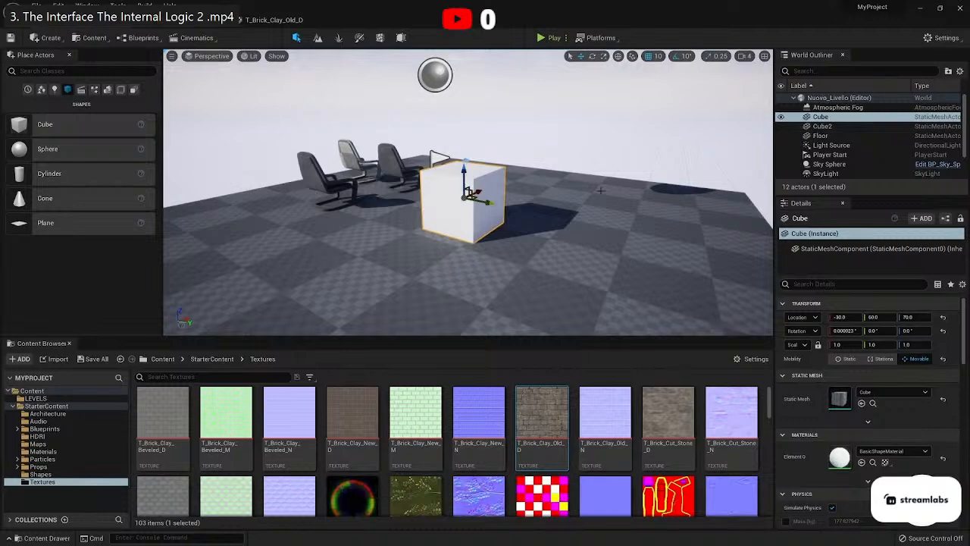
Move the Cube along the Y axis to Y 140.
right_click_drag(486, 234, 462, 229)
left_click_drag(448, 222, 503, 224)
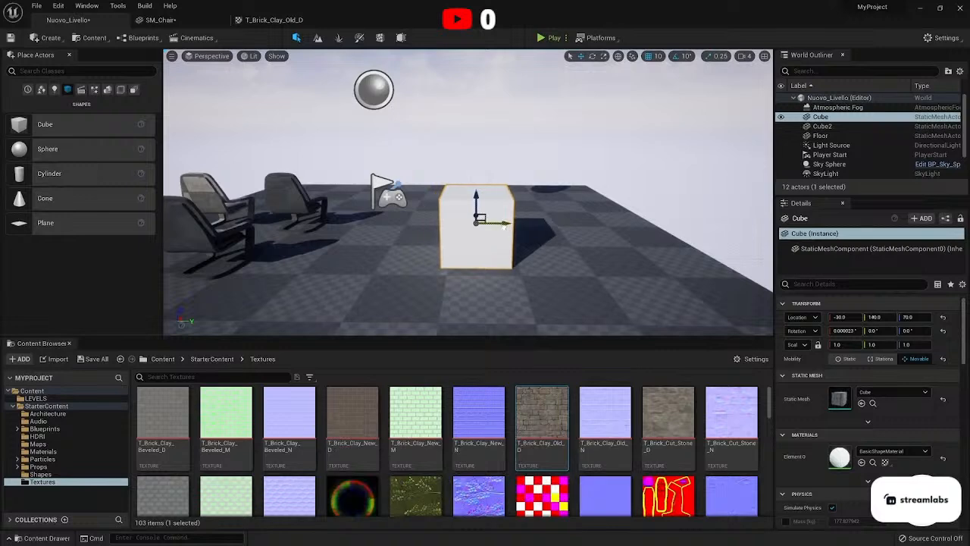
Delete the checkered floor from the level.
right_click_drag(619, 205, 660, 309)
key("s")
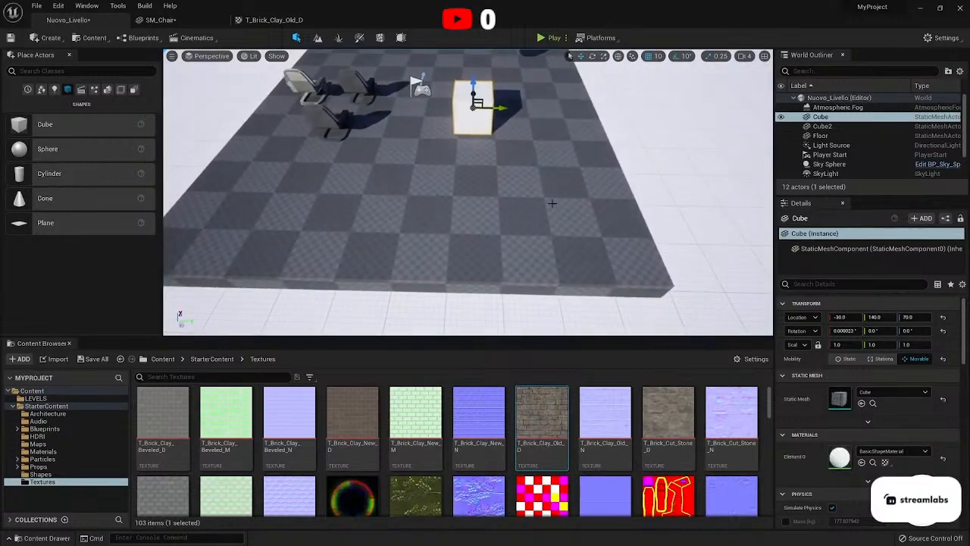
left_click(556, 183)
key("Delete")
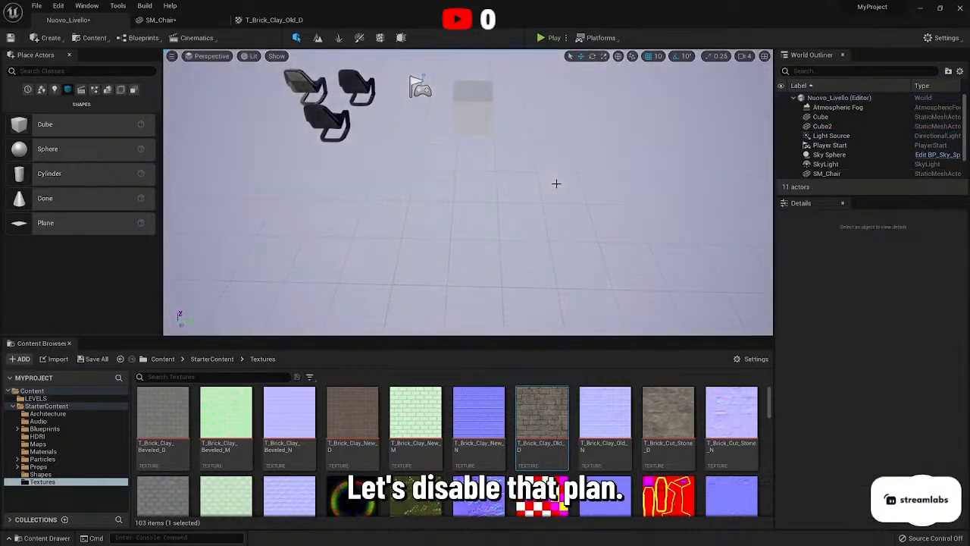
Select the Cube and move it to about Y 210, Z 40.
mouse_move(487, 151)
right_mouse_down()
mouse_move(489, 122)
mouse_move(488, 154)
right_mouse_up()
key("w")
left_click(489, 153)
left_click_drag(463, 103, 550, 150)
Check the position grid snap sizes and move the Cube along the Y axis to Y 230 with a snap size of 10.
left_click(657, 56)
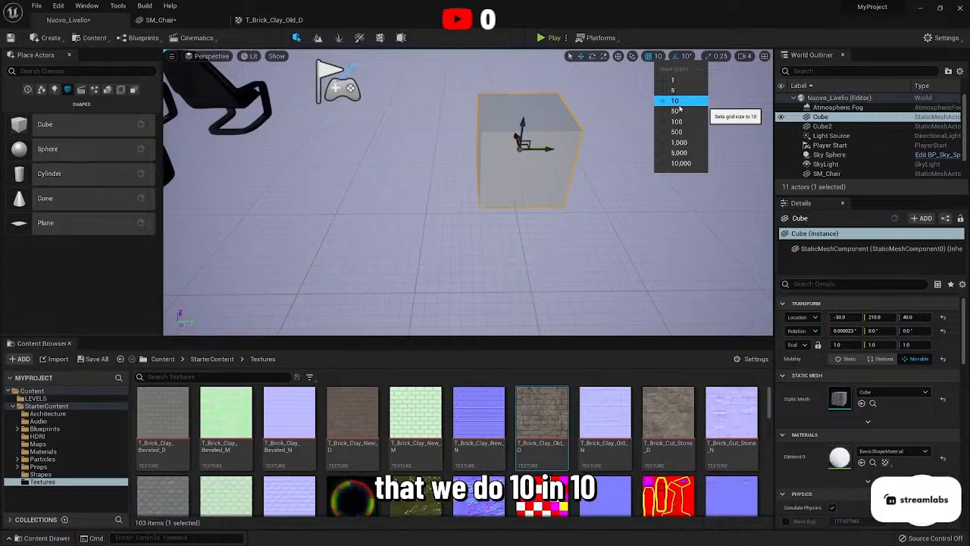
left_click_drag(548, 151, 563, 148)
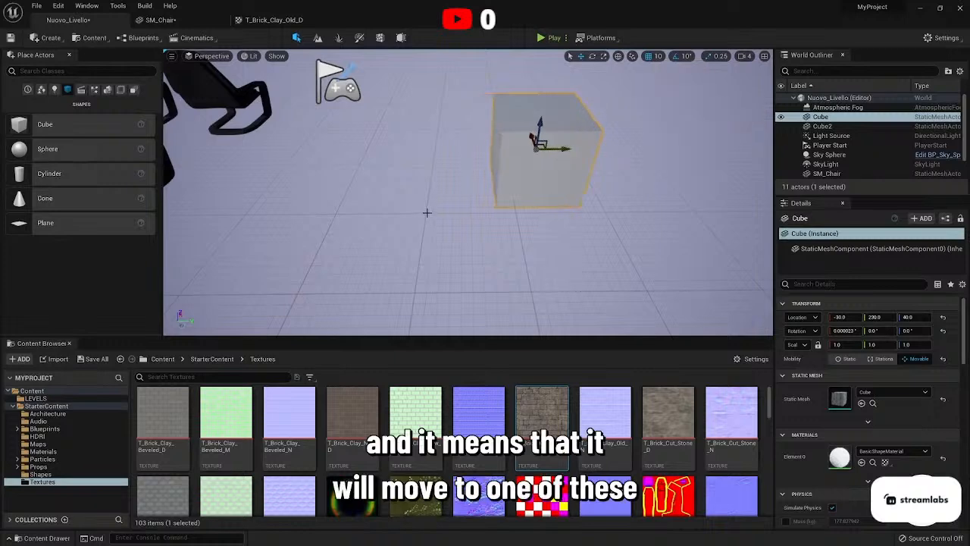
Turn off position grid snapping and move the Cube freely along the Y axis to about Y 188.
left_click_drag(565, 148, 541, 149)
left_click(637, 144)
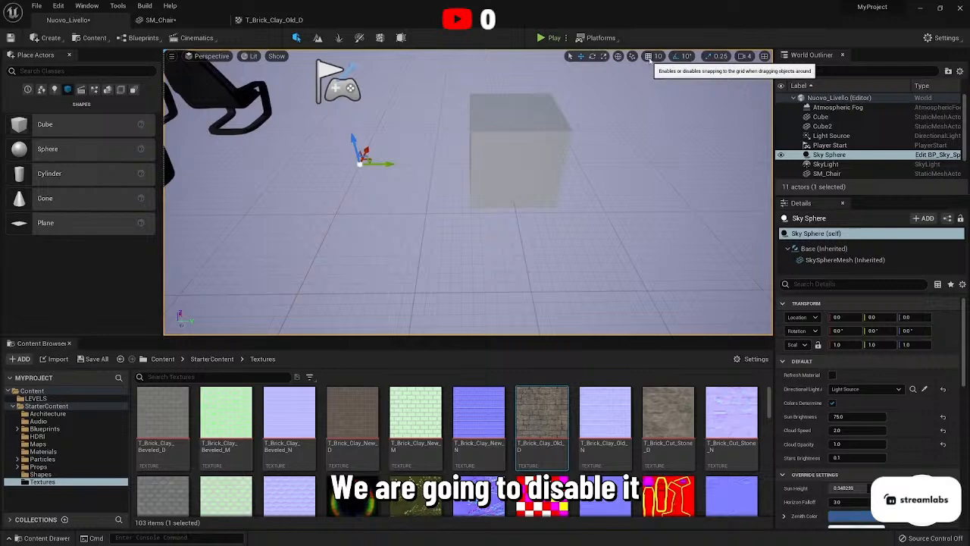
left_click(649, 56)
left_click(556, 156)
left_click_drag(556, 156, 526, 156)
Add another Cube beside the existing one, at about X -59, Y 322, Z 47.
key("s")
right_click_drag(526, 156, 584, 106)
left_click_drag(23, 125, 492, 216)
right_click_drag(491, 217, 470, 226)
key("w")
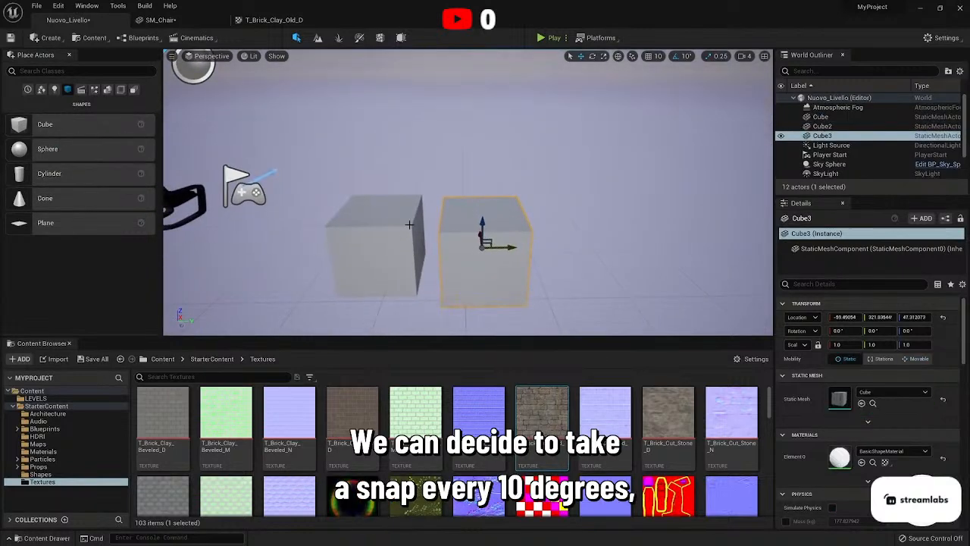
Rotate the original Cube about its vertical axis with 10° rotation snapping.
left_click(386, 229)
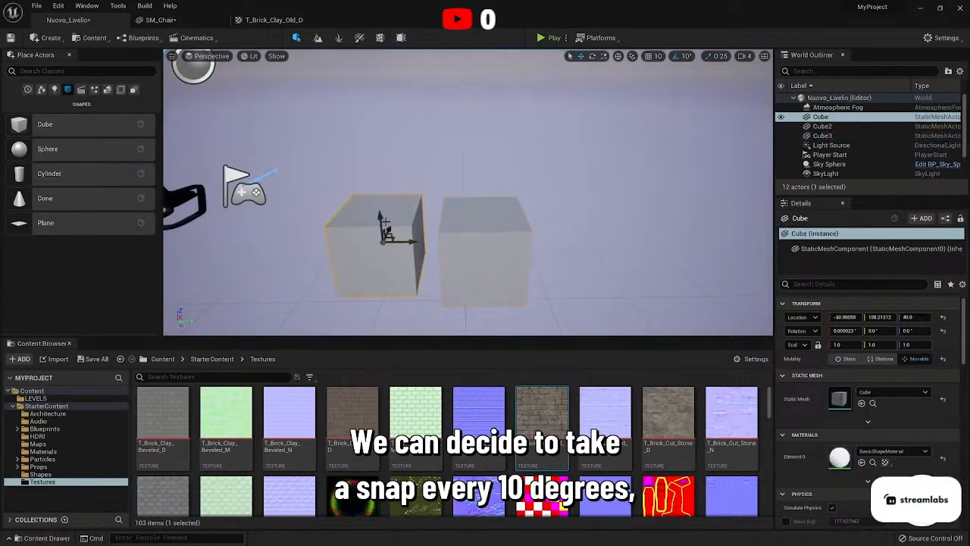
left_click(593, 57)
mouse_move(396, 263)
left_mouse_down()
mouse_move(344, 264)
mouse_move(396, 264)
left_mouse_up()
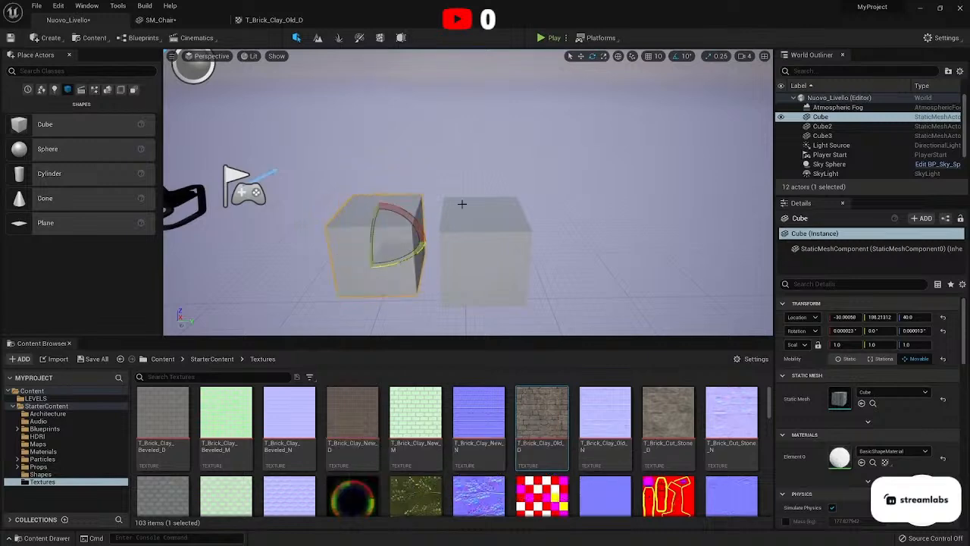
Turn off rotation snapping and rotate the original Cube freely about the Z axis to about 0.12°.
left_click(693, 57)
left_click(683, 58)
left_click(675, 57)
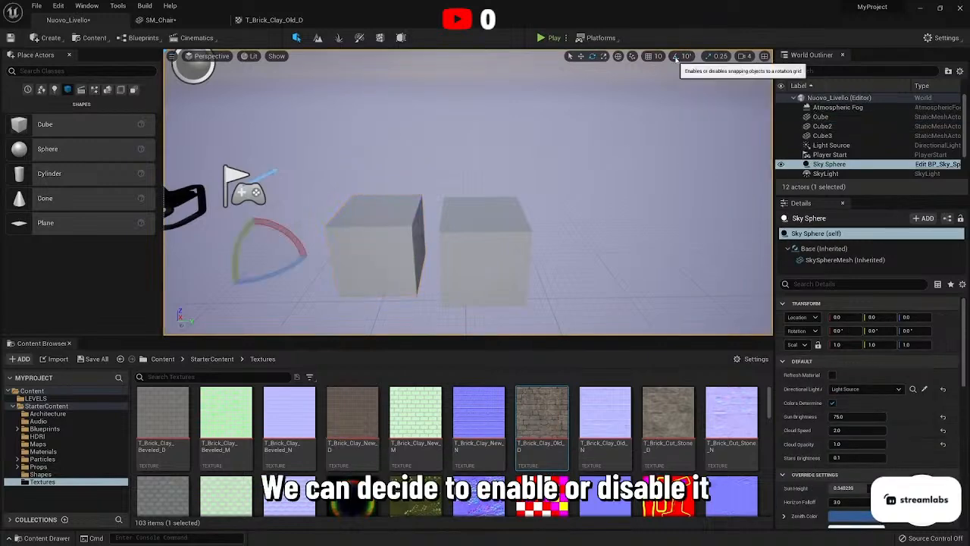
left_click(379, 255)
mouse_move(400, 264)
left_mouse_down()
mouse_move(356, 264)
mouse_move(399, 263)
left_mouse_up()
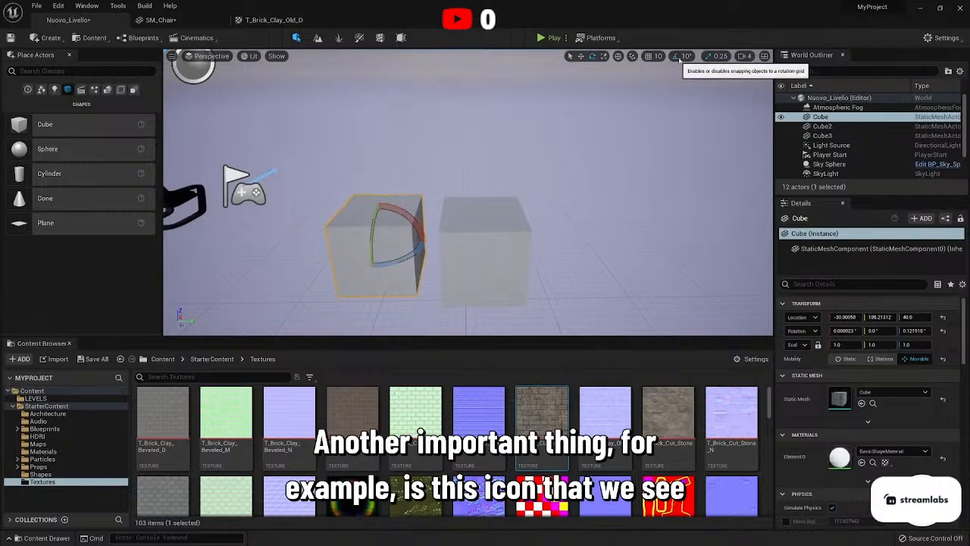
Raise the Cube to about Z 60 and tilt it about the X axis to about 50°.
key("w")
left_click_drag(380, 224, 395, 199)
left_click(593, 56)
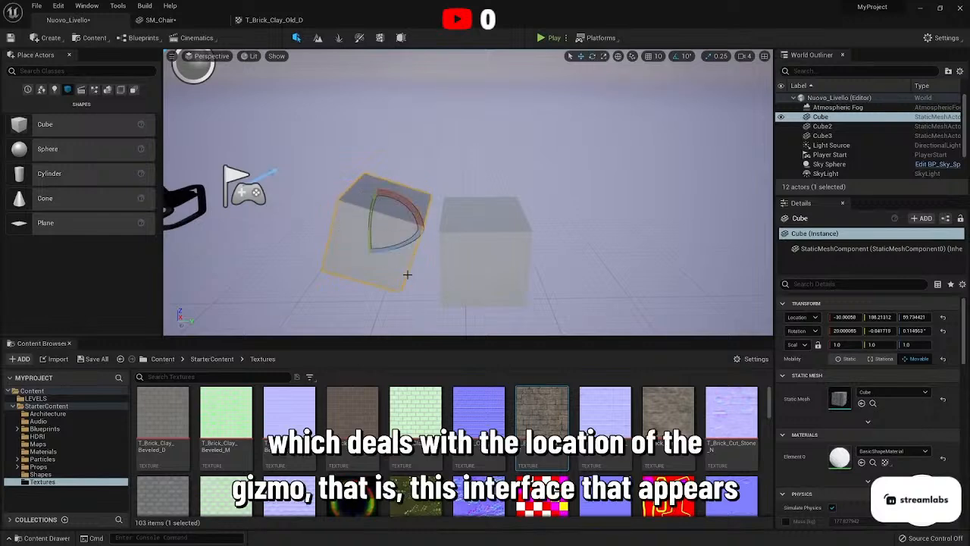
mouse_move(401, 252)
left_mouse_down()
mouse_move(390, 212)
mouse_move(401, 252)
left_mouse_up()
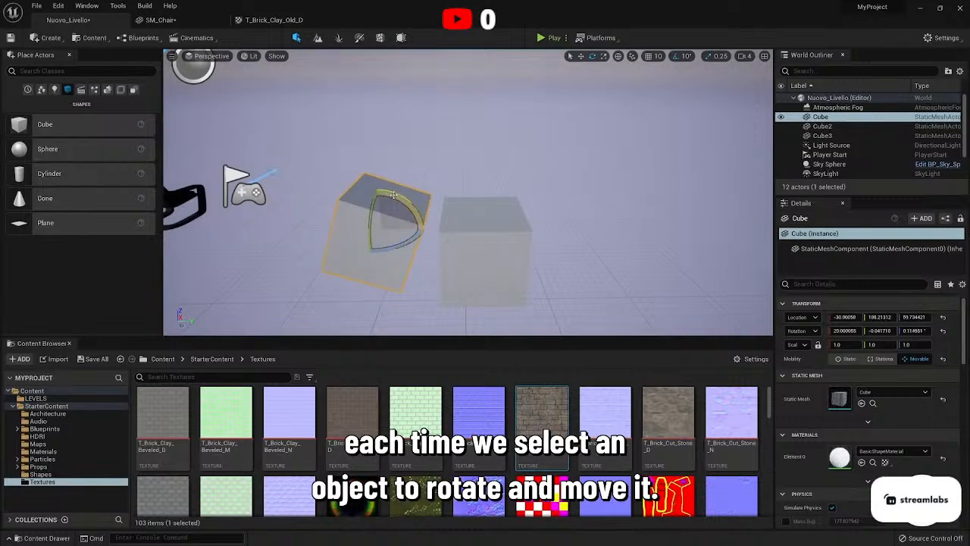
left_click_drag(403, 199, 442, 258)
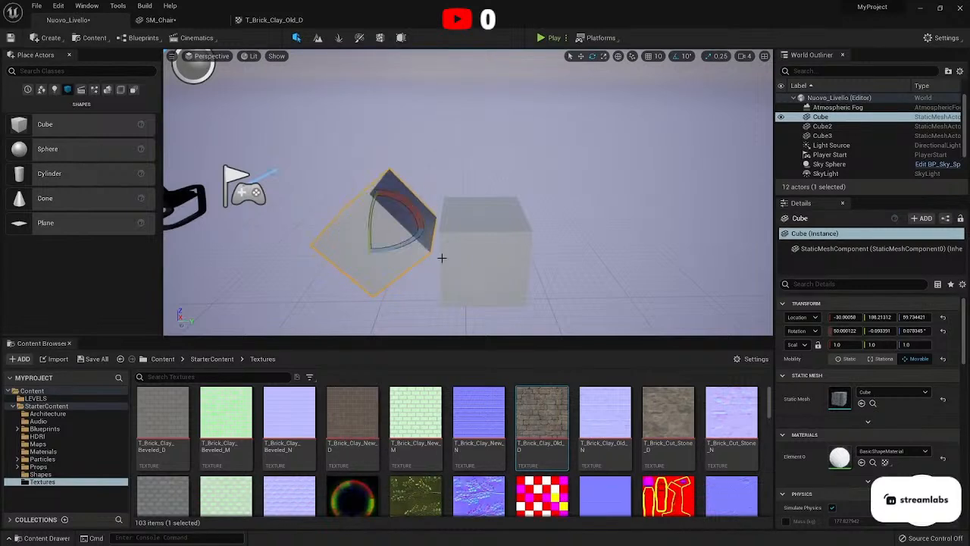
Compare the world gizmo orientation with the local one, and move the tilted Cube along its own local Y axis.
left_click(619, 57)
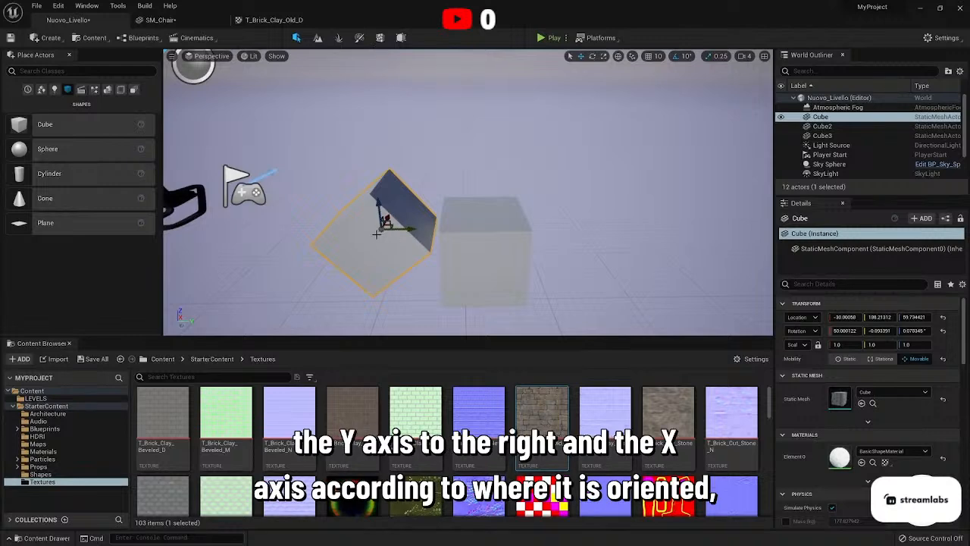
mouse_move(442, 136)
right_mouse_down()
mouse_move(485, 123)
mouse_move(395, 135)
mouse_move(455, 146)
right_mouse_up()
right_click_drag(364, 198, 375, 198)
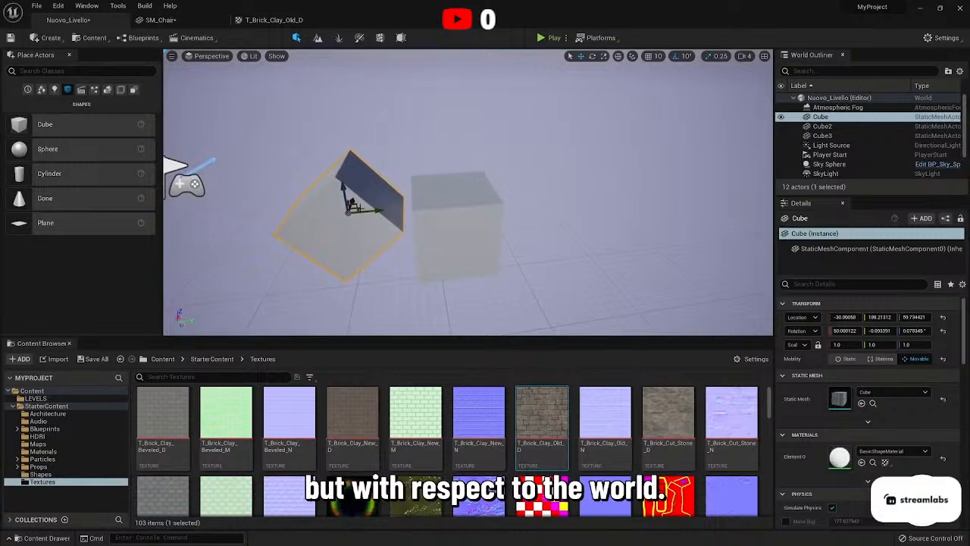
left_click(617, 57)
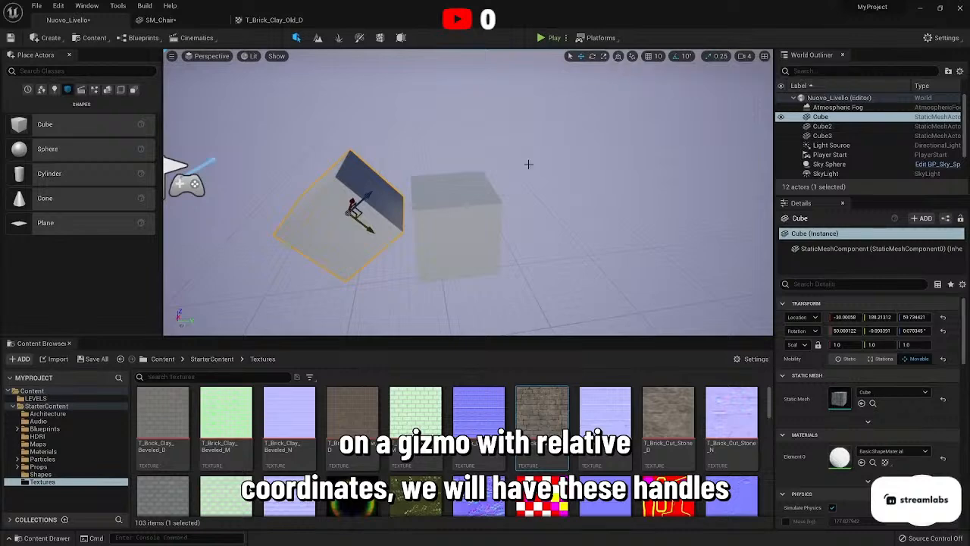
left_click_drag(371, 230, 372, 205)
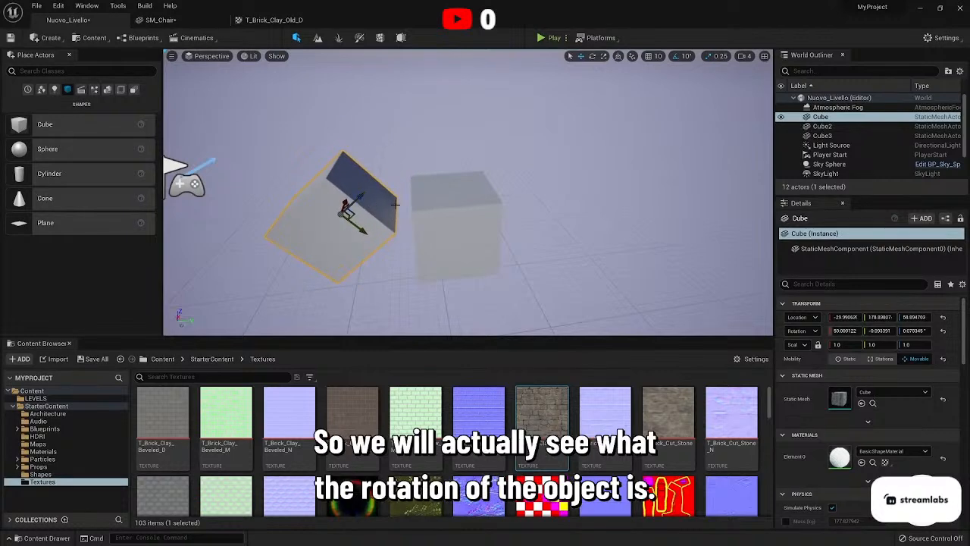
Reset the Cube's rotation and location, and move it next to the other cube at about X -55, Y 215, Z 37.
left_click(944, 331)
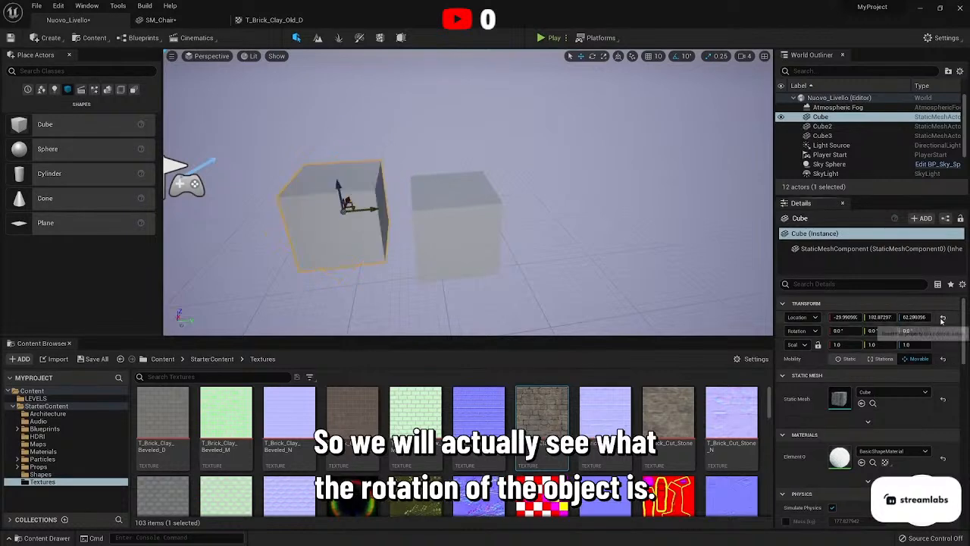
left_click(943, 316)
left_click_drag(242, 253, 388, 252)
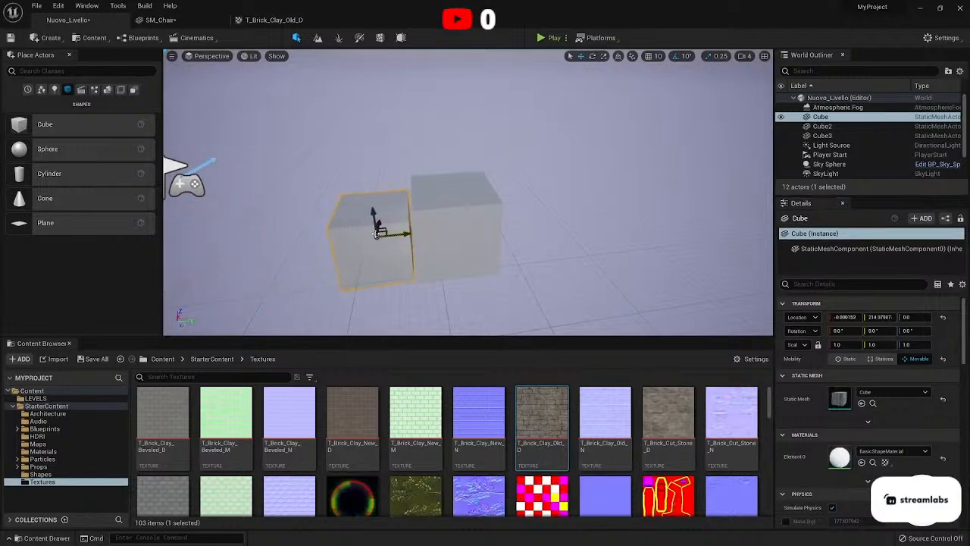
left_click_drag(372, 216, 369, 191)
mouse_move(436, 225)
right_mouse_down()
mouse_move(413, 231)
mouse_move(436, 225)
right_mouse_up()
left_click_drag(426, 203, 422, 227)
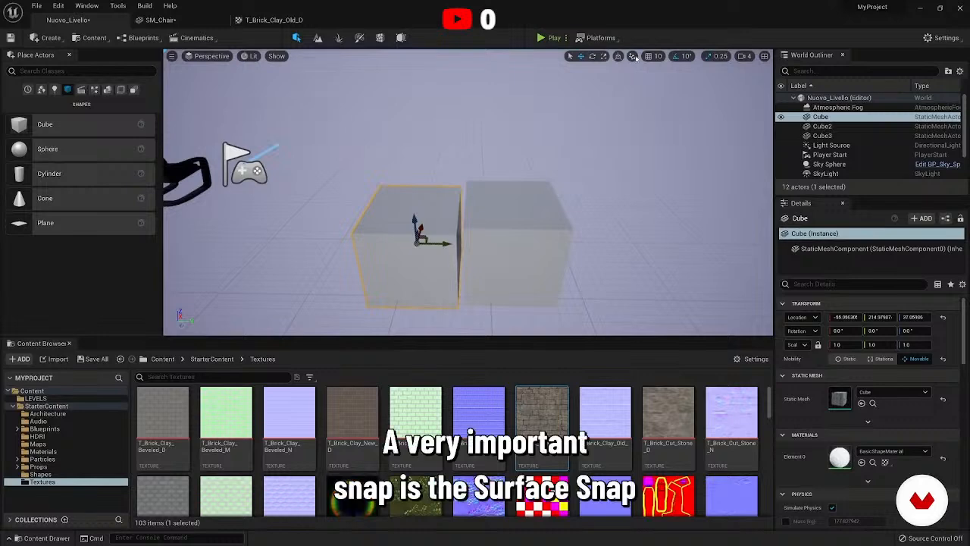
Enable surface snapping and try to snap the Cube to the neighbouring cube by moving it along its gizmo axes.
left_click(633, 57)
left_click(672, 70)
left_click_drag(442, 240, 402, 151)
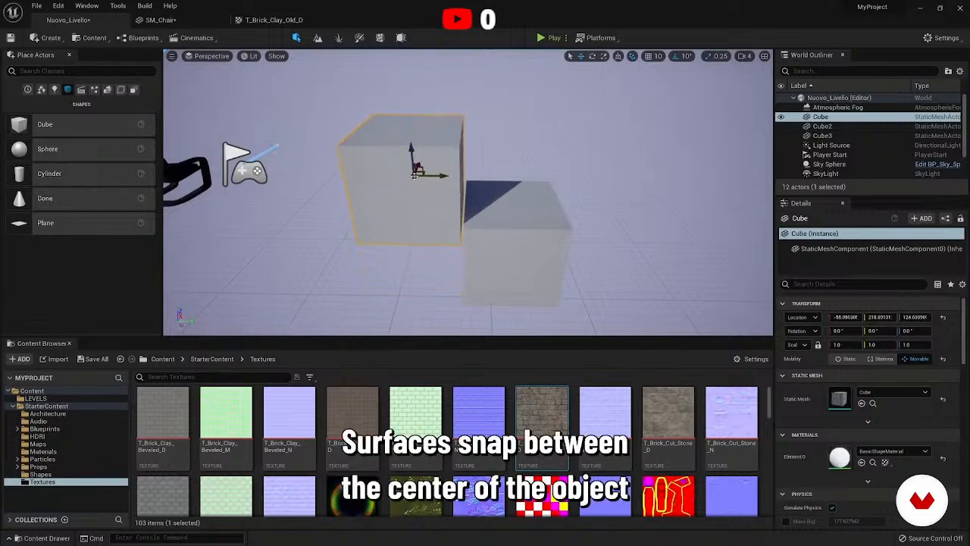
mouse_move(521, 212)
right_mouse_down()
mouse_move(432, 236)
mouse_move(463, 224)
mouse_move(522, 227)
right_mouse_up()
mouse_move(466, 198)
right_mouse_down()
mouse_move(492, 178)
mouse_move(466, 198)
right_mouse_up()
key("s")
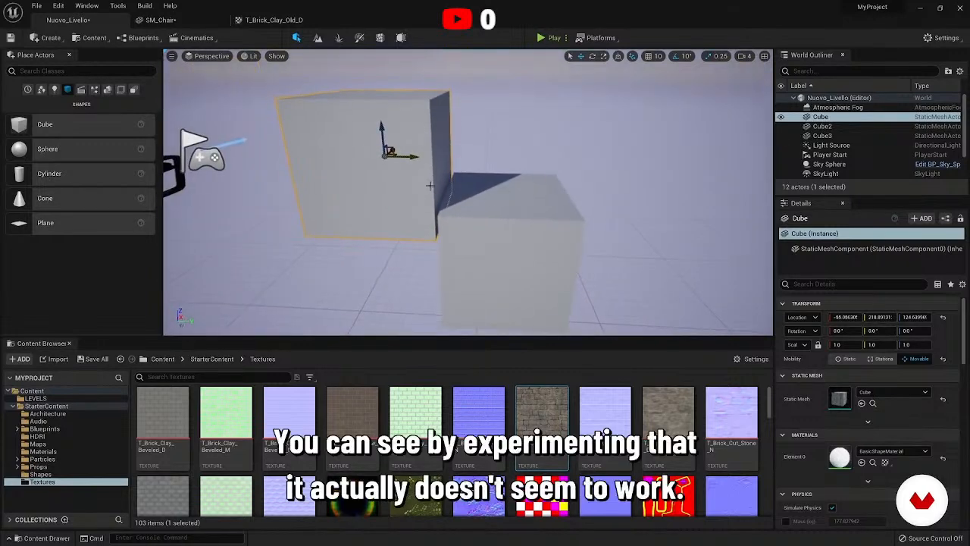
left_click_drag(413, 156, 518, 169)
left_click_drag(498, 129, 362, 195)
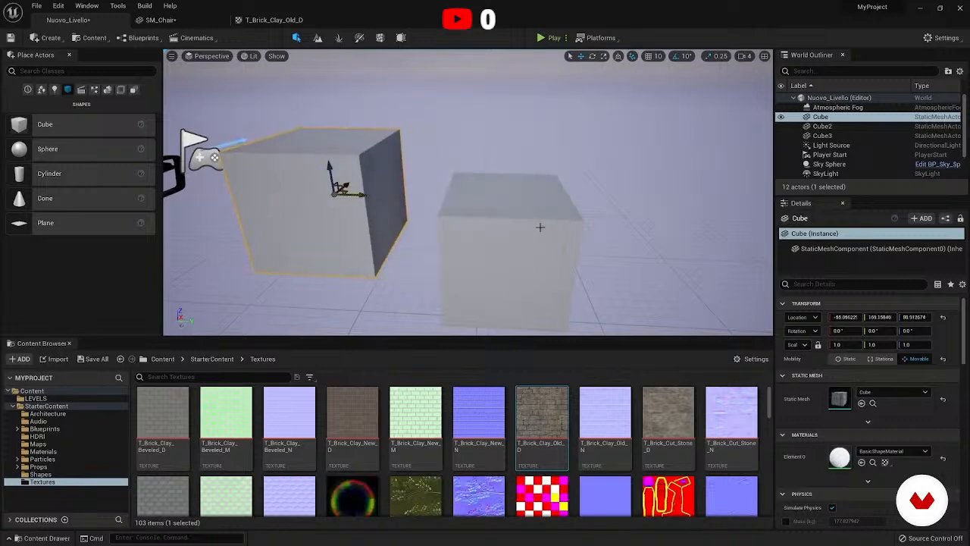
Move the Cube freely by the centre ball of its gizmo to about X -52, Z 99.
mouse_move(368, 235)
right_mouse_down()
mouse_move(432, 231)
mouse_move(368, 235)
right_mouse_up()
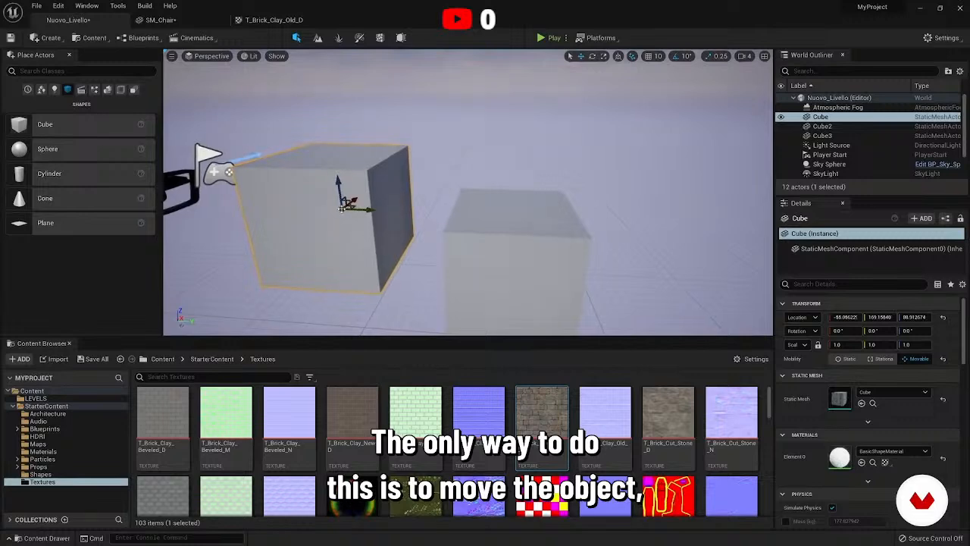
mouse_move(349, 196)
right_mouse_down()
mouse_move(303, 203)
mouse_move(348, 197)
right_mouse_up()
key("w")
scroll(345, 191, "down", 5)
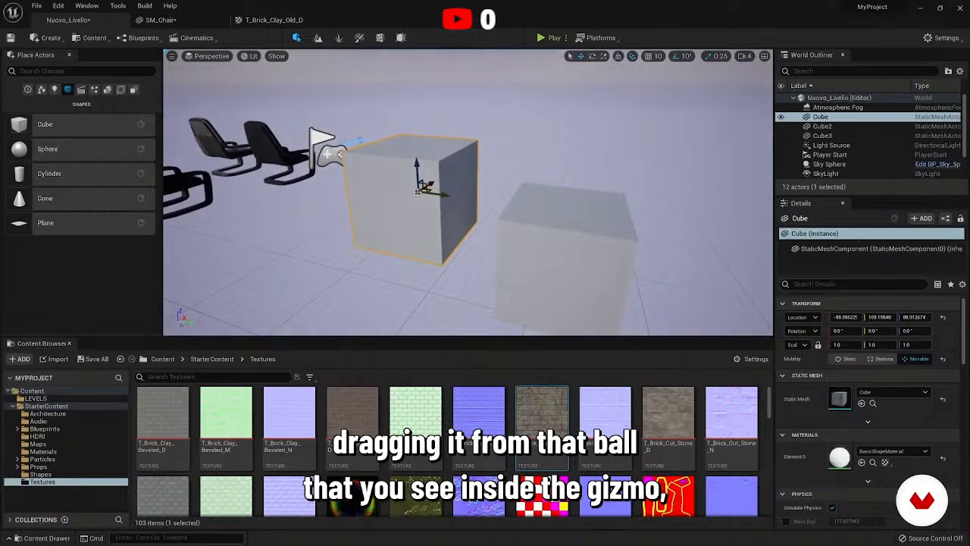
mouse_move(417, 192)
left_mouse_down()
mouse_move(500, 195)
mouse_move(566, 222)
mouse_move(608, 205)
mouse_move(612, 190)
mouse_move(600, 214)
mouse_move(603, 203)
mouse_move(517, 194)
mouse_move(502, 216)
mouse_move(601, 202)
mouse_move(558, 190)
mouse_move(409, 186)
left_mouse_up()
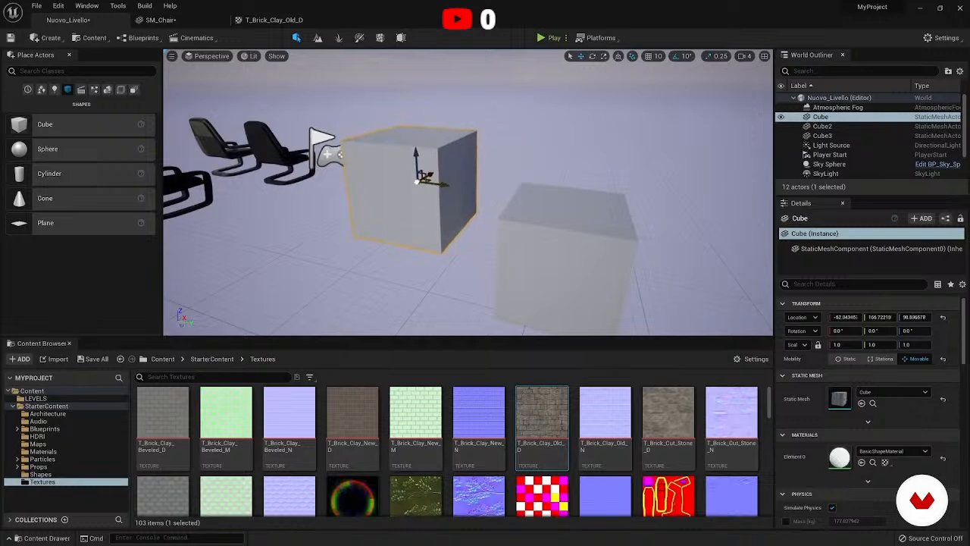
Delete the second cube next to the raised Cube.
left_click(608, 244)
key("Delete")
Place a Sphere in the empty space beside the Cube and scale it uniformly to 3.25.
scroll(608, 244, "down", 6)
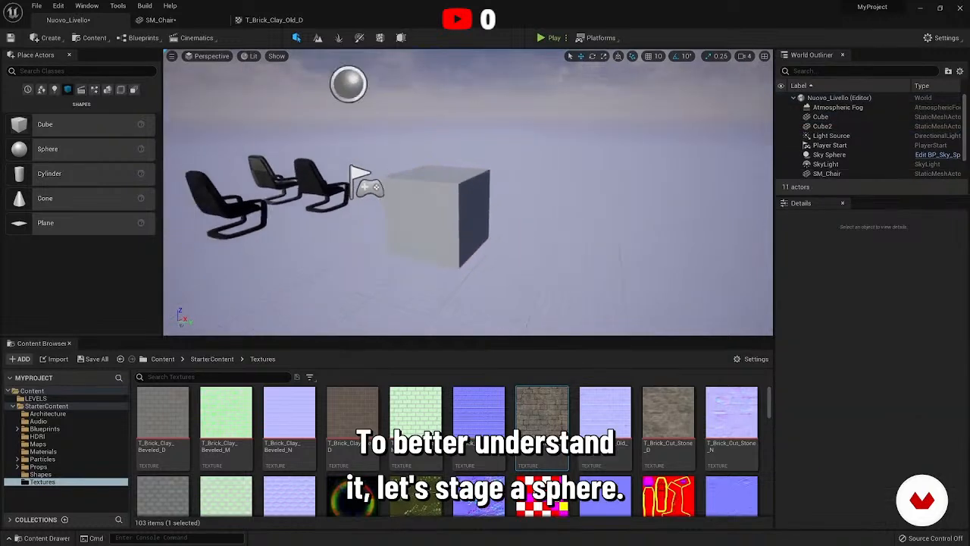
left_click_drag(37, 158, 561, 243)
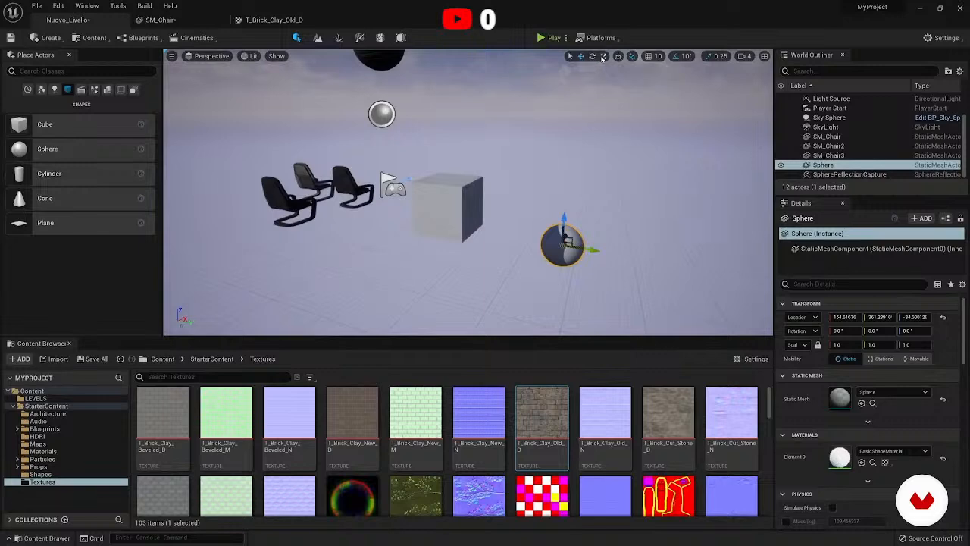
mouse_move(563, 244)
left_mouse_down()
mouse_move(559, 264)
mouse_move(568, 242)
left_mouse_up()
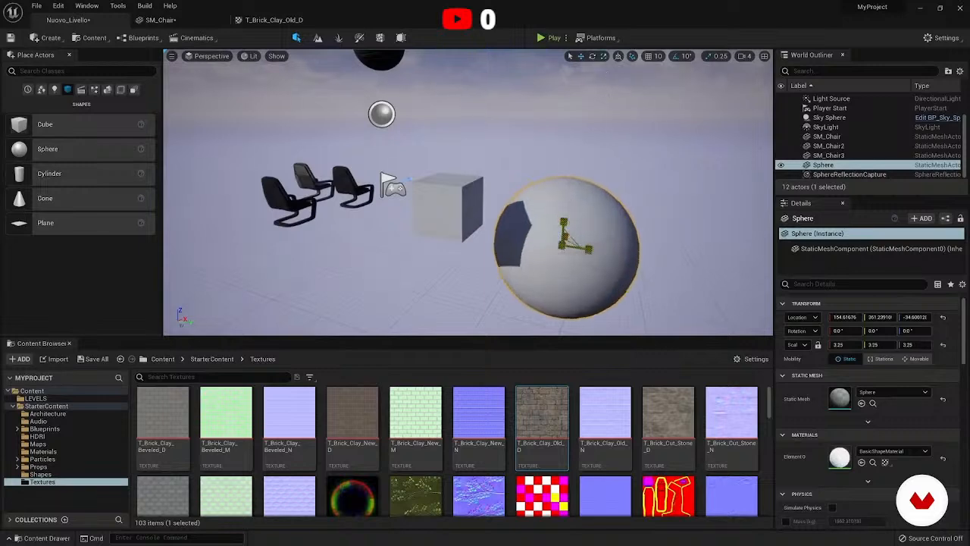
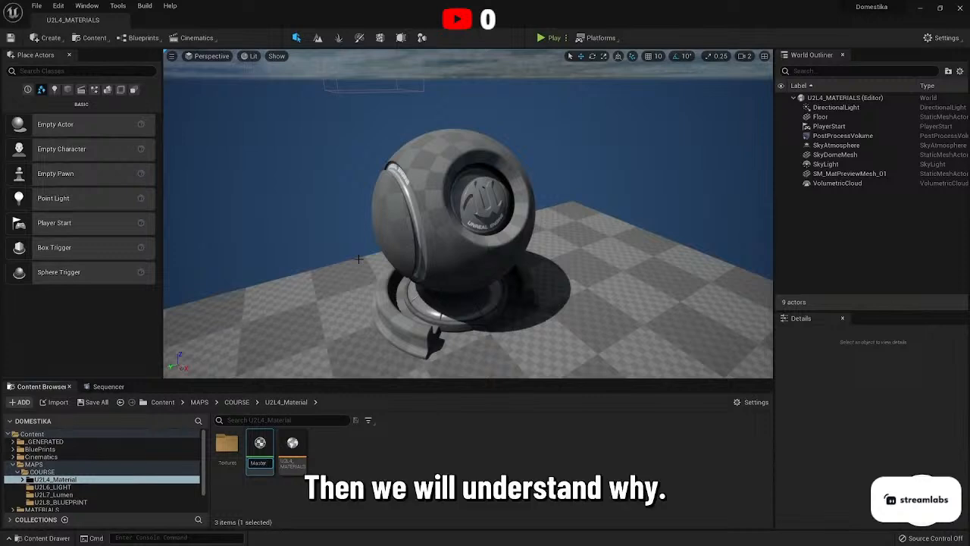
Add the rustediron2_basecolor texture from the Textures folder to the M_Master material graph and link its RGB output to Base Color.
double_click(260, 442)
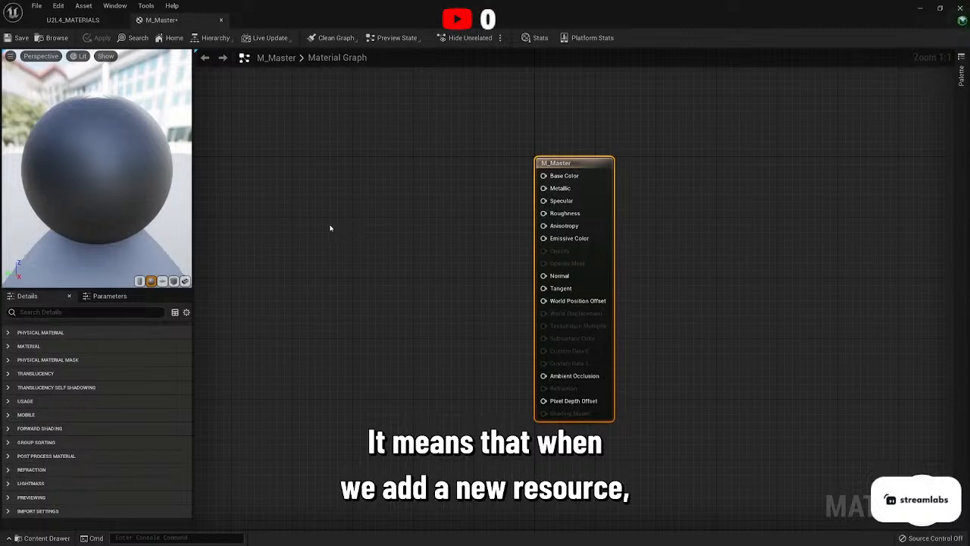
left_click(73, 20)
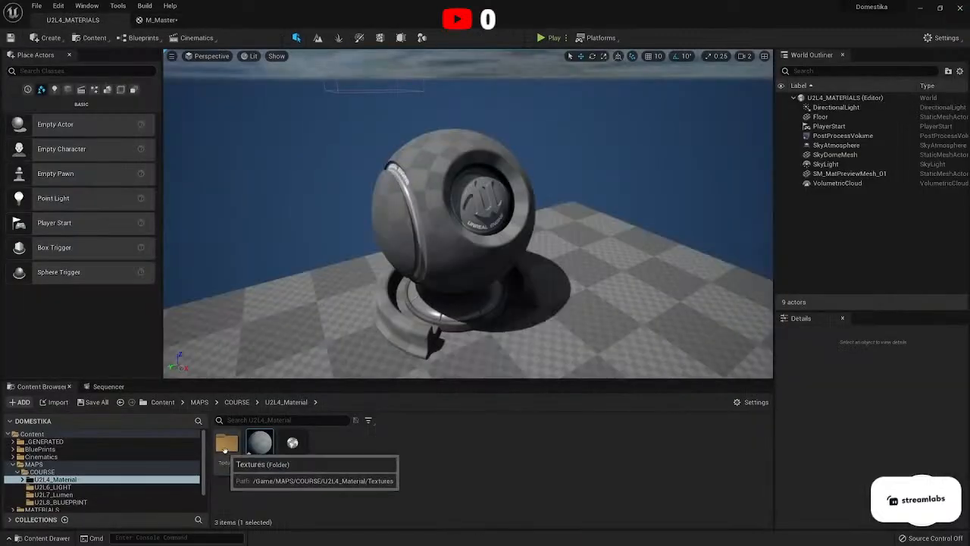
double_click(227, 444)
left_click_drag(227, 444, 545, 179)
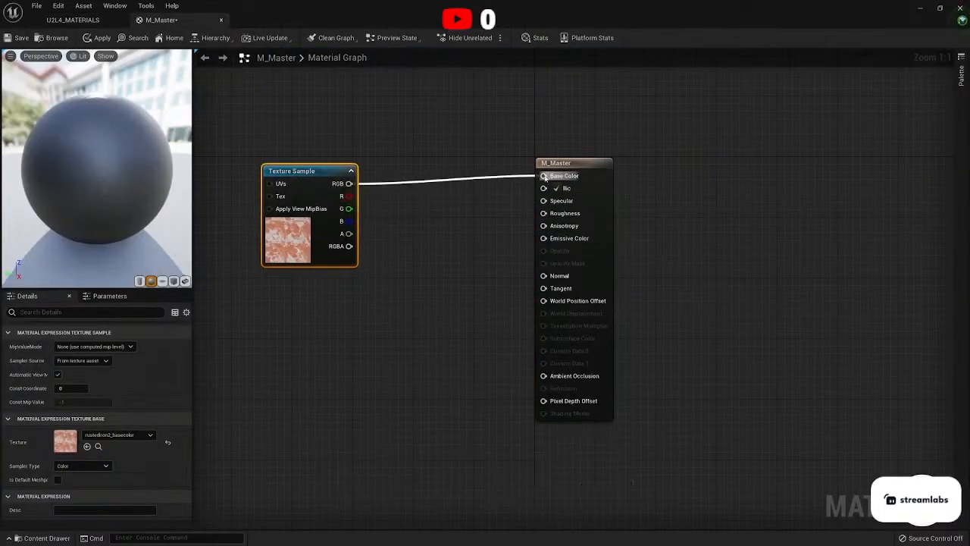
Break the link between the Texture Sample's RGB output and Base Color, repeating this once after reconnecting them.
left_click(444, 181, "alt")
left_click_drag(349, 183, 543, 175)
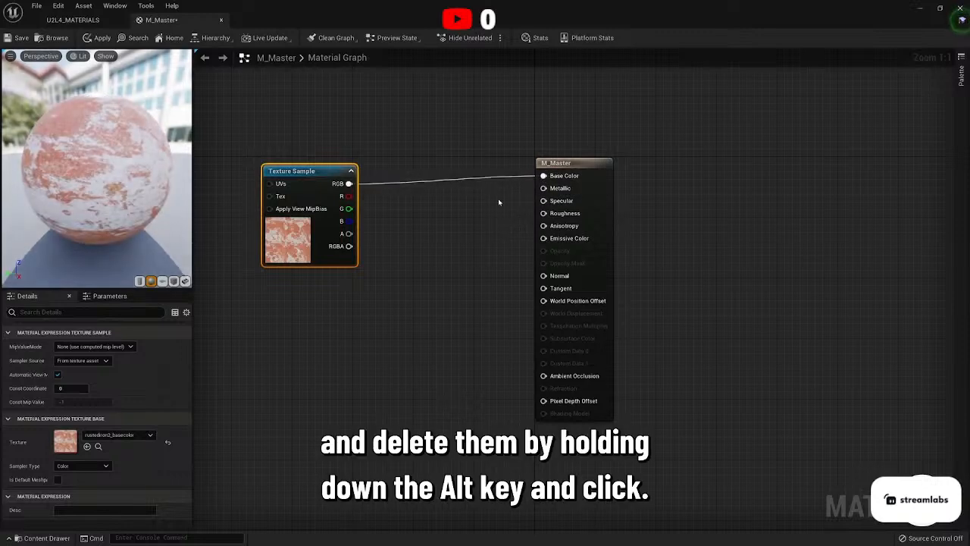
left_click(458, 182, "alt")
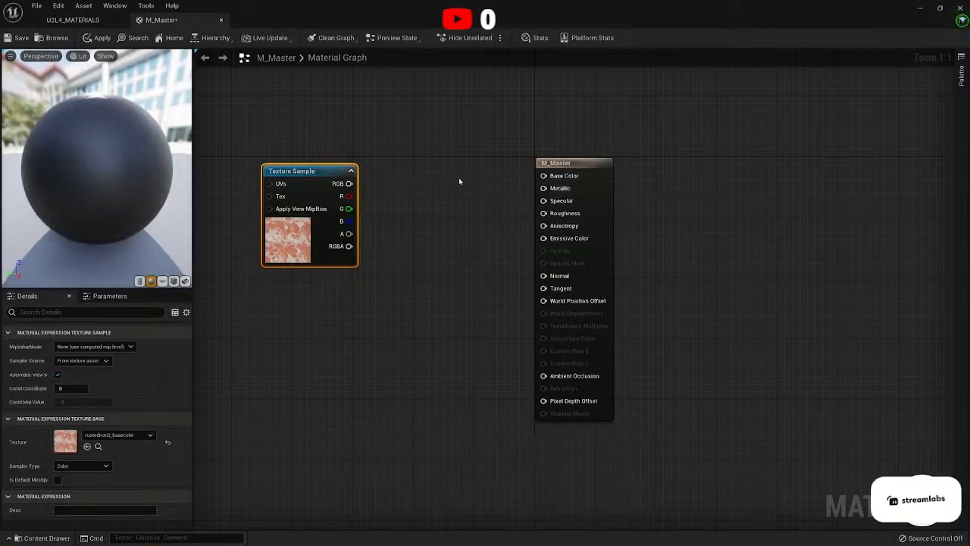
Move the Texture Sample node closer to the M_Master node, level with its upper edge.
mouse_move(320, 174)
left_mouse_down()
mouse_move(313, 160)
mouse_move(312, 171)
mouse_move(329, 174)
mouse_move(328, 166)
left_mouse_up()
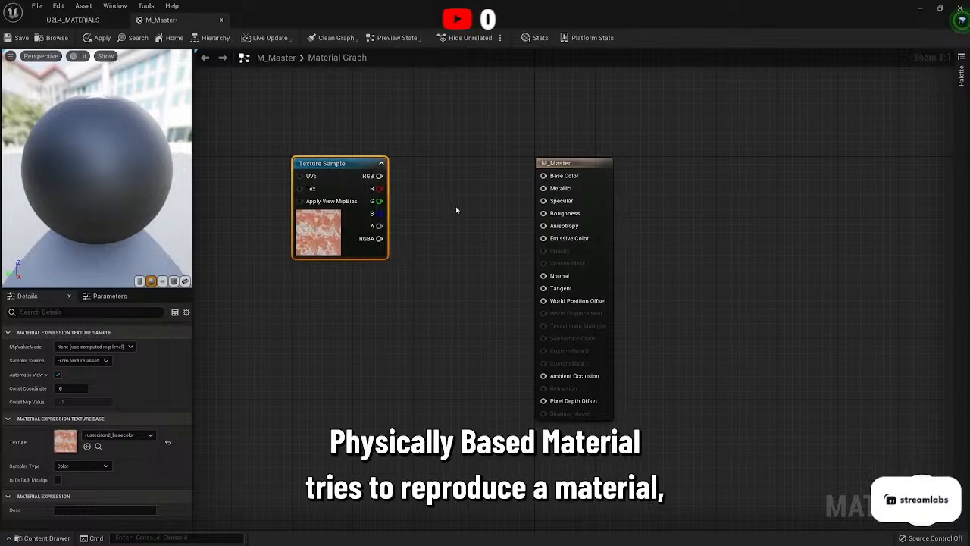
left_click_drag(130, 173, 151, 182)
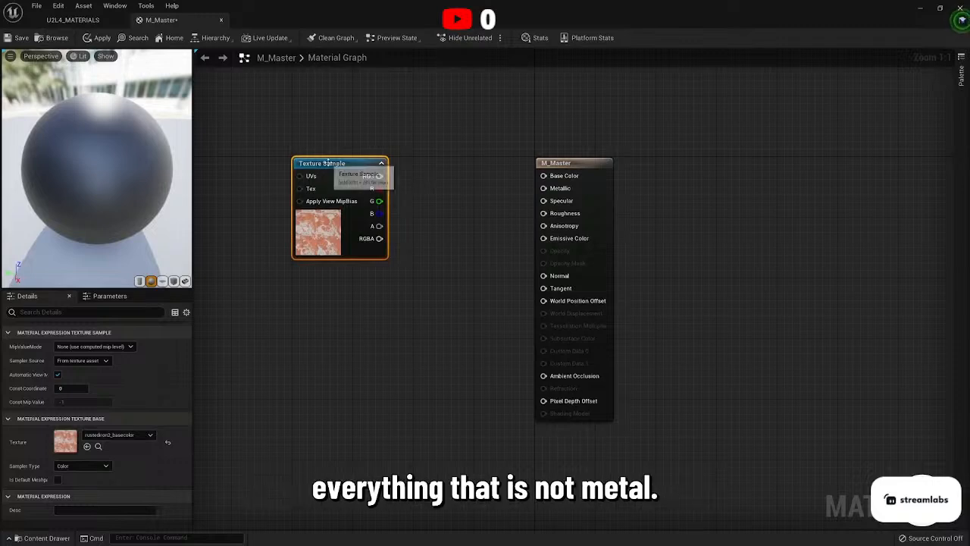
mouse_move(351, 164)
left_mouse_down()
mouse_move(343, 148)
mouse_move(347, 167)
mouse_move(354, 160)
left_mouse_up()
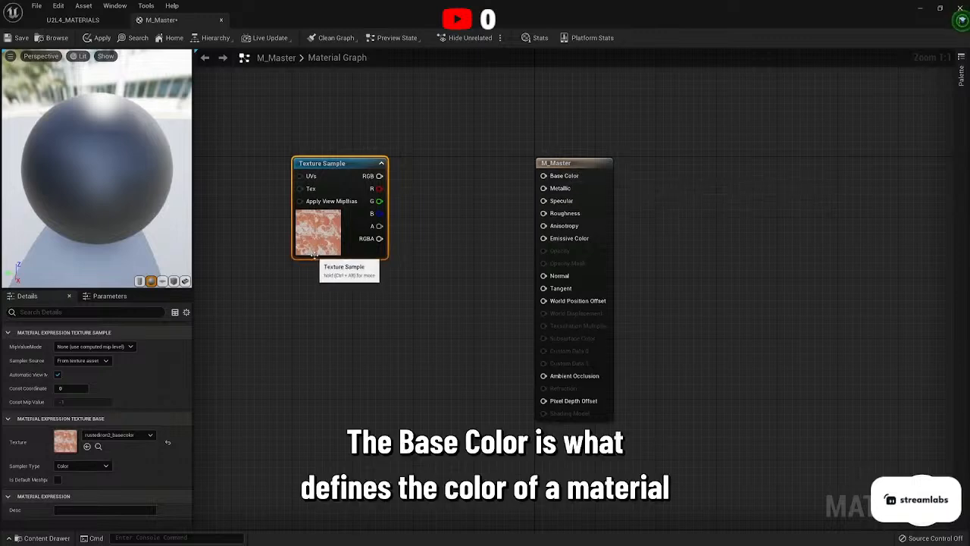
left_click_drag(121, 172, 130, 169)
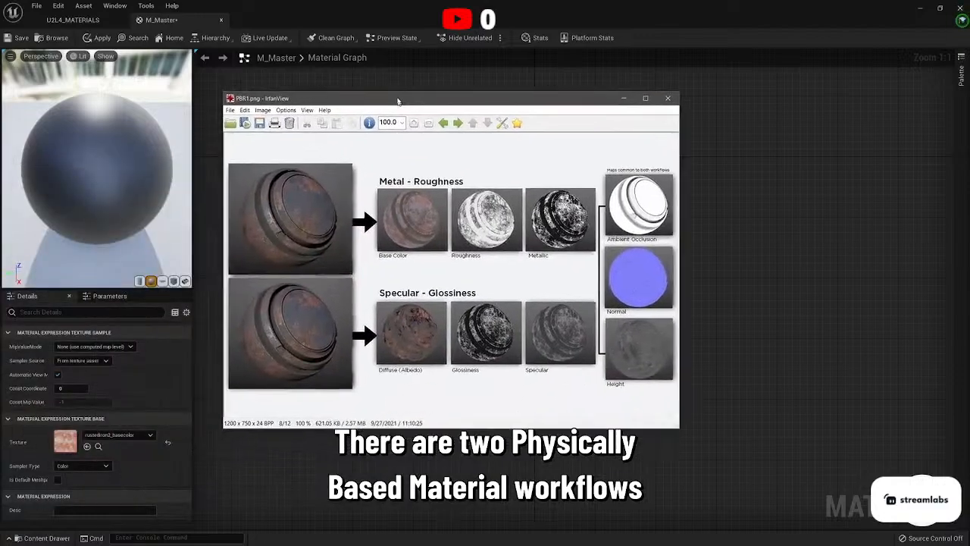
Examine the Metal-Roughness and Specular-Glossiness workflow image, and skim Parts 1 and 2 of The PBR Guide in the browser.
left_click_drag(397, 100, 400, 92)
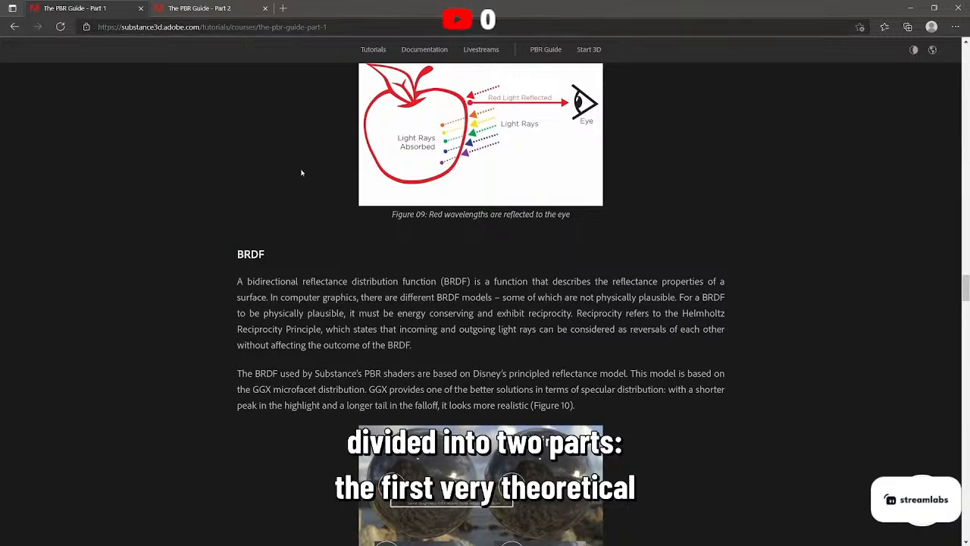
scroll(299, 172, "down", 3)
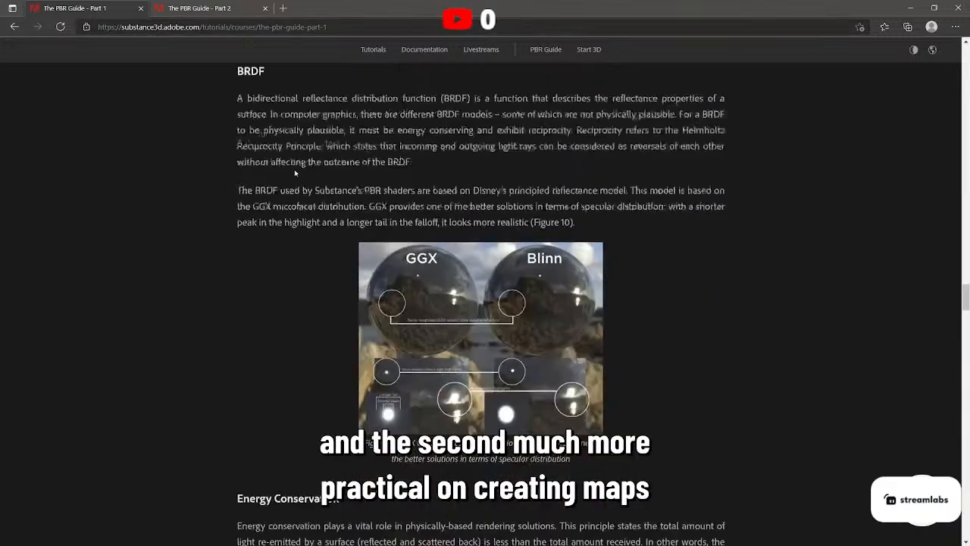
key("ctrl+Tab")
scroll(392, 192, "down", 5)
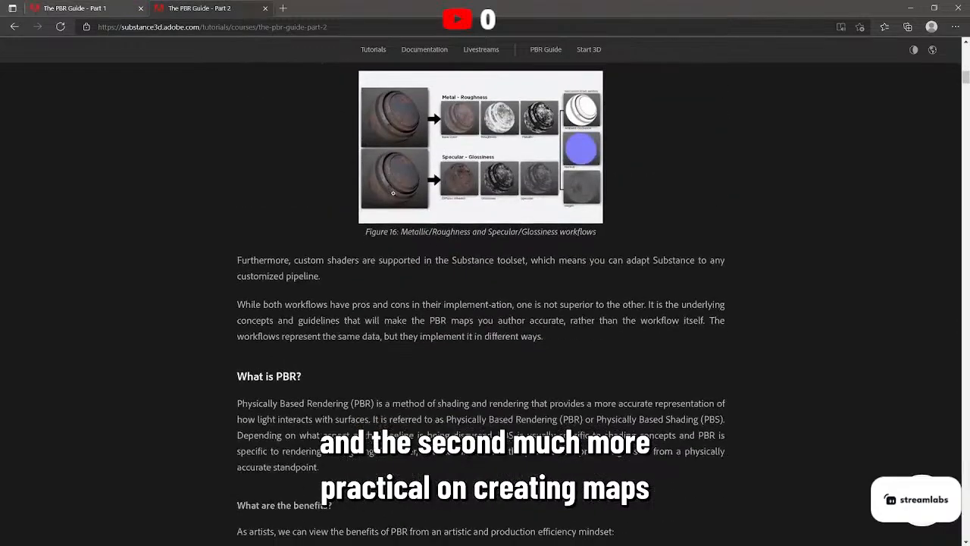
scroll(392, 192, "down", 3)
scroll(263, 205, "up", 10)
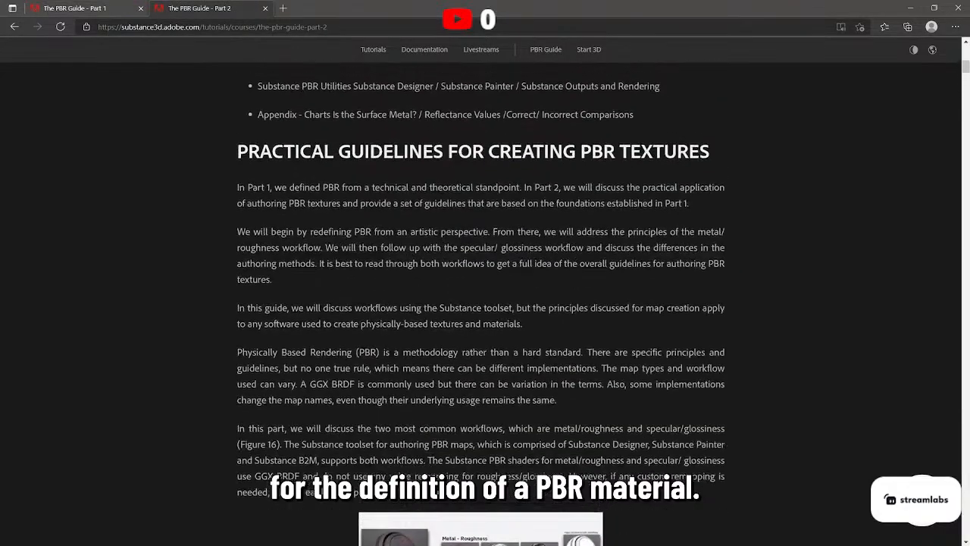
scroll(263, 205, "down", 8)
scroll(264, 206, "down", 1)
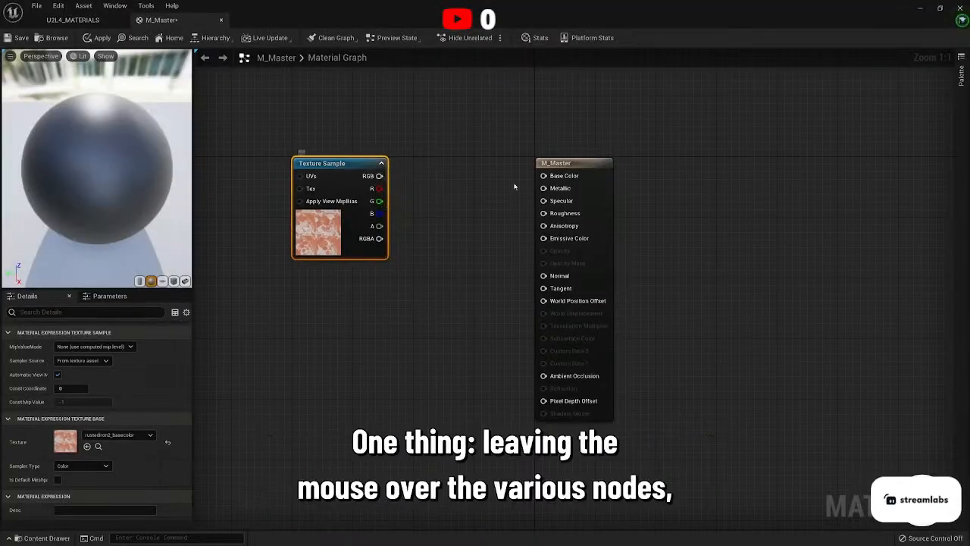
In the M_Master graph in Unreal Editor, link the rustediron2_basecolor Texture Sample's RGB output to Base Color and inspect the preview sphere.
mouse_move(543, 175)
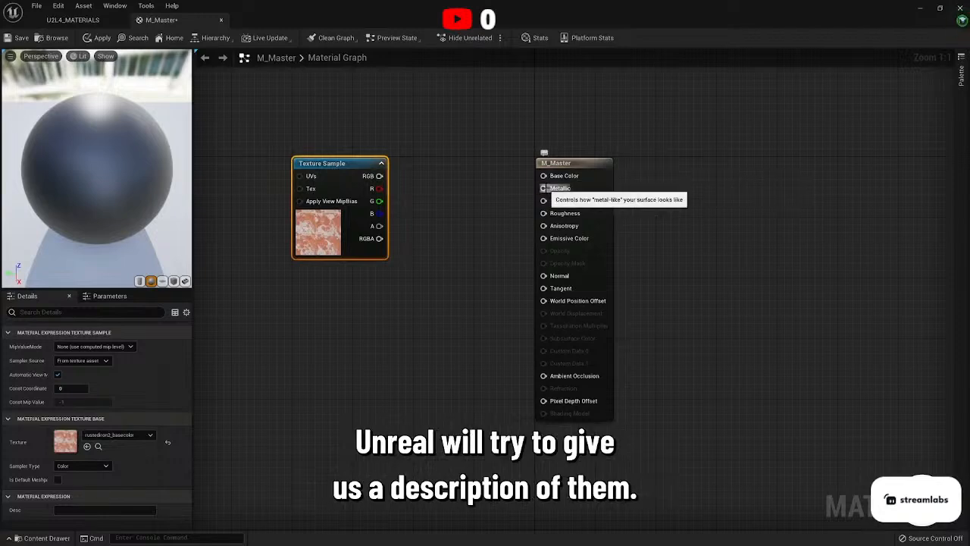
left_click(475, 230)
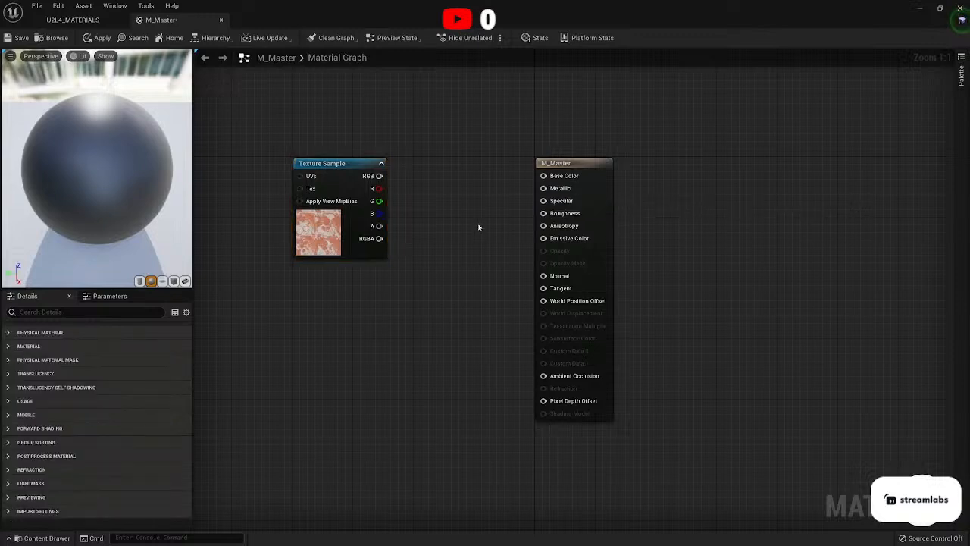
left_click_drag(377, 176, 543, 175)
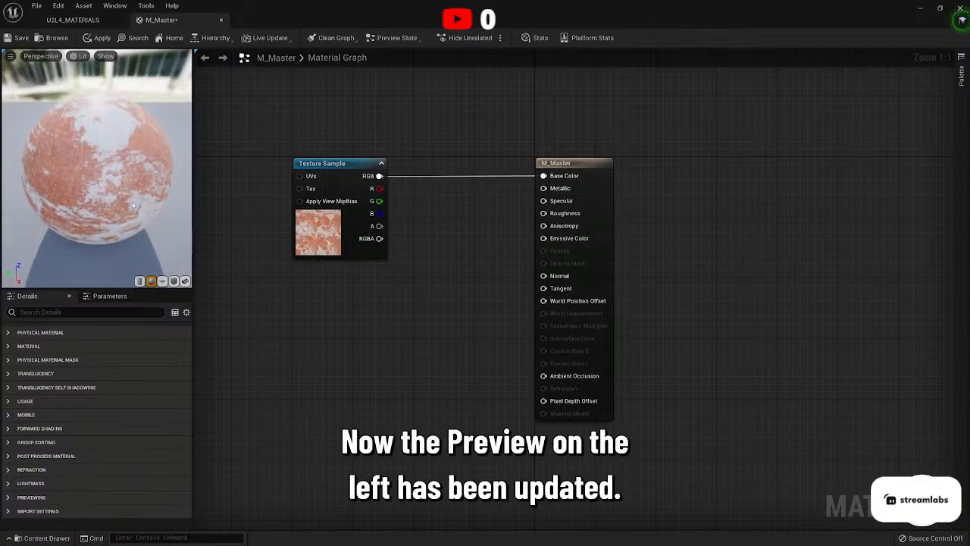
left_click_drag(15, 205, 114, 206)
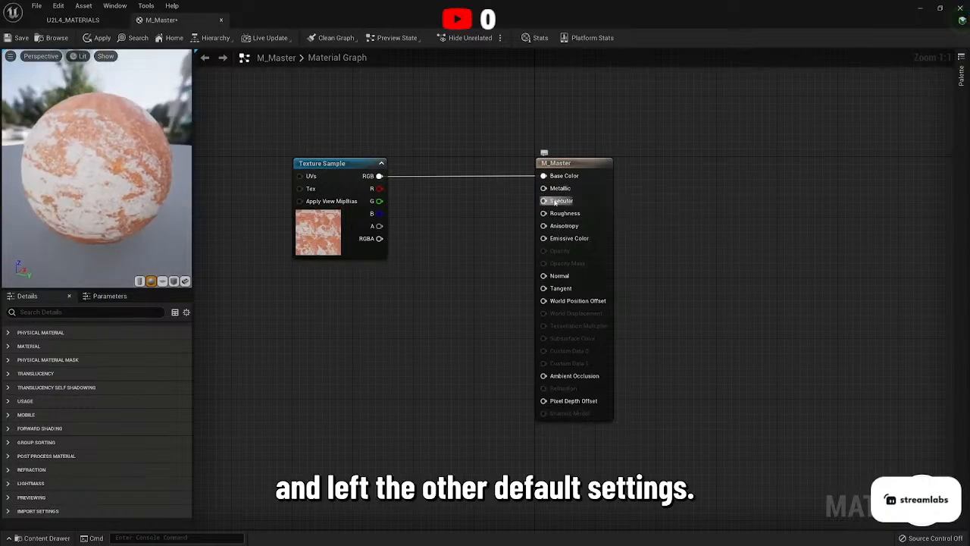
left_click_drag(154, 237, 163, 220)
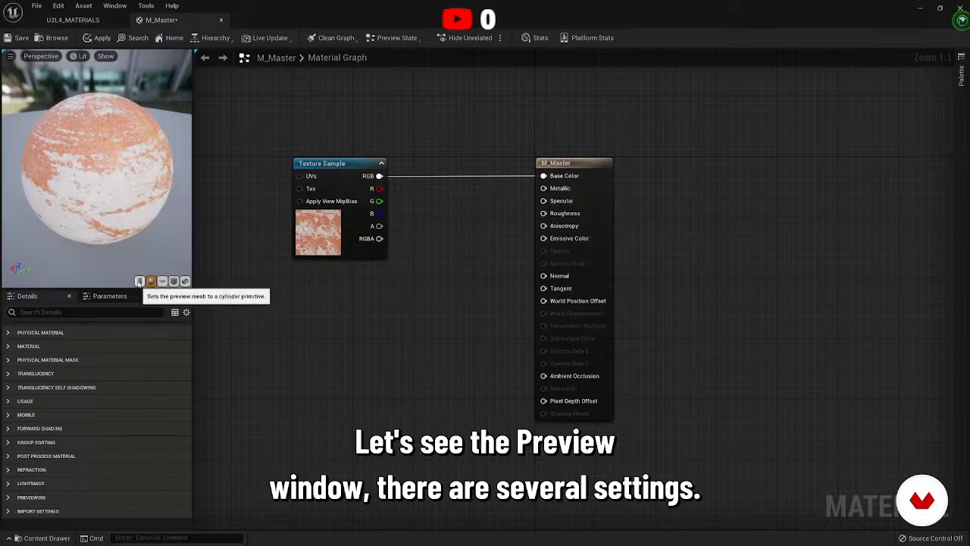
Try the material preview on the cylinder, sphere, plane and cube primitives, ending with the cube.
left_click(137, 283)
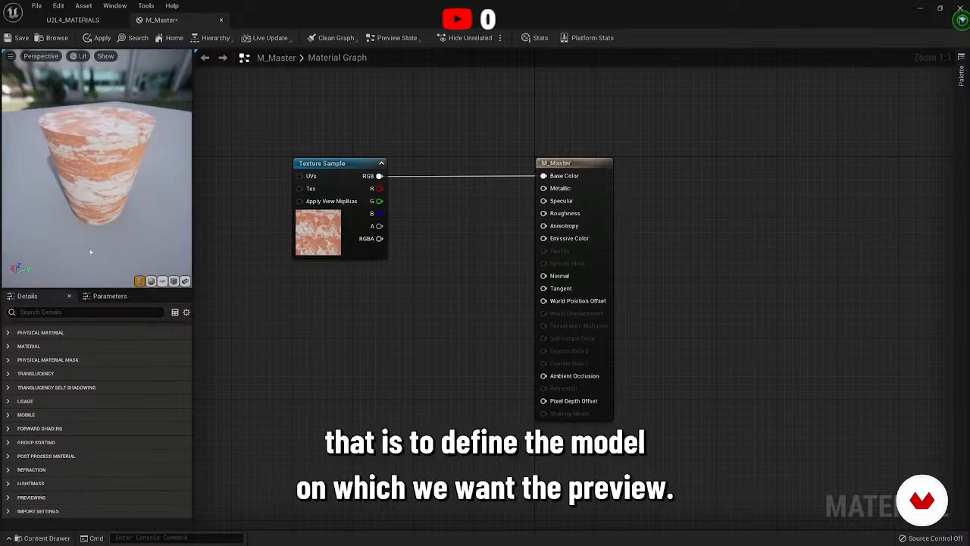
left_click_drag(95, 264, 156, 244)
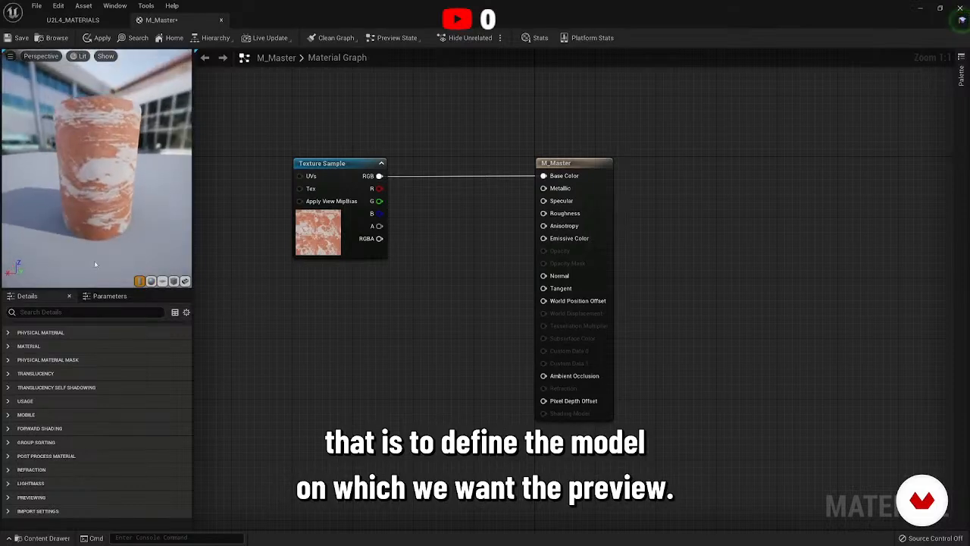
left_click(151, 281)
left_click(140, 282)
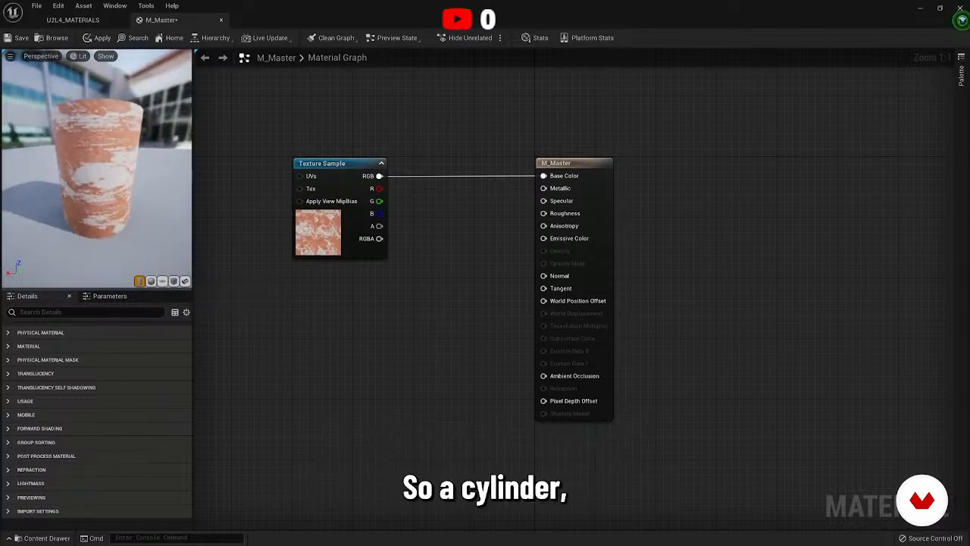
left_click(150, 282)
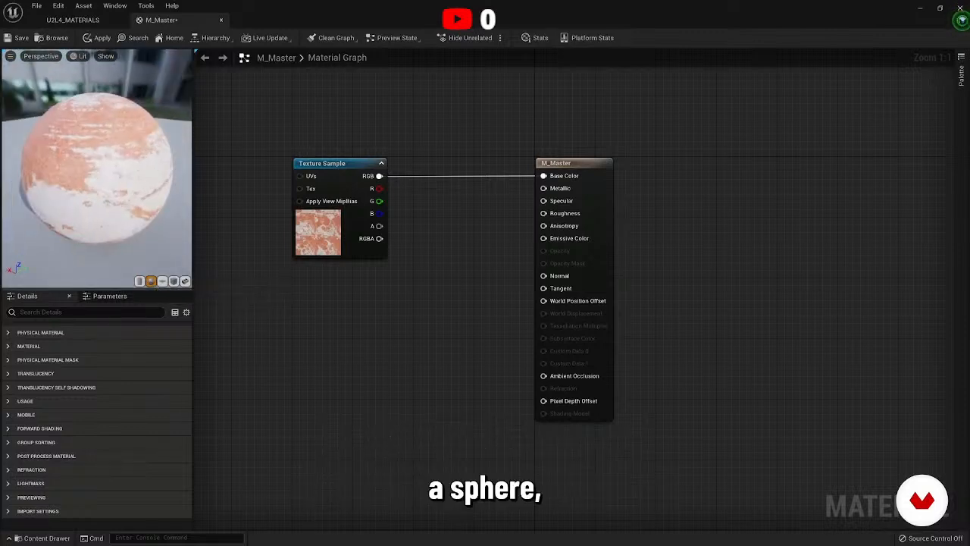
left_click(162, 282)
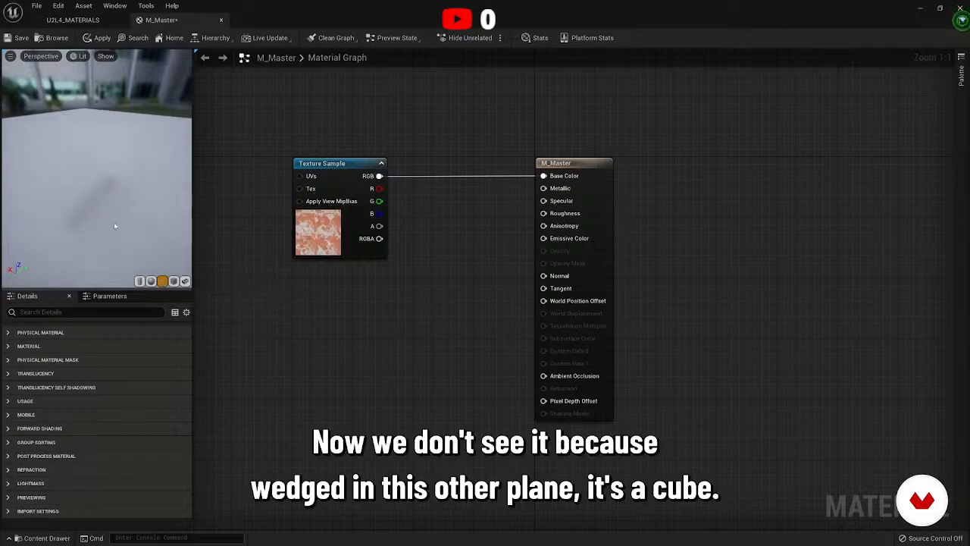
left_click(173, 281)
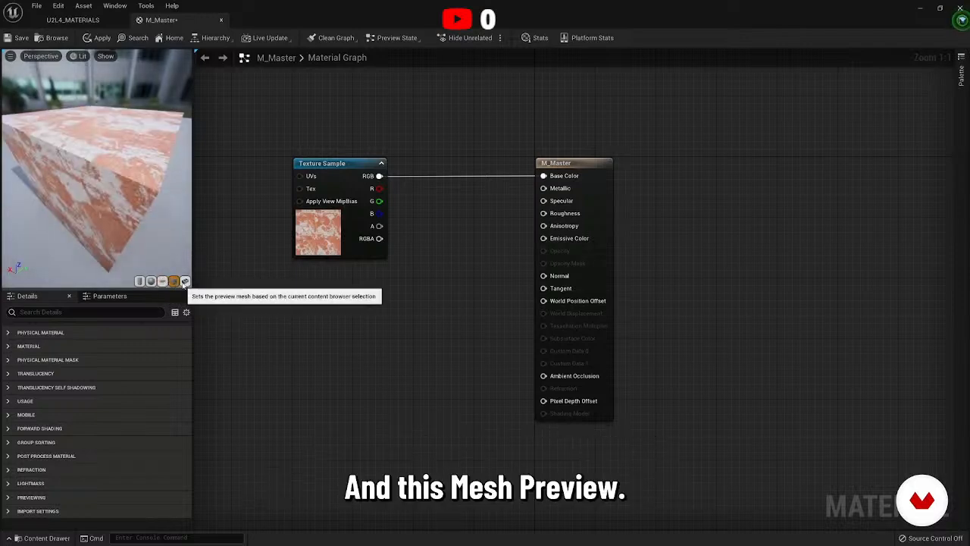
left_click_drag(121, 205, 91, 152)
left_click_drag(146, 232, 90, 185)
Select the cone mesh in the MESH folder and use it as the preview mesh for M_Master.
left_click(76, 20)
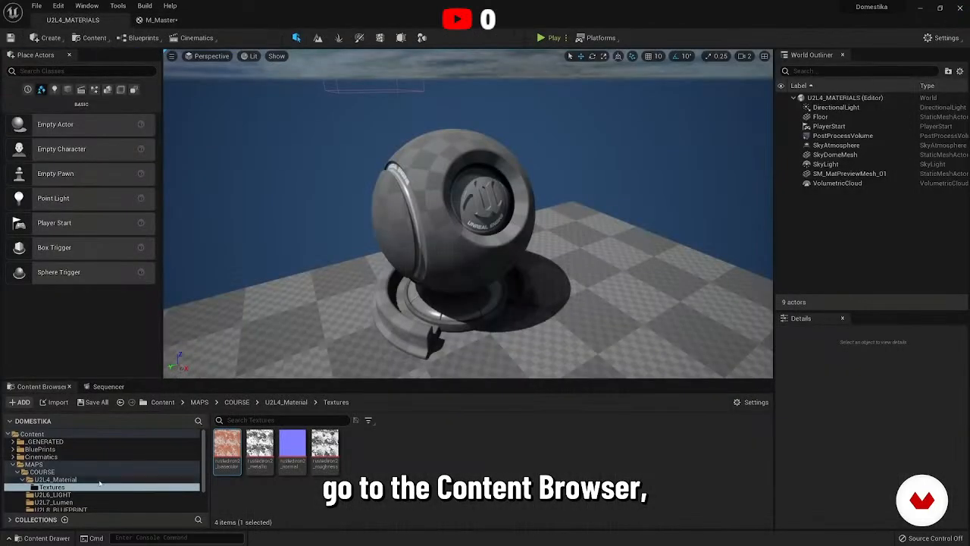
scroll(44, 490, "down", 2)
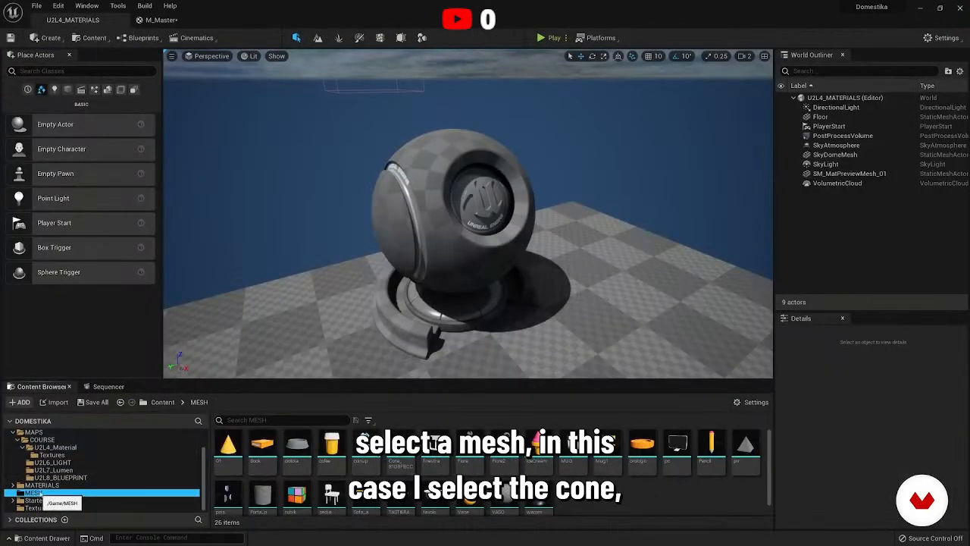
left_click(228, 466)
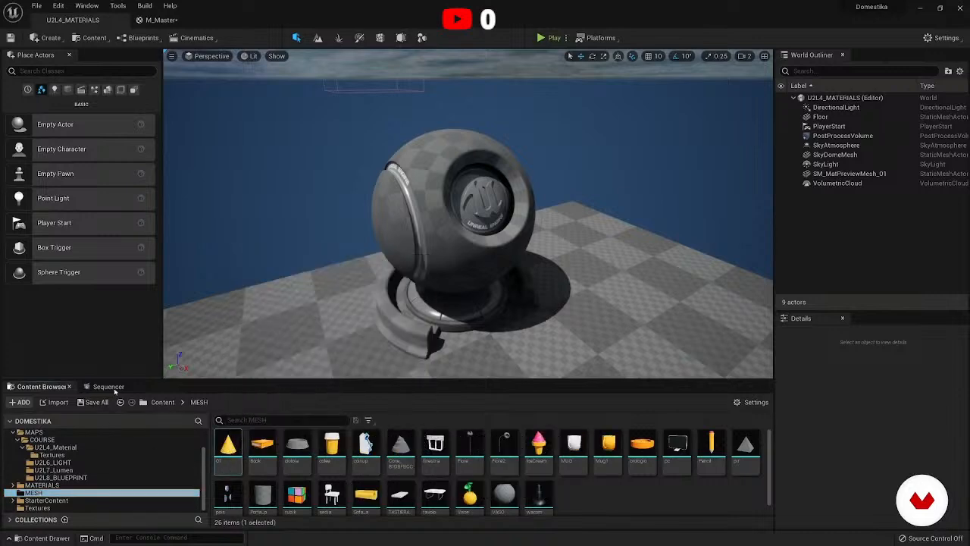
left_click(110, 387)
left_click(161, 21)
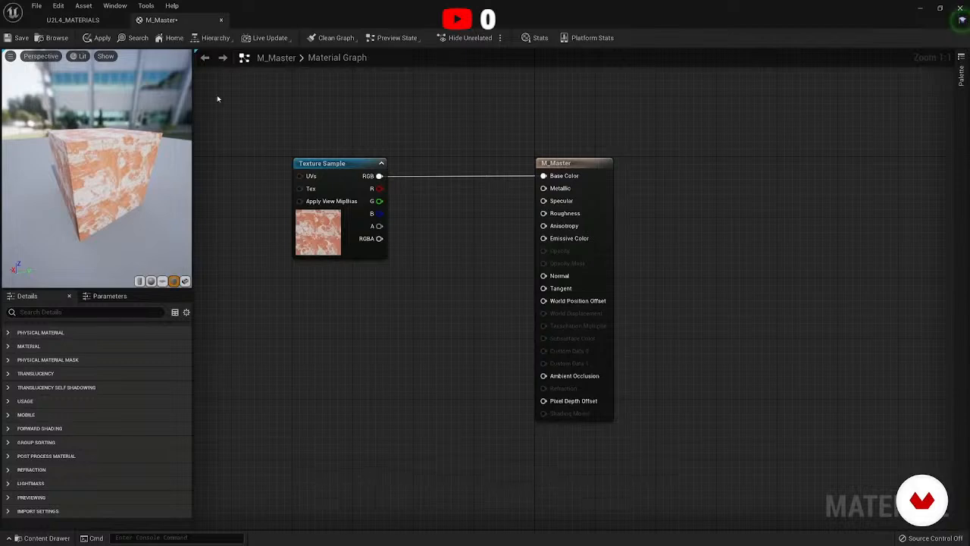
left_click(185, 281)
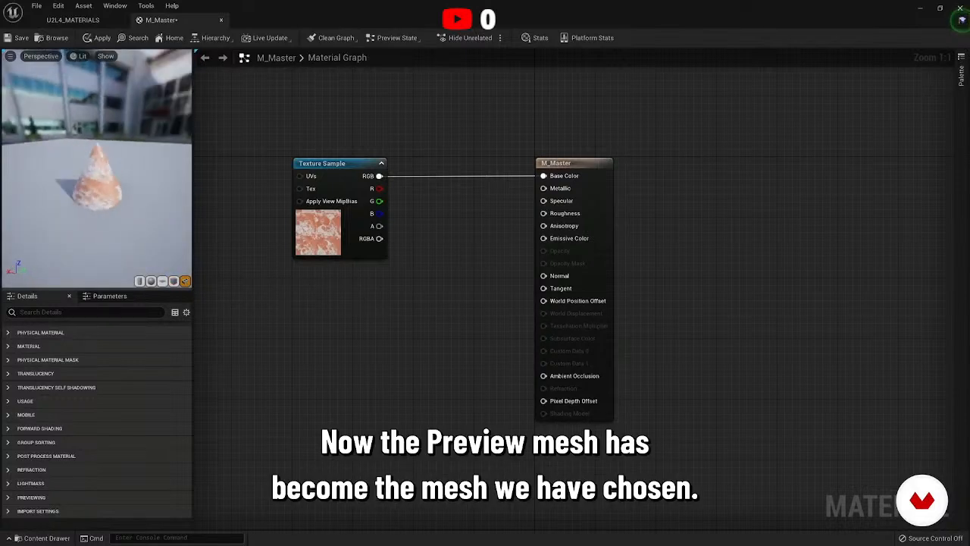
left_click_drag(104, 211, 83, 210)
scroll(104, 211, "up", 5)
right_click_drag(104, 210, 104, 238)
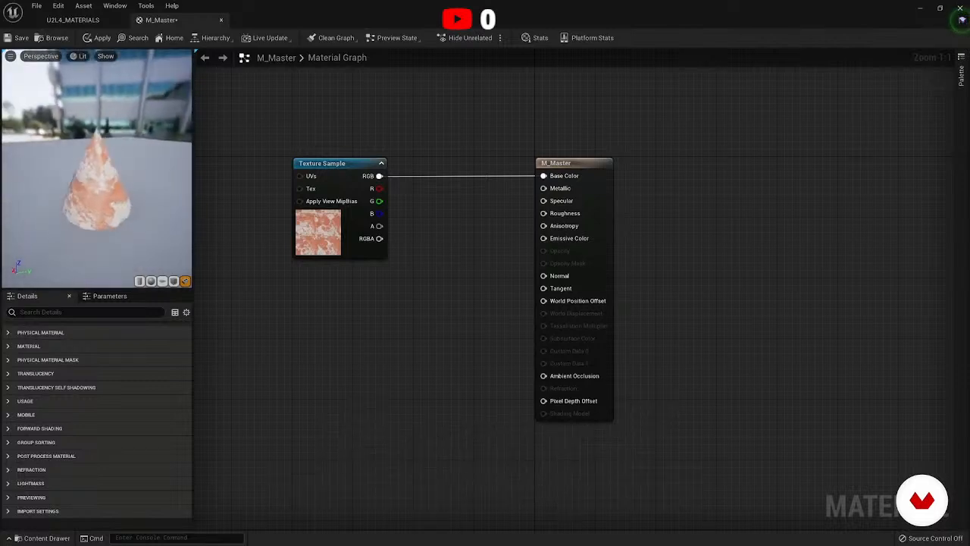
Switch the material's preview mesh back to the sphere and frame it in the preview.
left_click(151, 281)
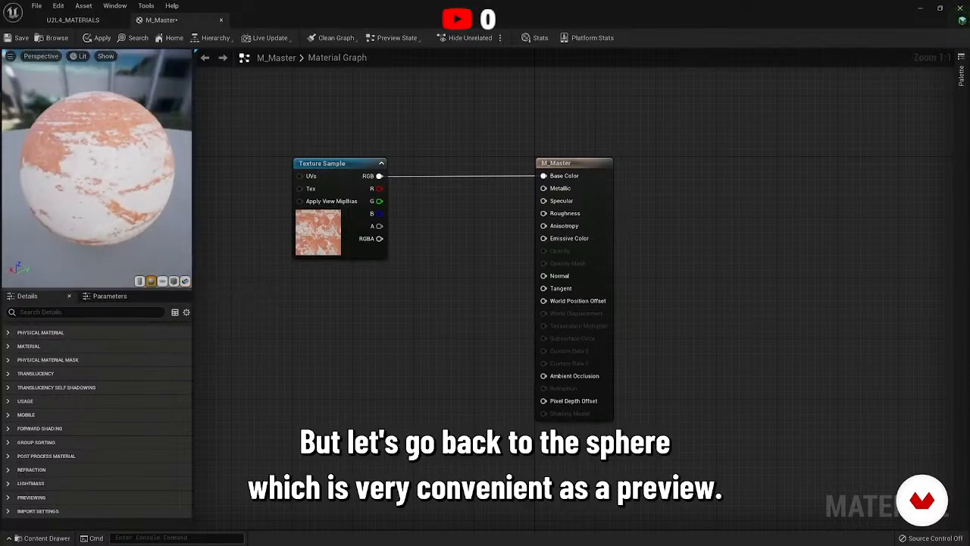
left_click_drag(104, 211, 122, 211)
right_click_drag(104, 211, 103, 227)
mouse_move(104, 210)
left_mouse_down()
mouse_move(117, 220)
mouse_move(102, 216)
left_mouse_up()
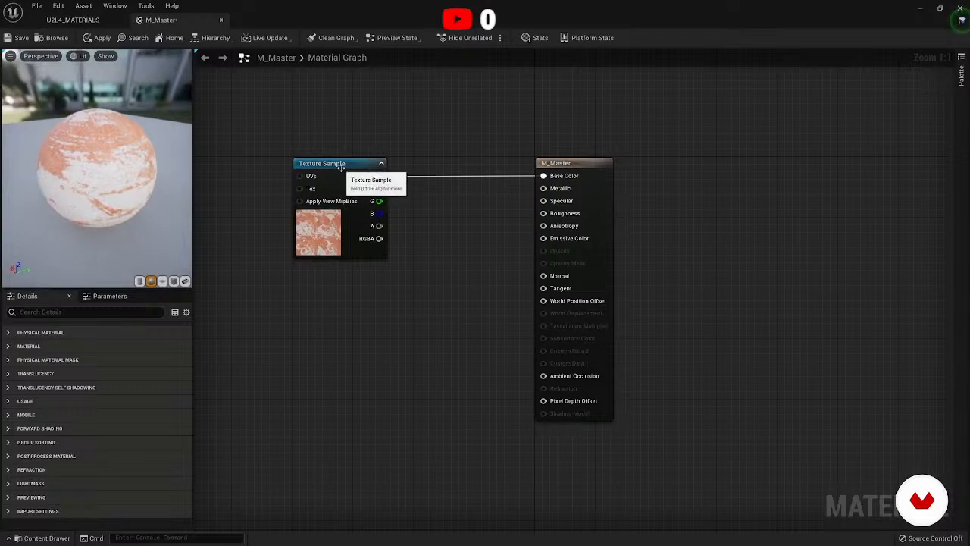
Move the base color Texture Sample node higher in the graph, and check the preview sphere from several angles.
left_click_drag(341, 168, 343, 107)
left_click_drag(117, 165, 132, 181)
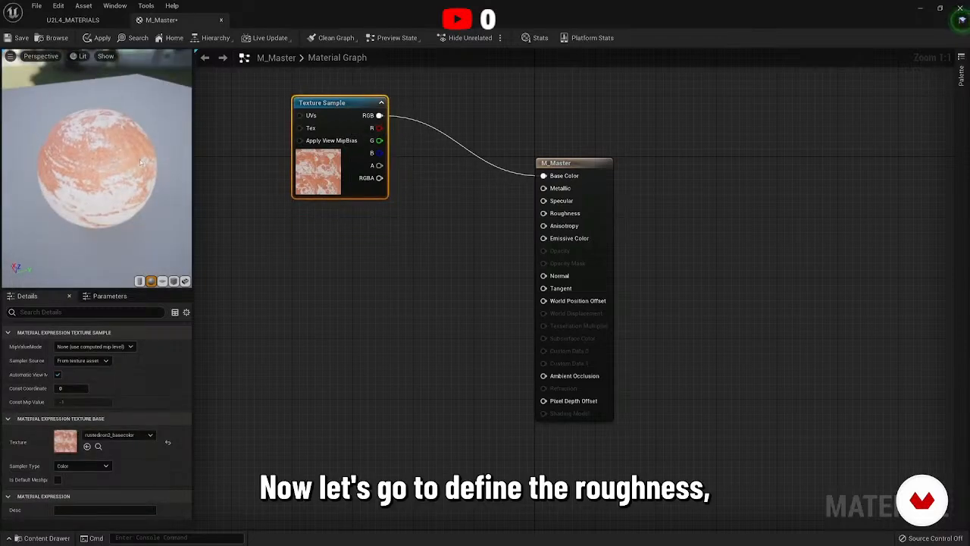
left_click_drag(136, 182, 113, 159)
right_click_drag(114, 159, 114, 137)
left_click_drag(114, 144, 152, 174)
Add the rustediron2_roughness texture from the U2L4_Material Textures folder to the M_Master graph and link its RGB output to Roughness.
left_click(73, 20)
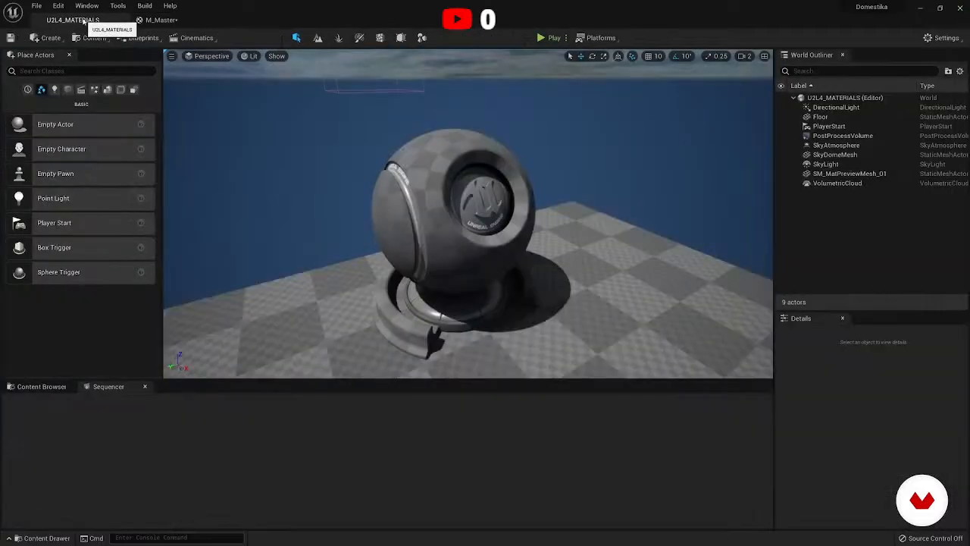
left_click(52, 455)
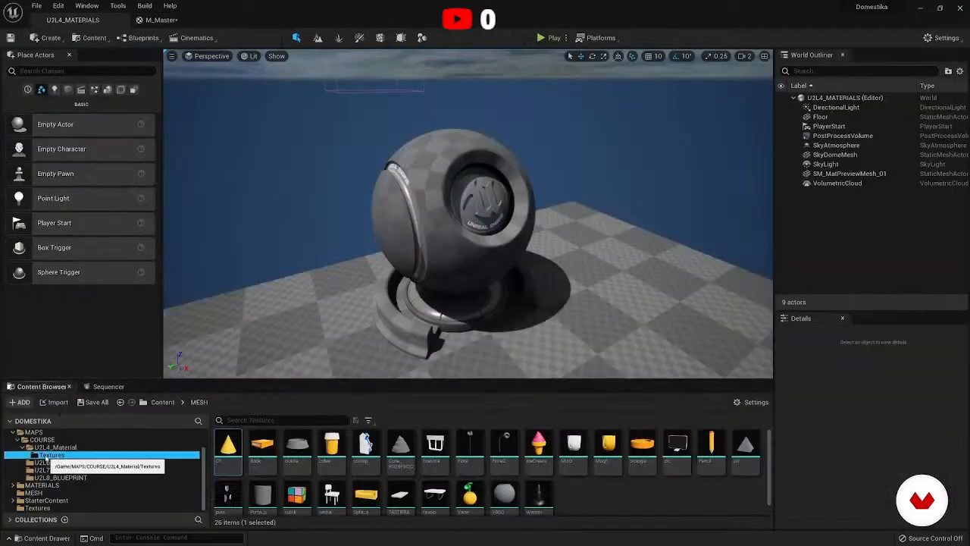
left_click_drag(324, 445, 544, 214)
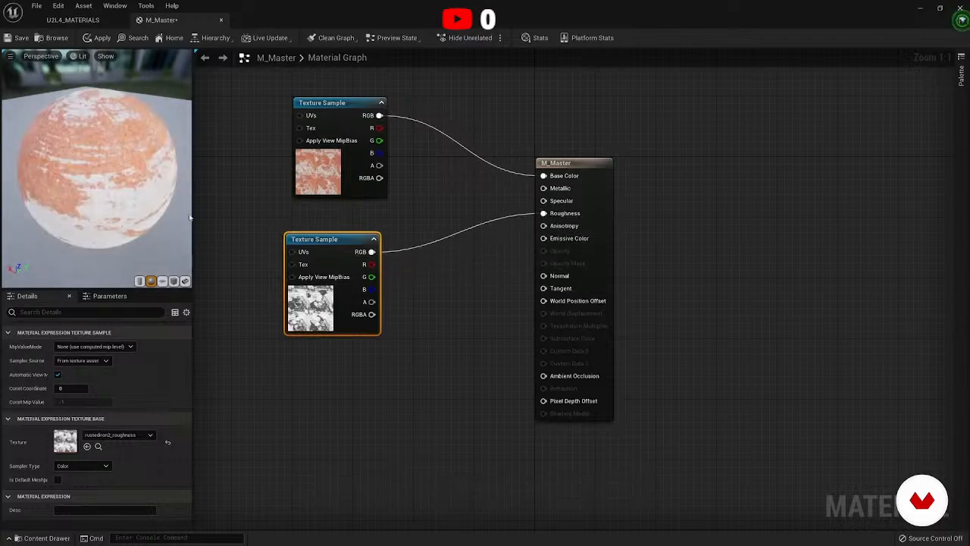
Widen the material preview area and examine the light reflections on the sphere from several angles.
left_click_drag(194, 217, 277, 220)
left_click_drag(167, 243, 182, 141)
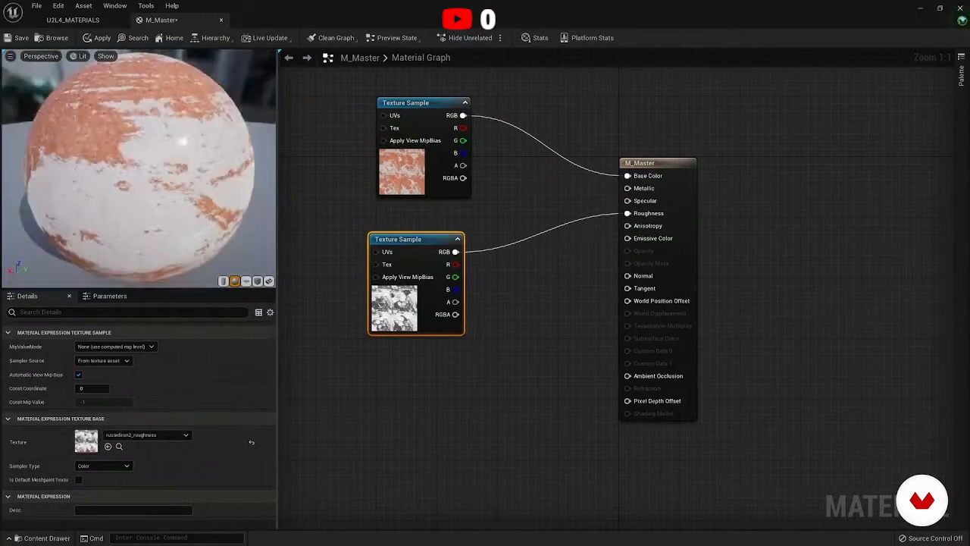
left_click_drag(139, 168, 150, 238)
left_click_drag(135, 197, 191, 227)
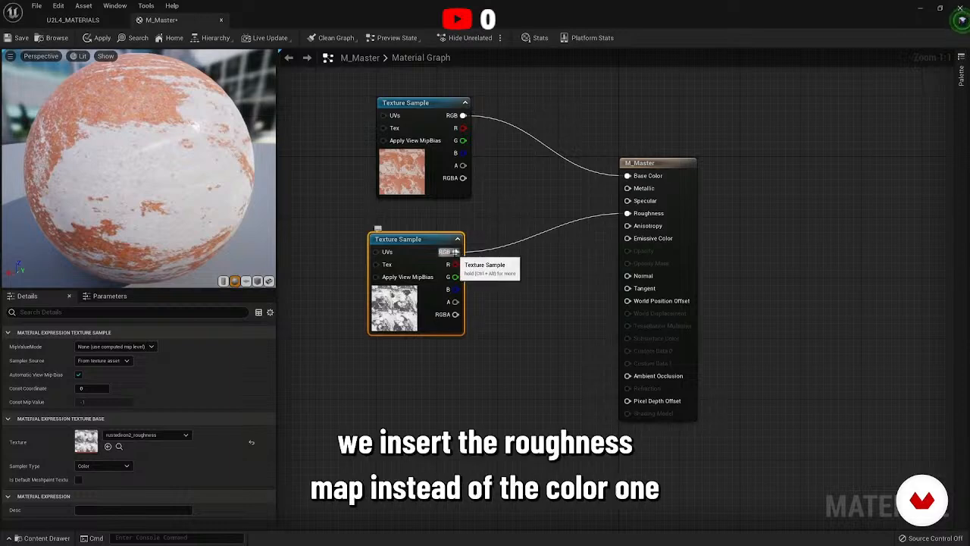
Link the roughness texture's RGB output to Base Color to inspect the map on the sphere, and reconnect the base color texture.
left_click_drag(456, 252, 627, 176)
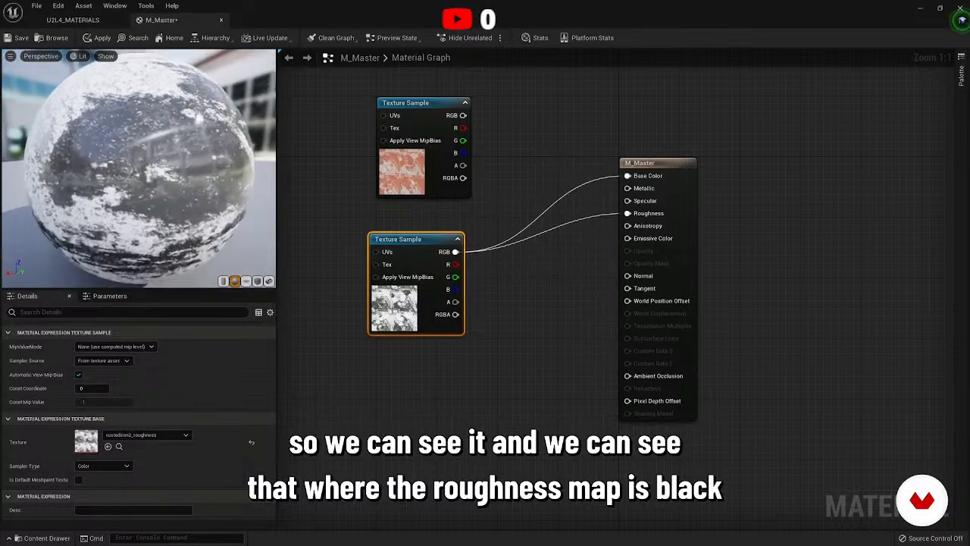
left_click_drag(138, 152, 208, 218)
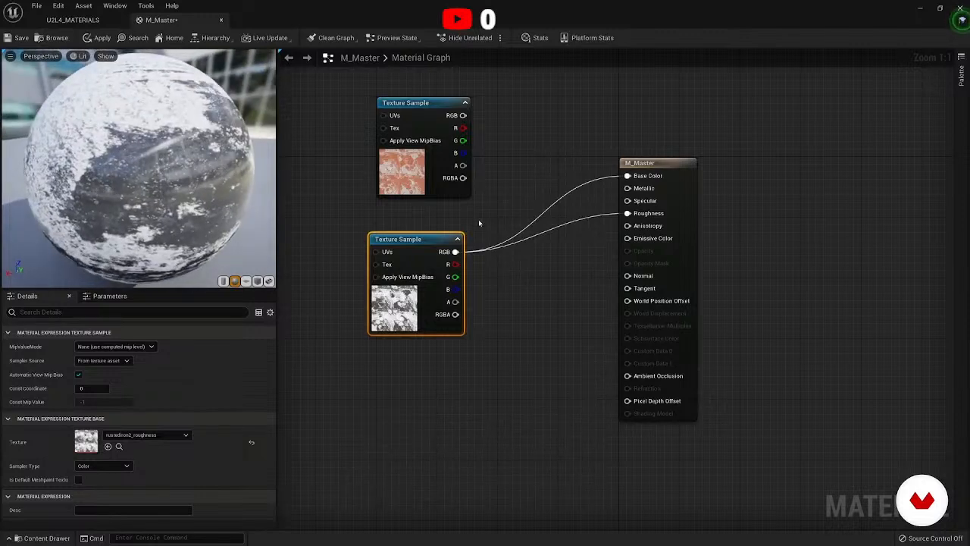
left_click_drag(463, 115, 628, 175)
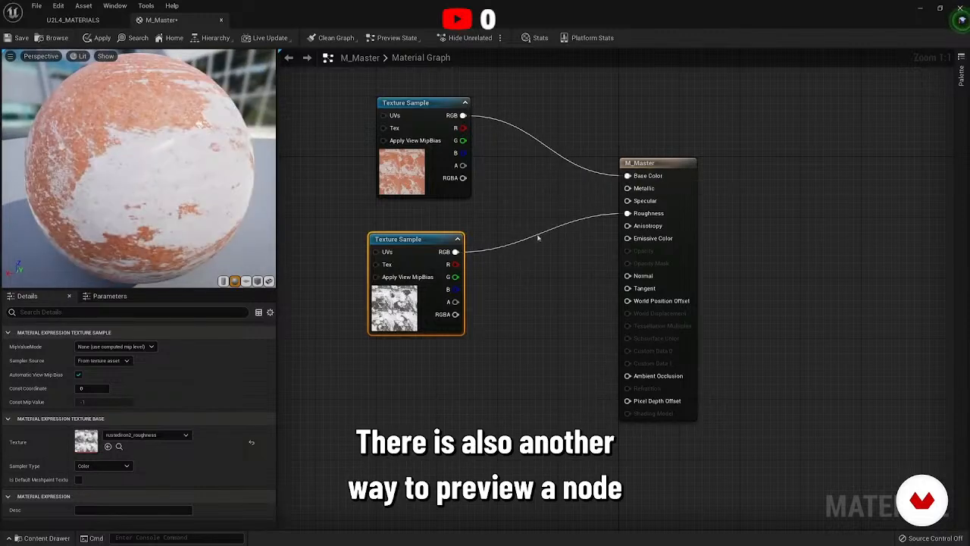
Preview the roughness Texture Sample node alone on the sphere, examine it from another angle, and stop previewing the node.
right_click(423, 243)
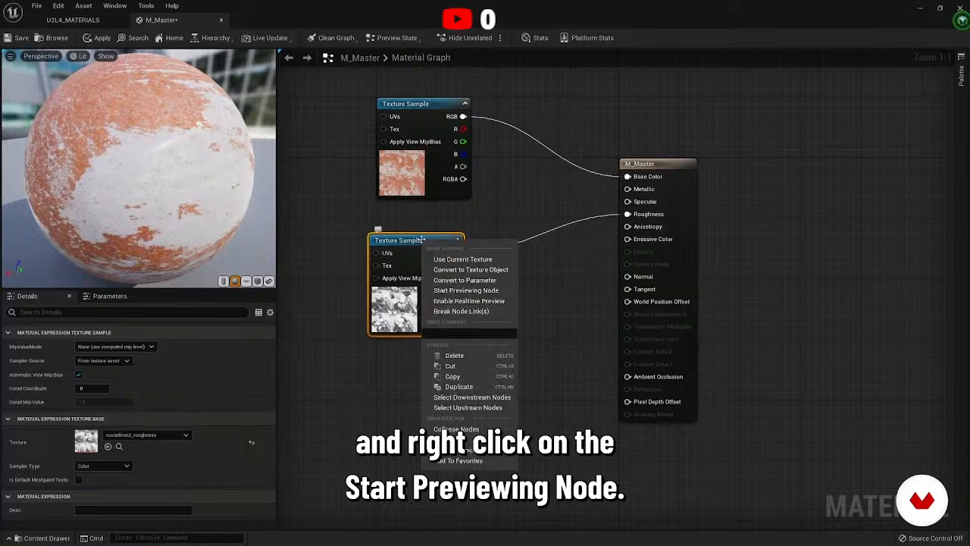
left_click(474, 291)
left_click_drag(178, 182, 113, 182)
right_click(431, 242)
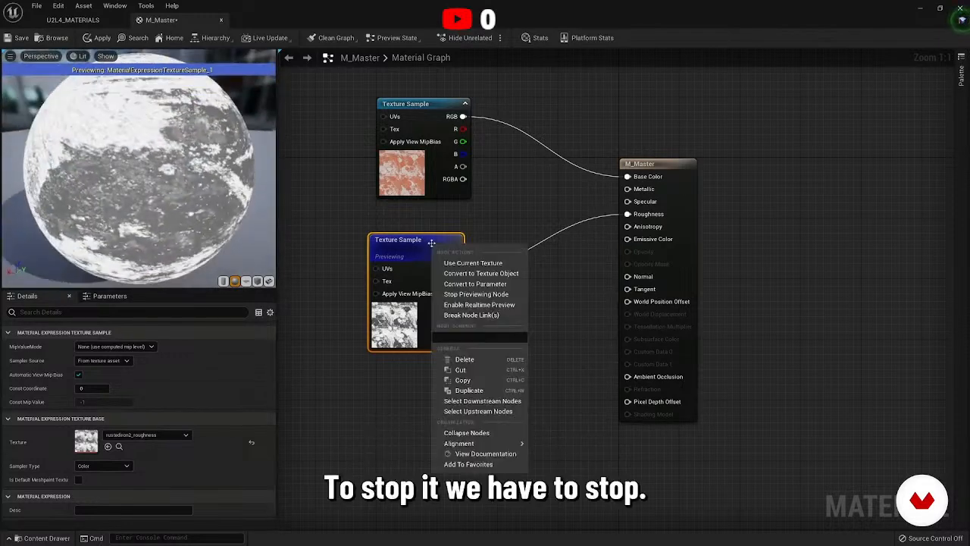
left_click(475, 294)
Move the roughness node lower, add the rustediron2_metallic texture between the two Texture Samples, and link its RGB output to Metallic.
left_click_drag(400, 242, 416, 348)
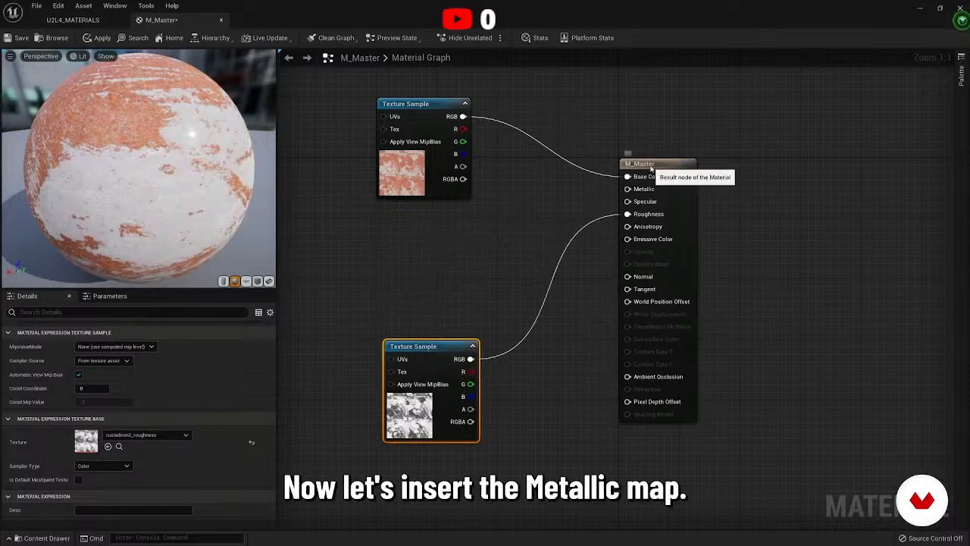
left_click_drag(629, 188, 629, 196)
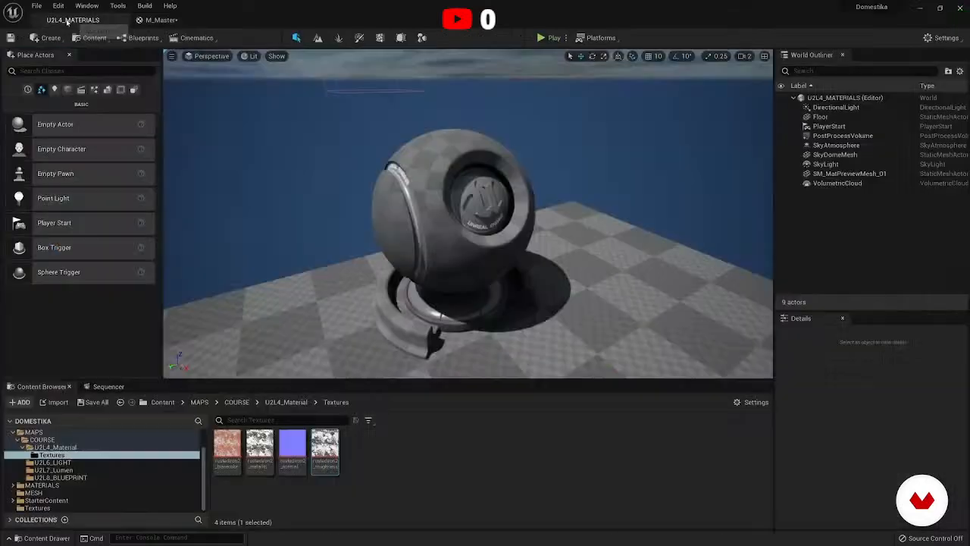
left_click_drag(259, 448, 629, 196)
left_click_drag(397, 217, 406, 218)
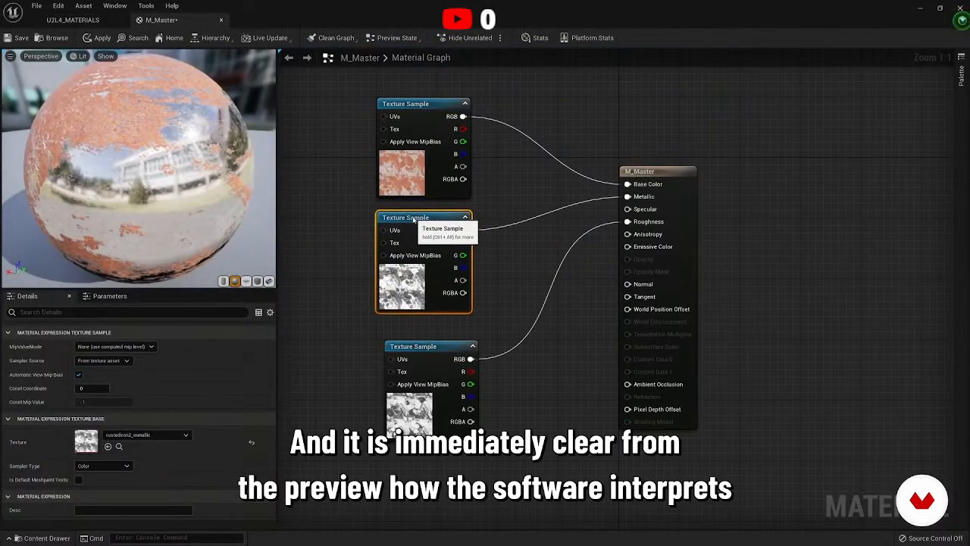
Examine the metallic reflections on the sphere from several angles, and start previewing the metallic Texture Sample node on its own.
left_click_drag(158, 175, 221, 145)
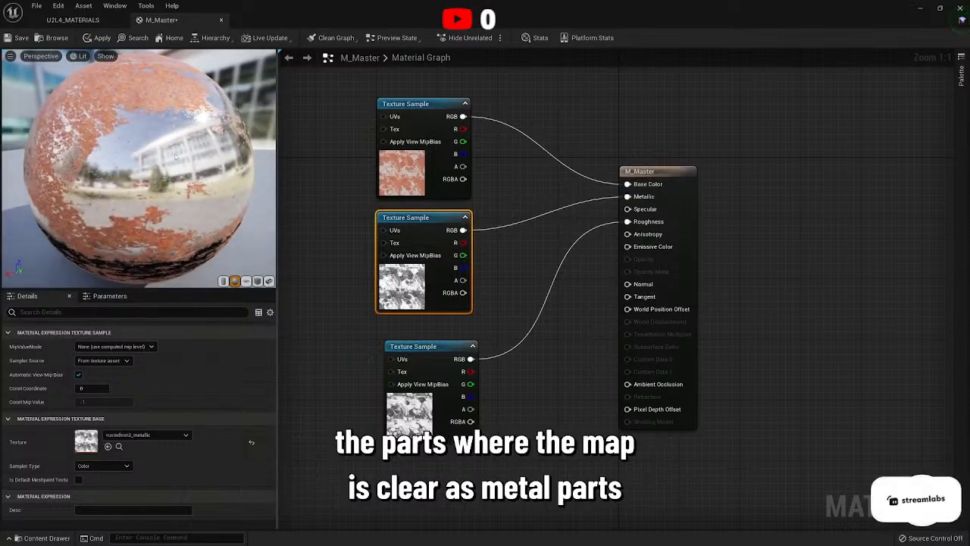
left_click_drag(178, 156, 204, 152)
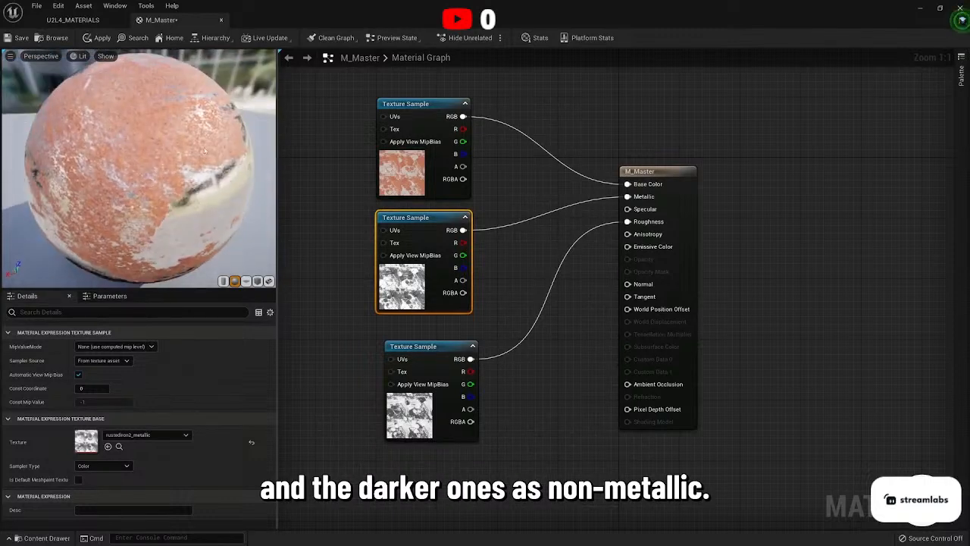
right_click(451, 218)
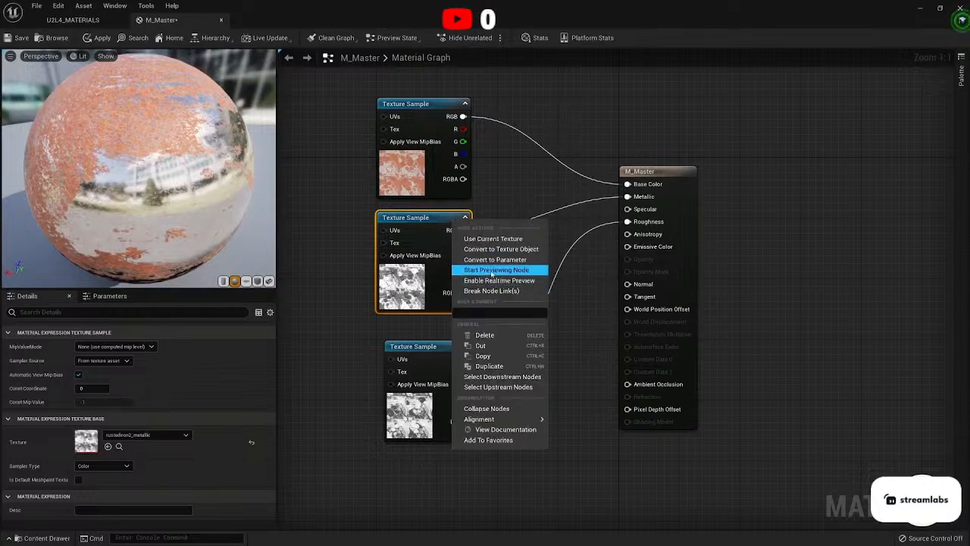
left_click(494, 270)
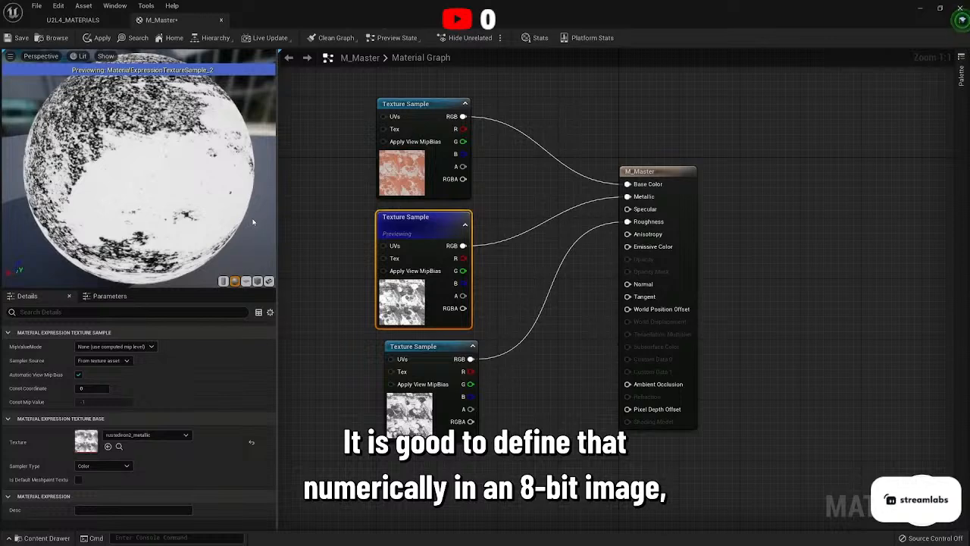
Line up the roughness Texture Sample node with the metallic one, and switch the node preview to the roughness map to inspect it.
mouse_move(436, 354)
left_mouse_down()
mouse_move(428, 348)
mouse_move(429, 363)
left_mouse_up()
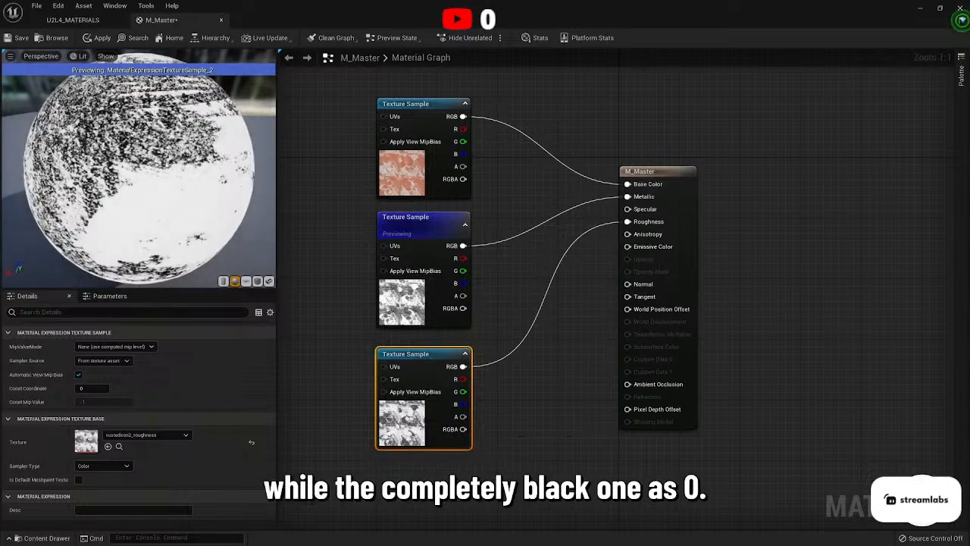
right_click(445, 120)
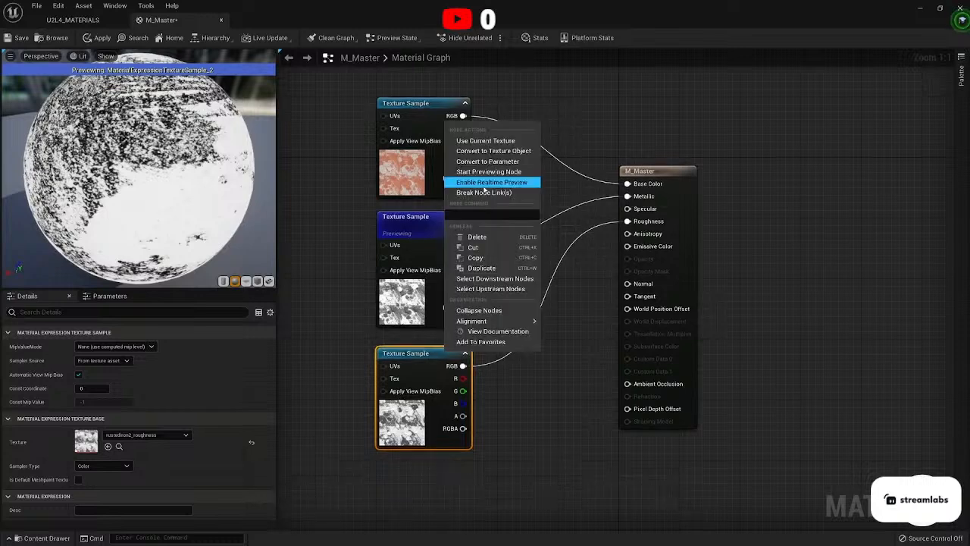
left_click(494, 177)
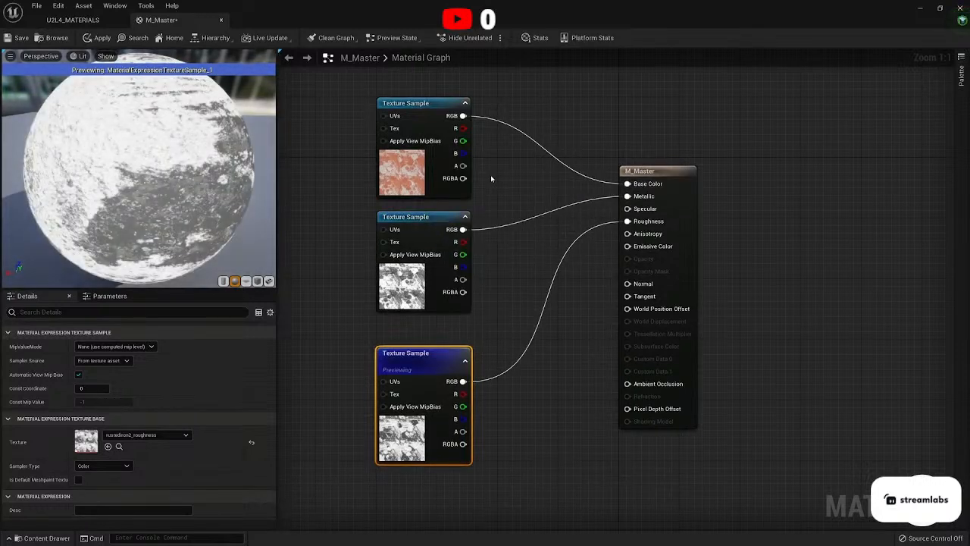
left_click_drag(220, 180, 204, 177)
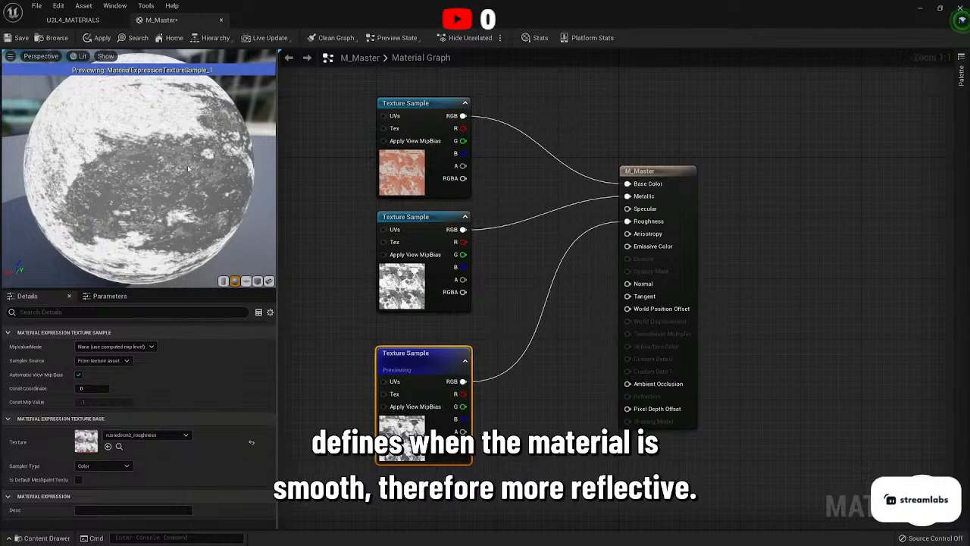
Stop previewing the roughness Texture Sample node and align it directly beneath the metallic node in the graph.
right_click_drag(419, 356, 416, 357)
left_click_drag(412, 359, 405, 335)
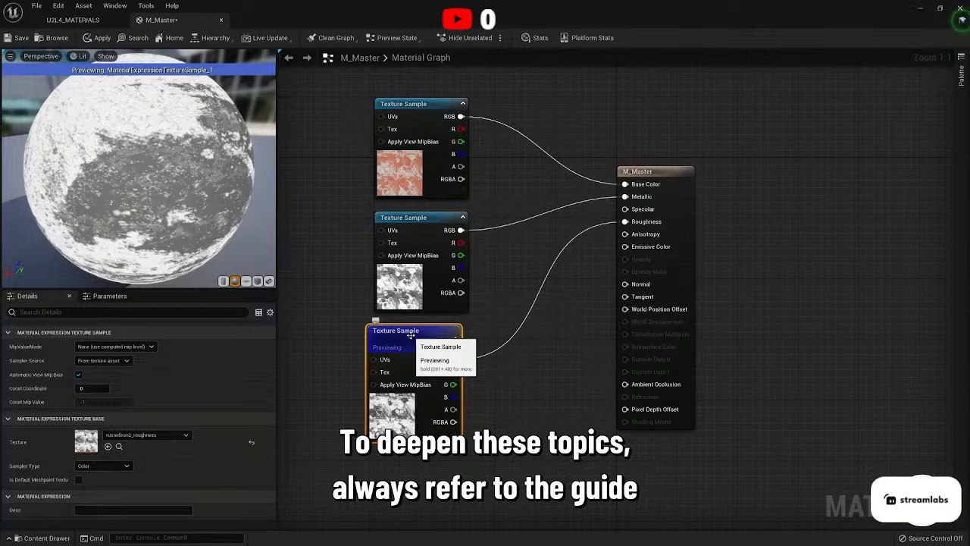
right_click(417, 330)
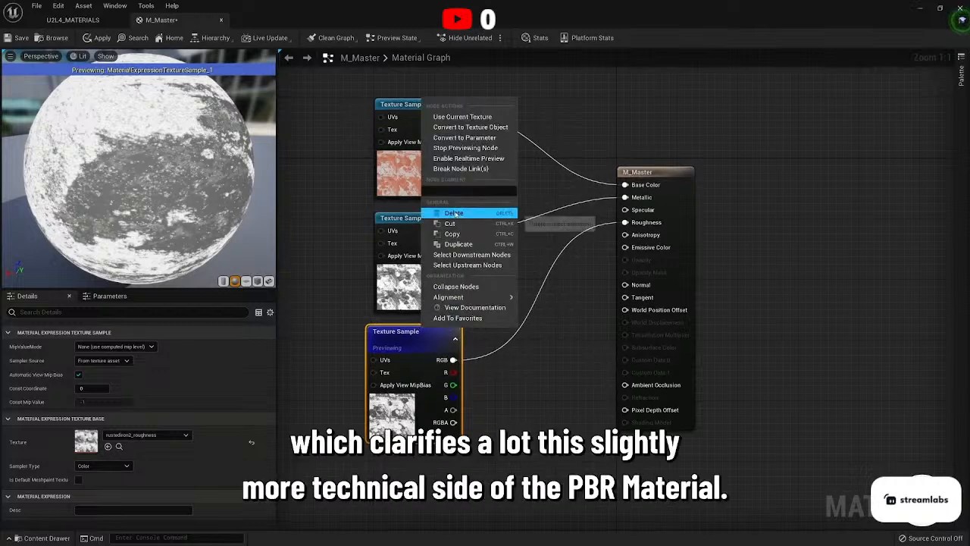
left_click(465, 148)
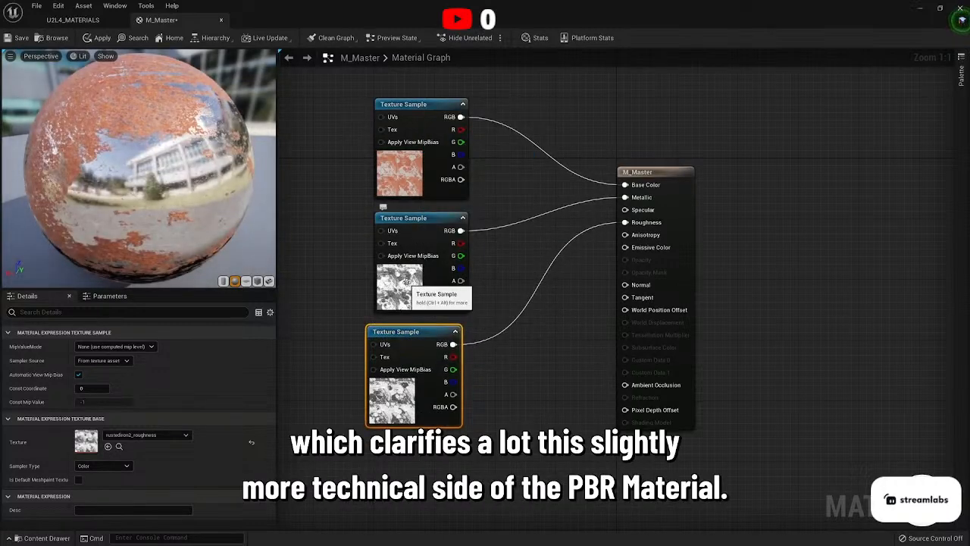
left_click_drag(397, 332, 407, 332)
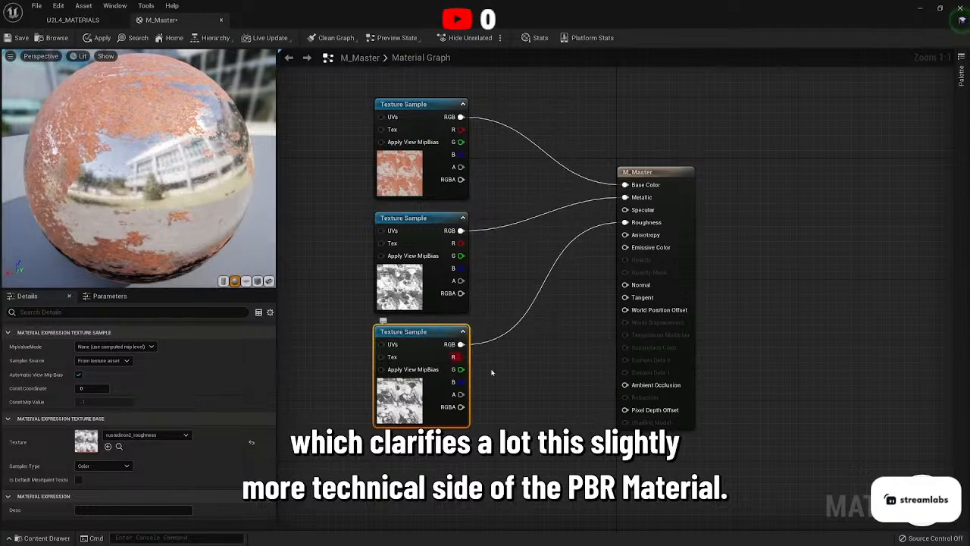
right_click_drag(535, 394, 534, 371)
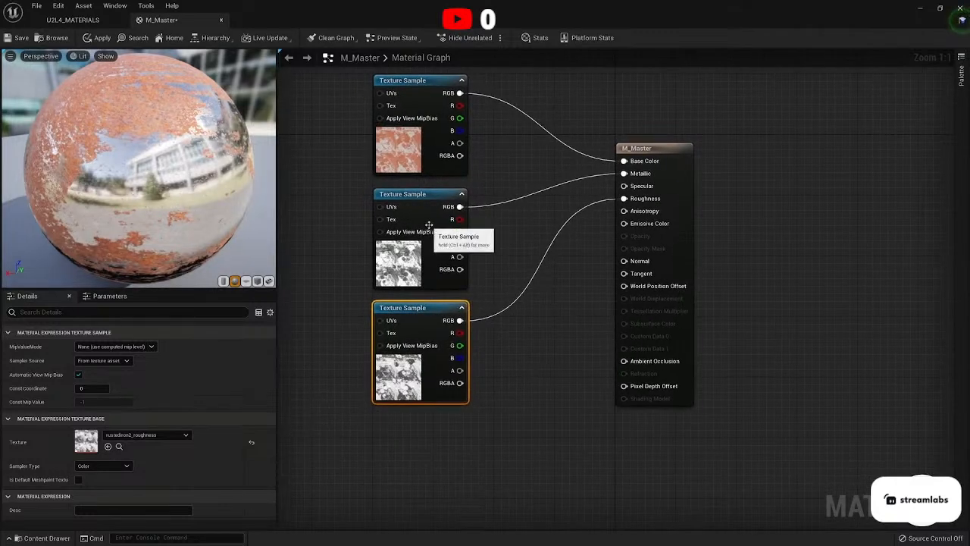
left_click_drag(655, 155, 668, 156)
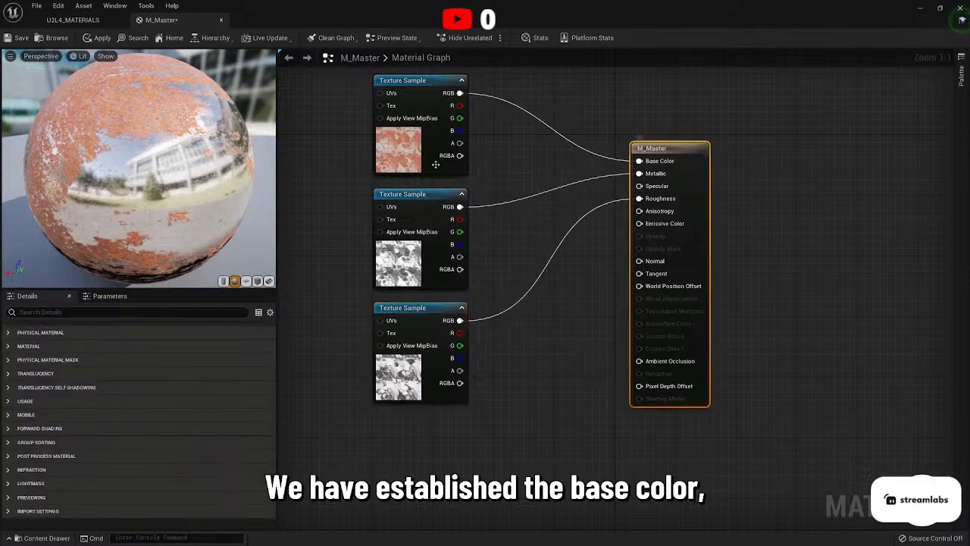
left_click_drag(198, 166, 83, 163)
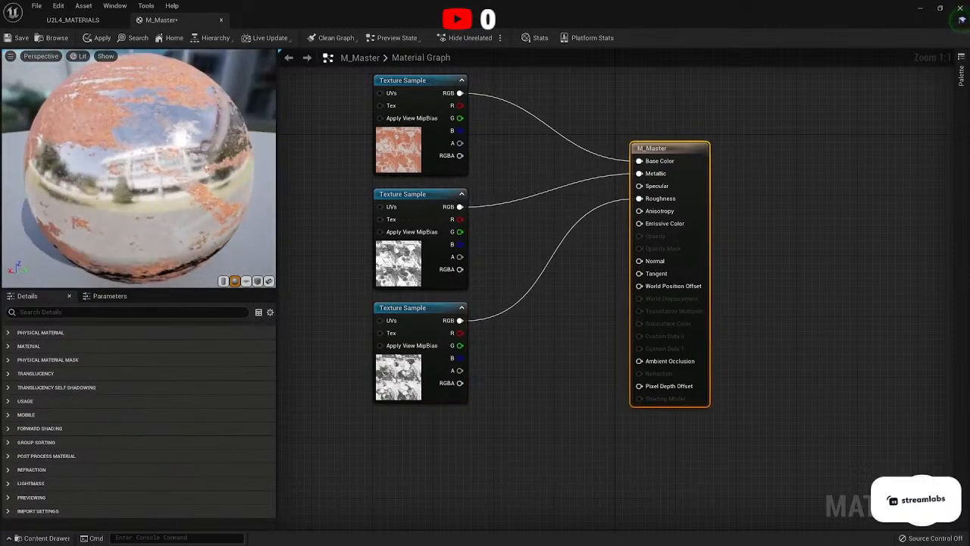
left_click(421, 195)
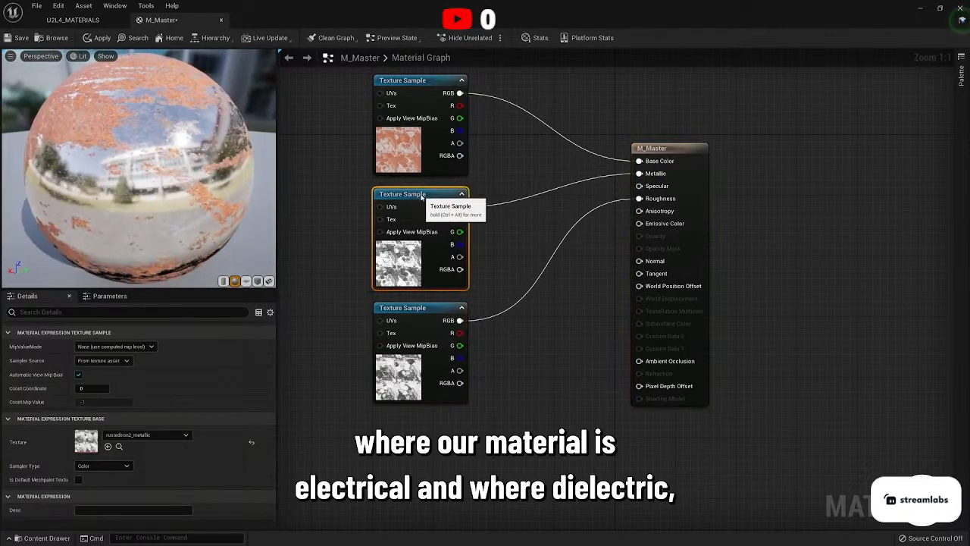
mouse_move(187, 197)
left_mouse_down()
mouse_move(258, 177)
mouse_move(171, 199)
left_mouse_up()
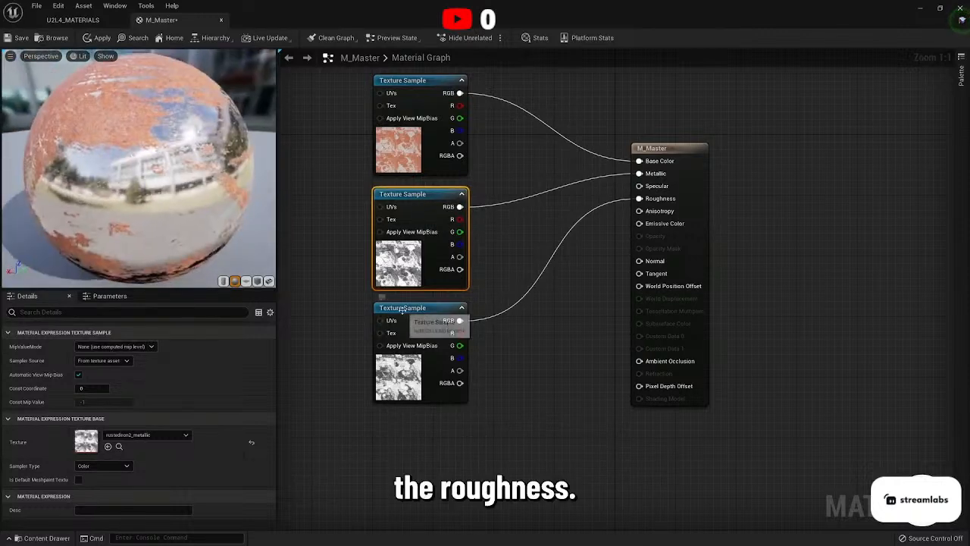
left_click_drag(401, 310, 394, 309)
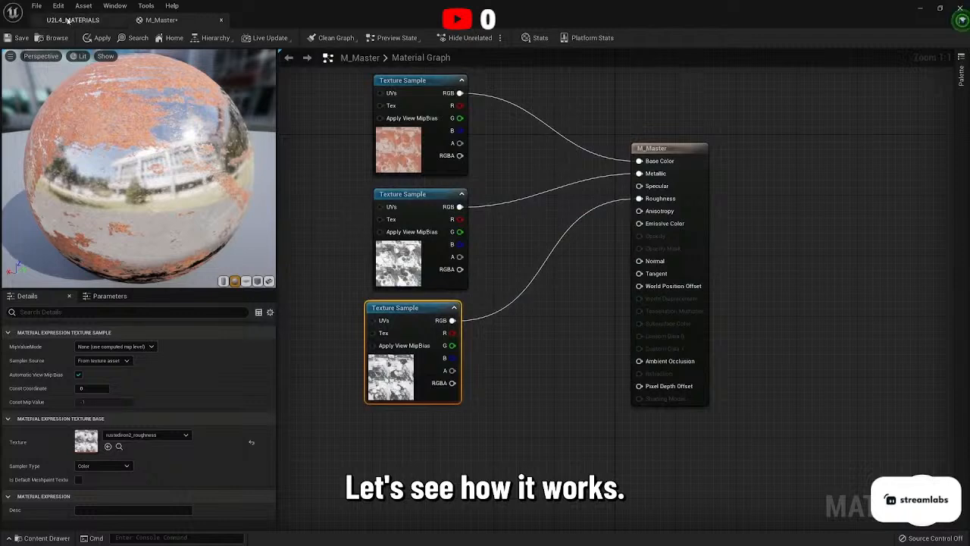
Add the rustediron2_normal texture to the material graph, connect its RGB output to the Normal input, and check the preview sphere's surface up close.
left_click(70, 19)
left_click_drag(295, 462, 639, 260)
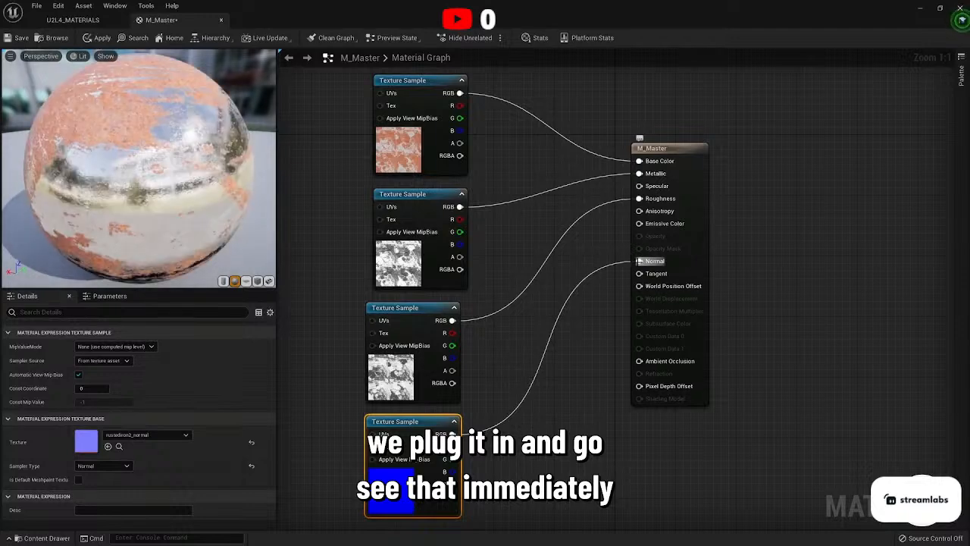
scroll(169, 166, "up", 6)
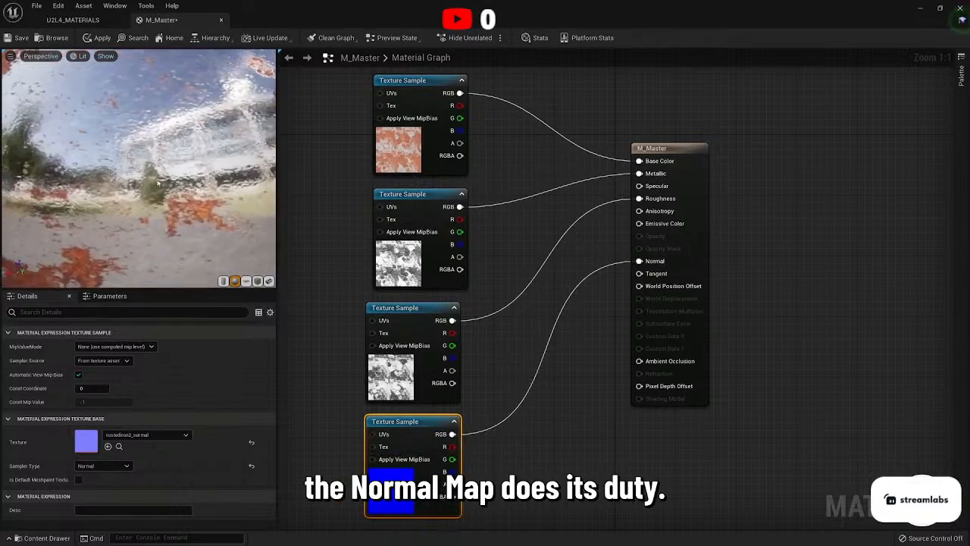
left_click_drag(165, 131, 161, 179)
mouse_move(139, 168)
left_mouse_down()
mouse_move(179, 250)
mouse_move(168, 152)
mouse_move(182, 144)
mouse_move(156, 161)
left_mouse_up()
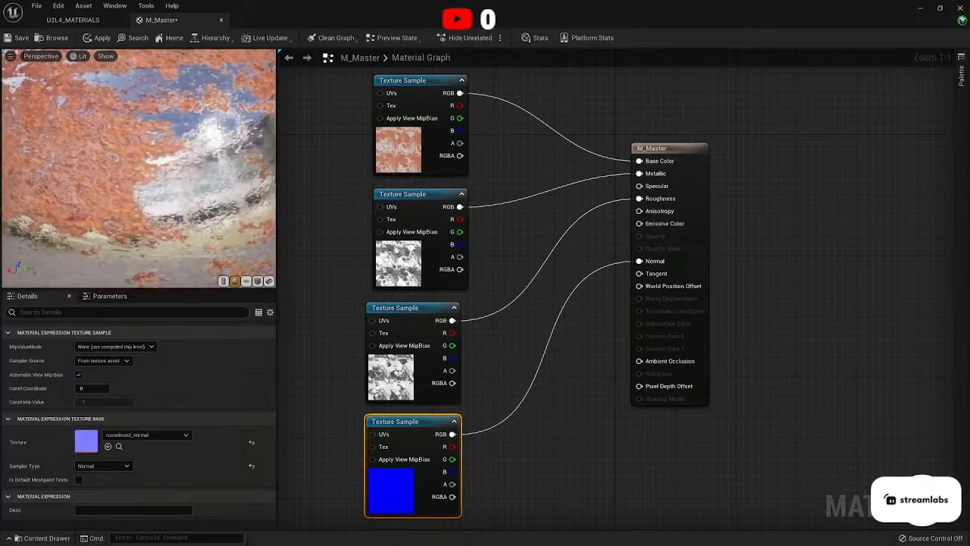
left_click_drag(220, 148, 148, 168)
scroll(137, 163, "down", 6)
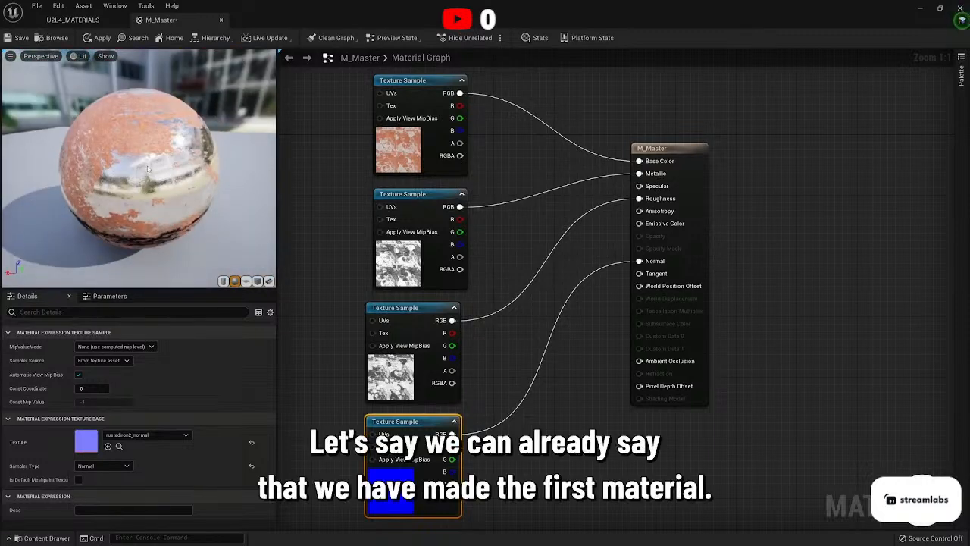
Move the M_Master result node farther from the texture samples and shift the metallic texture sample slightly away from it.
left_click_drag(661, 149, 707, 150)
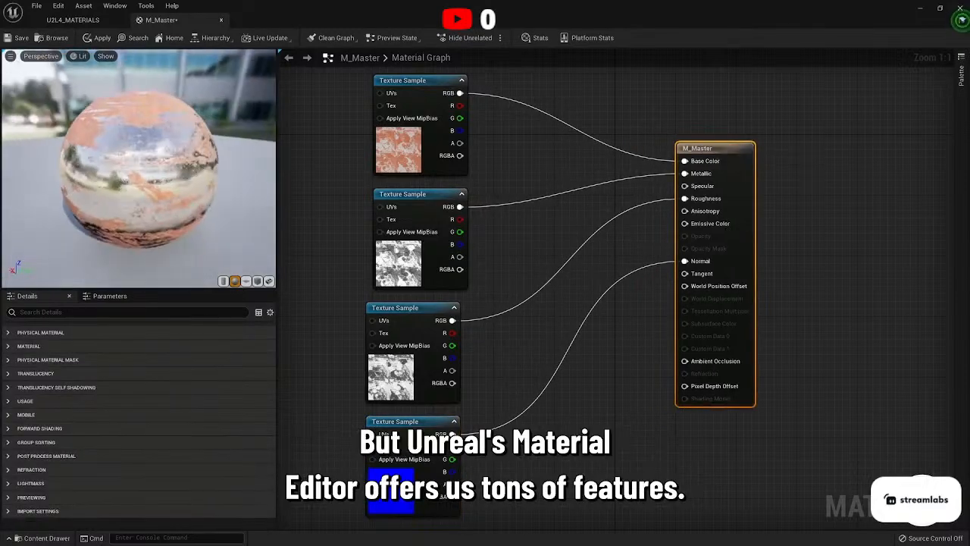
scroll(523, 247, "down", 2)
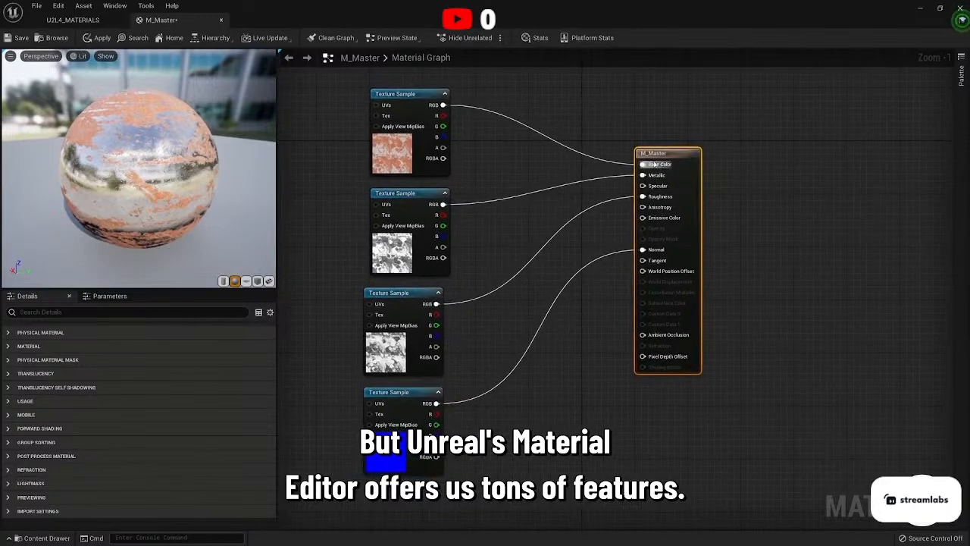
left_click_drag(644, 151, 712, 151)
left_click_drag(425, 202, 410, 202)
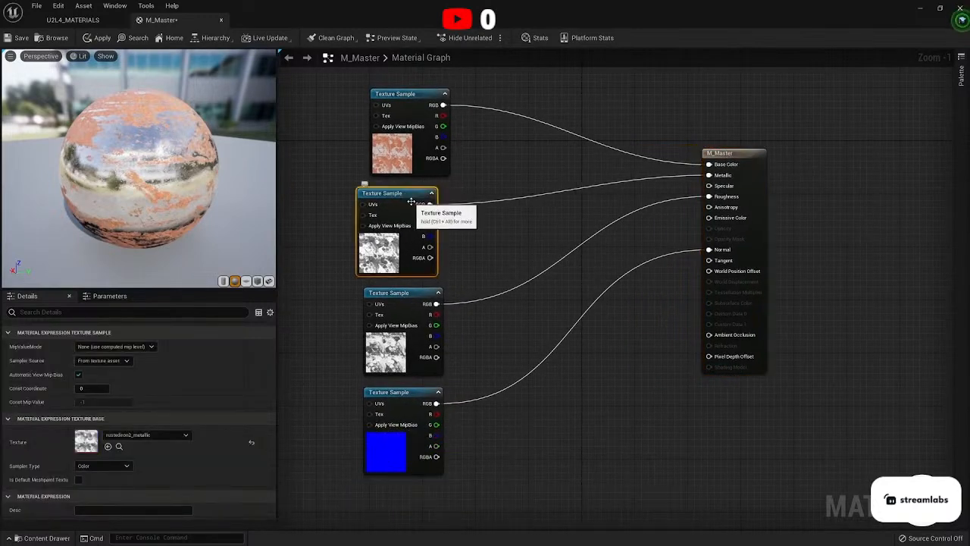
left_click(537, 182)
Promote M_Master's Specular input to a parameter and place its node between the texture samples and the result node.
mouse_move(725, 188)
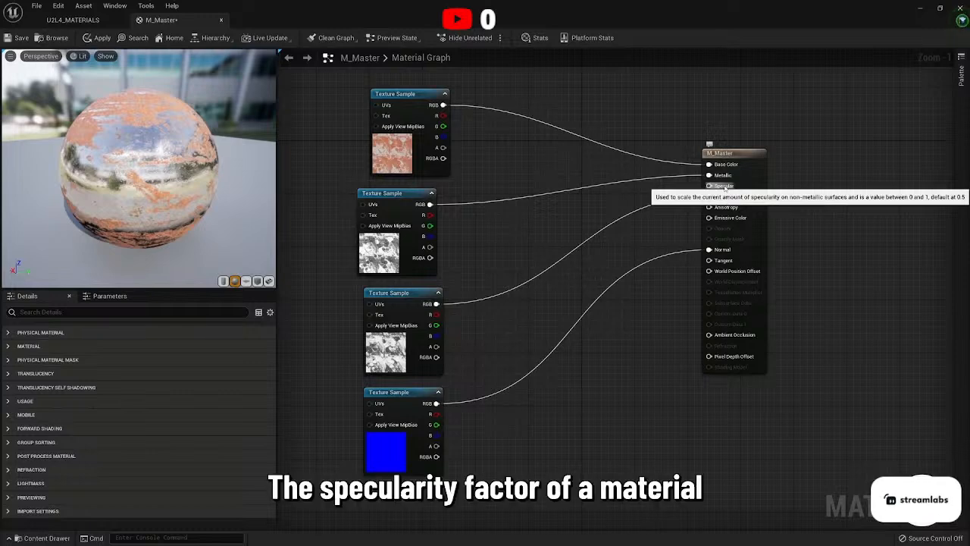
left_click_drag(723, 156, 704, 156)
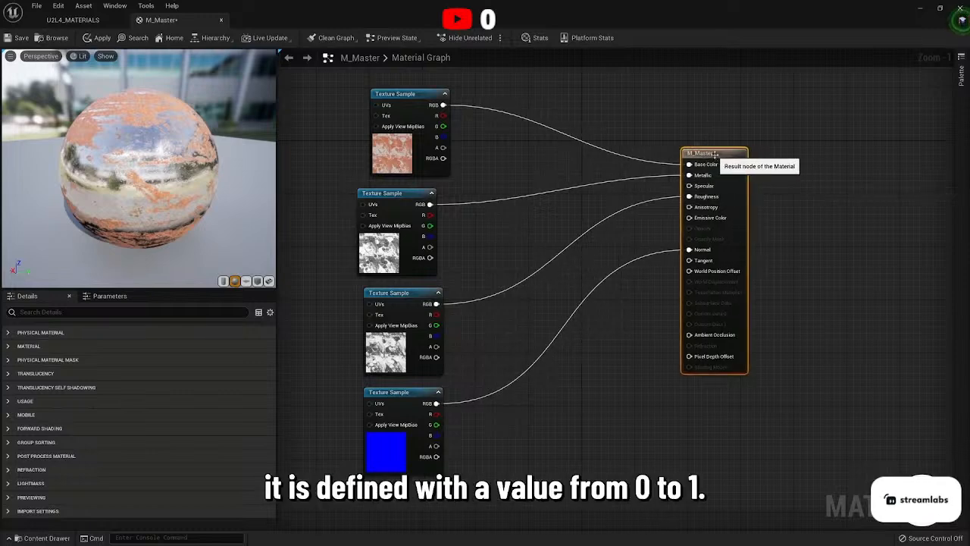
right_click(690, 186)
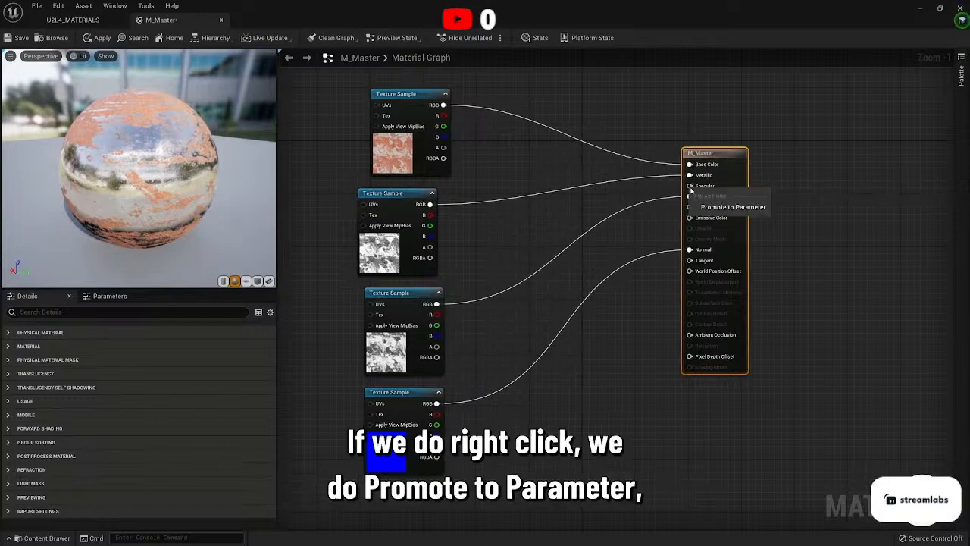
left_click(716, 206)
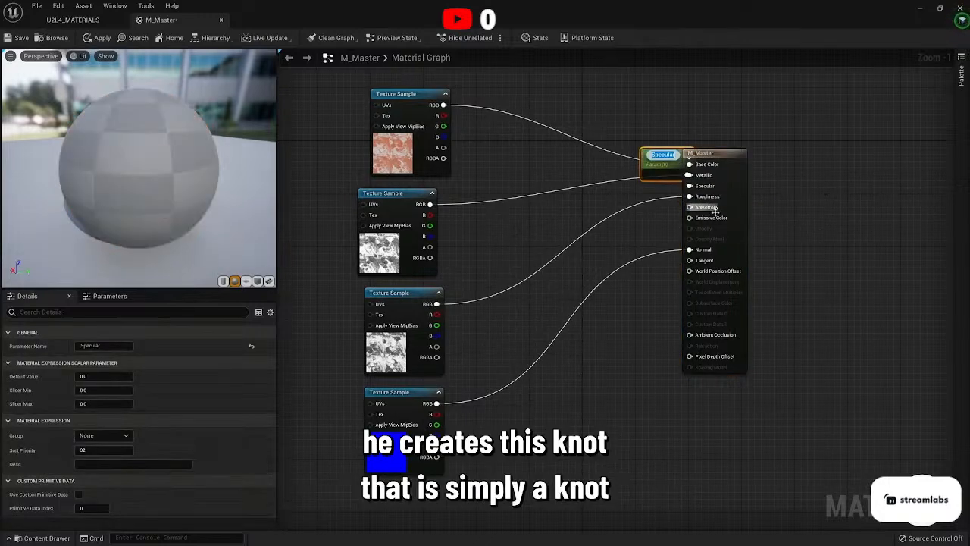
left_click_drag(608, 184, 562, 199)
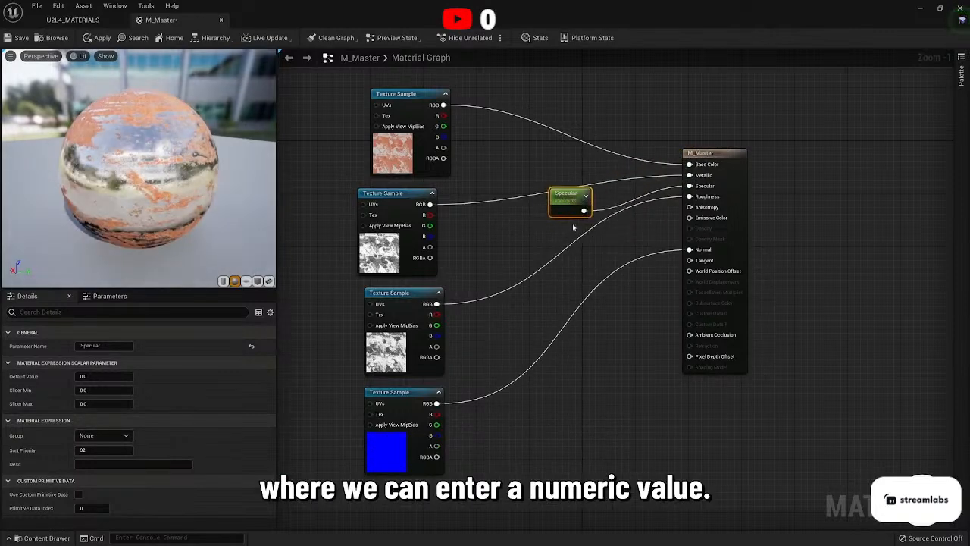
Set the Specular parameter's default value to 0.5 and move its node closer to the metallic texture sample.
left_click(89, 376)
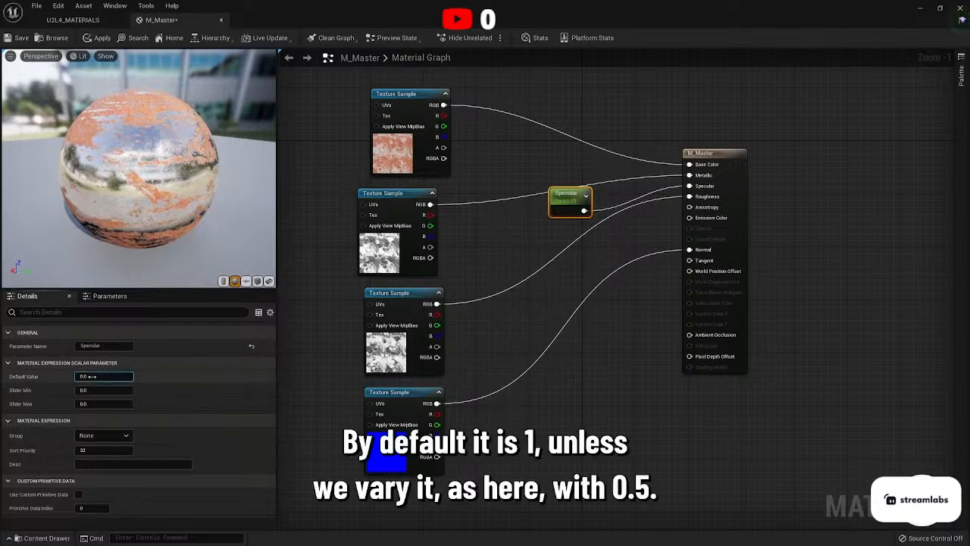
type("0.")
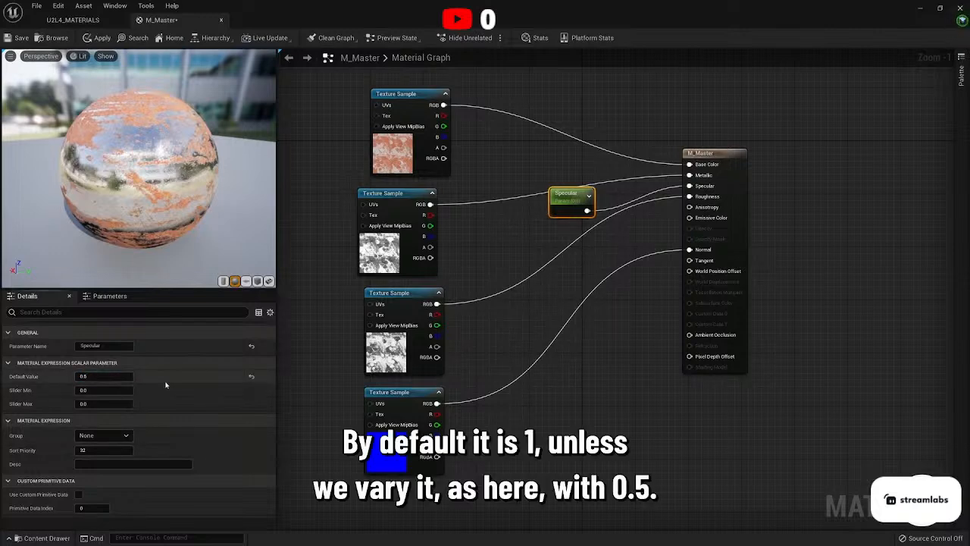
key("Return")
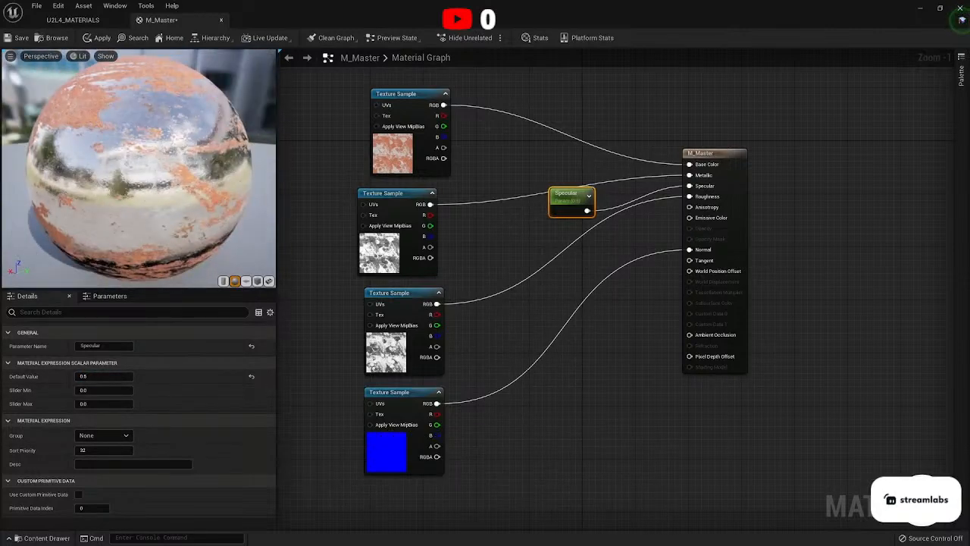
left_click_drag(570, 194, 511, 220)
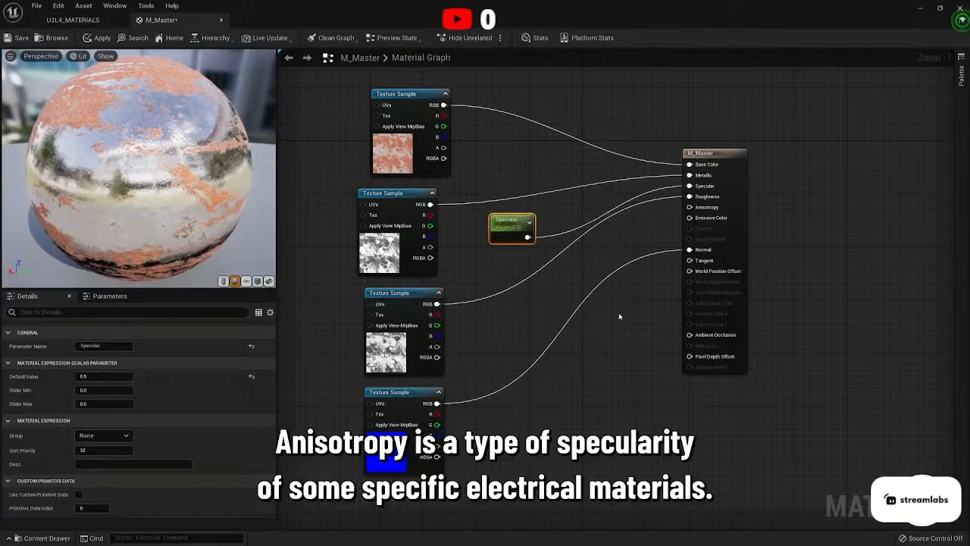
Try feeding the base color texture's RGB output into M_Master's Emissive Color input, and break that link again after checking the preview.
mouse_move(714, 207)
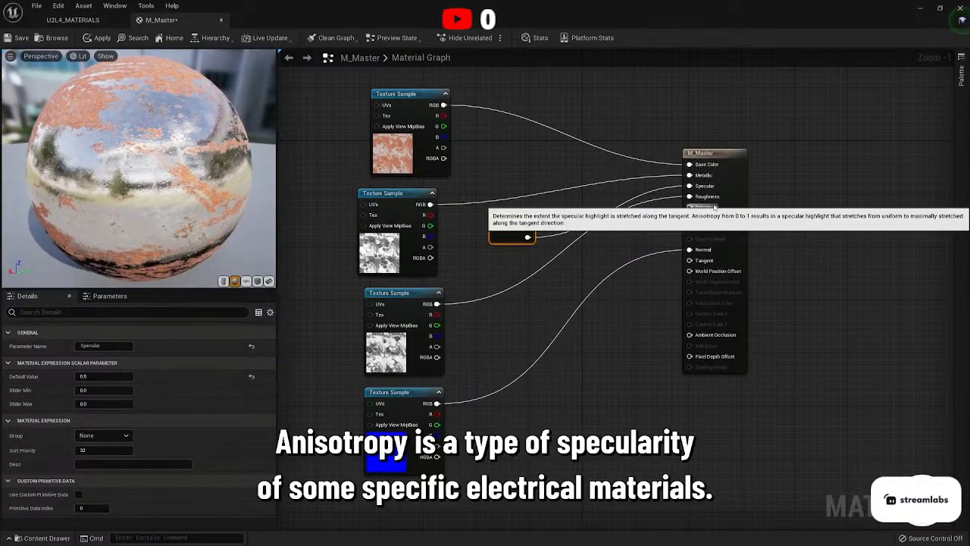
left_click(733, 156)
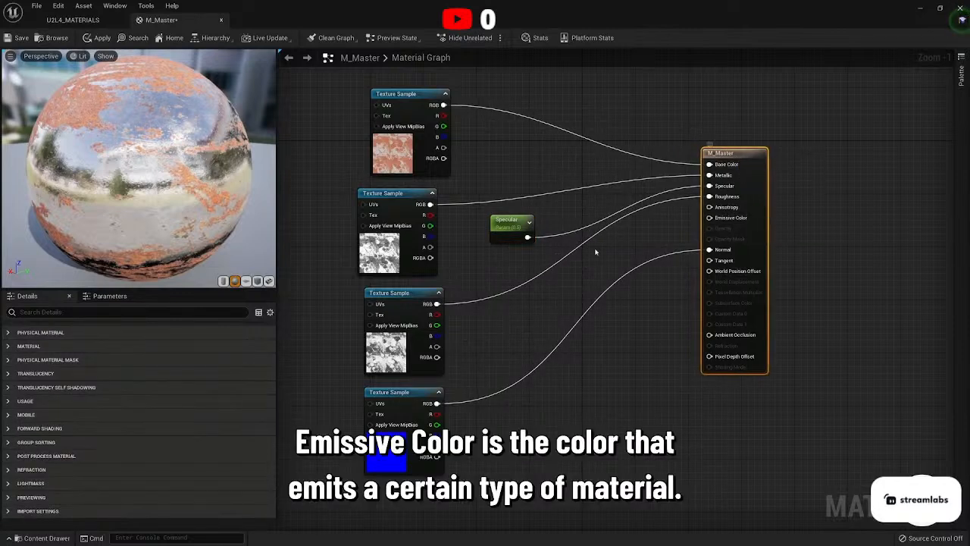
left_click_drag(225, 215, 246, 218)
scroll(225, 214, "down", 3)
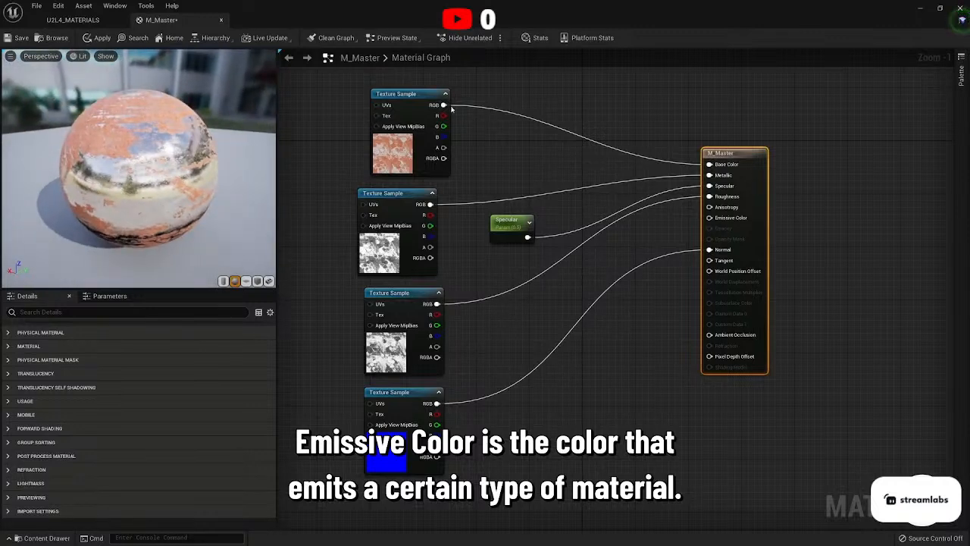
left_click_drag(451, 109, 711, 219)
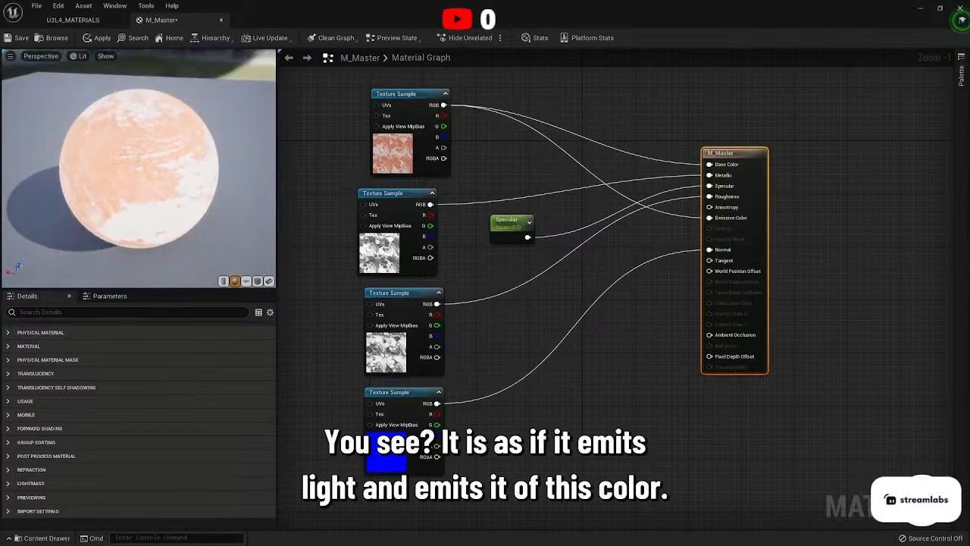
left_click(396, 98)
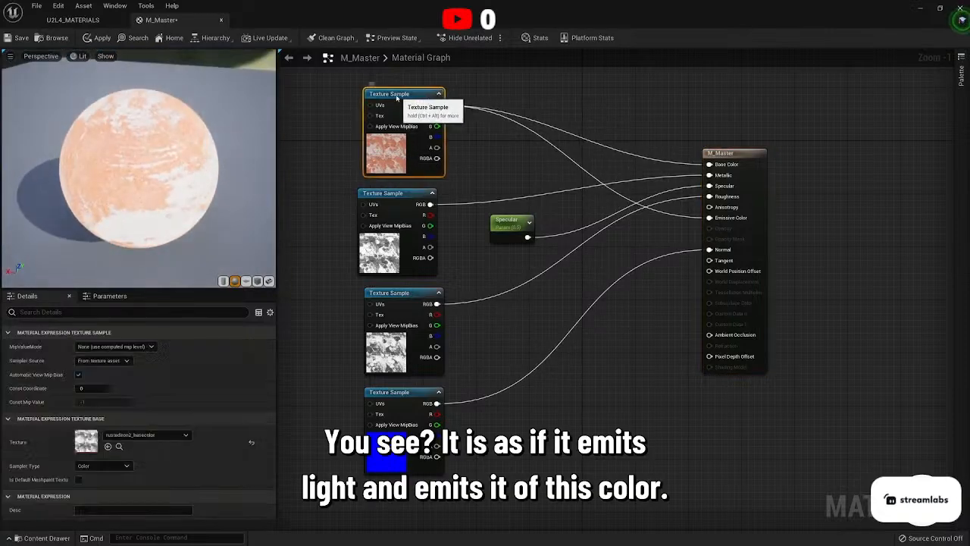
left_click_drag(396, 98, 389, 98)
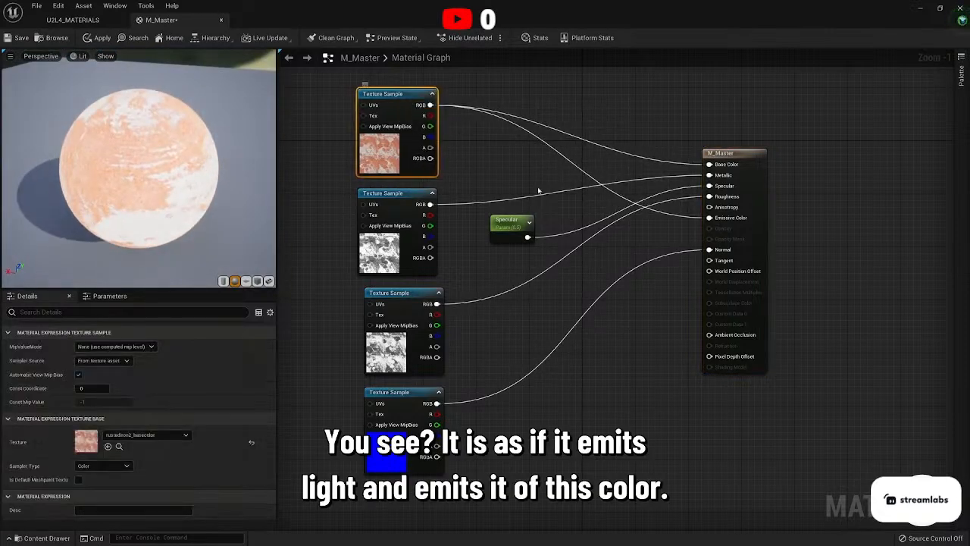
left_click(684, 221, "alt")
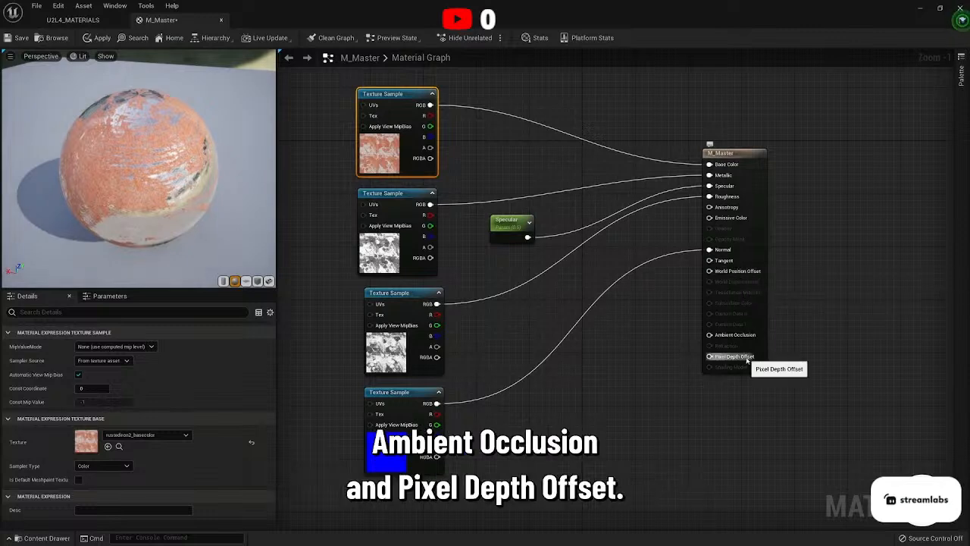
mouse_move(729, 158)
left_mouse_down()
mouse_move(741, 160)
mouse_move(721, 166)
left_mouse_up()
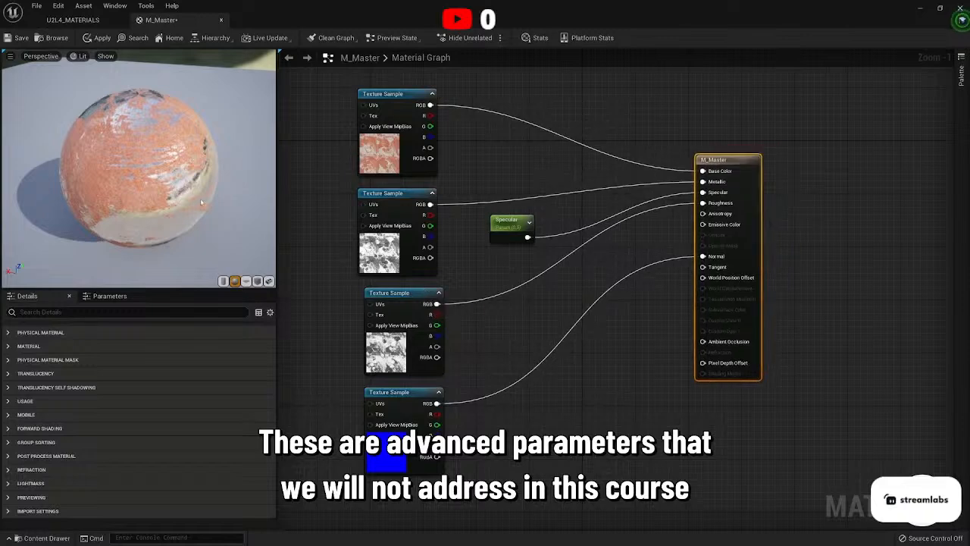
left_click_drag(151, 170, 53, 173)
scroll(139, 168, "up", 3)
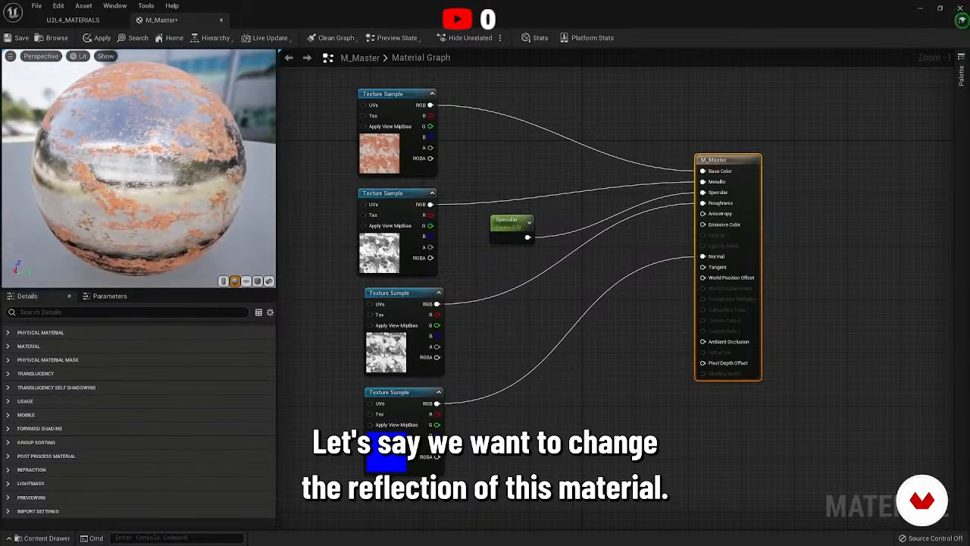
left_click_drag(139, 168, 167, 164)
scroll(139, 168, "down", 3)
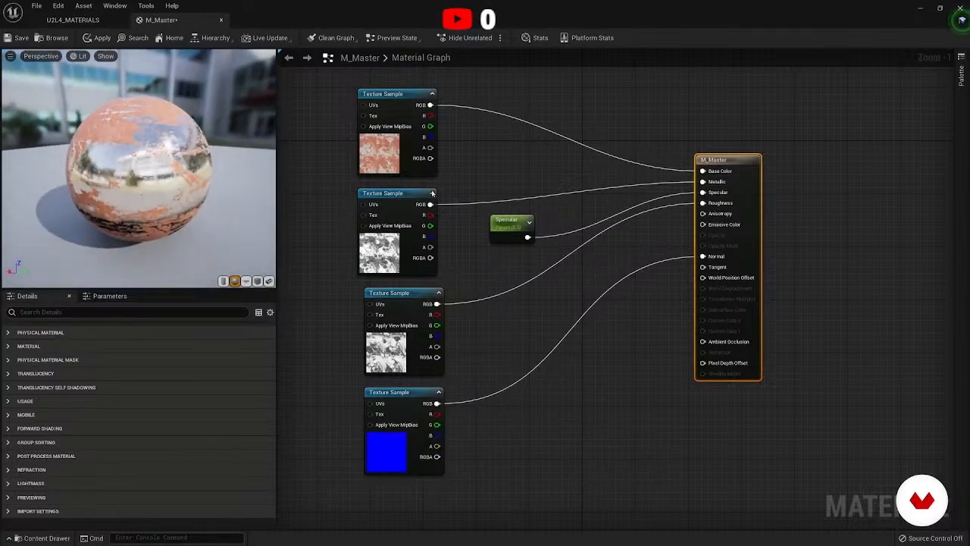
right_click(593, 107)
type("lerp")
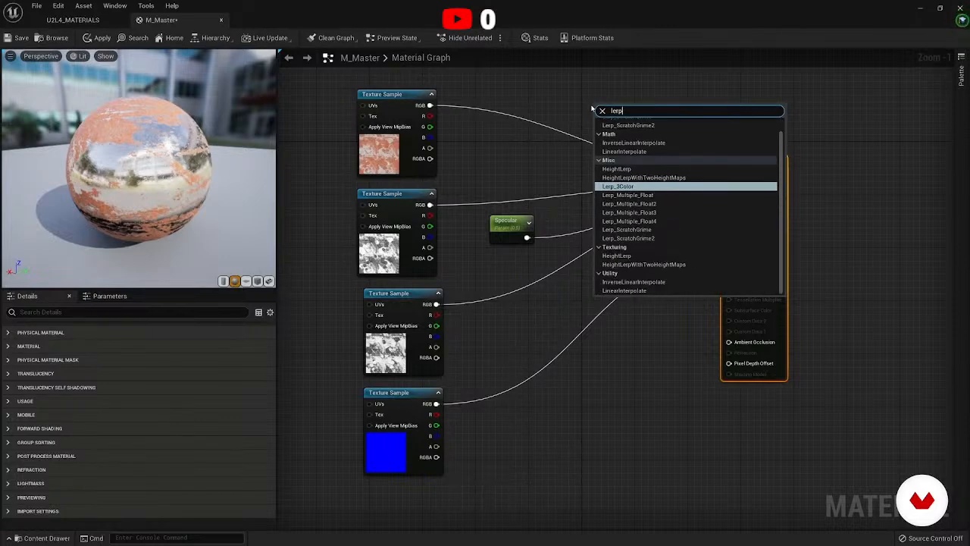
left_click(585, 135)
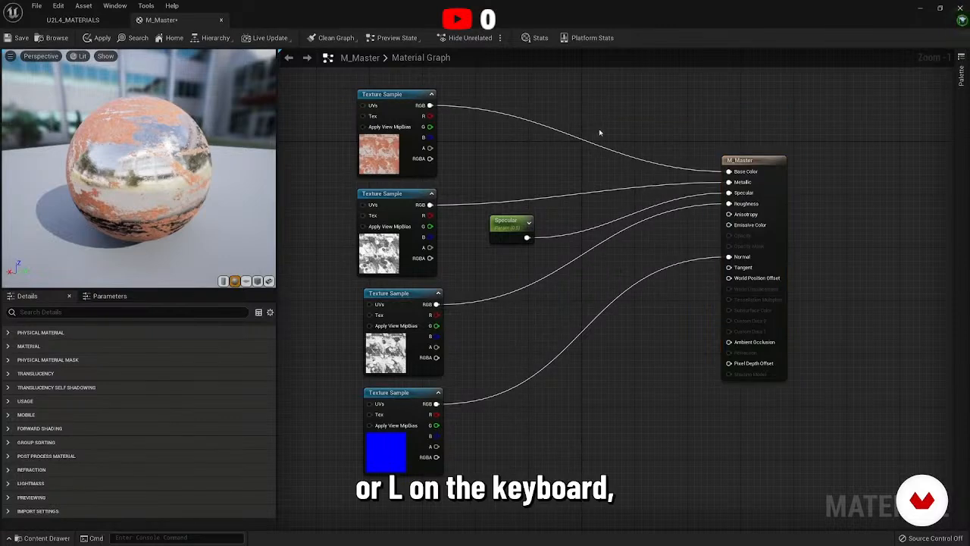
Add a Lerp node between the texture samples and M_Master, and shift the roughness texture sample slightly outward.
left_click(598, 132)
left_click_drag(617, 132, 640, 104)
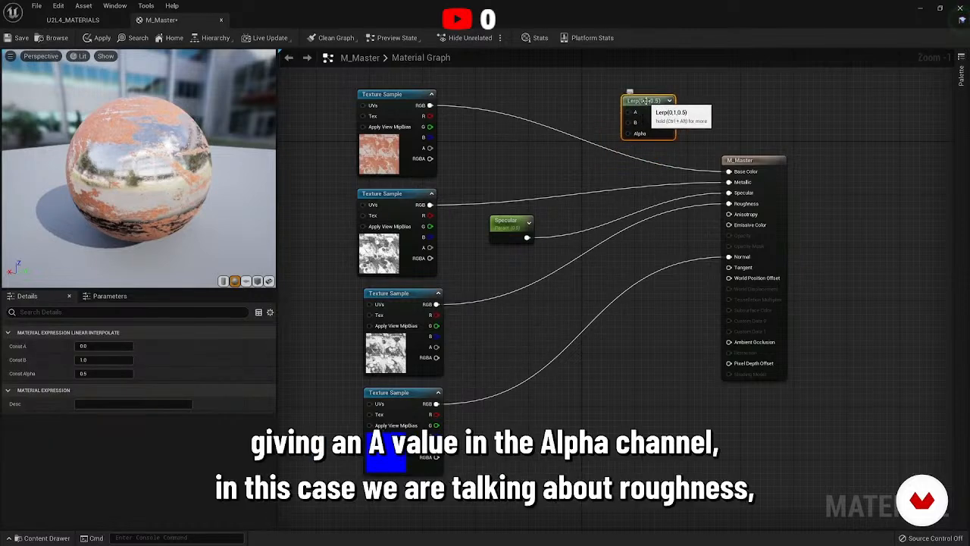
left_click_drag(645, 101, 553, 148)
left_click(409, 297)
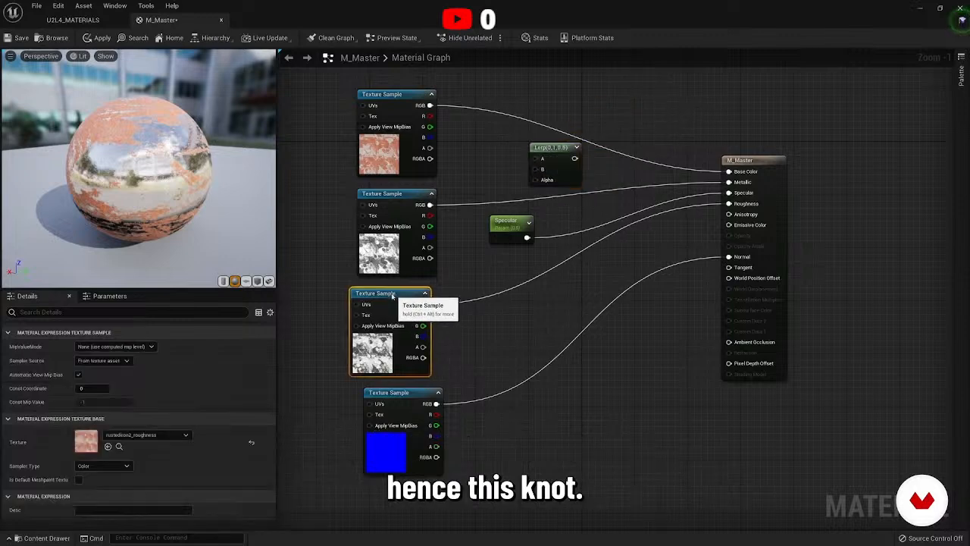
Align the normal texture sample with the samples above it and open the rustediron2_roughness texture for viewing.
left_click_drag(389, 415, 381, 422)
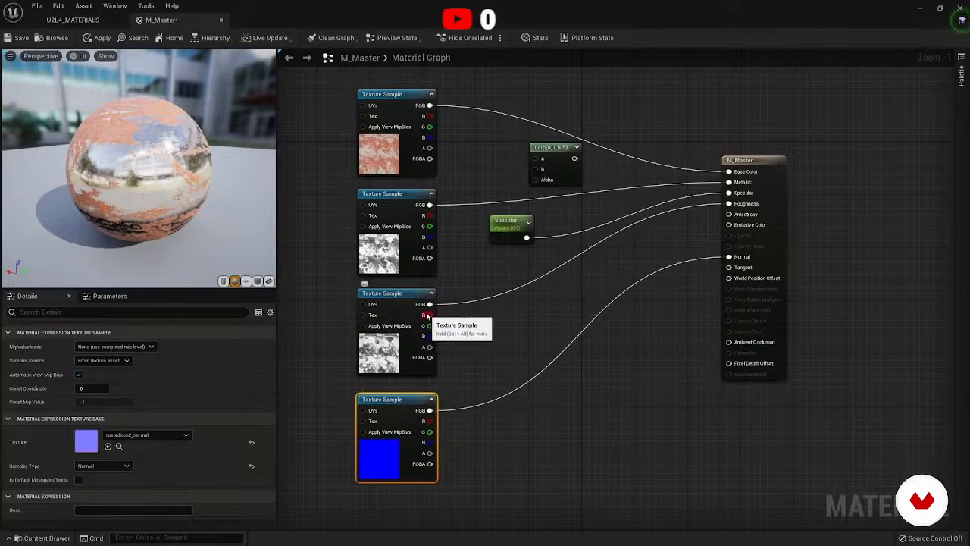
left_click(389, 350)
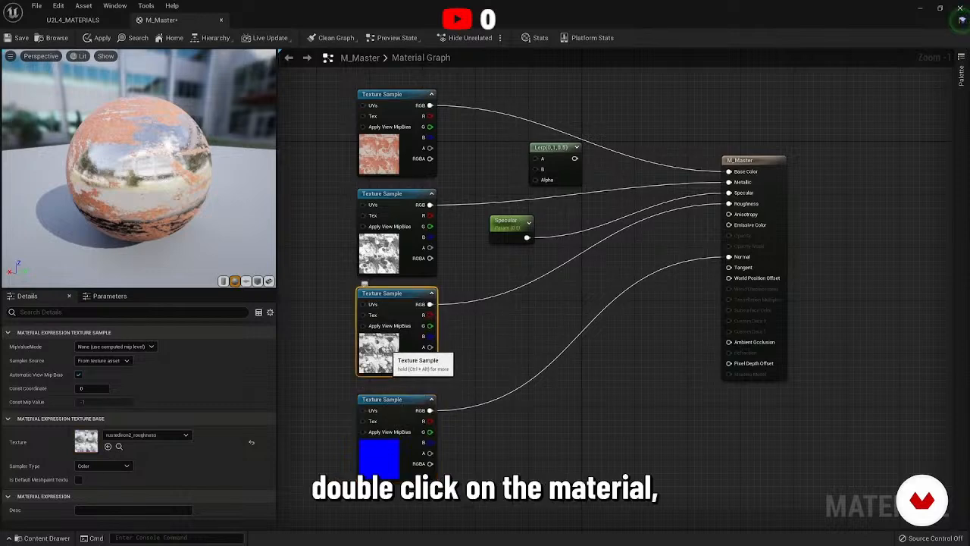
double_click(83, 440)
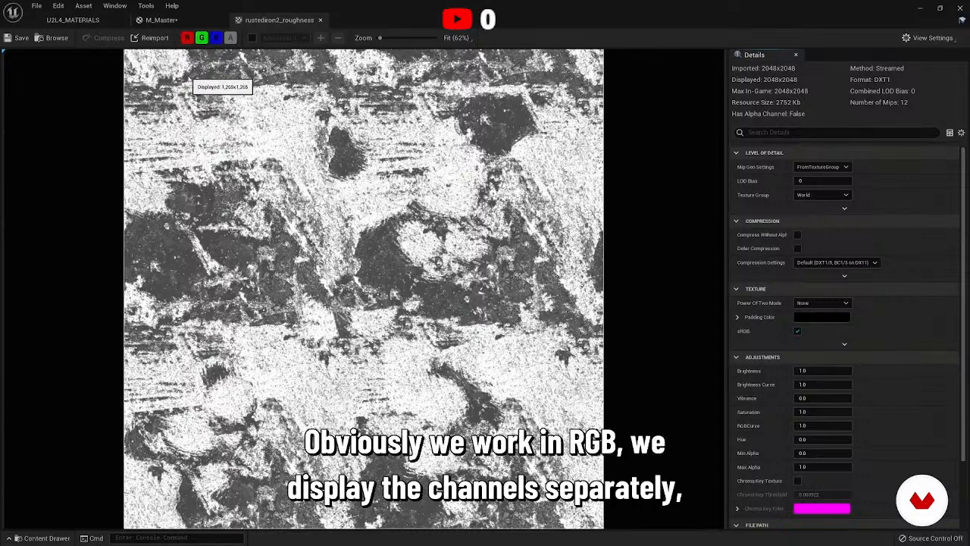
Examine the roughness texture's red, green and blue channels one at a time, and turn all three back on.
left_click(217, 41)
left_click(203, 40)
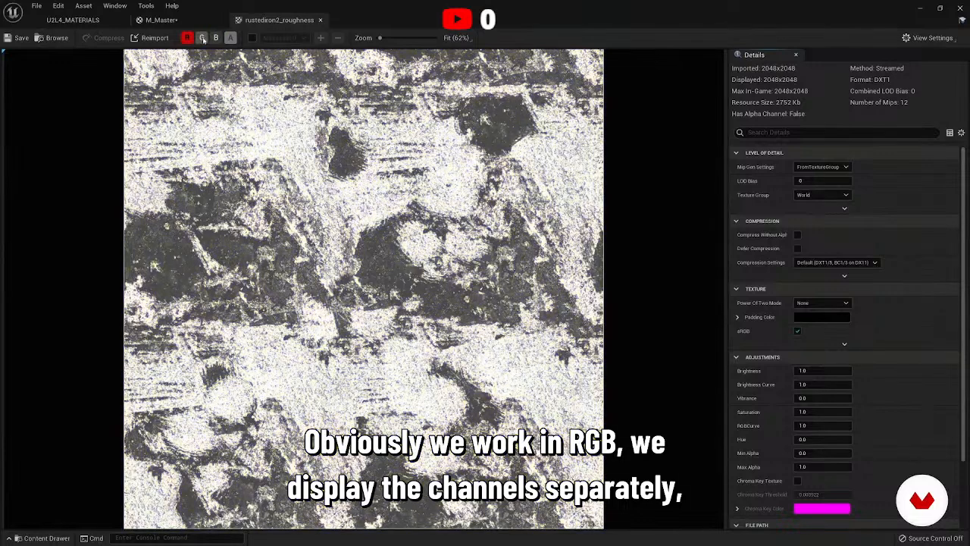
left_click(188, 41)
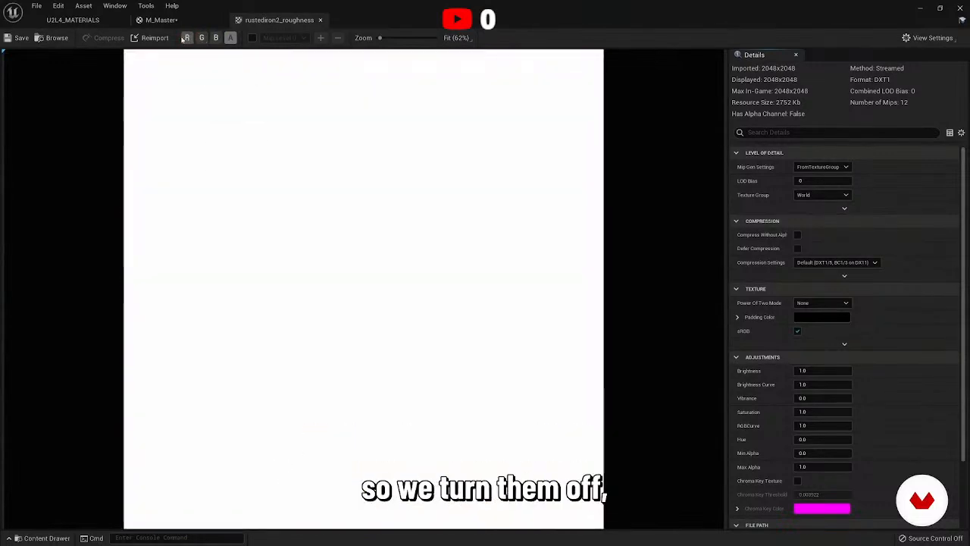
left_click(186, 38)
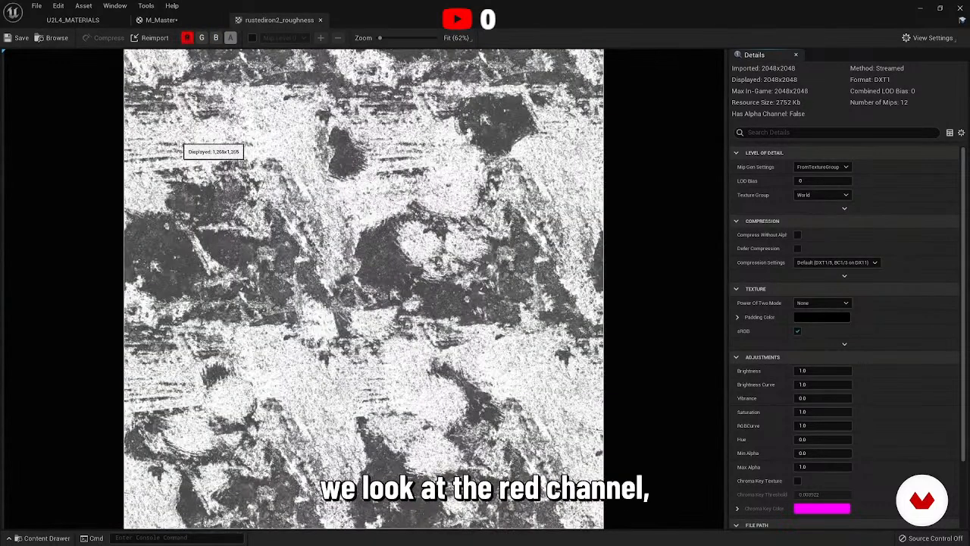
left_click(187, 38)
left_click(201, 38)
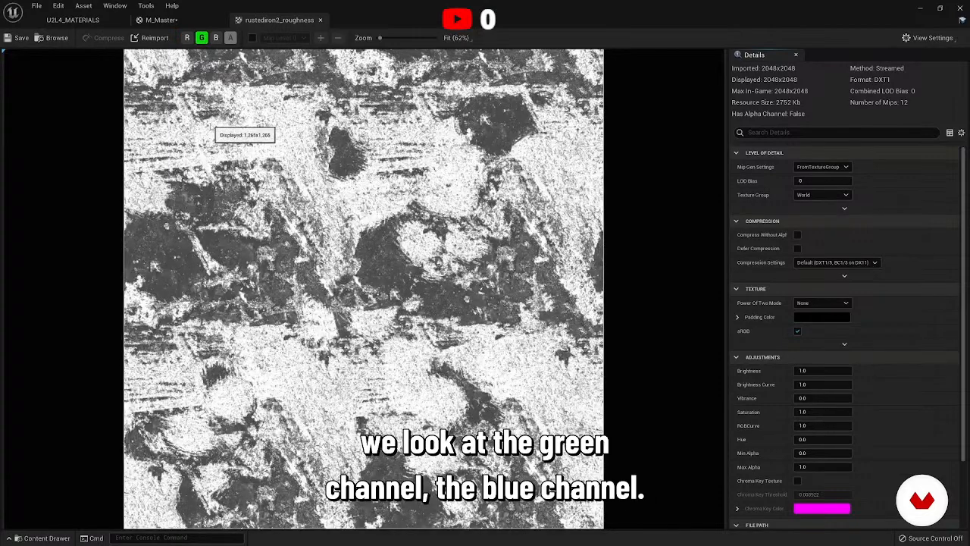
left_click(202, 38)
left_click(216, 38)
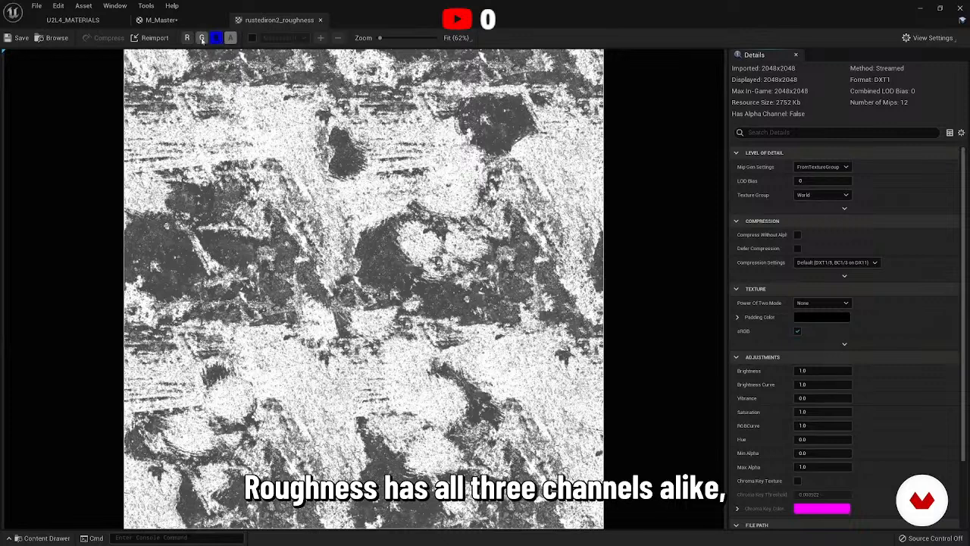
left_click(202, 38)
left_click(187, 38)
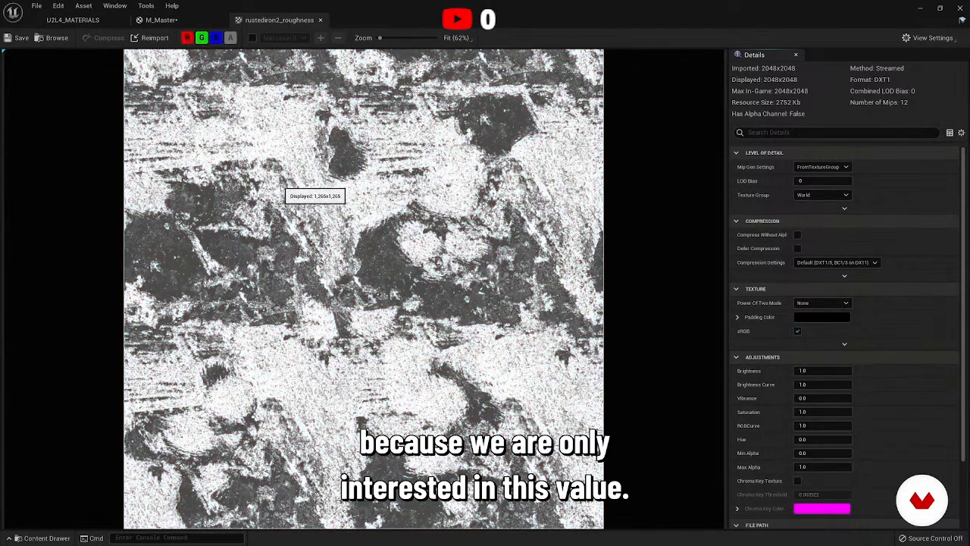
In M_Master, connect the roughness texture's R output to the Lerp's Alpha and the Lerp's output to Roughness, placing the Lerp beside the roughness sample.
left_click(161, 19)
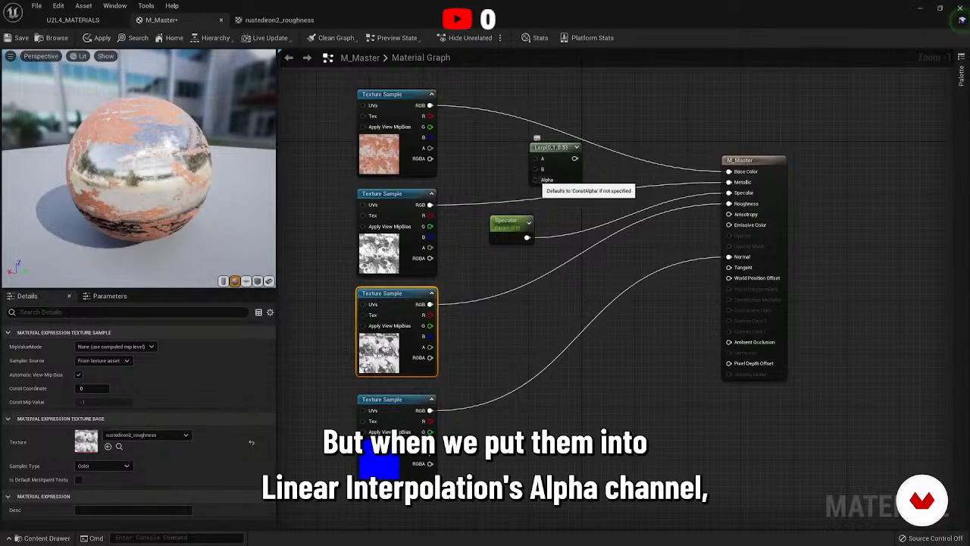
left_click(541, 152)
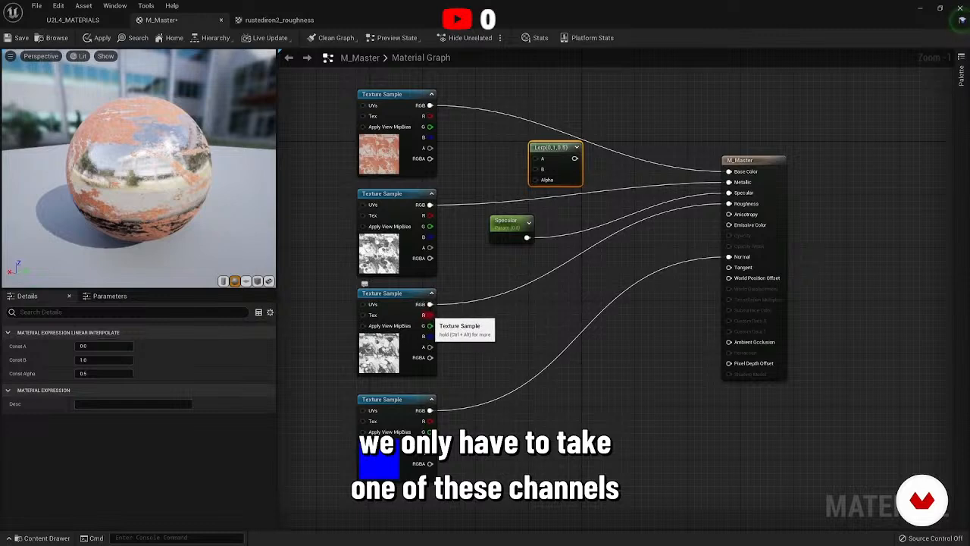
left_click_drag(429, 314, 533, 180)
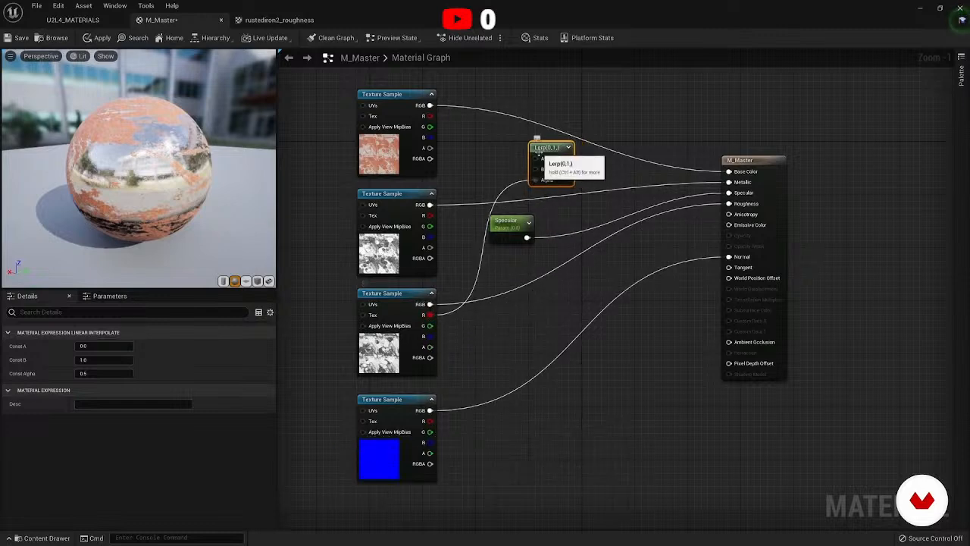
left_click_drag(539, 147, 729, 205)
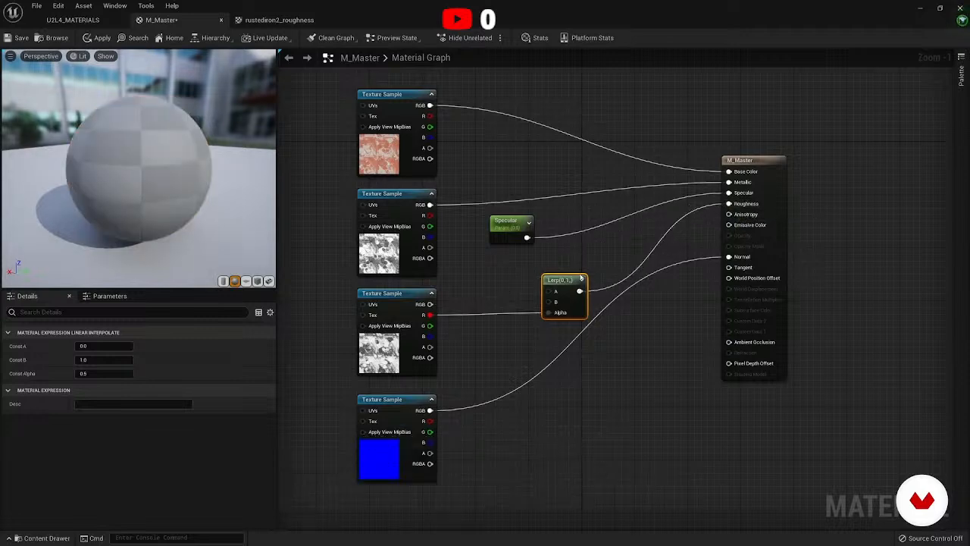
left_click_drag(558, 279, 578, 271)
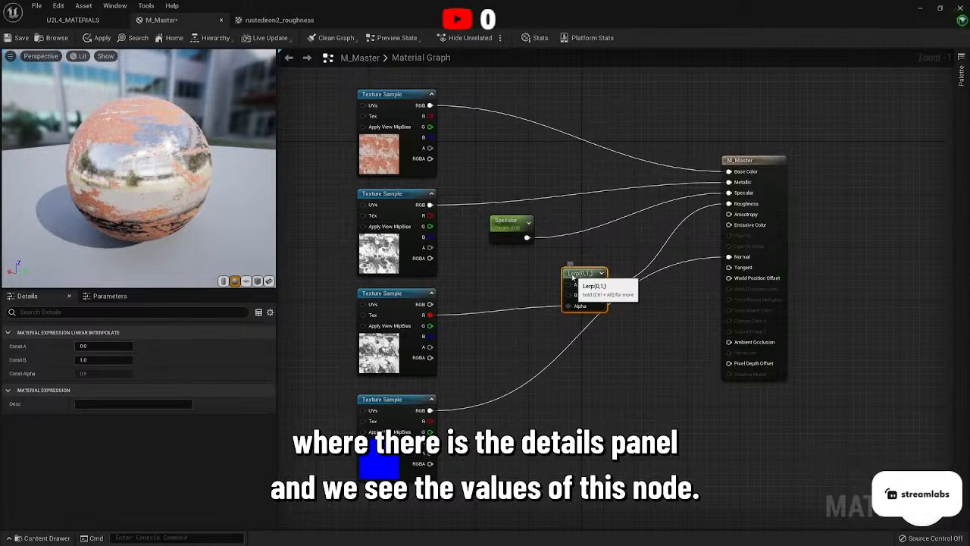
left_click_drag(574, 286, 554, 287)
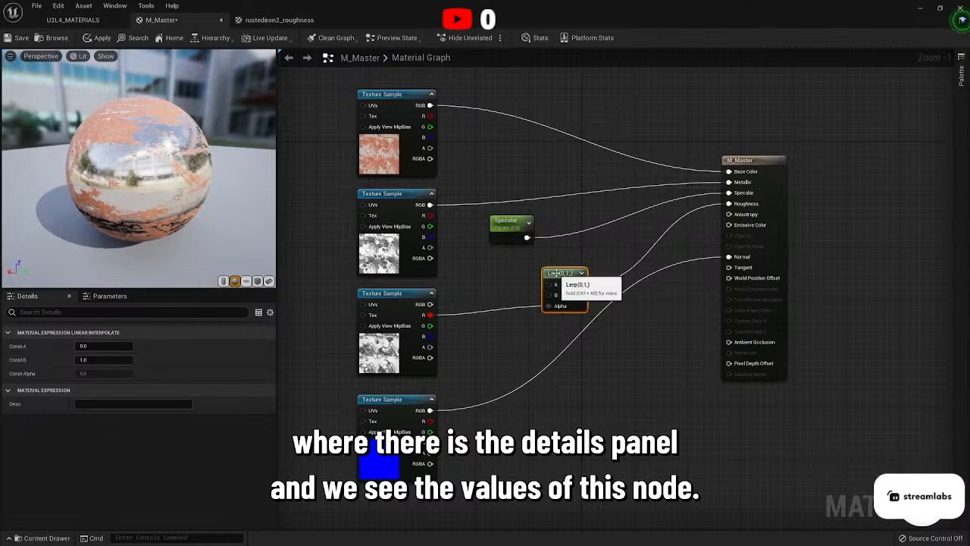
Try breaking the Lerp's Alpha link to inspect its constant Alpha, and reconnect the roughness texture's R output to Alpha.
left_click(499, 308, "alt")
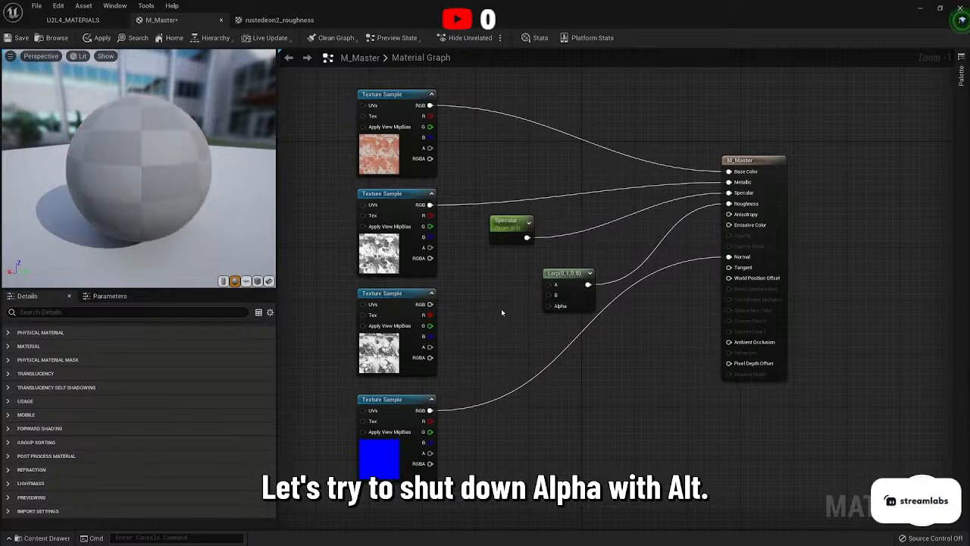
left_click(563, 279)
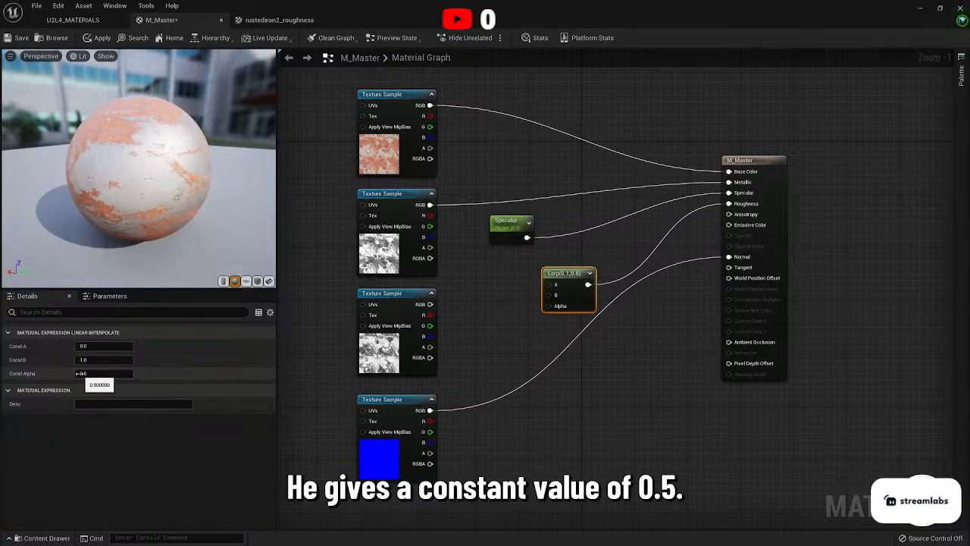
left_click_drag(429, 314, 548, 306)
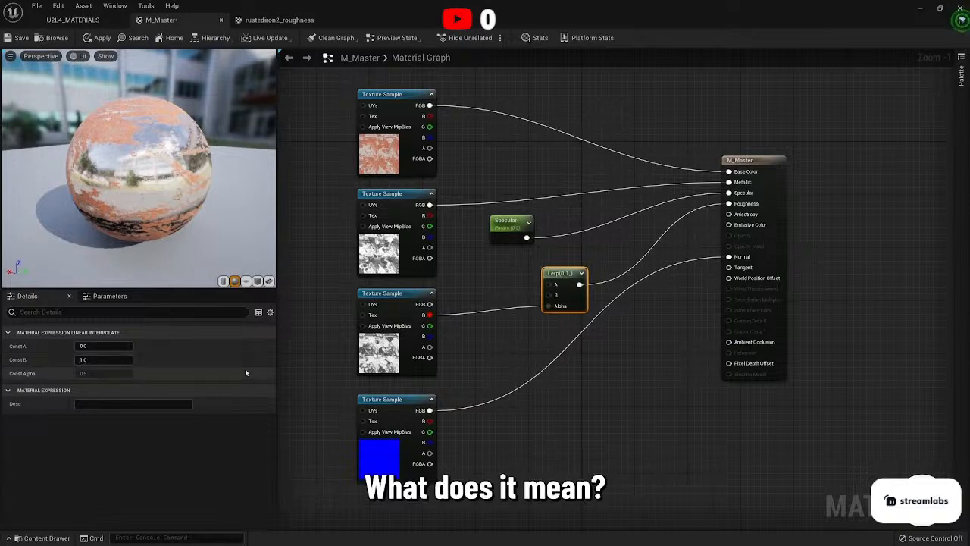
mouse_move(167, 201)
left_mouse_down()
mouse_move(190, 199)
mouse_move(170, 201)
left_mouse_up()
left_click_drag(565, 272, 551, 274)
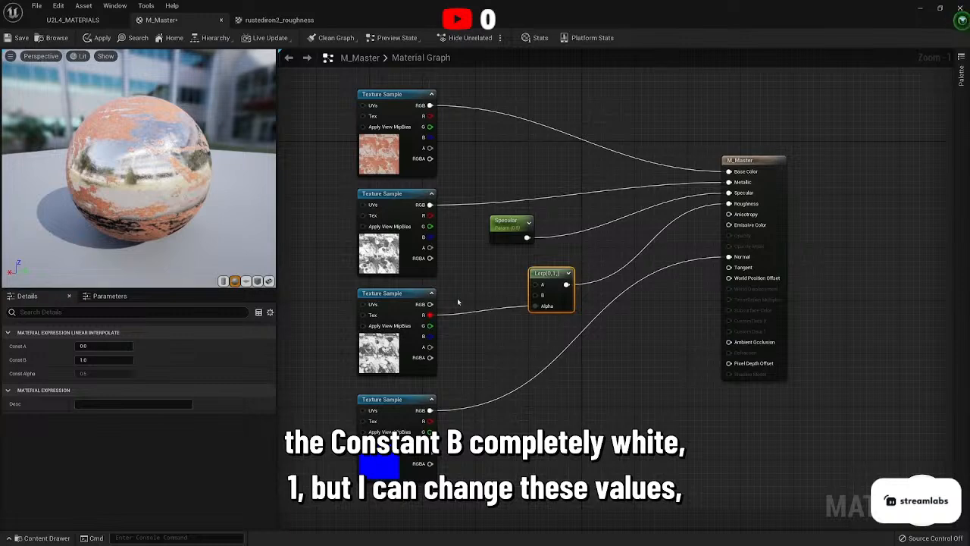
left_click_drag(547, 278, 539, 278)
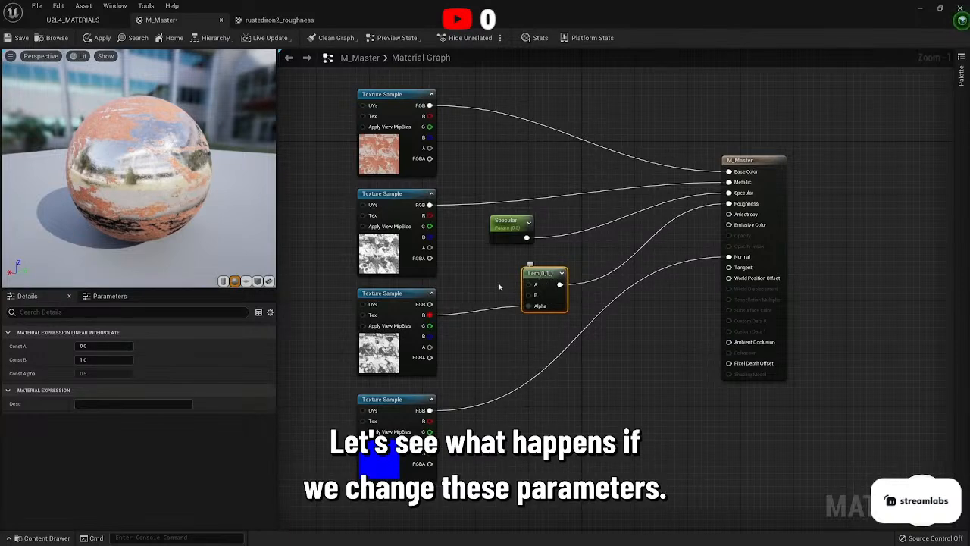
left_click_drag(546, 275, 564, 274)
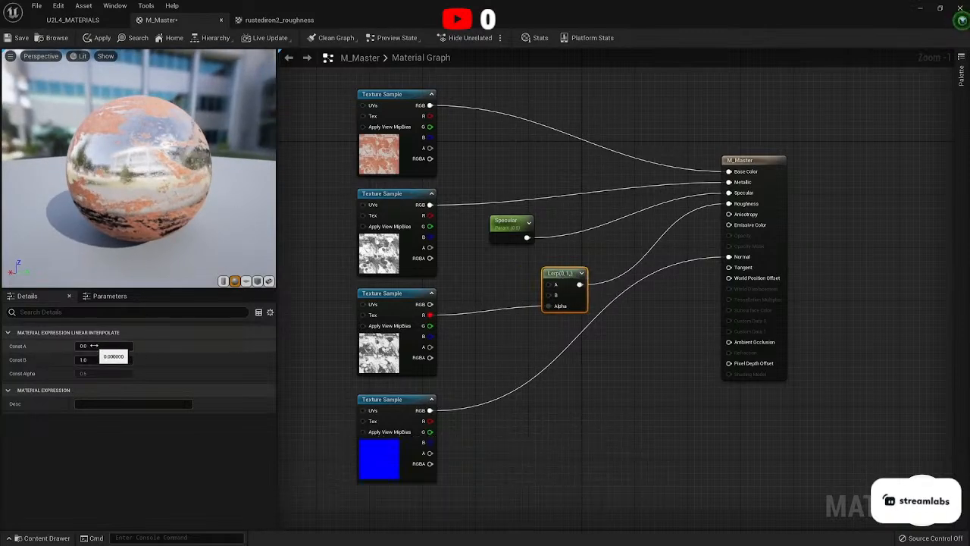
Try a Const A value of 1 on the Lerp and inspect the preview sphere up close.
left_click(93, 346)
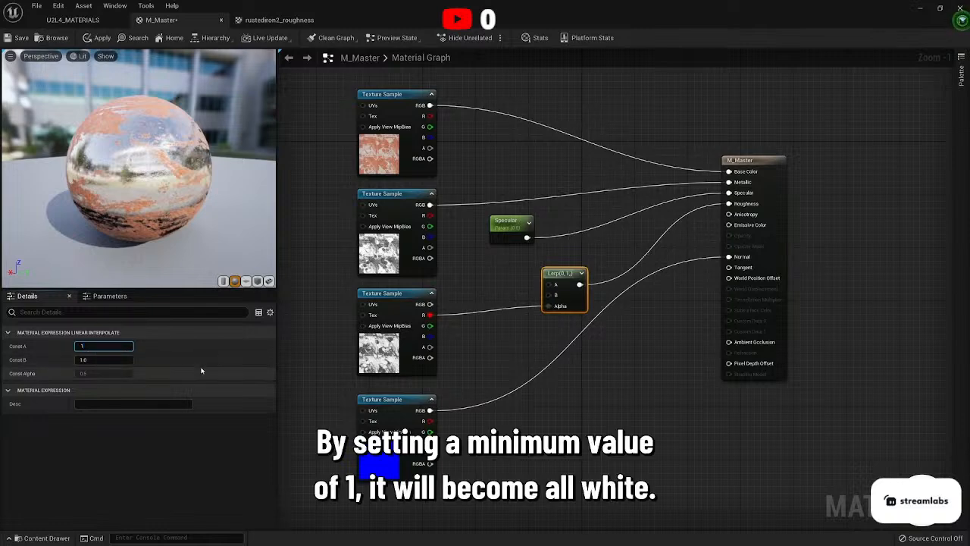
type("1")
key("Return")
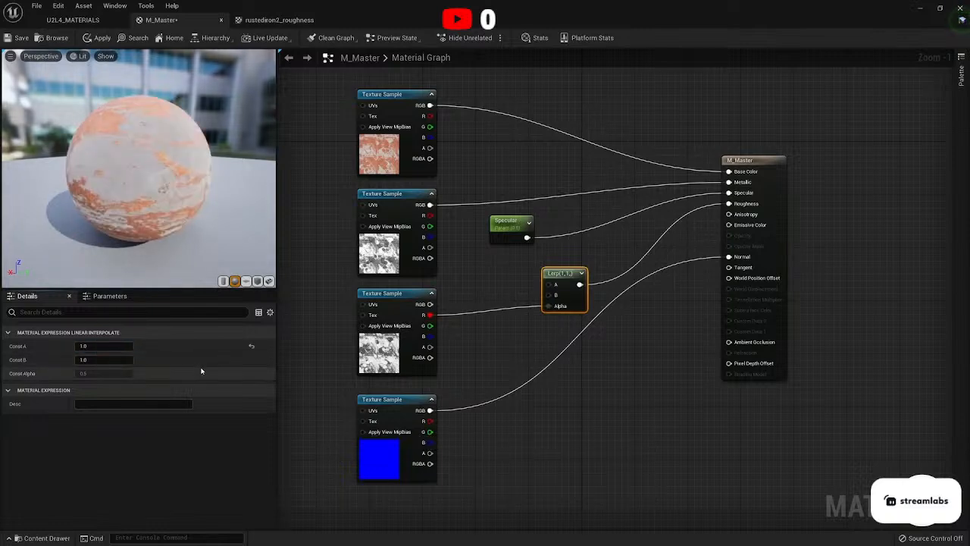
left_click_drag(174, 212, 258, 223)
scroll(220, 210, "up", 3)
Preview the Lerp node on its own, stop that preview, and inspect the full material on the sphere.
right_click(568, 276)
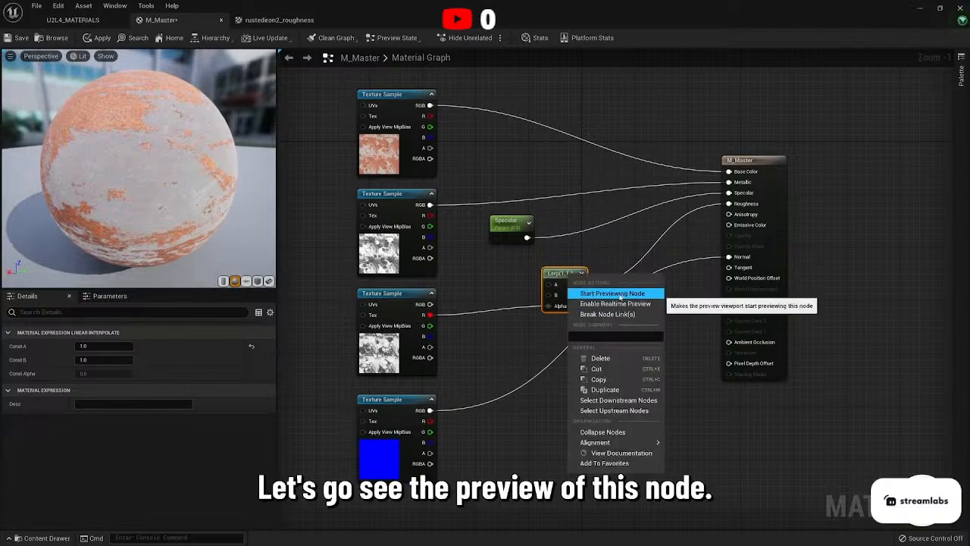
left_click(612, 293)
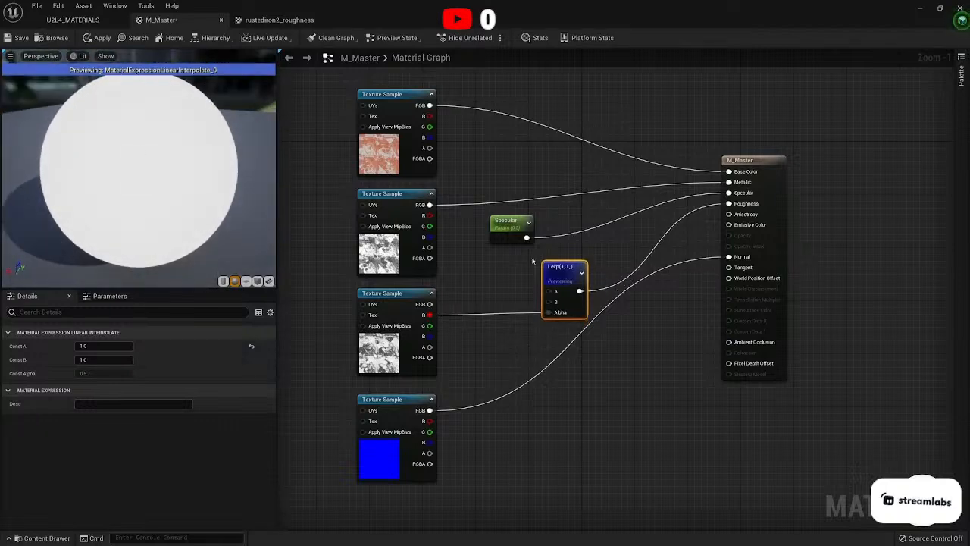
right_click(573, 266)
left_click(598, 282)
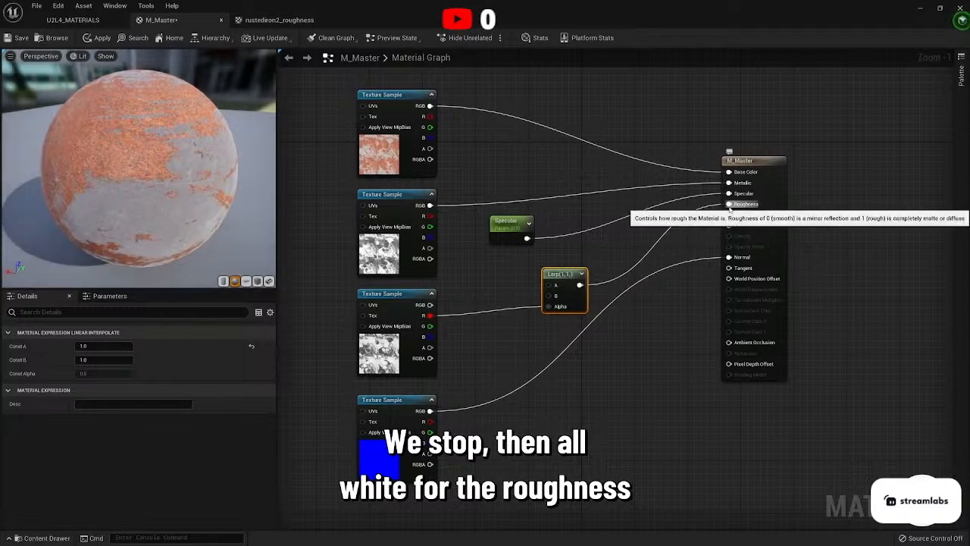
scroll(169, 220, "up", 2)
left_click_drag(169, 220, 182, 205)
scroll(169, 220, "down", 3)
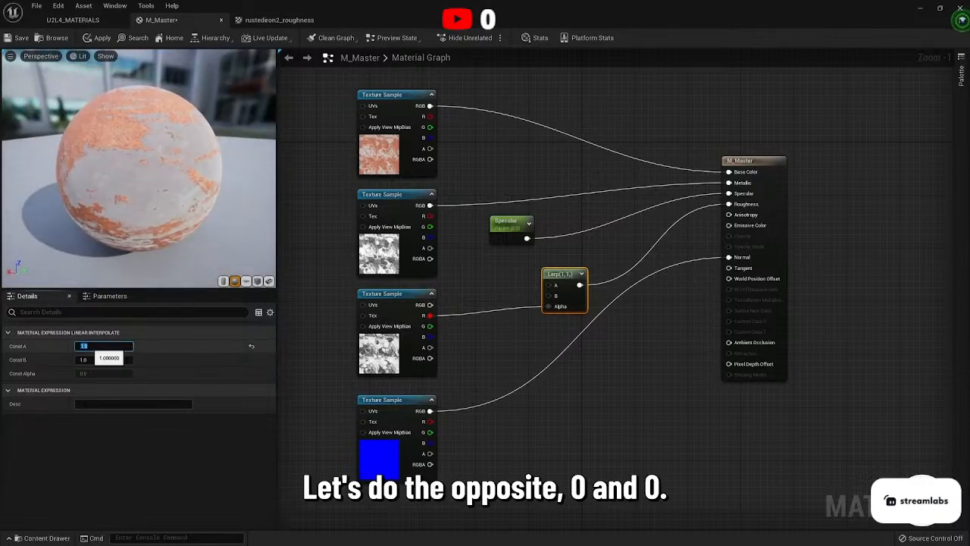
Try setting both Const A and Const B of the Lerp to 0 and inspect the reflections on the preview sphere.
type("0")
key("Tab")
type("0")
key("Return")
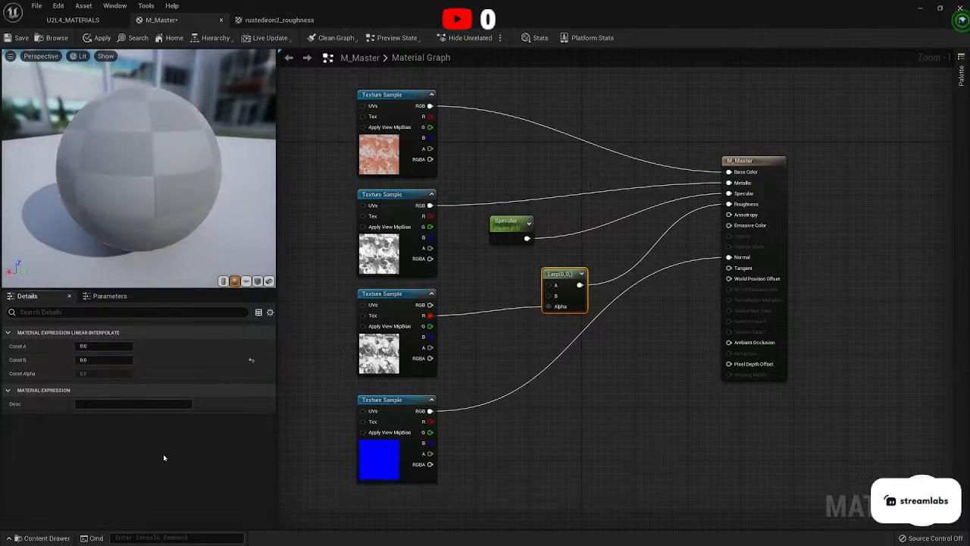
scroll(152, 177, "up", 4)
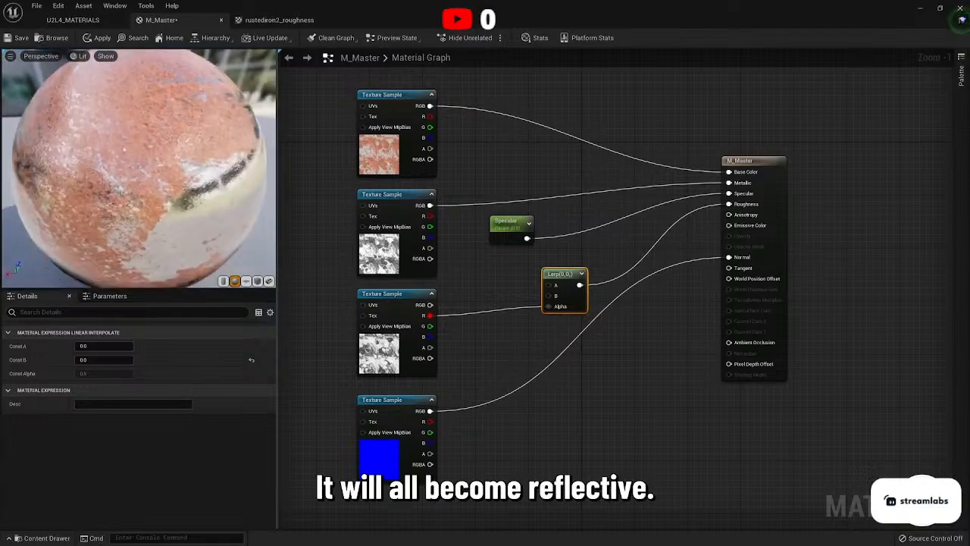
left_click_drag(152, 176, 220, 169)
scroll(171, 174, "up", 4)
scroll(151, 168, "down", 5)
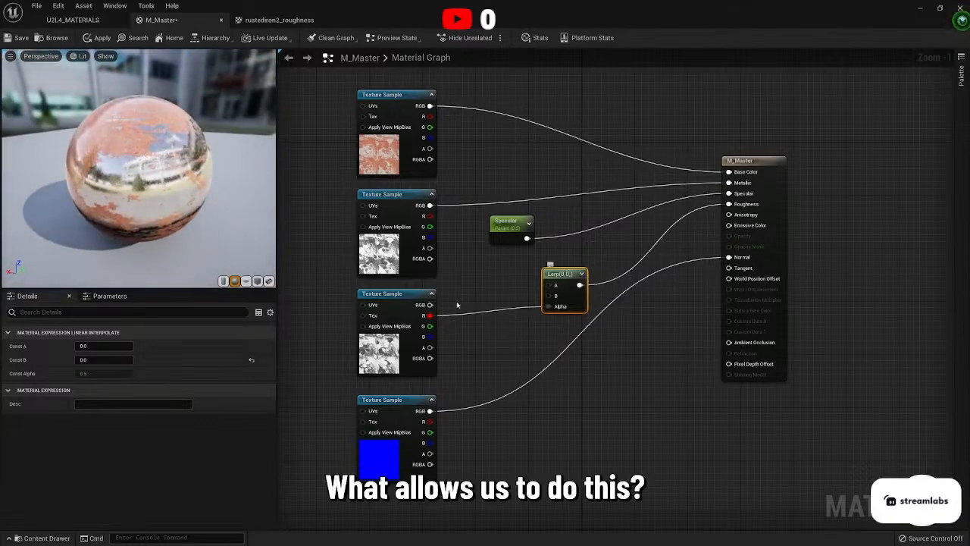
Set the Lerp's Const B to 1 and shift the M_Master result node slightly away from the texture samples.
type("1")
key("Return")
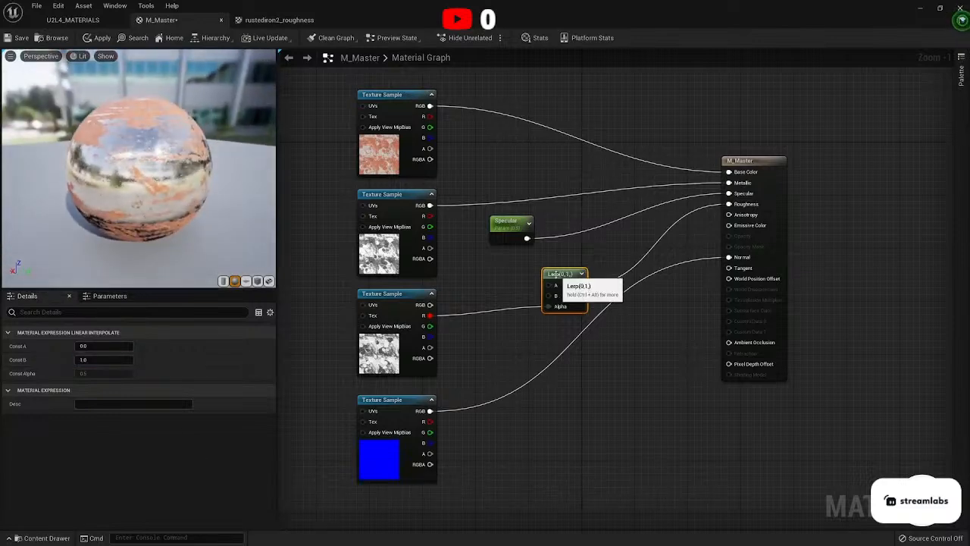
mouse_move(554, 273)
left_mouse_down()
mouse_move(573, 274)
mouse_move(560, 275)
left_mouse_up()
left_click_drag(763, 161, 770, 167)
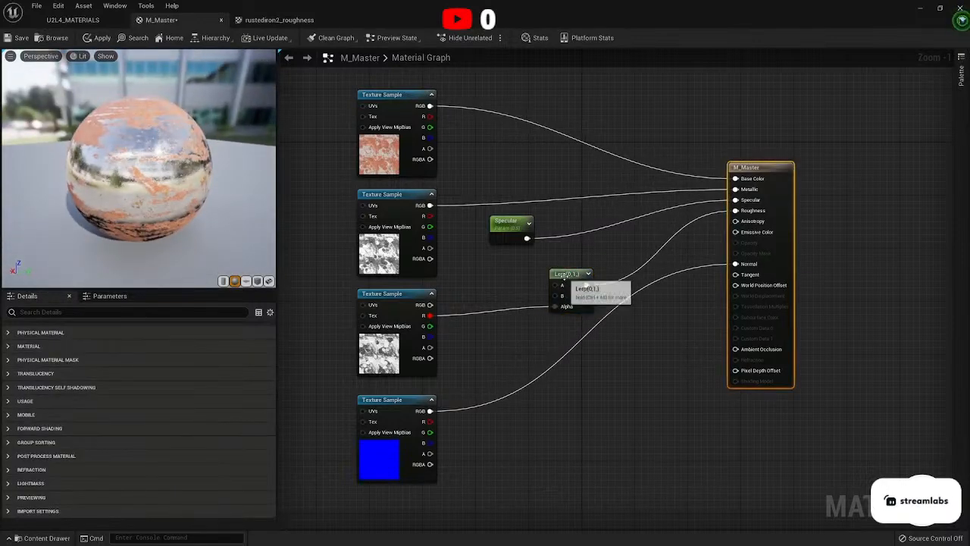
Move the Lerp node slightly closer to the roughness sample, set its Const A to 0.3, and check the preview sphere.
mouse_move(572, 275)
left_mouse_down()
mouse_move(592, 269)
mouse_move(553, 279)
left_mouse_up()
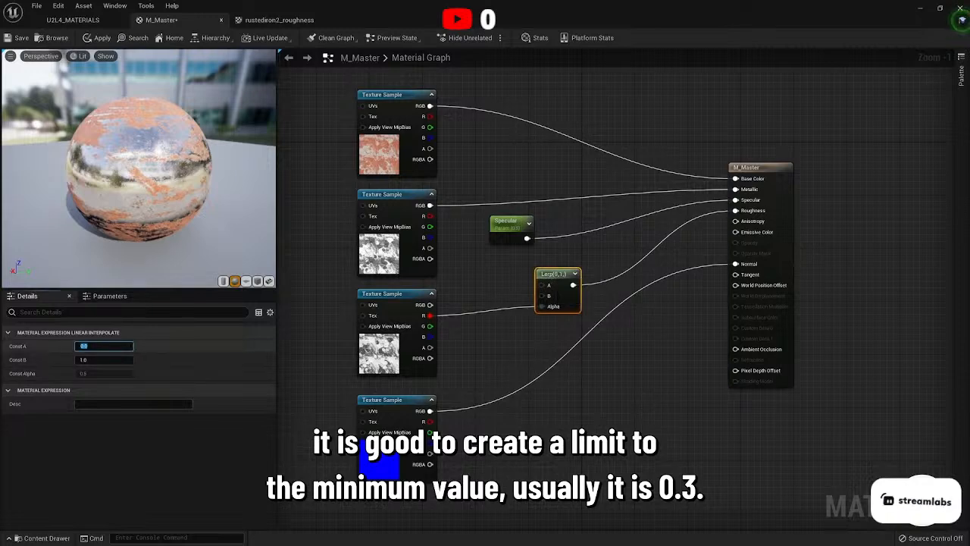
type(".3")
key("Return")
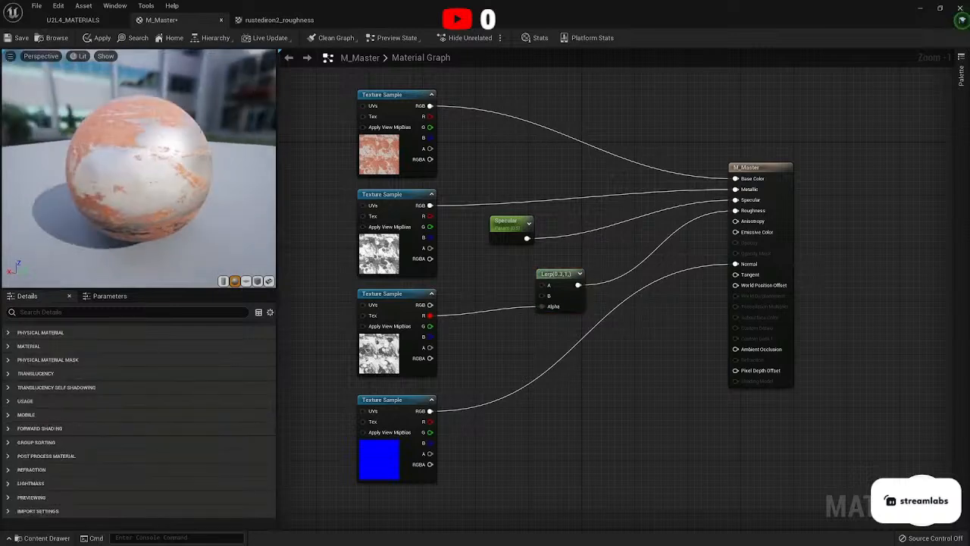
left_click_drag(140, 167, 205, 173)
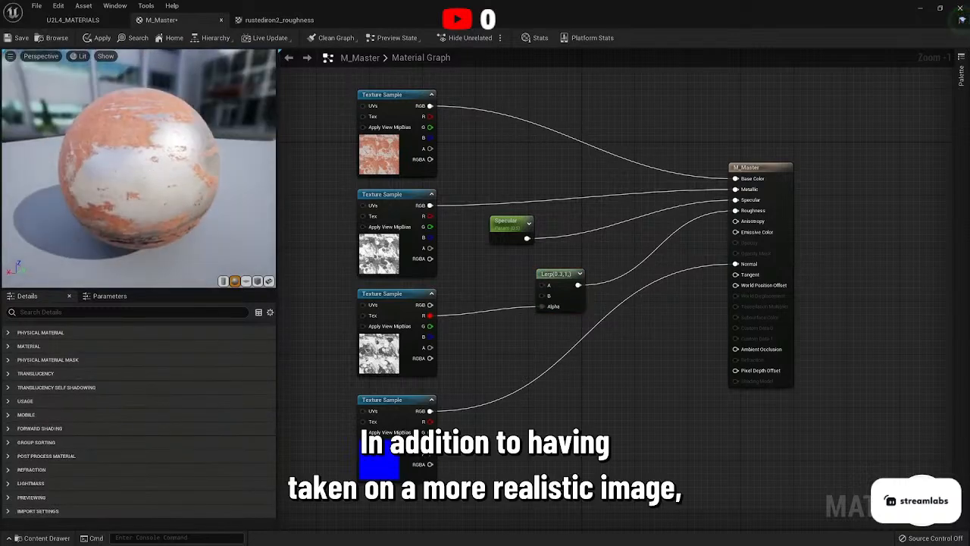
Try setting the Lerp's Const A to 0.2 and inspect the reflections on the preview sphere.
scroll(140, 168, "up", 2)
left_click_drag(139, 168, 287, 197)
left_click(557, 274)
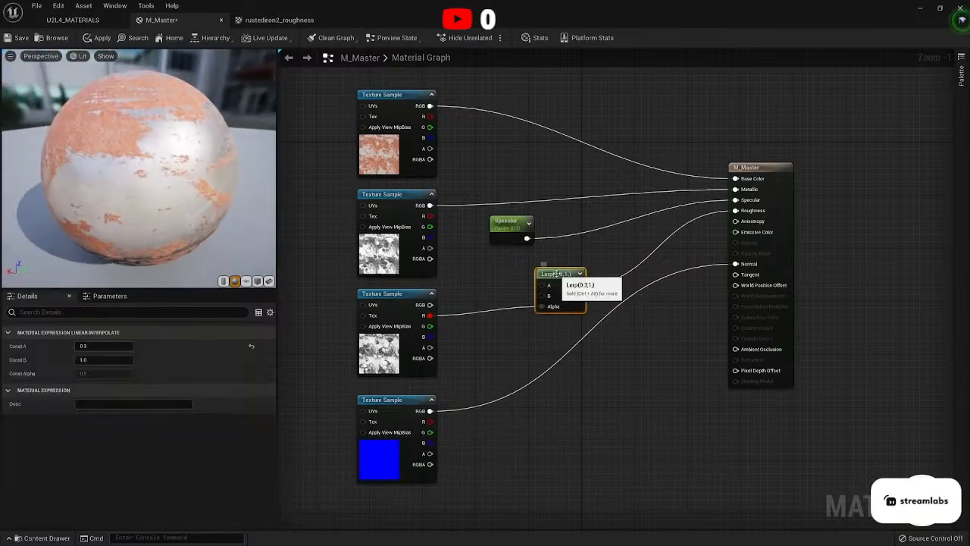
left_click(86, 346)
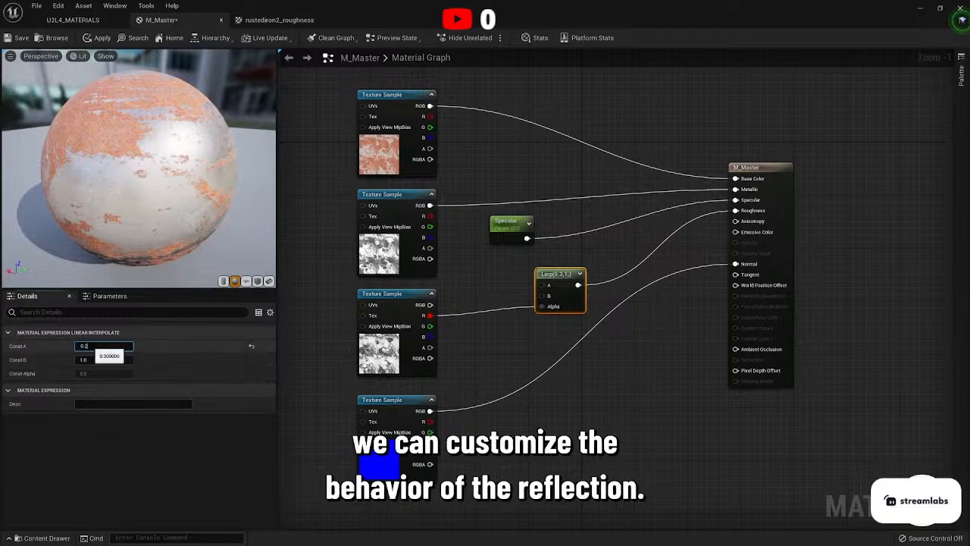
type("0.2")
key("Return")
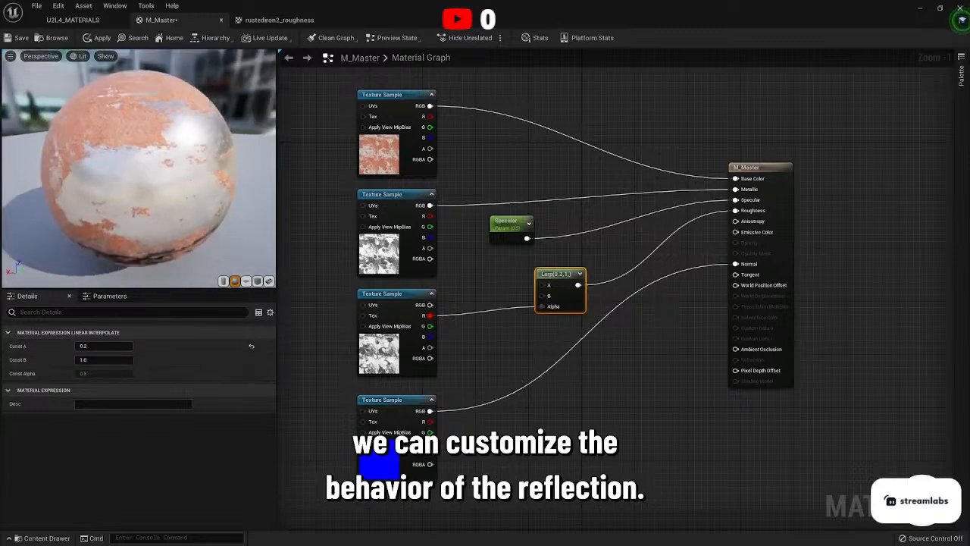
left_click_drag(181, 174, 125, 171)
Set the Lerp's Const A to 0 and shift the Lerp node slightly closer to the M_Master result node.
type("0")
key("Return")
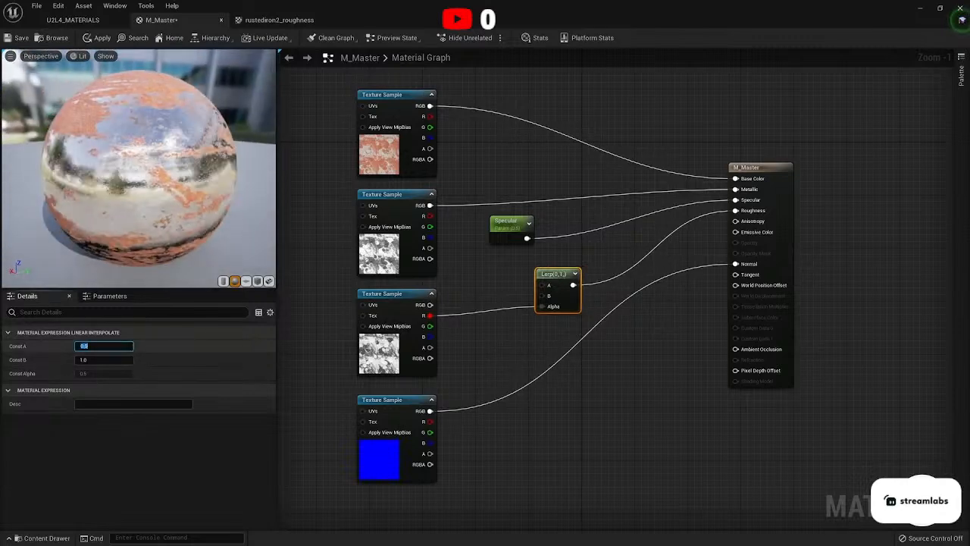
left_click_drag(557, 273, 577, 273)
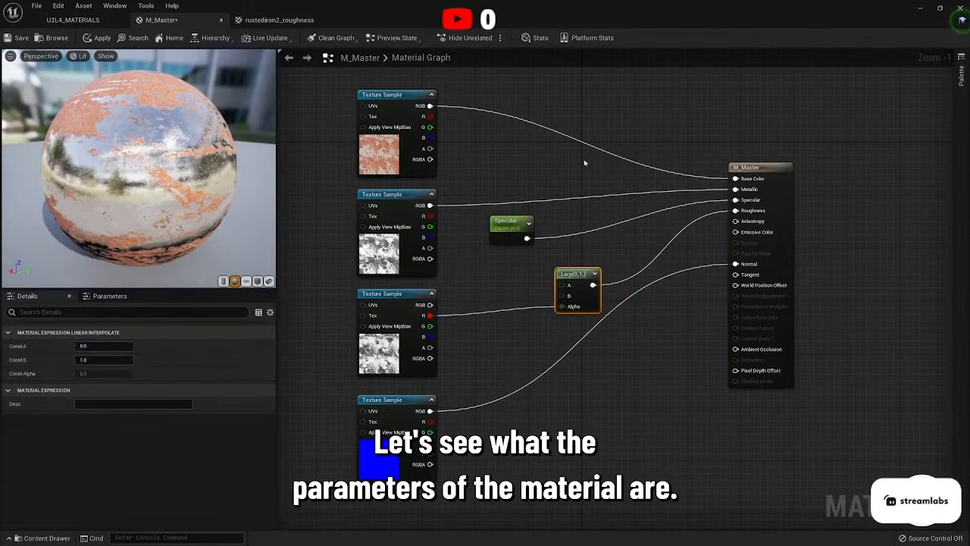
scroll(584, 162, "down", 1)
scroll(580, 164, "up", 1)
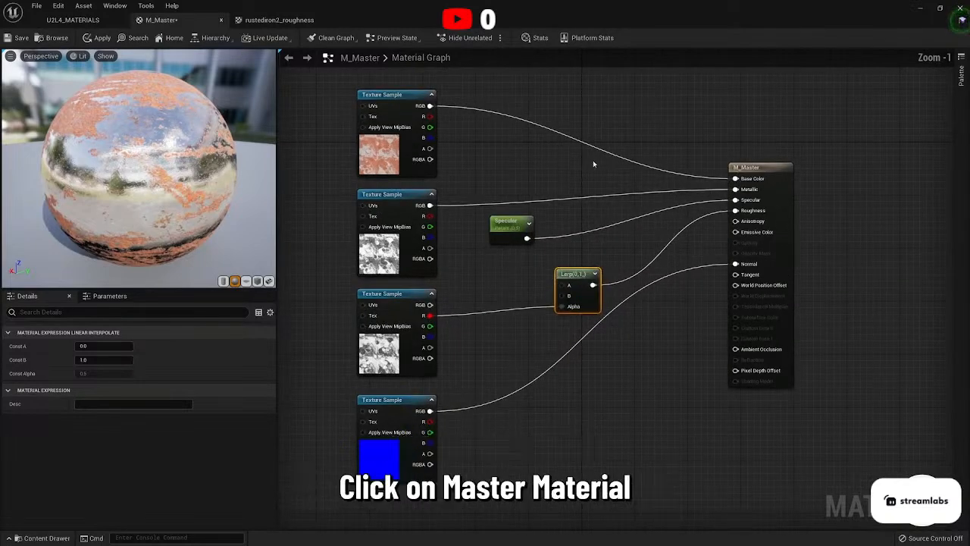
Review the M_Master result node's Physical Material and Material settings, keeping Surface as the Material Domain.
left_click(760, 168)
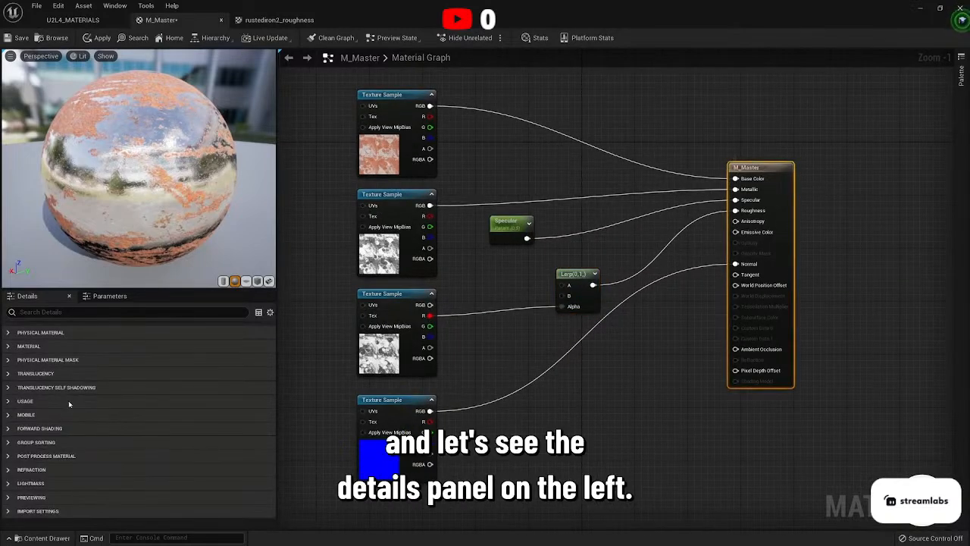
left_click(9, 334)
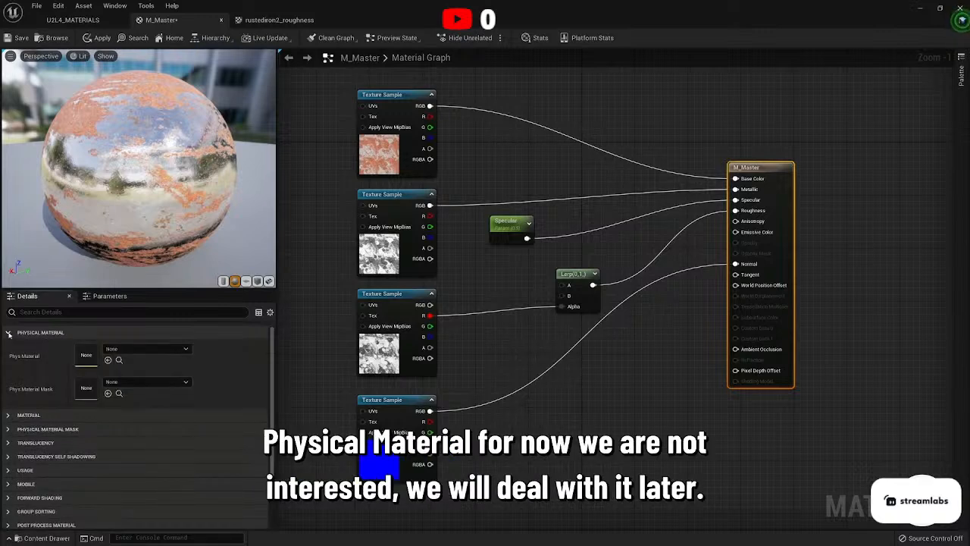
left_click(9, 333)
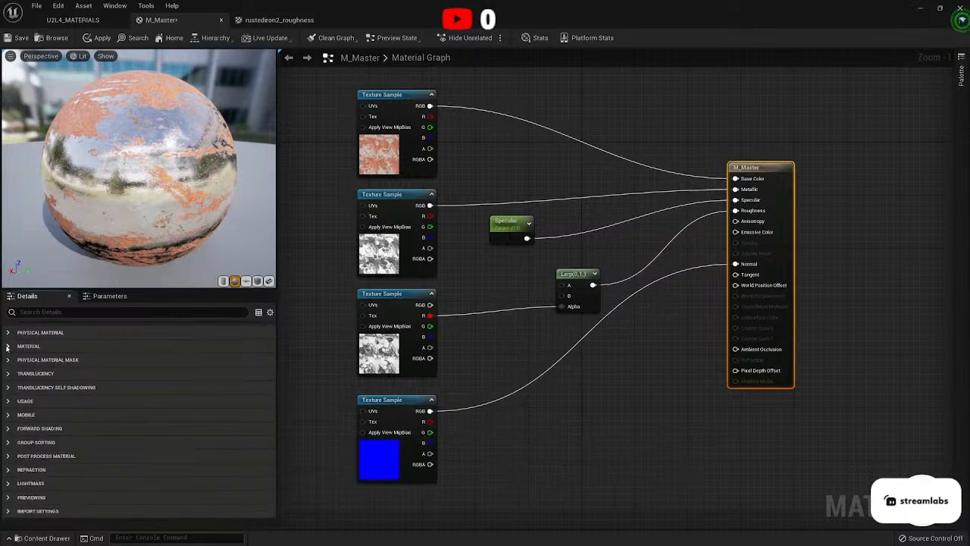
left_click(7, 347)
left_click(117, 361)
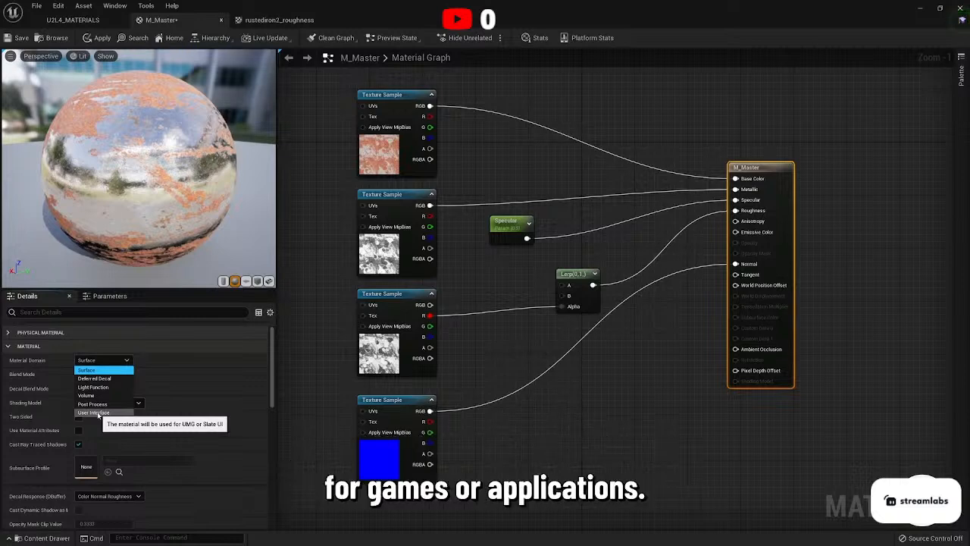
left_click(90, 369)
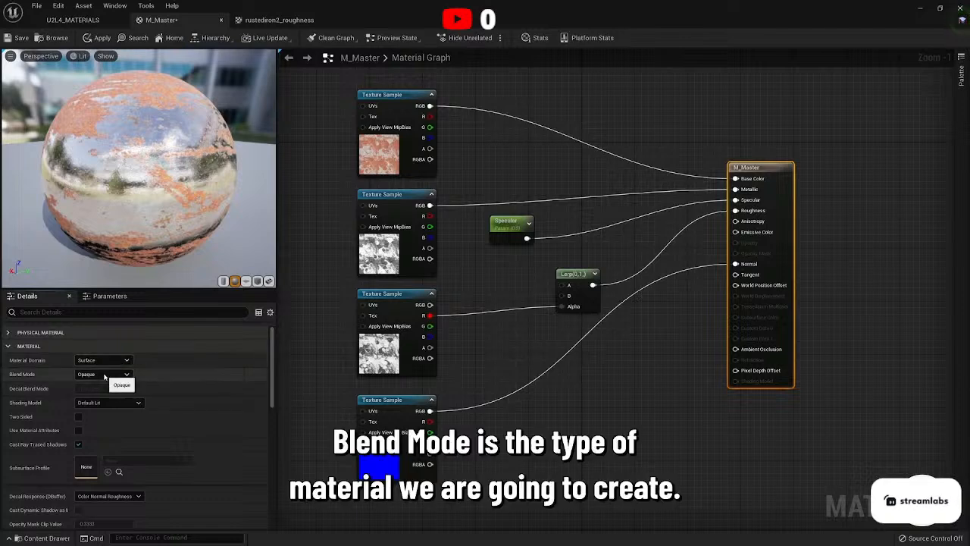
Set the material's Blend Mode to Masked and shift the M_Master result node farther from the texture samples.
left_click(103, 376)
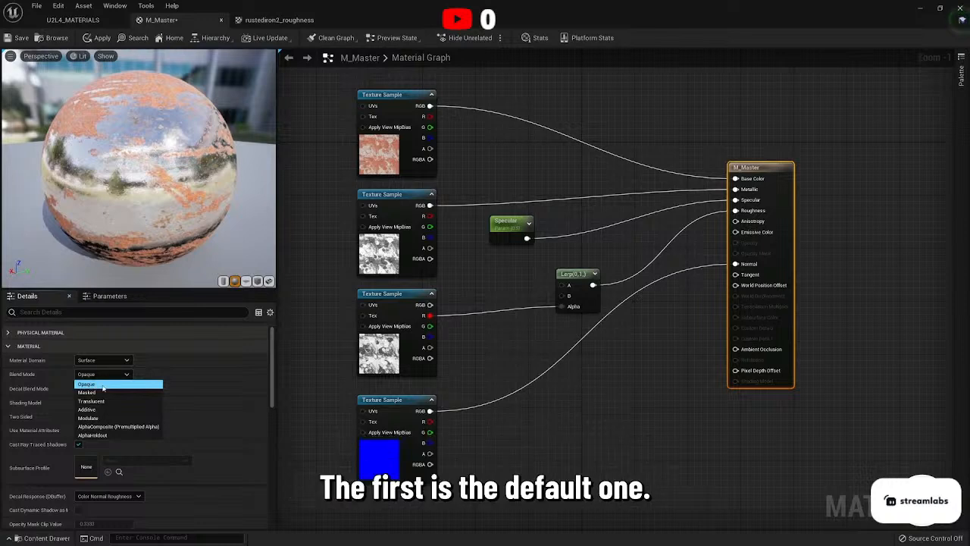
left_click(90, 393)
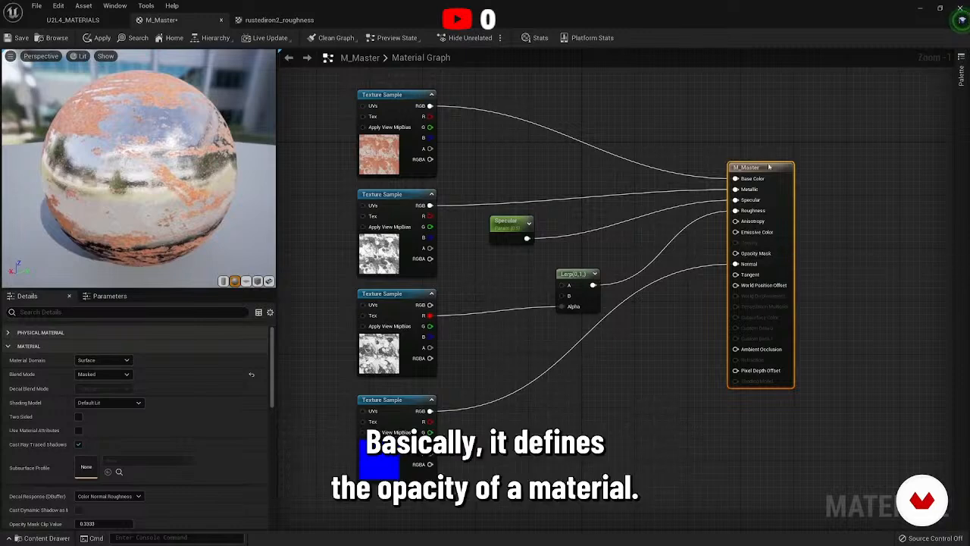
left_click_drag(759, 171, 793, 173)
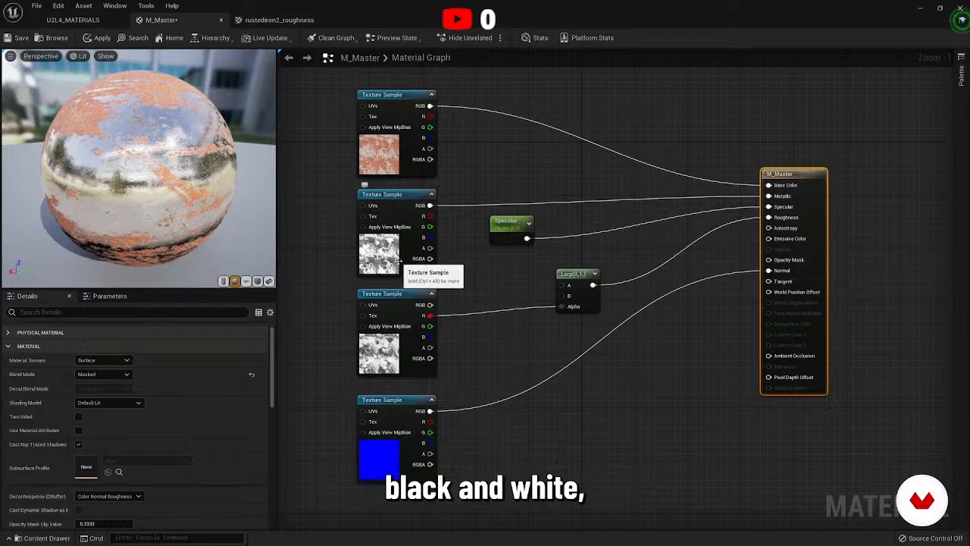
Try the rustediron2_metallic sample's R channel as the Opacity Mask on a cube preview, and remove that connection.
left_click(388, 195)
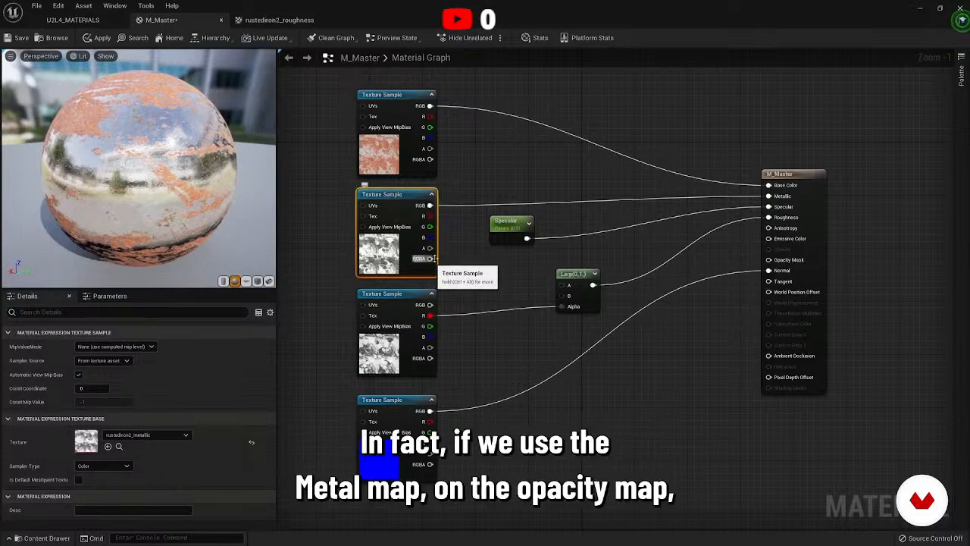
left_click_drag(429, 216, 770, 260)
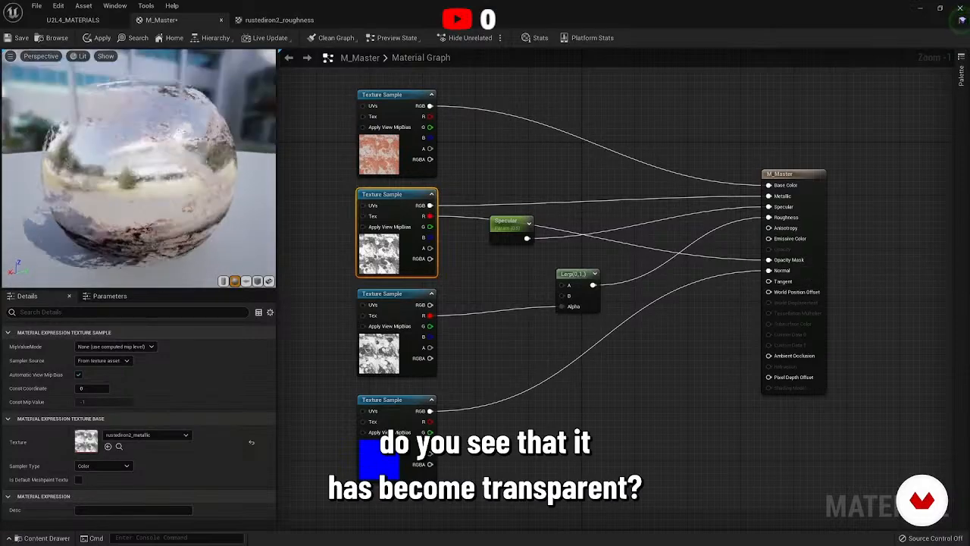
left_click(257, 280)
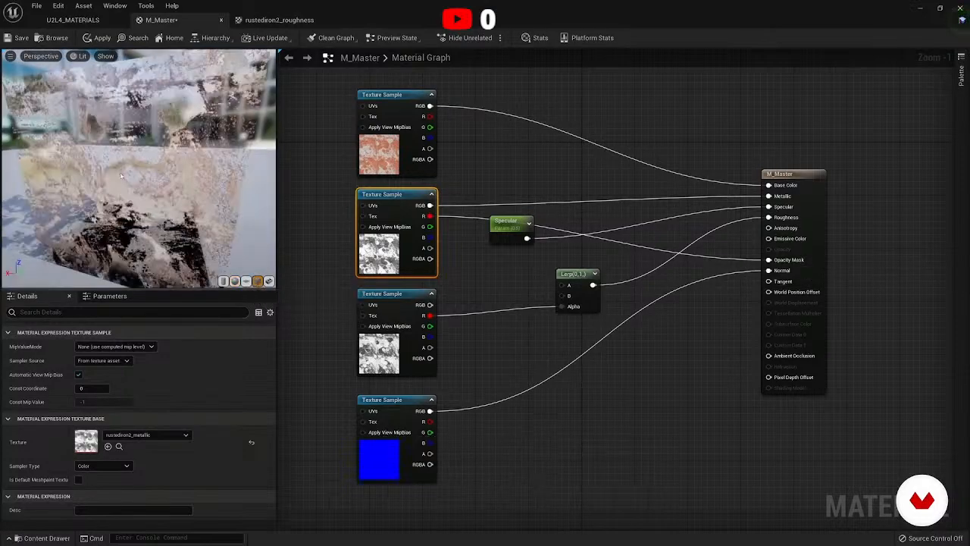
left_click_drag(140, 168, 236, 174)
scroll(141, 171, "up", 5)
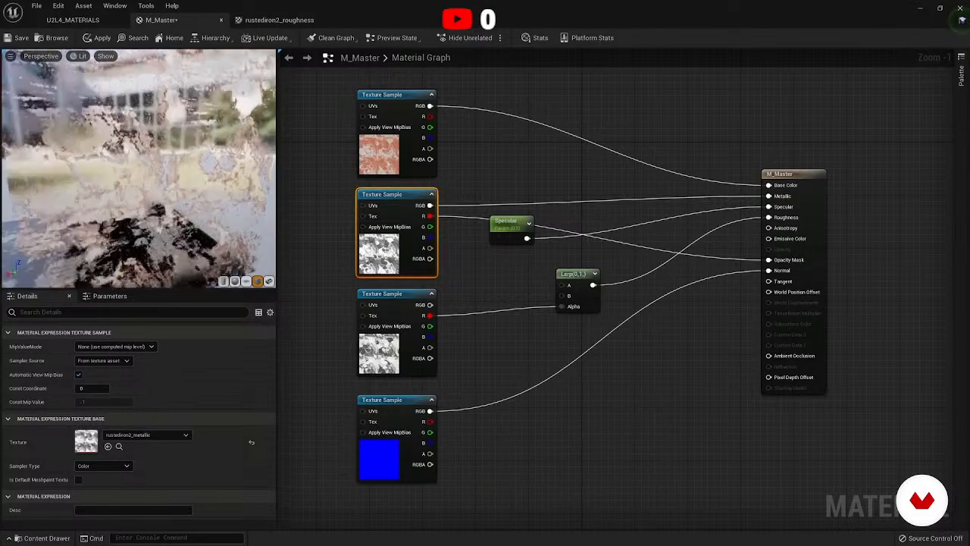
left_click_drag(103, 144, 151, 156)
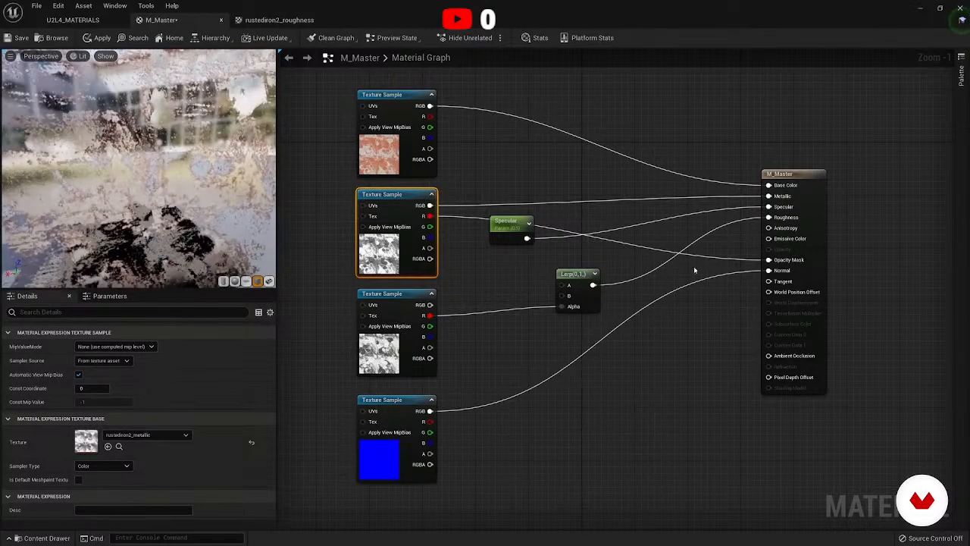
left_click_drag(748, 259, 749, 262)
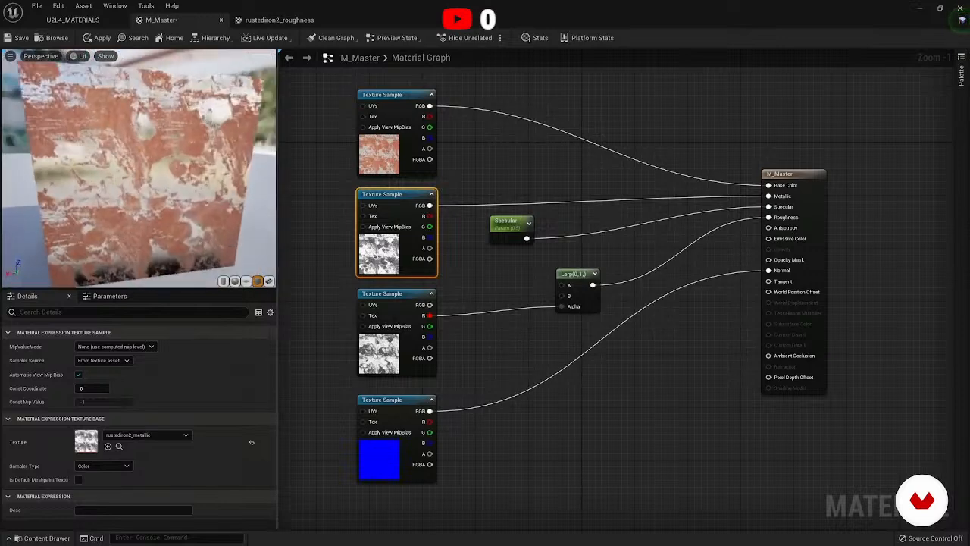
Try the Translucent Blend Mode on M_Master and inspect the preview cube from farther away.
left_click(804, 175)
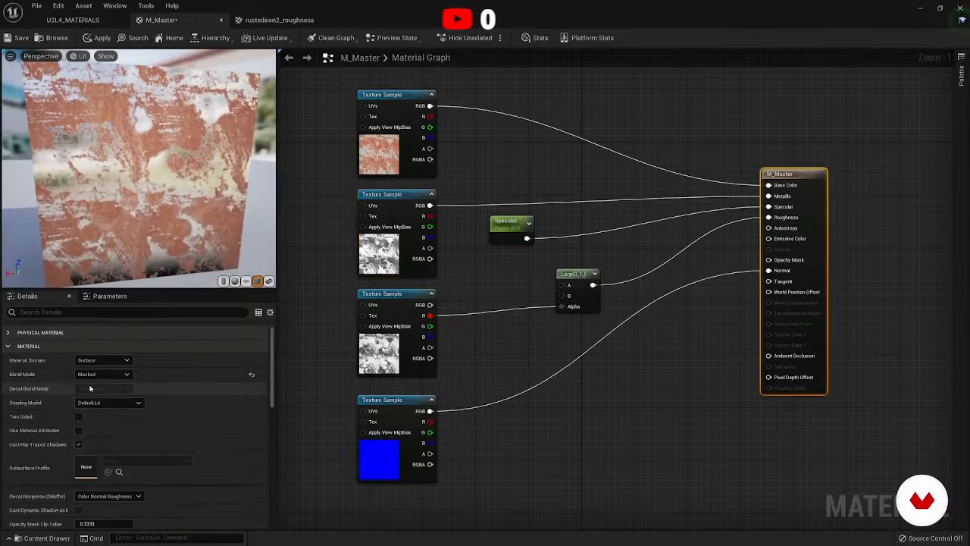
left_click(94, 374)
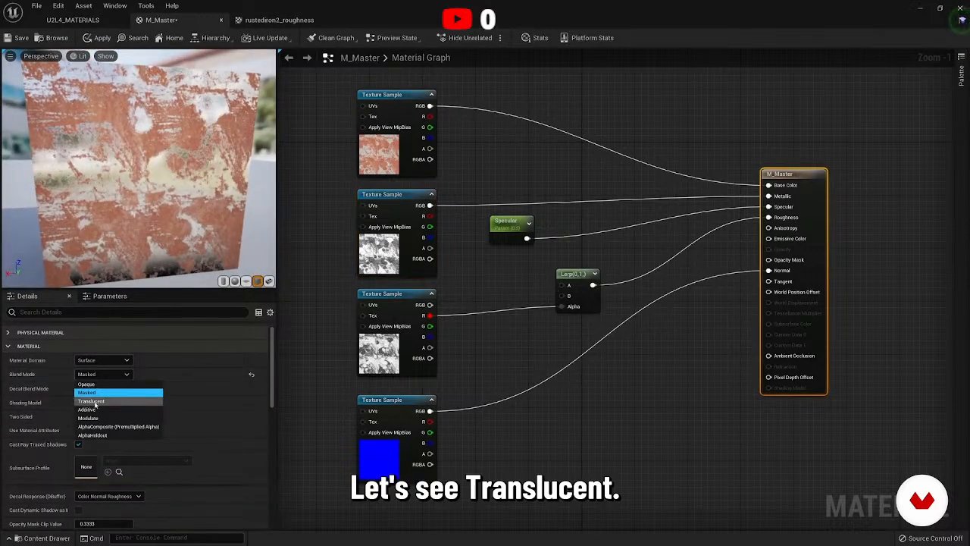
left_click(93, 402)
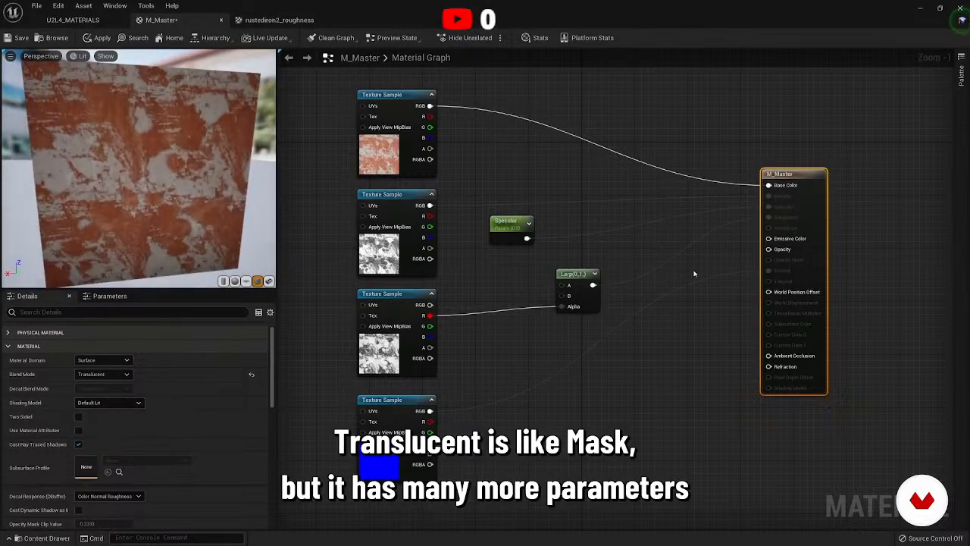
scroll(201, 212, "down", 4)
left_click_drag(202, 212, 242, 250)
left_click_drag(177, 180, 161, 159)
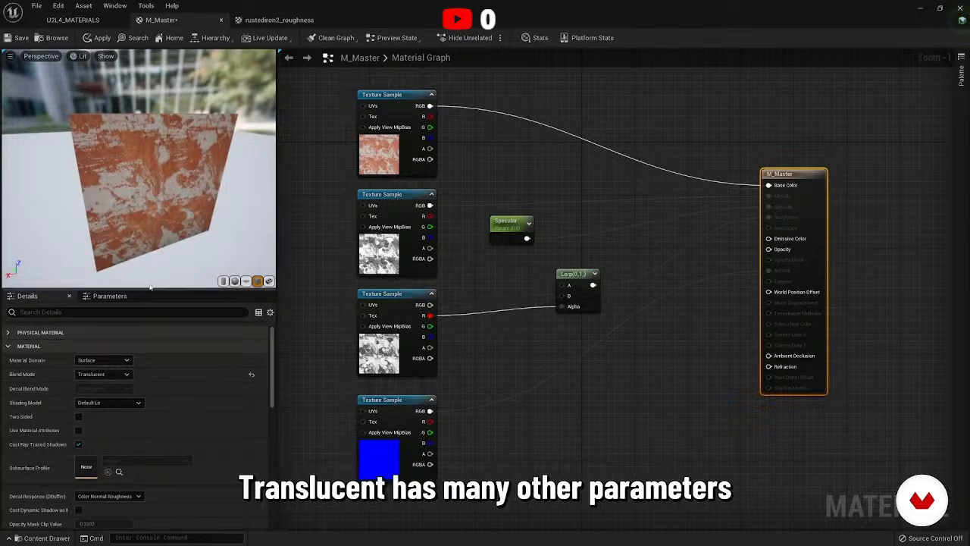
left_click_drag(150, 286, 144, 255)
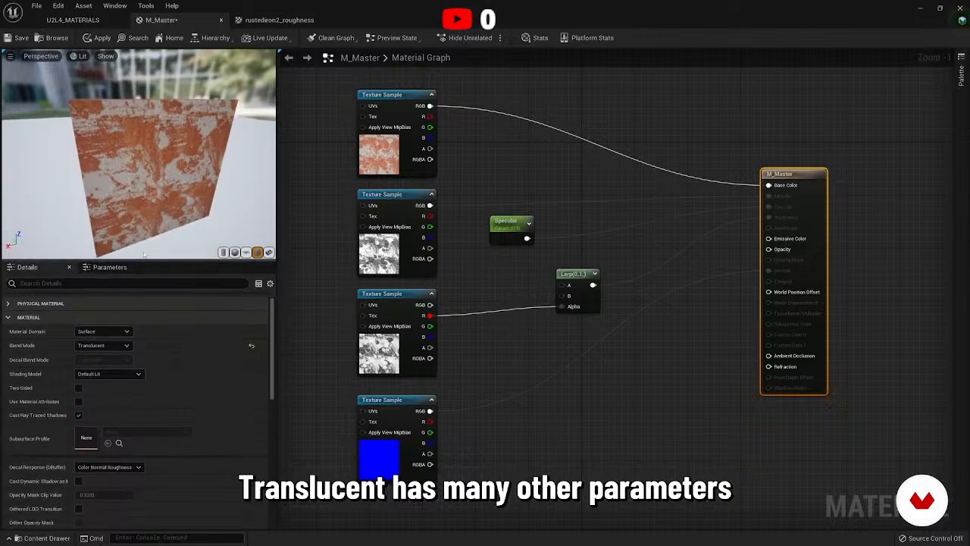
left_click_drag(154, 212, 173, 194)
scroll(189, 444, "down", 1)
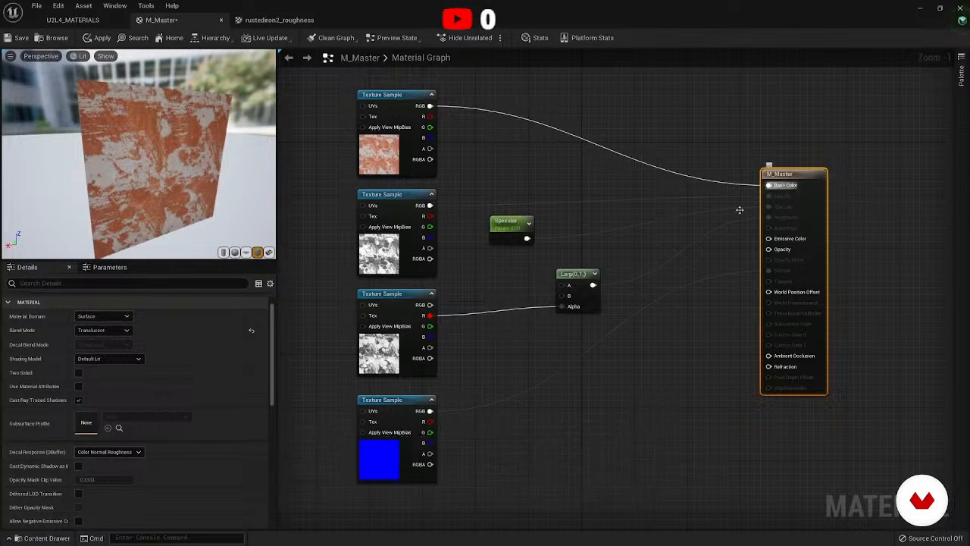
Set M_Master's Blend Mode to Opaque and check the material on the preview cube.
left_click(104, 329)
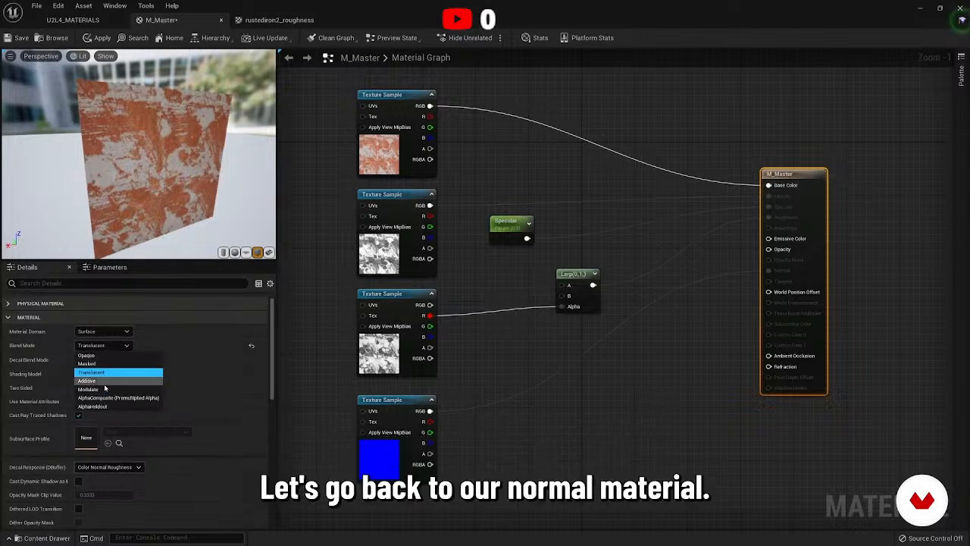
left_click(103, 352)
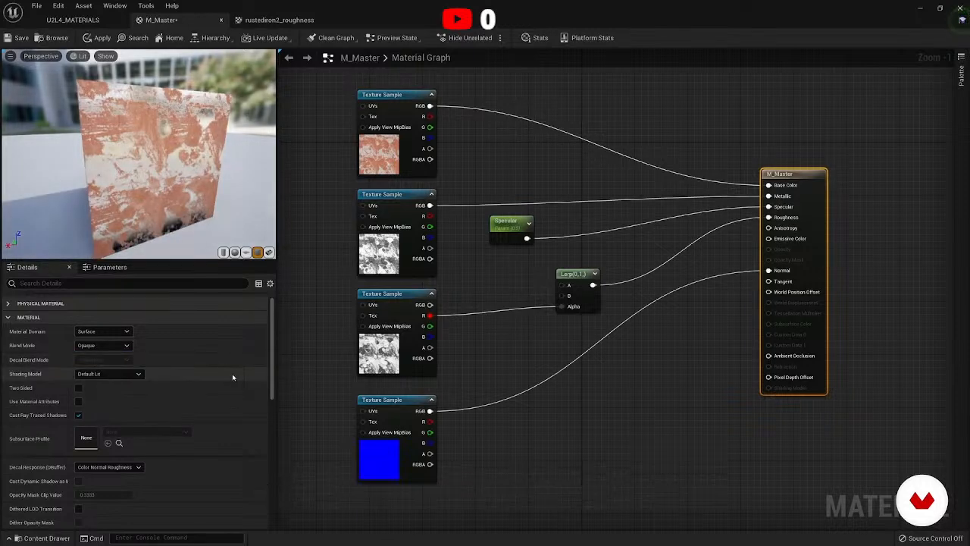
left_click_drag(188, 178, 219, 285)
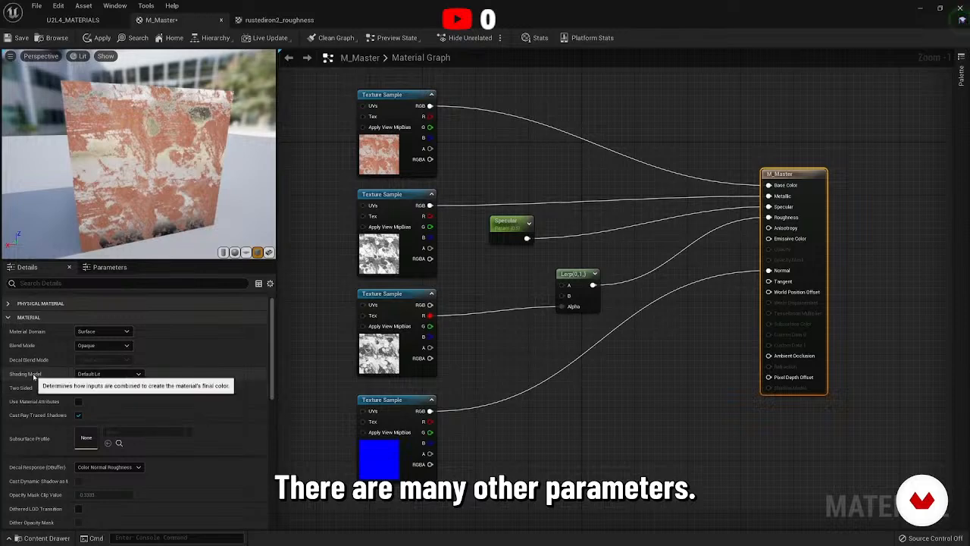
Try the Unlit Shading Model, inspect the preview cube, and restore Default Lit.
left_click(111, 374)
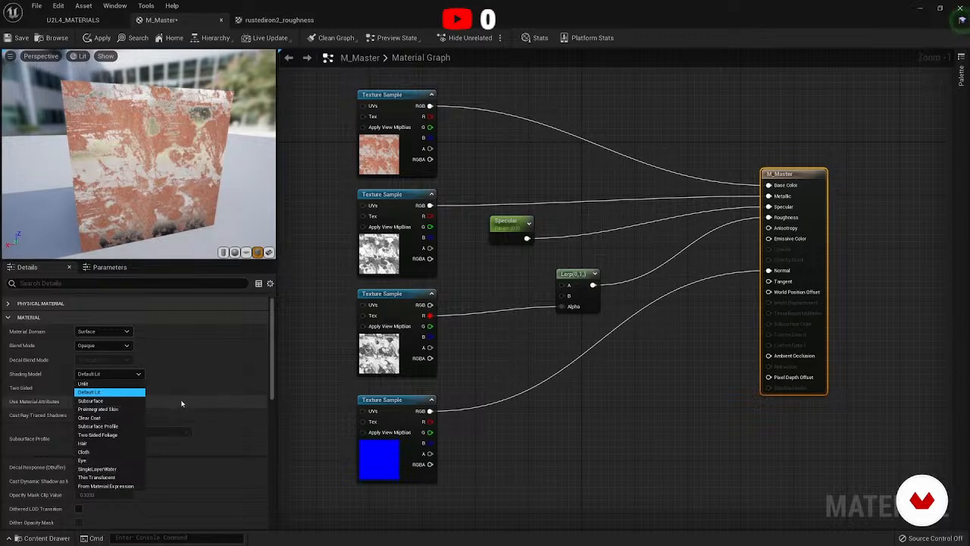
left_click(86, 384)
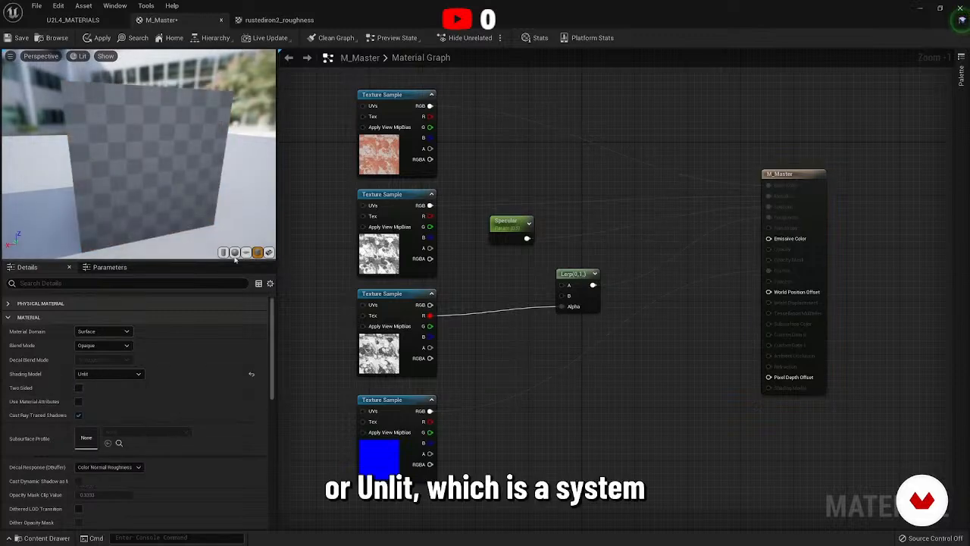
left_click_drag(151, 196, 196, 234)
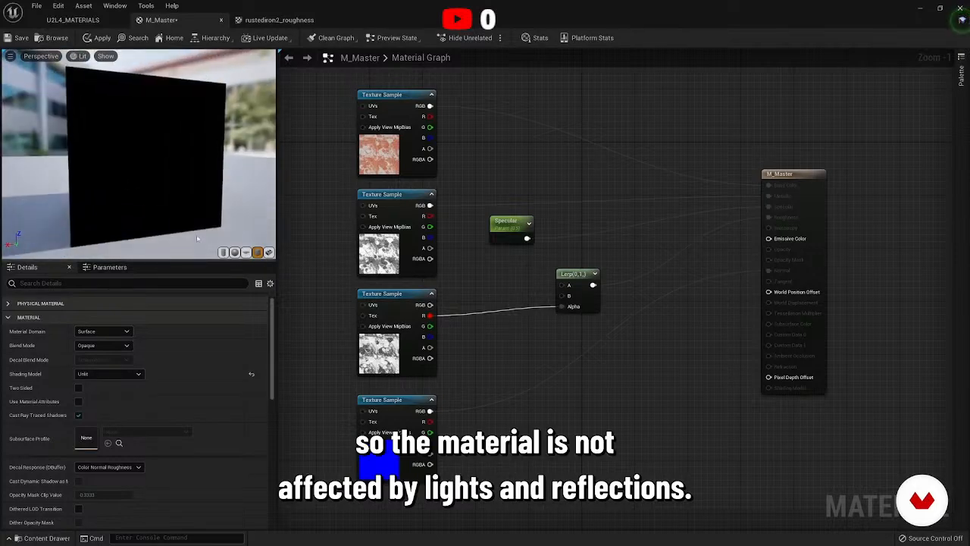
left_click(109, 374)
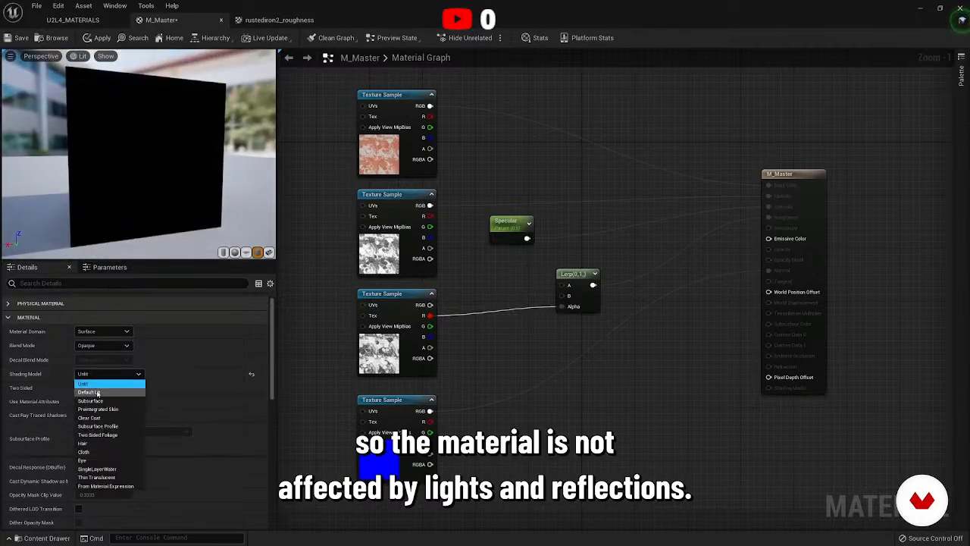
left_click(105, 393)
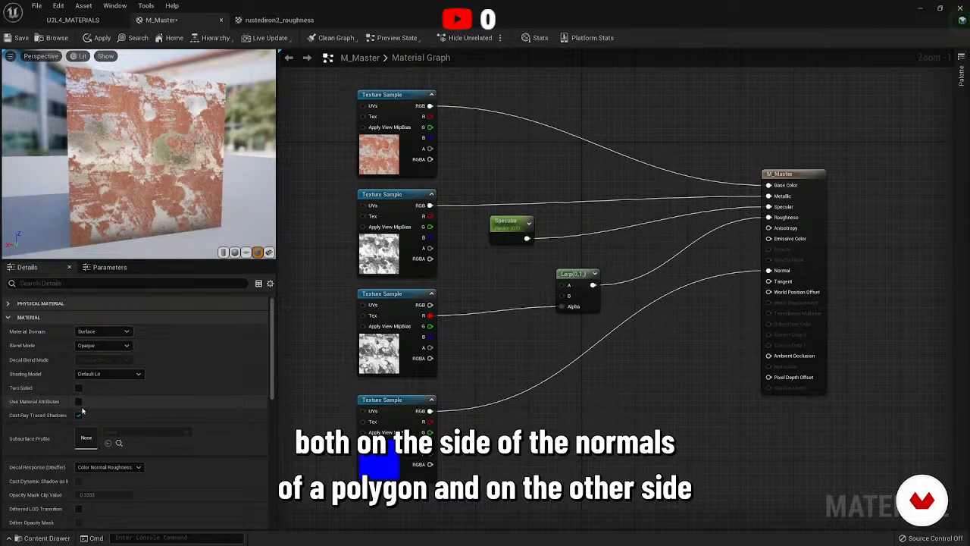
left_click_drag(275, 365, 257, 326)
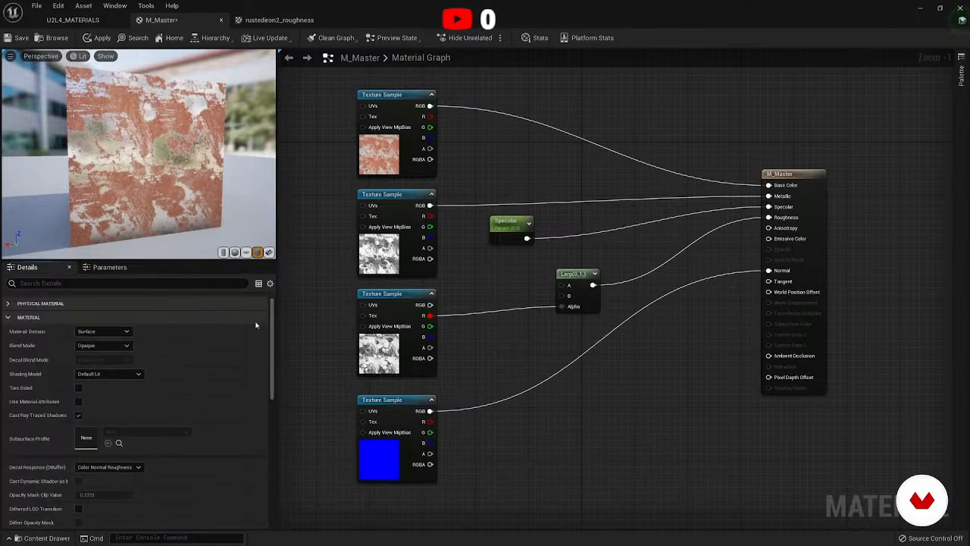
Reposition the Lerp and M_Master nodes to space out the material graph, and save the material.
left_click_drag(577, 275, 561, 276)
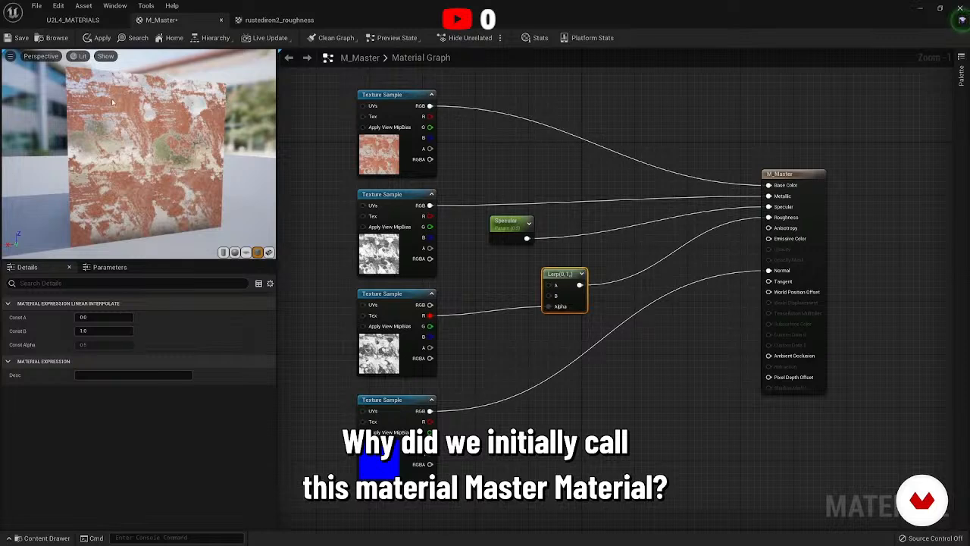
left_click_drag(560, 277, 604, 278)
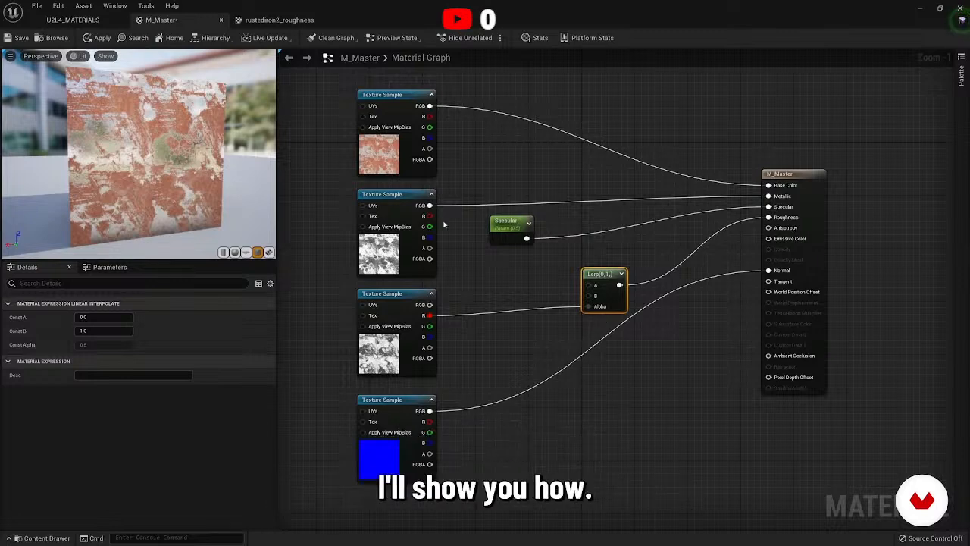
left_click(21, 38)
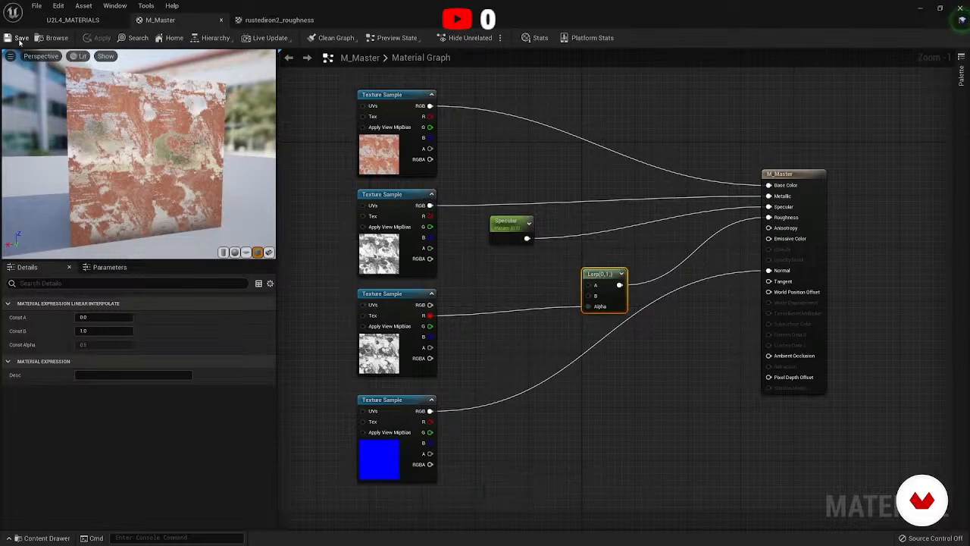
left_click_drag(785, 176, 806, 176)
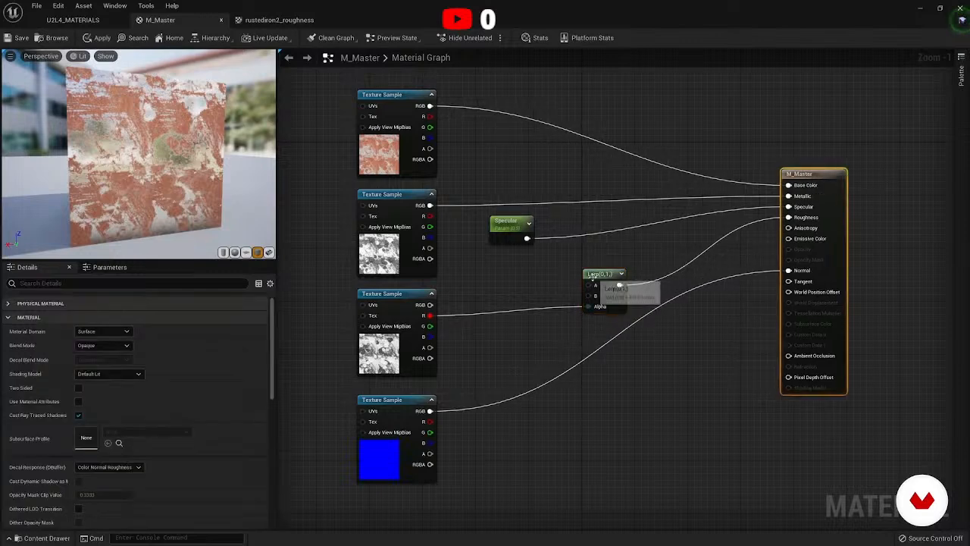
left_click_drag(599, 272, 611, 272)
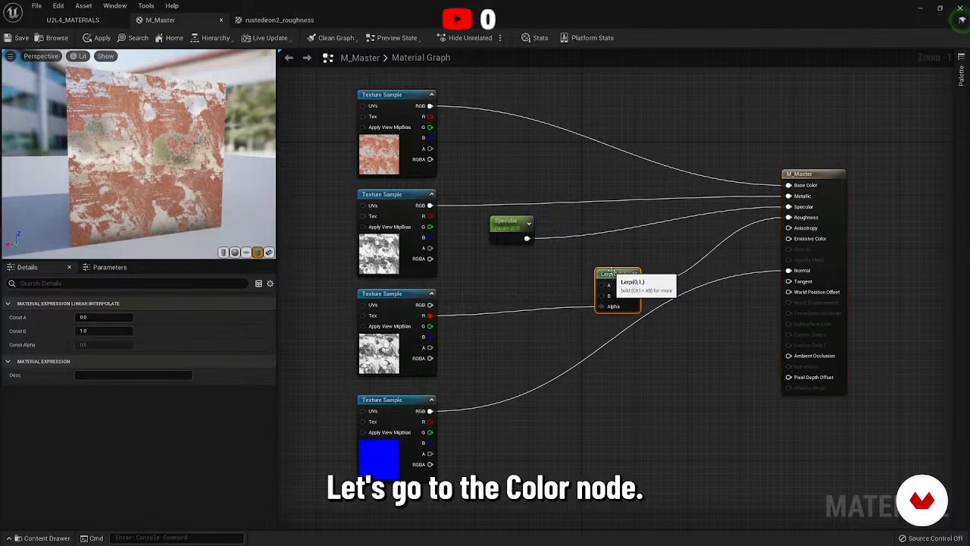
Convert the base color Texture Sample to a parameter named COLOR and assign it to a new group called Textures.
left_click(382, 95)
right_click(382, 96)
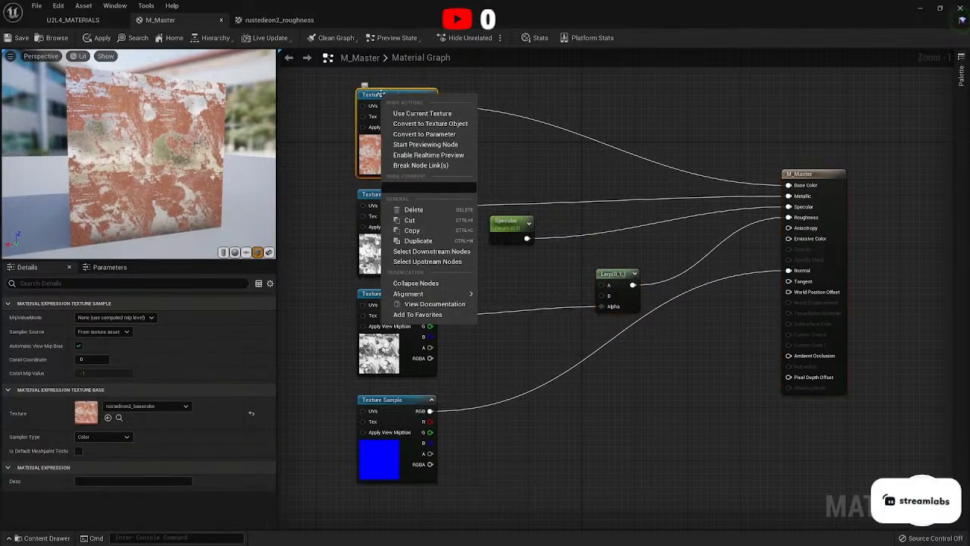
left_click(424, 134)
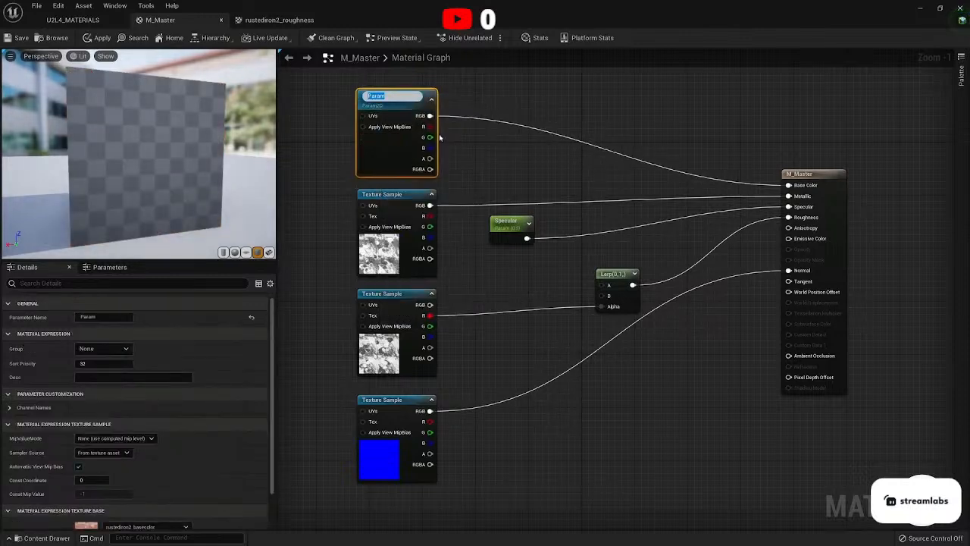
type("Color")
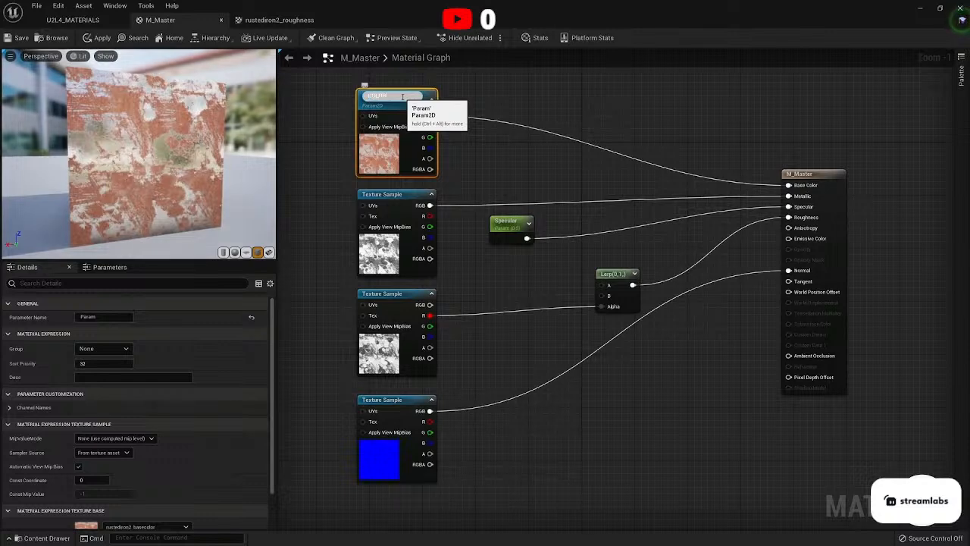
left_click(508, 86)
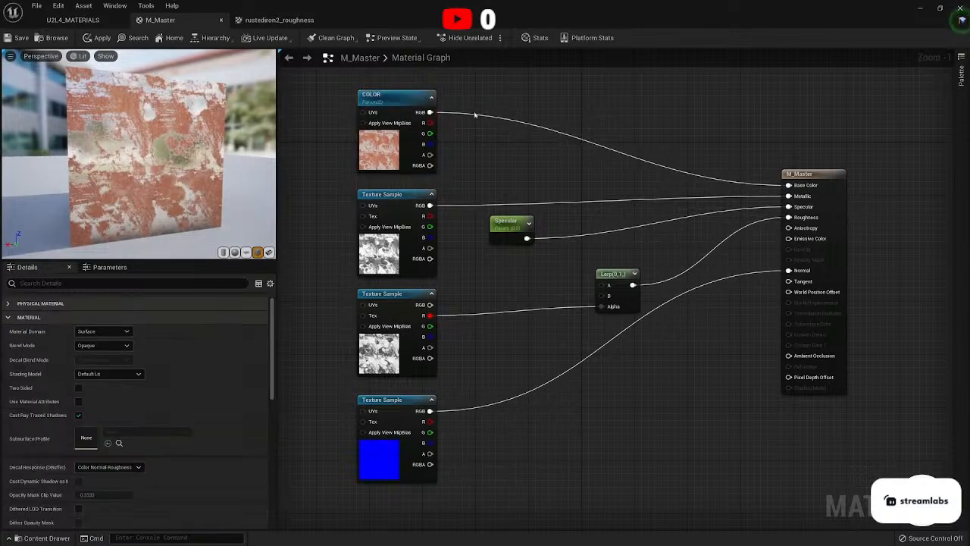
left_click(379, 96)
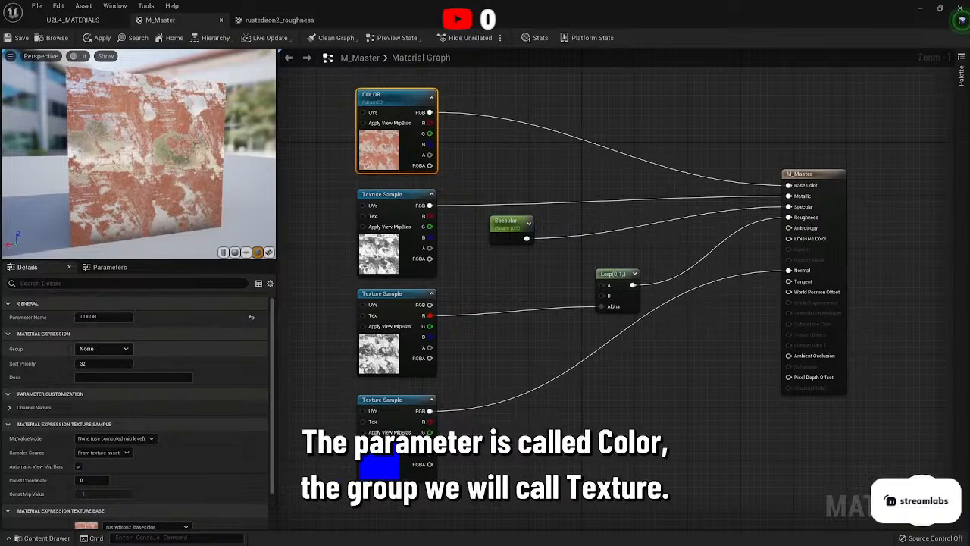
type("xturers")
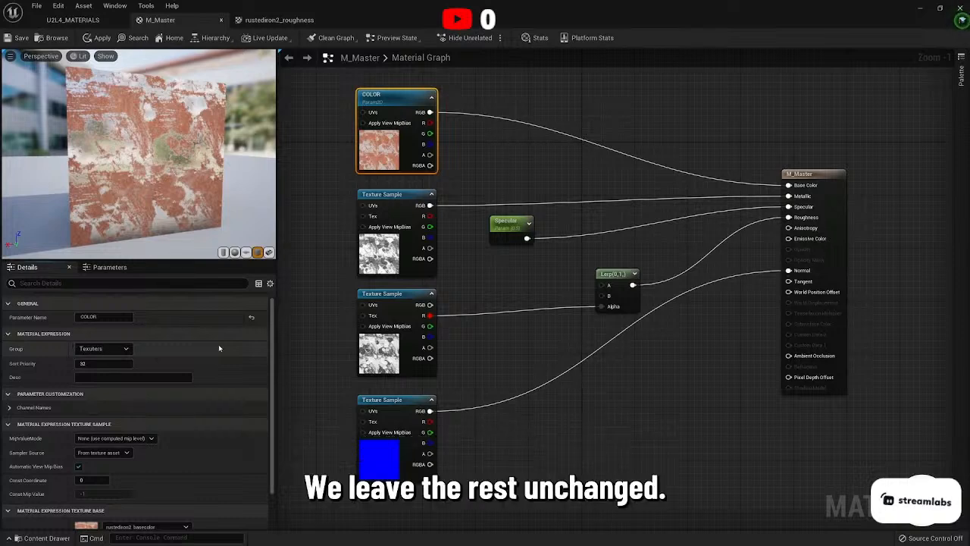
Convert the rustediron2_metallic Texture Sample to a parameter named Metallic and assign it to the Textures group.
left_click(394, 195)
right_click(393, 195)
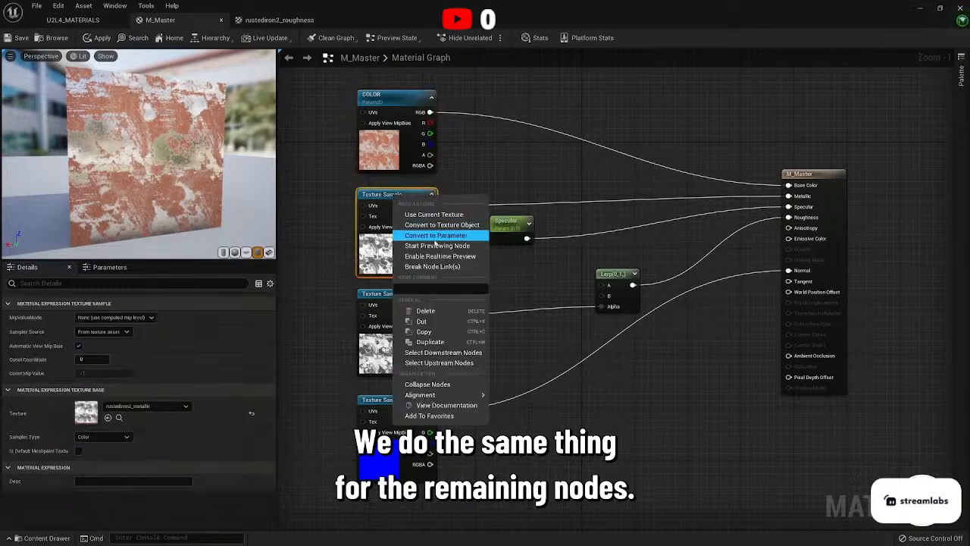
left_click(435, 235)
type("M")
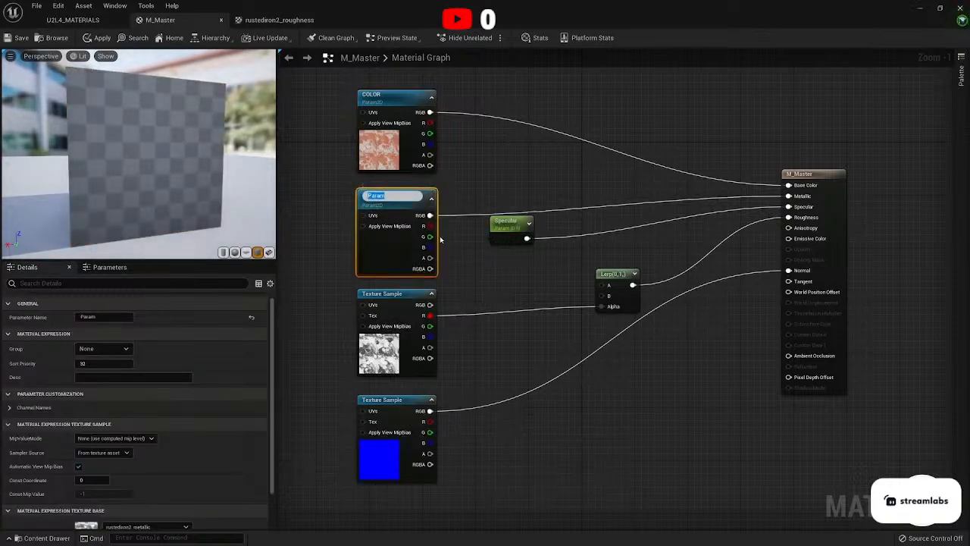
type("etallic")
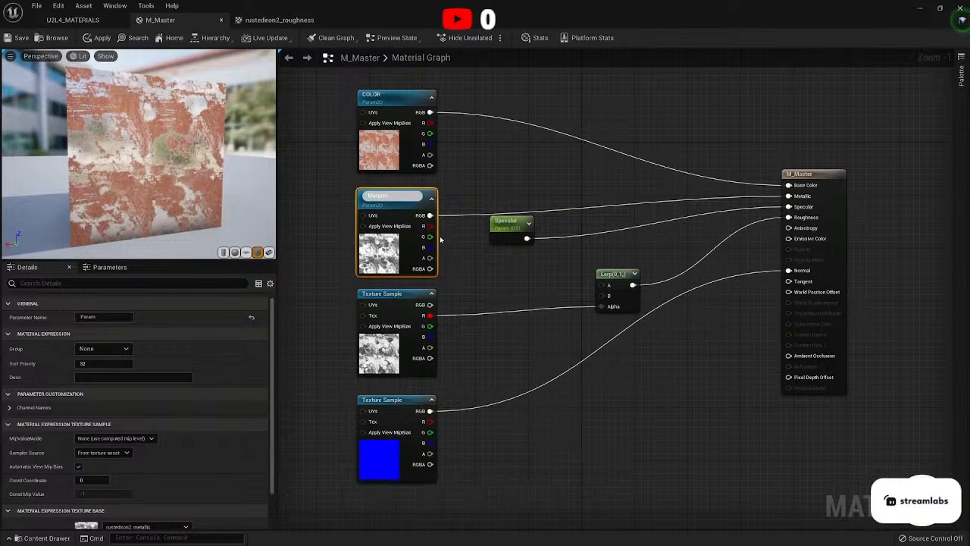
key("Return")
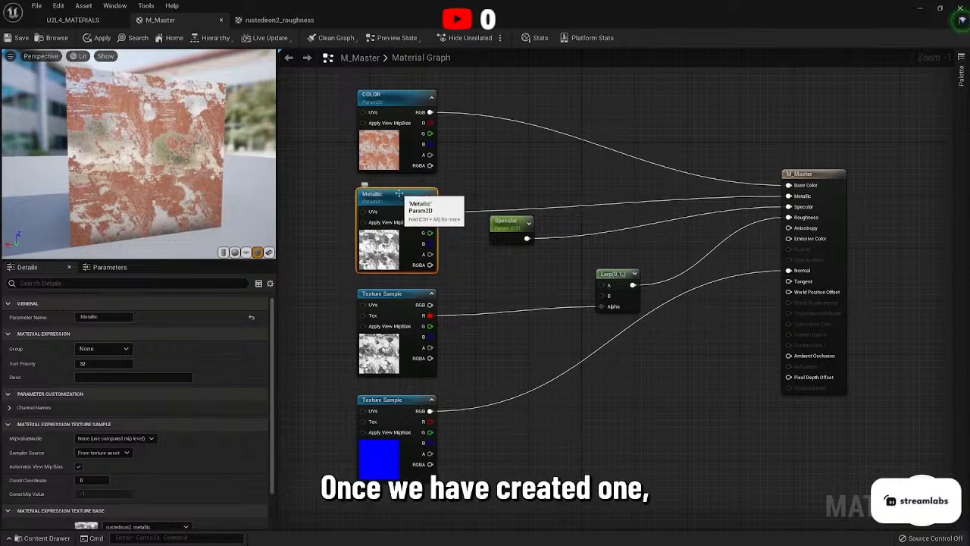
double_click(402, 196)
left_click(124, 350)
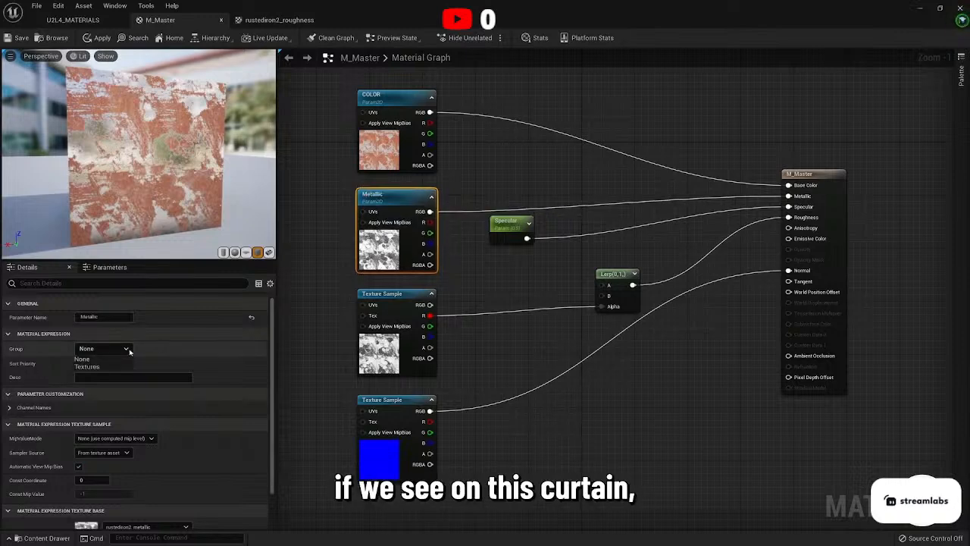
left_click(88, 367)
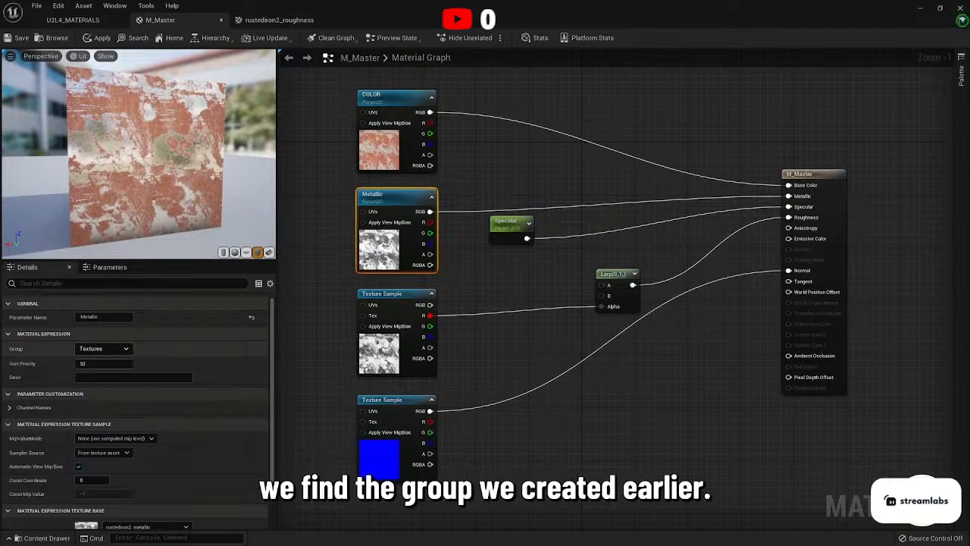
Convert the rustediron2_roughness Texture Sample to a parameter named Roughness and assign it to the Textures group.
left_click(379, 294)
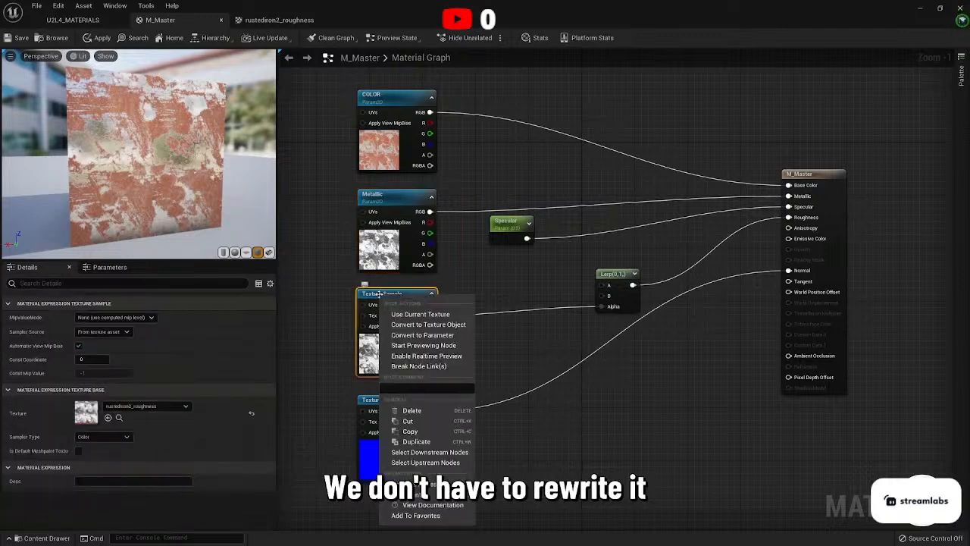
right_click(379, 294)
left_click(435, 338)
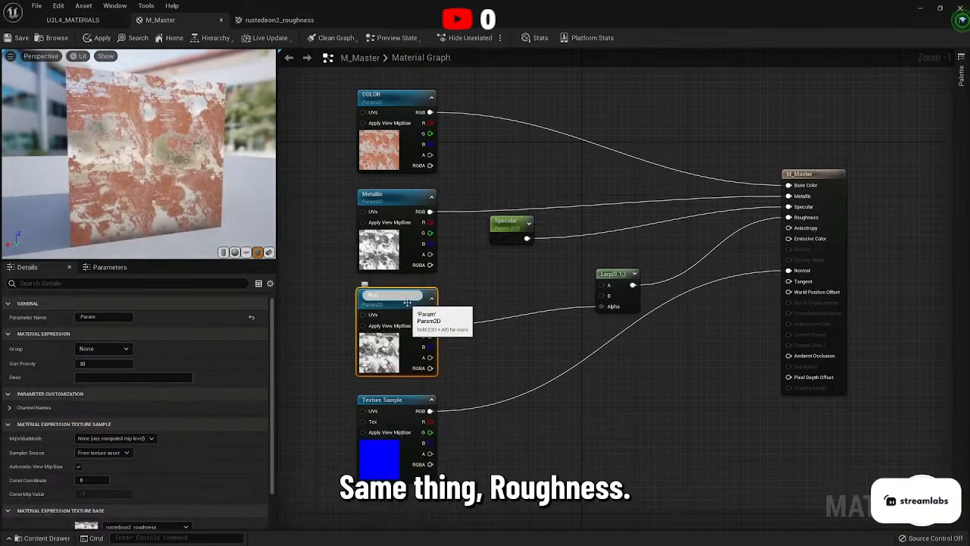
type("Roughness")
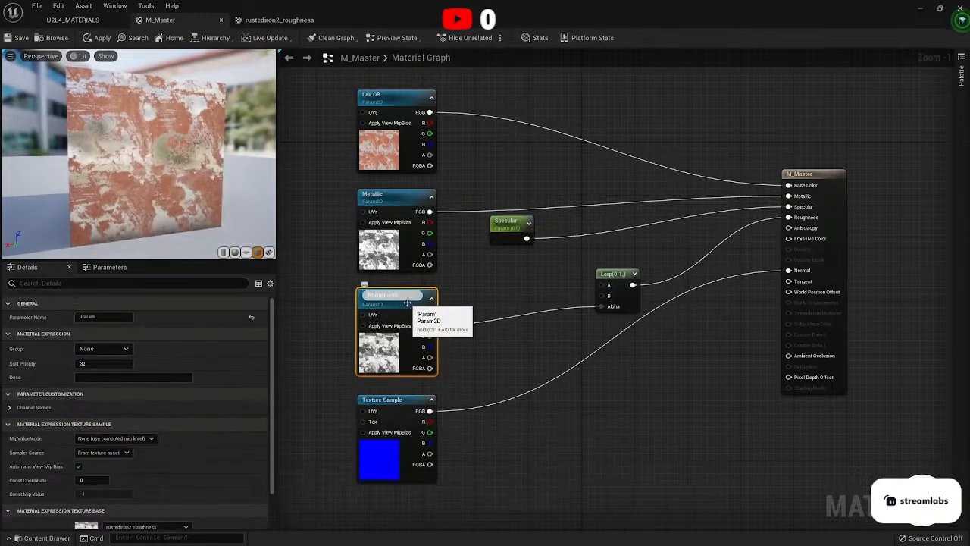
key("Return")
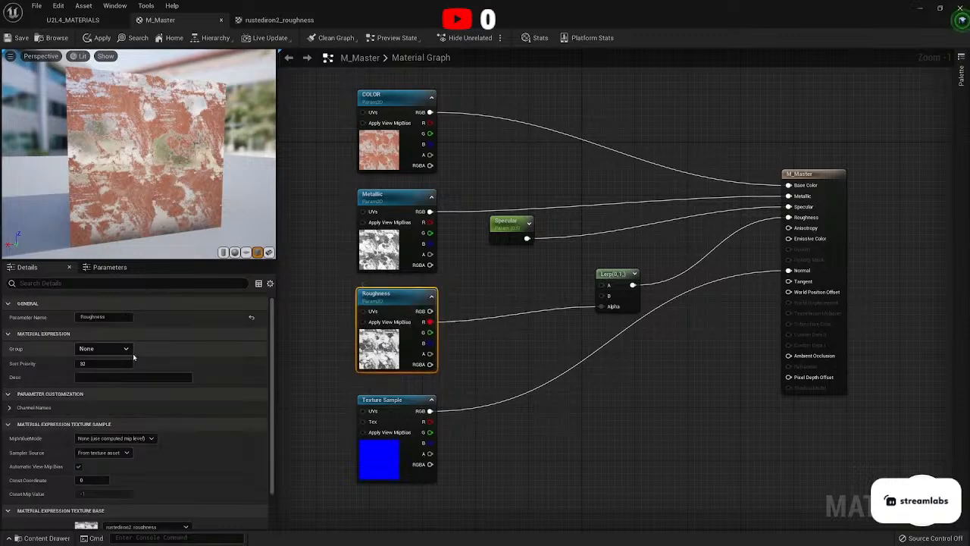
left_click(89, 366)
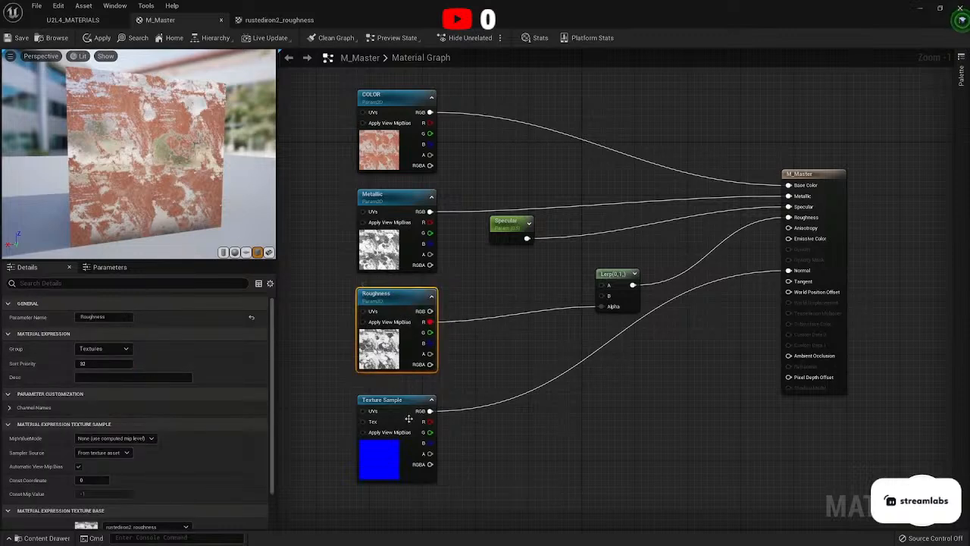
Convert the rustediron2_normal Texture Sample to a parameter named Normal in the Textures group, and save the material.
left_click(391, 401)
right_click(391, 400)
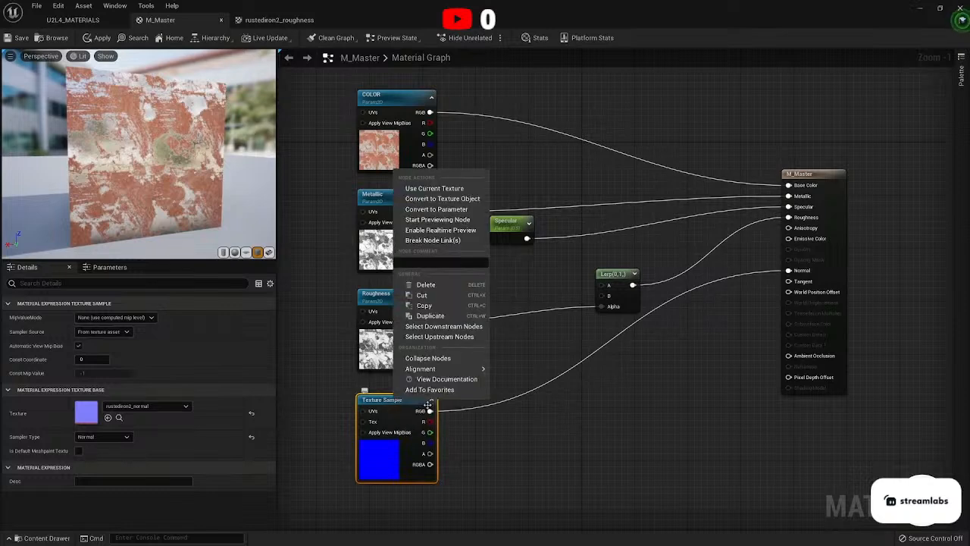
left_click(436, 210)
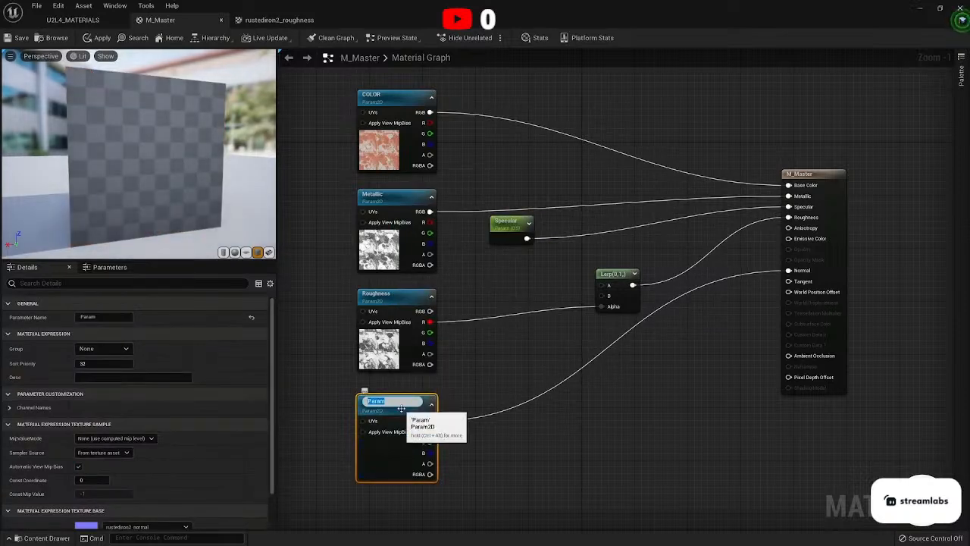
type("Normal")
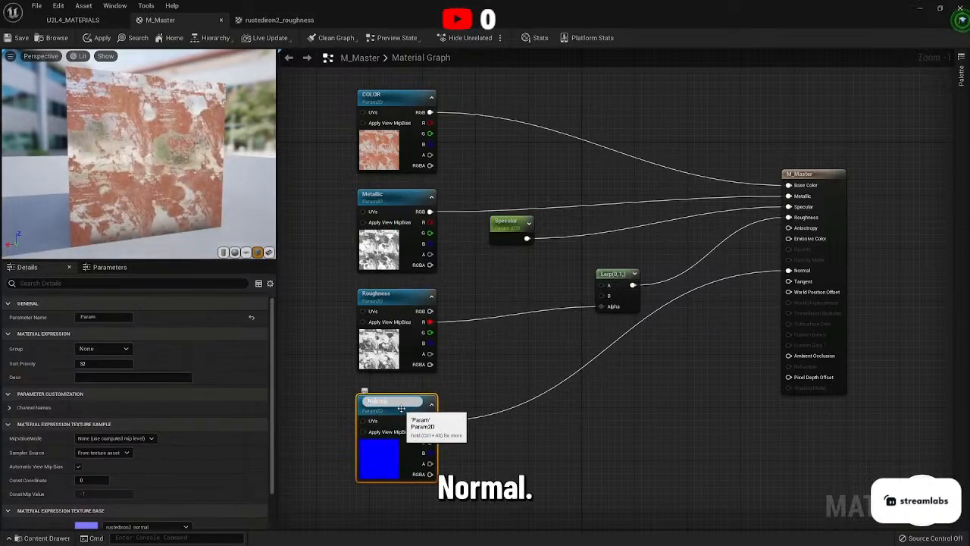
key("Return")
left_click(126, 350)
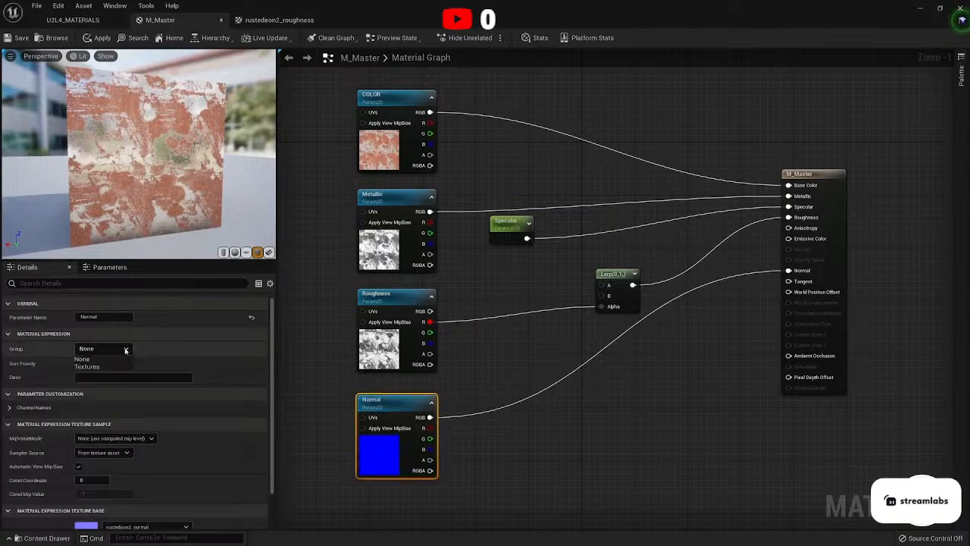
left_click(89, 367)
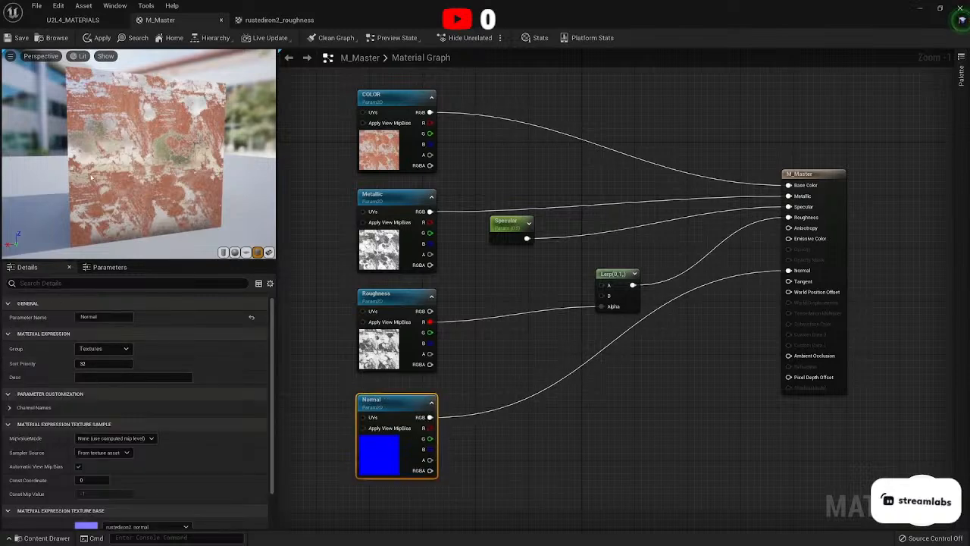
left_click(18, 38)
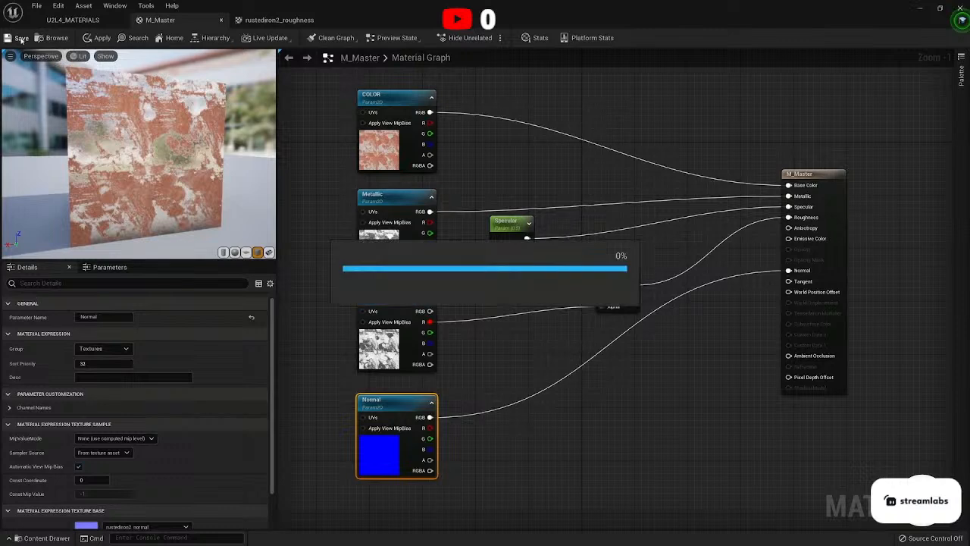
Return to the U2L4_MATERIALS level and create a material instance from M_Master in the U2L4_Material folder.
left_click(86, 21)
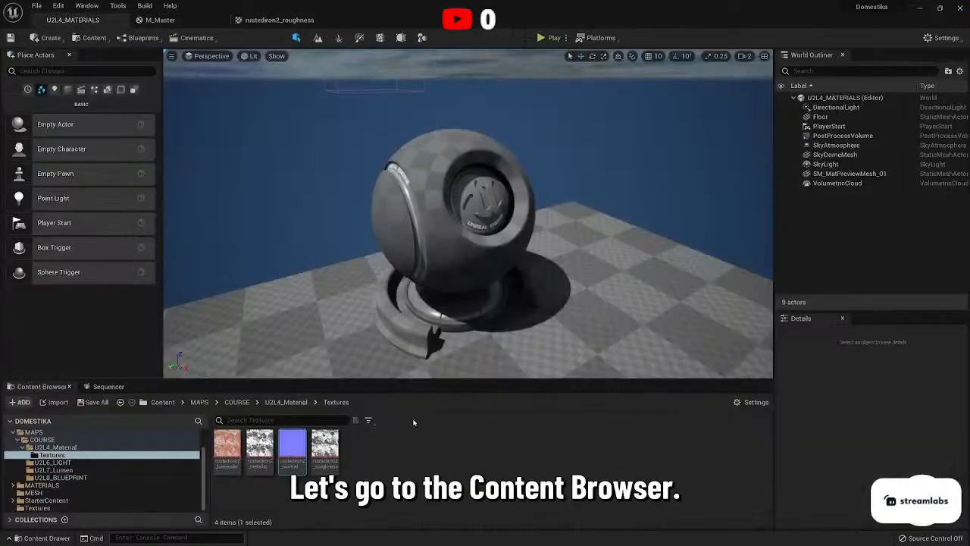
left_click(55, 447)
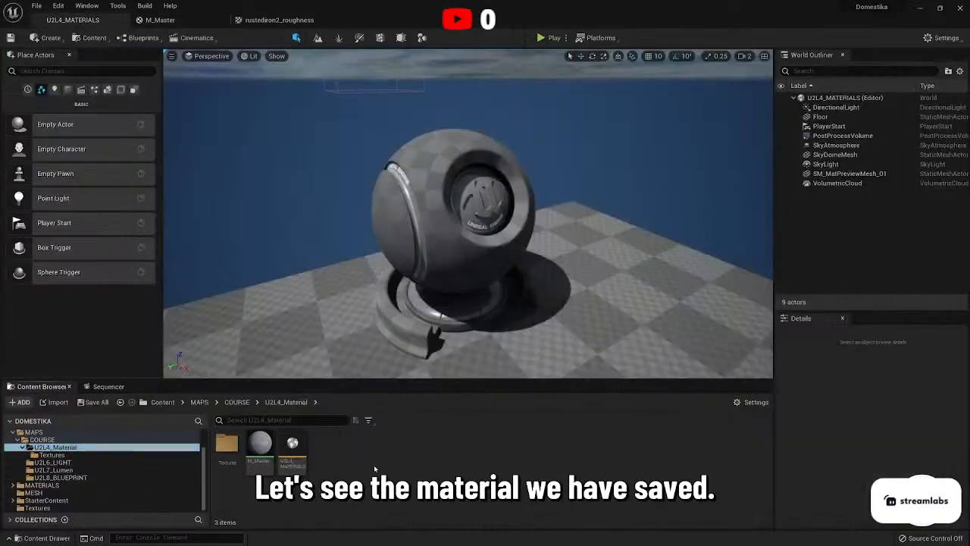
right_click(257, 445)
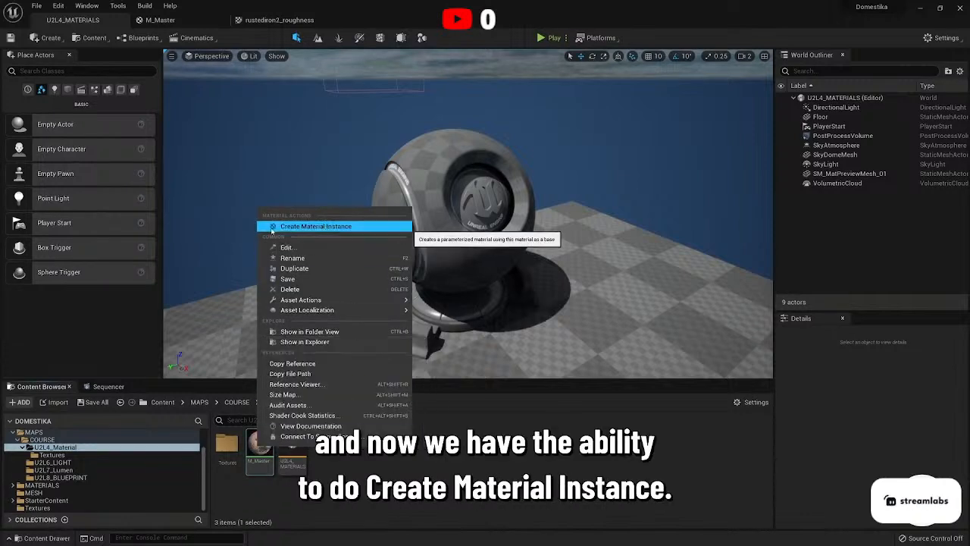
left_click(344, 227)
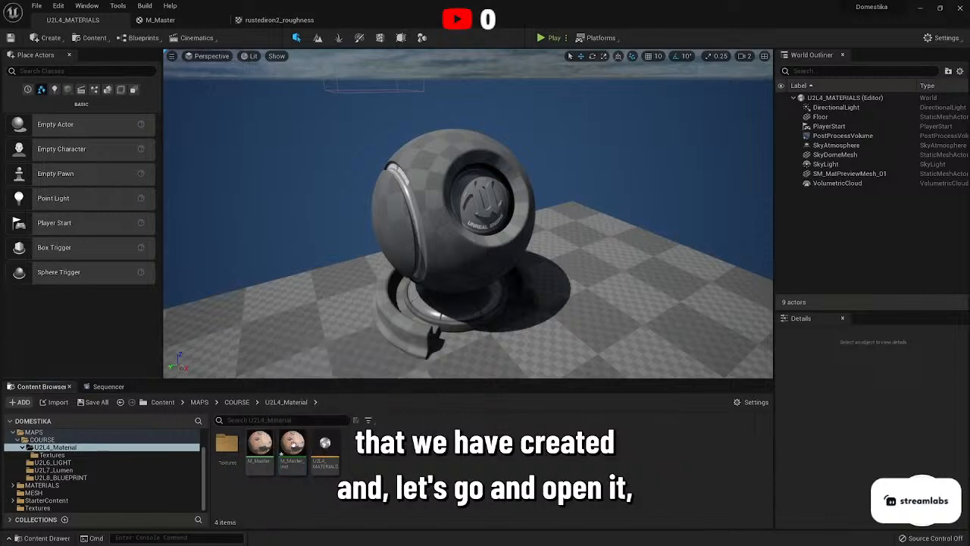
Open the M_Master_Inst material instance and widen its parameter details area beside the preview sphere.
double_click(290, 443)
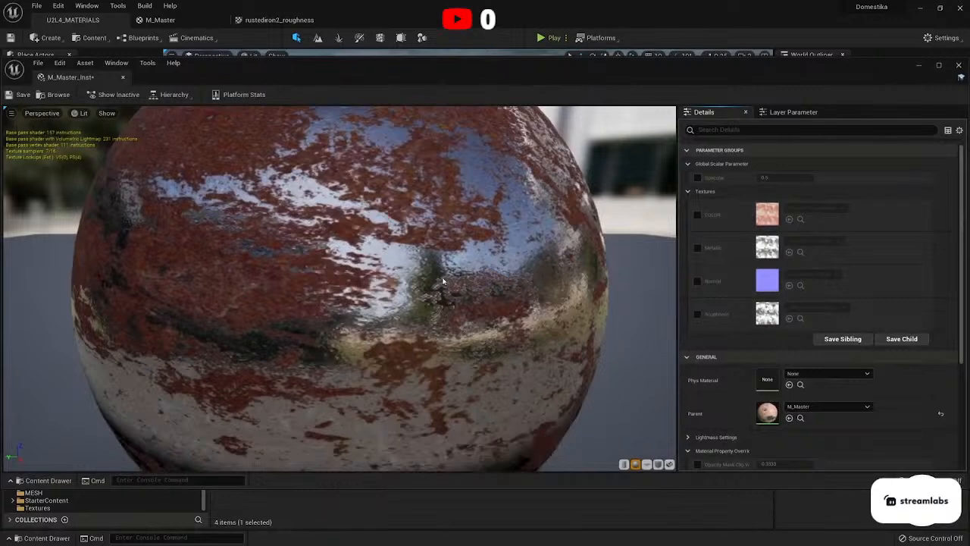
scroll(445, 282, "down", 5)
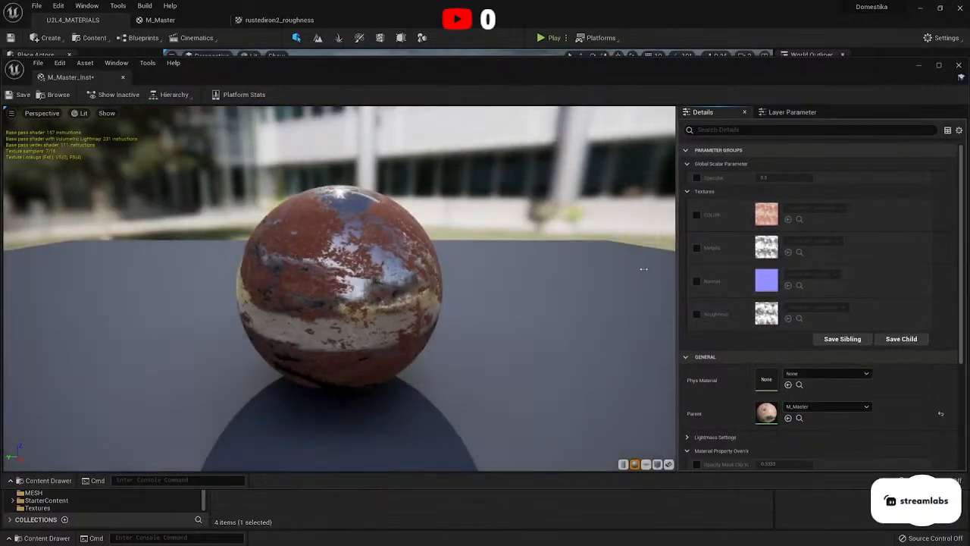
left_click_drag(643, 269, 492, 201)
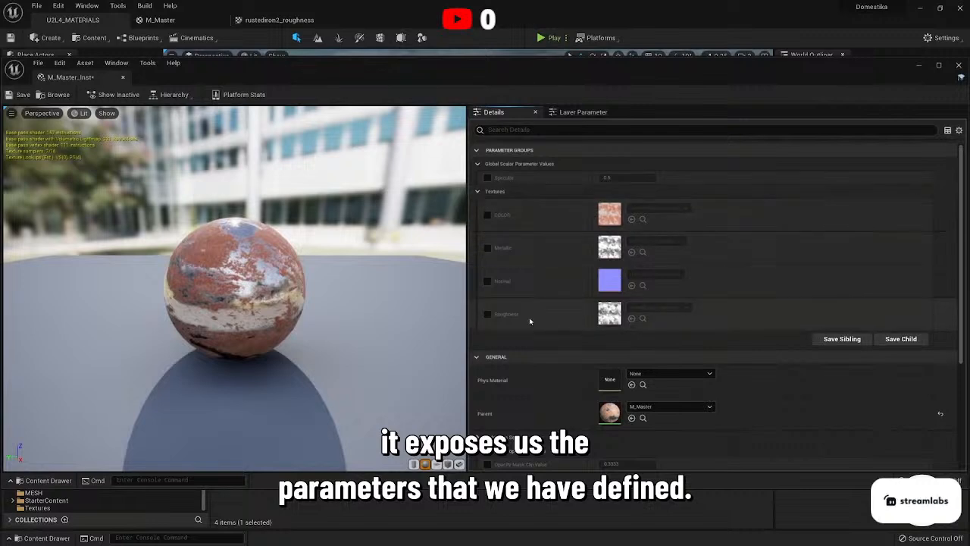
Enable the COLOR, Metallic, Normal and Roughness texture parameter overrides in the M_Master_Inst material instance.
left_click_drag(435, 210, 495, 241)
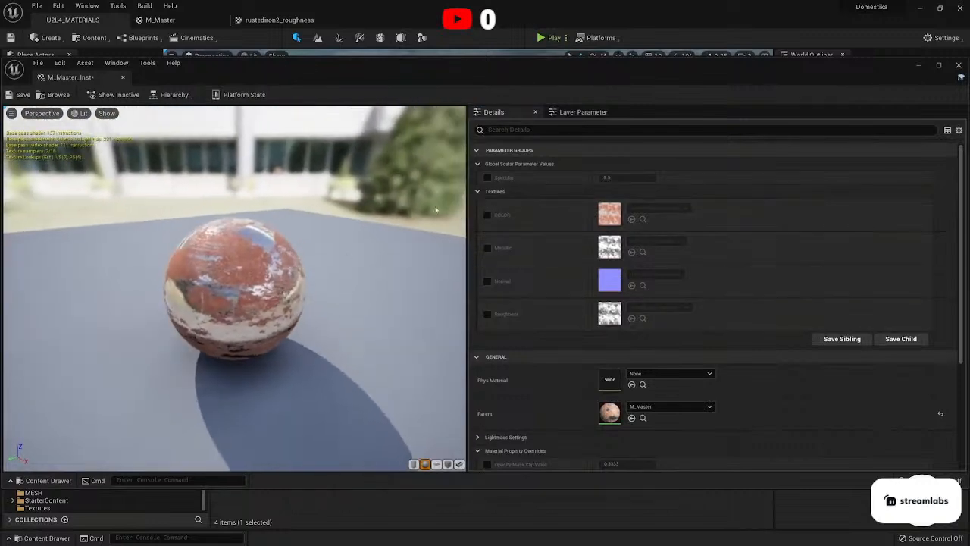
left_click(487, 215)
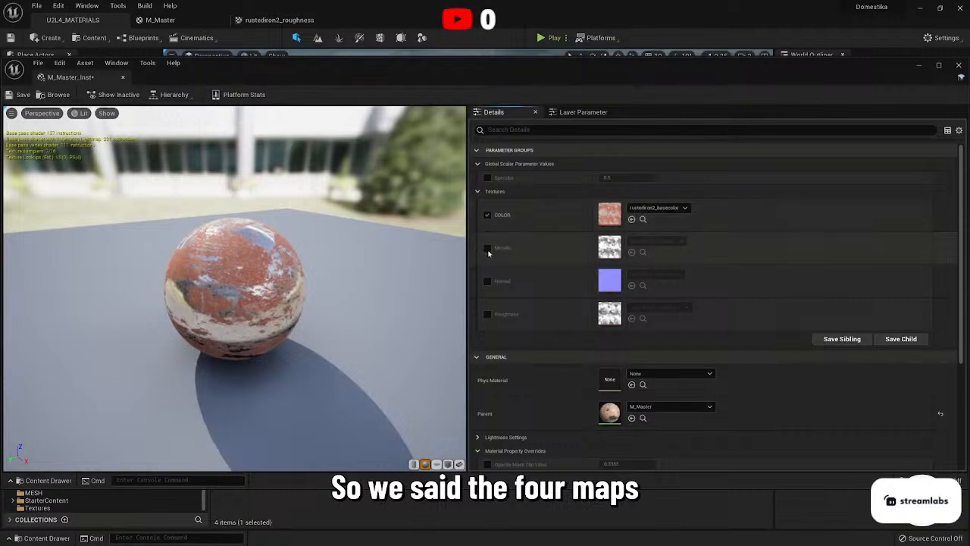
left_click(488, 248)
left_click(487, 281)
left_click(487, 314)
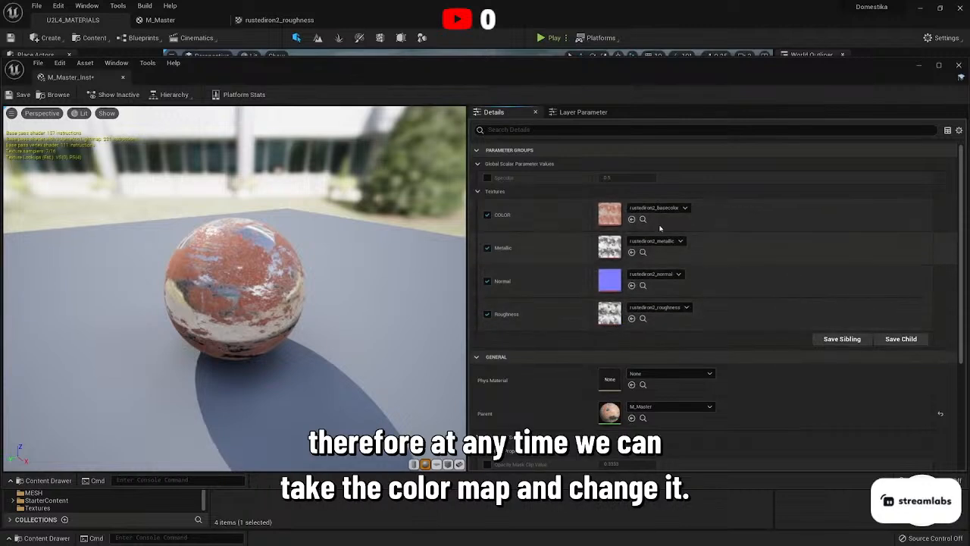
Try the palette texture as the instance's COLOR map and undo the change.
left_click(685, 207)
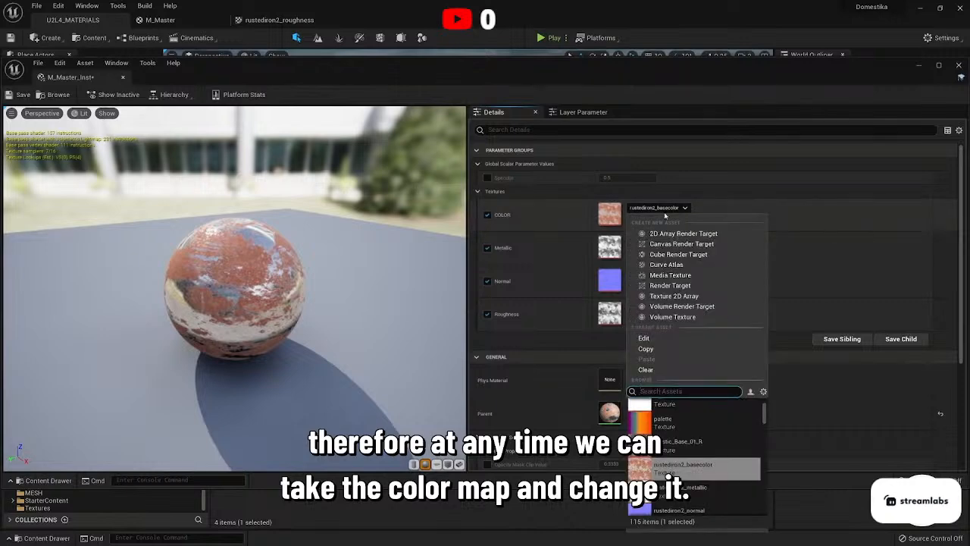
left_click(659, 428)
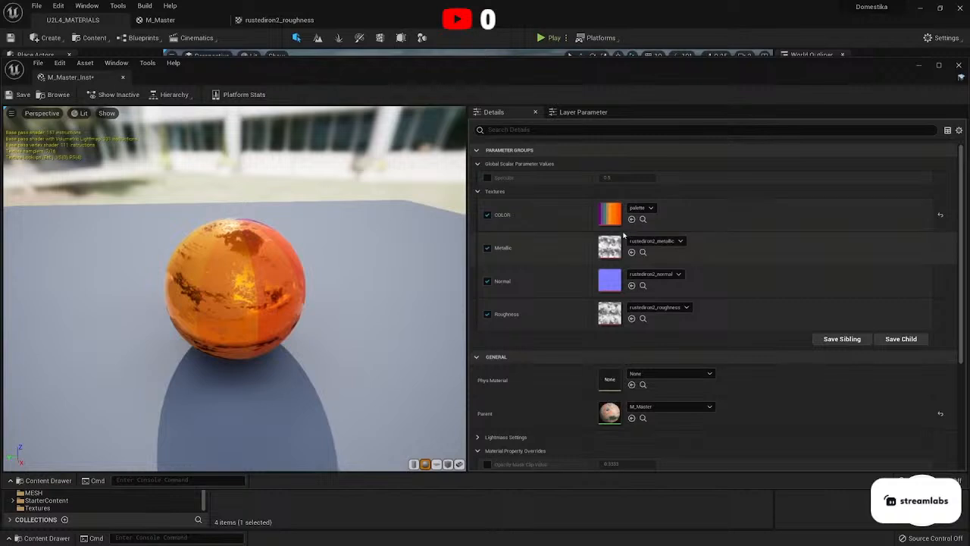
key("ctrl+z")
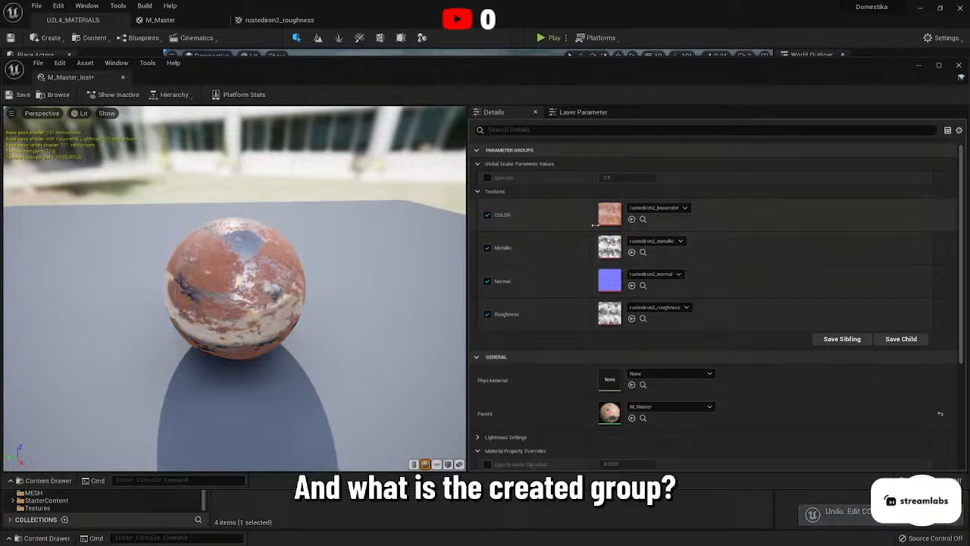
Collapse and re-expand the Textures parameter group to examine how the instance organizes its parameters.
left_click(477, 192)
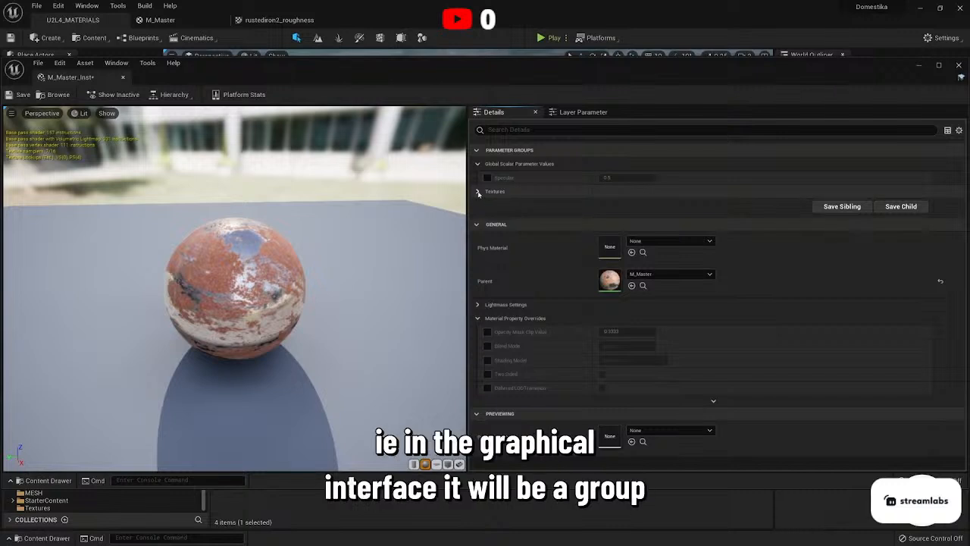
left_click(478, 192)
left_click(478, 192)
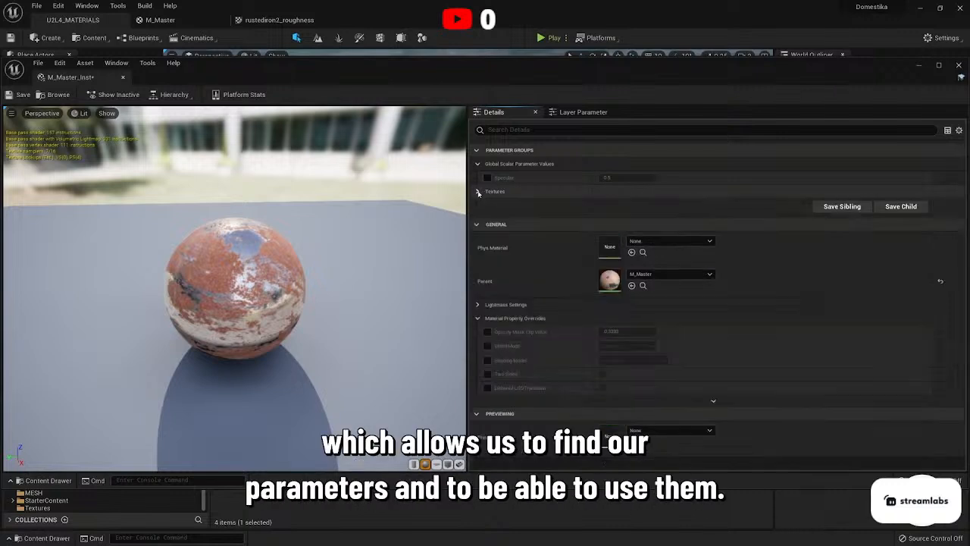
left_click(478, 193)
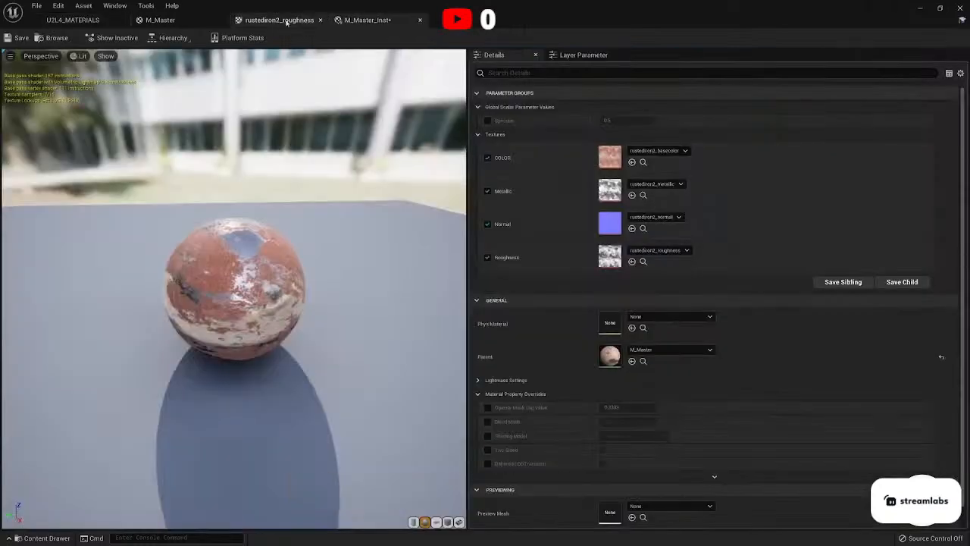
Close the rustediron2_roughness texture and assign M_Master's Specular parameter to a new group named Specular.
left_click(311, 21)
left_click(320, 20)
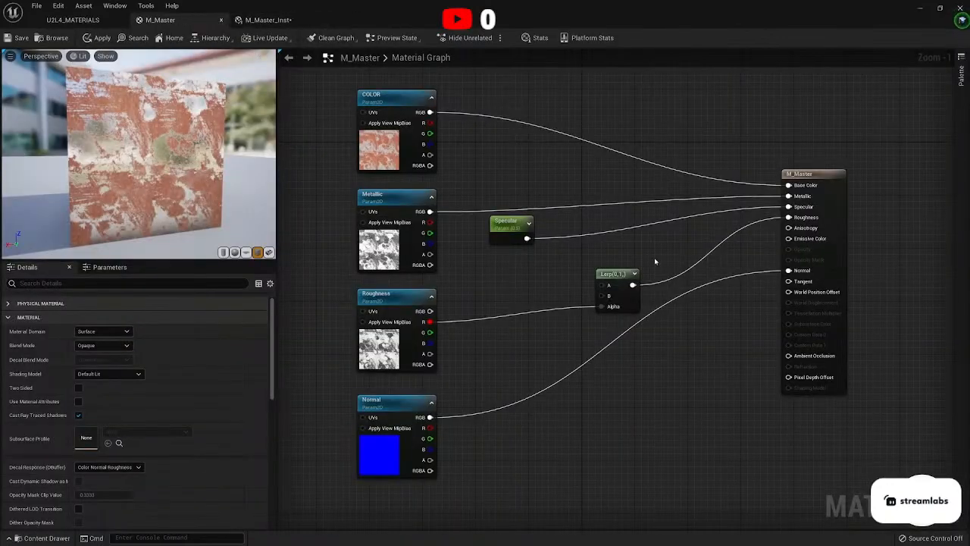
left_click(519, 241)
left_click_drag(519, 241, 622, 252)
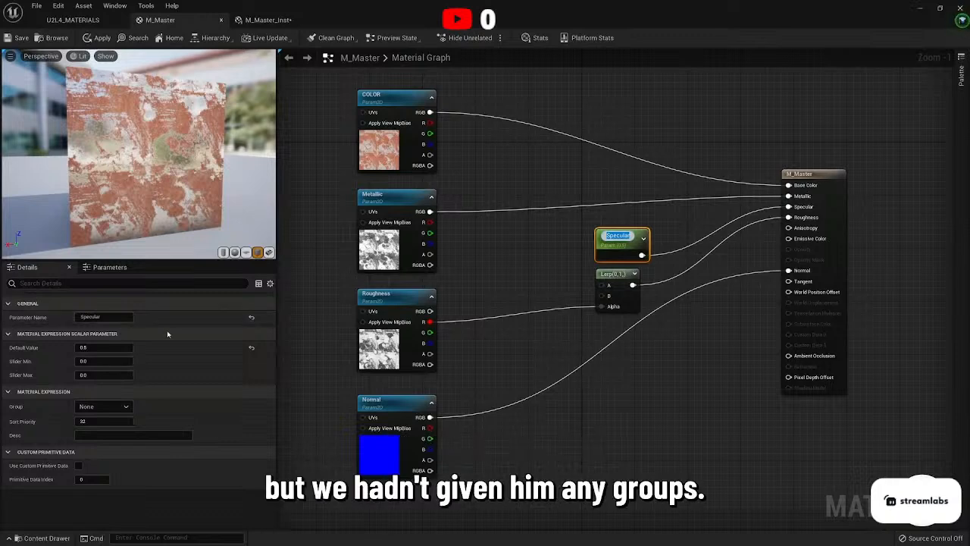
left_click(91, 407)
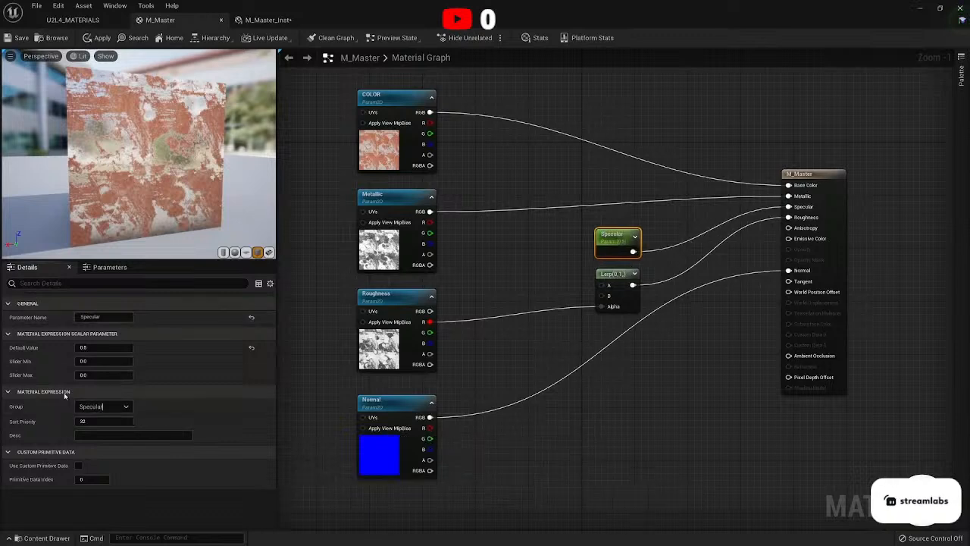
Rearrange the Specular, Lerp and M_Master result nodes so they are more clearly spaced in the material graph.
left_click(620, 275)
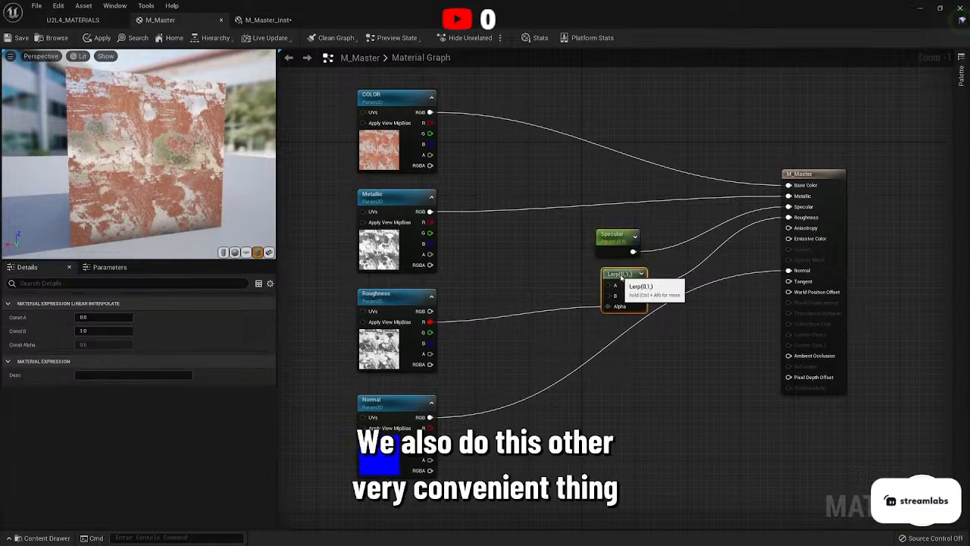
left_click_drag(610, 237, 616, 218)
left_click(621, 287)
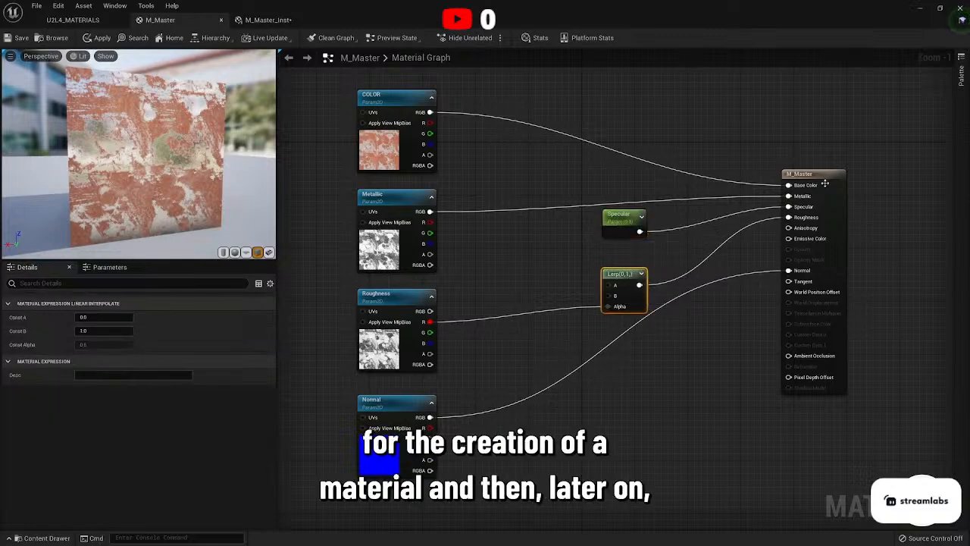
left_click_drag(823, 175, 809, 201)
mouse_move(623, 280)
left_mouse_down()
mouse_move(662, 312)
mouse_move(637, 282)
left_mouse_up()
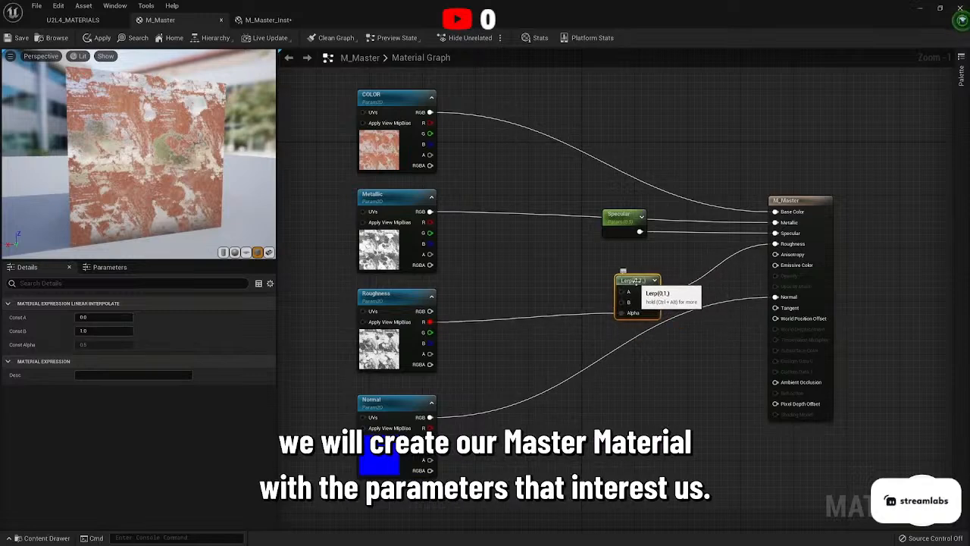
Promote the Lerp node's A input to a parameter named R_min and assign it to a new Roughness group.
right_click(625, 292)
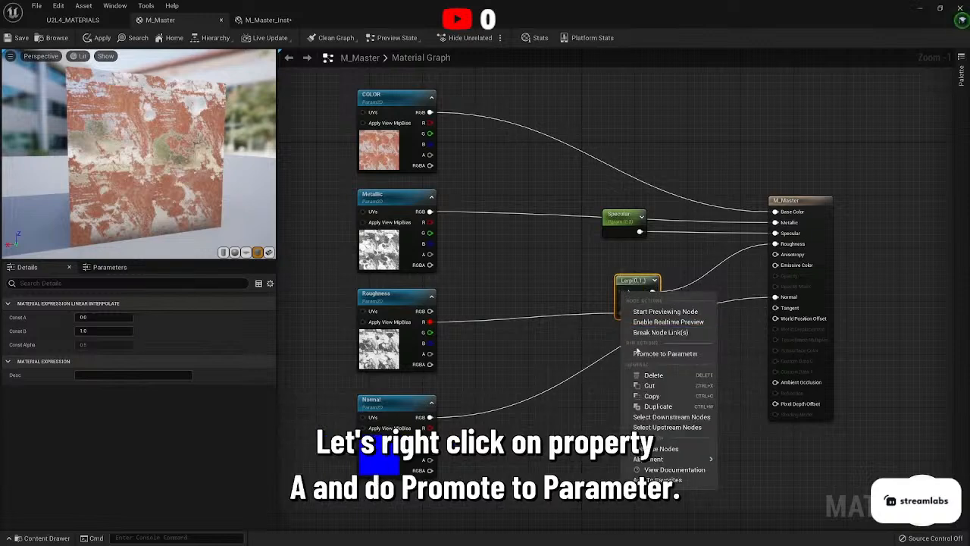
left_click(638, 353)
left_click_drag(582, 286, 557, 262)
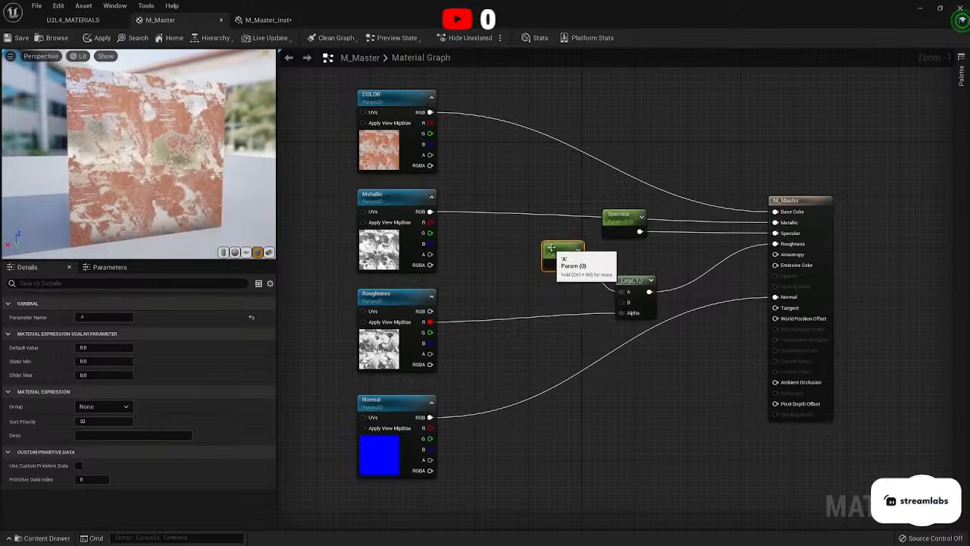
left_click(89, 316)
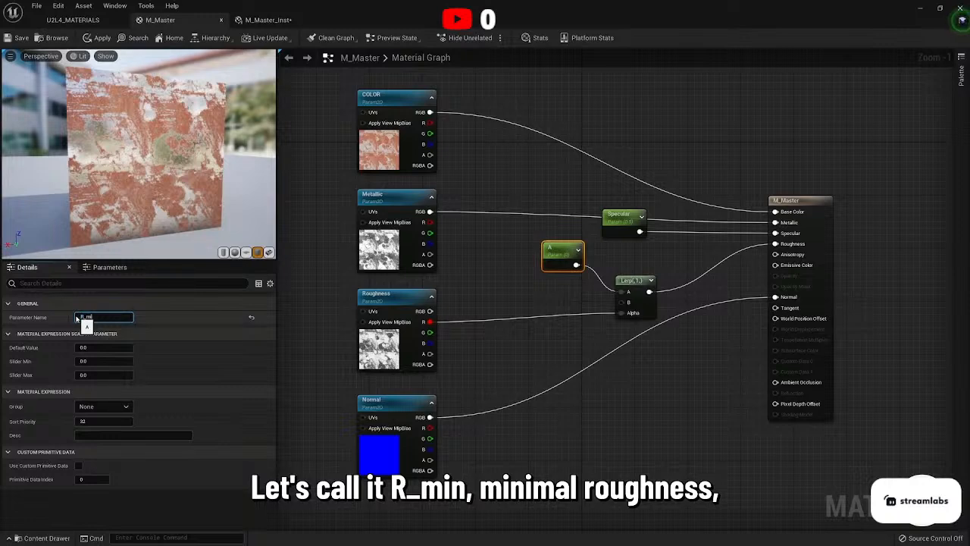
left_click(165, 353)
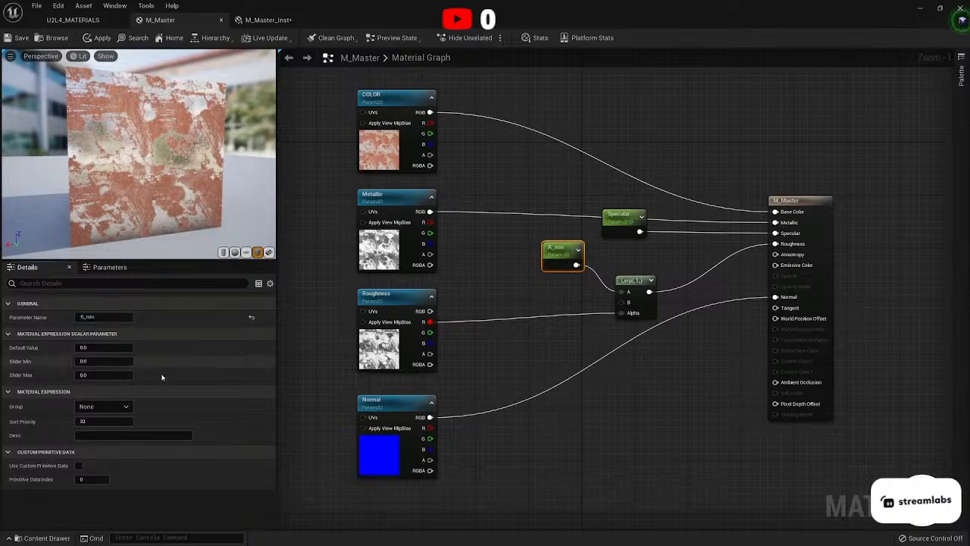
left_click(94, 406)
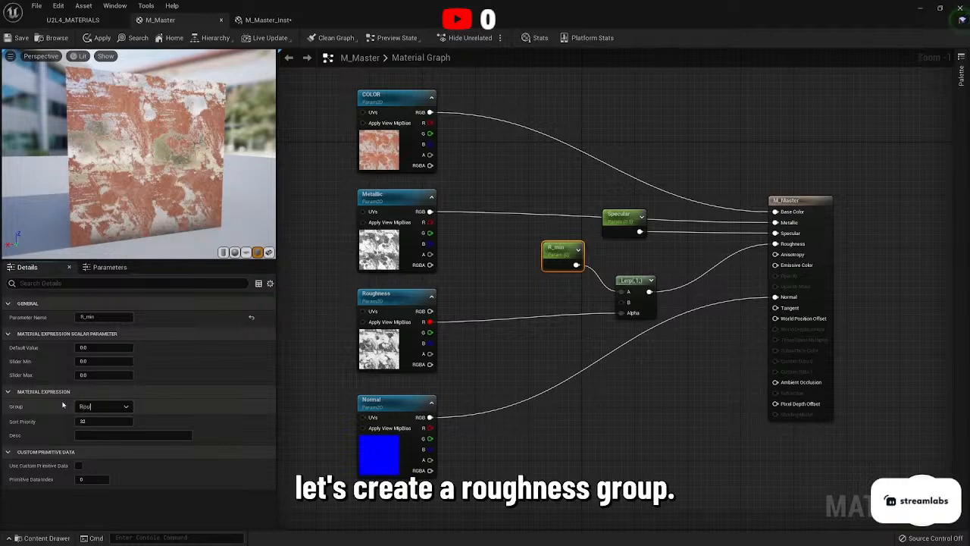
type("Roughness")
key("Return")
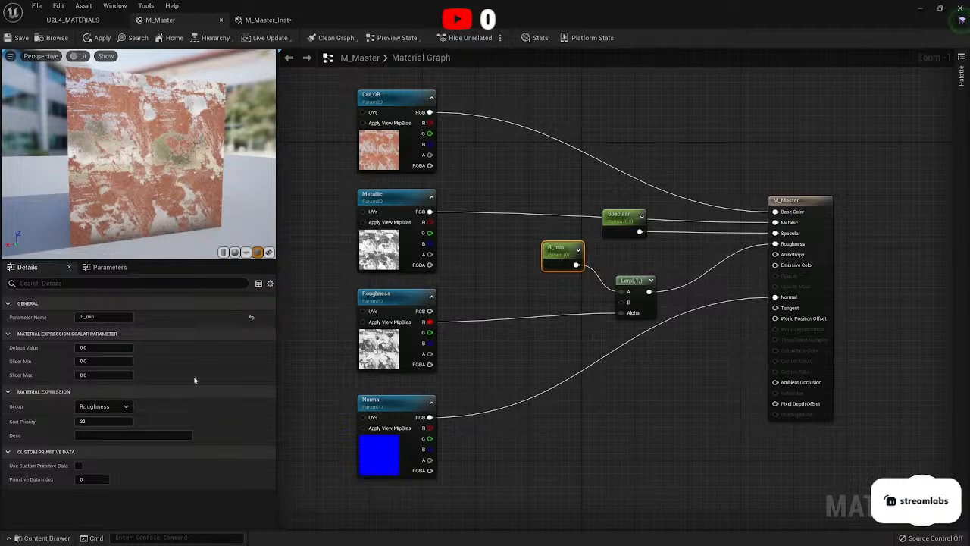
Promote the Lerp node's B input to a parameter named R_max and assign it to the existing Roughness group.
right_click(623, 303)
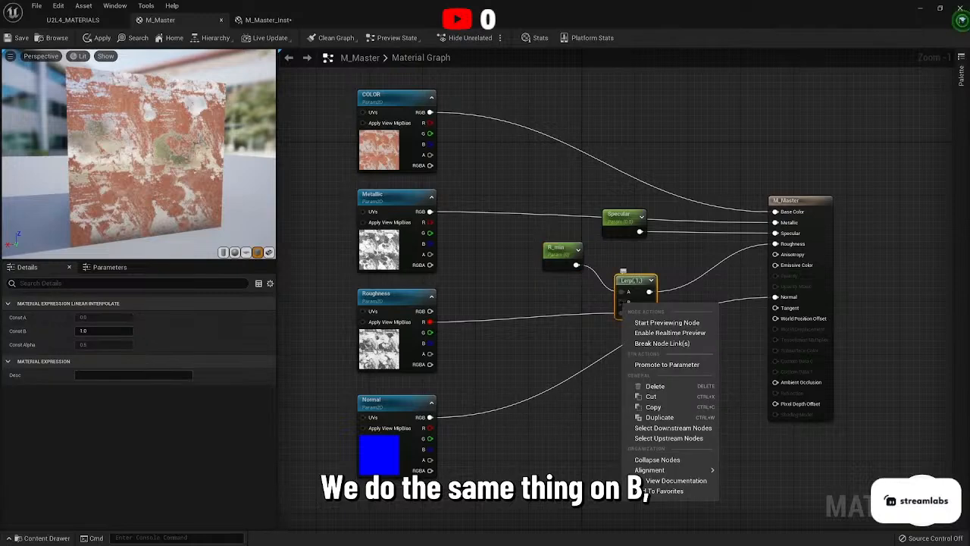
left_click(667, 365)
left_click_drag(585, 296, 555, 294)
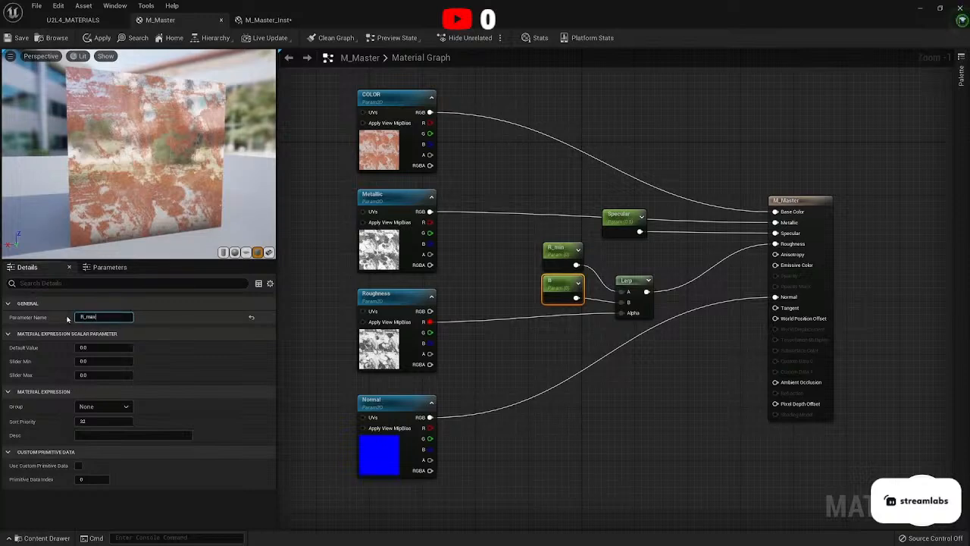
left_click(104, 407)
left_click(99, 425)
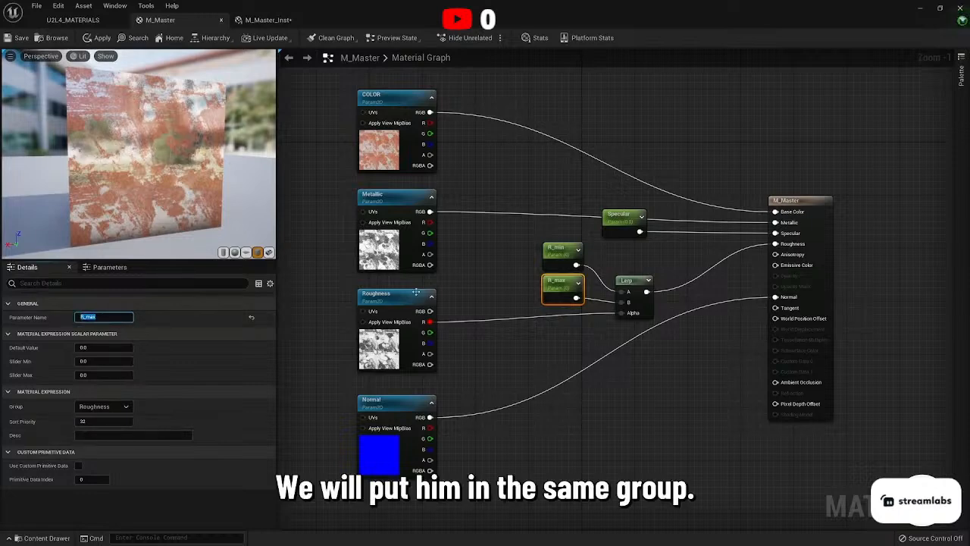
Save the M_Master material and return to the preview mesh in the U2L4_MATERIALS level.
left_click(16, 42)
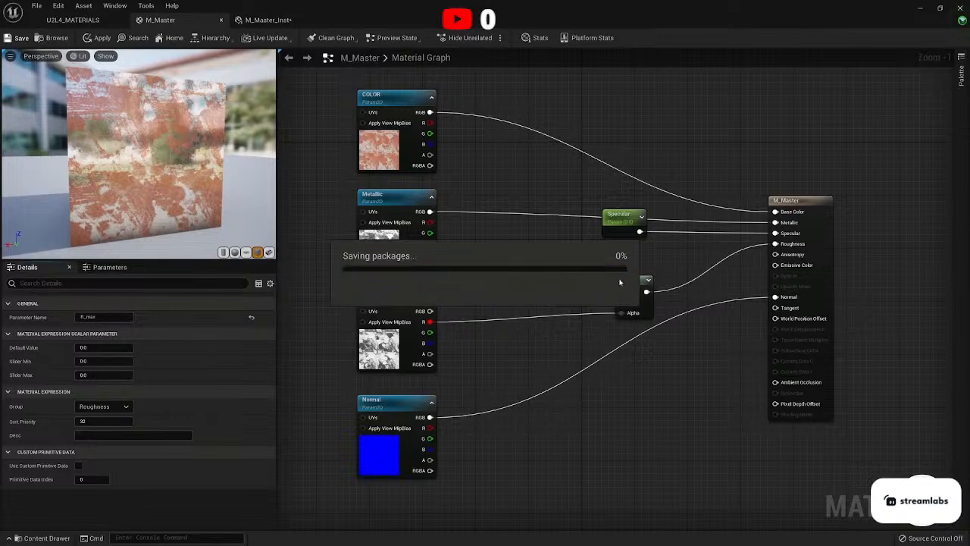
left_click(73, 20)
right_click_drag(407, 233, 426, 208)
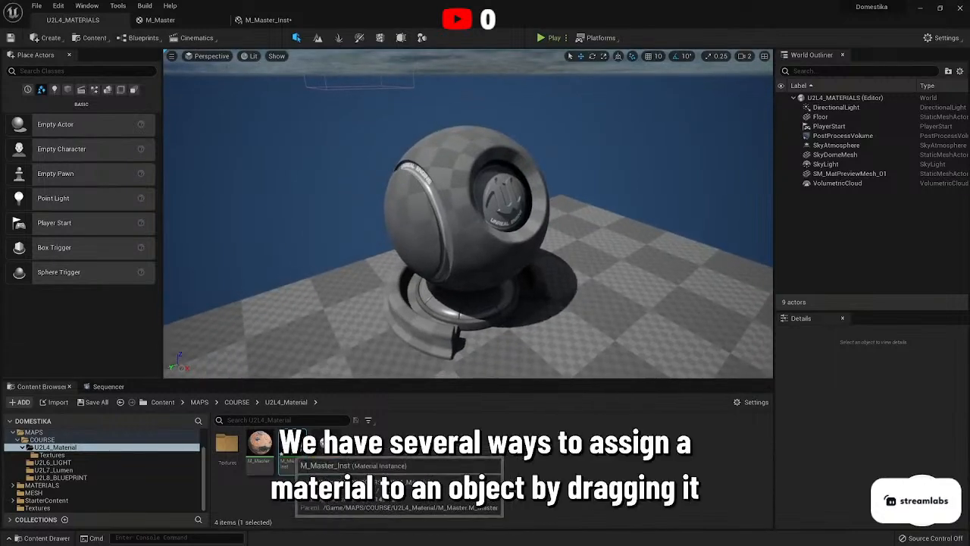
Try the M_Master_Inst material on the preview mesh in the viewport and revert the mesh to WorldGridMaterial.
left_click_drag(294, 447, 451, 232)
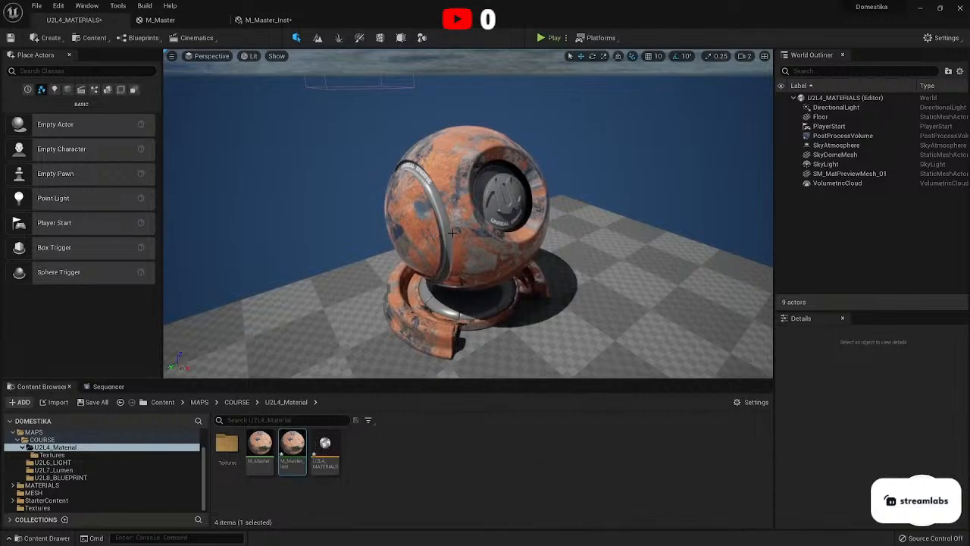
left_click(452, 232)
left_click(943, 473)
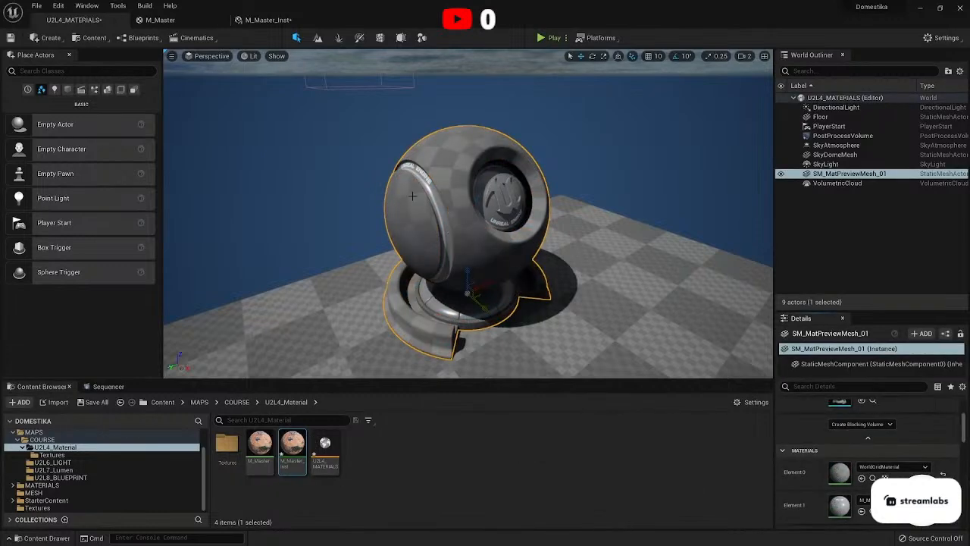
Select SM_MatPreviewMesh_01 in the World Outliner and enlarge its details area to show the material slots.
left_click(829, 164)
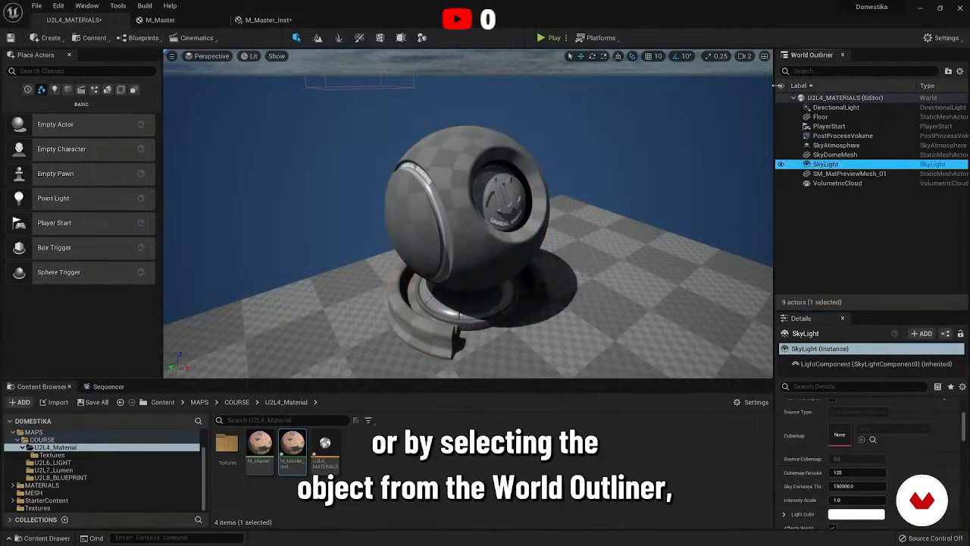
left_click(841, 173)
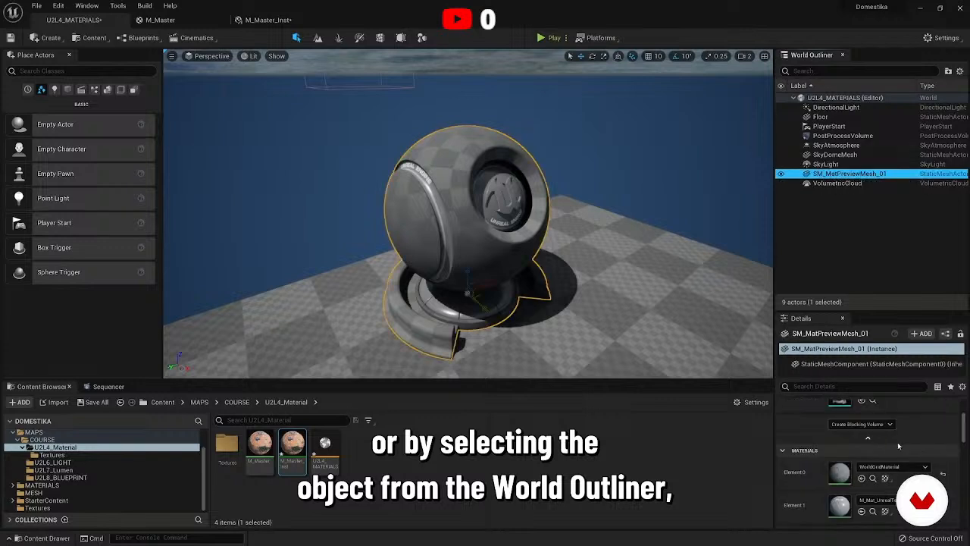
left_click_drag(865, 310, 865, 241)
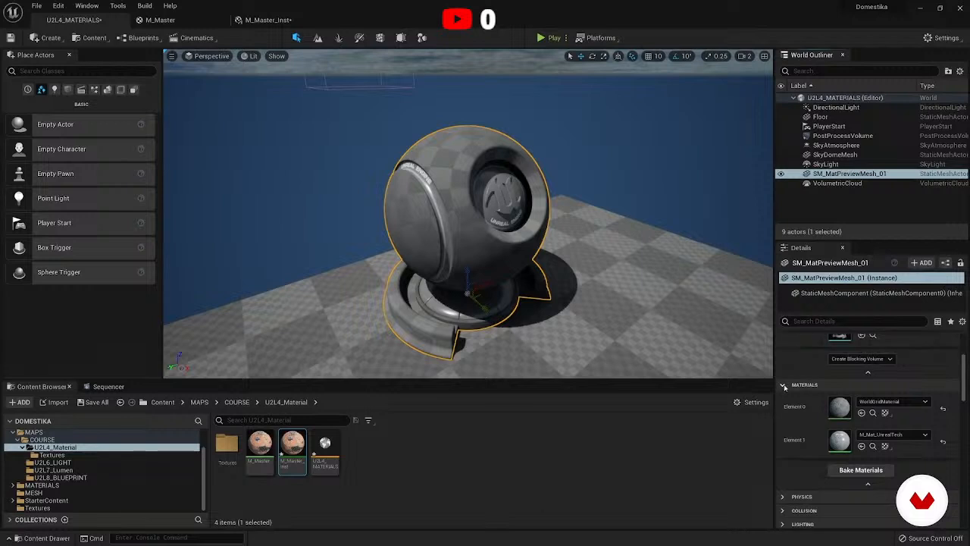
scroll(785, 389, "up", 1)
scroll(803, 422, "down", 1)
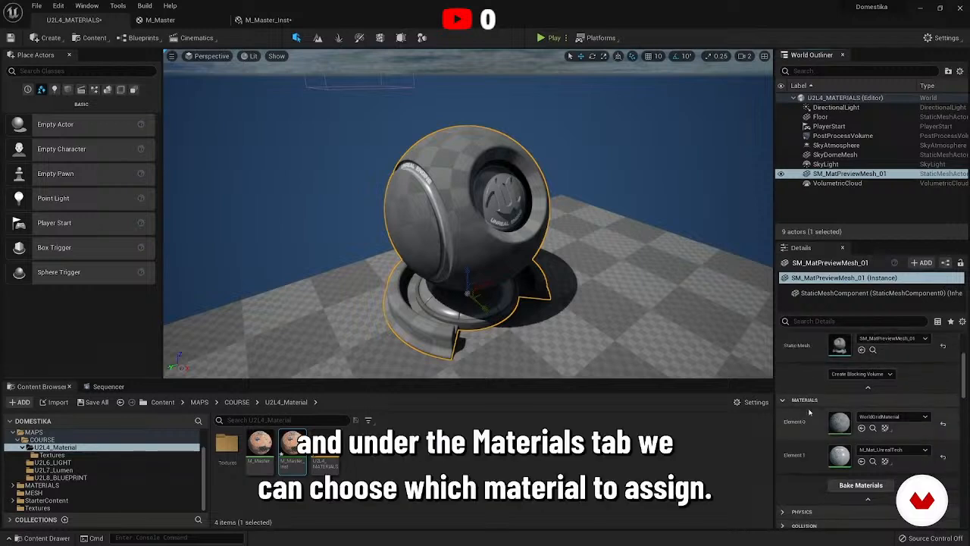
View the materials available for the mesh's Element 0 slot and close the list without assigning one.
left_click(926, 417)
left_click(926, 417)
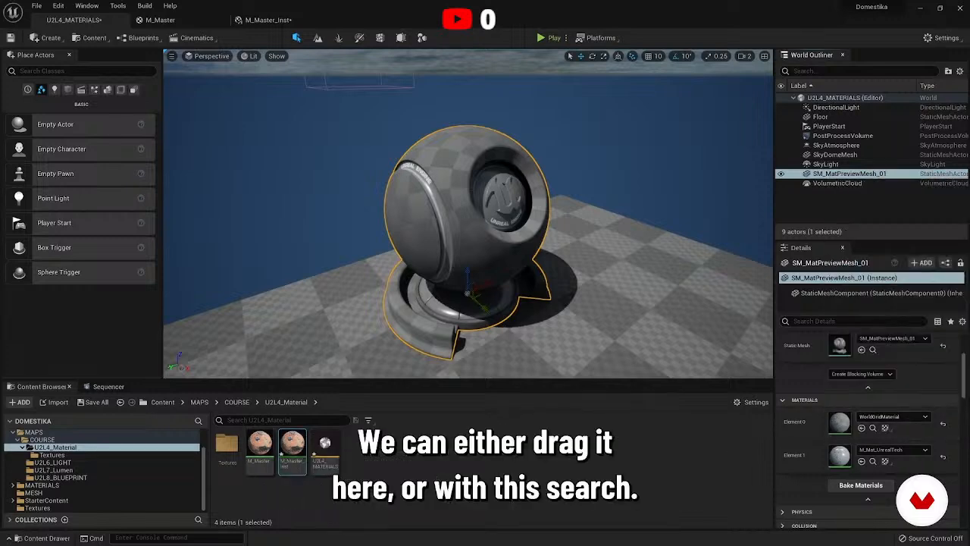
left_click(905, 418)
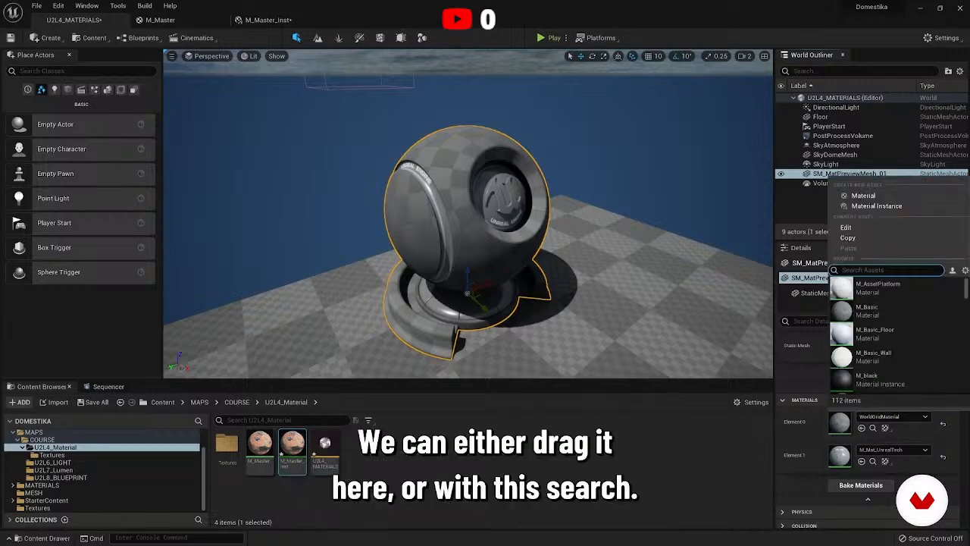
left_click(382, 528)
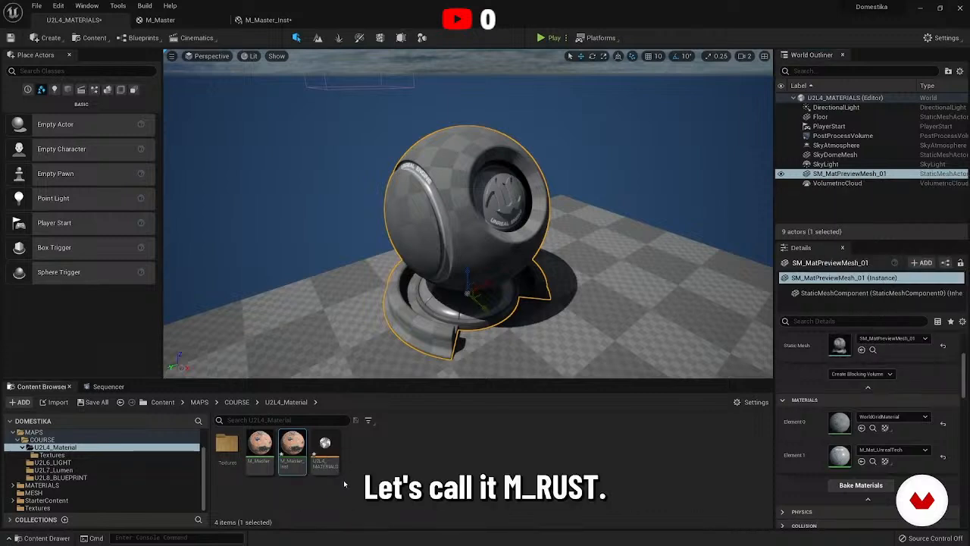
Rename the M_Master_Inst material instance as M_RUST.
key("F2")
type("M_RUST")
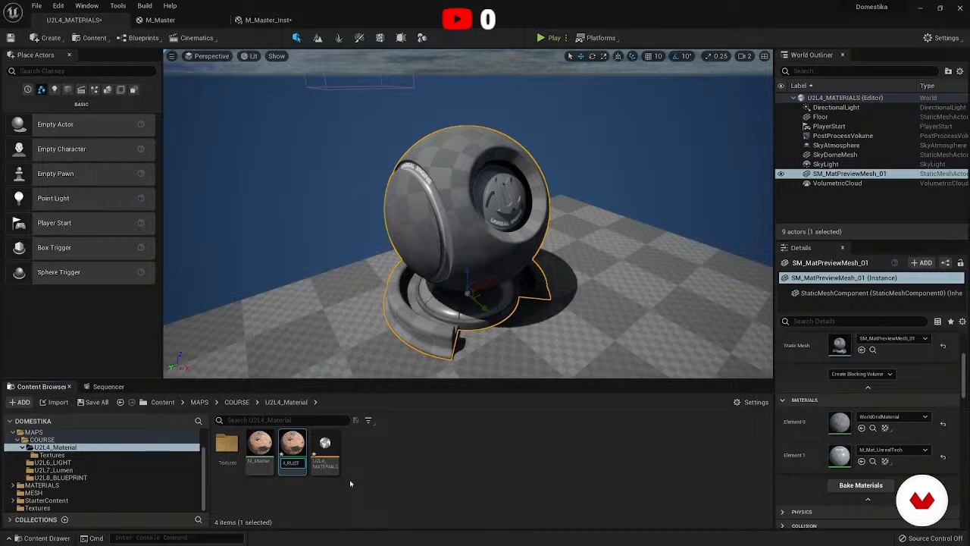
key("Return")
Assign the M_RUST material instance to the Element 0 slot of SM_MatPreviewMesh_01.
left_click(894, 416)
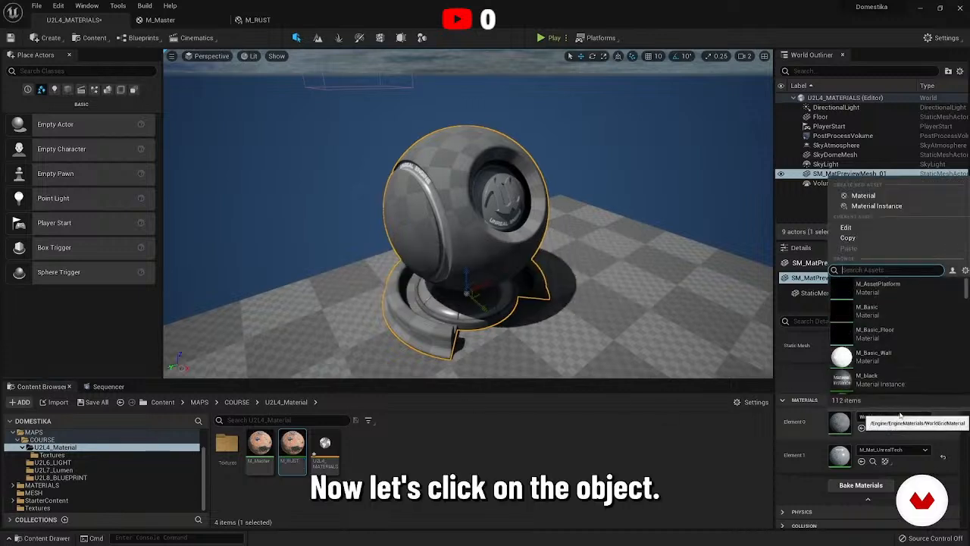
type("rust")
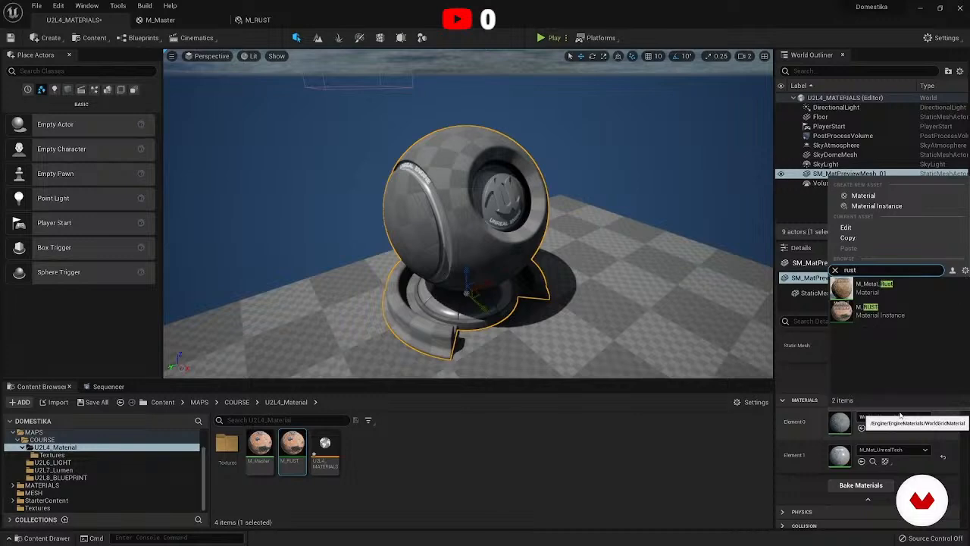
left_click(865, 312)
Open the M_RUST instance for editing and arrange its window so the preview mesh stays in view.
mouse_move(525, 344)
right_mouse_down()
mouse_move(481, 344)
mouse_move(522, 322)
mouse_move(515, 330)
right_mouse_up()
double_click(294, 445)
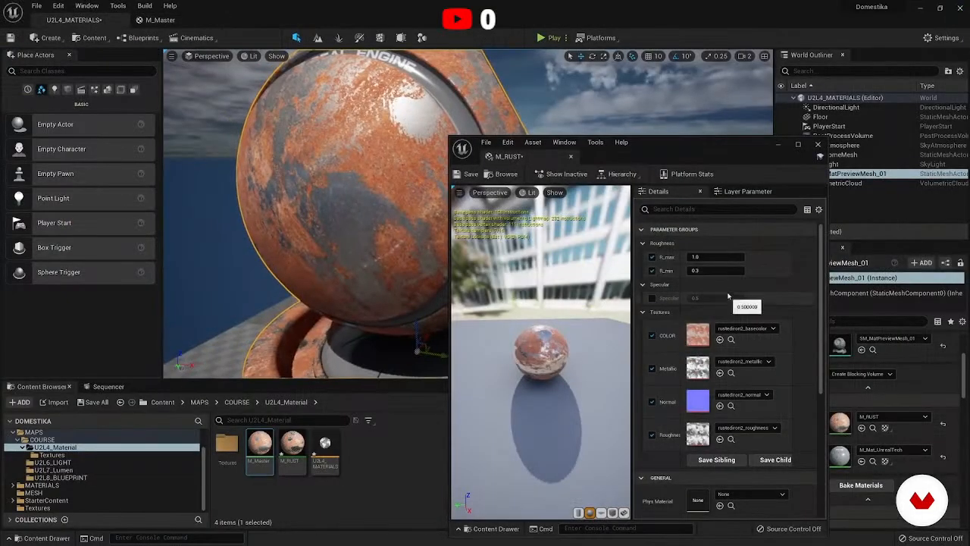
left_click_drag(675, 147, 798, 95)
left_click_drag(531, 159, 443, 148, "alt")
Try different R_max and R_min roughness values on M_RUST and reset the parameters to their defaults.
mouse_move(832, 204)
left_mouse_down()
mouse_move(835, 218)
mouse_move(827, 204)
left_mouse_up()
left_click_drag(439, 220, 508, 265, "alt")
scroll(454, 242, "down", 4)
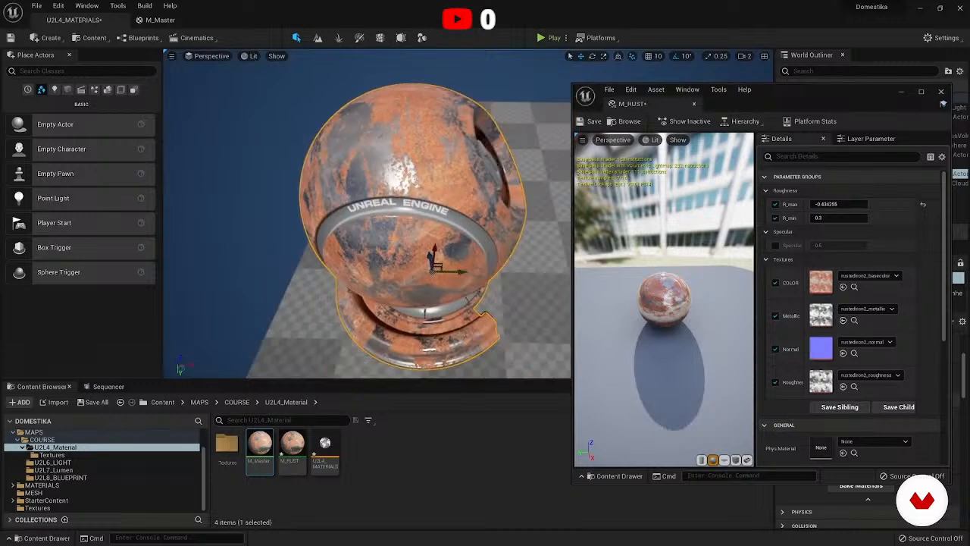
left_click_drag(833, 204, 812, 217)
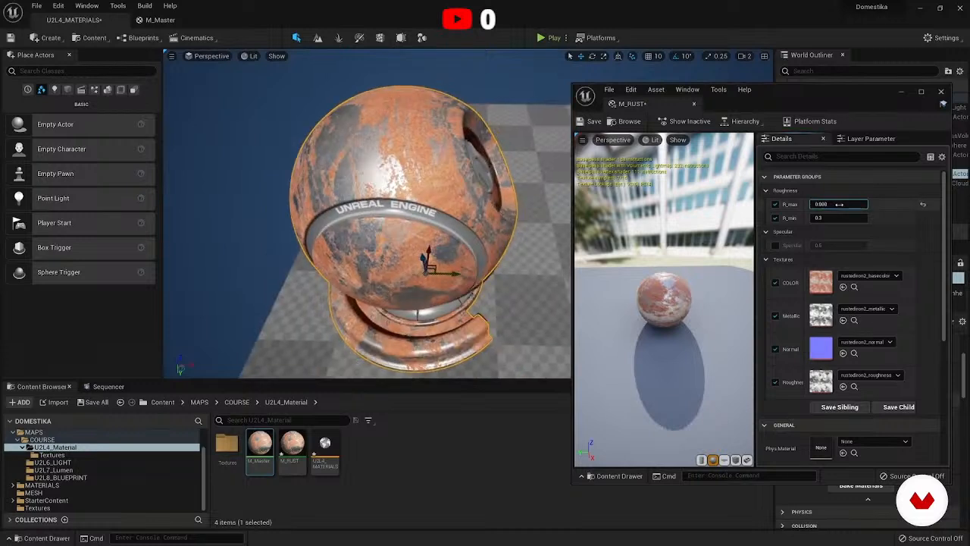
left_click(922, 204)
left_click(922, 217)
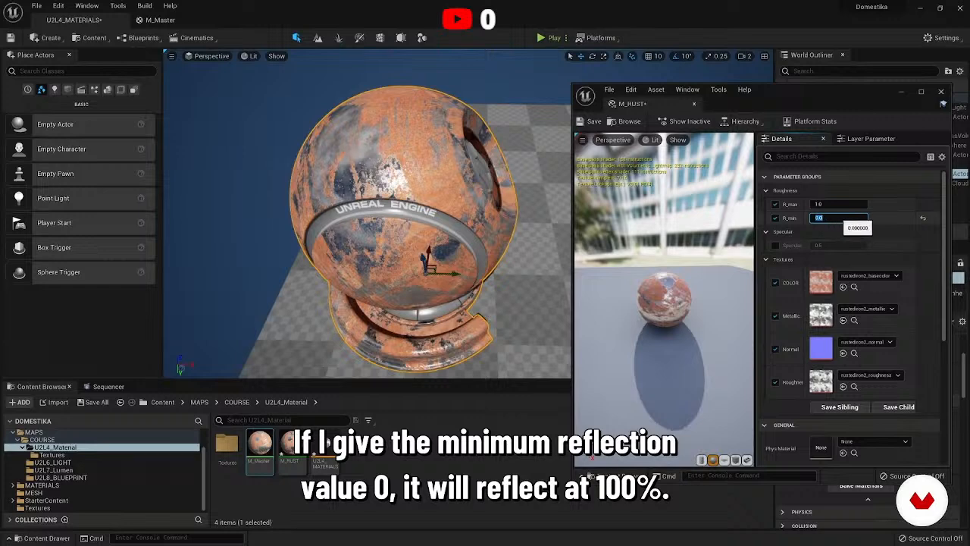
Try M_RUST with R_min at 1 and R_max at 0, and reset both roughness parameters to their defaults.
type("1")
key("Return")
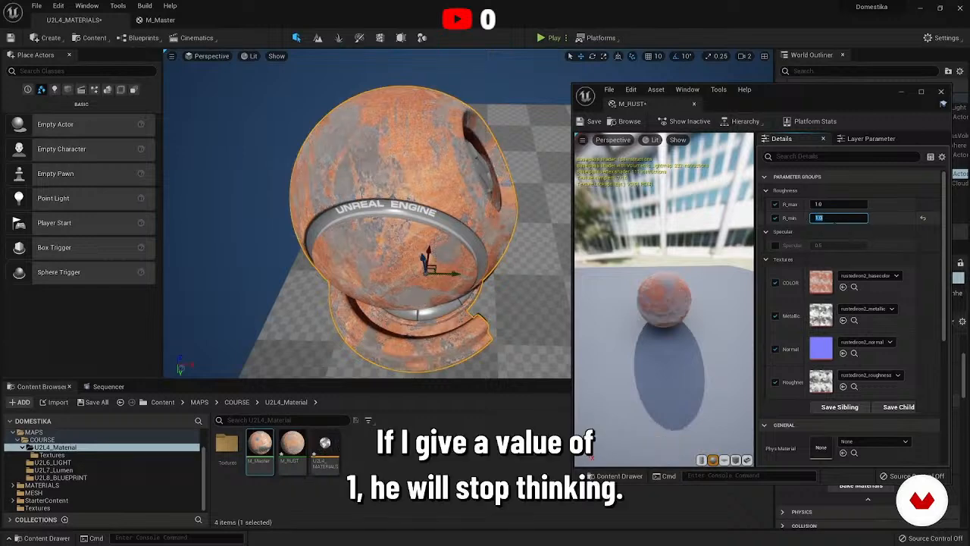
left_click(831, 204)
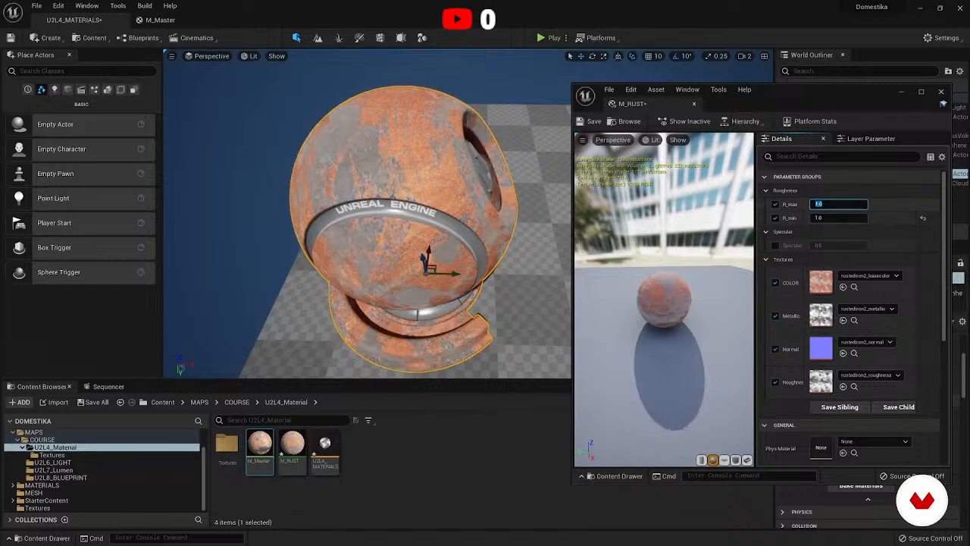
type("0")
key("Return")
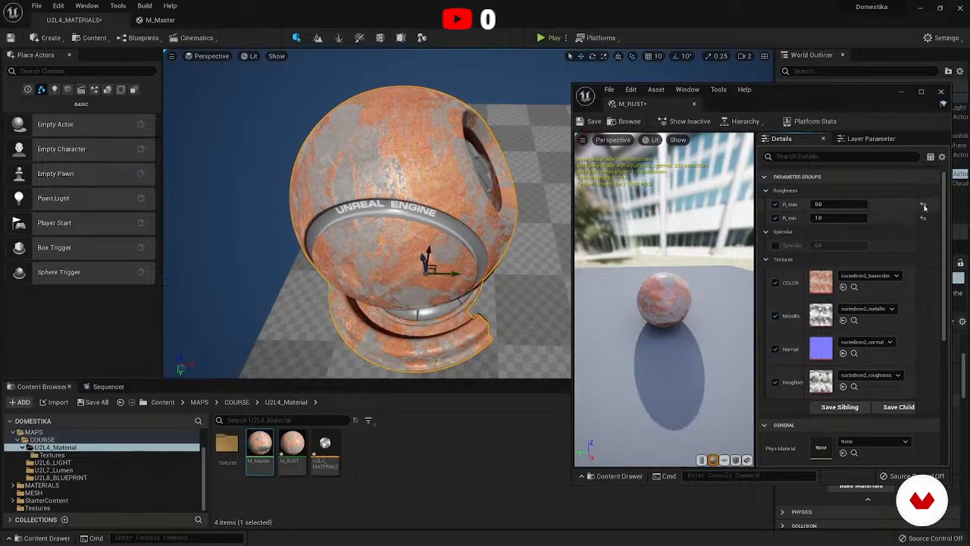
left_click(923, 206)
left_click(923, 217)
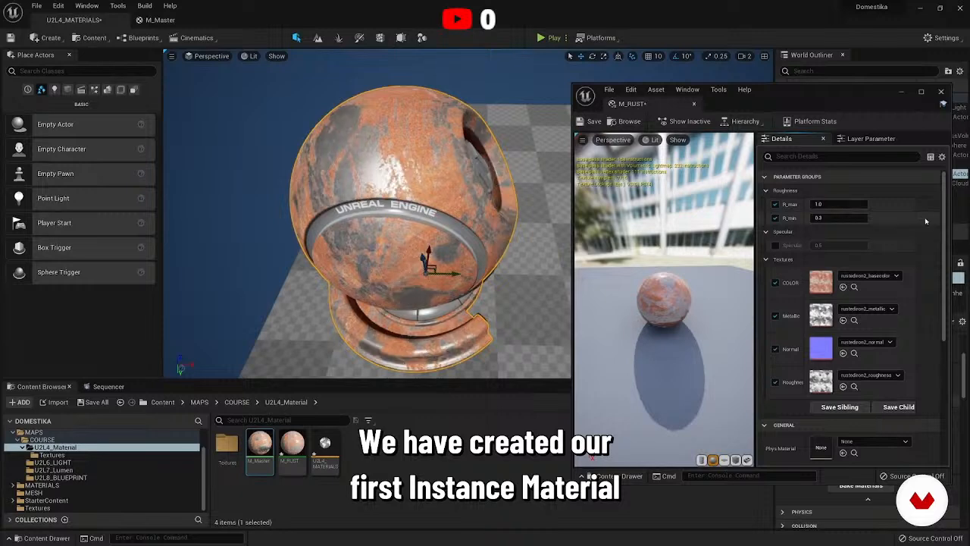
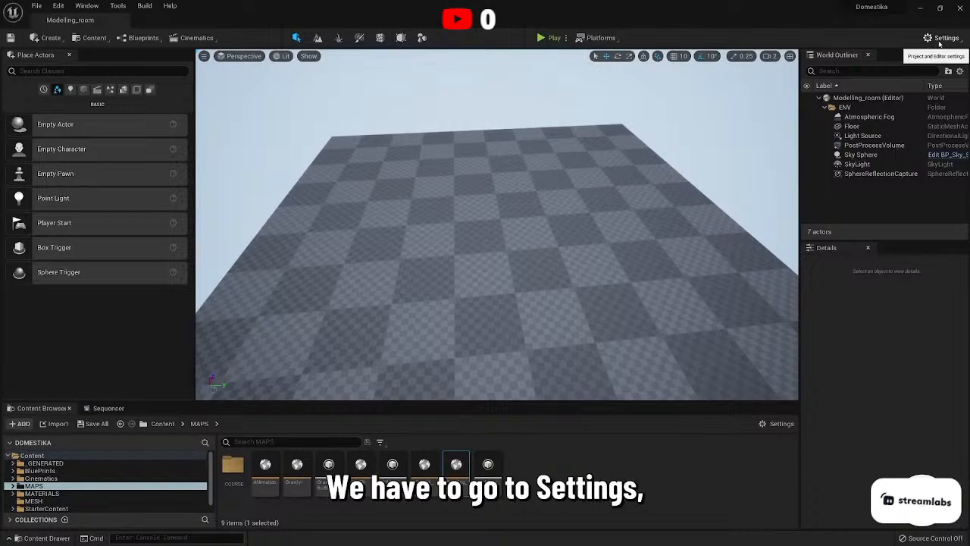
Search the plugins for "model", check that Modeling Tools Editor Mode is enabled, and close the plugin browser.
left_click(940, 39)
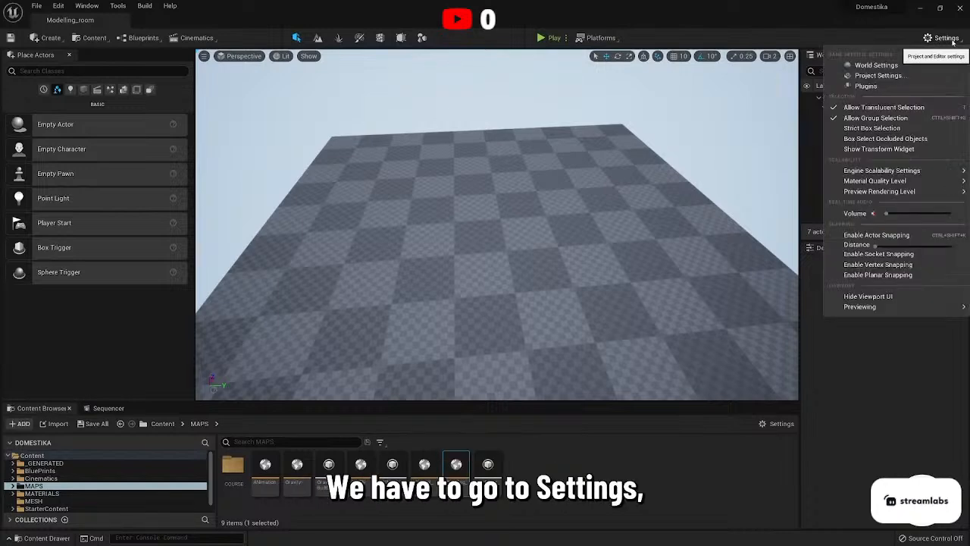
left_click(875, 89)
type("m")
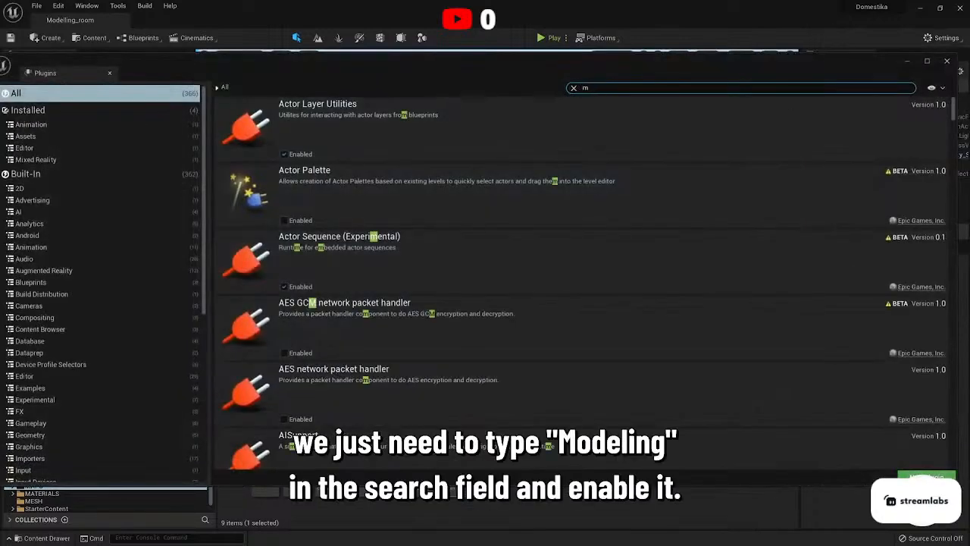
type("odel")
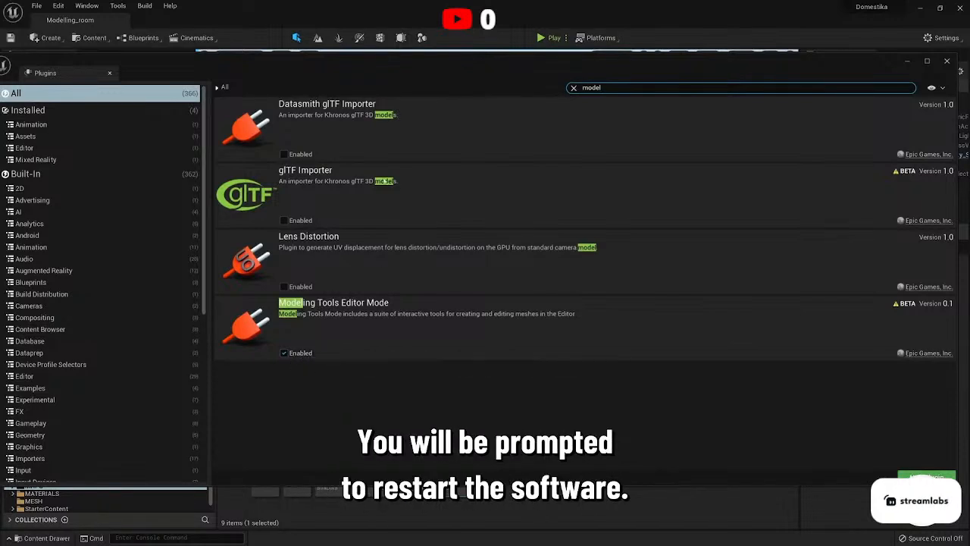
left_click_drag(387, 65, 395, 62)
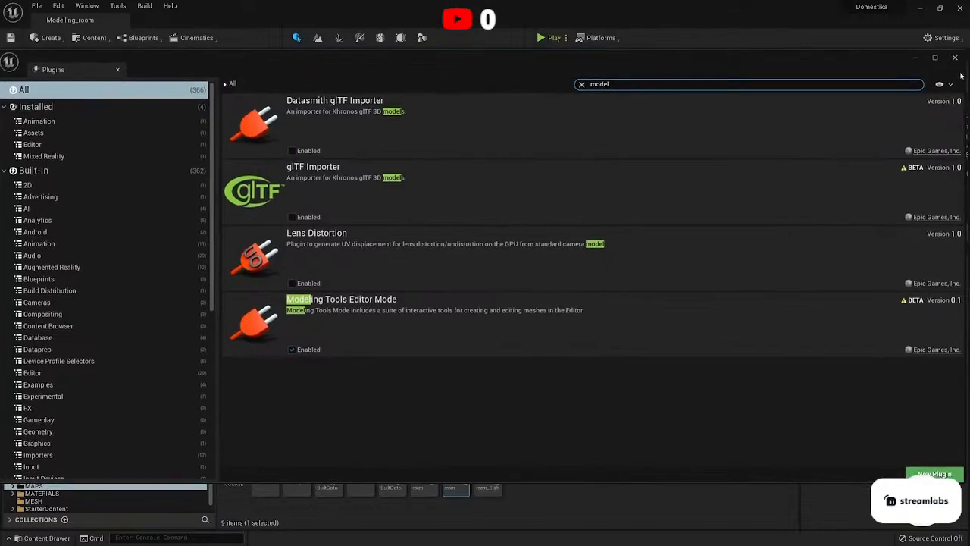
left_click(955, 57)
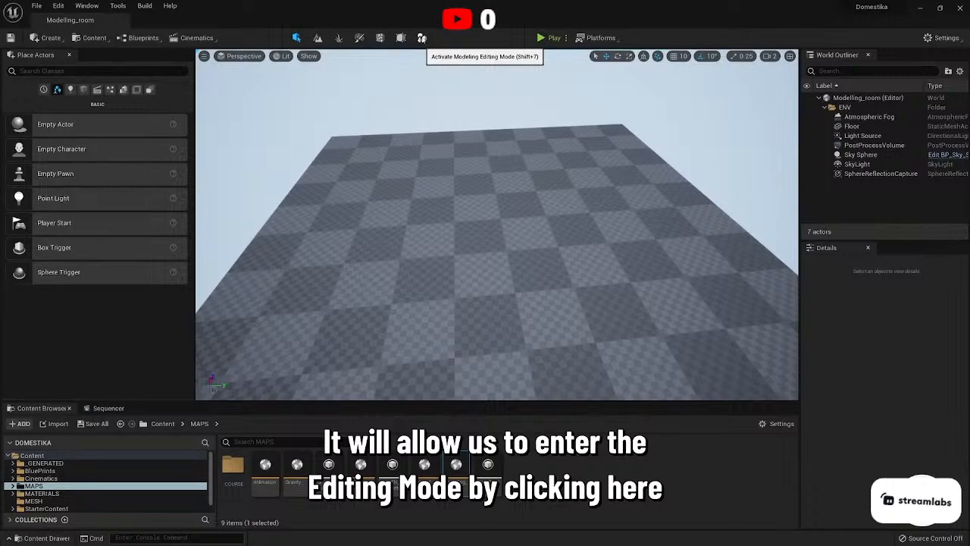
Activate Modeling editing mode in the Modelling_room level and look over its shape and modeling tools.
left_click(422, 38)
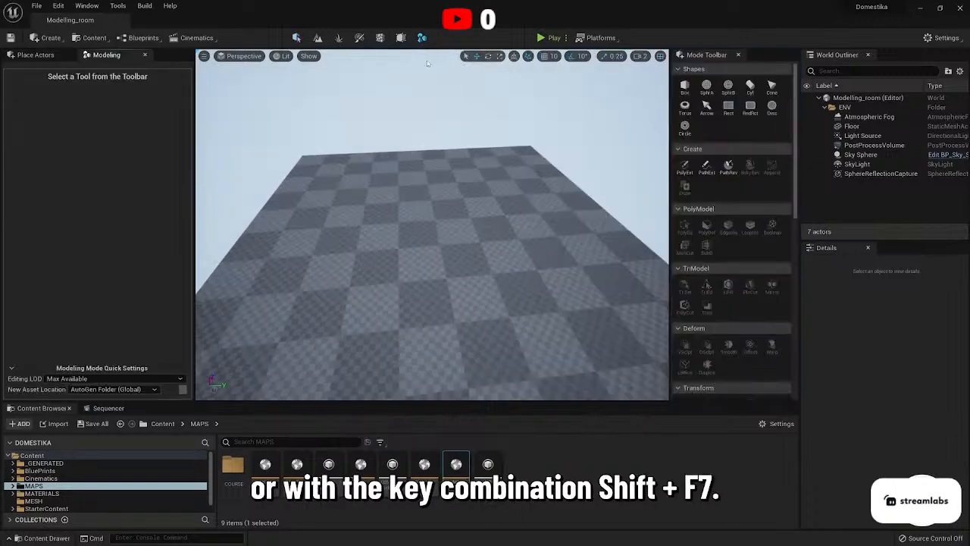
right_click_drag(458, 179, 436, 195)
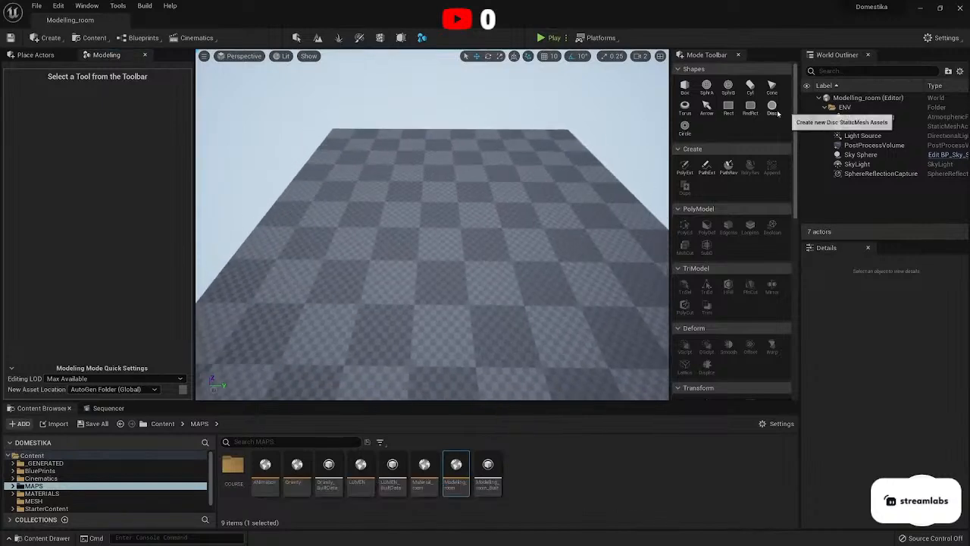
mouse_move(795, 108)
left_mouse_down()
mouse_move(793, 210)
mouse_move(794, 91)
left_mouse_up()
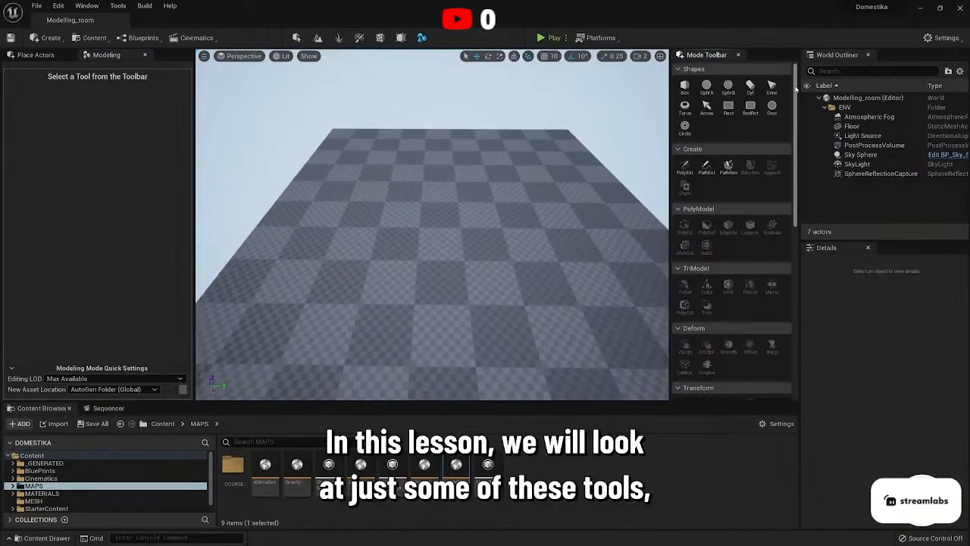
mouse_move(523, 190)
right_mouse_down()
mouse_move(545, 199)
mouse_move(532, 180)
right_mouse_up()
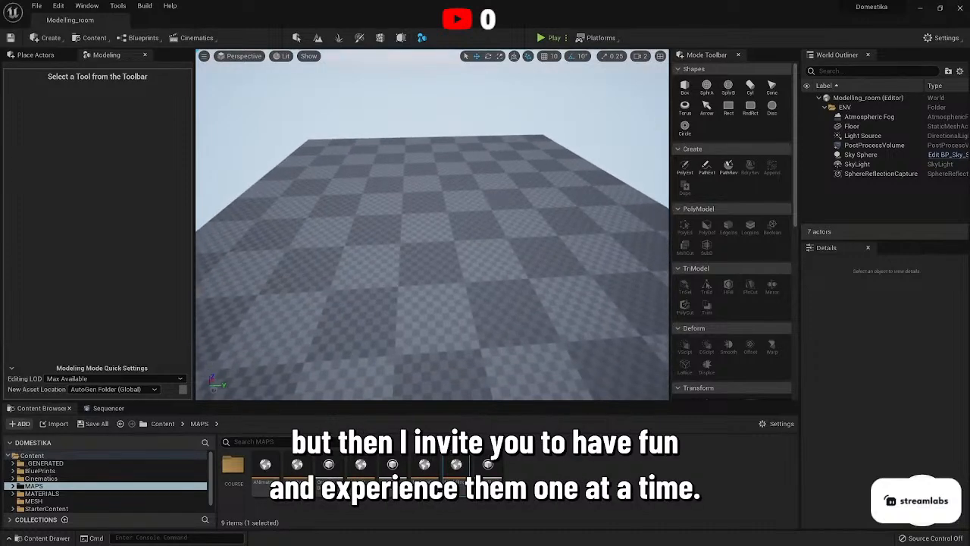
mouse_move(557, 222)
right_mouse_down()
mouse_move(527, 220)
mouse_move(557, 222)
right_mouse_up()
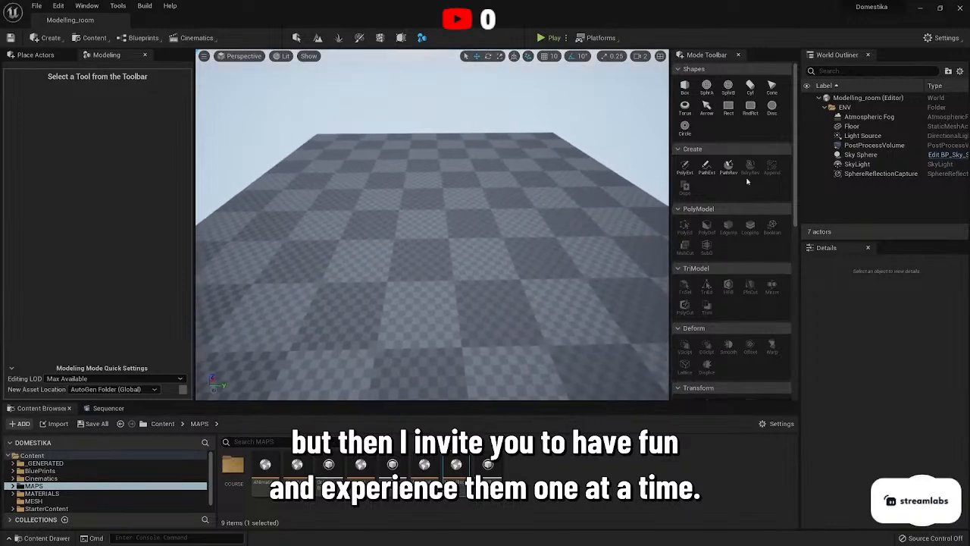
mouse_move(497, 283)
right_mouse_down()
mouse_move(509, 298)
mouse_move(498, 284)
right_mouse_up()
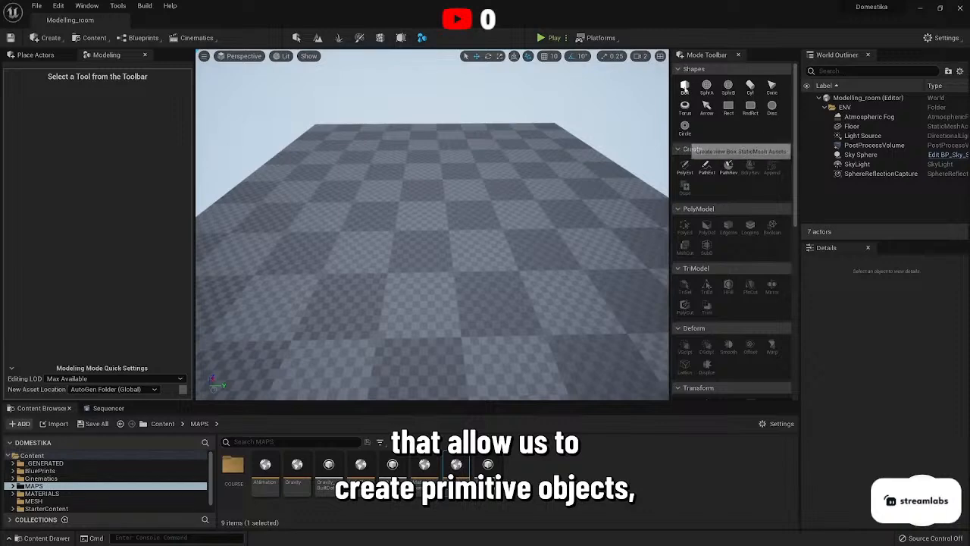
Try the Box and Sphere shape tools, placing a sphere of radius 50 on the floor and deleting it.
left_click(684, 86)
key("Escape")
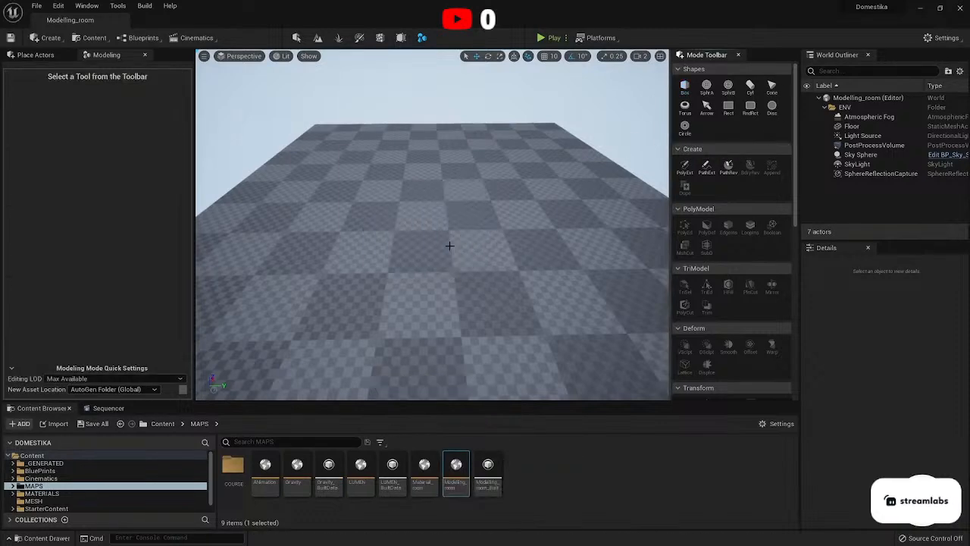
left_click(706, 86)
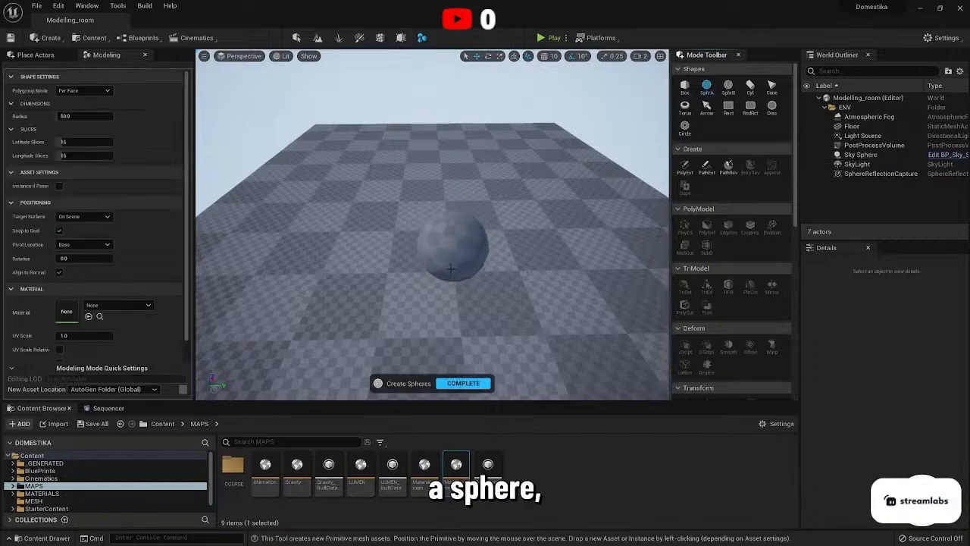
left_click(452, 256)
key("Escape")
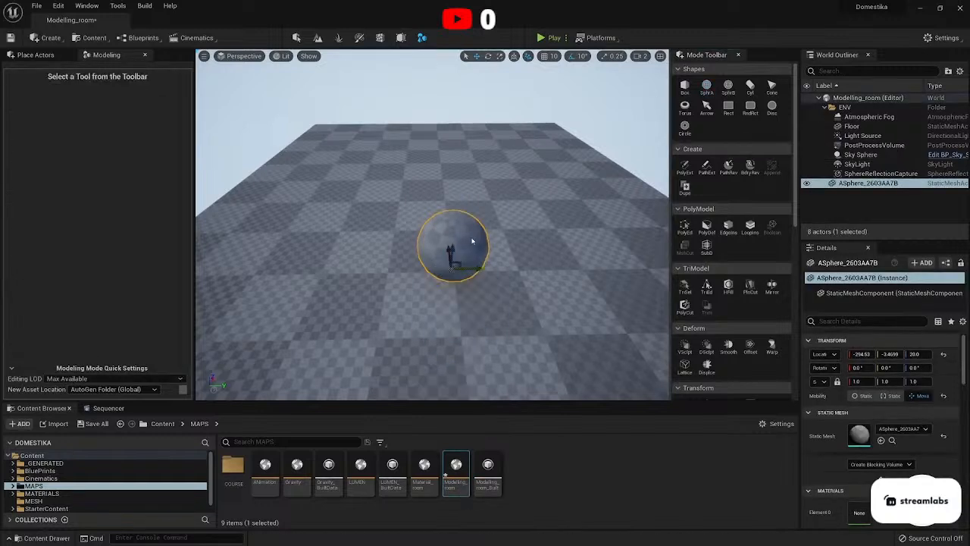
key("Delete")
Preview a cylinder without placing it, and try a 100 by 100 rounded rectangle on the floor before deleting it.
left_click(749, 85)
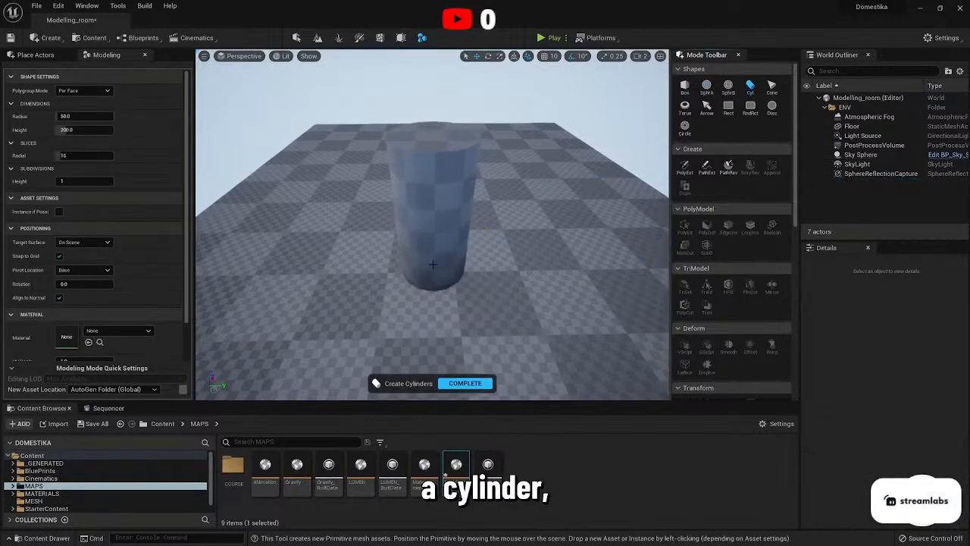
key("Escape")
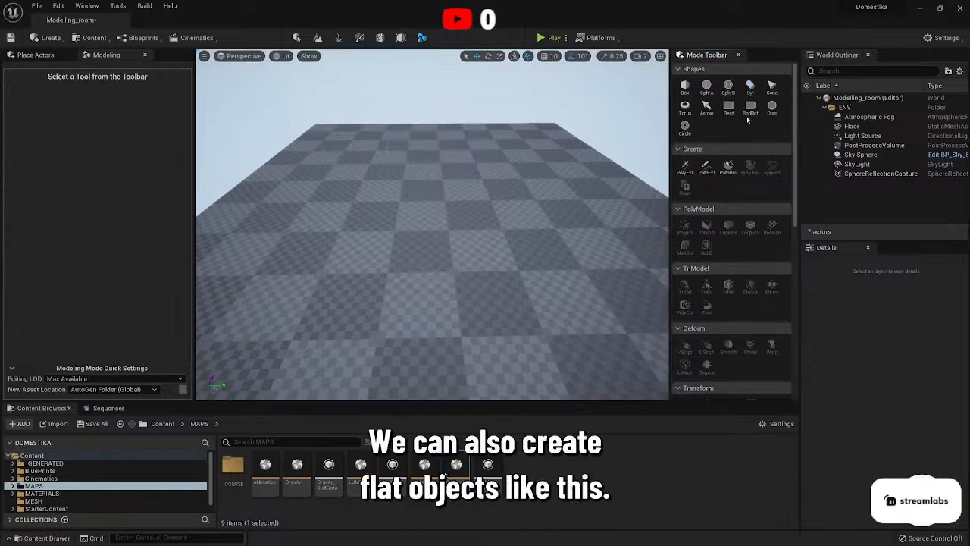
left_click(750, 108)
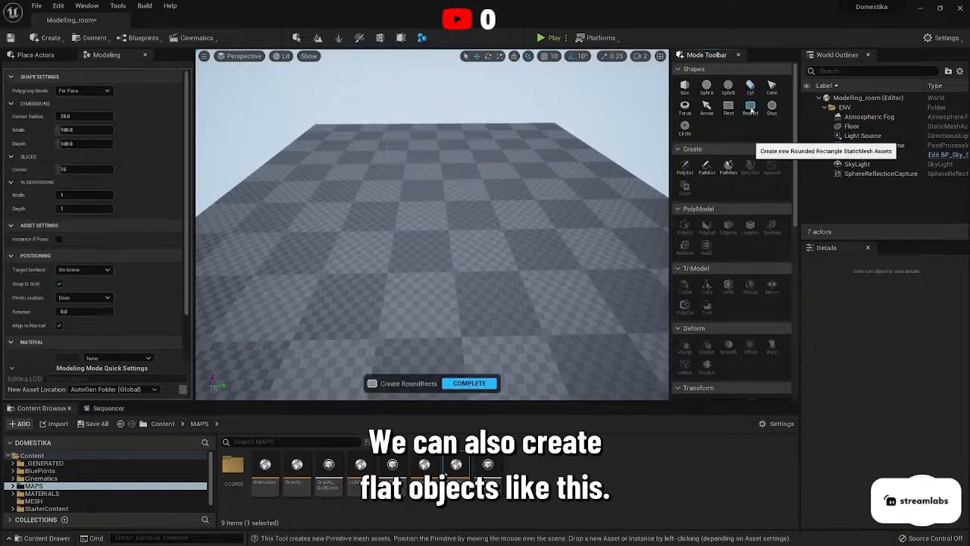
left_click(445, 262)
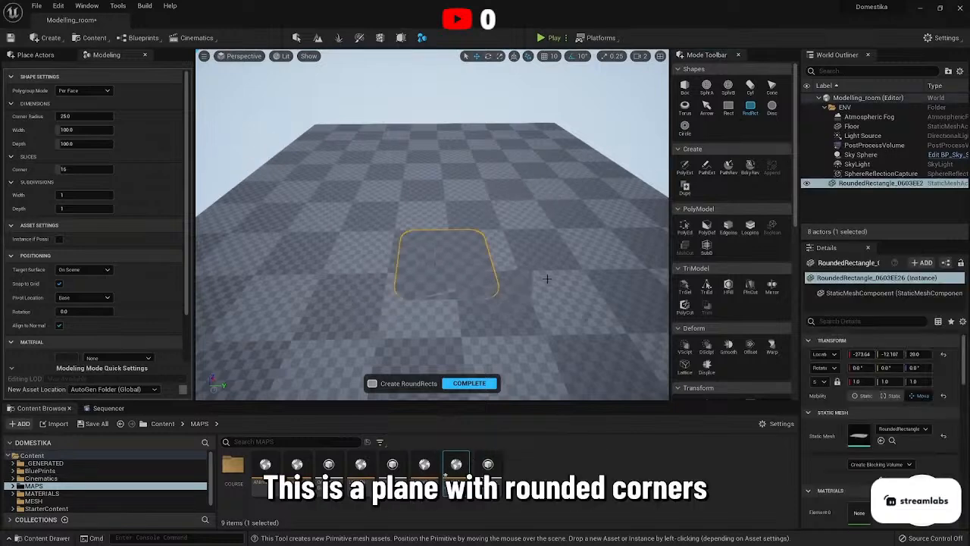
left_click(469, 382)
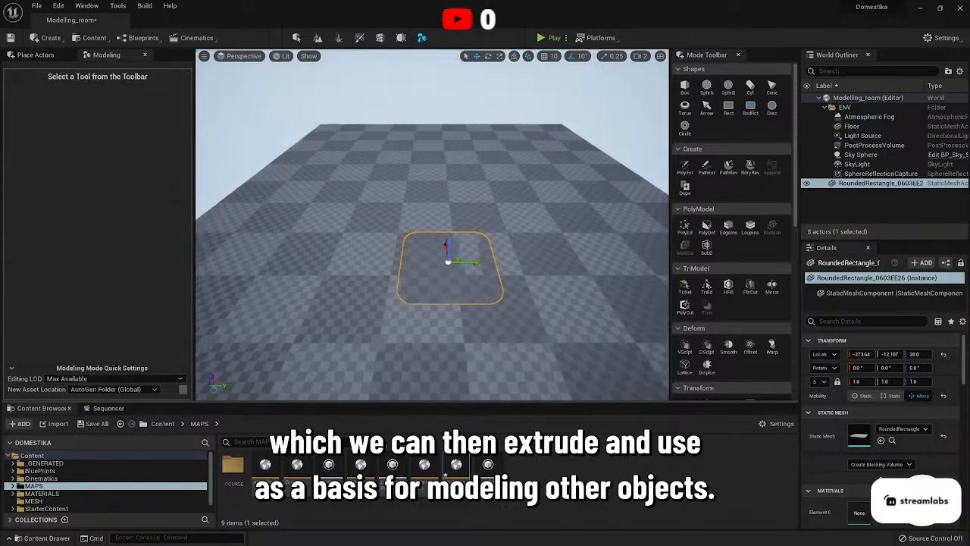
left_click_drag(444, 245, 451, 226)
key("Delete")
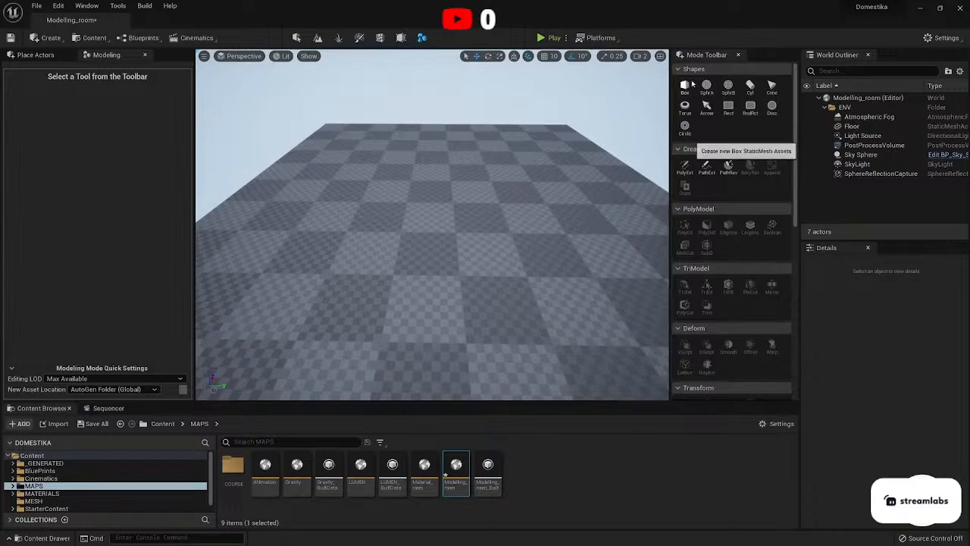
Place a 100 by 100 by 100 box on the floor with Per Face polygroups and look over the polygroup modes.
left_click(684, 86)
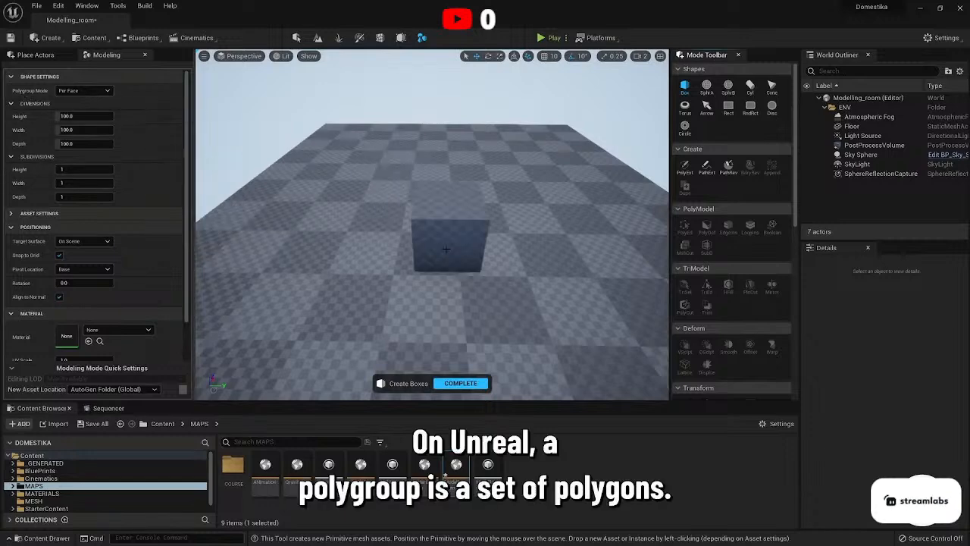
left_click(84, 90)
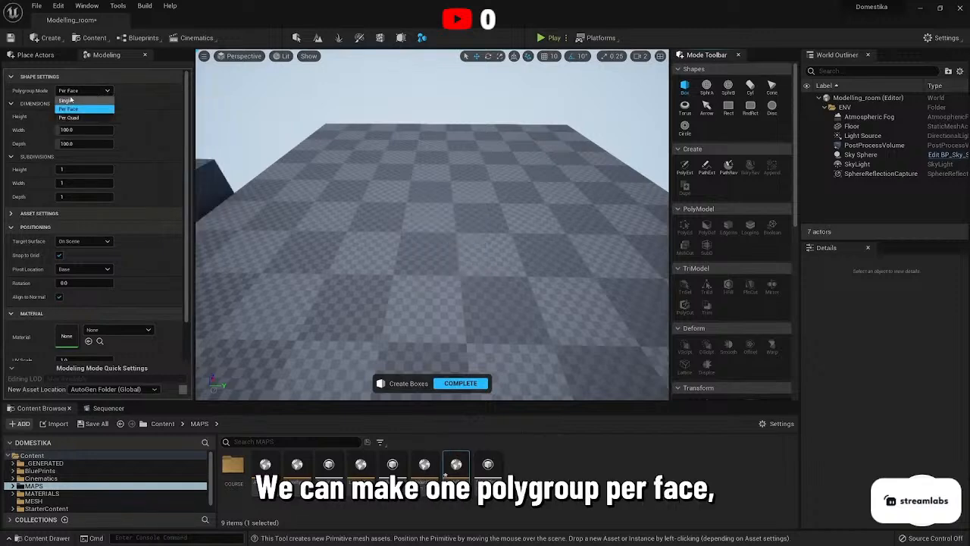
left_click(408, 231)
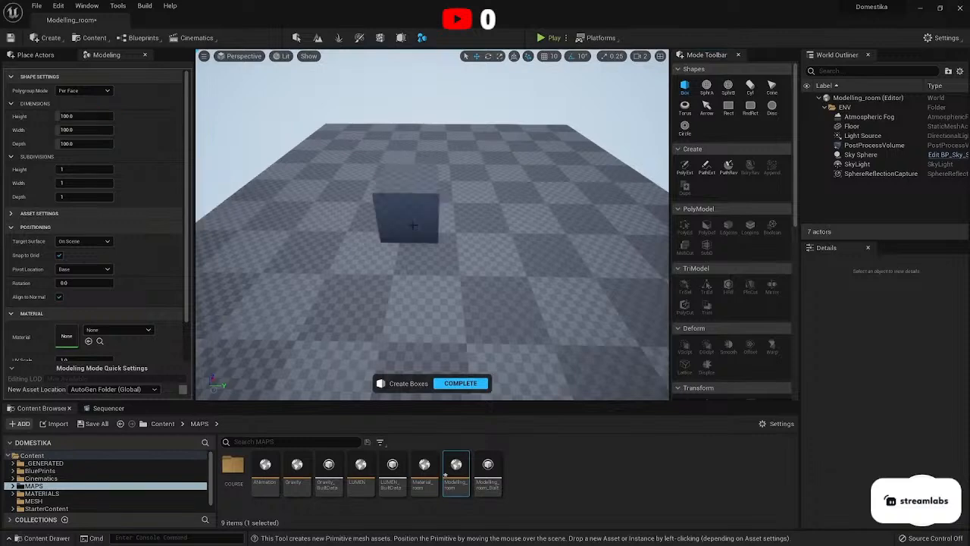
left_click(406, 219)
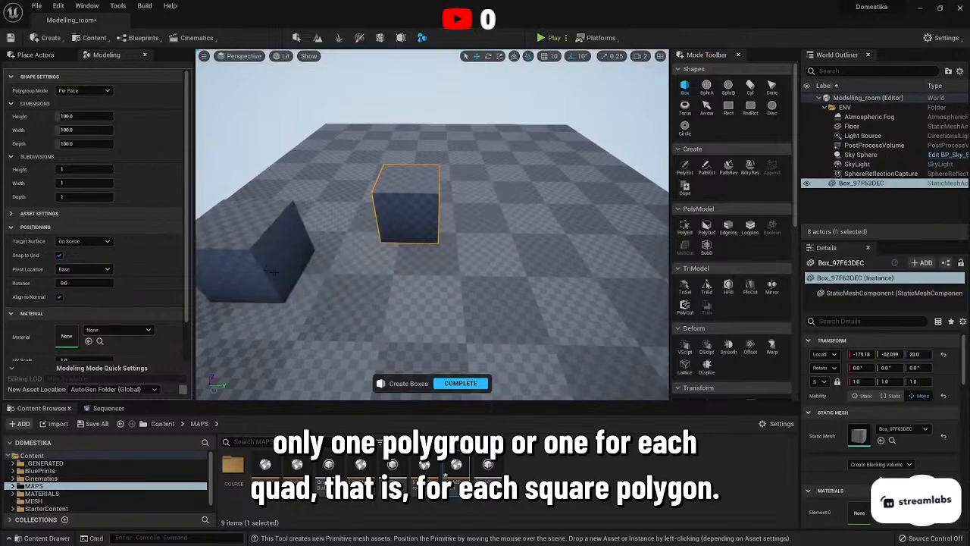
left_click(83, 90)
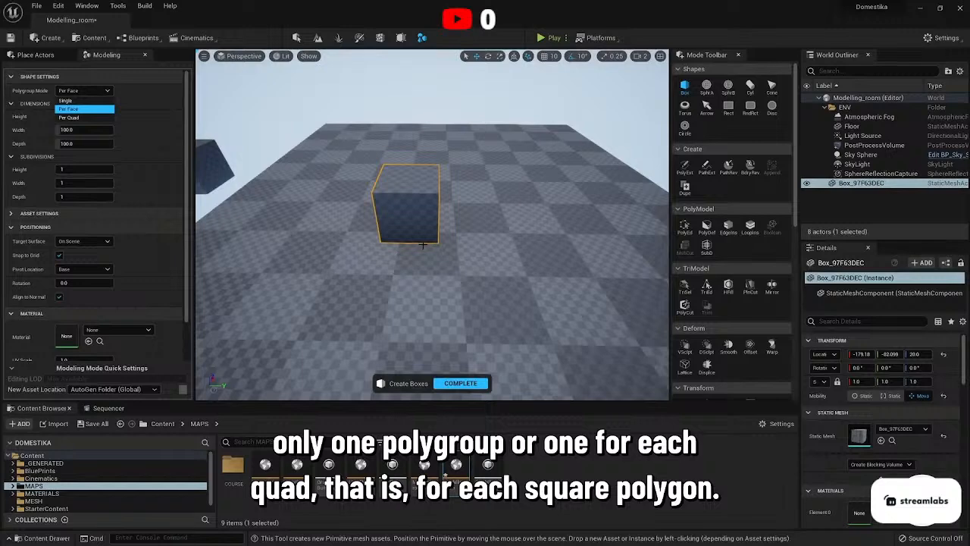
left_click(151, 102)
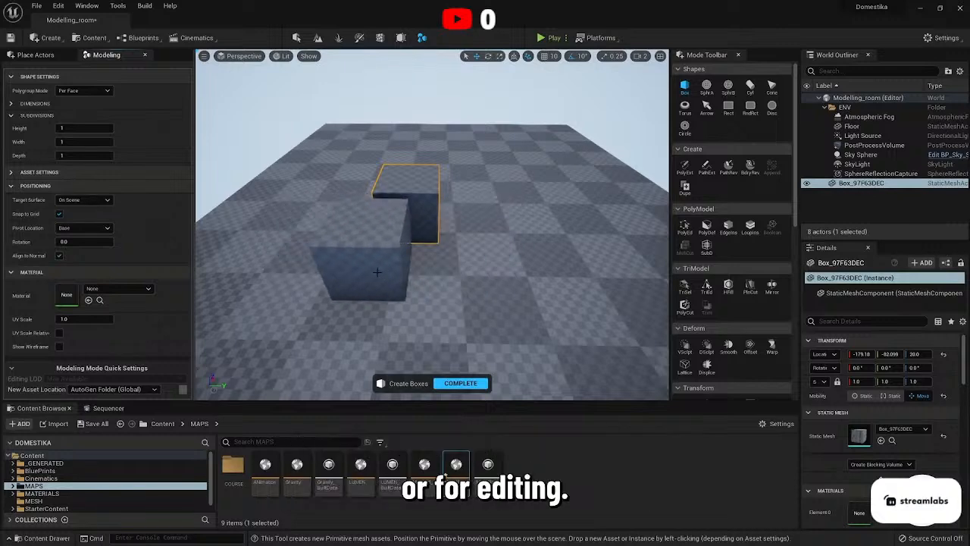
Set the box height to about 87.2, place a second box beside the first one, and finish the Box tool.
left_click(16, 105)
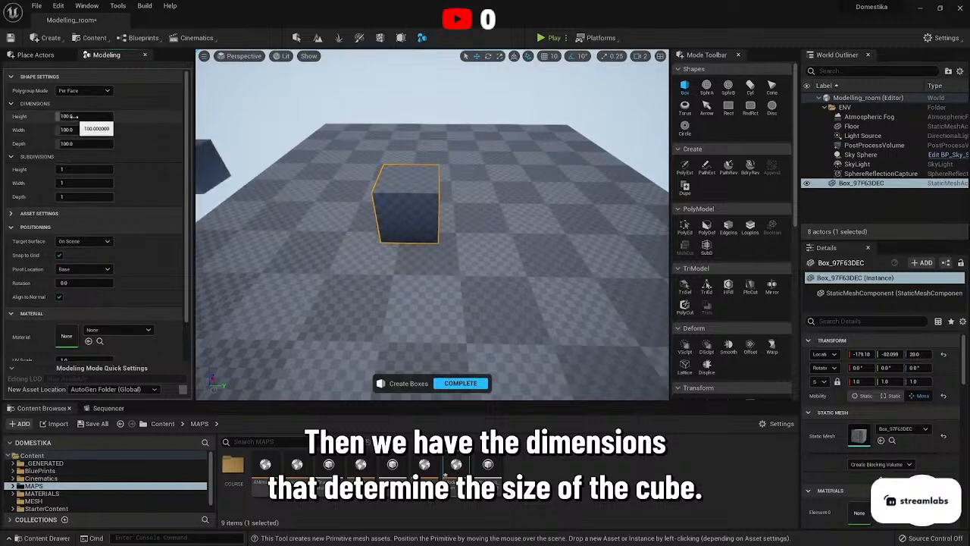
left_click_drag(85, 116, 77, 117)
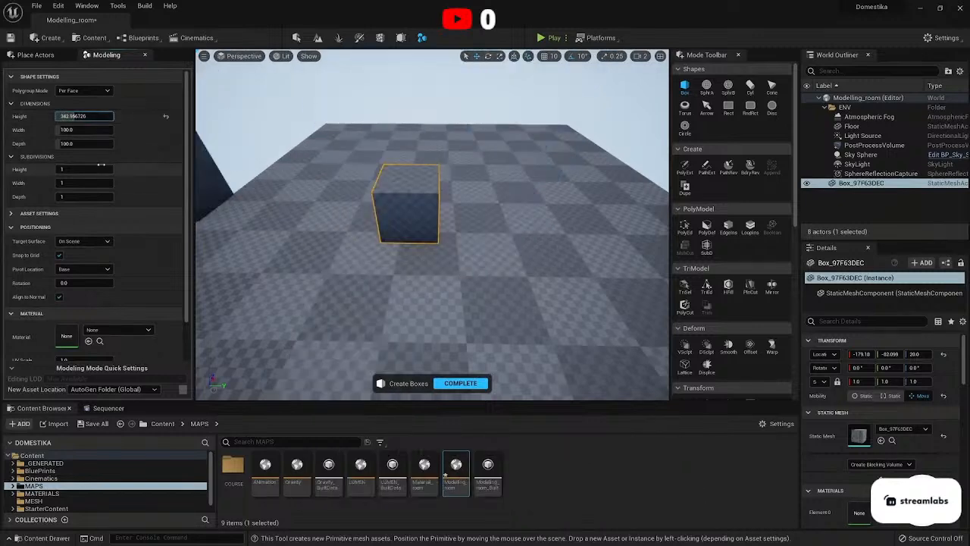
left_click_drag(62, 116, 61, 116)
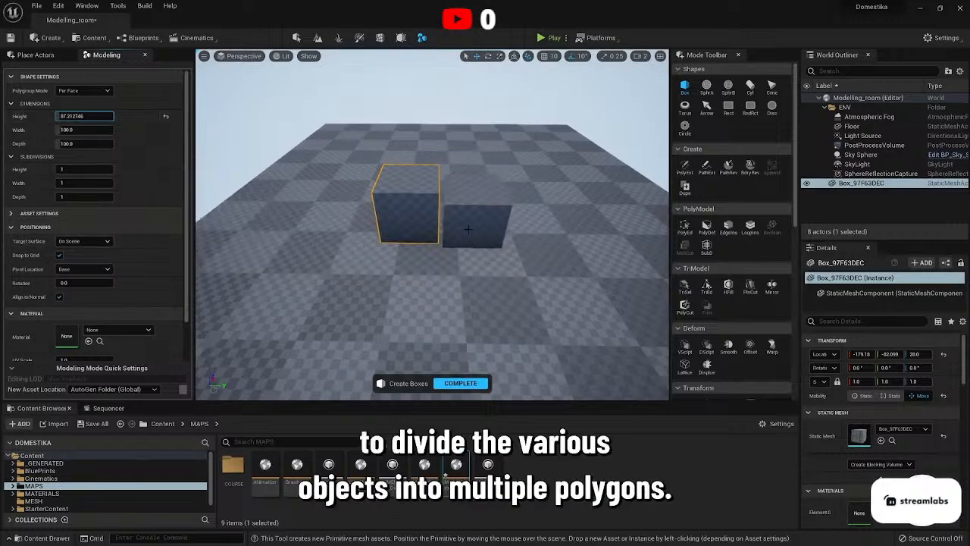
scroll(189, 178, "down", 2)
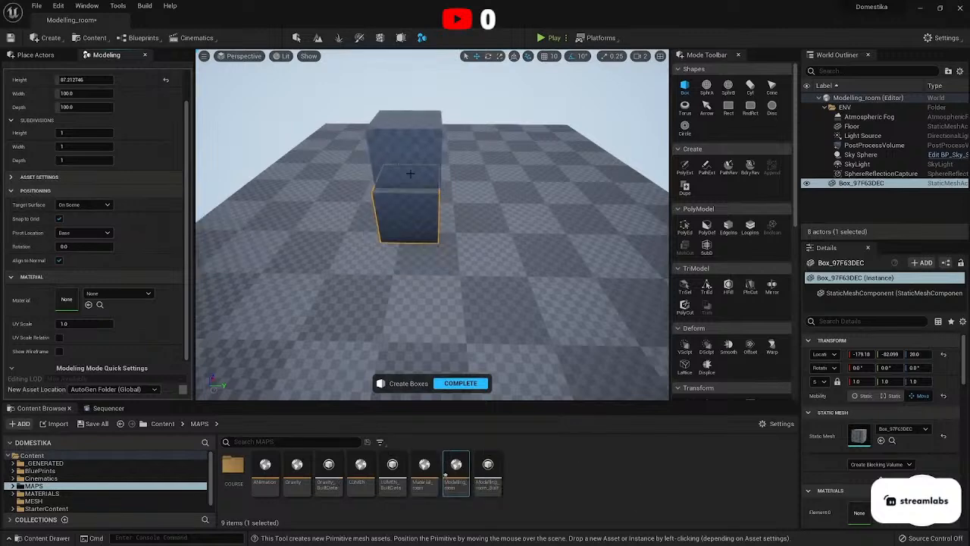
left_click(354, 216)
left_click(462, 382)
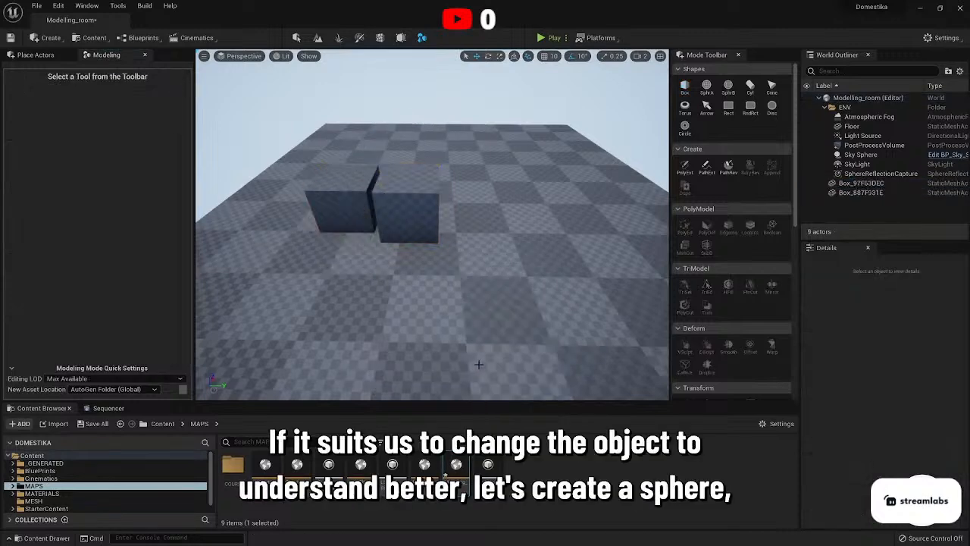
Delete both boxes from the floor.
left_click(417, 213)
key("Delete")
left_click(341, 177)
key("Delete")
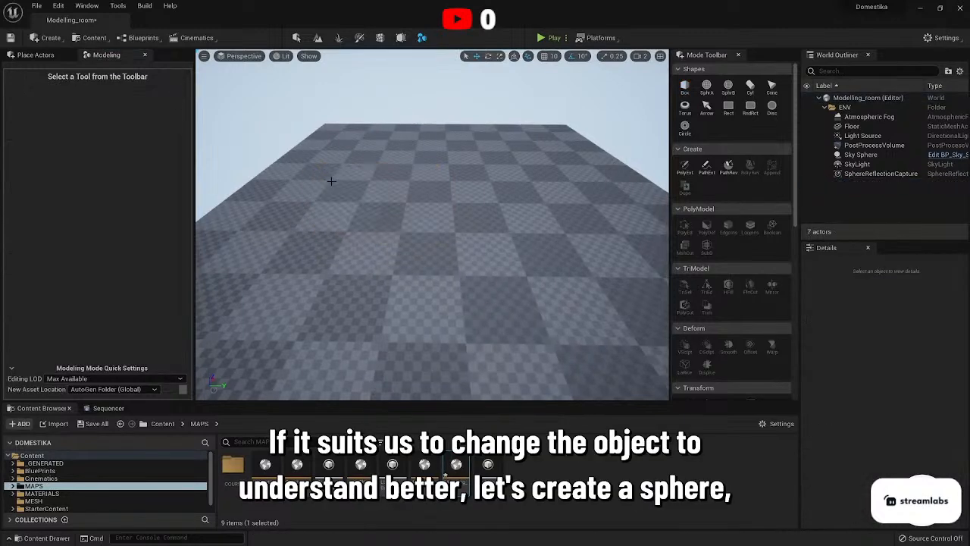
Place a box sphere of radius 50, stack two tilted boxes from its surface, and set the target surface to Ground Plane.
left_click(728, 84)
left_click(452, 235)
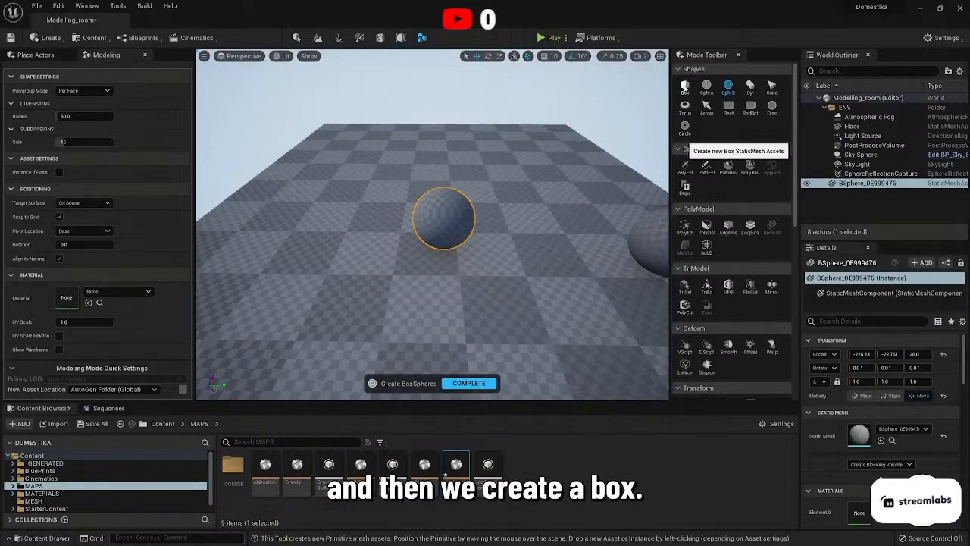
left_click(684, 85)
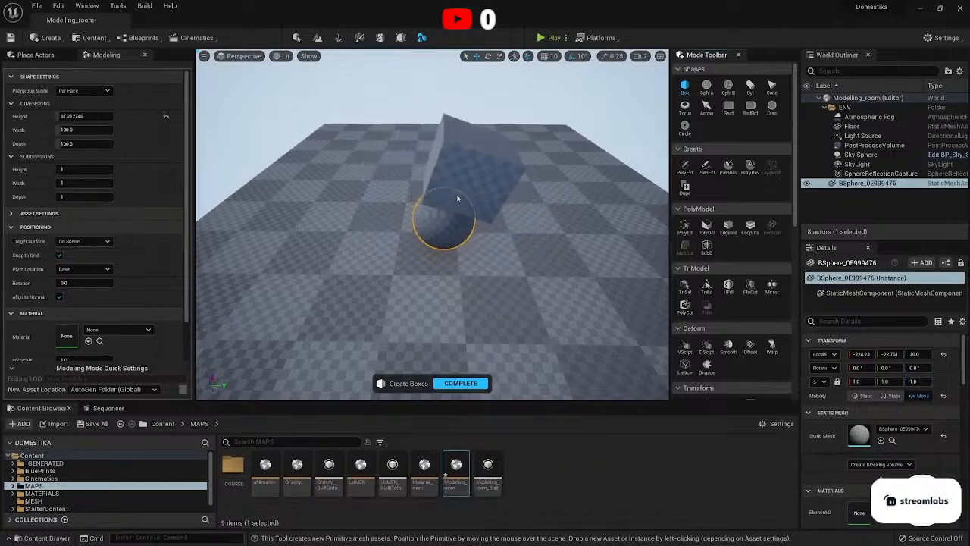
left_click(461, 195)
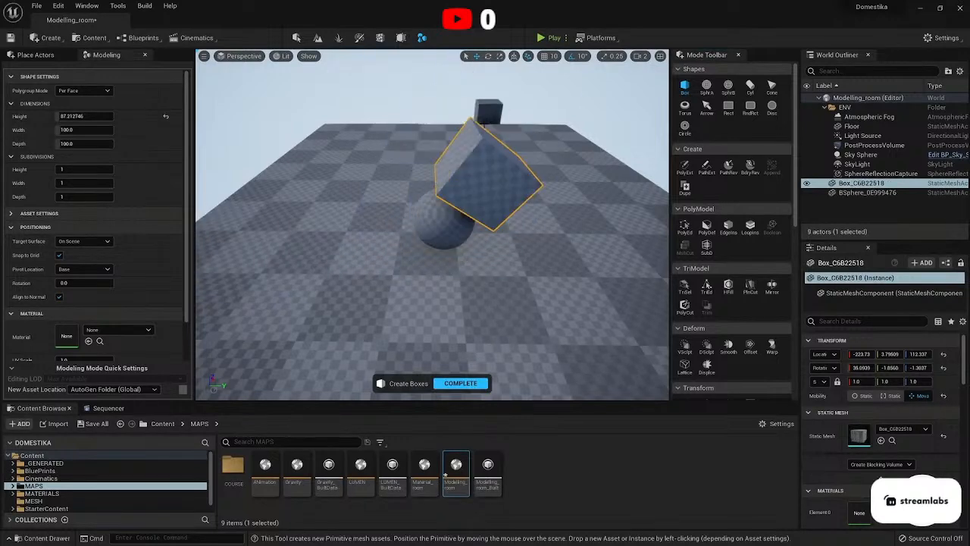
left_click(478, 123)
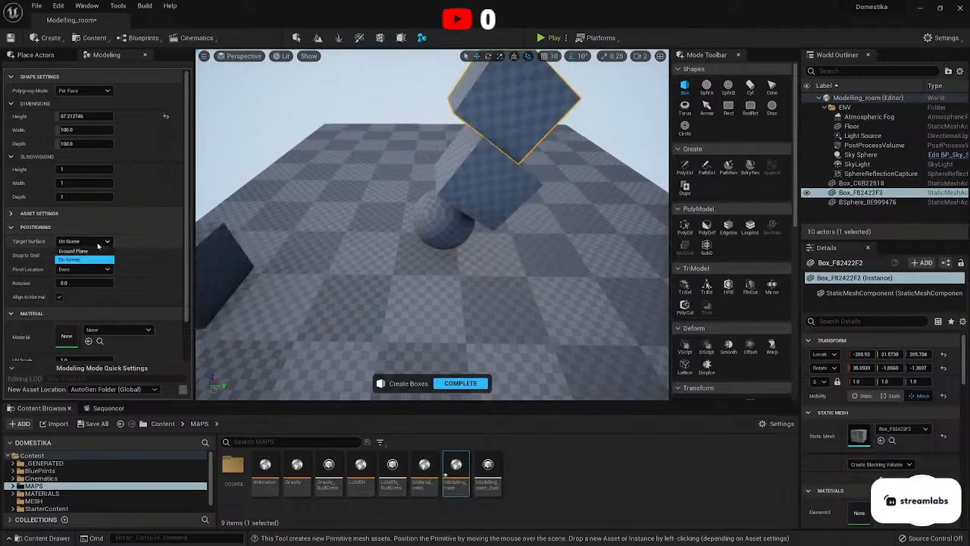
left_click(80, 251)
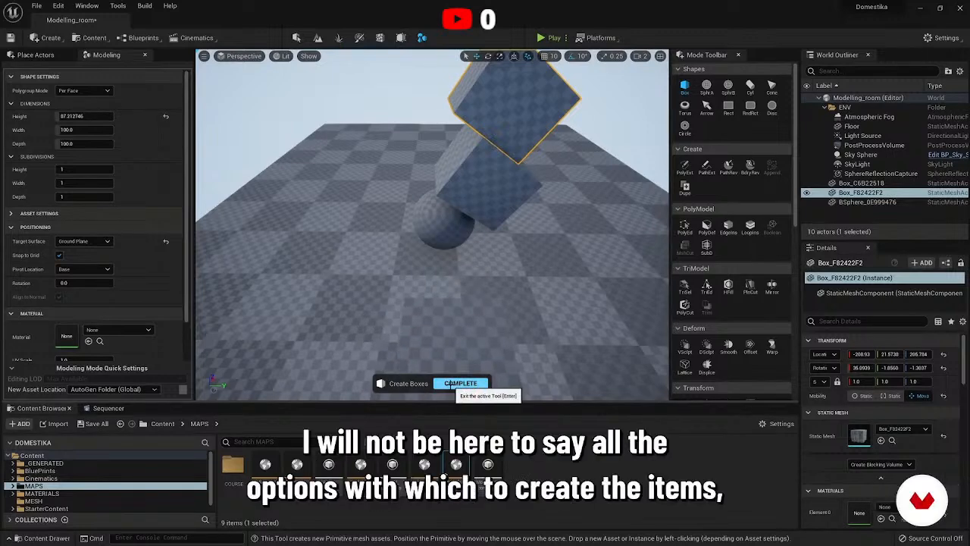
Finish the Box tool and delete the sphere and the two stacked boxes.
left_click(451, 383)
left_click(428, 212)
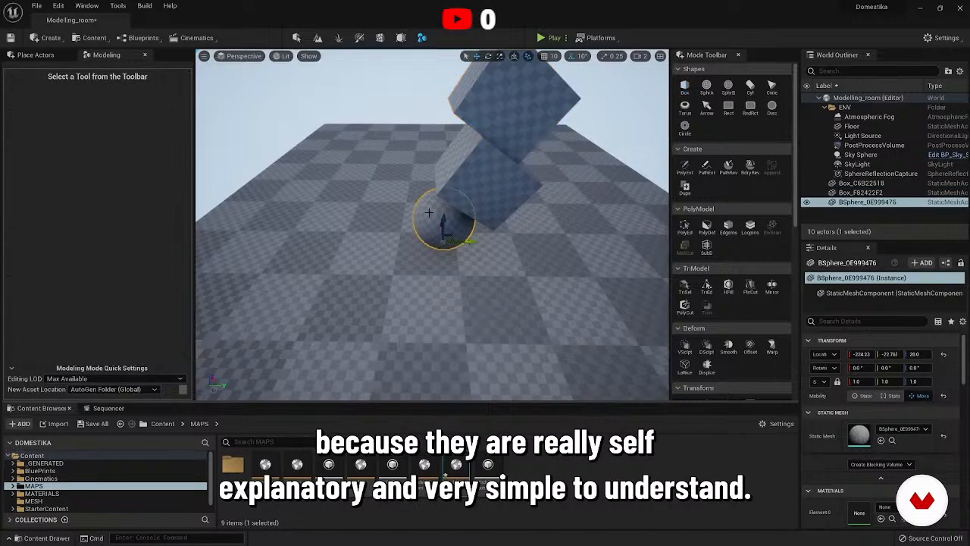
key("Delete")
left_click(455, 193)
key("Delete")
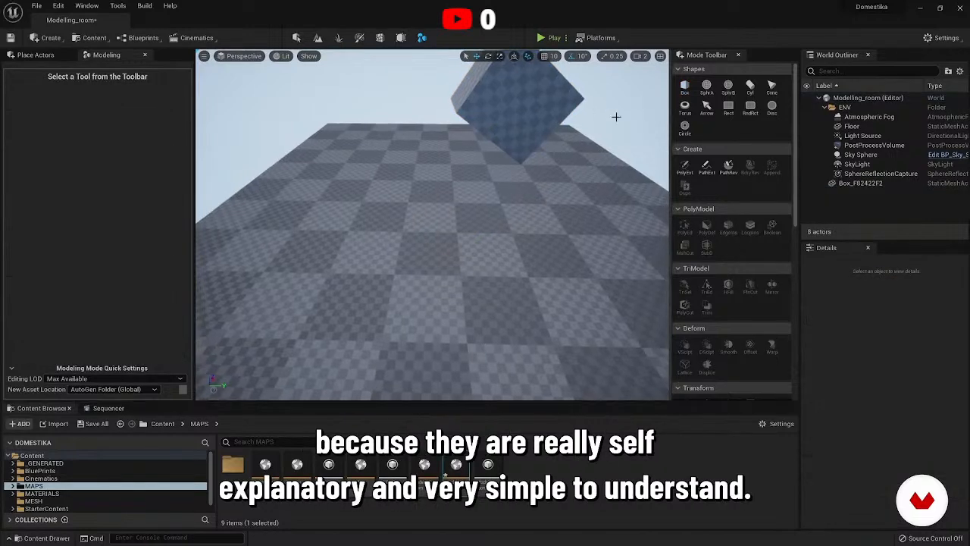
left_click(518, 87)
key("Delete")
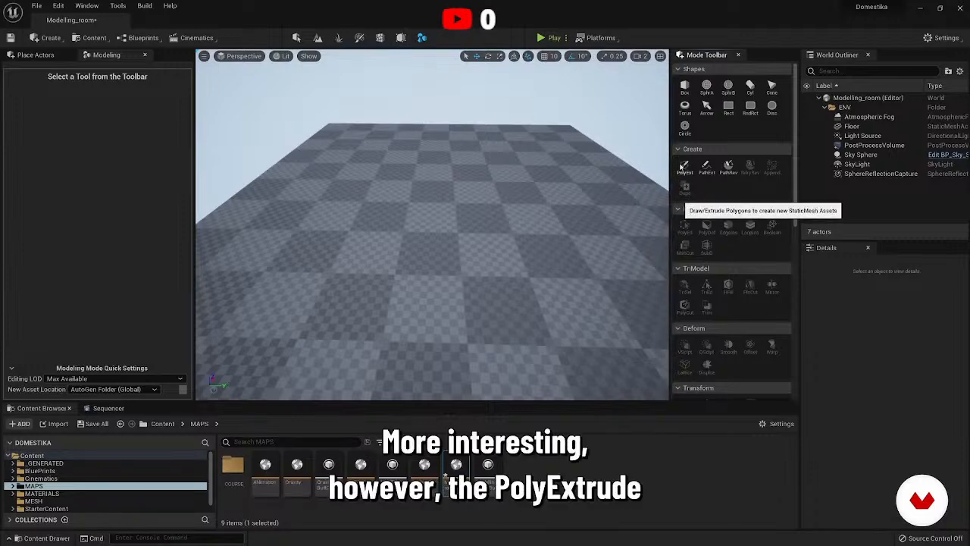
Try PolyExtrude by drawing a four-sided freehand polygon on the floor and extruding it into a block, and undo it.
left_click(684, 170)
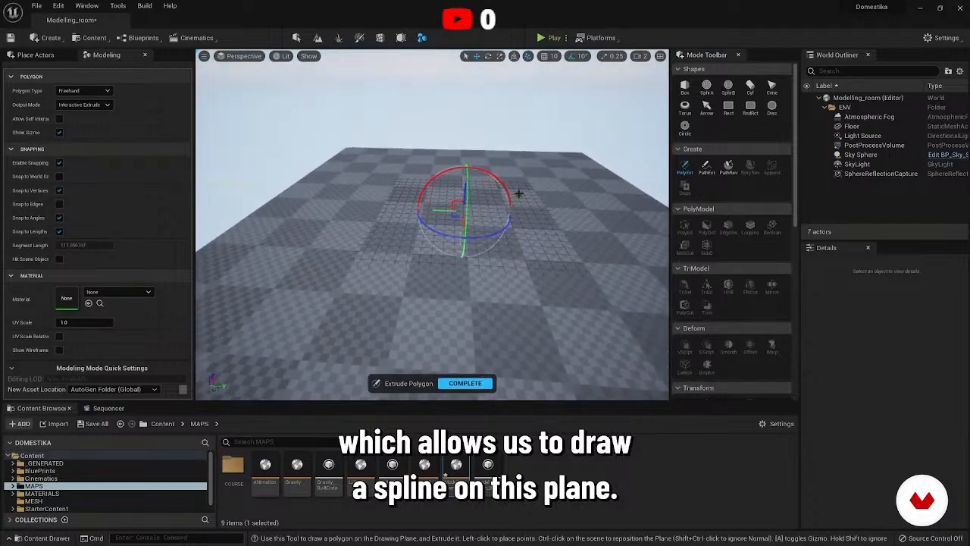
mouse_move(526, 241)
right_mouse_down()
mouse_move(530, 182)
mouse_move(541, 179)
mouse_move(532, 244)
right_mouse_up()
key("w")
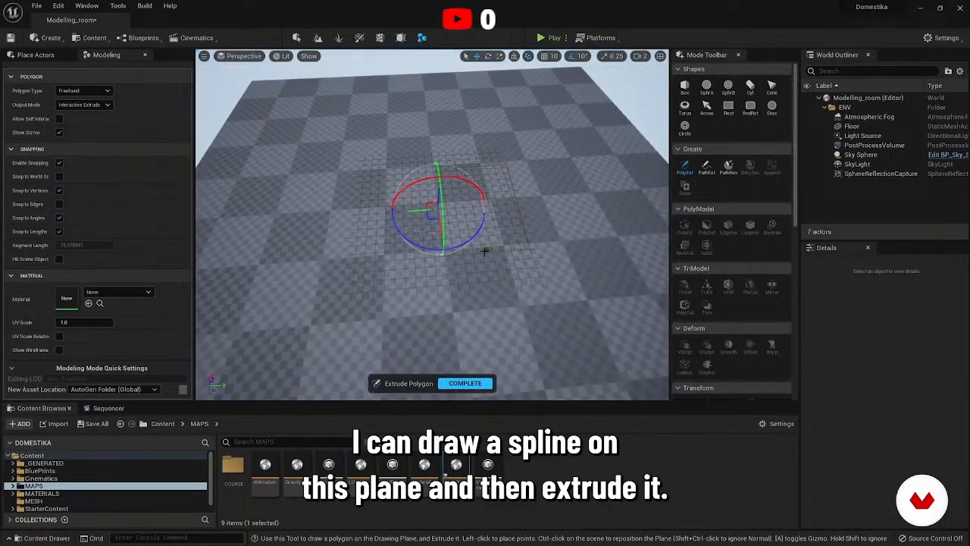
left_click(454, 168)
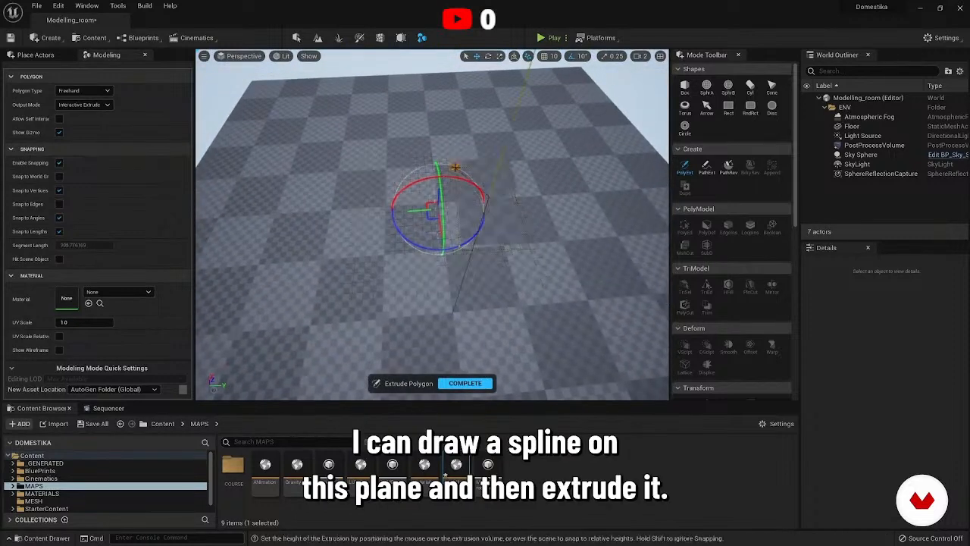
left_click(474, 203)
key("Return")
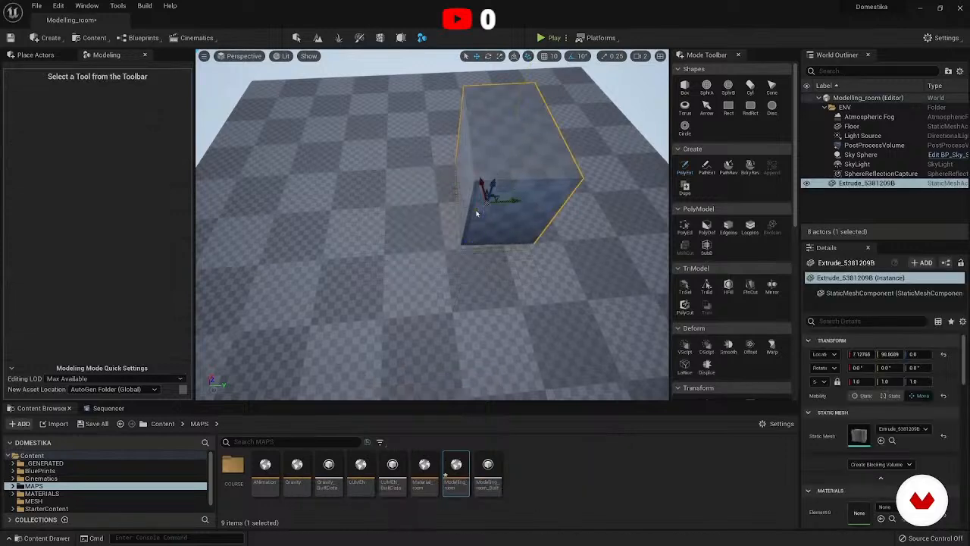
key("ctrl+z")
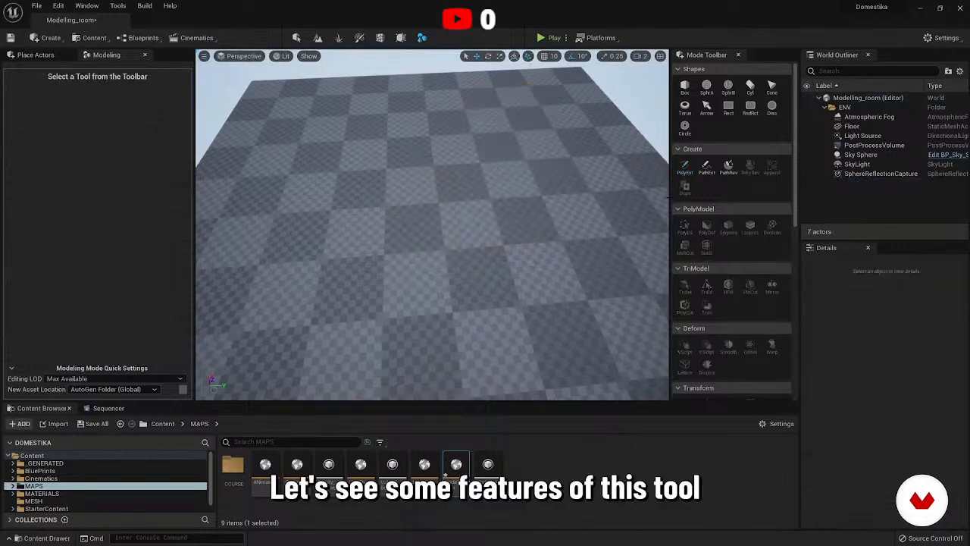
Try PolyExtrude with the Circle polygon type, drawing a circle around the plane's center, and cancel the extrusion.
left_click(684, 167)
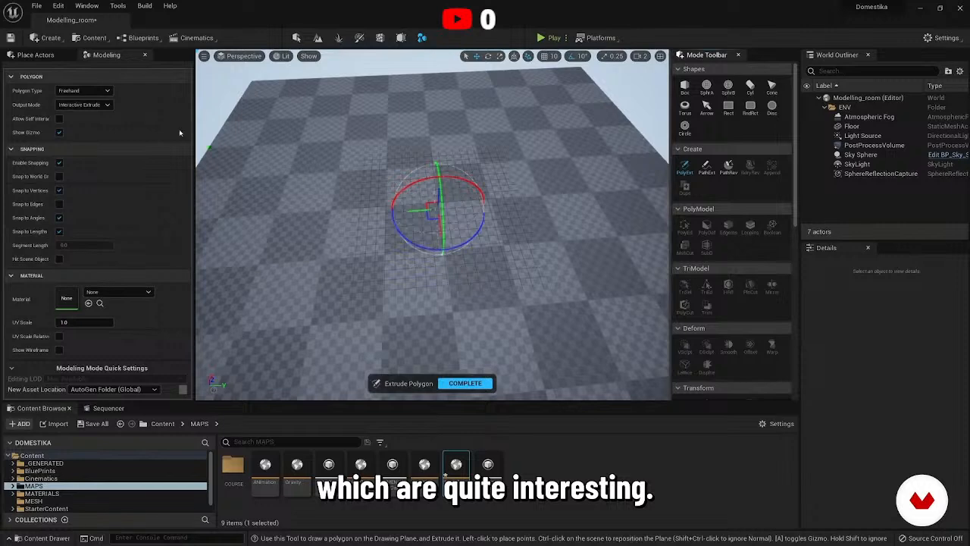
left_click(83, 91)
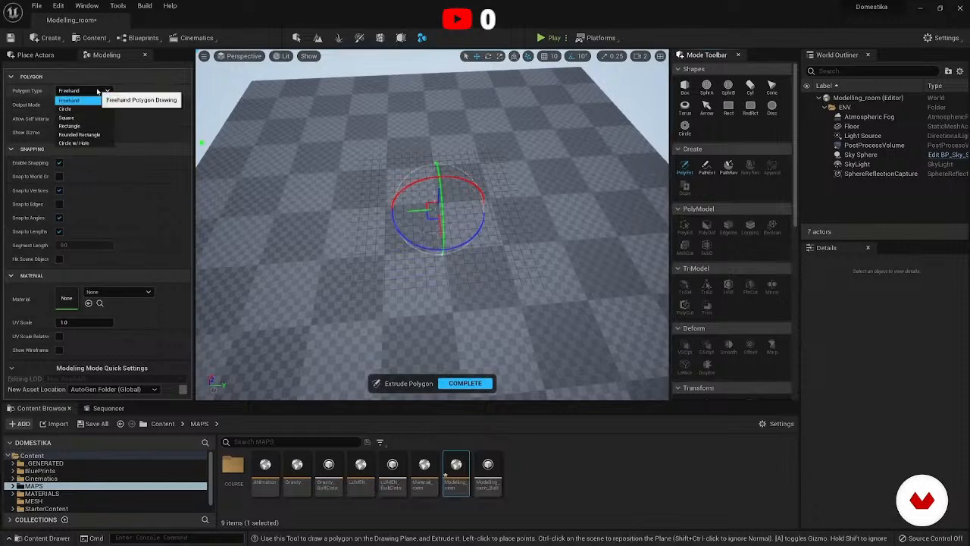
left_click(65, 109)
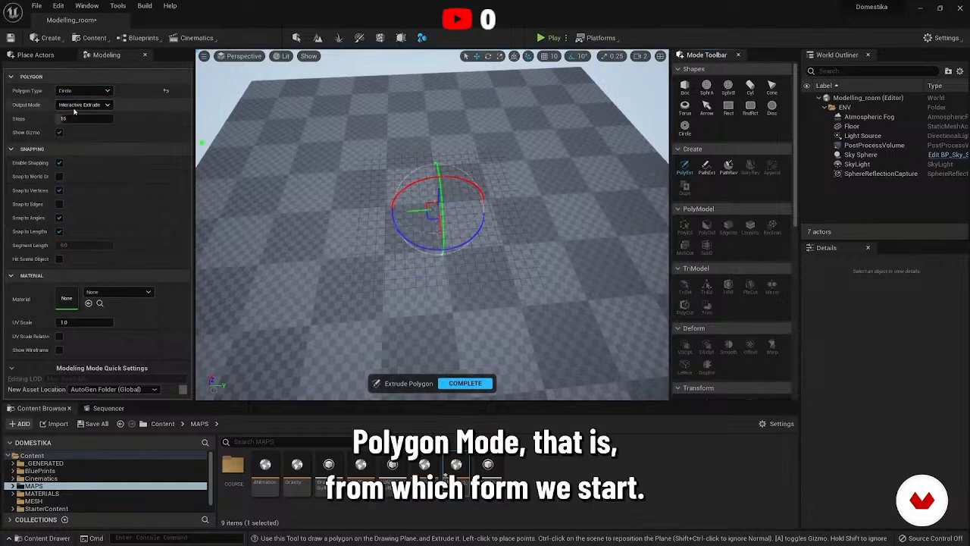
left_click(402, 166)
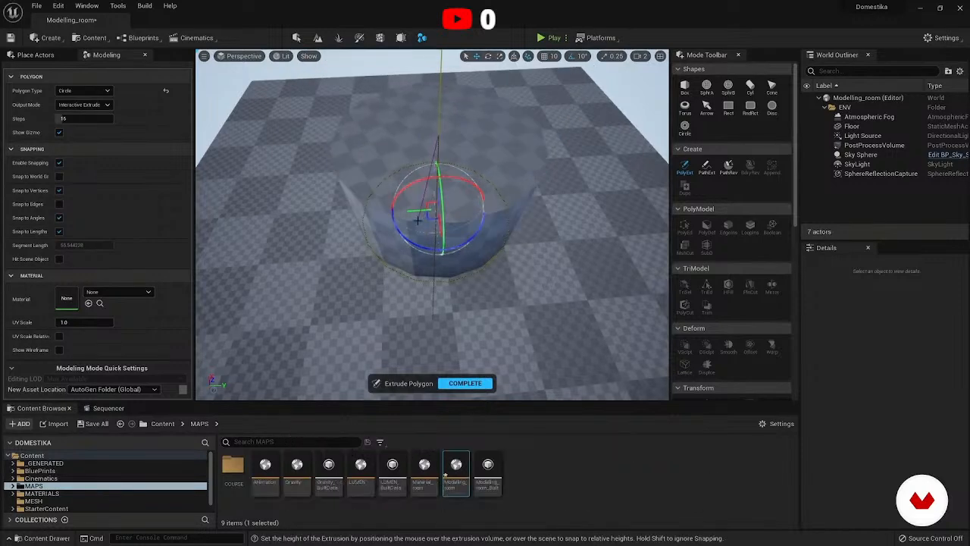
key("Escape")
Try extruding a Rounded Rectangle polygon on the drawing plane, undo it, and finish the PolyExtrude tool.
left_click(684, 165)
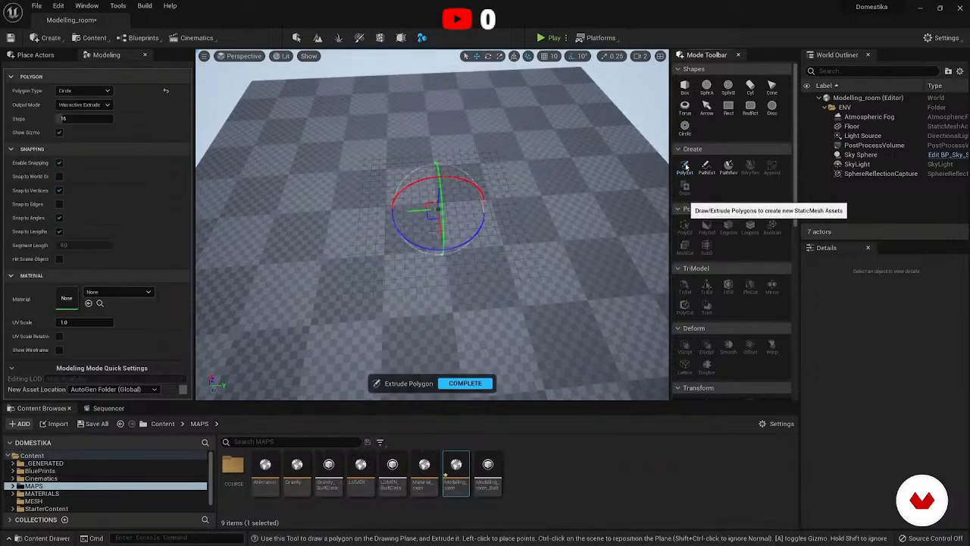
left_click(95, 91)
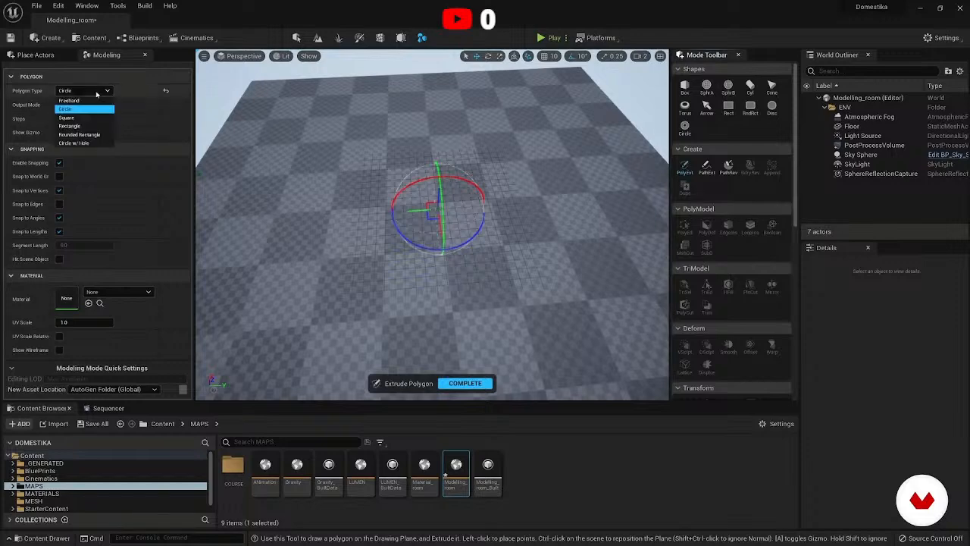
left_click(84, 135)
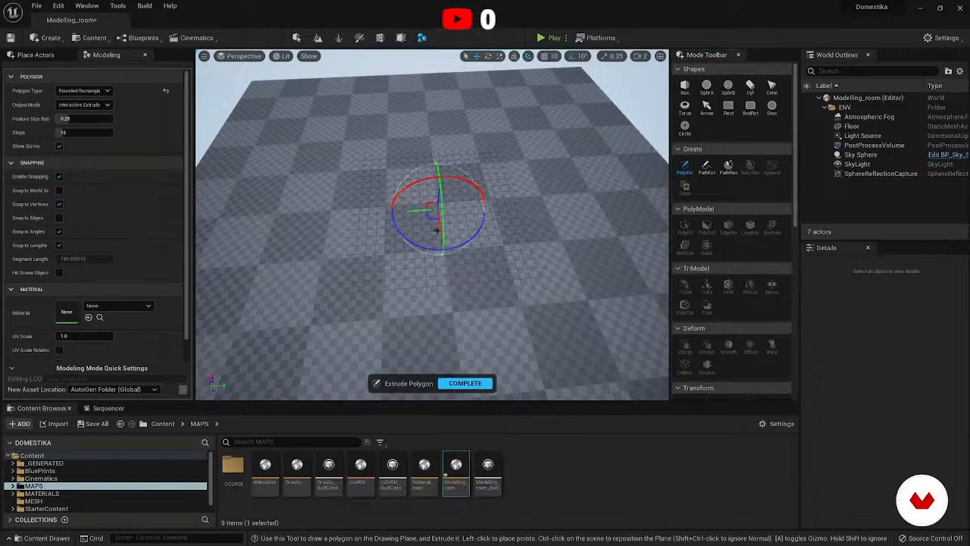
left_click(488, 262)
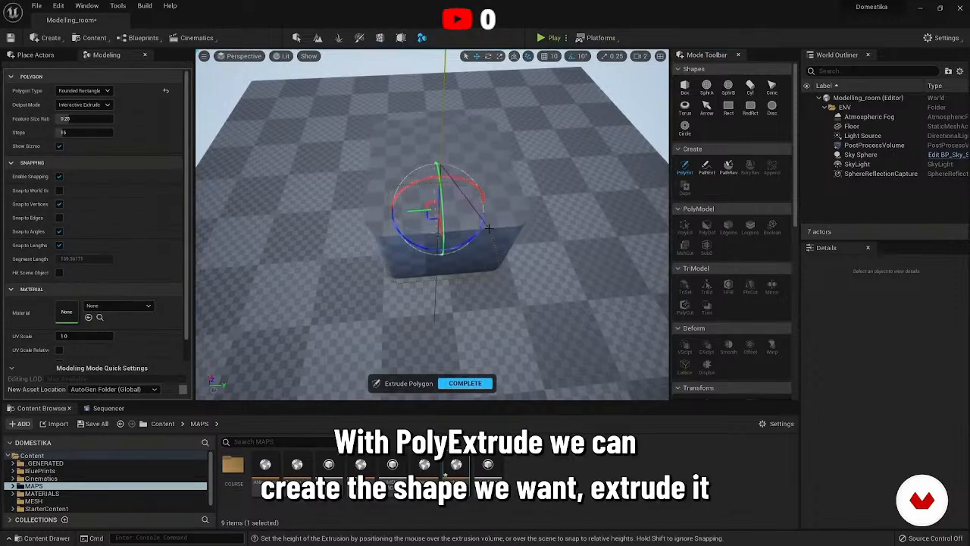
left_click(485, 212)
key("ctrl+z")
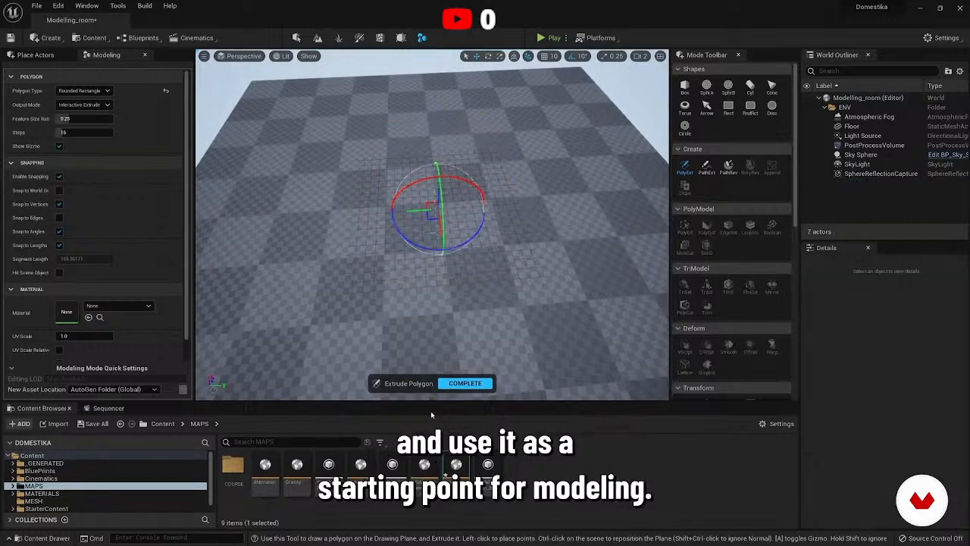
left_click(448, 384)
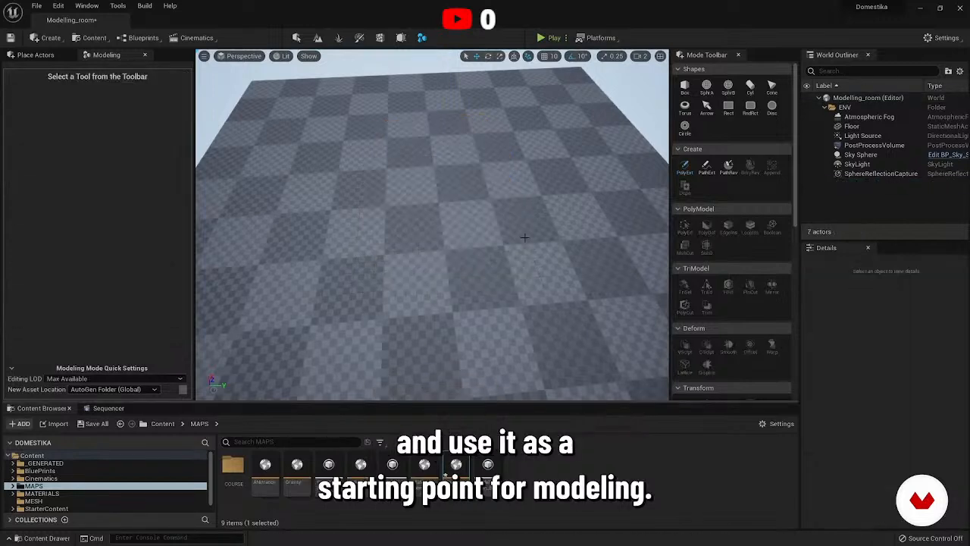
Hide the Floor mesh in the level by turning off its Visible rendering option.
left_click(852, 126)
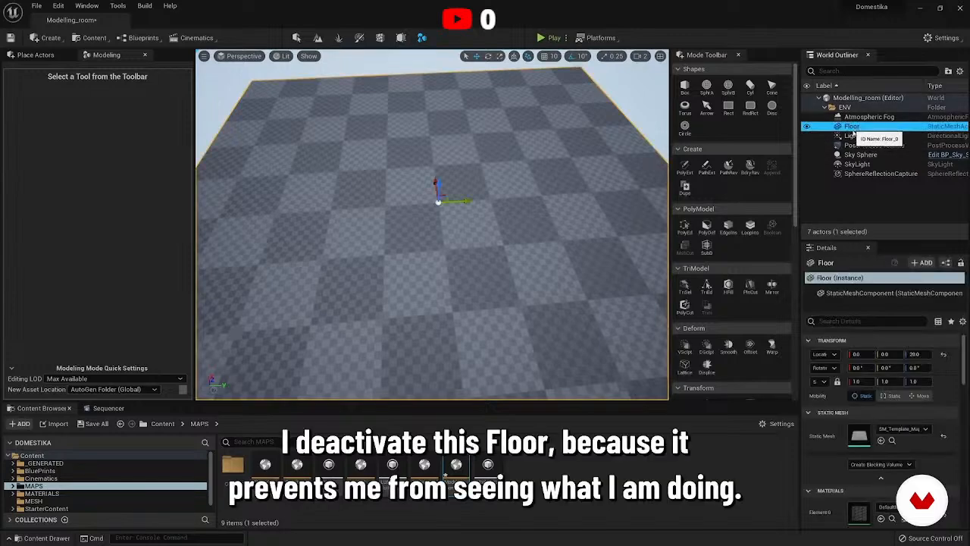
scroll(841, 463, "down", 3)
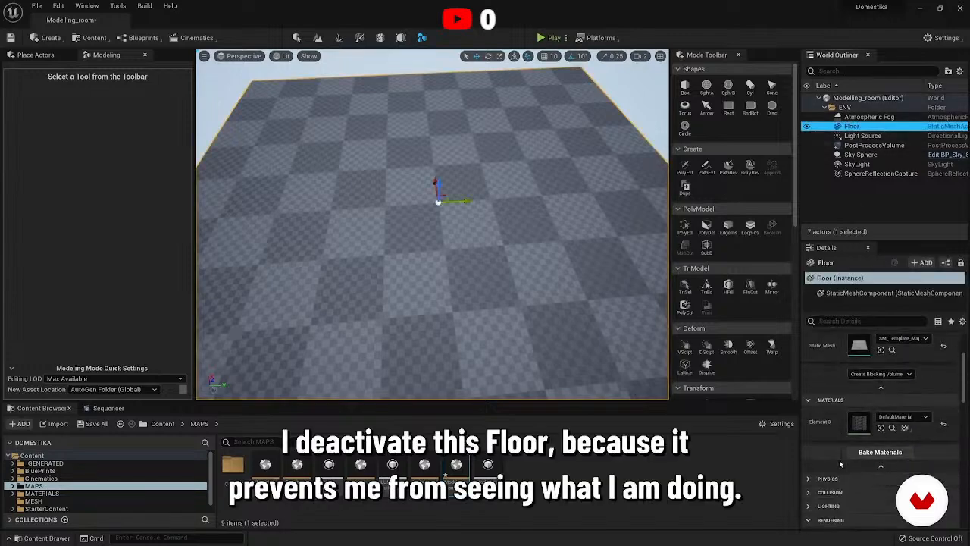
scroll(822, 458, "down", 3)
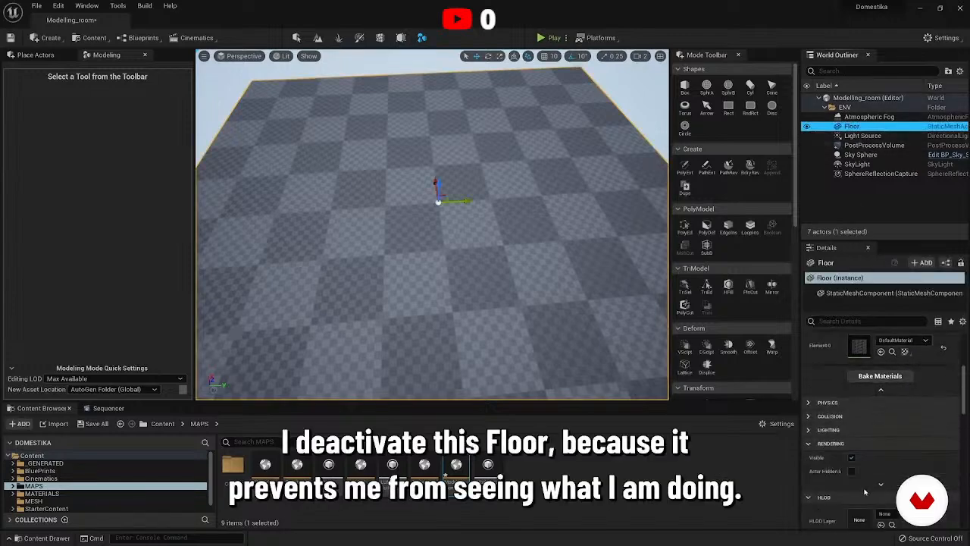
left_click(852, 457)
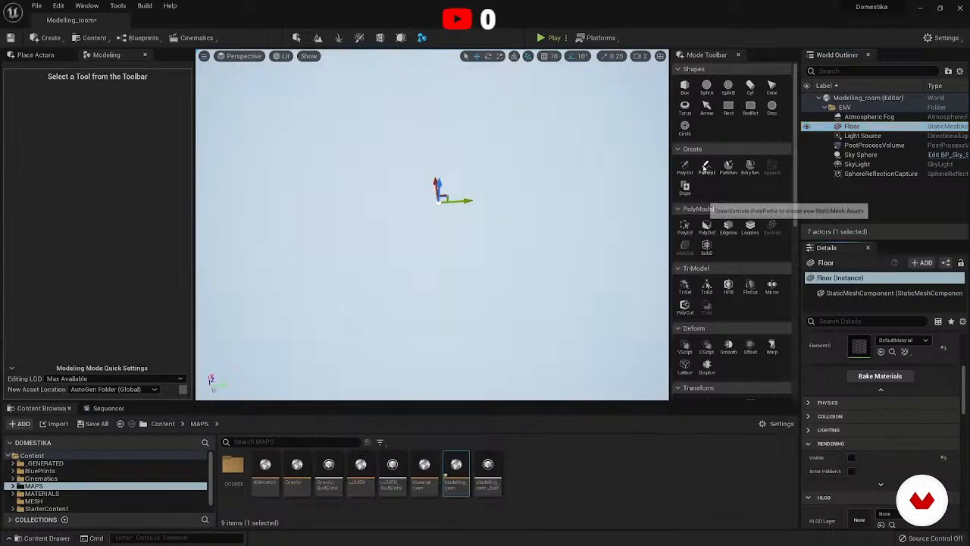
Try PathExtrude with a closed rectangular path about 41 units in width, extruding it into a hollow block, and delete the result.
left_click(707, 167)
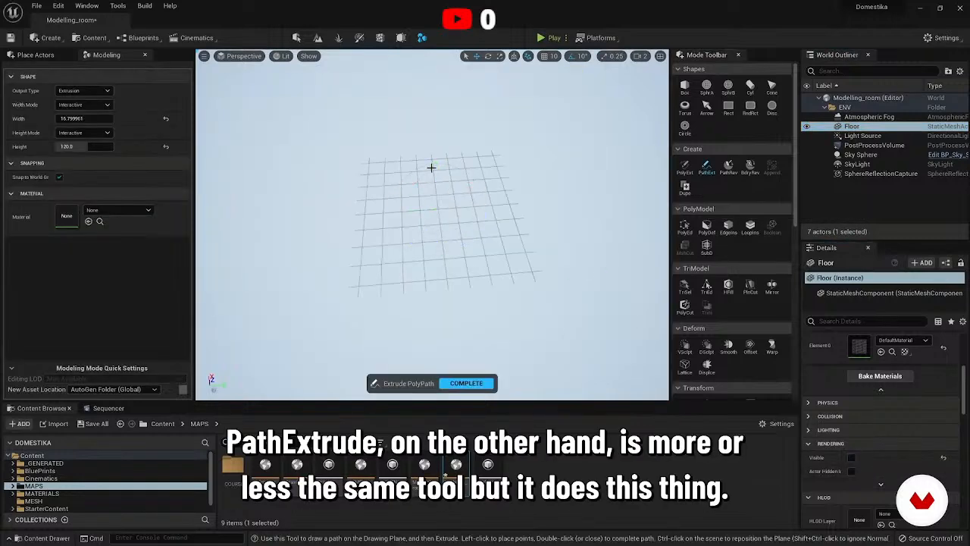
left_click(509, 264)
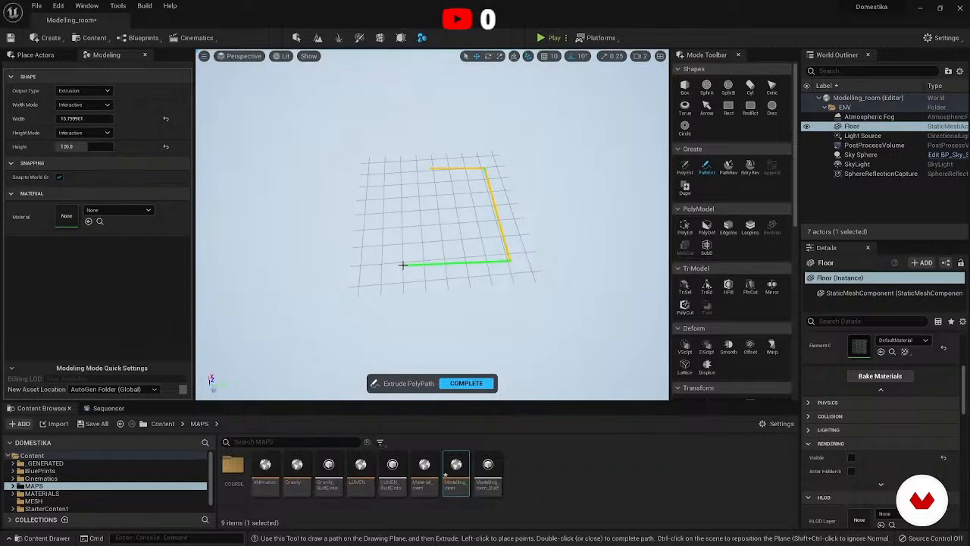
left_click(429, 166)
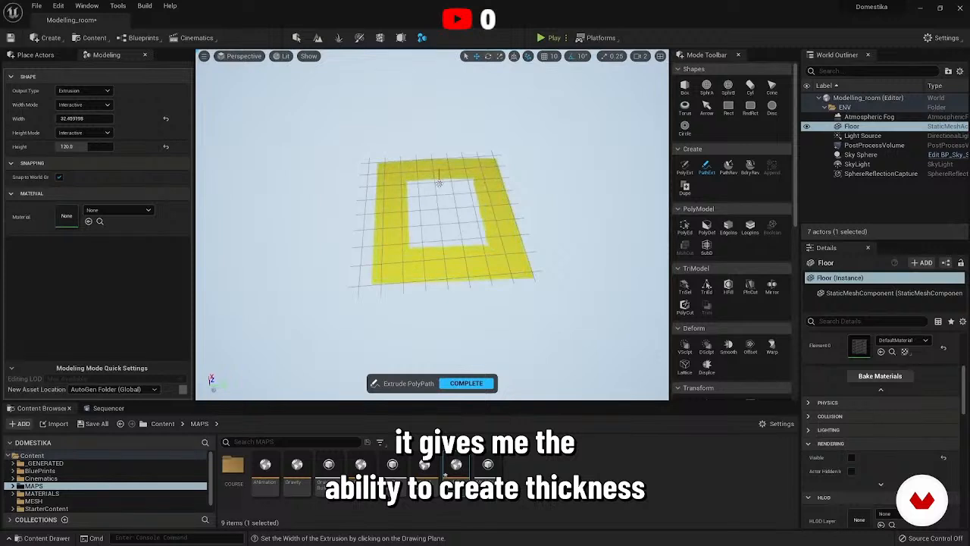
left_click(438, 186)
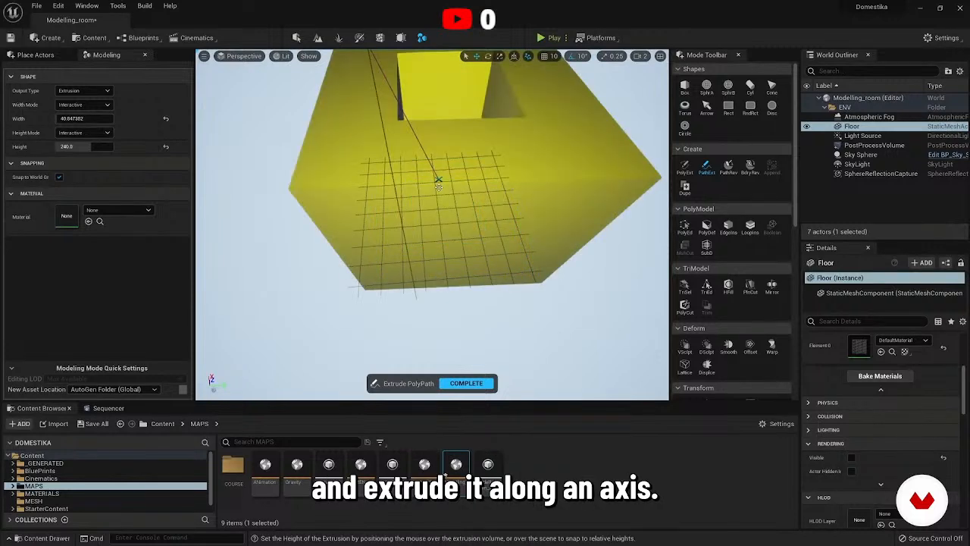
left_click(420, 239)
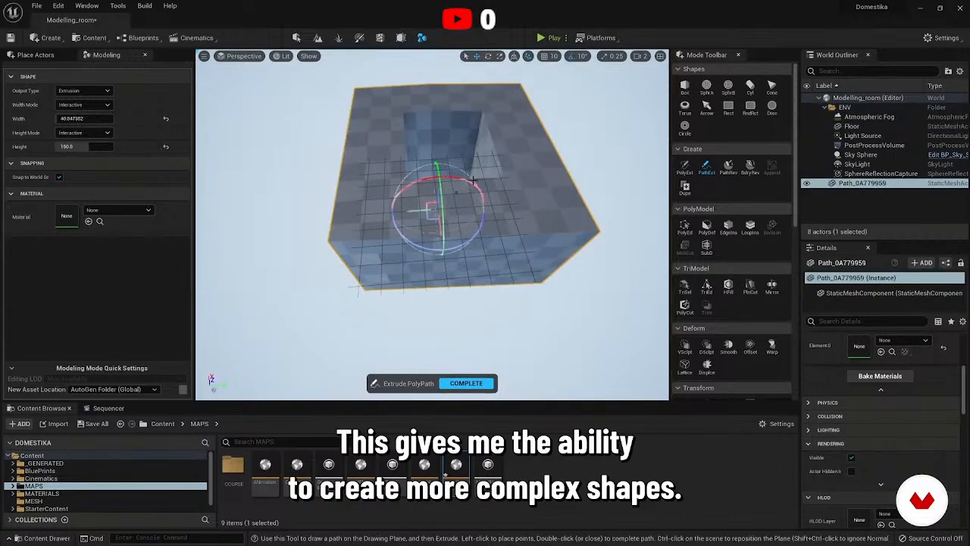
right_click_drag(468, 137, 466, 159)
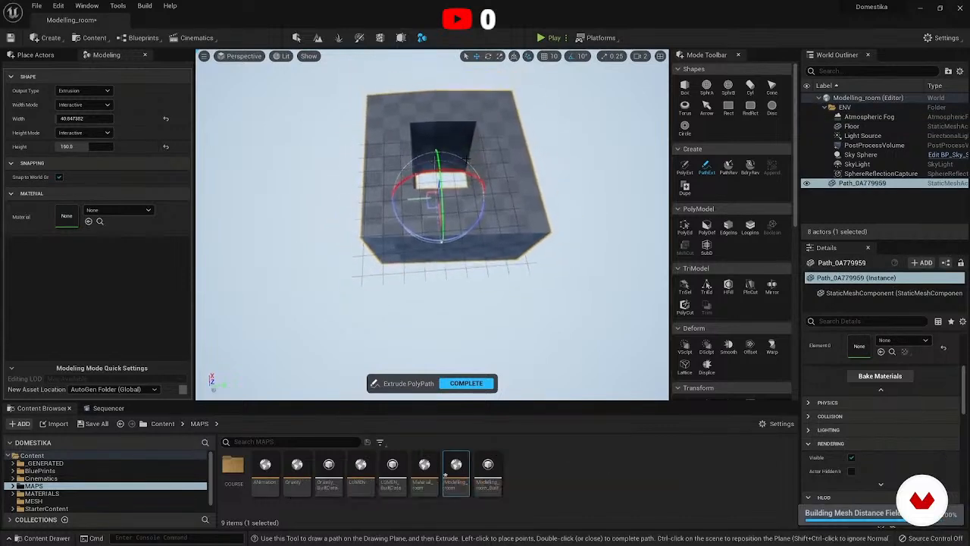
key("Escape")
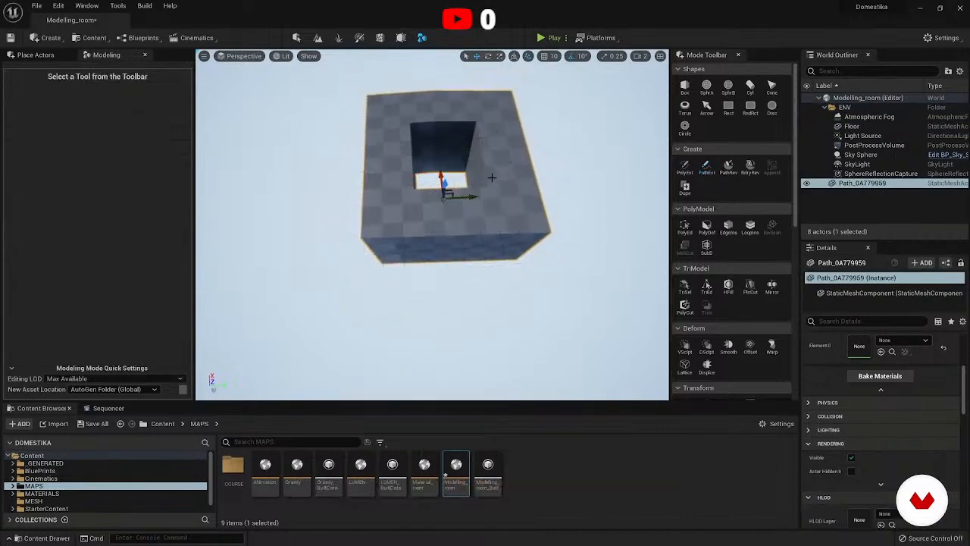
key("Delete")
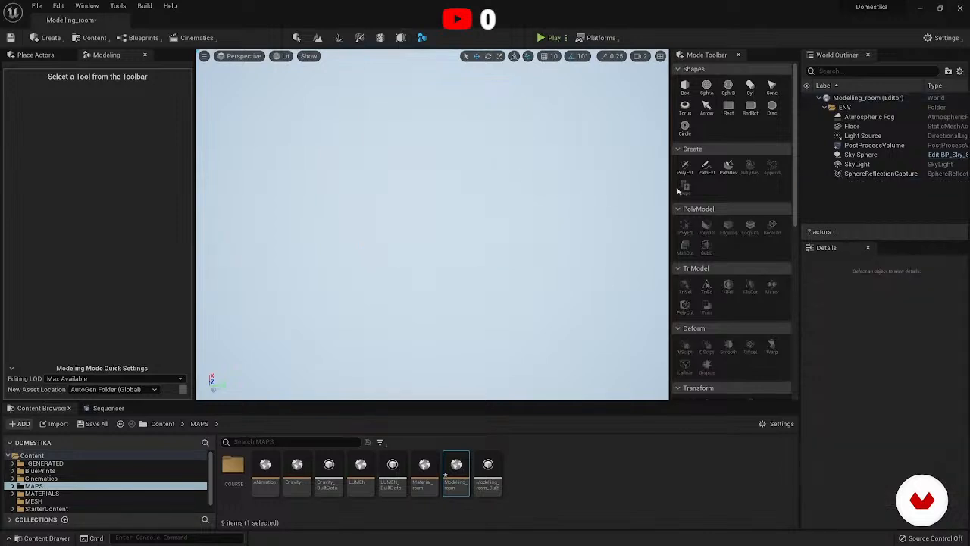
Try PathRevolve by drawing a closed one-step profile against the vertical revolve axis, and cancel the revolved shape.
left_click(727, 167)
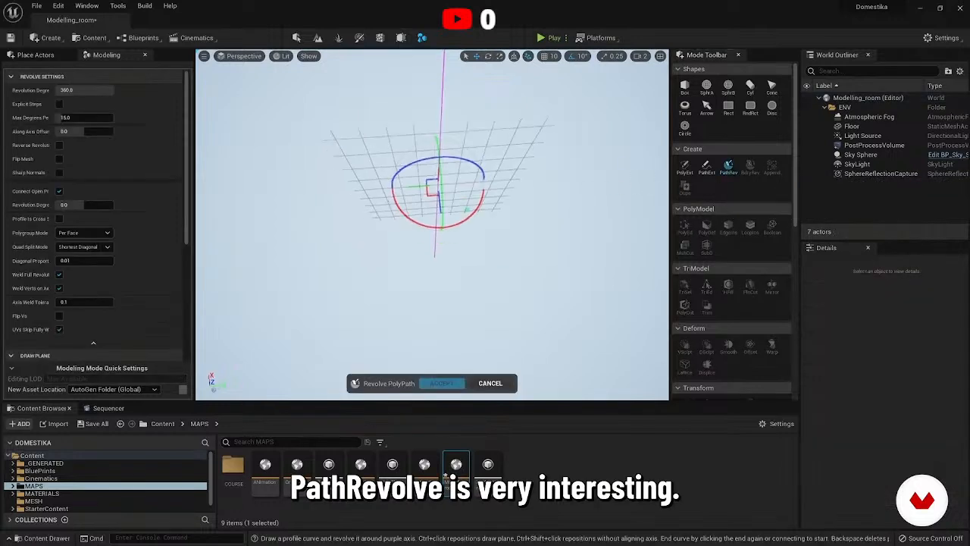
right_click_drag(466, 210, 465, 159)
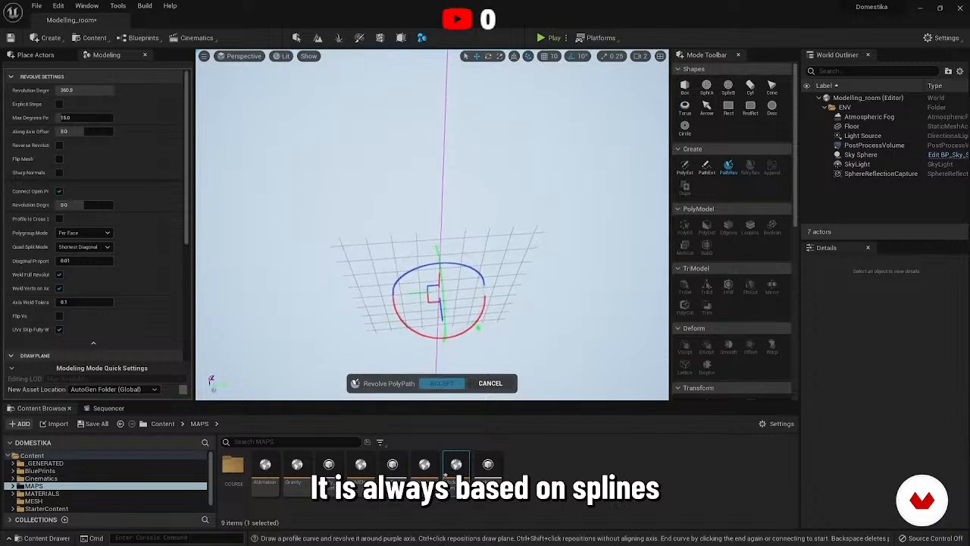
right_click_drag(478, 327, 469, 225)
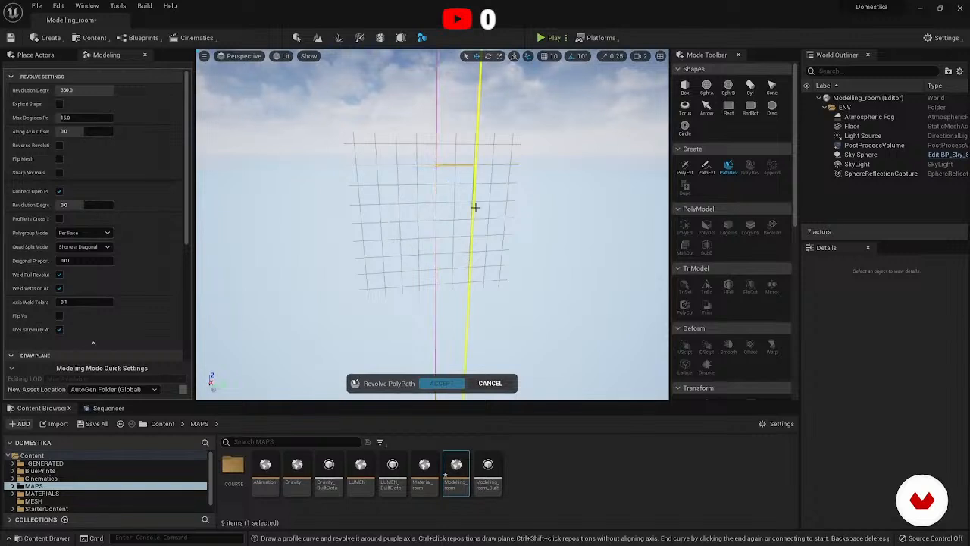
left_click(471, 219)
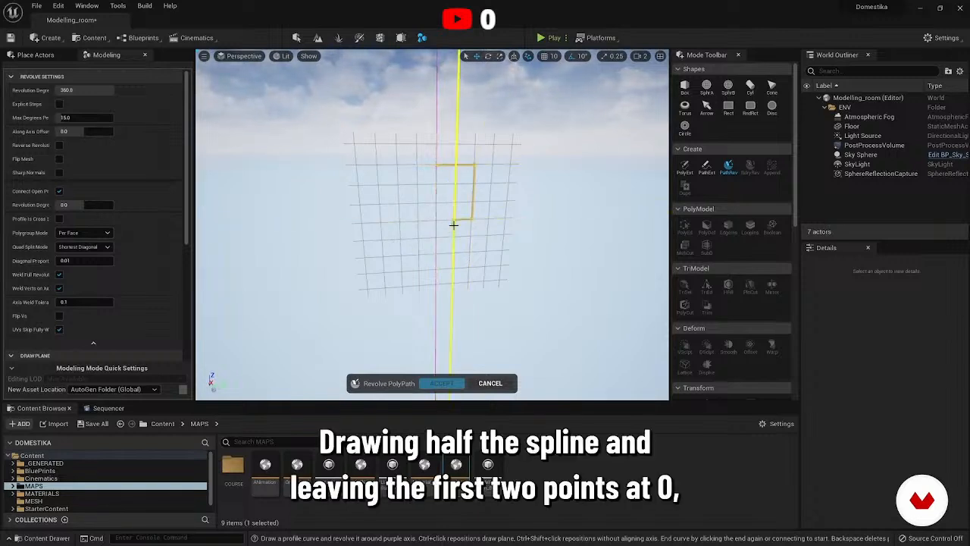
left_click(437, 239)
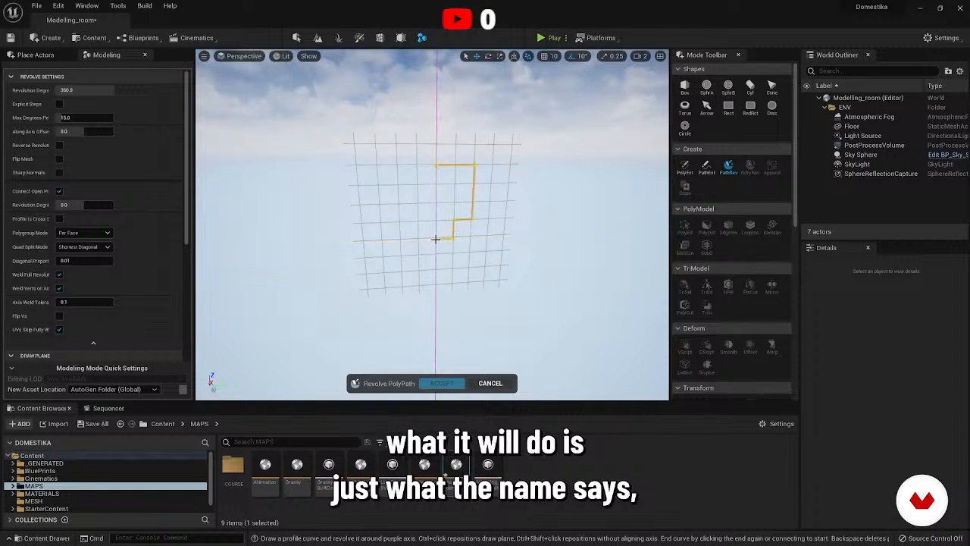
left_click(434, 165)
right_click_drag(446, 207, 444, 207)
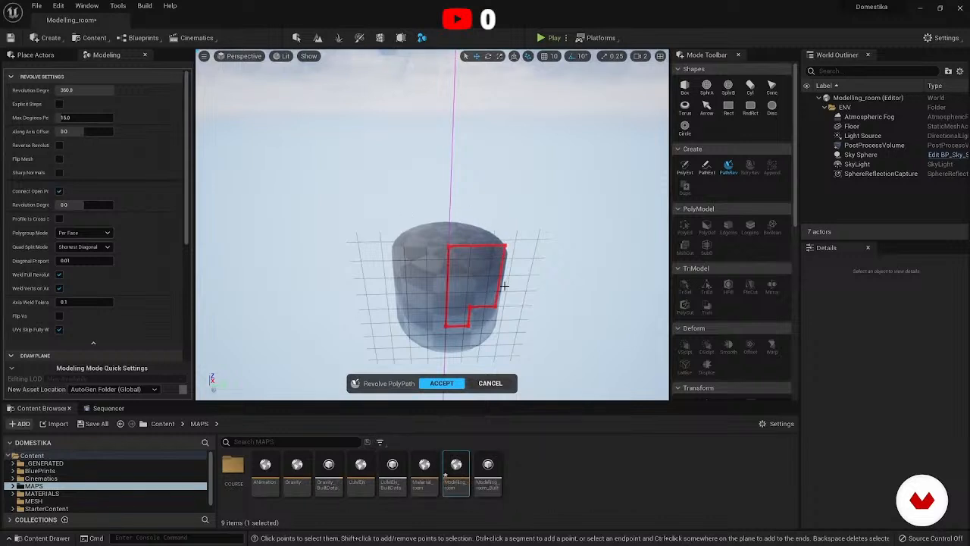
left_click(496, 382)
Try PathRevolve again with a closed E-shaped profile of three stacked flanges along the vertical axis, and cancel it.
left_click(727, 172)
right_click_drag(525, 239, 525, 240)
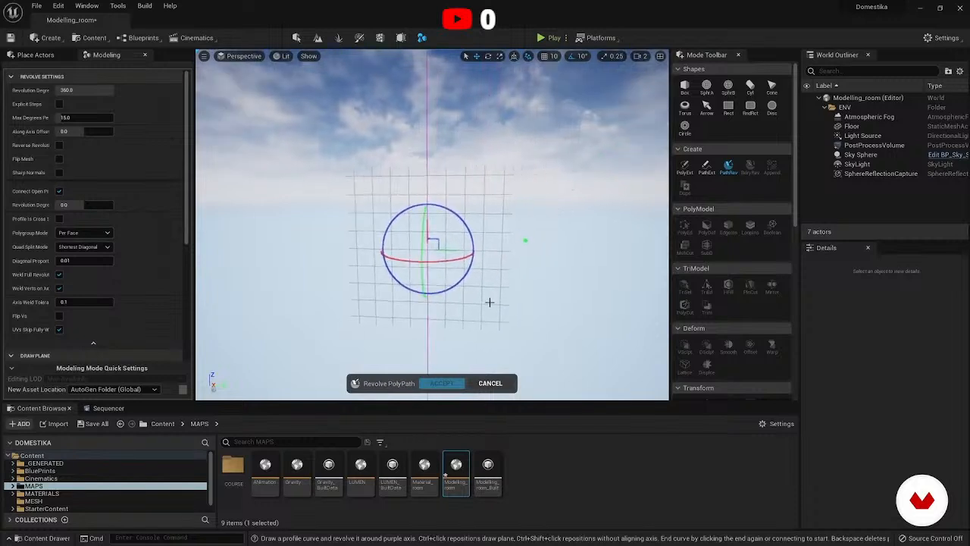
left_click(422, 195)
left_click(476, 224)
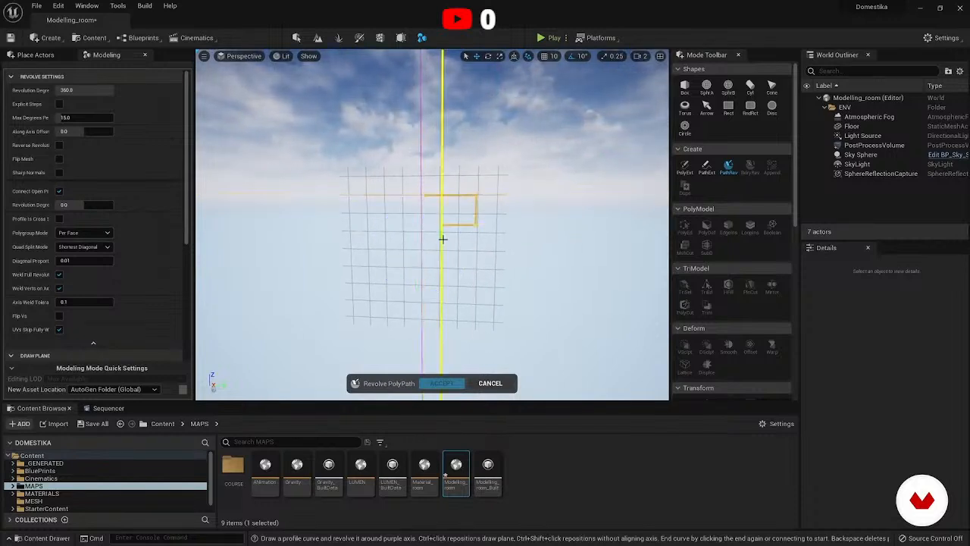
left_click(441, 224)
left_click(477, 274)
left_click(441, 275)
left_click(441, 305)
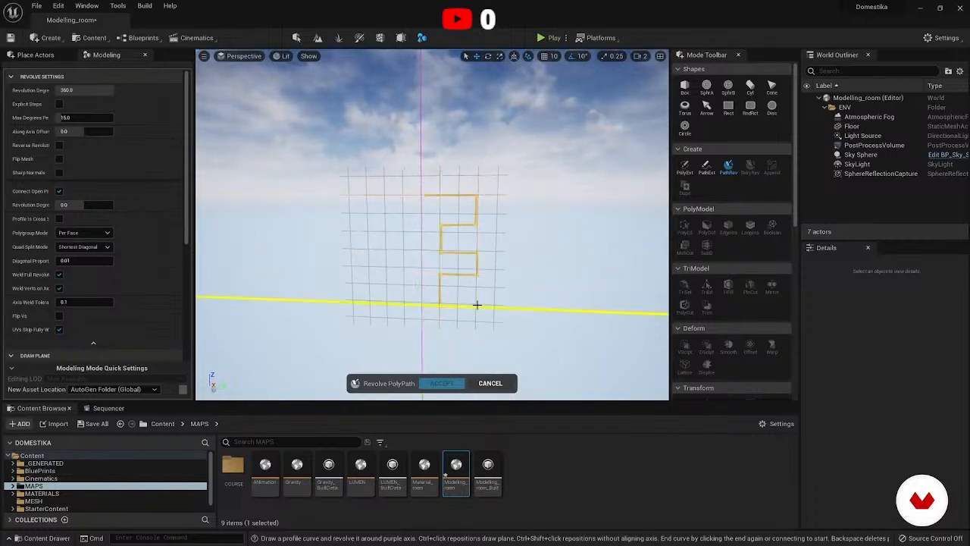
left_click(482, 326)
left_click(422, 325)
left_click(422, 195)
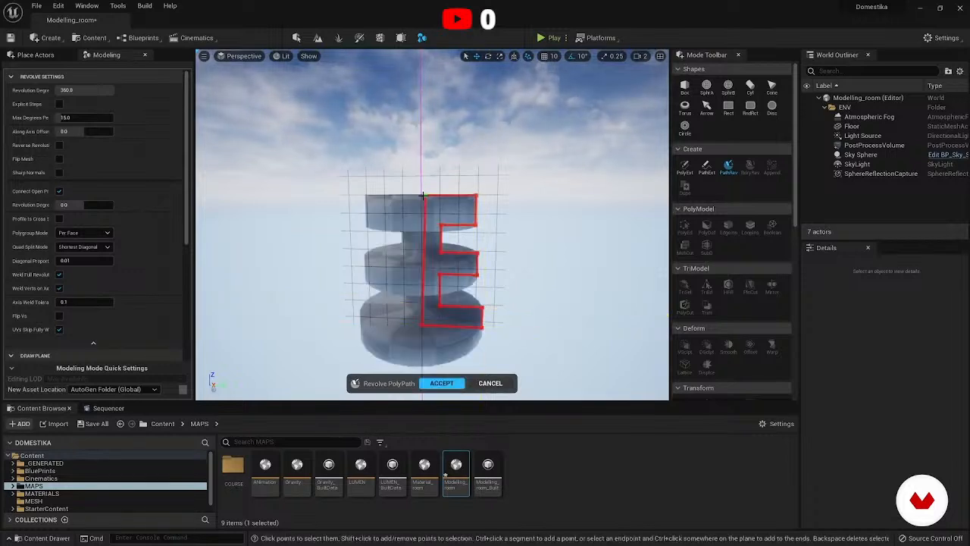
mouse_move(432, 281)
right_mouse_down()
mouse_move(436, 318)
mouse_move(437, 266)
mouse_move(437, 287)
right_mouse_up()
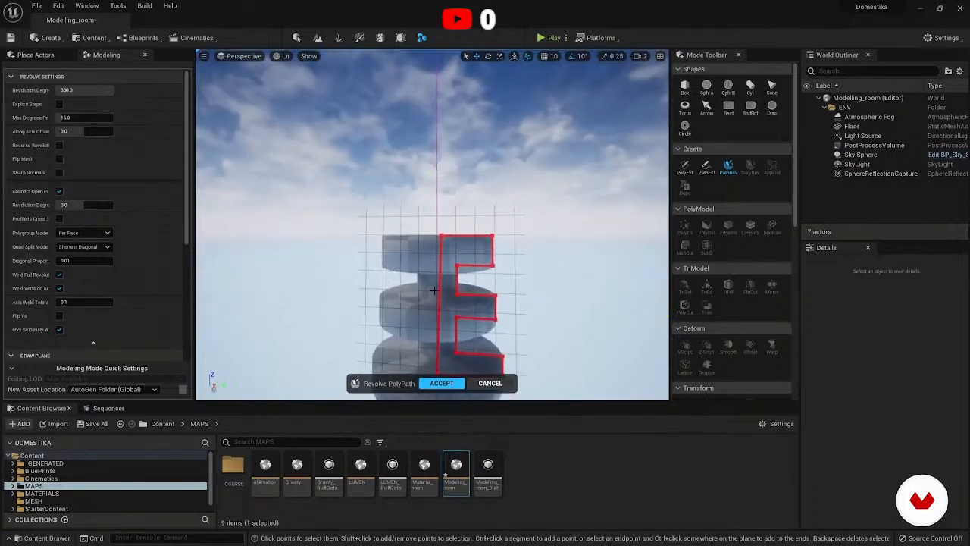
left_click(491, 383)
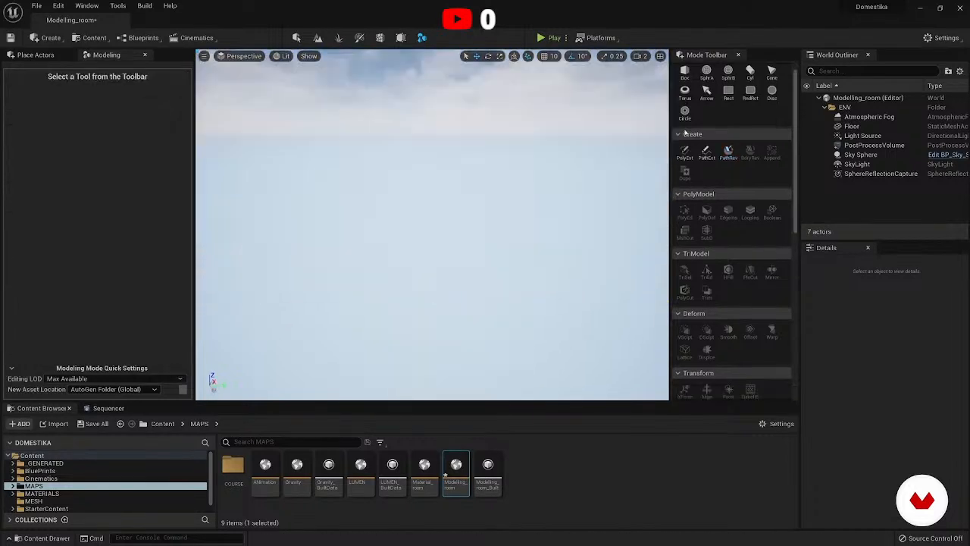
Create a box on the ground plane with Per Face polygroup mode and complete the Box tool.
left_click(684, 71)
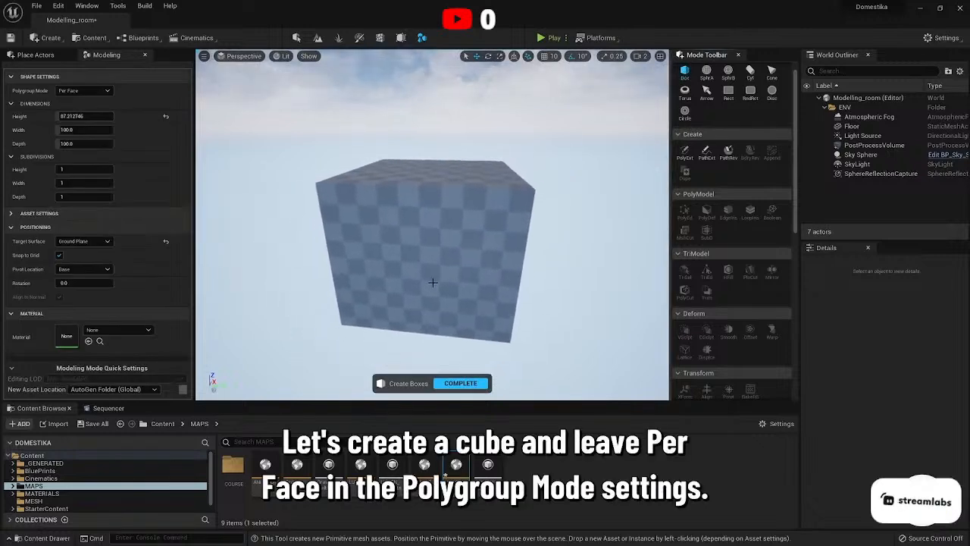
left_click(433, 281)
left_click(464, 382)
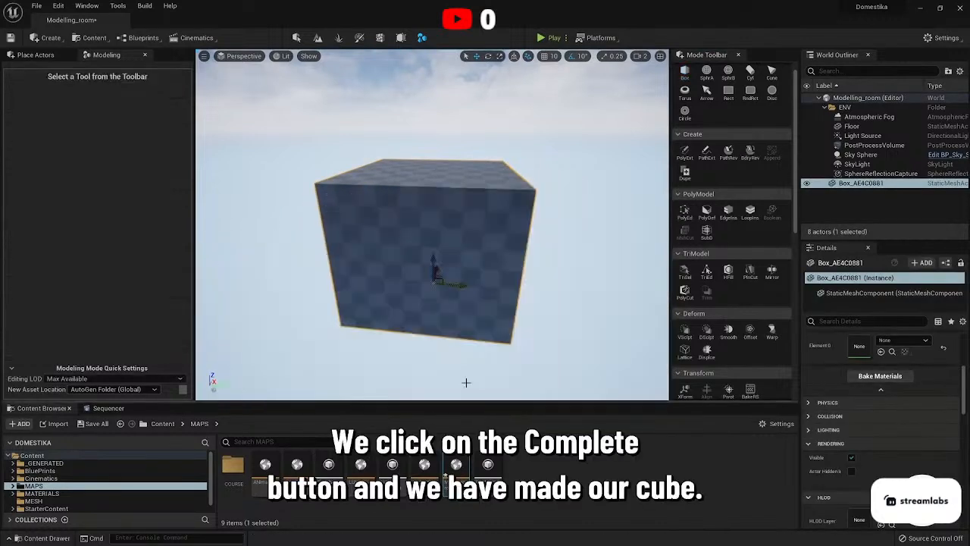
Open the box in PolyGroup Edit and select the polygroup of its top face.
right_click_drag(445, 250, 461, 246)
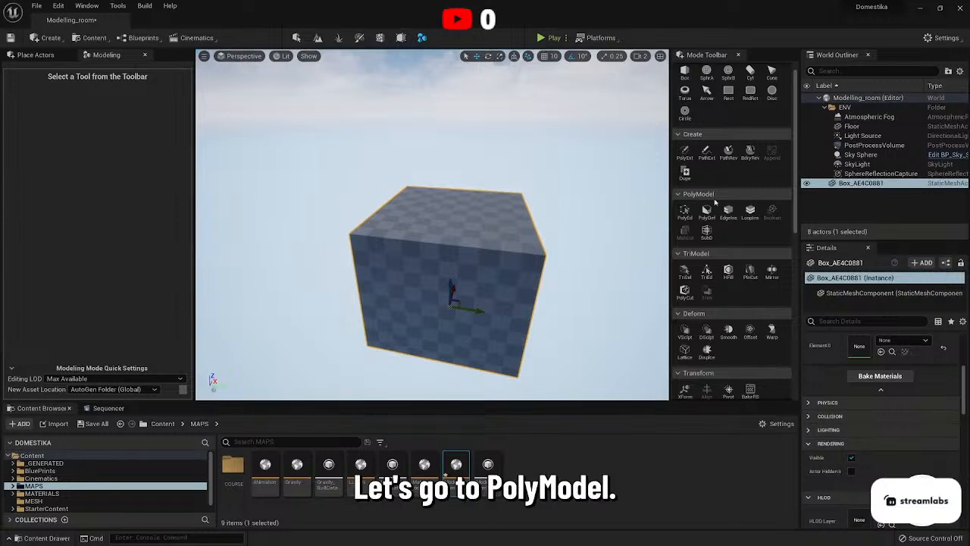
left_click(684, 212)
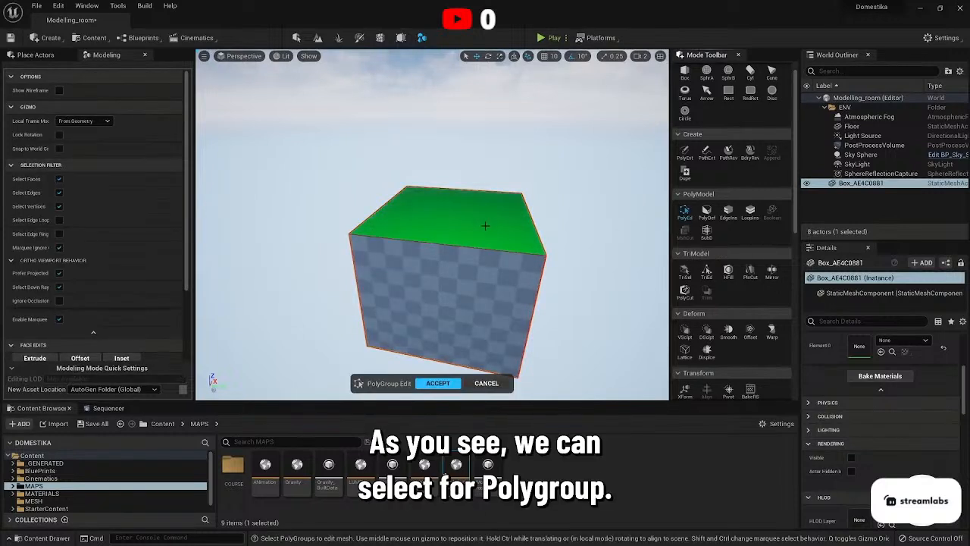
right_click_drag(464, 272, 462, 274)
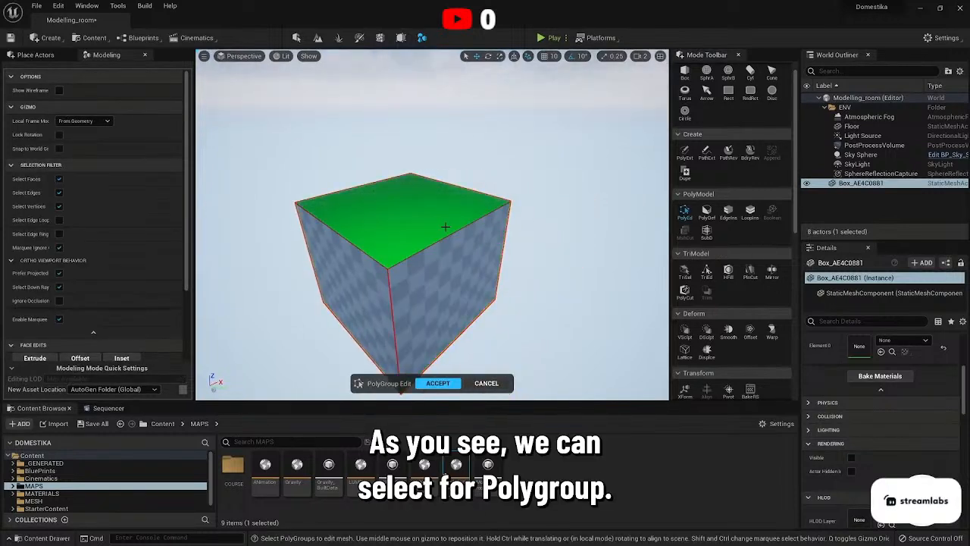
right_click_drag(394, 220, 393, 226)
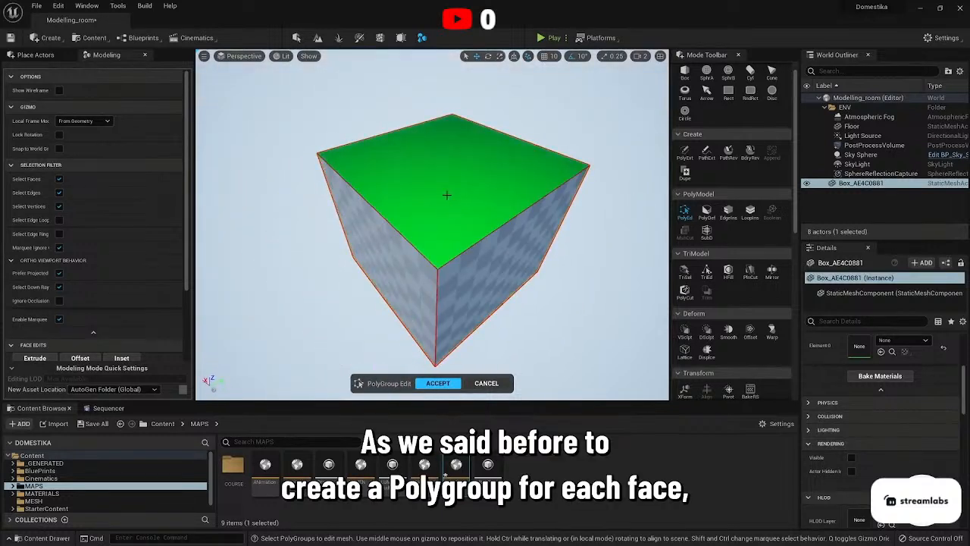
right_click_drag(446, 195, 448, 199)
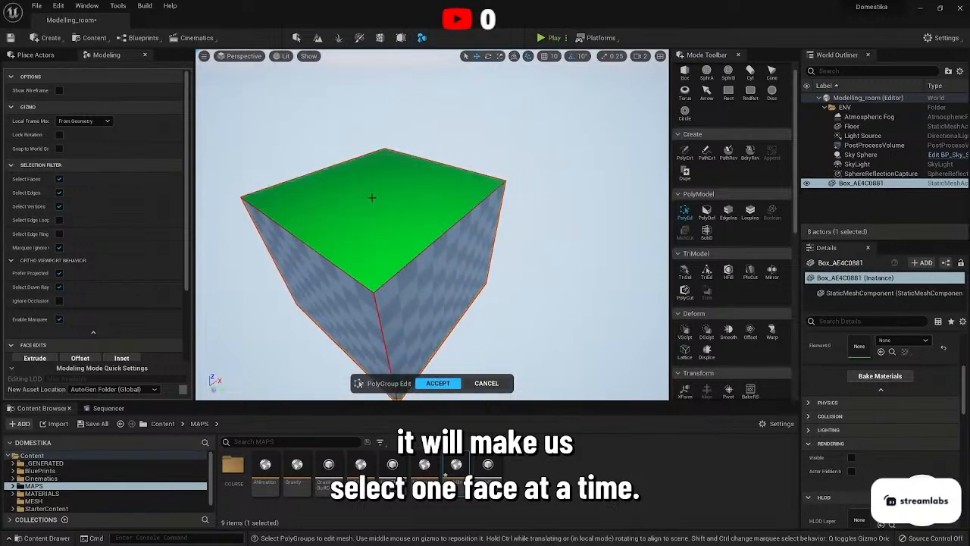
right_click_drag(372, 197, 374, 197)
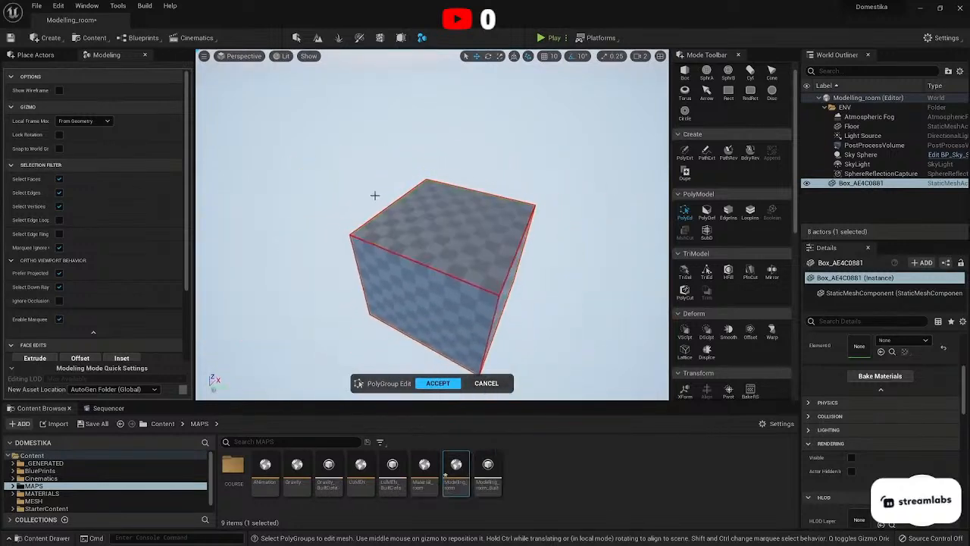
left_click(448, 228)
Try translating the box's selected top polygroup with the transform gizmo, and undo the move.
right_click_drag(456, 215, 460, 206)
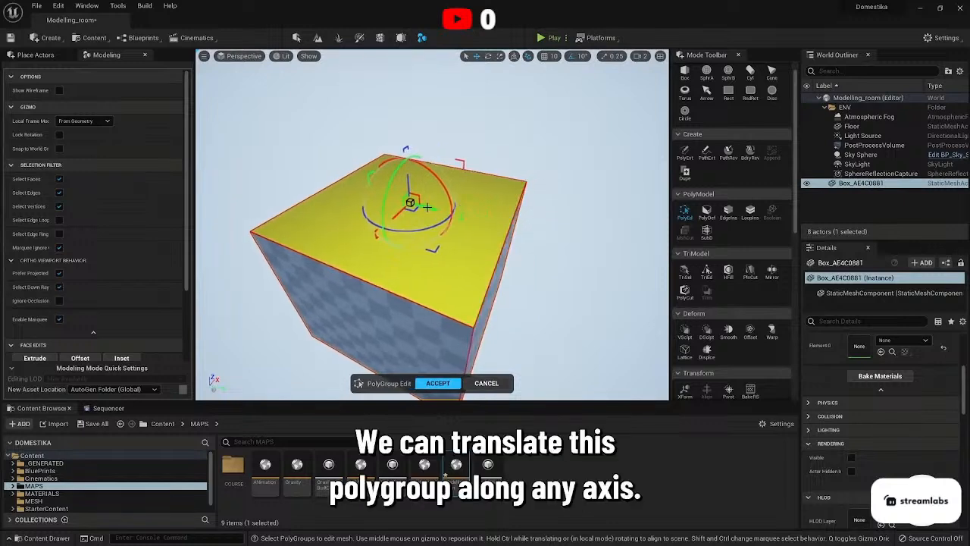
mouse_move(427, 207)
left_mouse_down()
mouse_move(488, 230)
mouse_move(418, 205)
mouse_move(326, 257)
mouse_move(446, 164)
mouse_move(413, 198)
left_mouse_up()
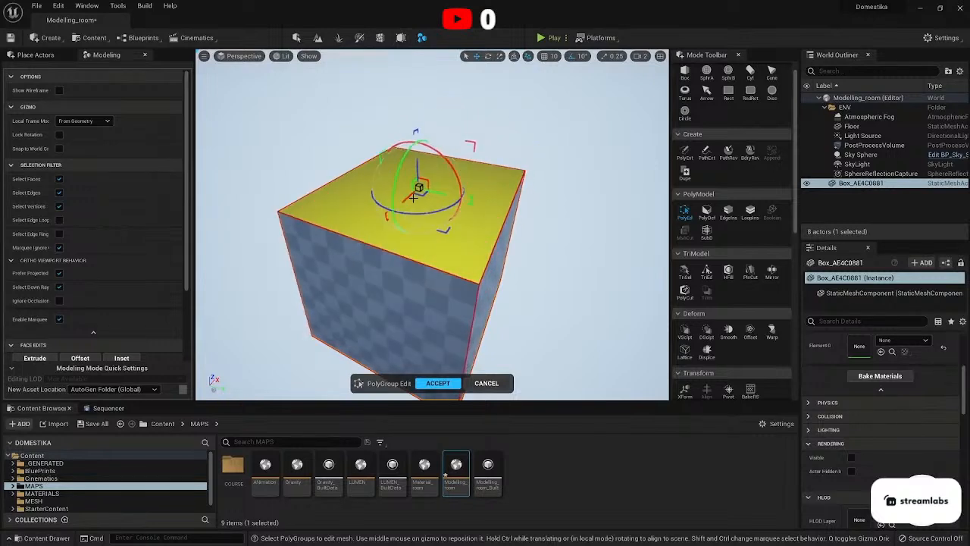
key("ctrl+z")
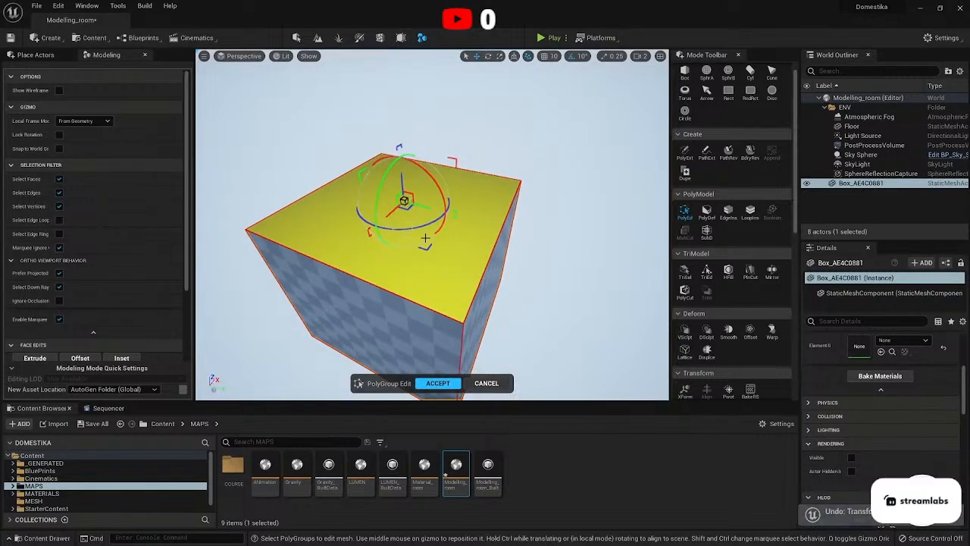
Try scaling up and rotating the box's top polygroup with the transform gizmo, and undo both changes.
left_click_drag(412, 206, 497, 291)
key("ctrl+x")
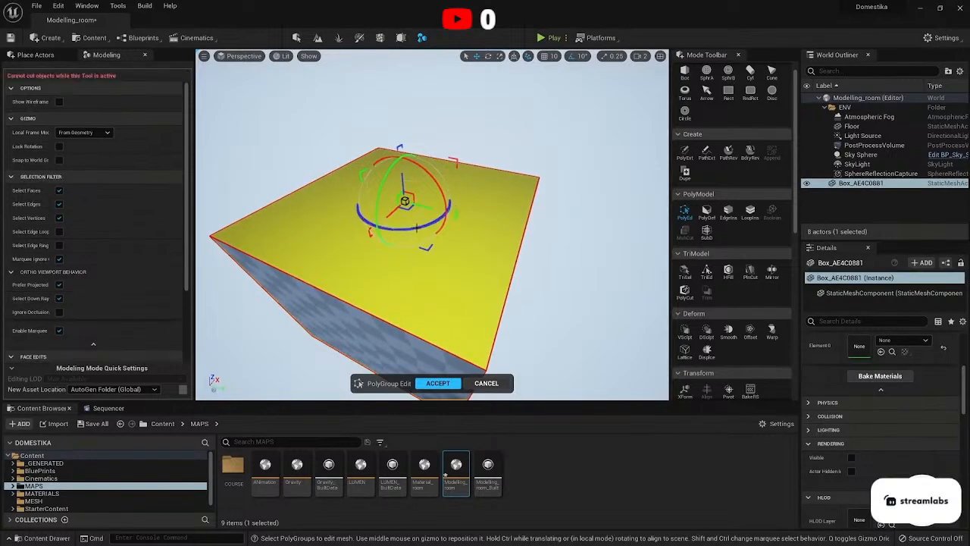
left_click_drag(417, 228, 378, 225)
key("ctrl+z")
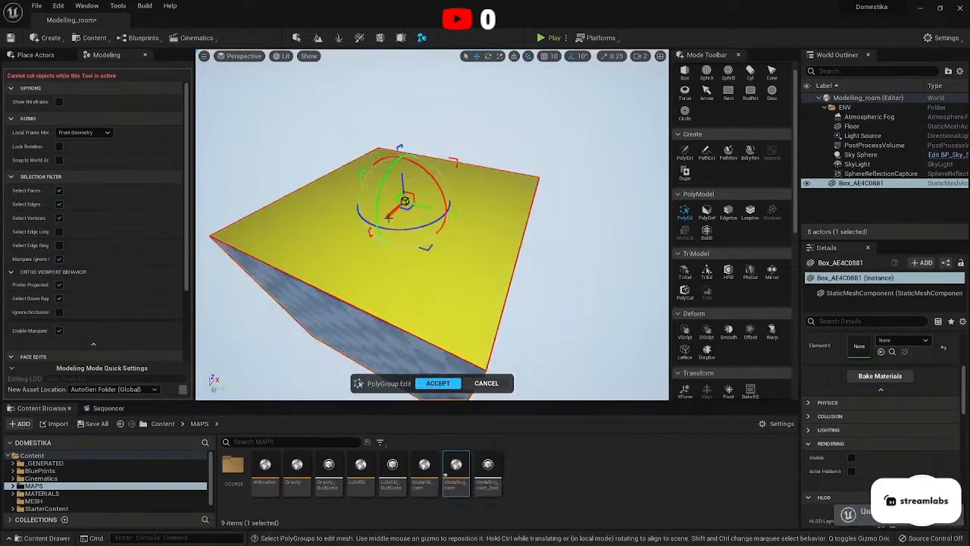
key("ctrl+z")
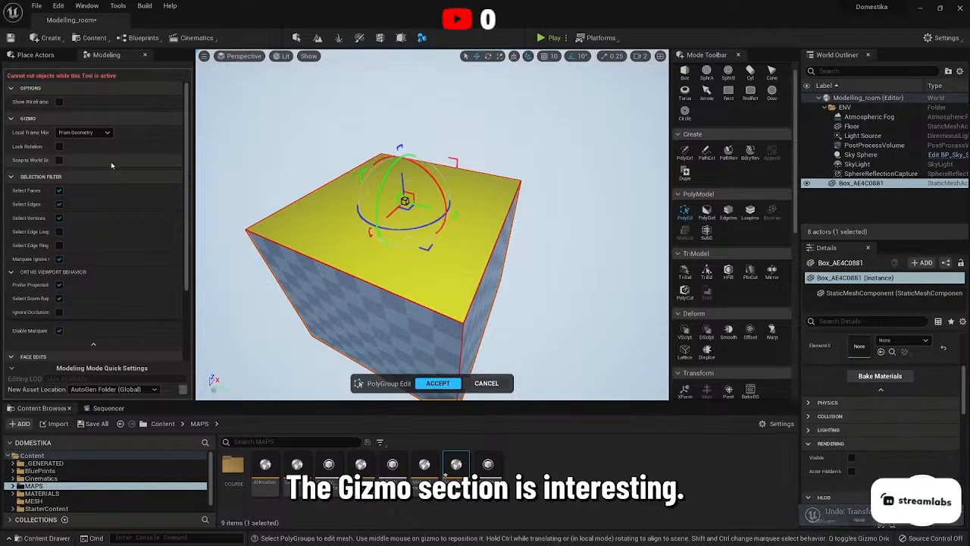
Set the gizmo's local frame mode to From Object, try moving the top polygroup with world grid snapping on, and undo the move.
left_click(76, 132)
left_click(72, 142)
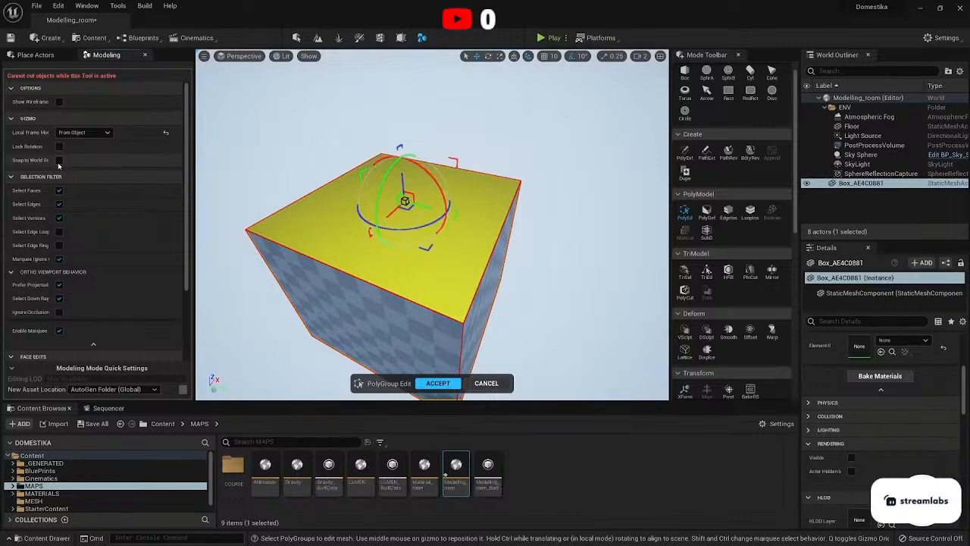
left_click_drag(428, 210, 406, 203)
key("ctrl+z")
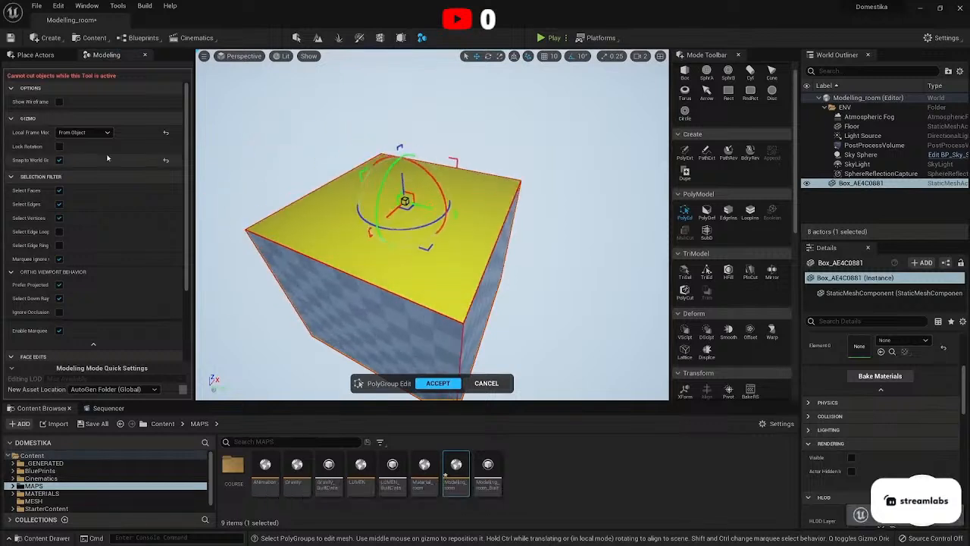
Swap world grid snapping for Lock Rotation, try the gizmo on the top polygroup, undo it, and restore the default gizmo options.
left_click(59, 160)
left_click(59, 147)
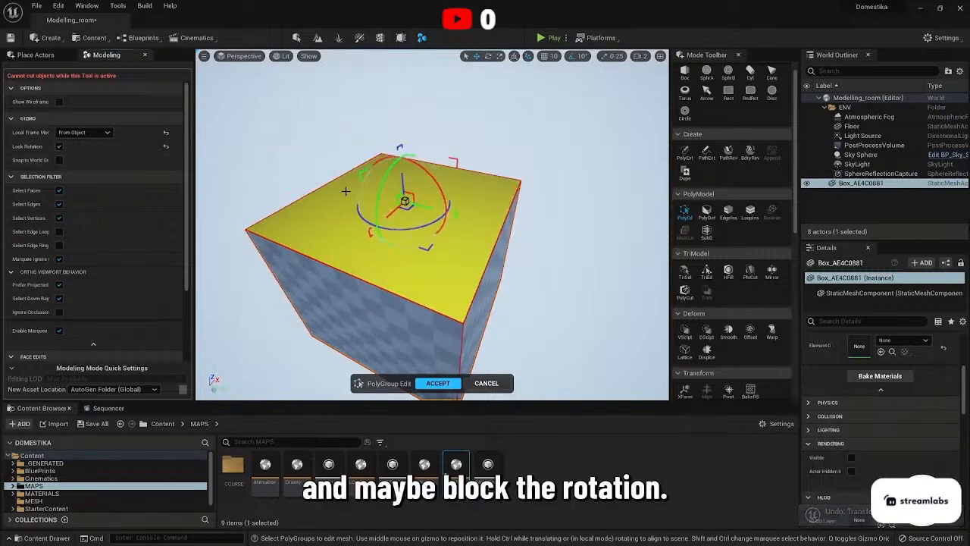
left_click_drag(412, 231, 408, 228)
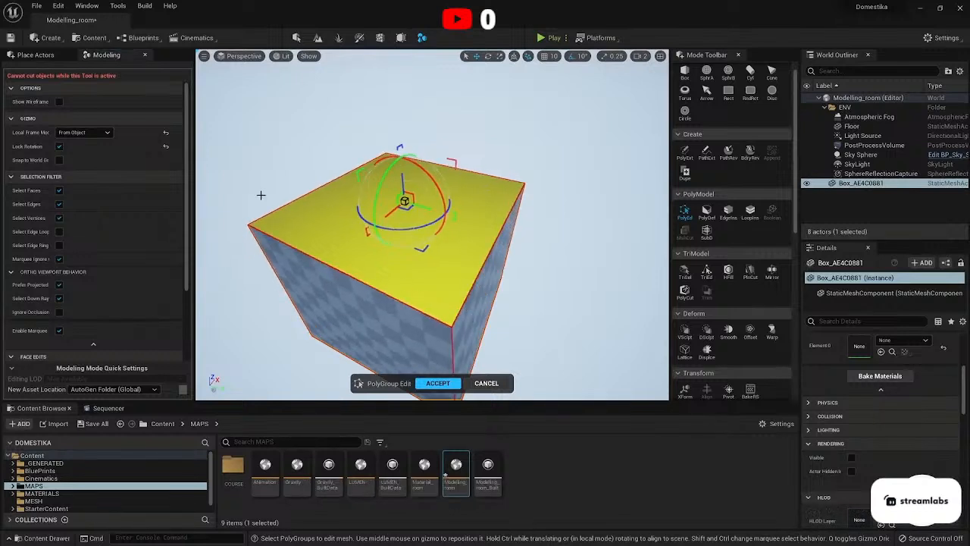
key("ctrl+z")
left_click(166, 146)
left_click(166, 132)
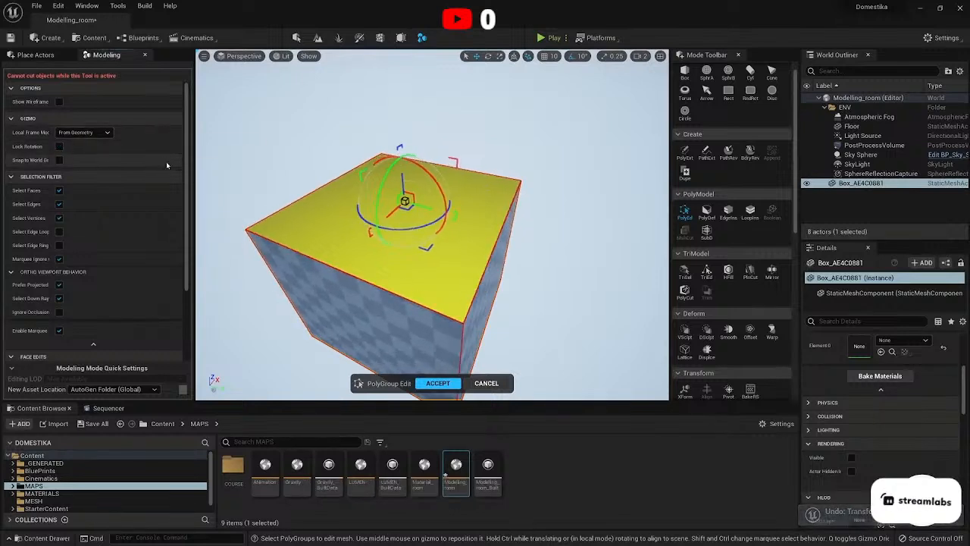
Select a side polygroup and then the top one, try extruding the top face upward, and undo the extrusion.
scroll(167, 166, "down", 7)
left_click(492, 278)
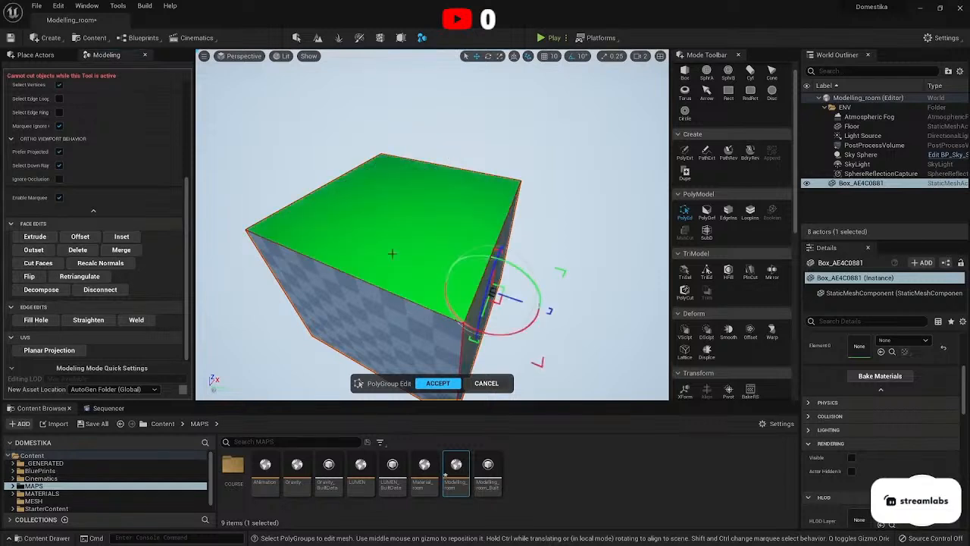
right_click_drag(392, 254, 396, 288)
scroll(392, 254, "down", 3)
left_click(381, 274)
left_click(401, 190)
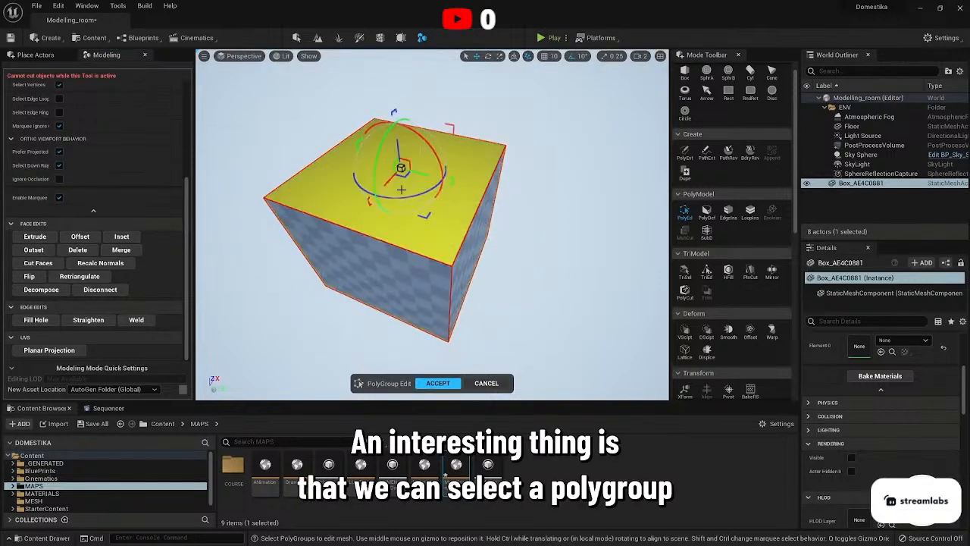
left_click(35, 237)
left_click(376, 166)
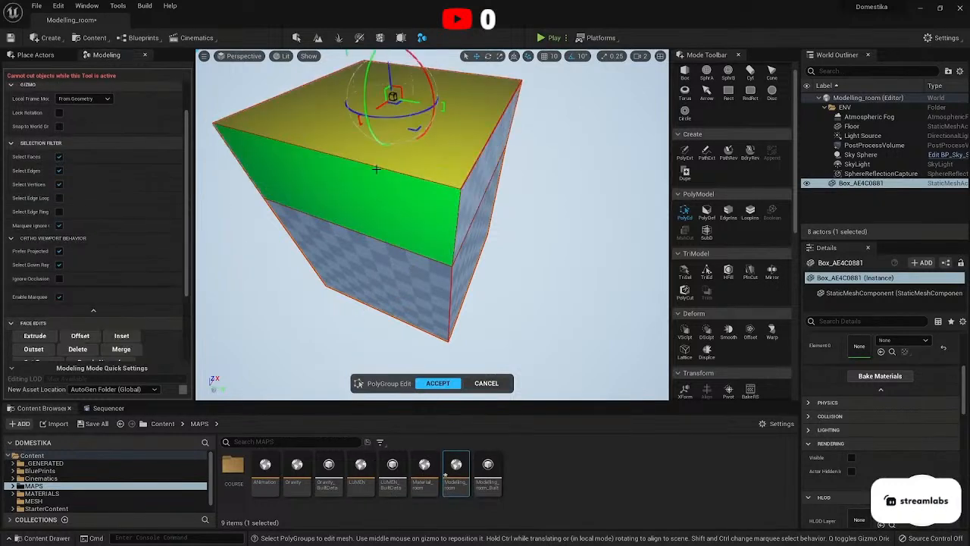
key("ctrl+z")
Try the Offset face edit on the box's top polygroup, pushing it inward, and undo it.
scroll(80, 275, "down", 3)
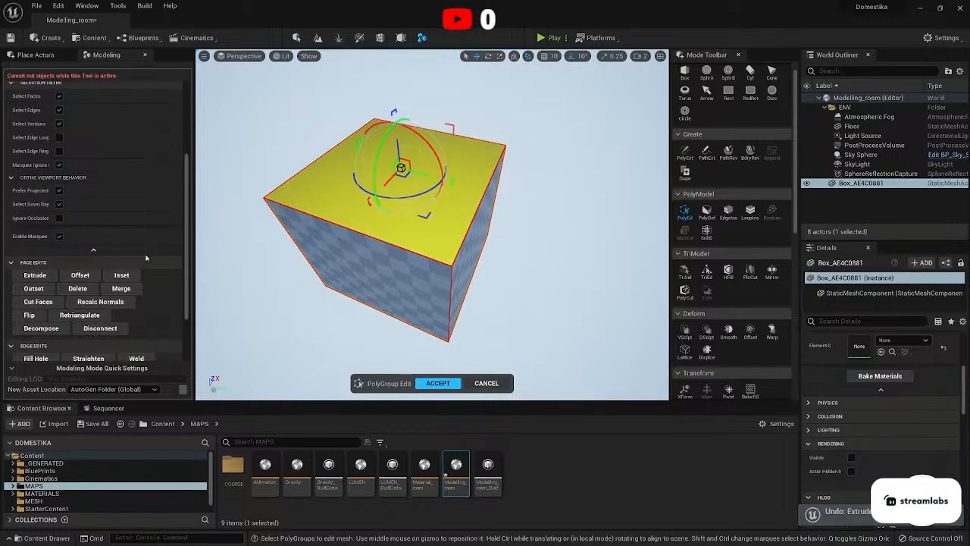
left_click(80, 275)
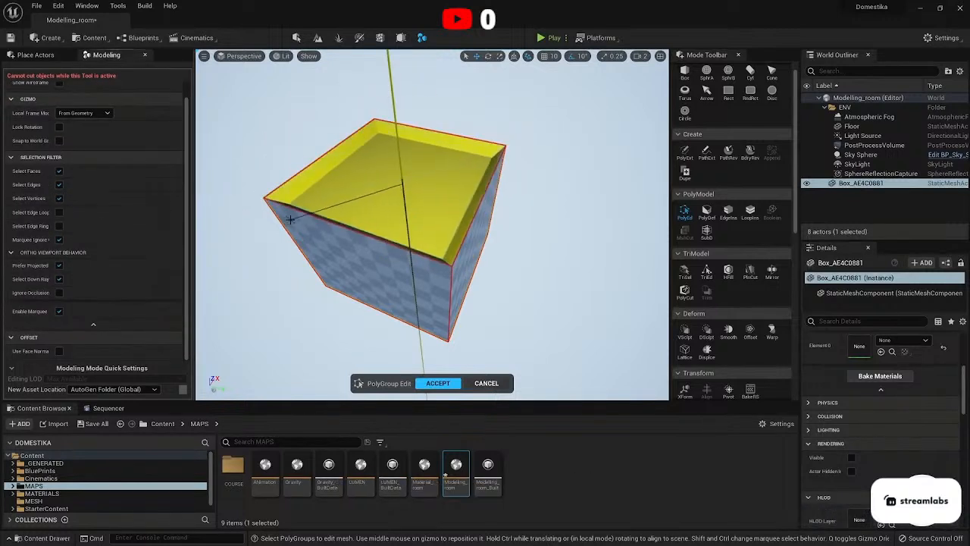
left_click(291, 222)
key("ctrl+z")
Try the Inset face edit on the box's top polygroup, and undo it.
scroll(243, 225, "down", 4)
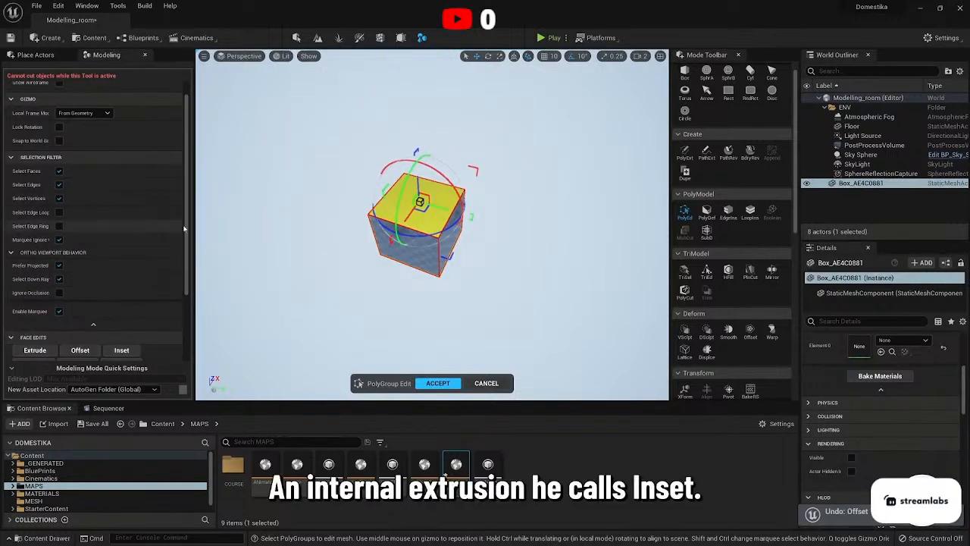
left_click_drag(185, 229, 185, 246)
scroll(185, 245, "down", 3)
left_click(126, 255)
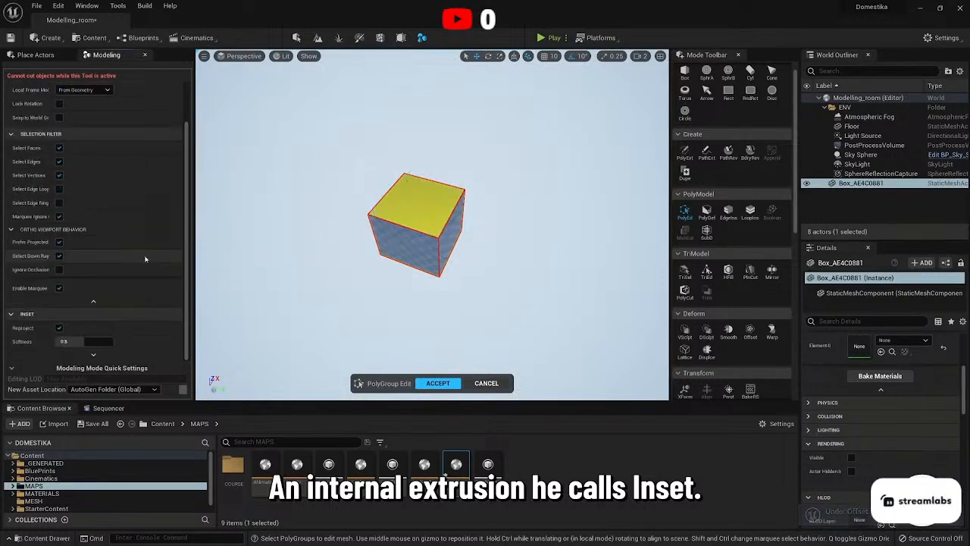
left_click(392, 207)
key("ctrl+z")
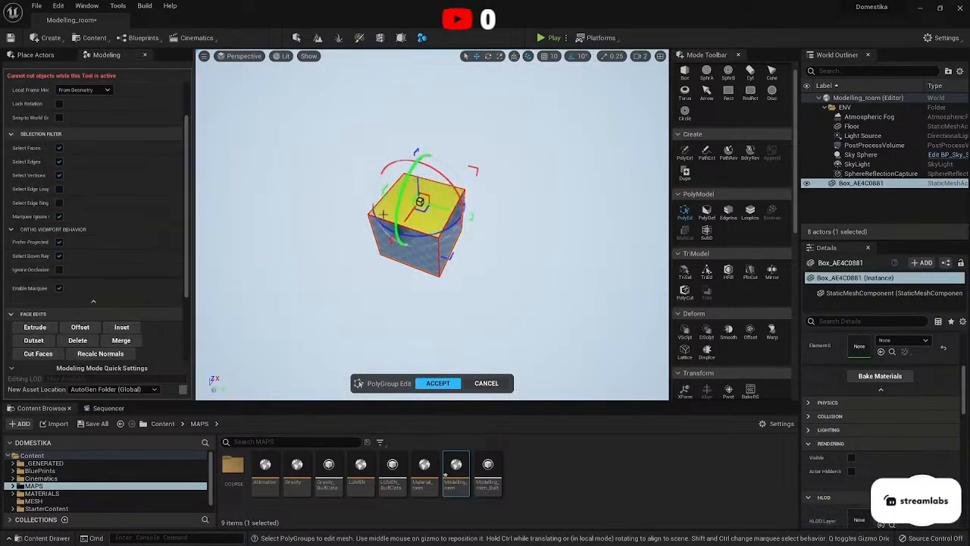
Look over the remaining face and edge edit operations, and exit PolyGroup Edit.
left_click_drag(187, 265, 187, 309)
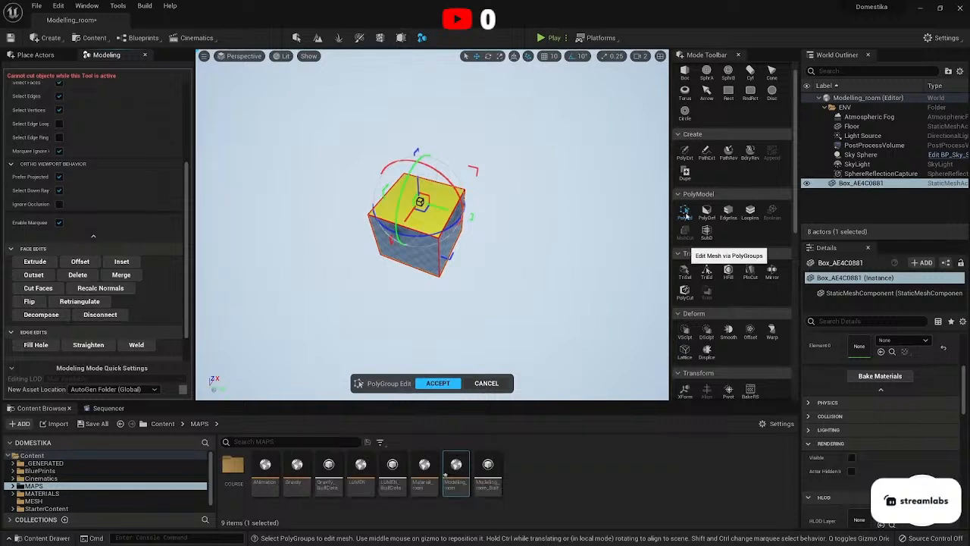
key("Escape")
Open the box in PolyGroup Deform, try deforming it near the far corner of its top face, and undo the deformation.
right_click_drag(606, 231, 648, 227)
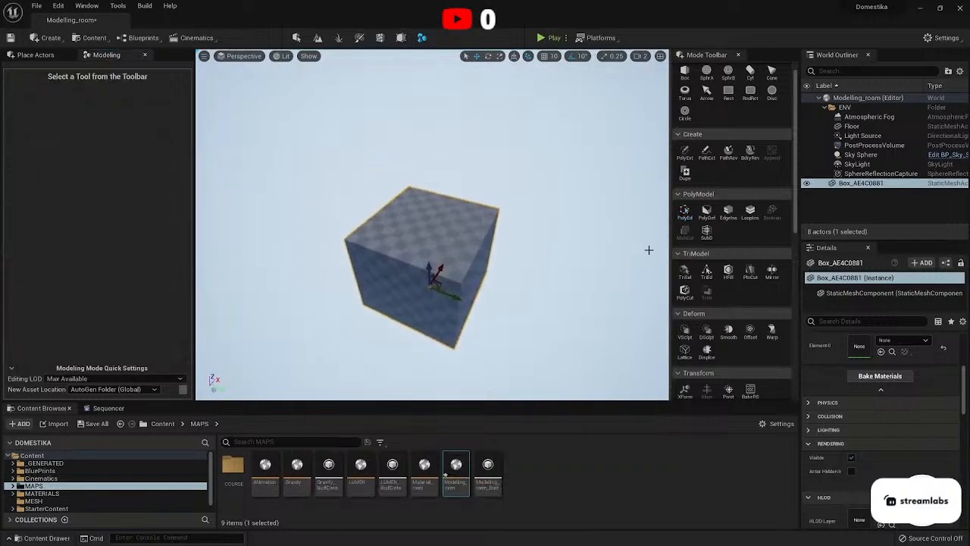
left_click(706, 211)
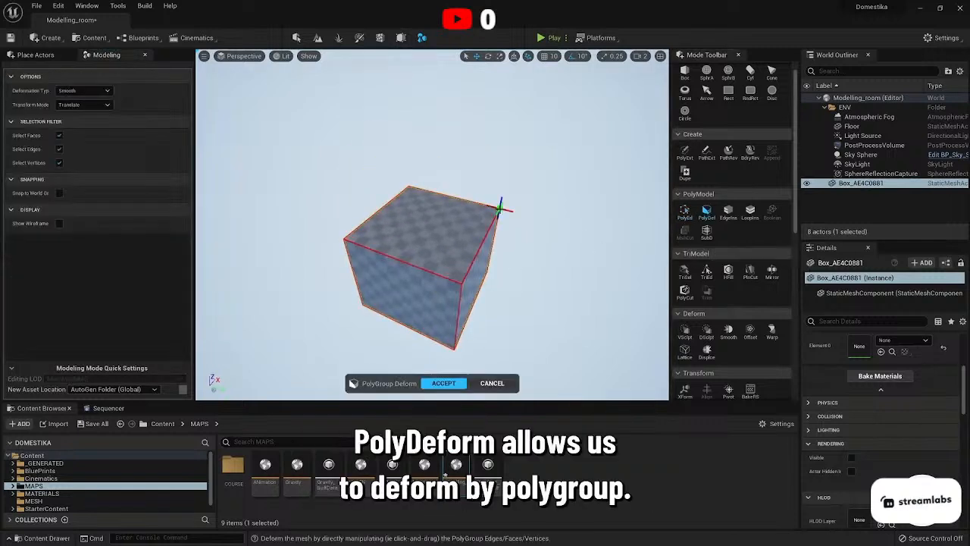
left_click(493, 219)
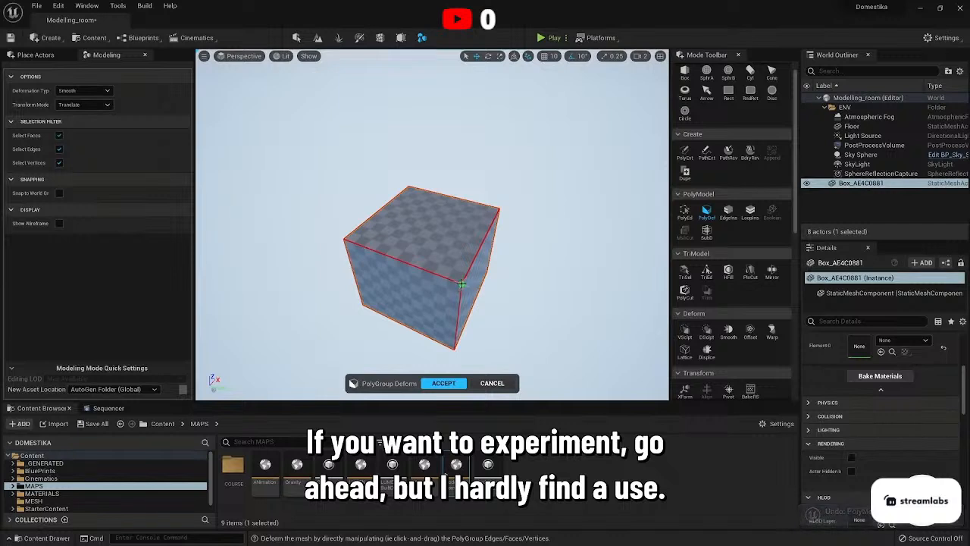
Try deforming the box by pulling its upper corners with PolyGroup Deform in Smooth mode, and undo each deformation.
left_click_drag(462, 284, 587, 306)
key("ctrl+z")
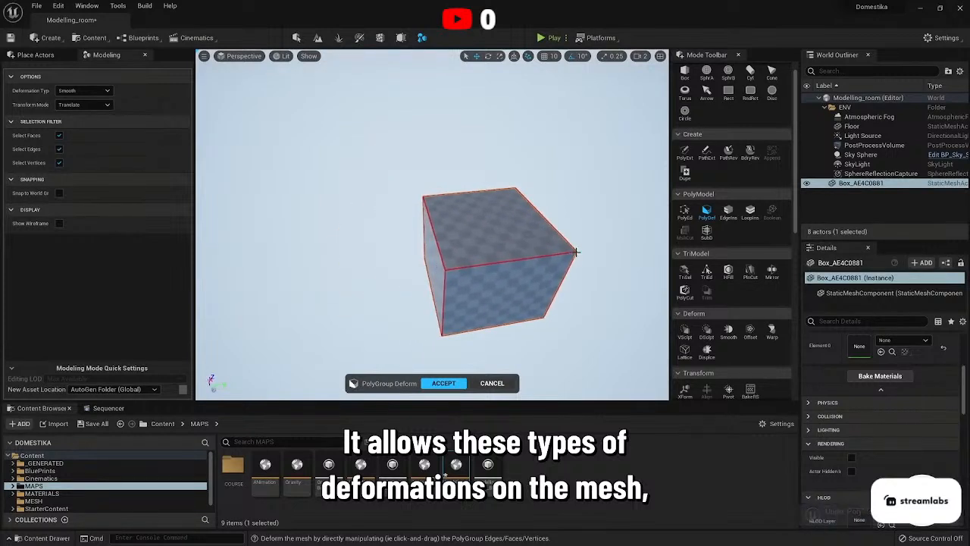
left_click_drag(575, 249, 610, 244)
key("ctrl+z")
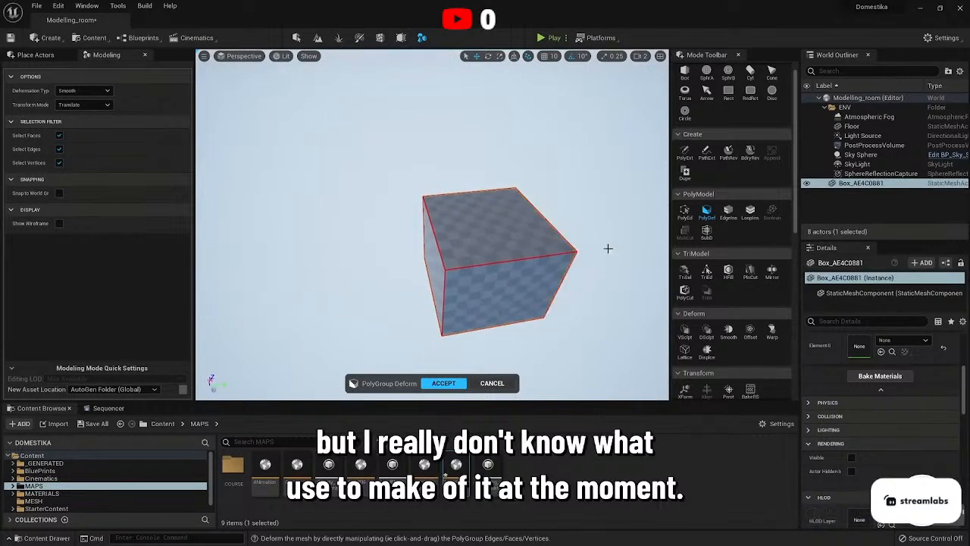
left_click_drag(528, 229, 527, 203, "alt")
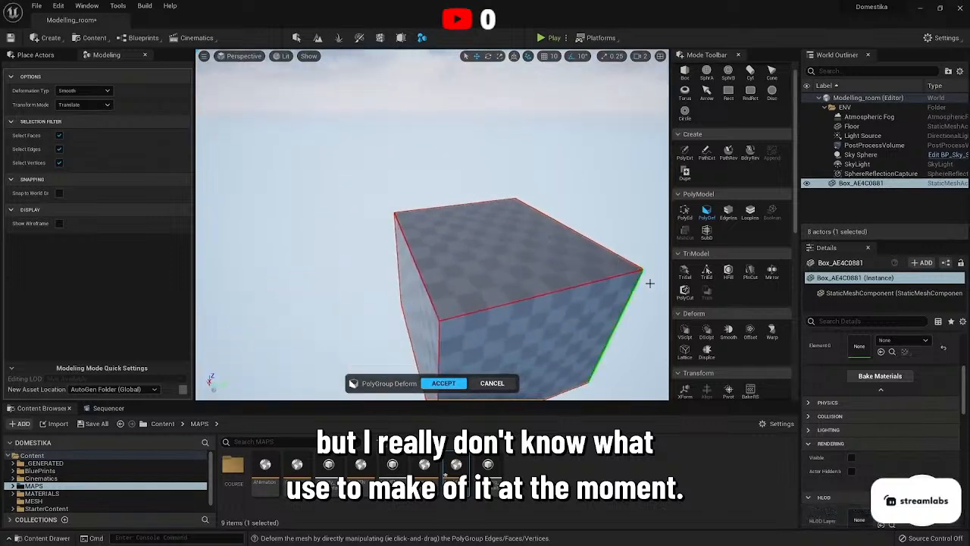
left_click_drag(643, 271, 534, 299)
key("ctrl+z")
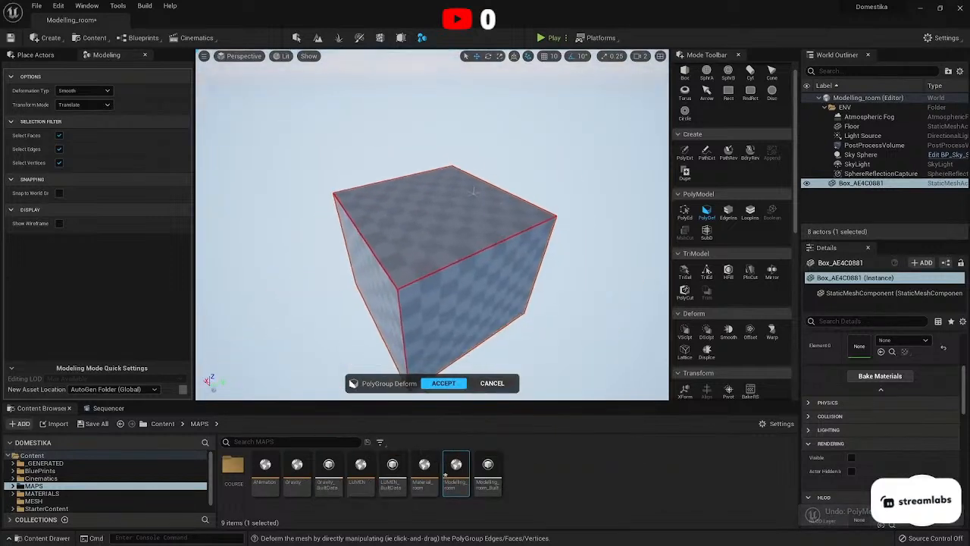
scroll(536, 235, "down", 2)
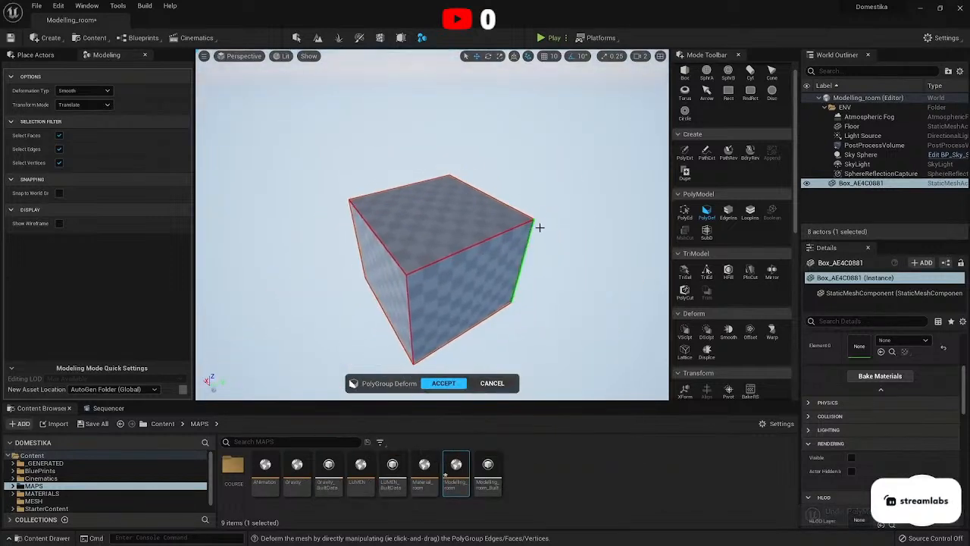
Try inserting PolyGroup edge loops across the box's top and side faces, and undo the inserted loops.
left_click(729, 213)
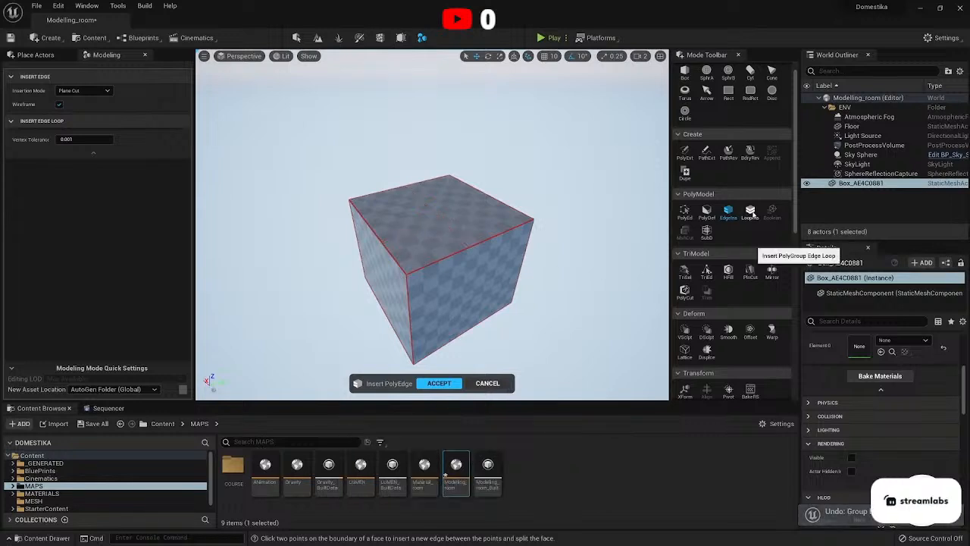
left_click(750, 212)
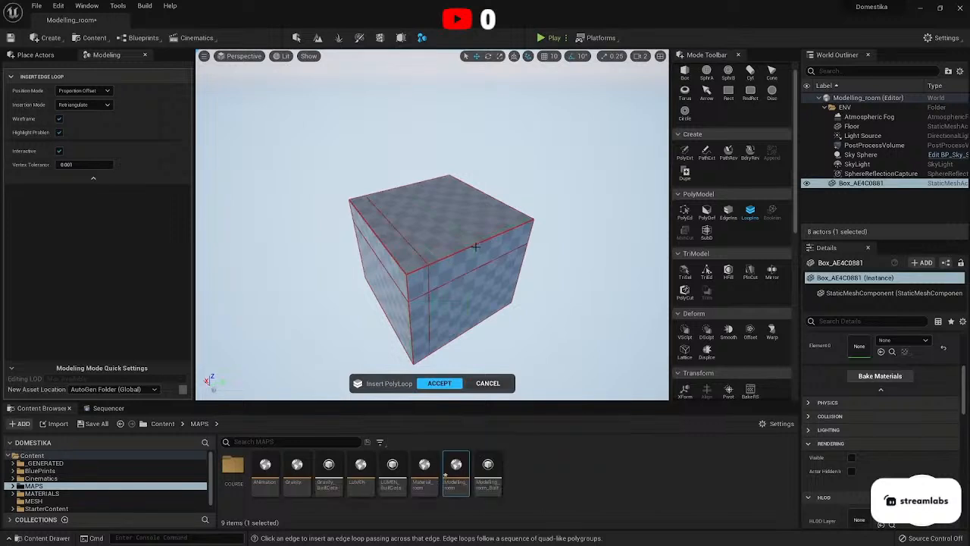
key("ctrl+z")
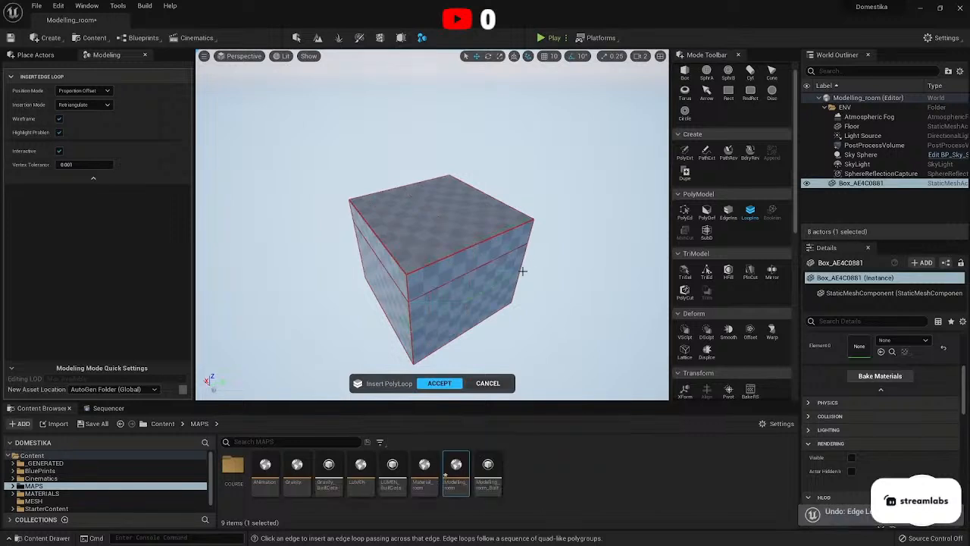
left_click(850, 197)
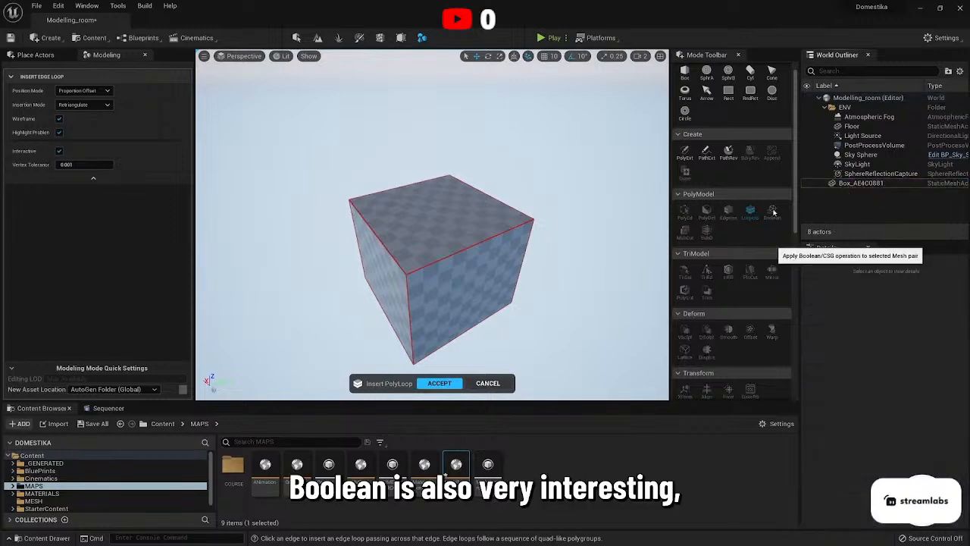
Create a lat/long sphere of radius 50 on top of the box and move it down to intersect the box.
left_click(709, 72)
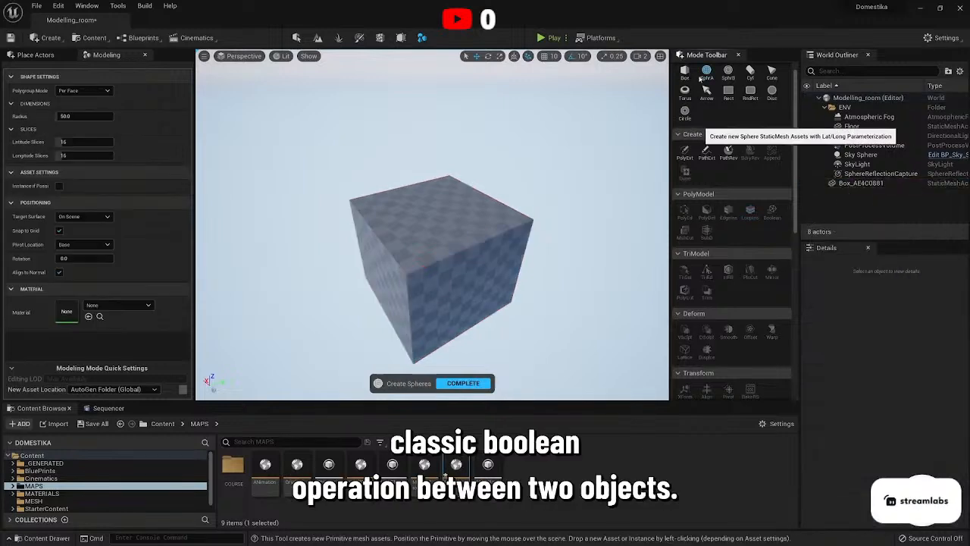
left_click(491, 231)
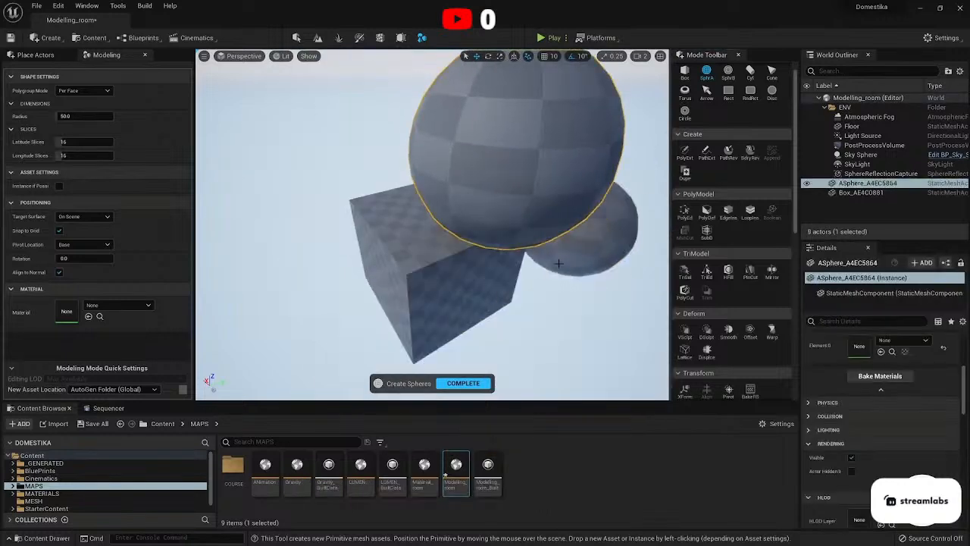
left_click(463, 383)
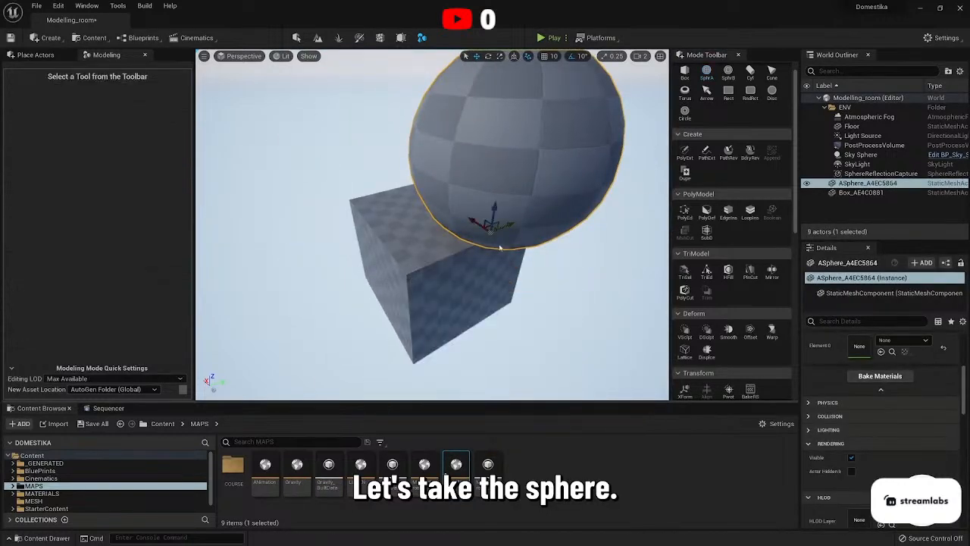
left_click_drag(493, 217, 494, 254)
key("a")
mouse_move(458, 283)
right_mouse_down()
mouse_move(530, 287)
mouse_move(457, 282)
right_mouse_up()
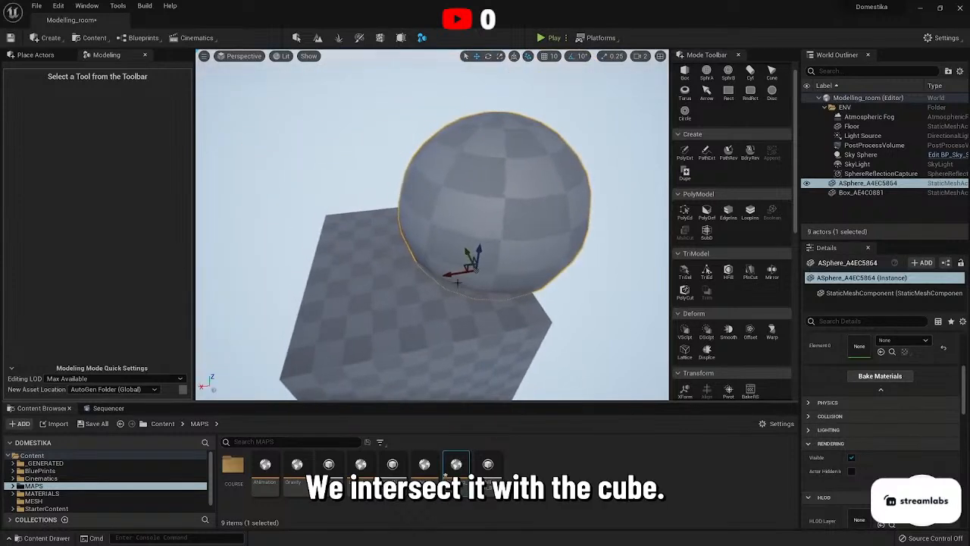
mouse_move(453, 273)
left_mouse_down()
mouse_move(441, 276)
mouse_move(467, 260)
left_mouse_up()
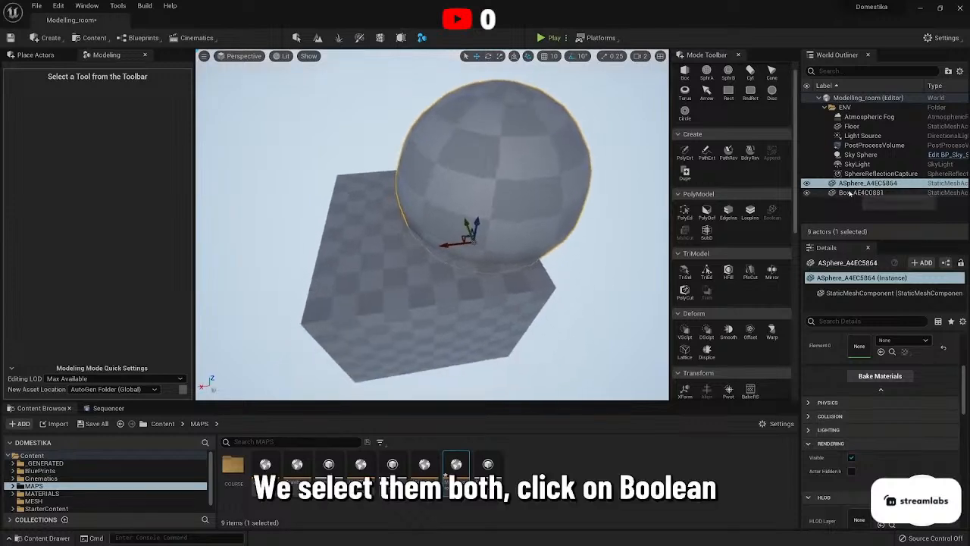
Preview a Boolean between the sphere and box with the A - B, B - A, Intersect and Union operations, and cancel it.
left_click(851, 193, "ctrl")
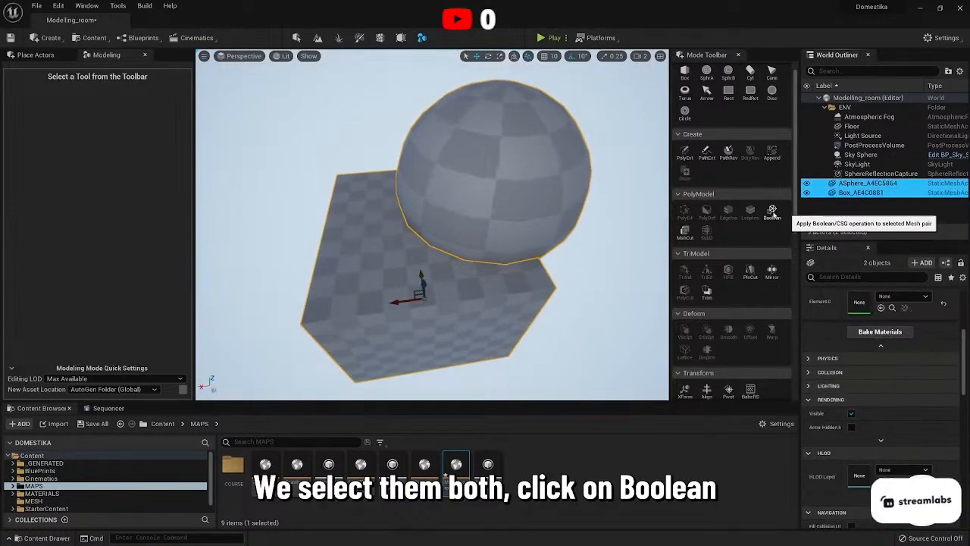
left_click(772, 212)
mouse_move(419, 181)
right_mouse_down()
mouse_move(419, 125)
mouse_move(420, 180)
right_mouse_up()
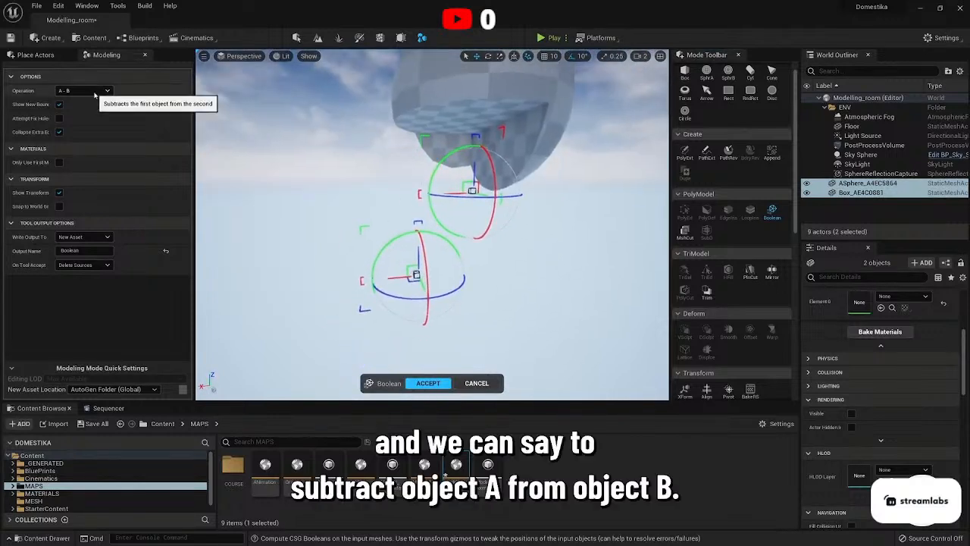
left_click(76, 109)
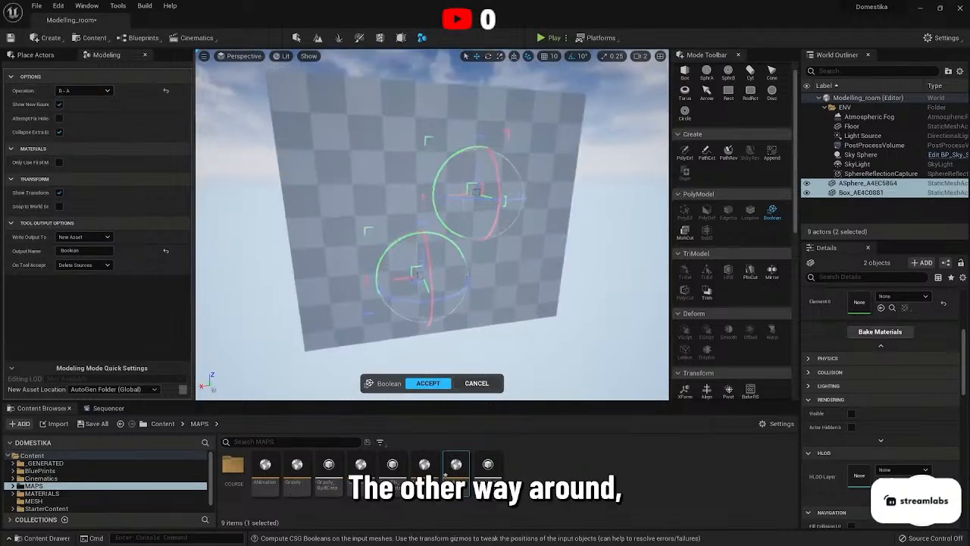
right_click_drag(432, 225, 523, 246)
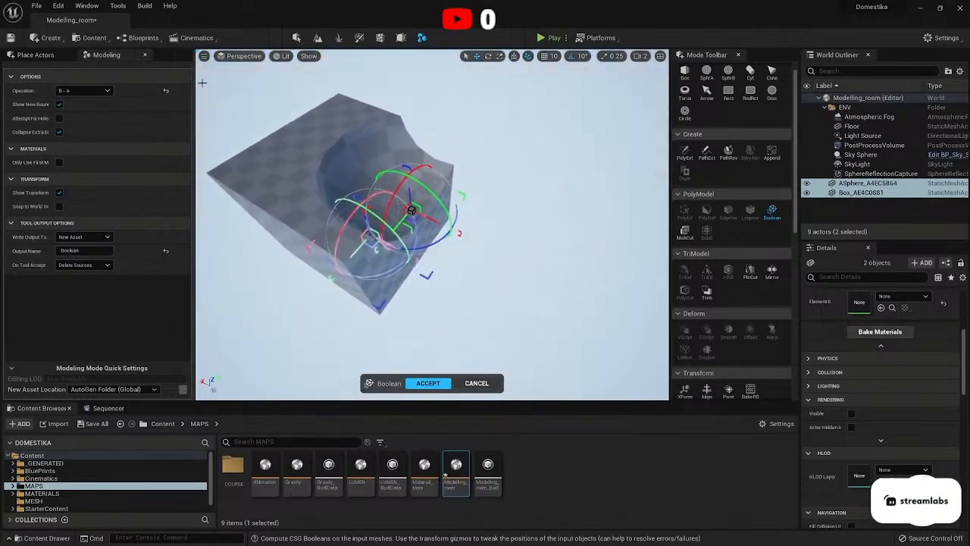
left_click(93, 92)
left_click(77, 119)
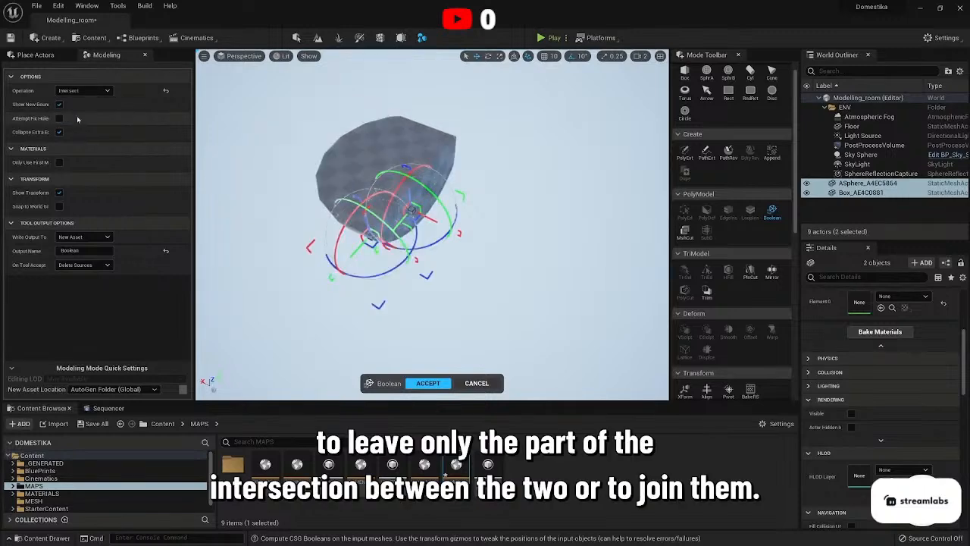
right_click_drag(418, 175, 388, 180)
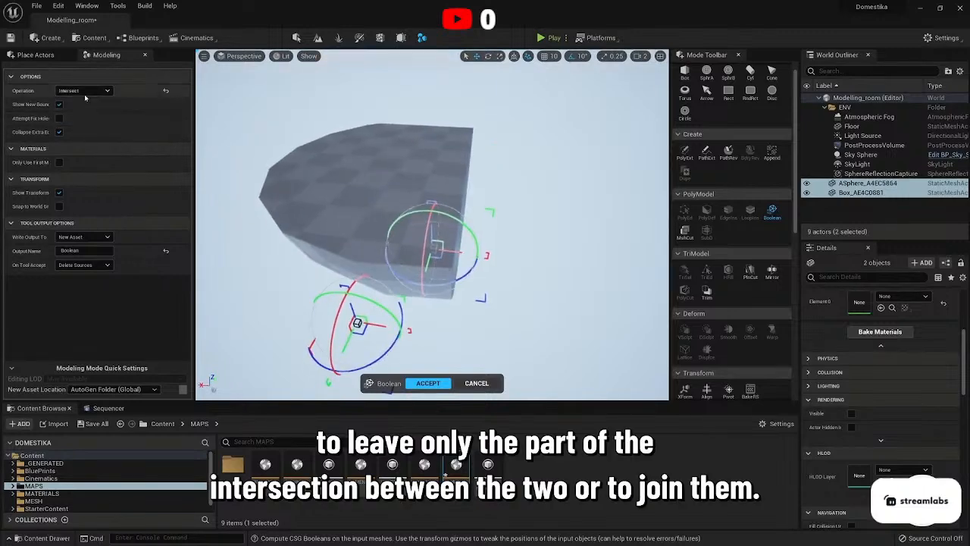
left_click(77, 127)
scroll(432, 227, "down", 5)
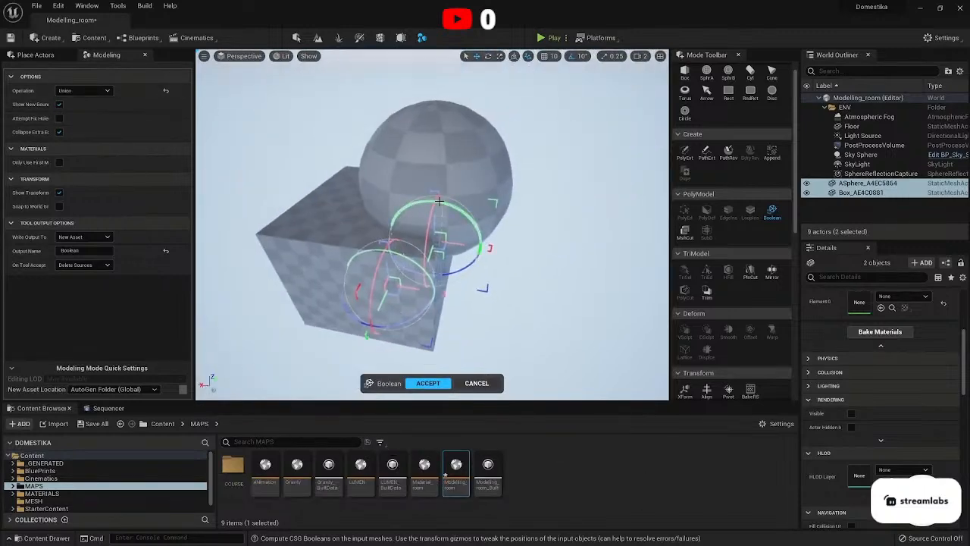
left_click(477, 383)
Delete the sphere from the level, keeping the box.
left_click(842, 217)
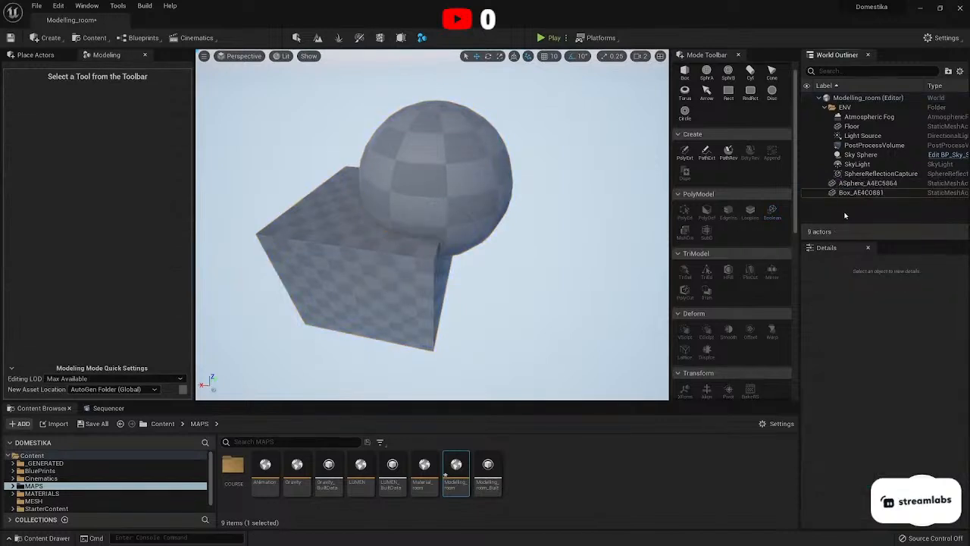
scroll(736, 256, "down", 1)
left_click(849, 184)
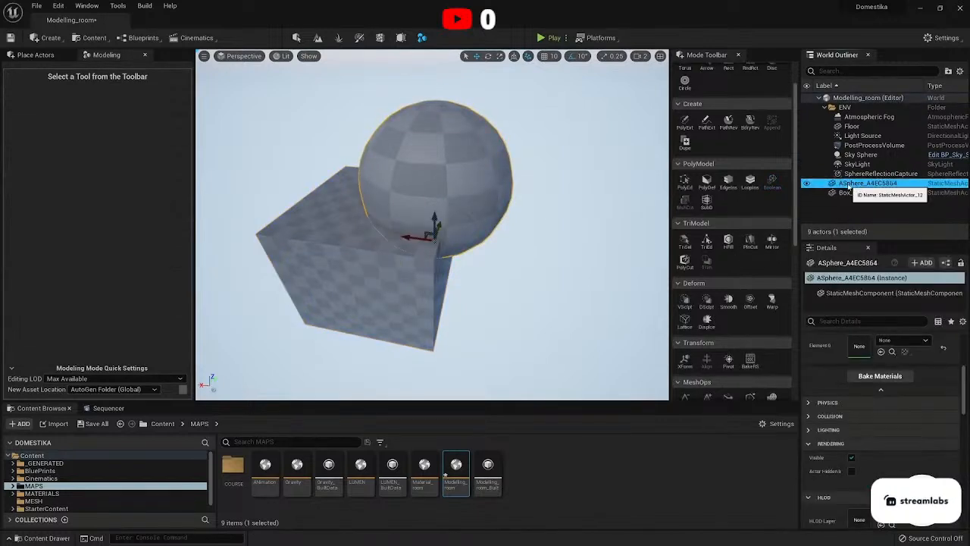
key("Delete")
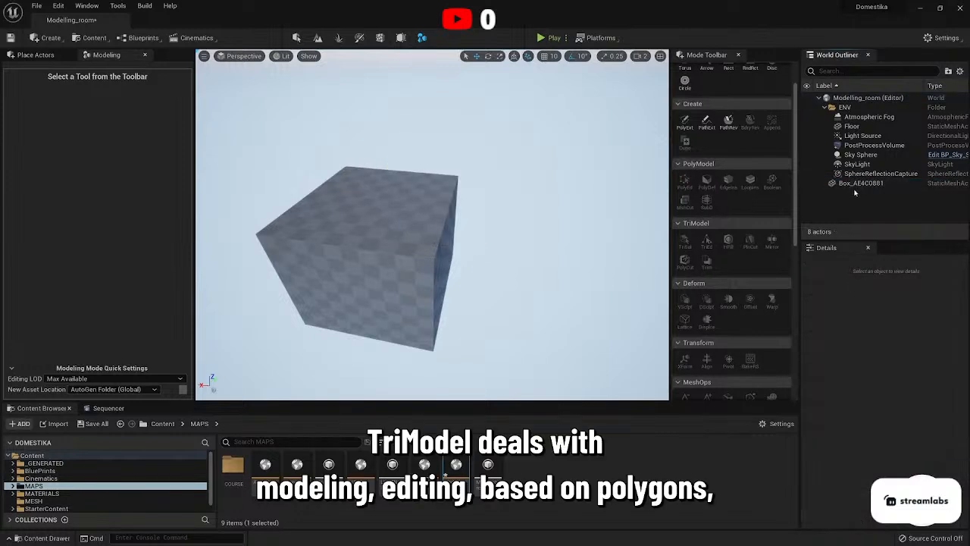
Select and frame the box, and try brush-selecting triangles on its top face with Select Triangles.
double_click(854, 185)
left_click_drag(385, 194, 309, 199, "alt")
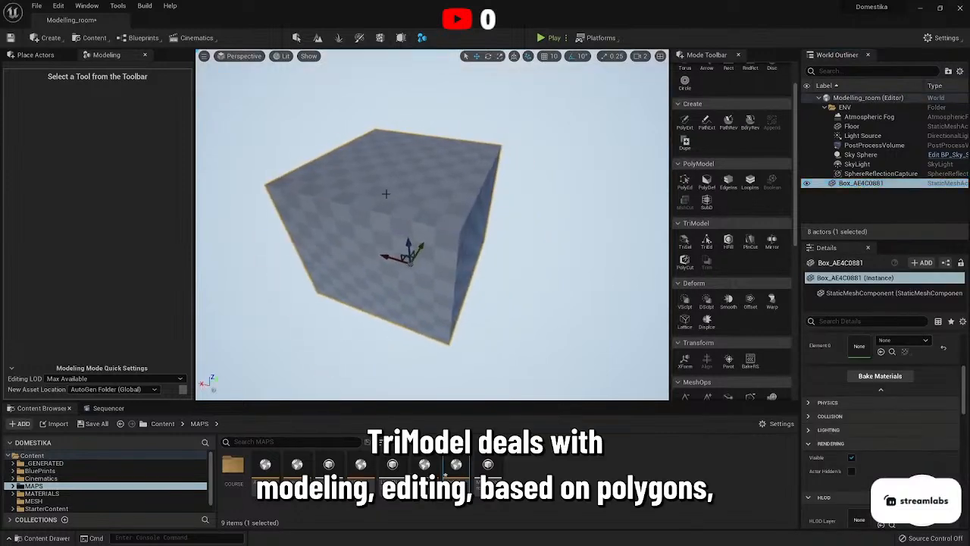
left_click(684, 241)
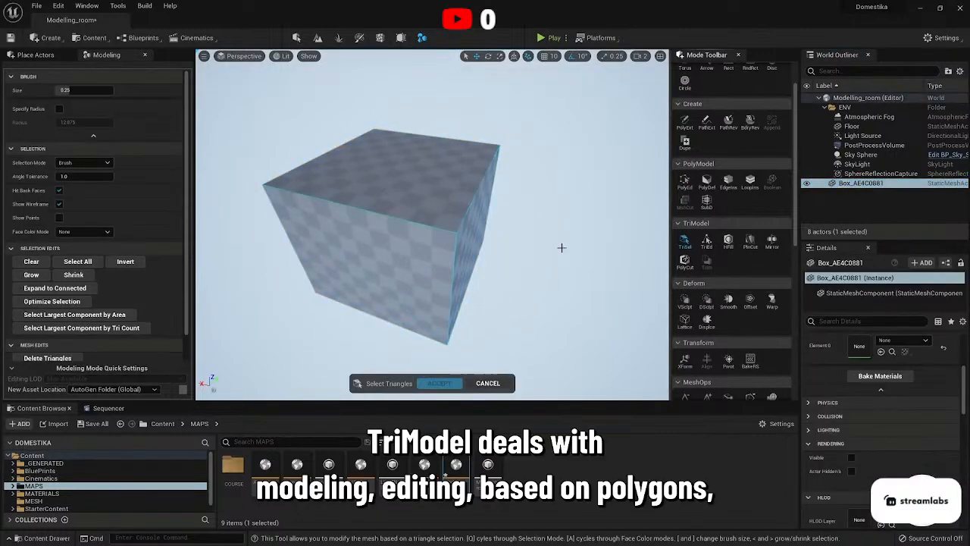
left_click(387, 198)
Try extruding one triangle of the box's top face with Triangle Edit, undo the extrusion and cancel the tool.
left_click(706, 241)
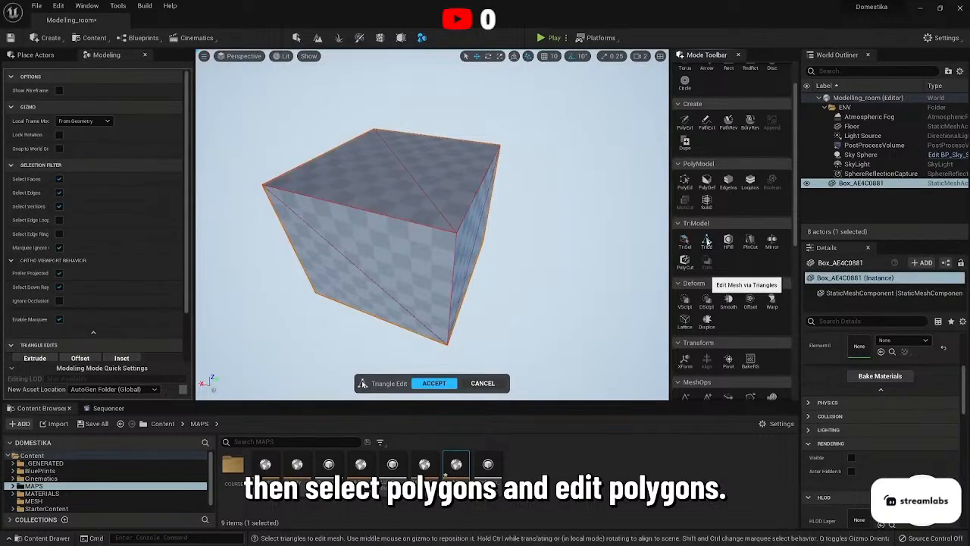
left_click(446, 192)
left_click(362, 192)
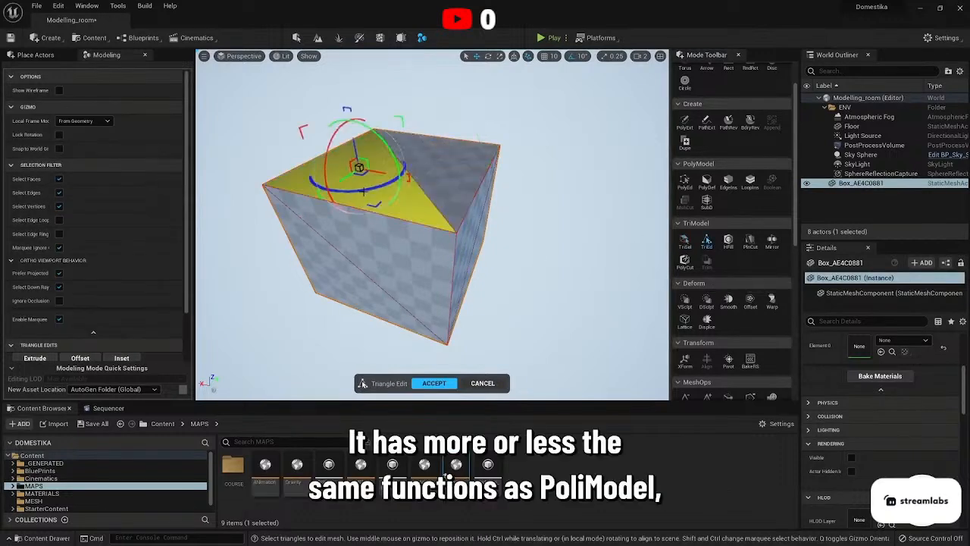
scroll(99, 193, "down", 3)
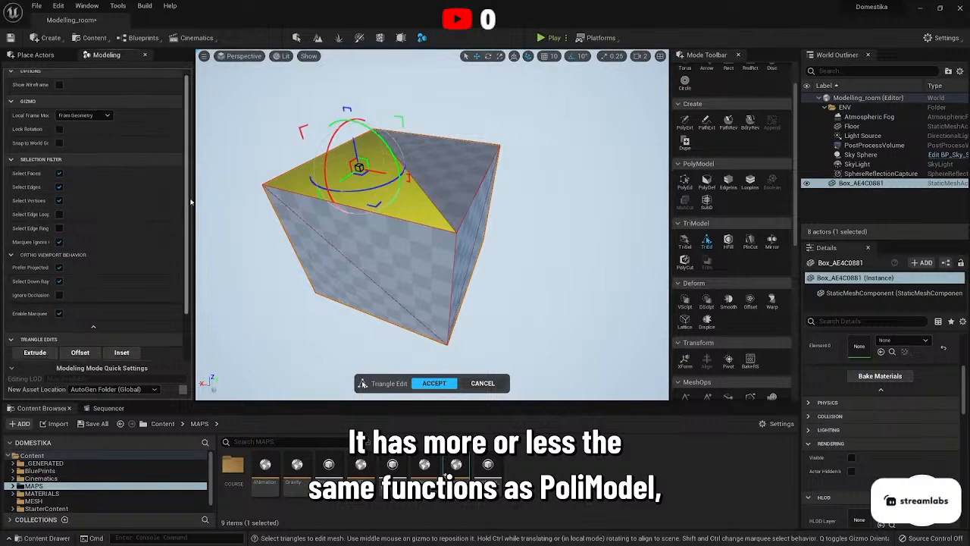
left_click(430, 178)
left_click(358, 189)
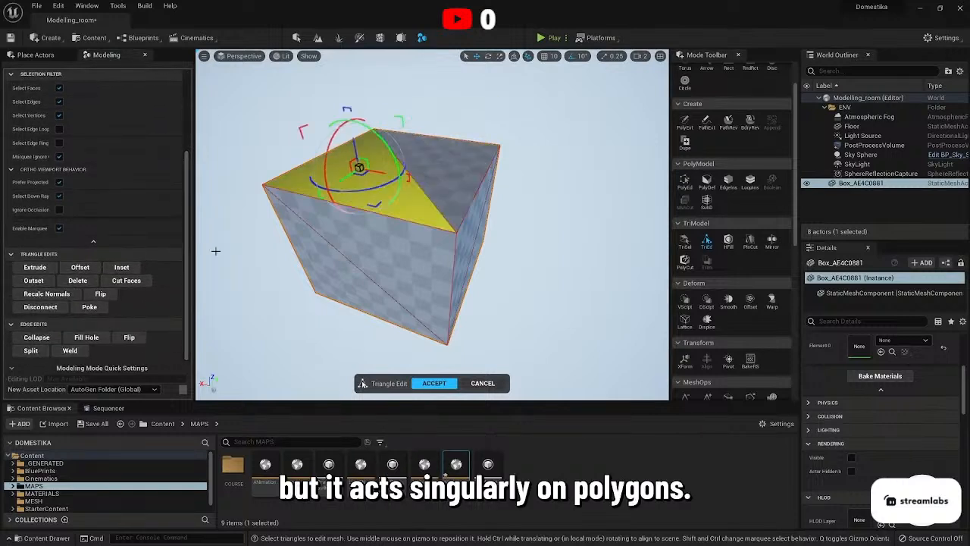
left_click(35, 267)
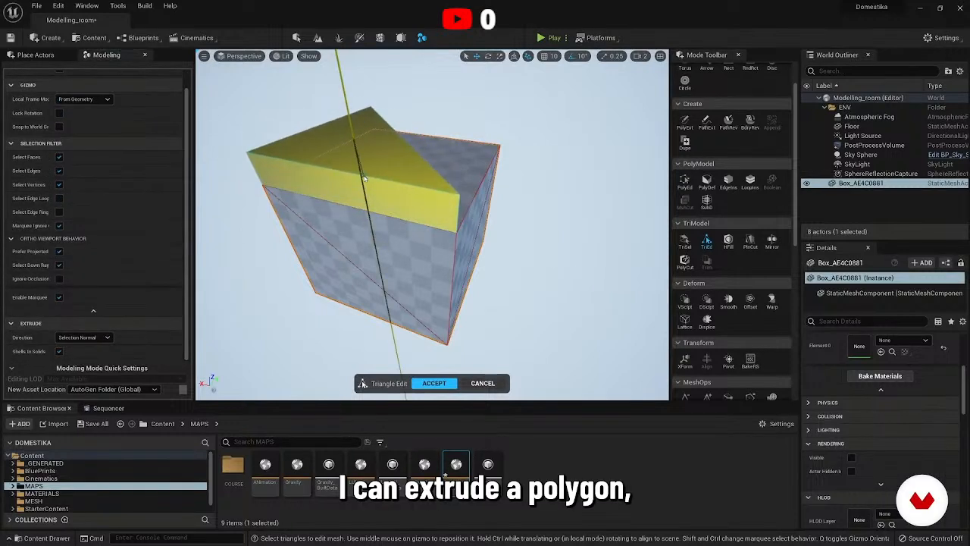
left_click(393, 237)
key("ctrl+z")
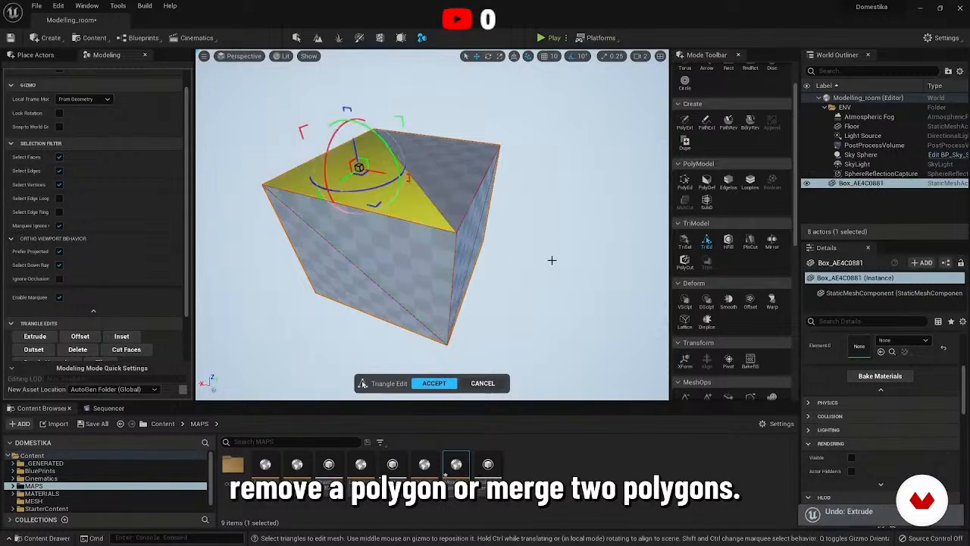
scroll(174, 173, "up", 1)
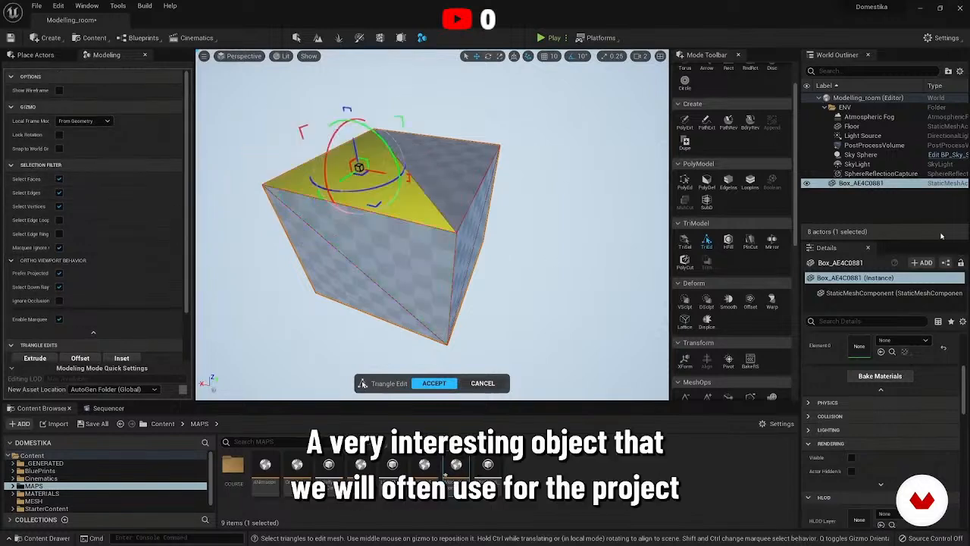
left_click(862, 184)
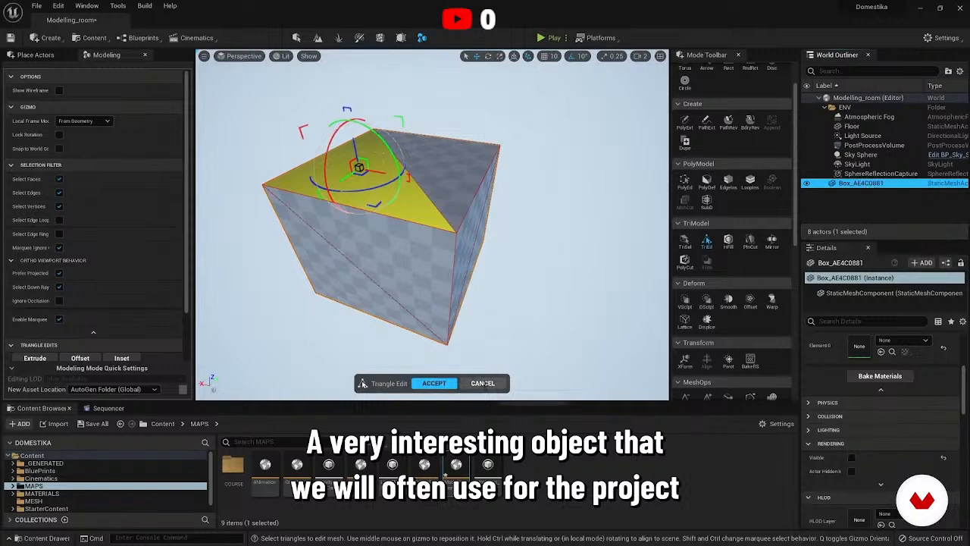
left_click(480, 383)
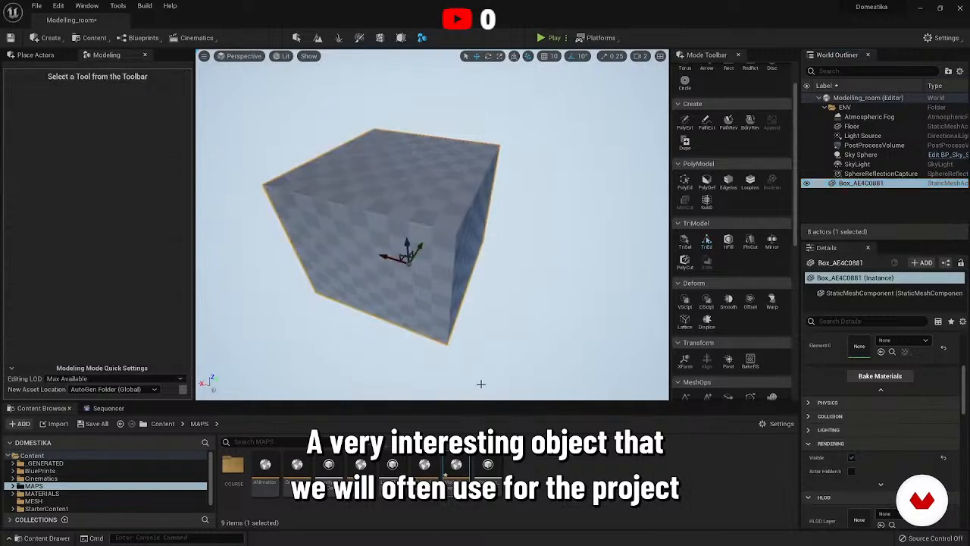
Try a Plane Cut on the box by tilting the cutting plane, undo the plane transforms and exit the tool.
left_click(749, 240)
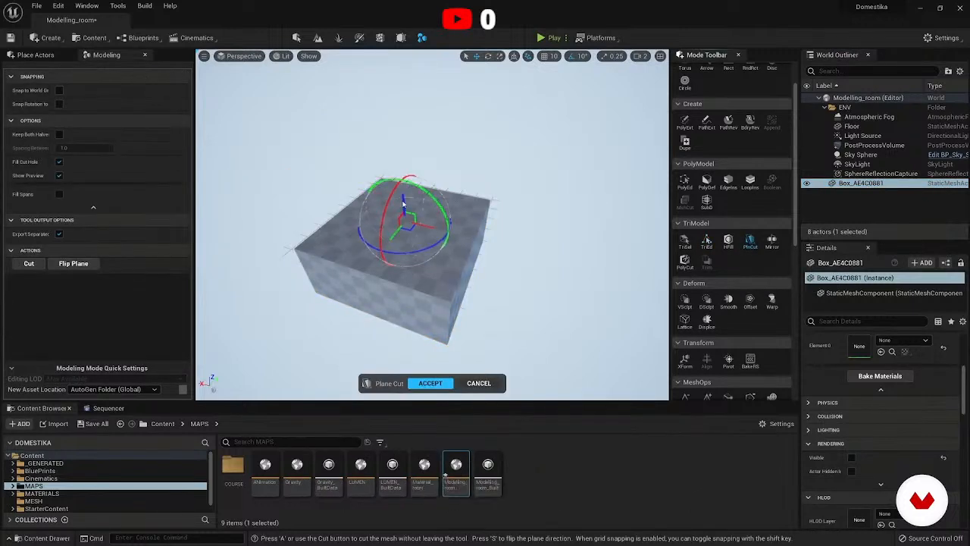
left_click_drag(404, 206, 466, 266)
mouse_move(413, 202)
left_mouse_down()
mouse_move(428, 181)
mouse_move(418, 196)
left_mouse_up()
key("ctrl+z")
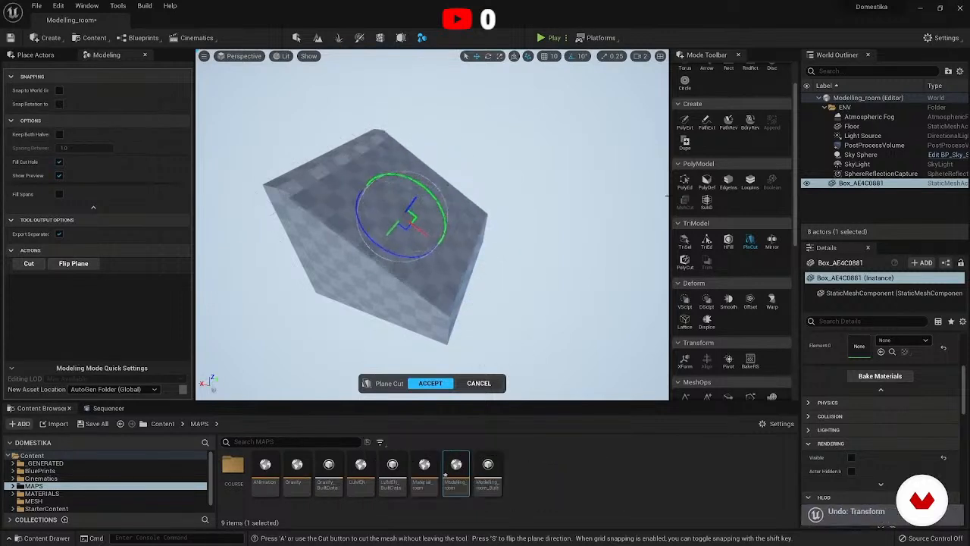
key("ctrl+z")
key("ctrl+z")
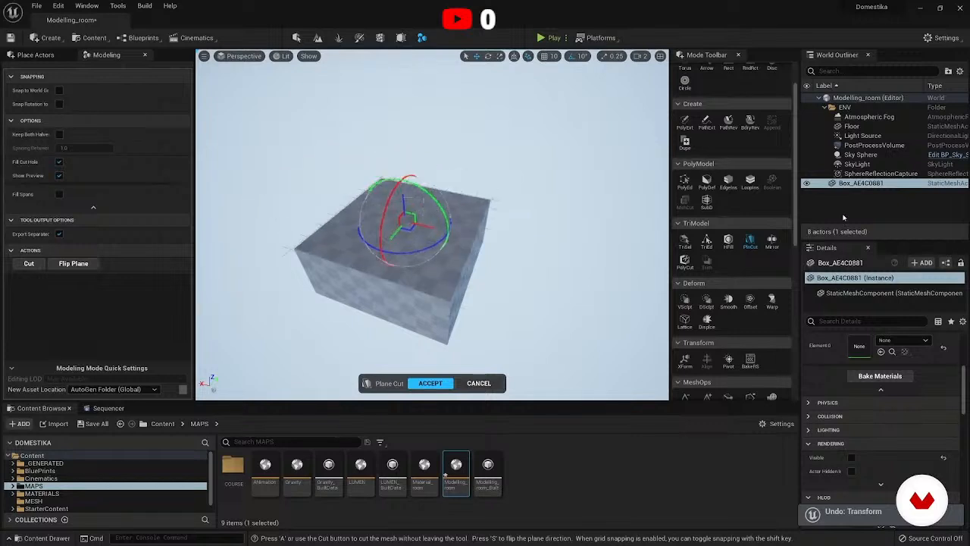
key("ctrl+z")
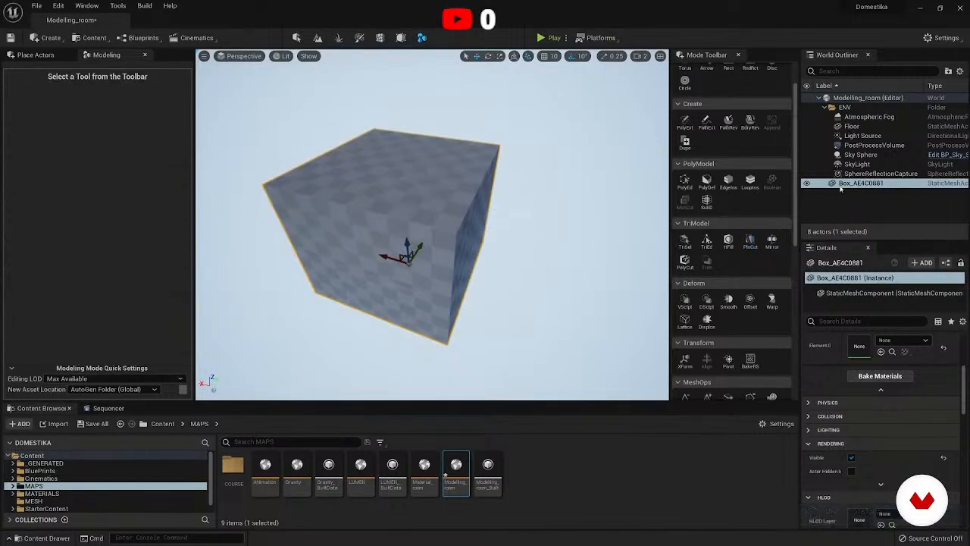
Preview mirroring the box with the Mirror tool in Mirror and Append mode, viewing it from the side.
left_click(771, 241)
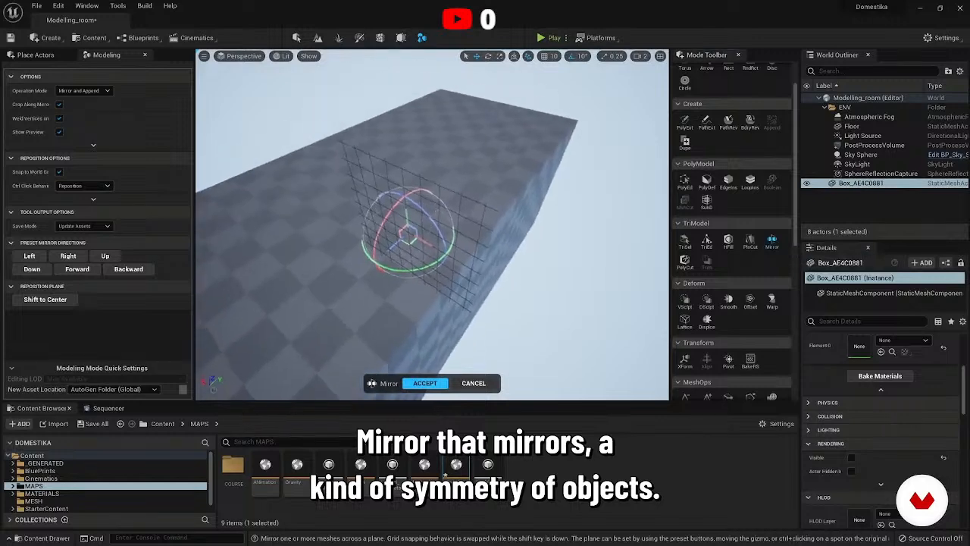
right_click_drag(376, 226, 303, 219)
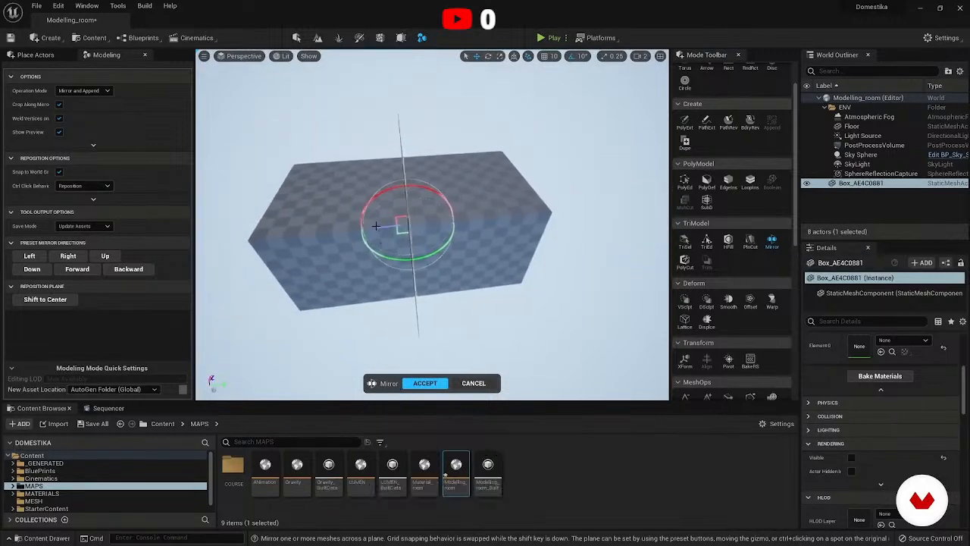
left_click_drag(376, 226, 363, 228)
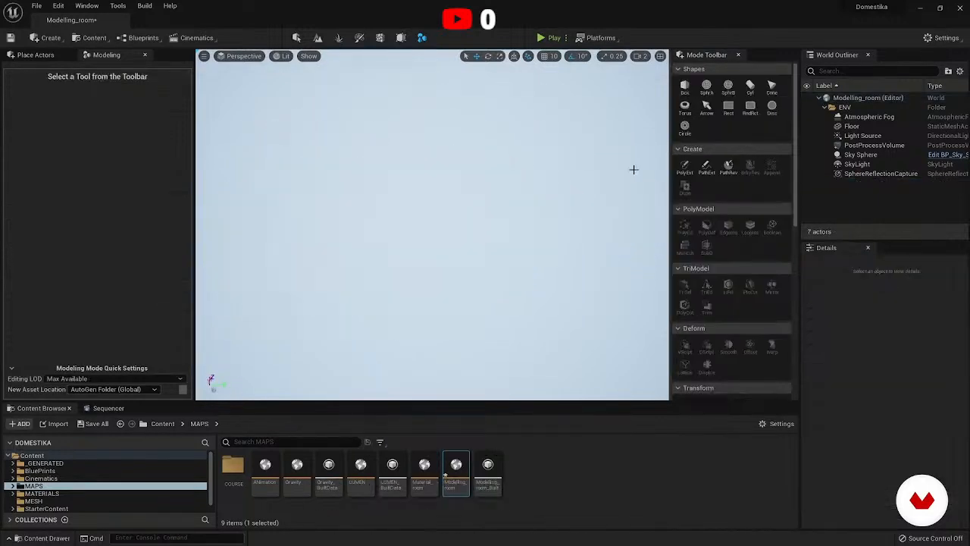
Create a sphere with 40 latitude slices and 40 longitude slices in the middle of the view.
left_click(706, 85)
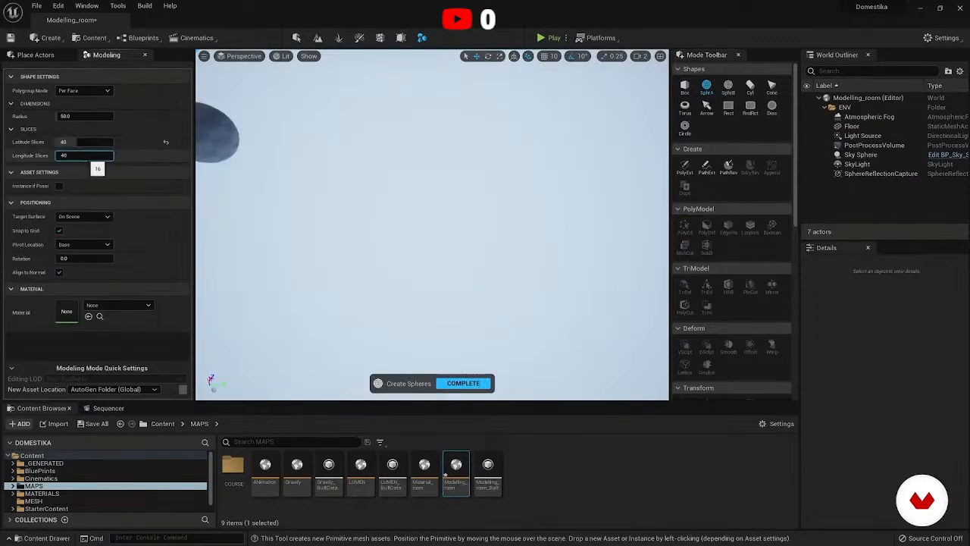
left_click(432, 244)
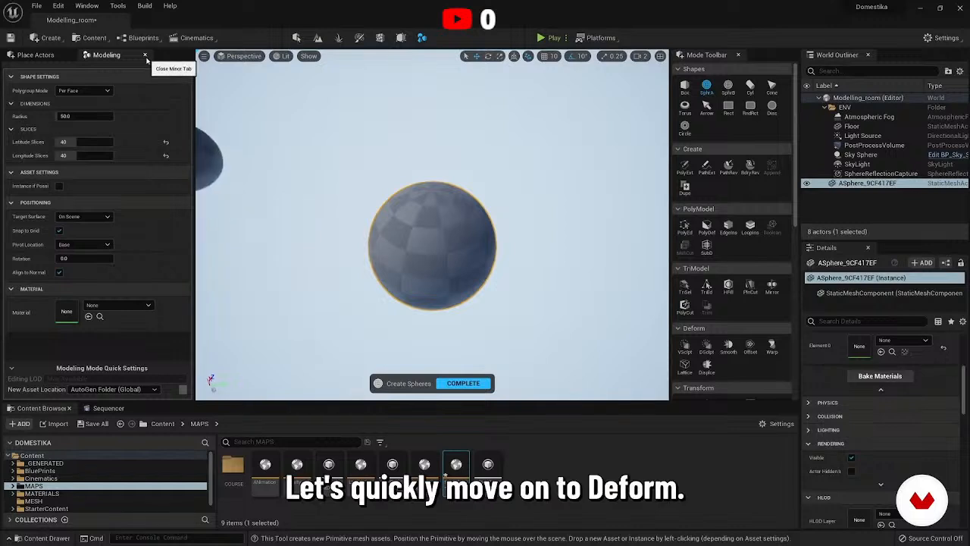
left_click(463, 383)
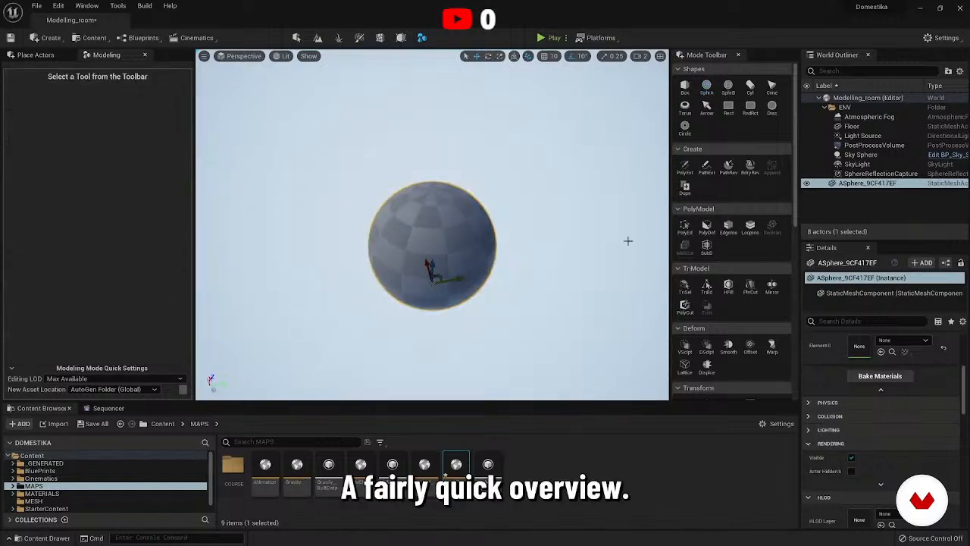
Sculpt raised ridges across the sphere with Vertex Sculpt using the Sculpt (Normal) brush.
scroll(737, 303, "down", 2)
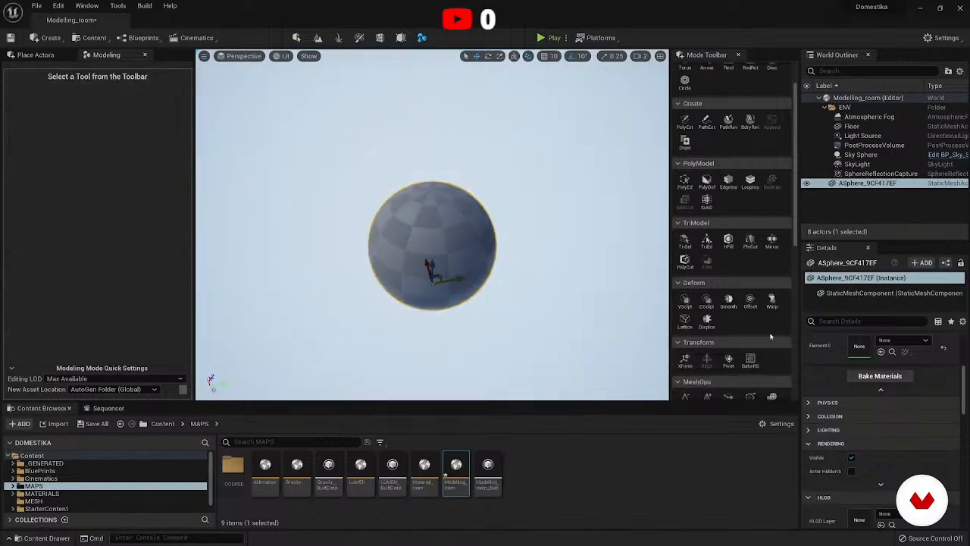
left_click(685, 305)
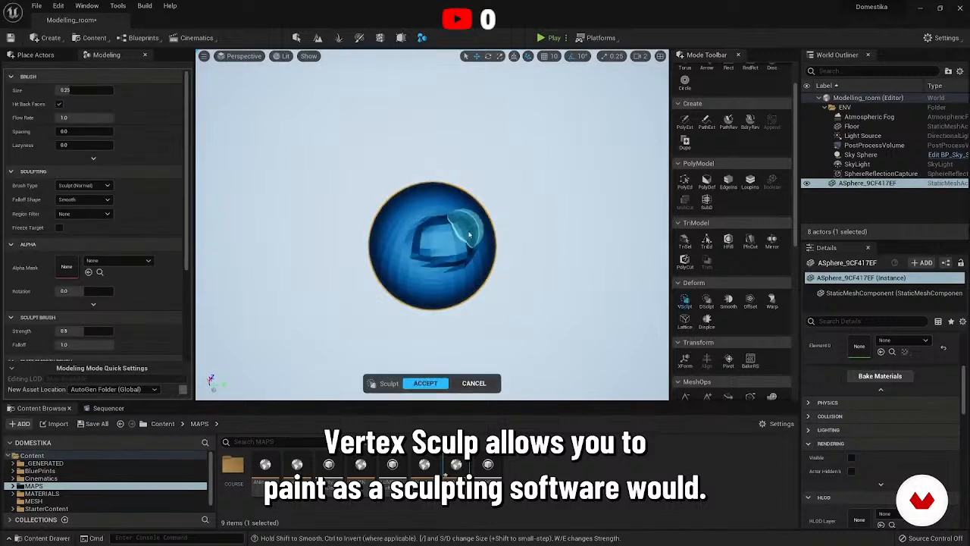
left_click_drag(469, 235, 446, 268)
right_click_drag(432, 261, 523, 247)
mouse_move(418, 246)
left_mouse_down()
mouse_move(407, 288)
mouse_move(348, 242)
left_mouse_up()
right_click_drag(412, 242, 439, 267)
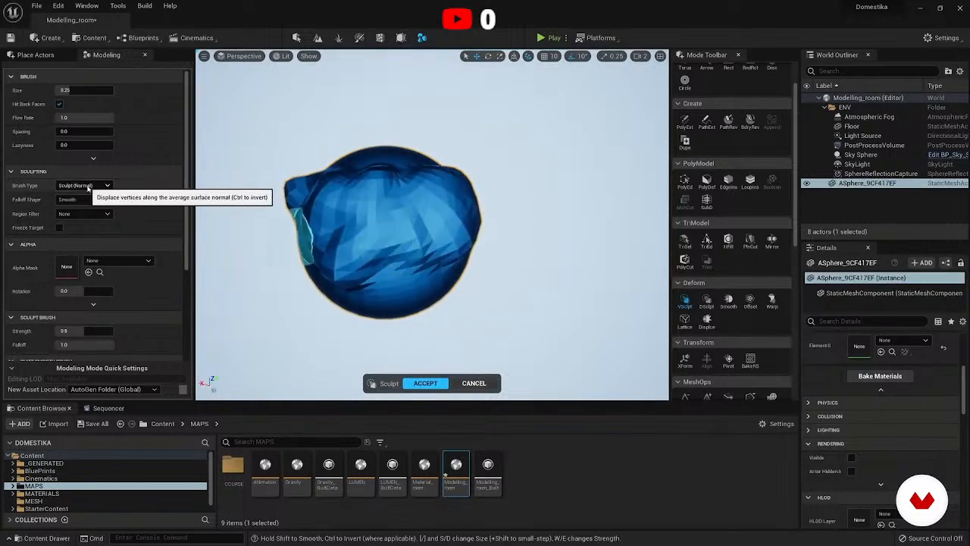
Smooth part of the sculpted sphere with the SmoothFill brush and swell bumps on it with the Inflate brush.
left_click(84, 186)
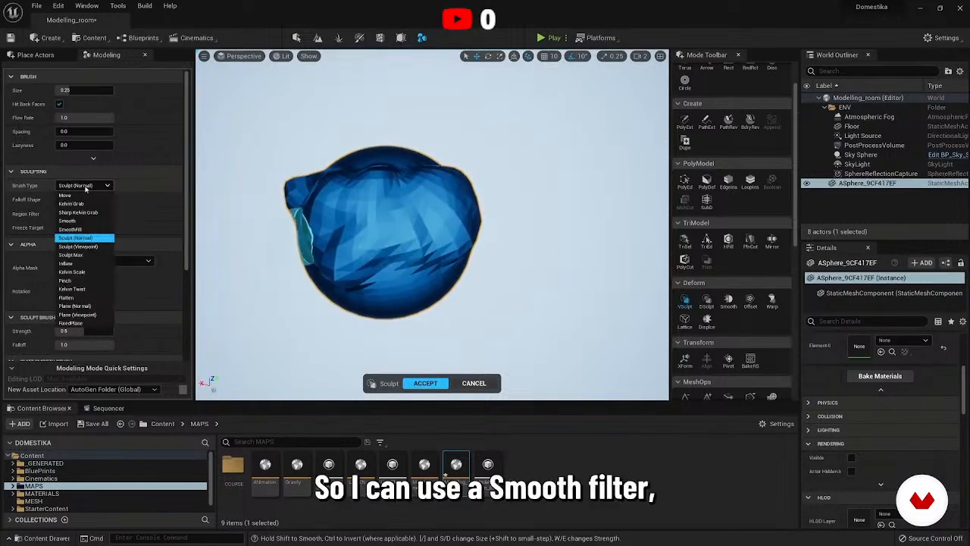
left_click(76, 229)
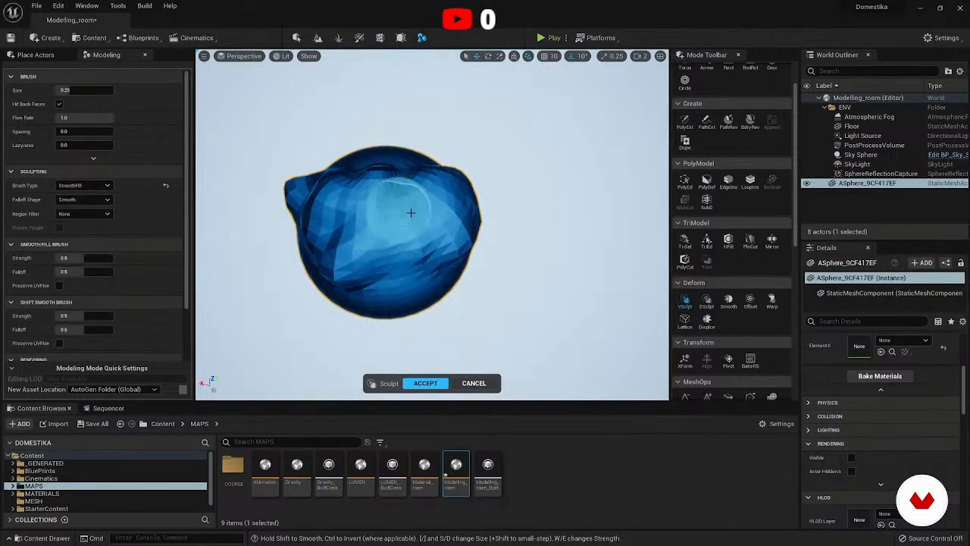
left_click(83, 186)
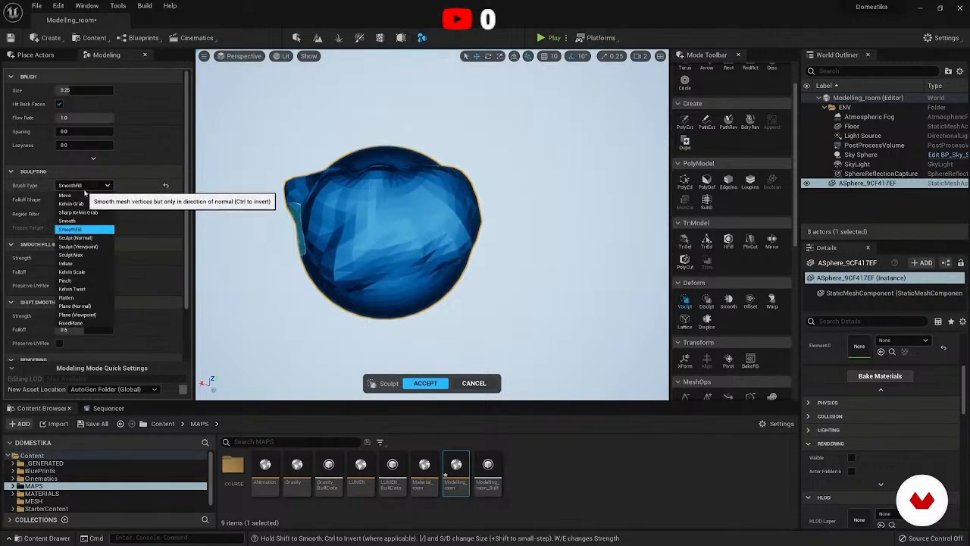
left_click(76, 263)
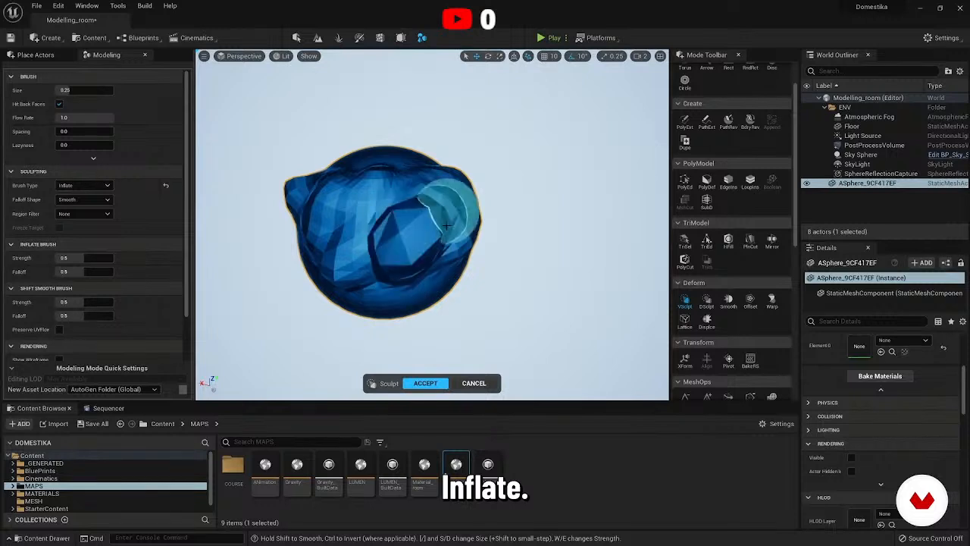
left_click_drag(412, 198, 407, 255, "alt")
left_click_drag(374, 204, 303, 259)
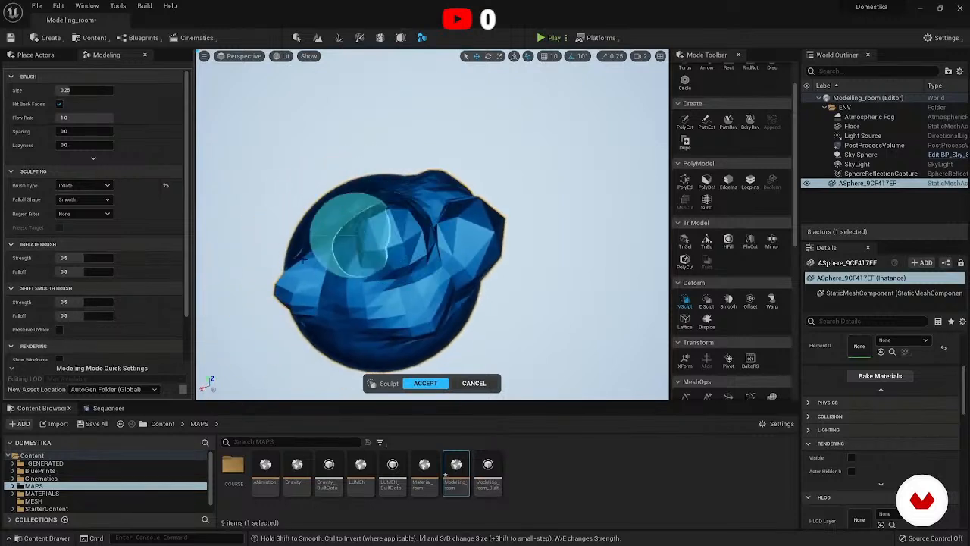
Level the sphere's bumps with the Flatten brush and enlarge the brush size to 0.275.
left_click(83, 186)
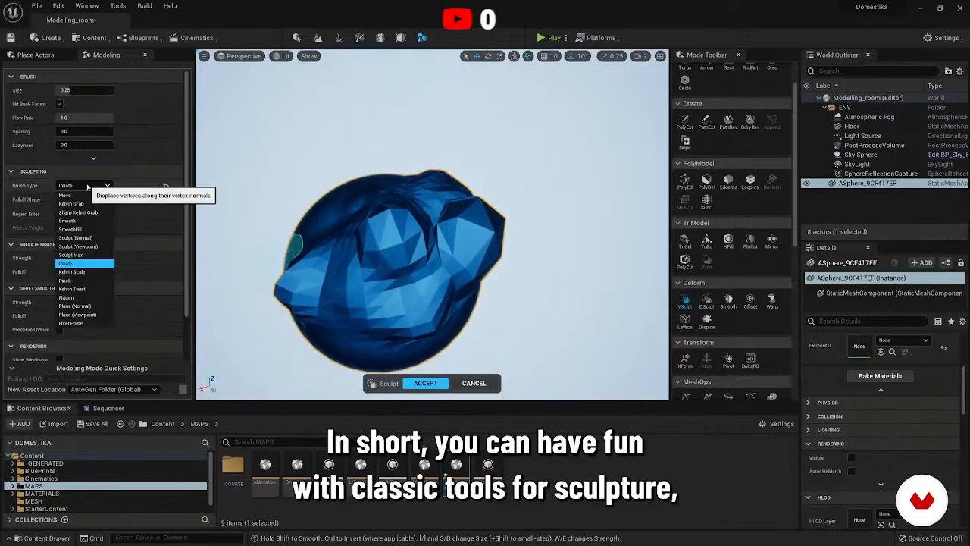
left_click(66, 298)
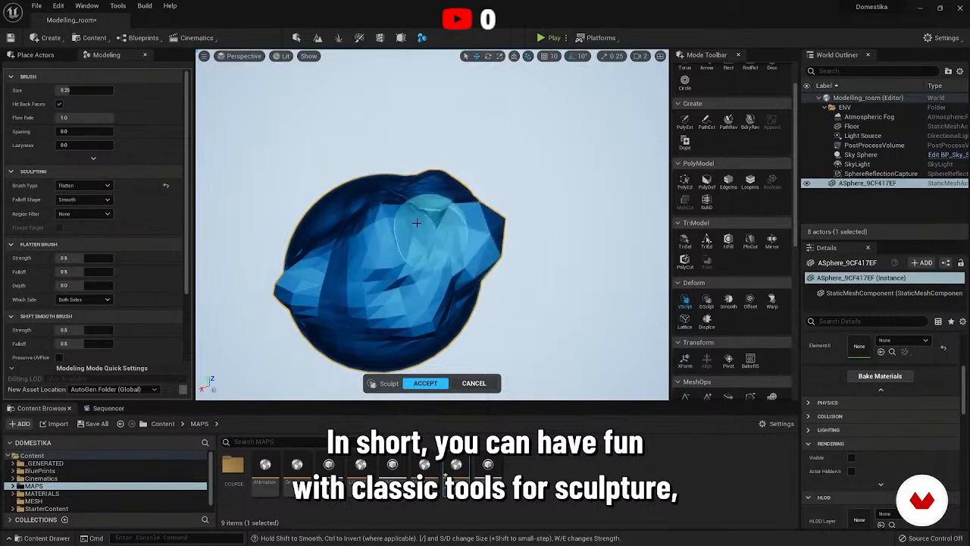
left_click_drag(461, 262, 364, 237)
mouse_move(364, 236)
left_mouse_down("alt")
mouse_move(452, 195)
mouse_move(379, 265)
mouse_move(320, 189)
mouse_move(350, 227)
mouse_move(381, 201)
mouse_move(349, 247)
mouse_move(434, 257)
left_mouse_up("alt")
key("]")
mouse_move(346, 269)
left_mouse_down("alt")
mouse_move(417, 151)
mouse_move(372, 277)
mouse_move(421, 274)
left_mouse_up("alt")
Switch to Dynamic Sculpt and pull part of the sphere's surface with the Move brush.
scroll(750, 263, "down", 2)
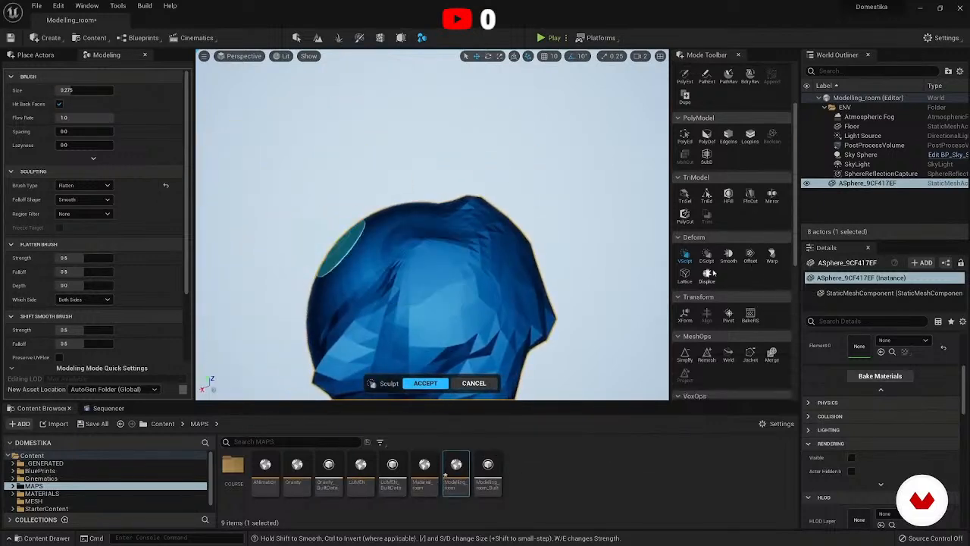
left_click(706, 254)
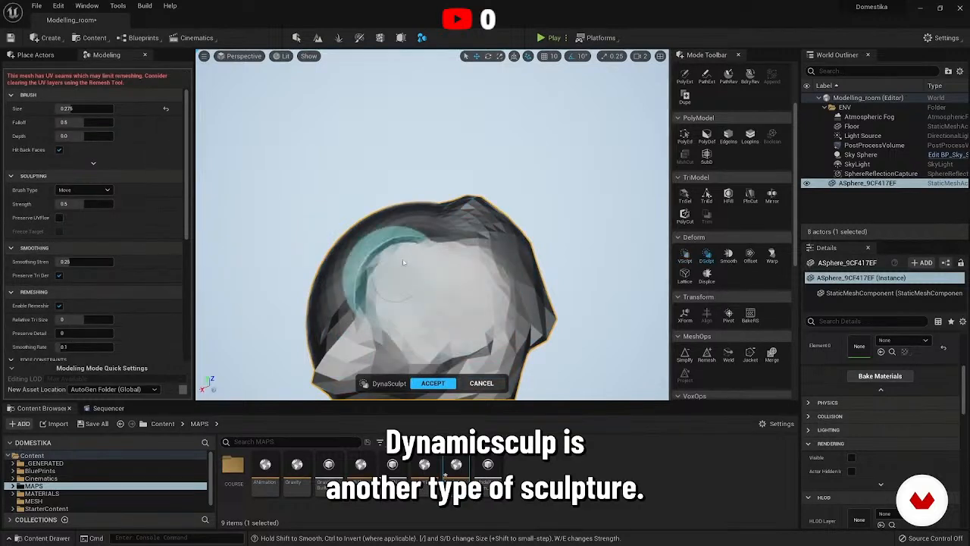
mouse_move(448, 274)
left_mouse_down("alt")
mouse_move(474, 258)
mouse_move(480, 291)
left_mouse_up("alt")
mouse_move(481, 291)
left_mouse_down()
mouse_move(499, 288)
mouse_move(496, 271)
left_mouse_up()
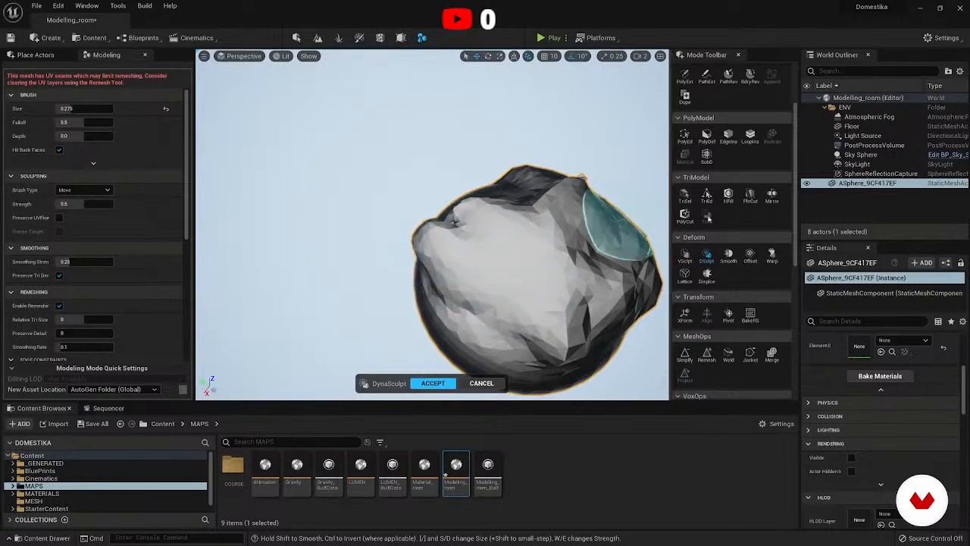
Preview the Smooth deformer on the sculpted sphere with a lower smoothing-per-step value, and cancel it.
left_click(728, 256)
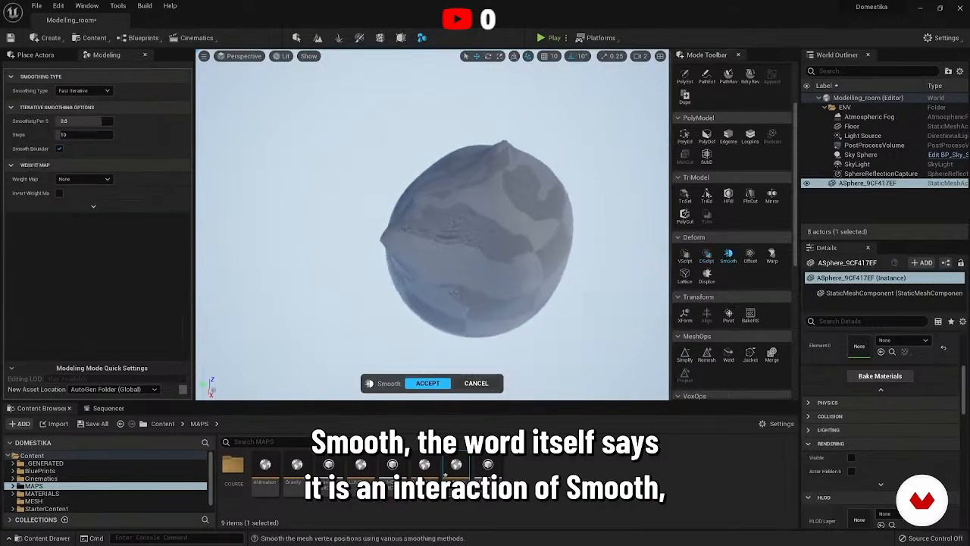
right_click_drag(454, 228, 500, 182)
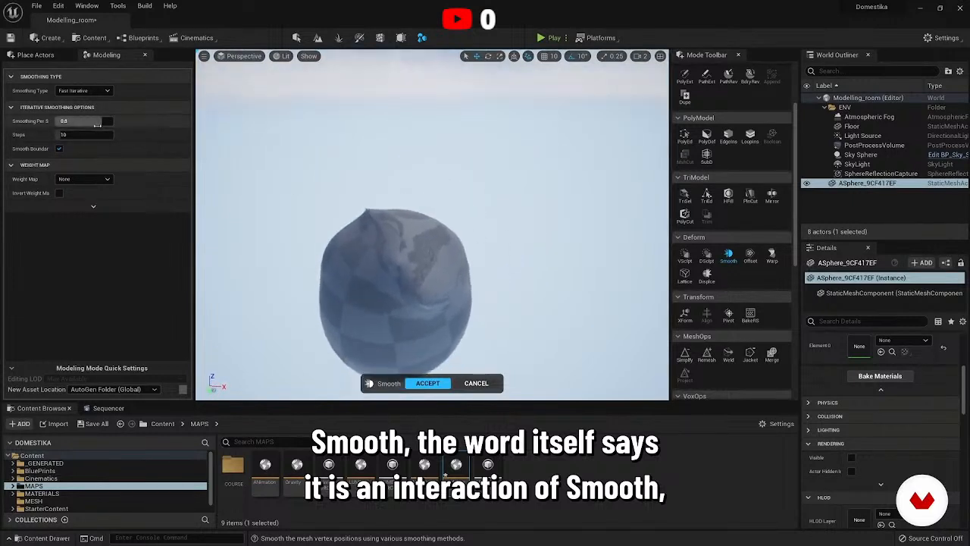
left_click_drag(72, 121, 102, 121)
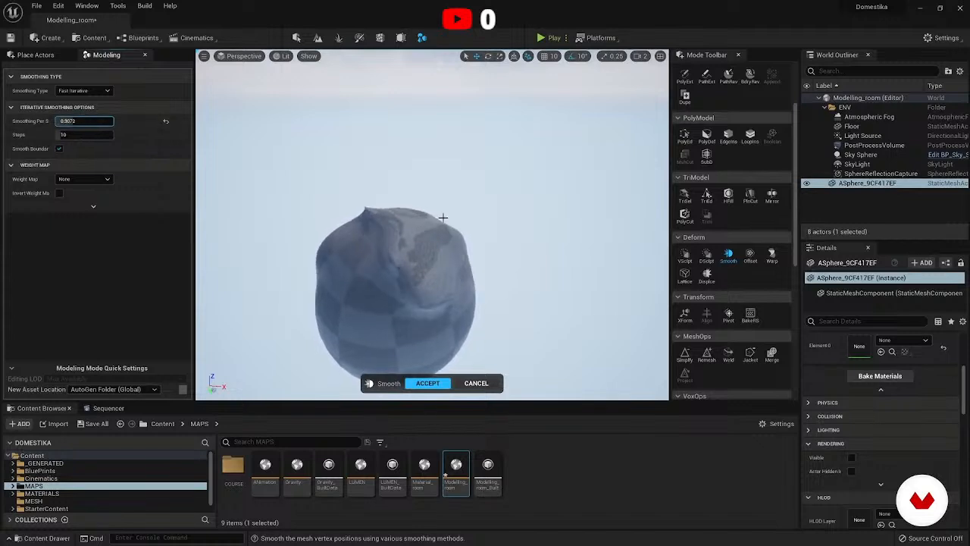
left_click(477, 383)
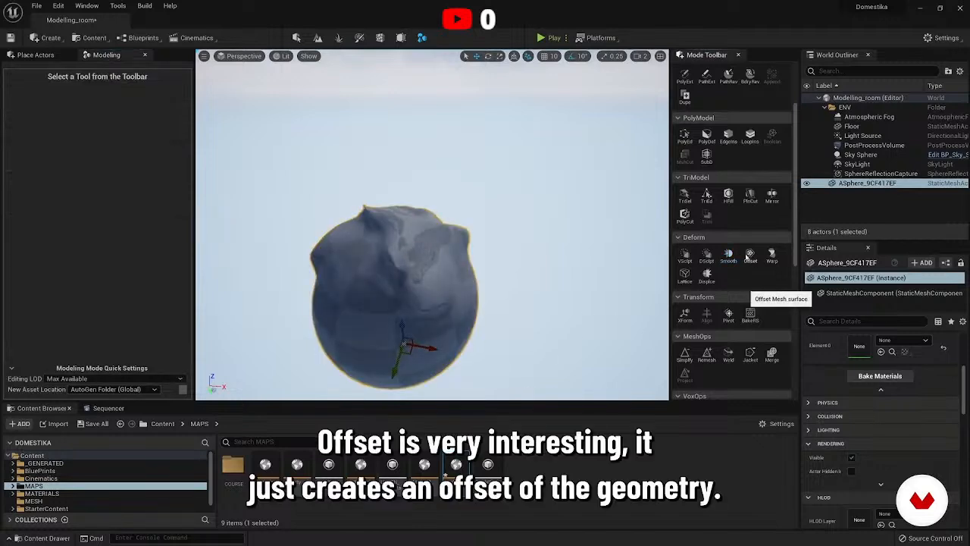
Preview the Offset deformer on the sculpted sphere with an adjusted offset, and cancel it.
left_click(749, 256)
mouse_move(83, 104)
left_mouse_down()
mouse_move(114, 103)
mouse_move(87, 104)
left_mouse_up()
left_click(476, 383)
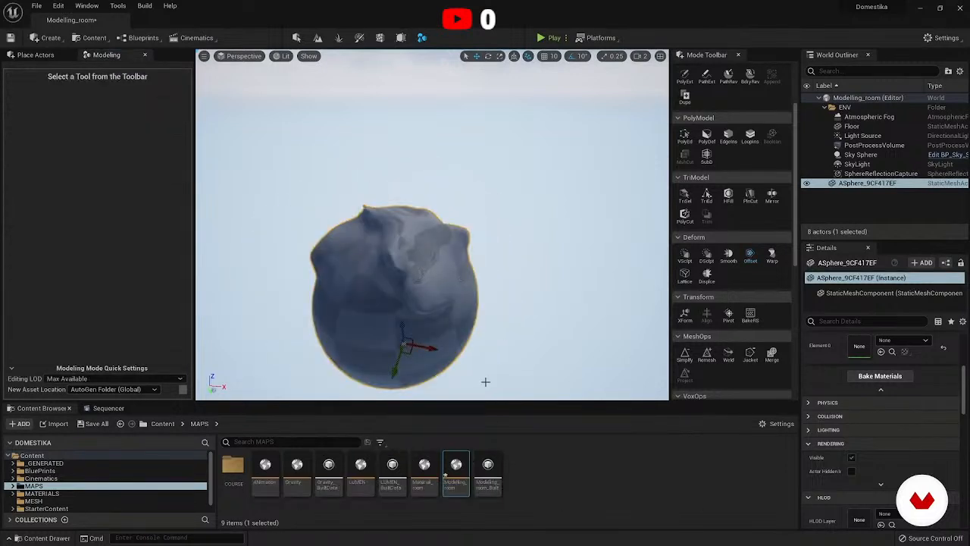
Delete the sculpted sphere from the level.
left_click(864, 198)
left_click(858, 184)
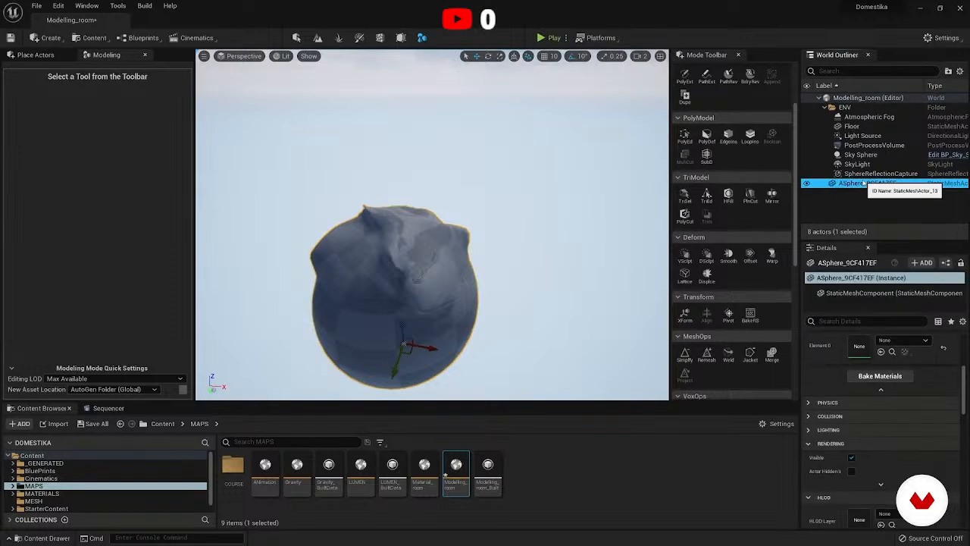
key("Delete")
Create a box with 10 height, 10 width and 10 depth subdivisions in the middle of the view.
scroll(726, 182, "up", 3)
left_click(685, 86)
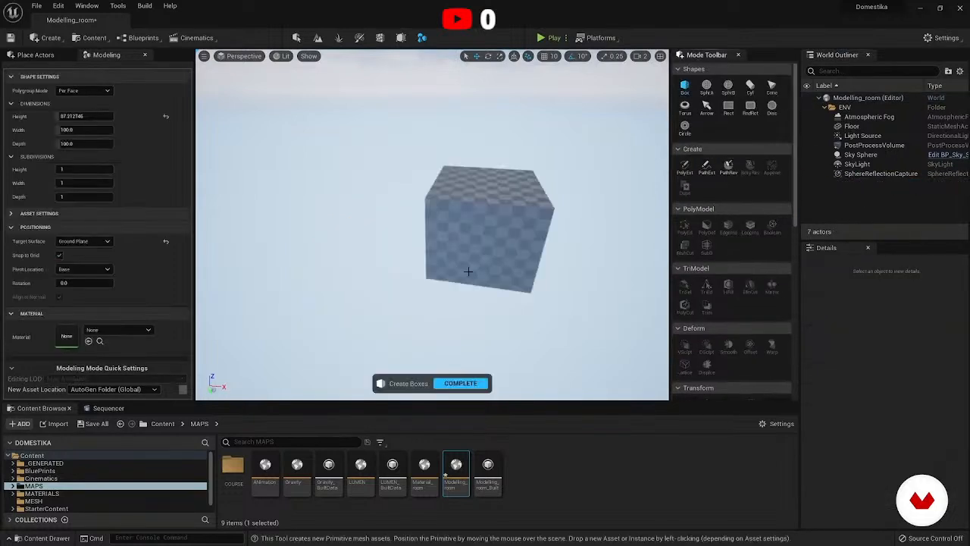
left_click(74, 183)
type("210")
left_click(65, 197)
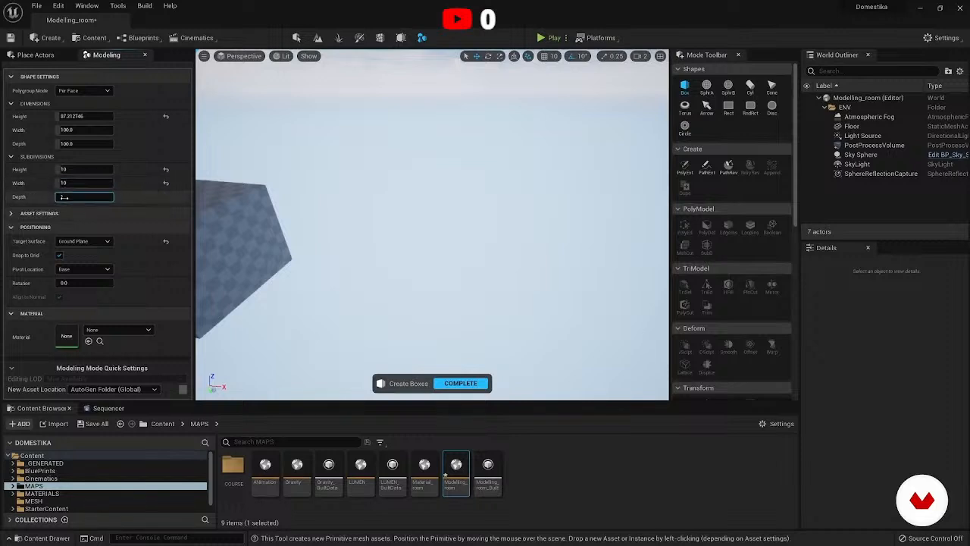
left_click(425, 276)
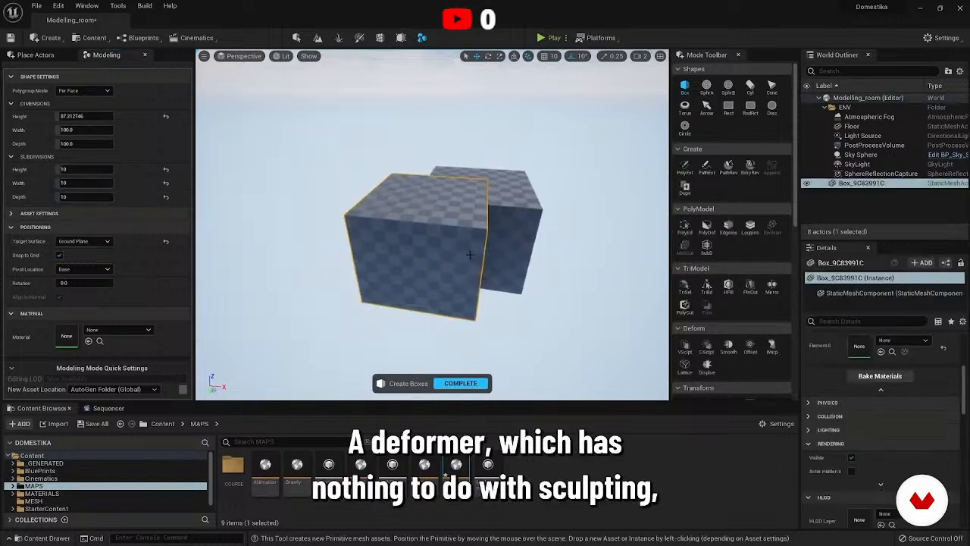
left_click(460, 383)
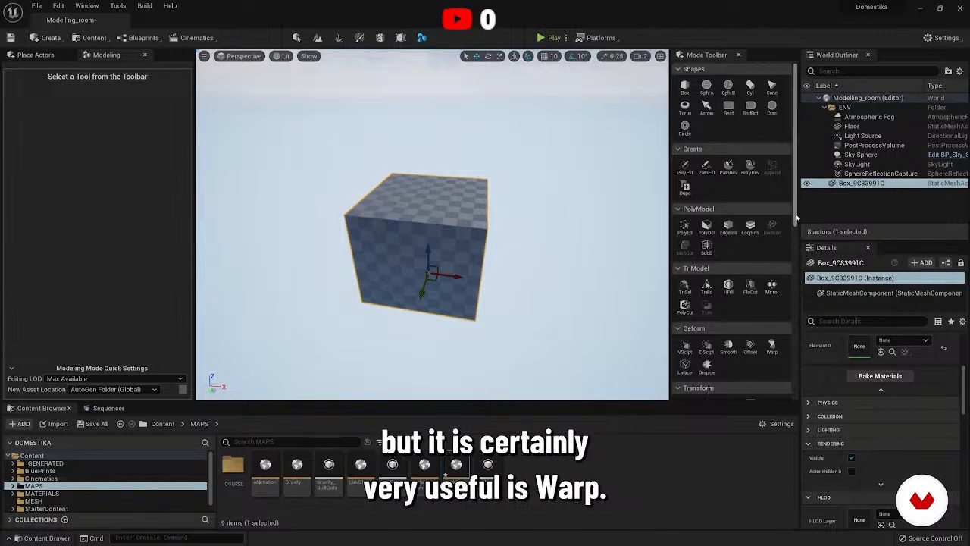
Preview the Warp deformer's Bend operation on the box, adjusting its bounds and reducing the bend to about 22.5 degrees.
scroll(798, 248, "down", 2)
left_click_drag(798, 247, 789, 278)
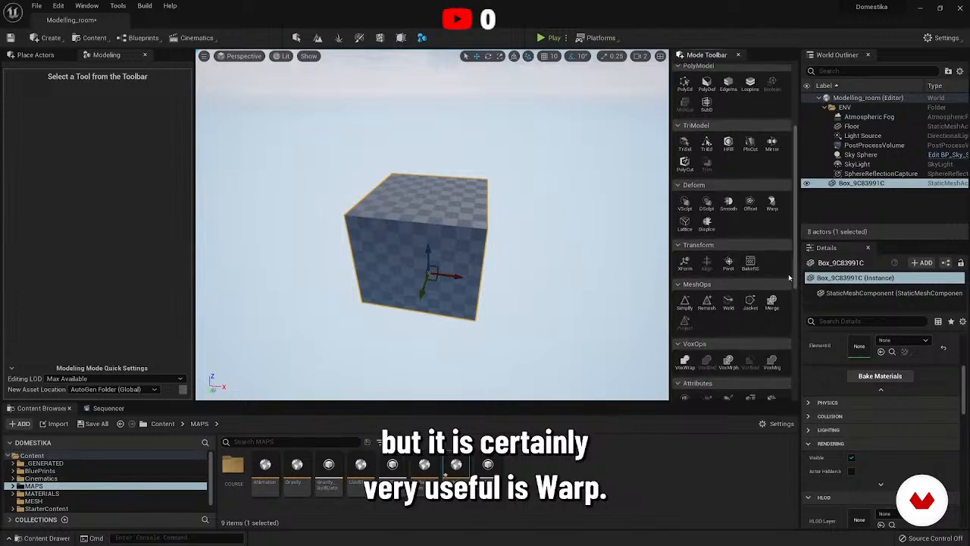
left_click(771, 204)
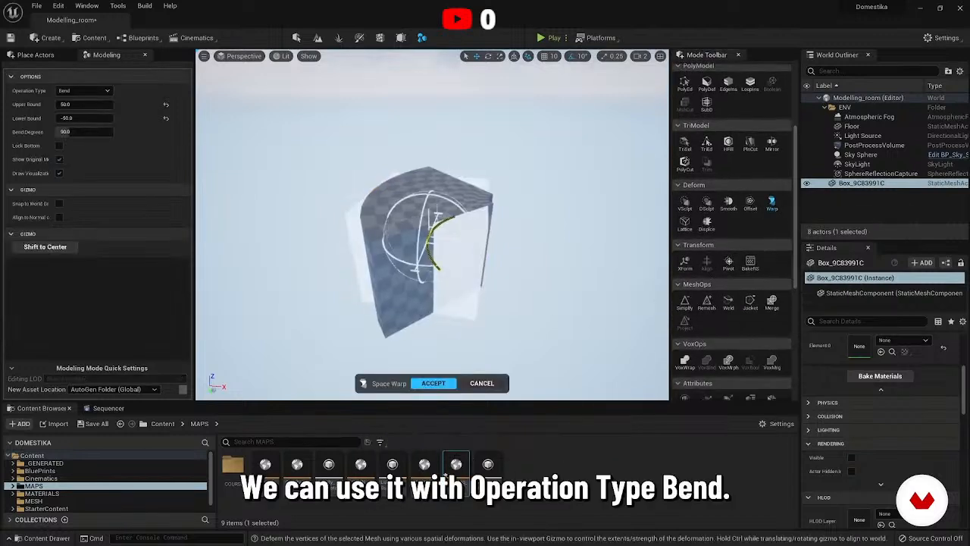
right_click_drag(454, 238, 438, 225)
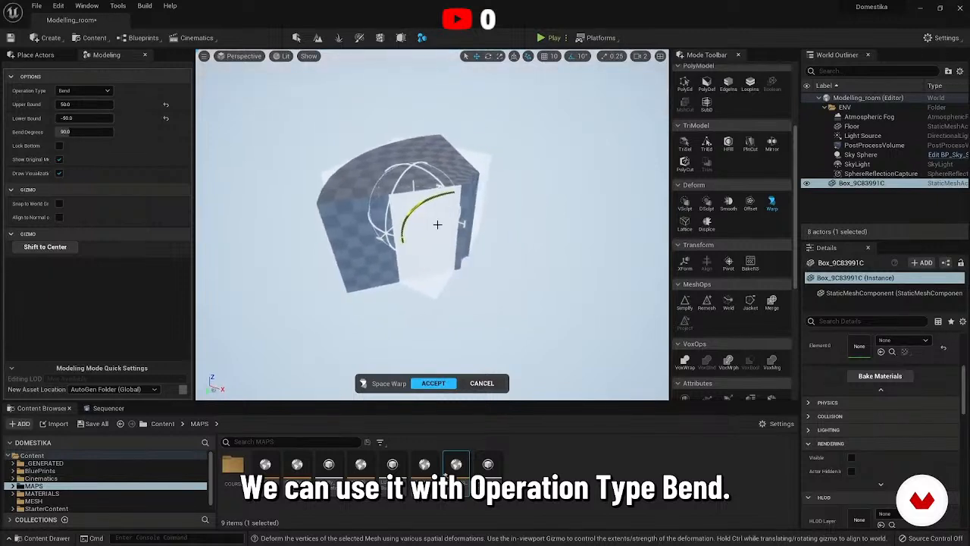
left_click_drag(437, 187, 505, 179)
left_click_drag(401, 173, 387, 238)
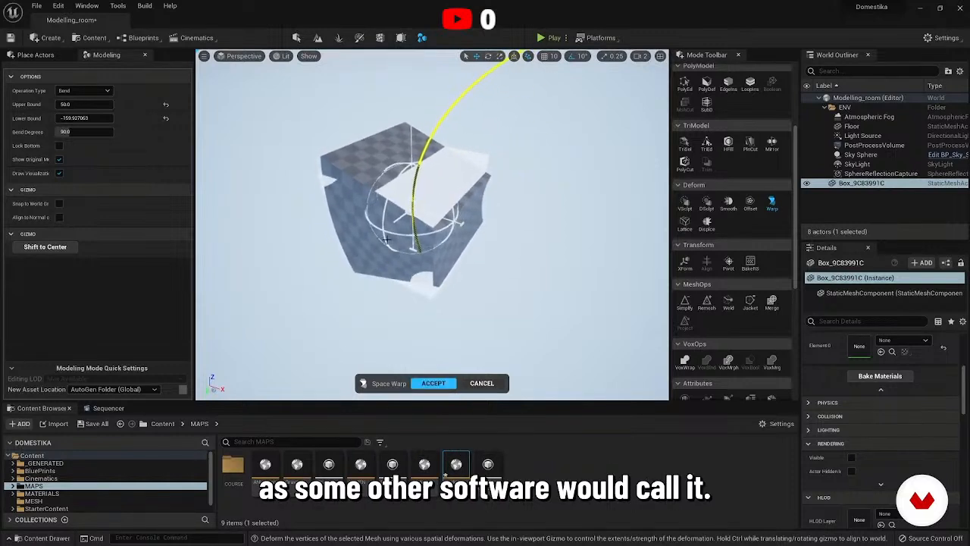
left_click_drag(447, 184, 425, 206, "alt")
Preview the Flare/Squish warp operation on the box with an adjusted lower bound.
left_click(100, 92)
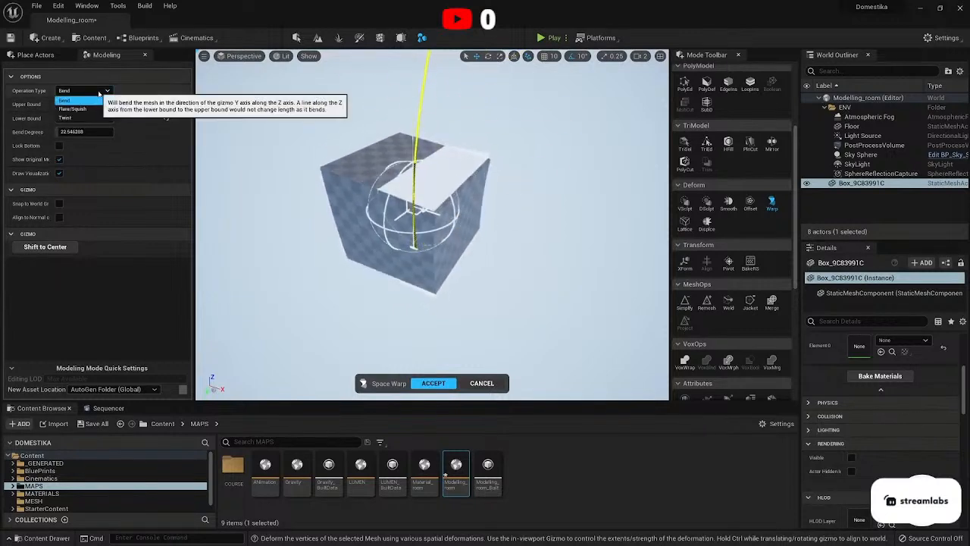
left_click(68, 104)
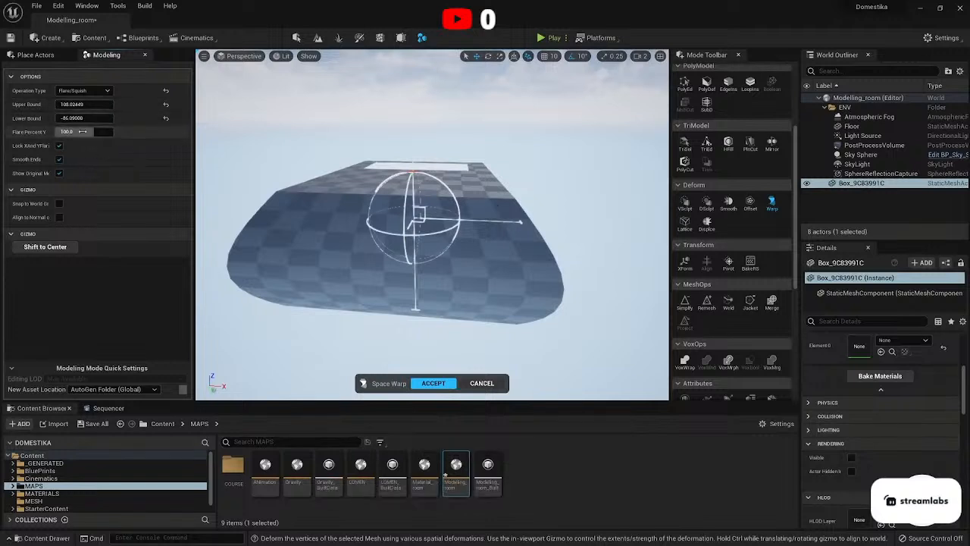
mouse_move(84, 118)
left_mouse_down()
mouse_move(108, 119)
mouse_move(64, 118)
mouse_move(83, 118)
mouse_move(71, 105)
left_mouse_up()
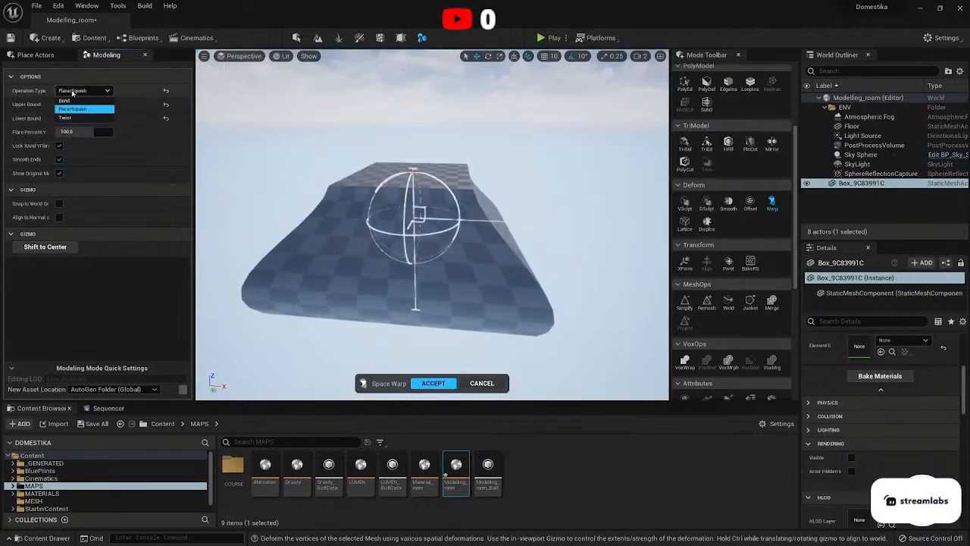
Preview the Twist warp on the box with a lower bound of about -73, the original mesh hidden and adjusted twist degrees, and cancel it.
left_click(64, 117)
left_click(84, 119)
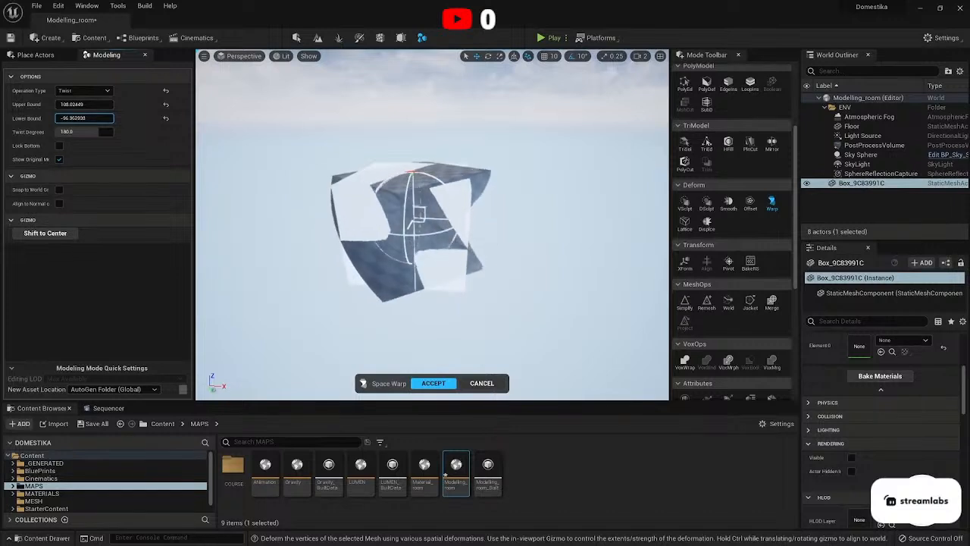
left_click(59, 160)
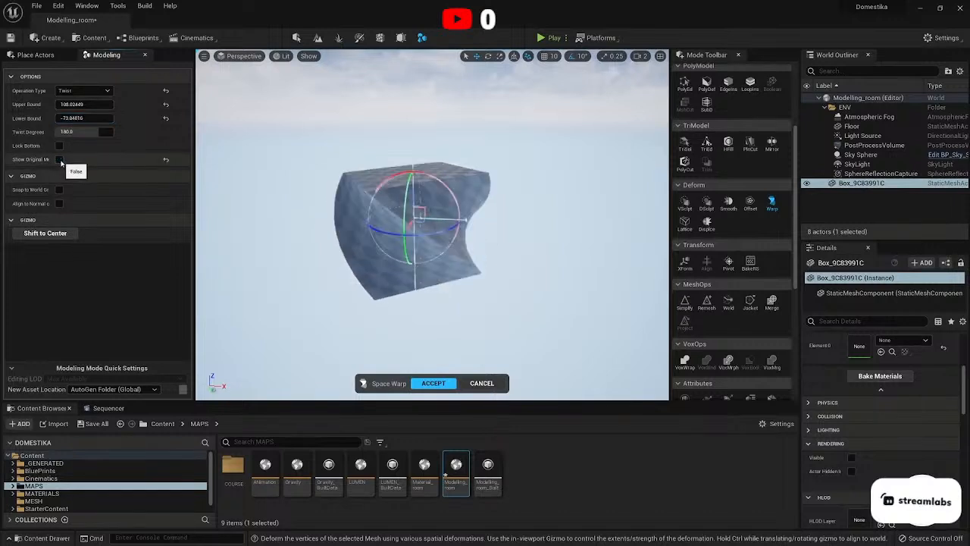
mouse_move(90, 133)
left_mouse_down()
mouse_move(56, 132)
mouse_move(107, 132)
mouse_move(88, 131)
left_mouse_up()
left_click(481, 382)
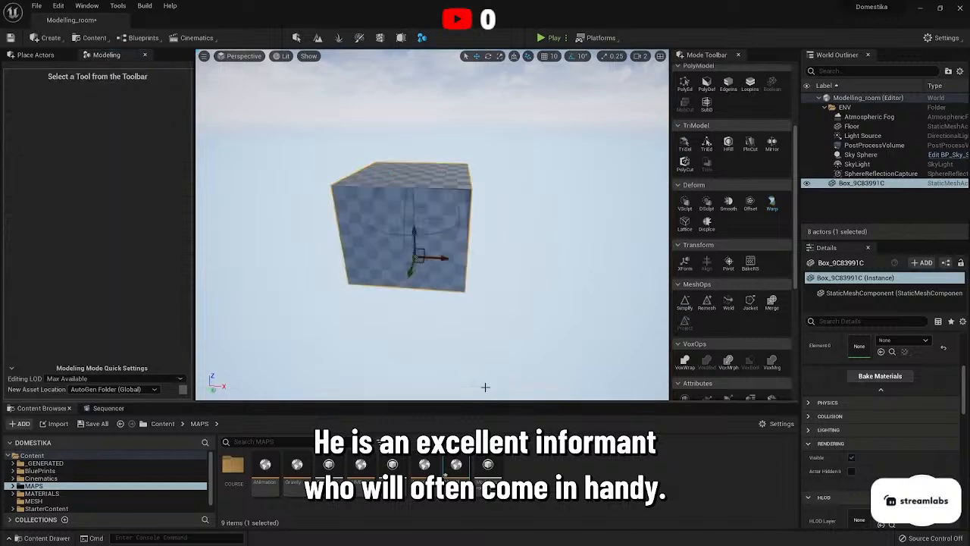
Preview a Lattice deformation on the box with an X-axis resolution of 5, moving and rotating the upper control points, and cancel it.
right_click_drag(537, 234, 493, 234)
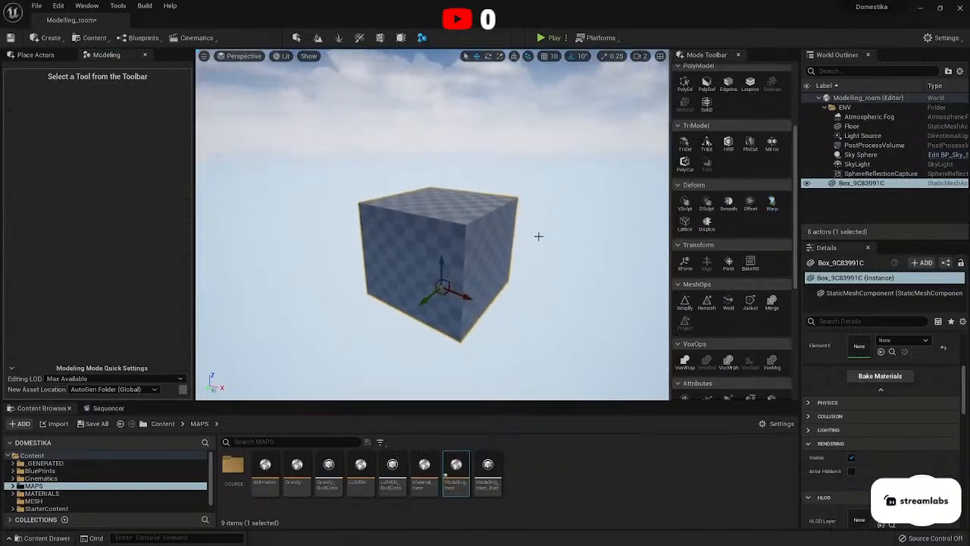
left_click(685, 224)
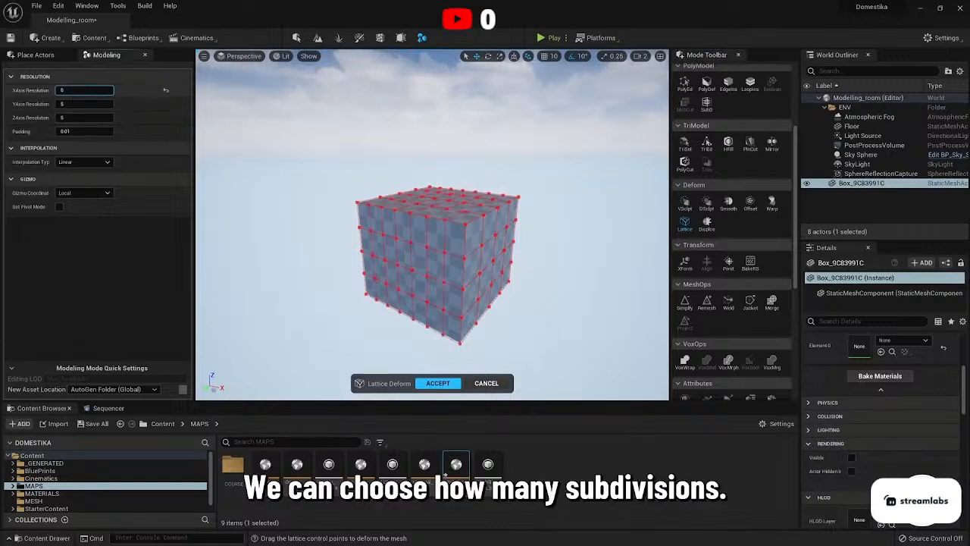
left_click_drag(85, 90, 73, 90)
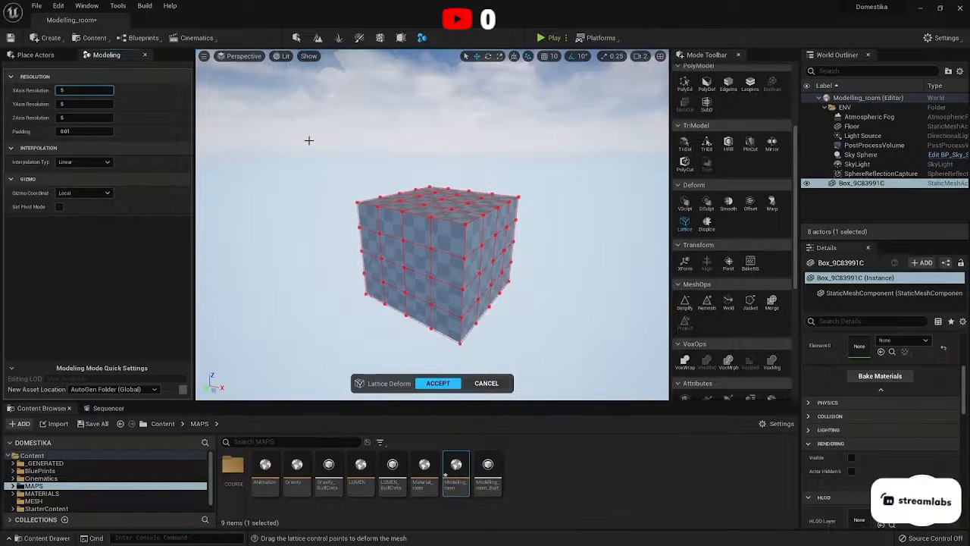
left_click_drag(308, 139, 366, 191)
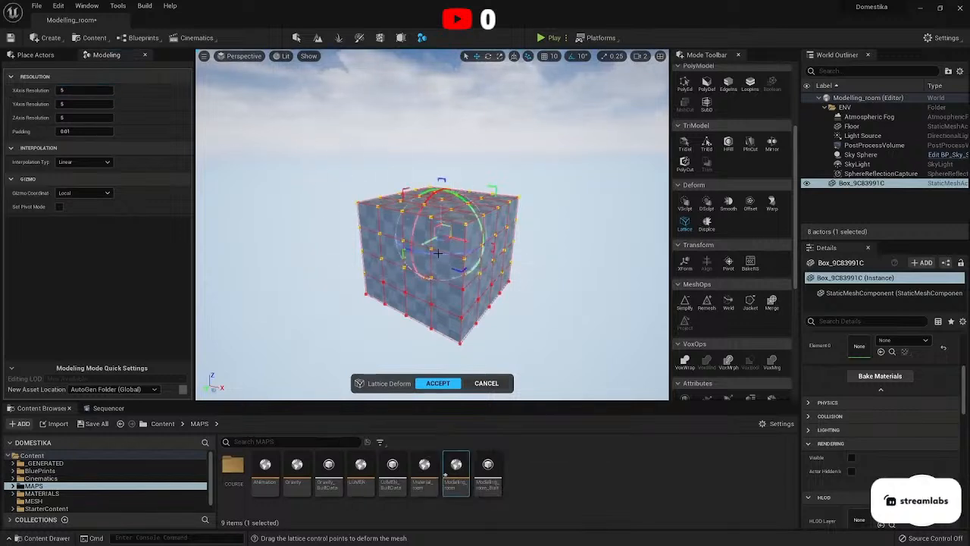
left_click_drag(464, 242, 412, 259)
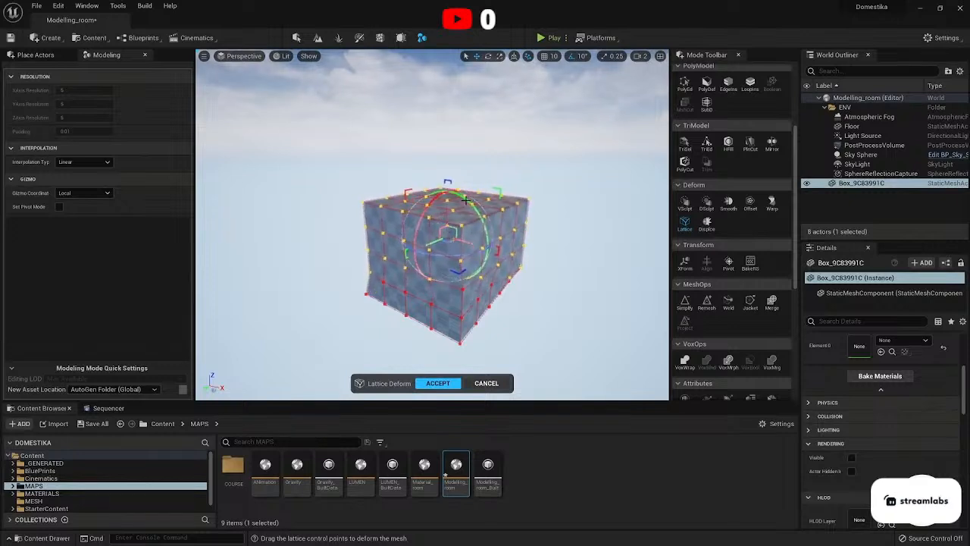
left_click_drag(467, 219, 469, 224)
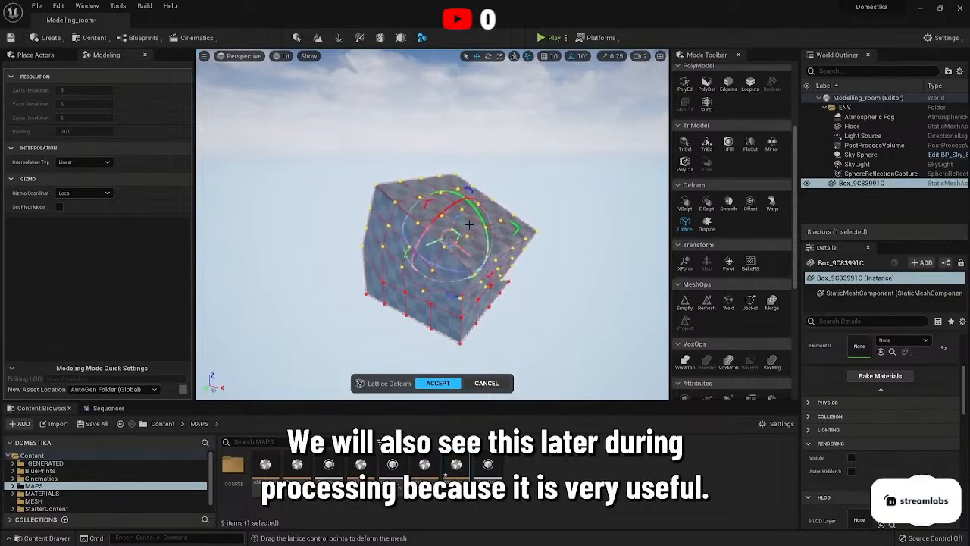
left_click(490, 385)
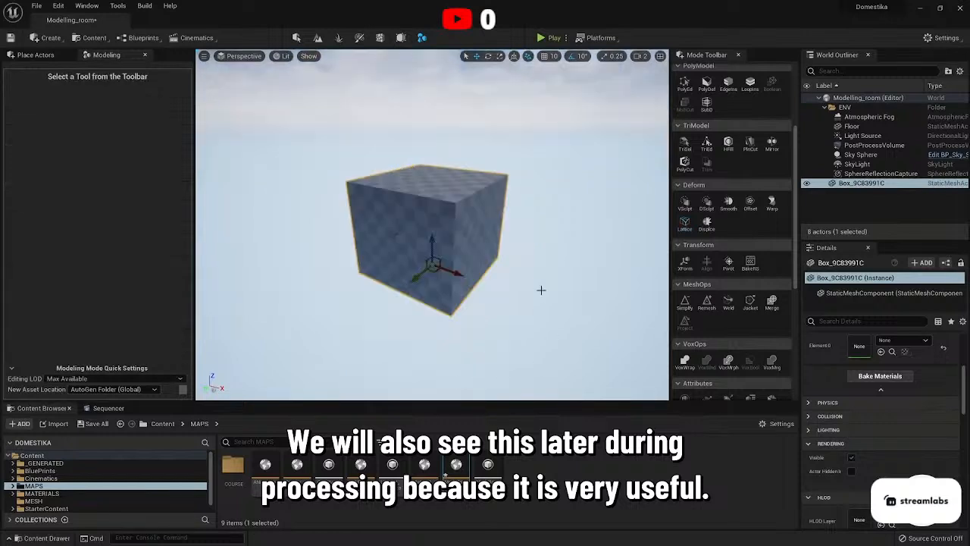
Show the level in four viewports and focus all of them on the box to examine its pivot.
left_click_drag(540, 290, 510, 264, "alt")
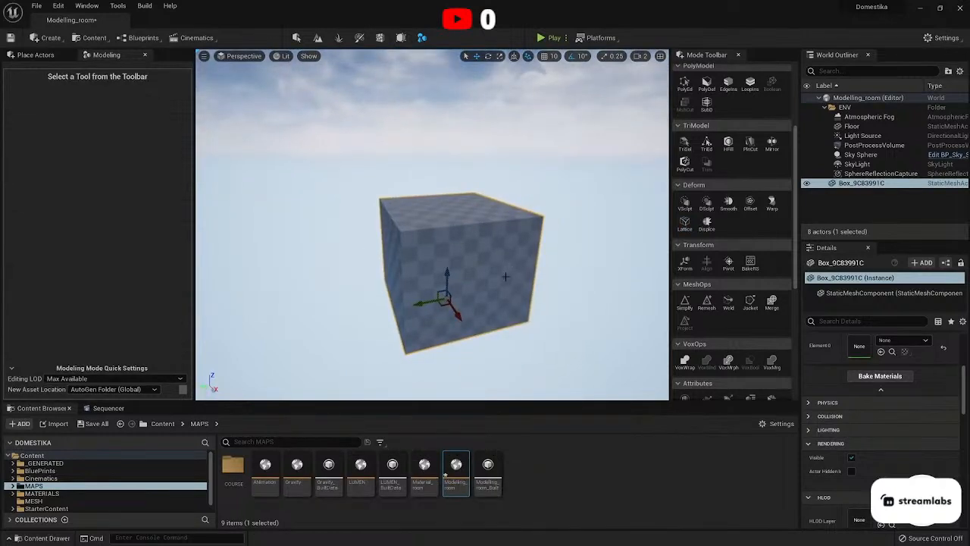
key("w")
right_click_drag(505, 277, 530, 272)
left_click(661, 56)
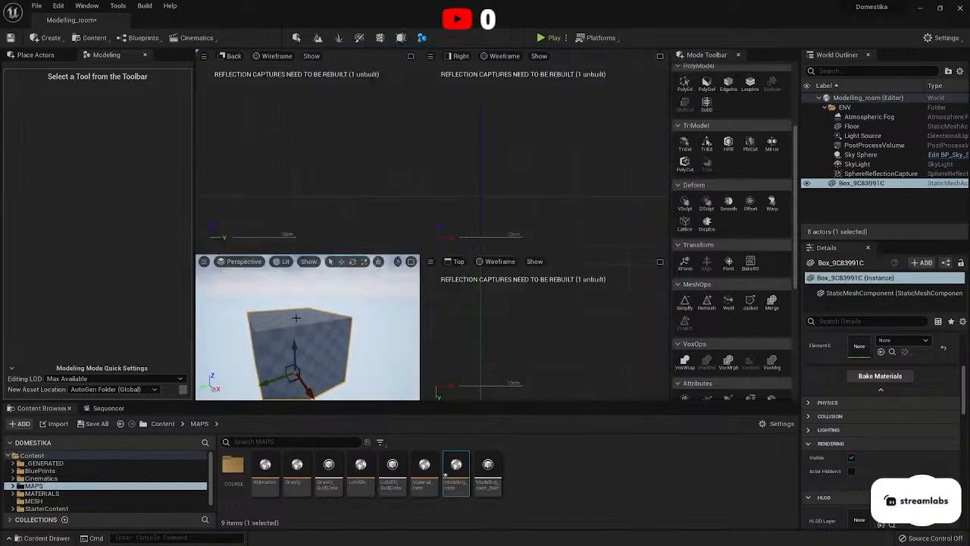
left_click_drag(296, 318, 362, 148, "alt")
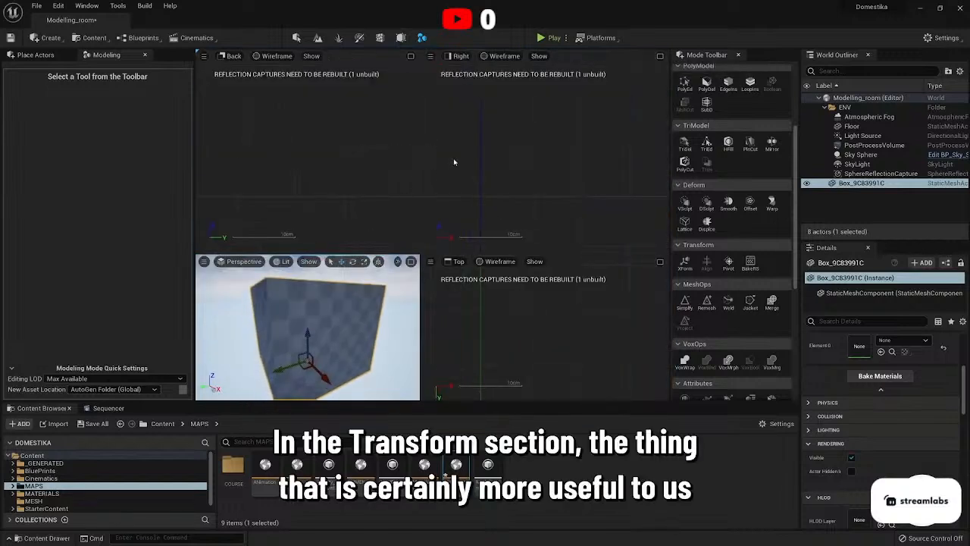
left_click(480, 200)
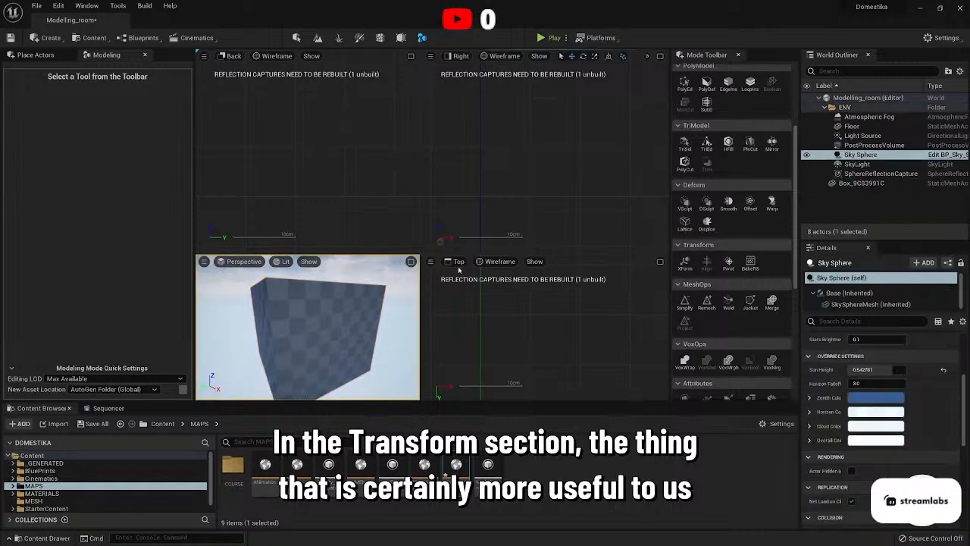
double_click(868, 185)
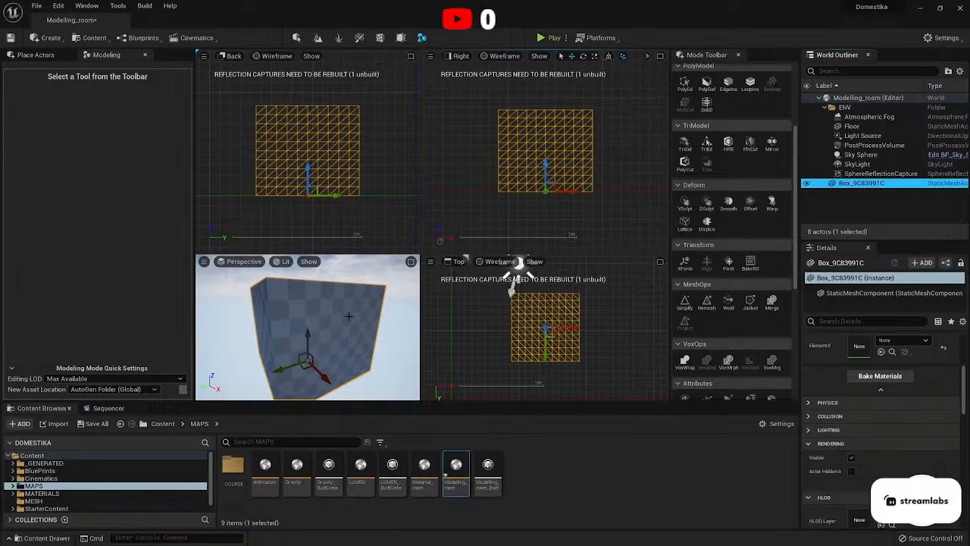
left_click_drag(314, 343, 334, 322, "alt")
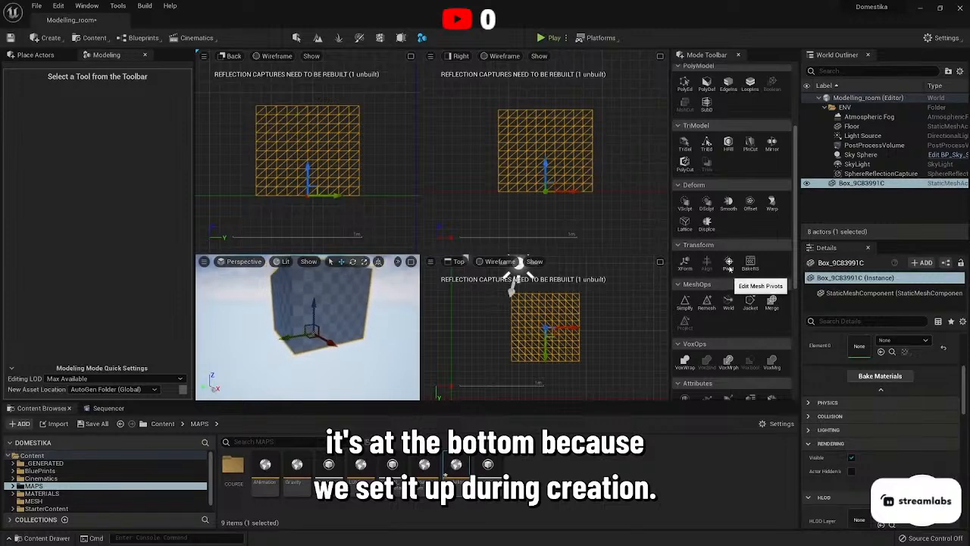
Try the Center, Bottom, Top, Left, Right and World Origin positions for the box's pivot.
left_click(728, 263)
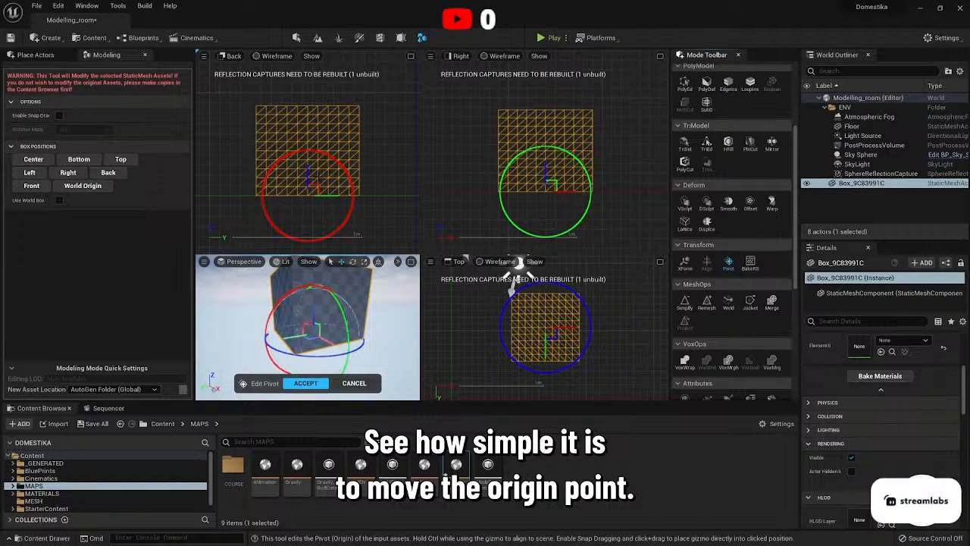
left_click(33, 159)
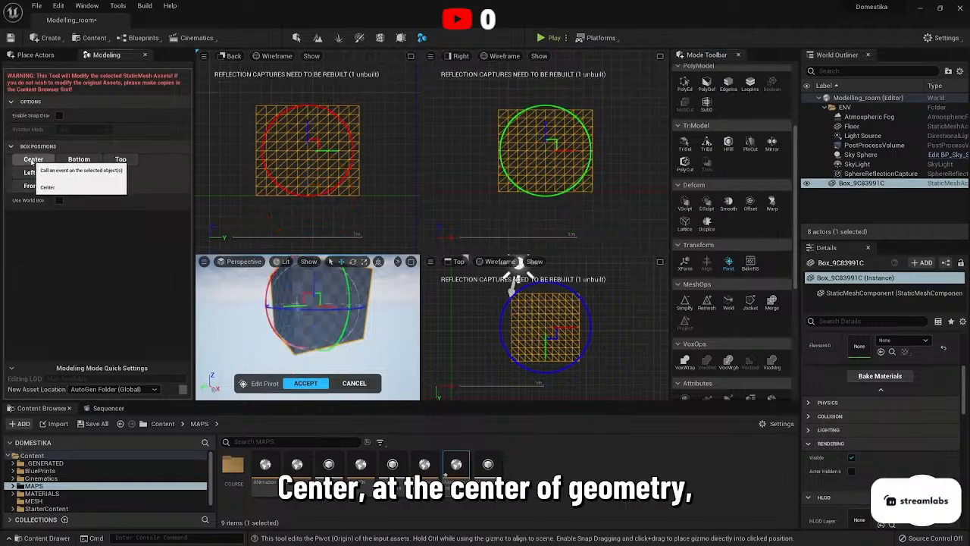
left_click(79, 159)
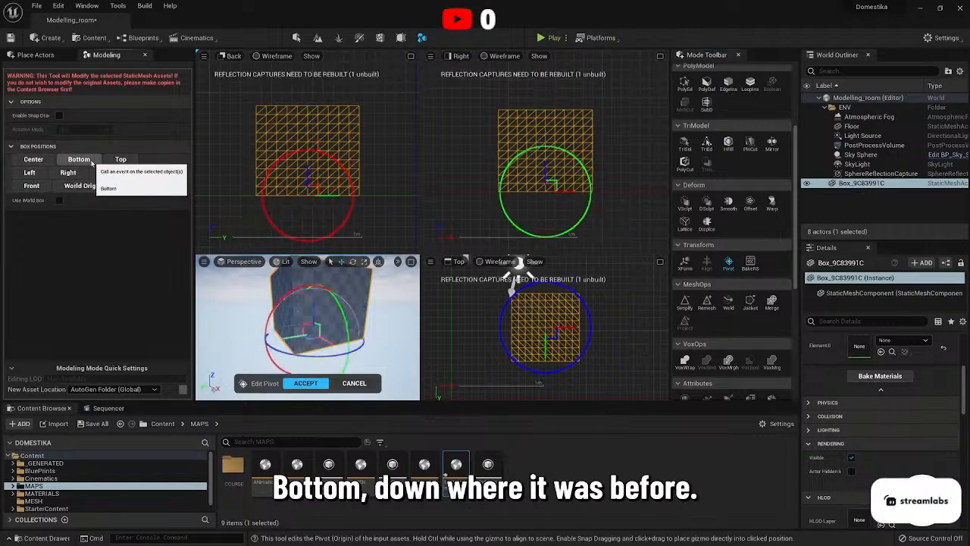
left_click(121, 159)
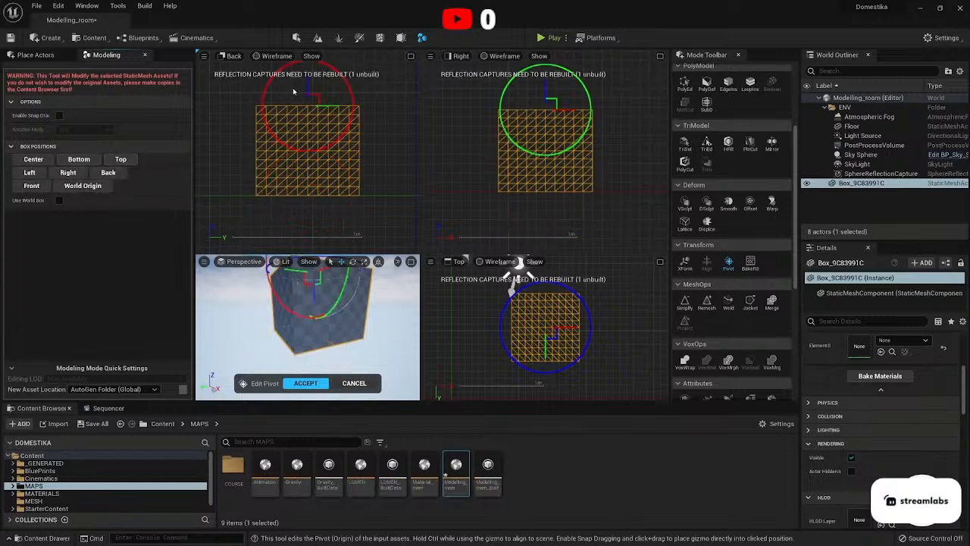
left_click(29, 172)
left_click(67, 172)
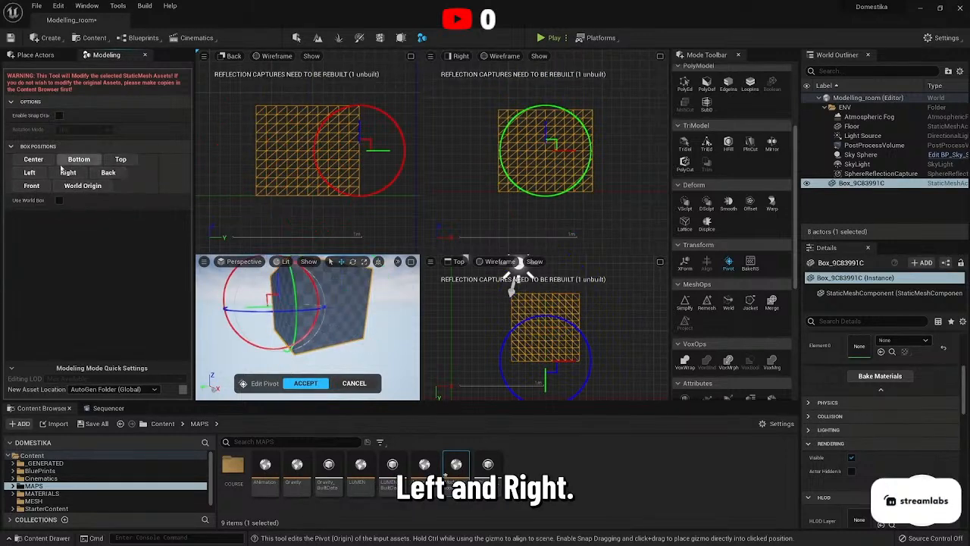
left_click(81, 185)
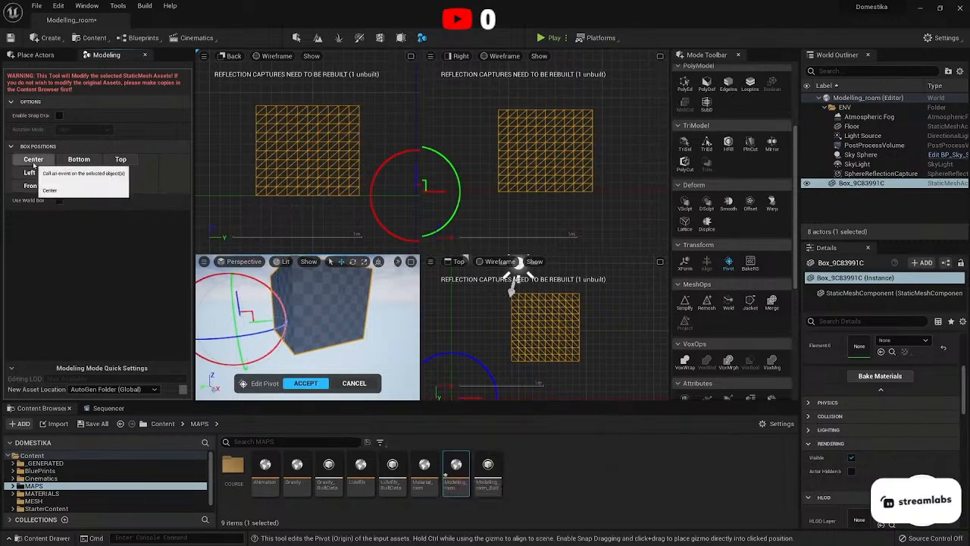
Place the box's pivot at its bottom, return to the single perspective viewport and accept the pivot edit.
left_click(34, 161)
left_click(75, 162)
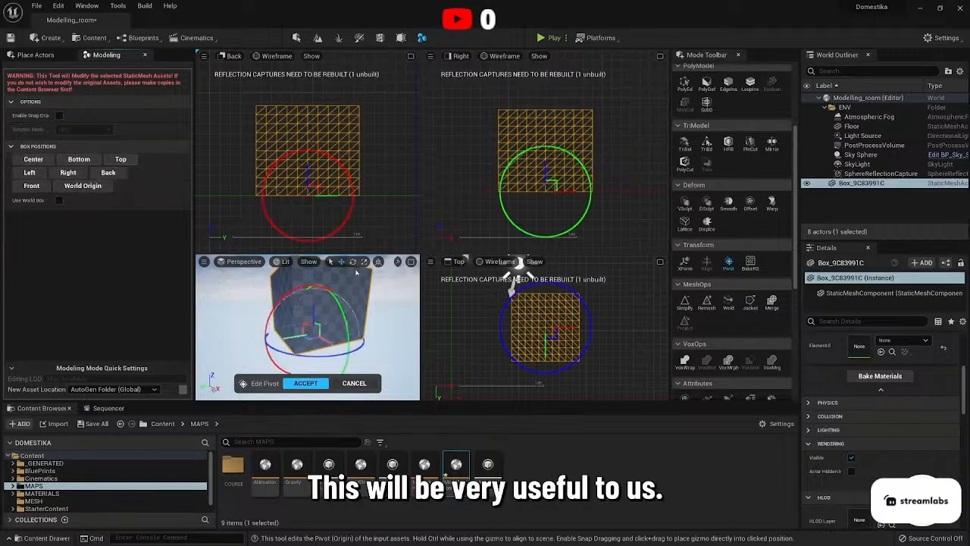
left_click(410, 266)
left_click(411, 263)
mouse_move(414, 346)
right_mouse_down()
mouse_move(403, 324)
mouse_move(425, 338)
right_mouse_up()
left_click(432, 384)
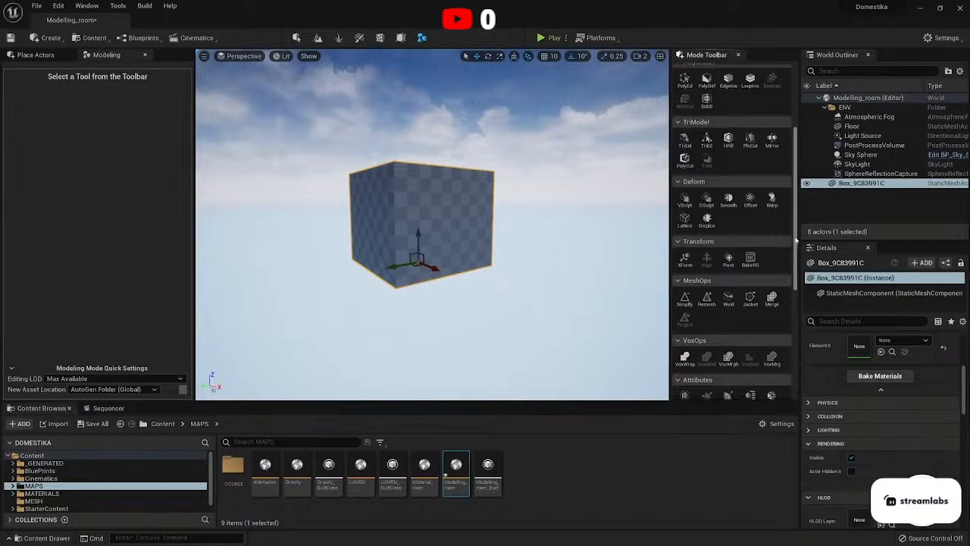
scroll(700, 201, "down", 3)
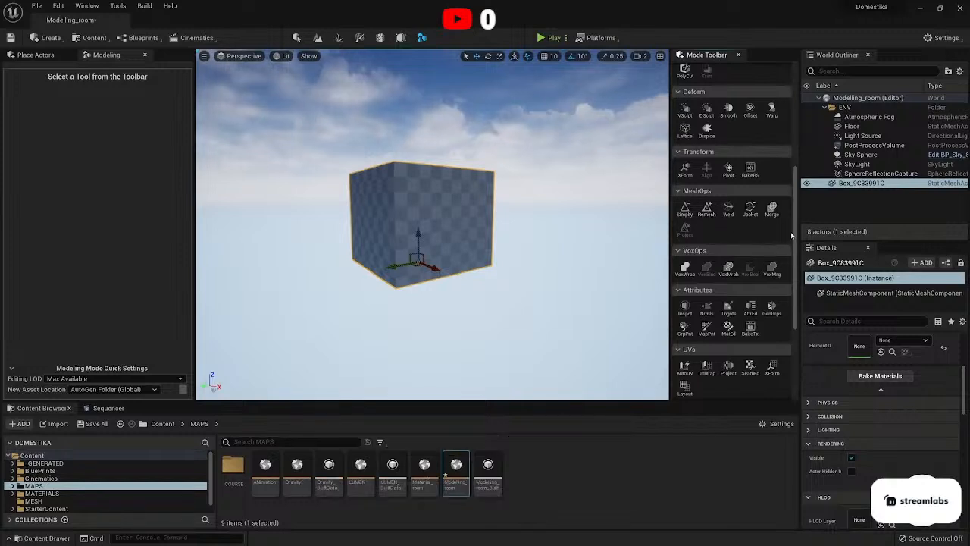
left_click_drag(793, 231, 797, 271)
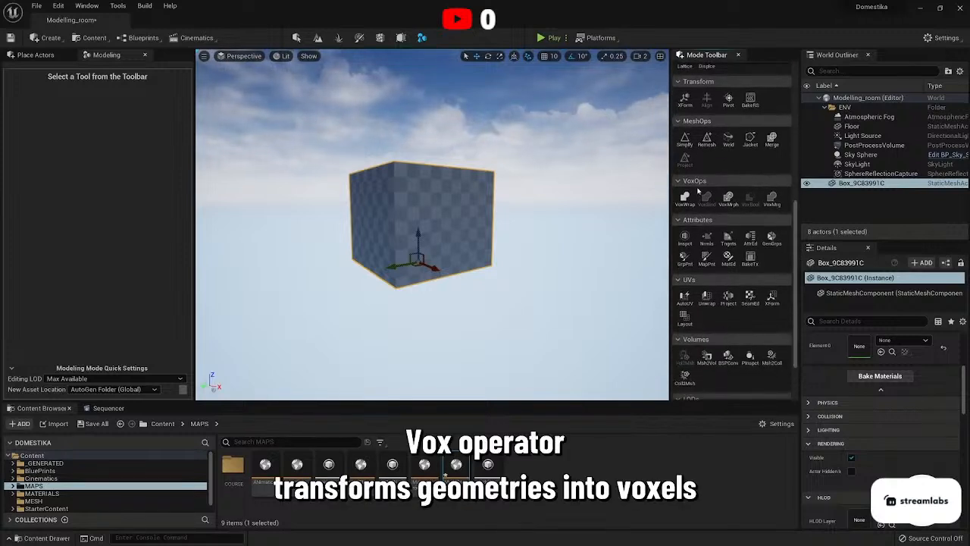
middle_click_drag(423, 299, 420, 205)
Create a sphere with 40 latitude and 40 longitude slices that overlaps the box's upper edge.
left_click_drag(795, 250, 778, 116)
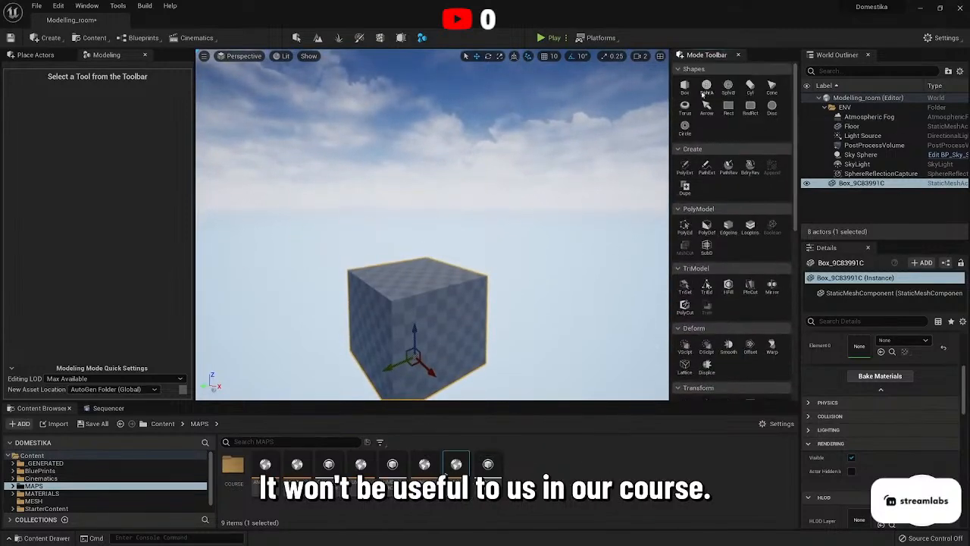
left_click(706, 89)
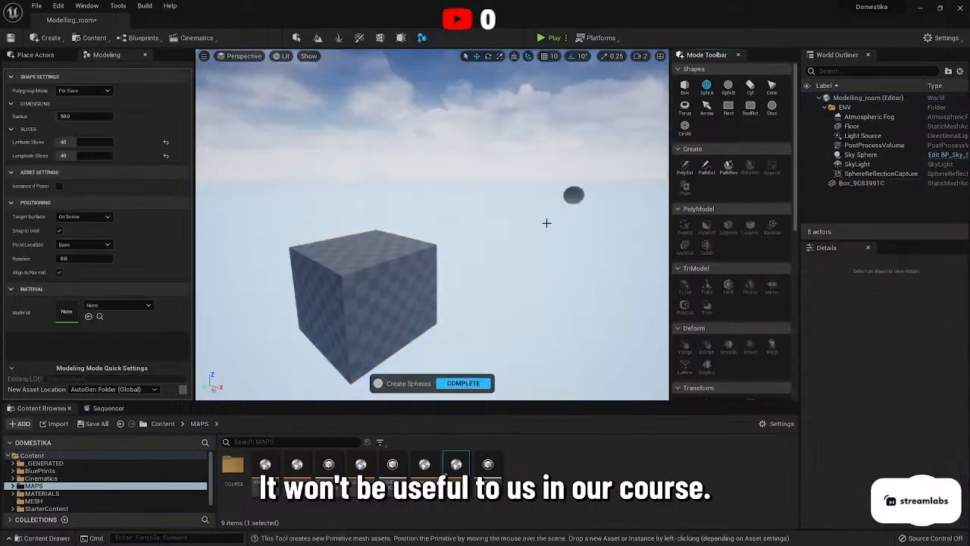
left_click(414, 268)
mouse_move(413, 266)
right_mouse_down()
mouse_move(447, 271)
mouse_move(406, 267)
right_mouse_up()
key("Return")
left_click_drag(375, 266, 335, 263)
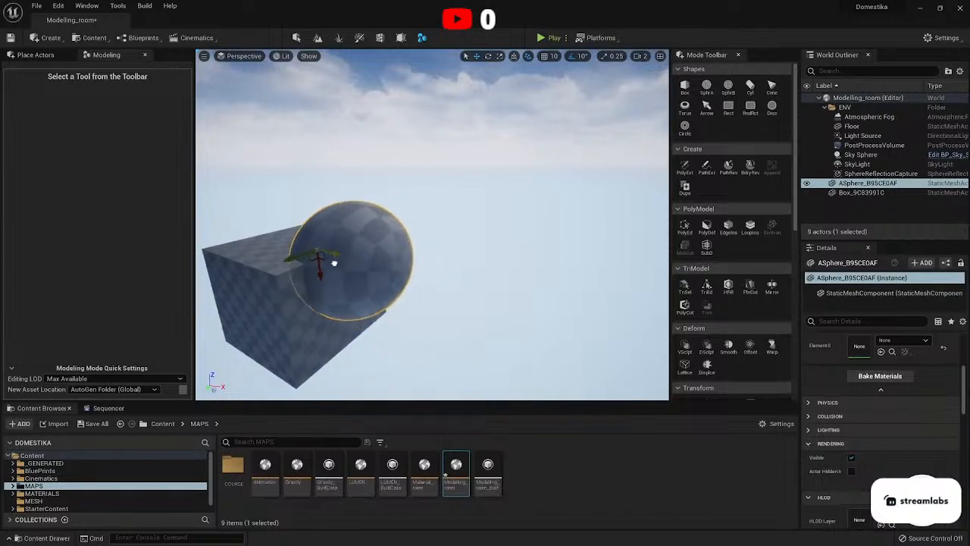
Preview a Voxel Wrap merging the sphere and the box, examine the combined mesh up close, and cancel it.
left_click(860, 192, "ctrl")
scroll(686, 292, "down", 5)
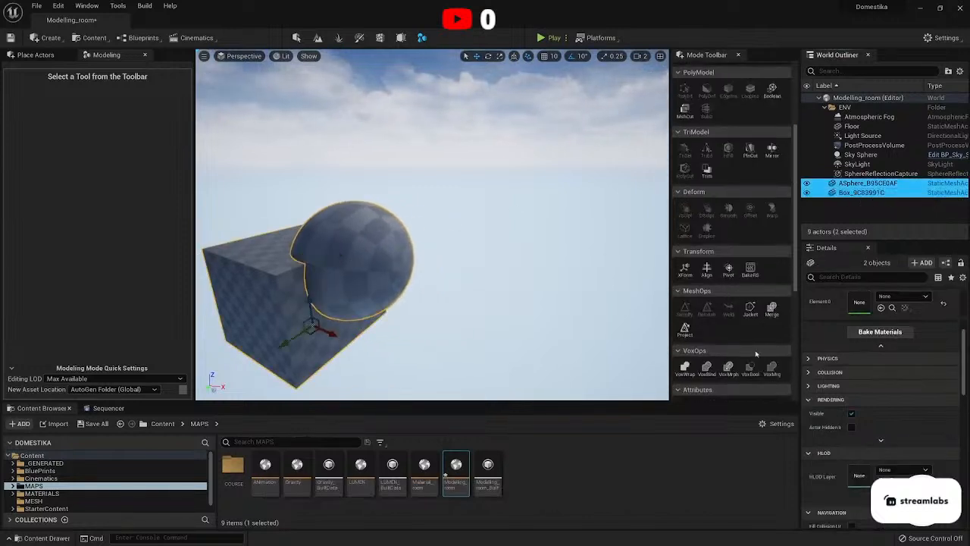
left_click(684, 292)
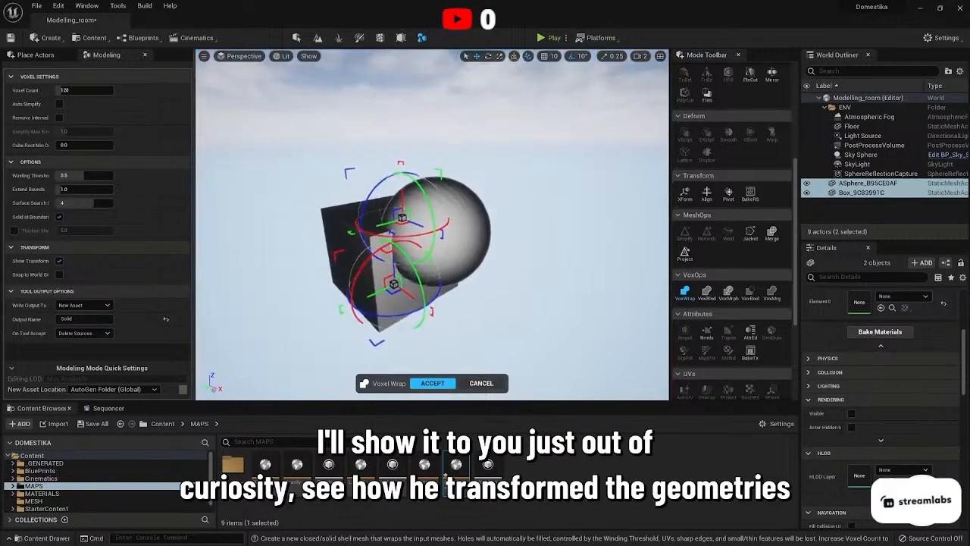
right_click_drag(432, 227, 439, 277)
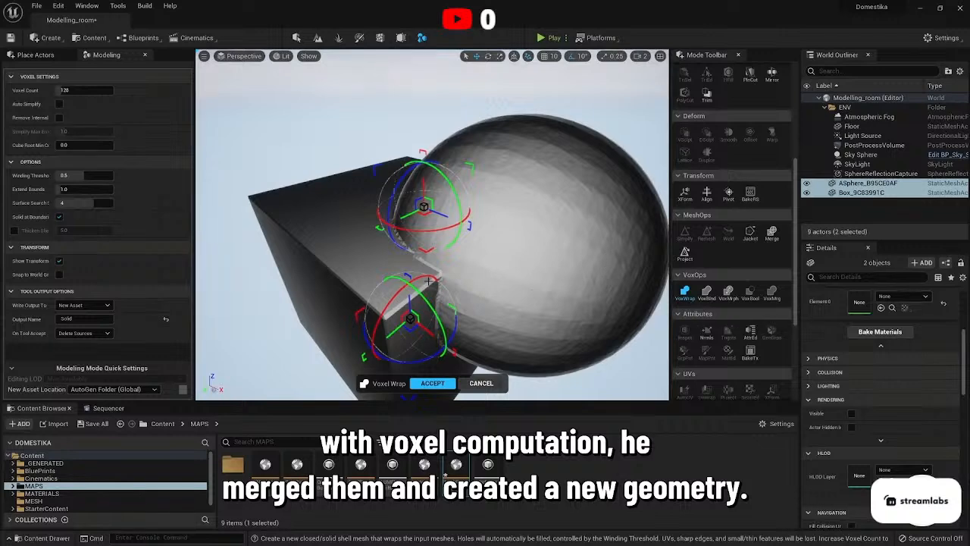
right_click_drag(401, 249, 409, 272)
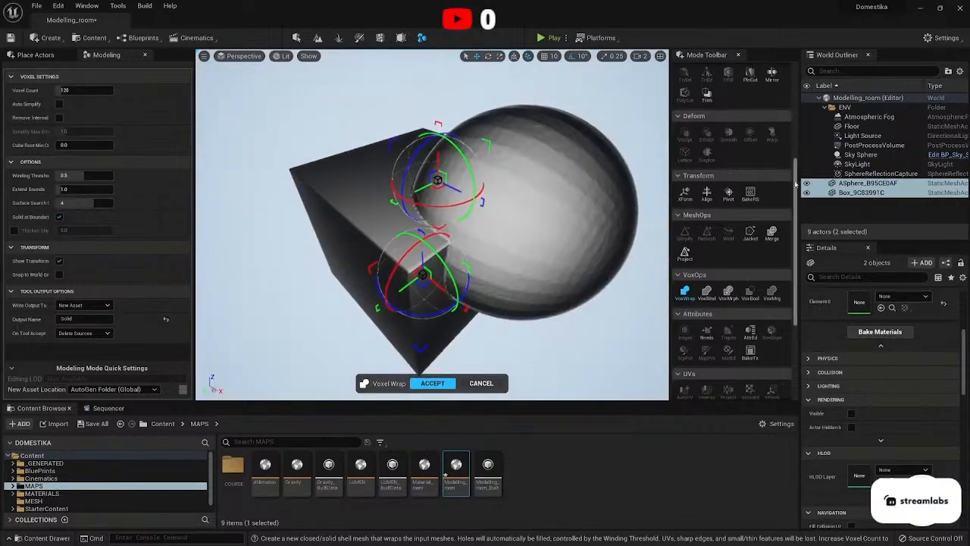
key("Escape")
Delete the sphere from the level and select the box.
scroll(698, 229, "down", 3)
left_click(550, 212)
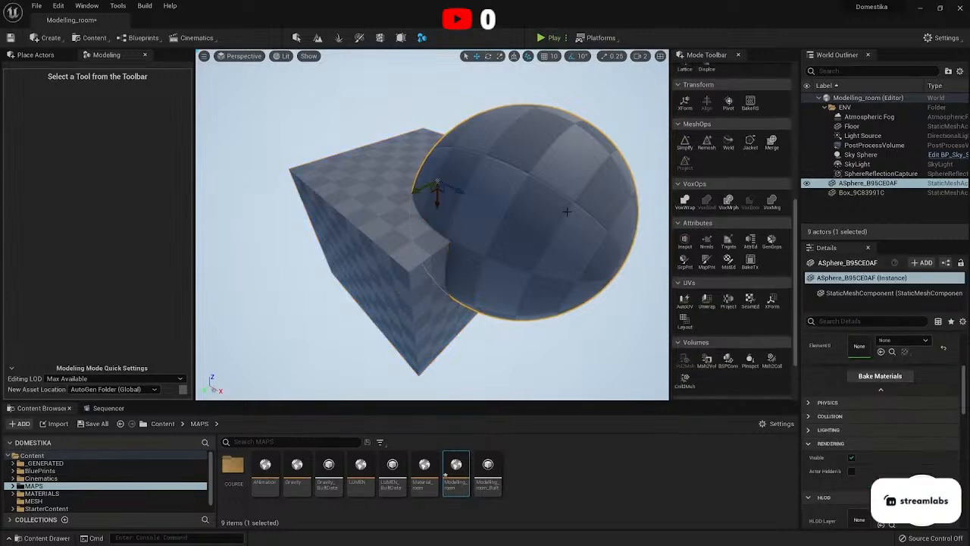
key("Delete")
right_click_drag(548, 257, 536, 238)
left_click(864, 184)
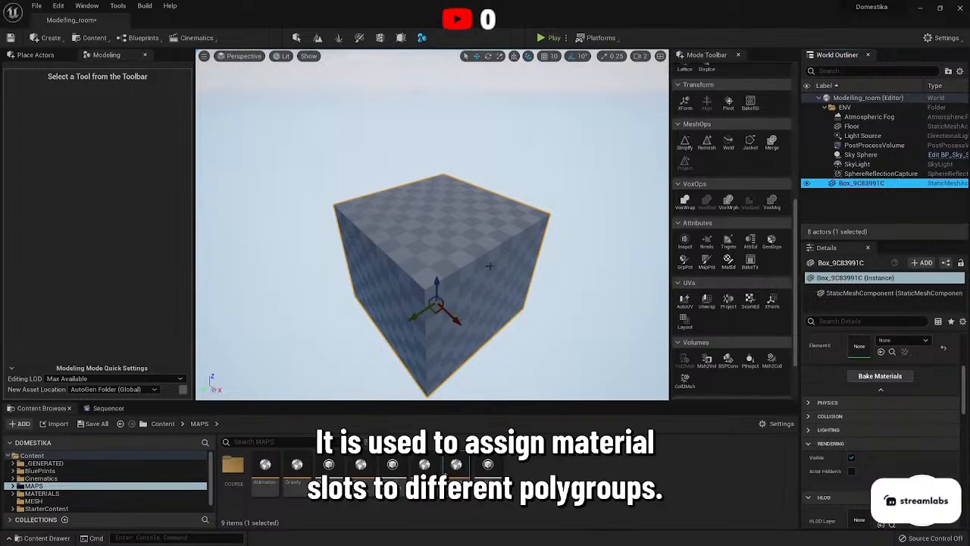
Start UV Projection on the box and examine the available projection methods.
scroll(731, 303, "down", 2)
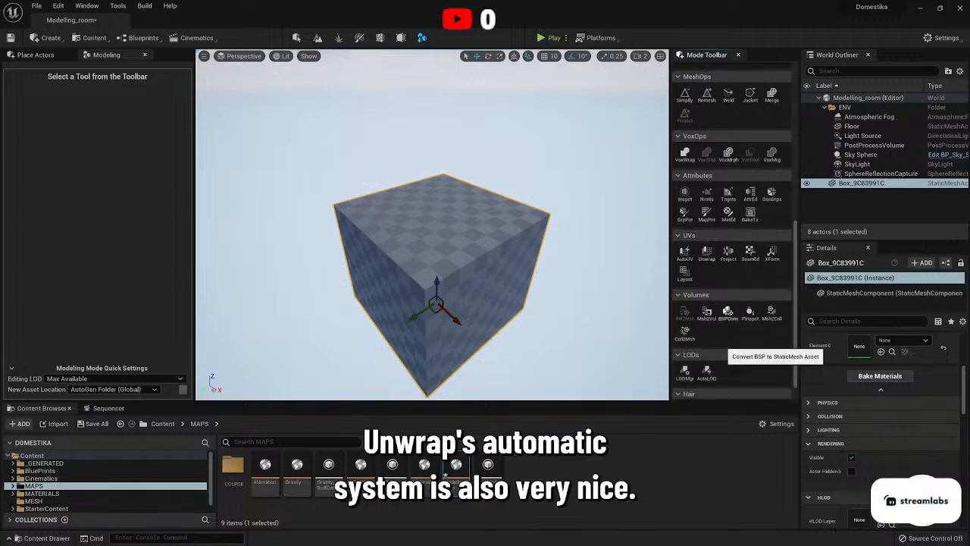
left_click_drag(795, 294, 794, 313)
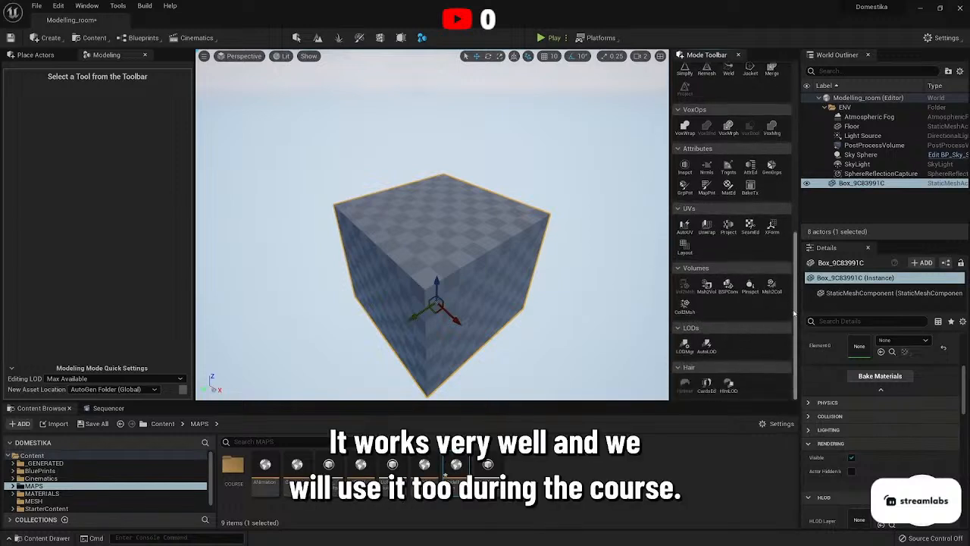
left_click(731, 233)
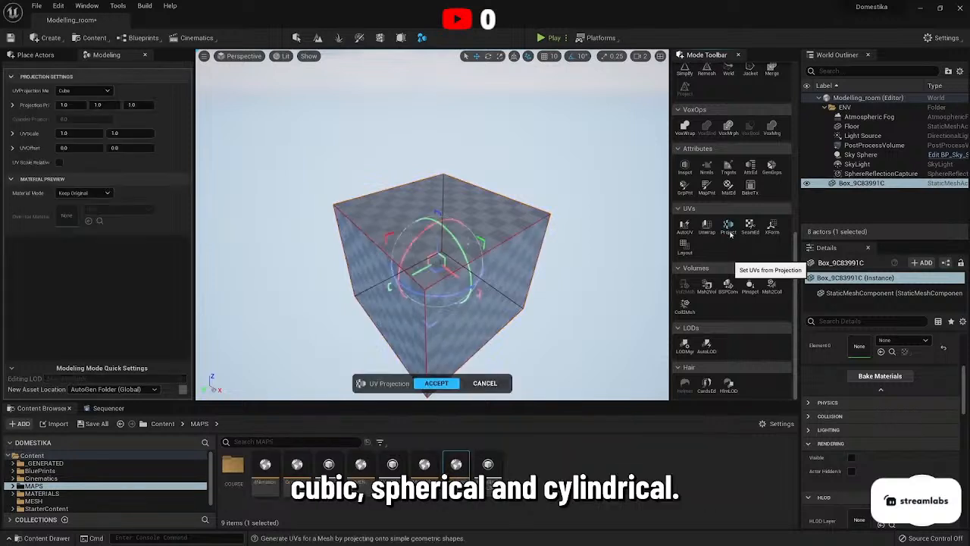
left_click(93, 91)
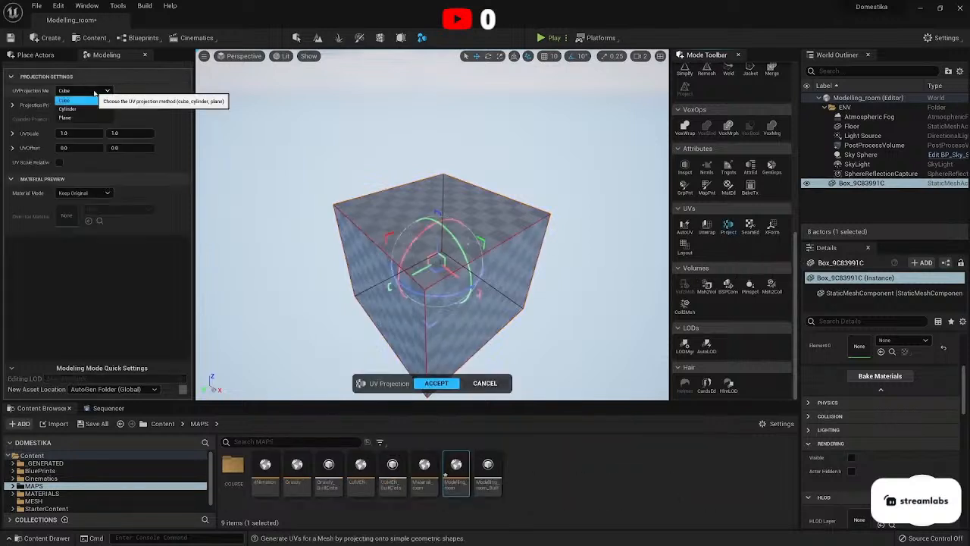
left_click(95, 93)
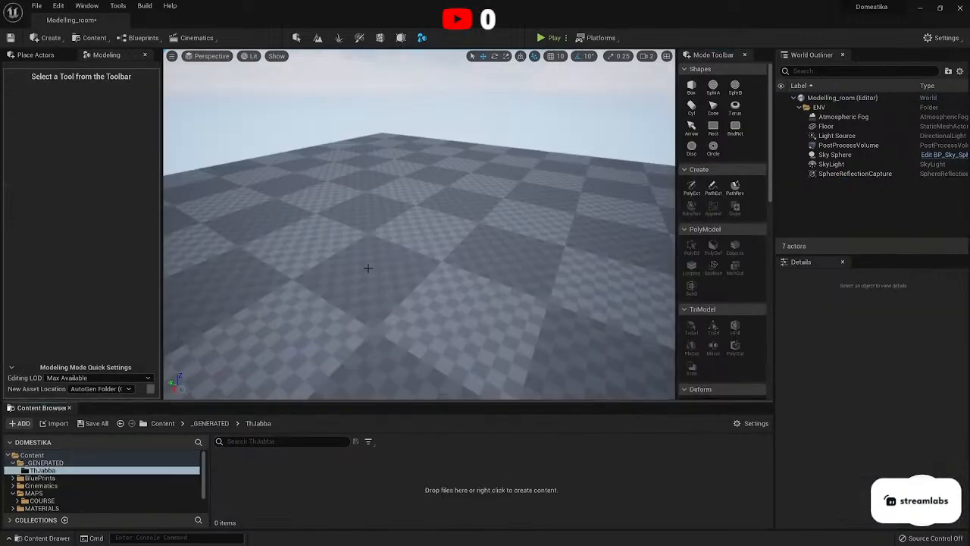
Create a box sphere of radius 50 on the checkered floor and complete the shape.
right_click_drag(385, 297, 385, 263)
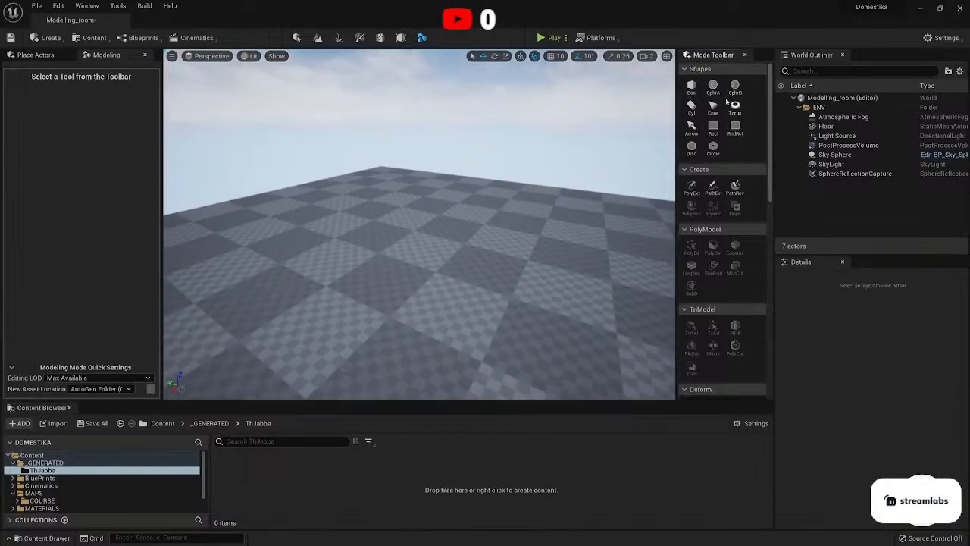
left_click(734, 86)
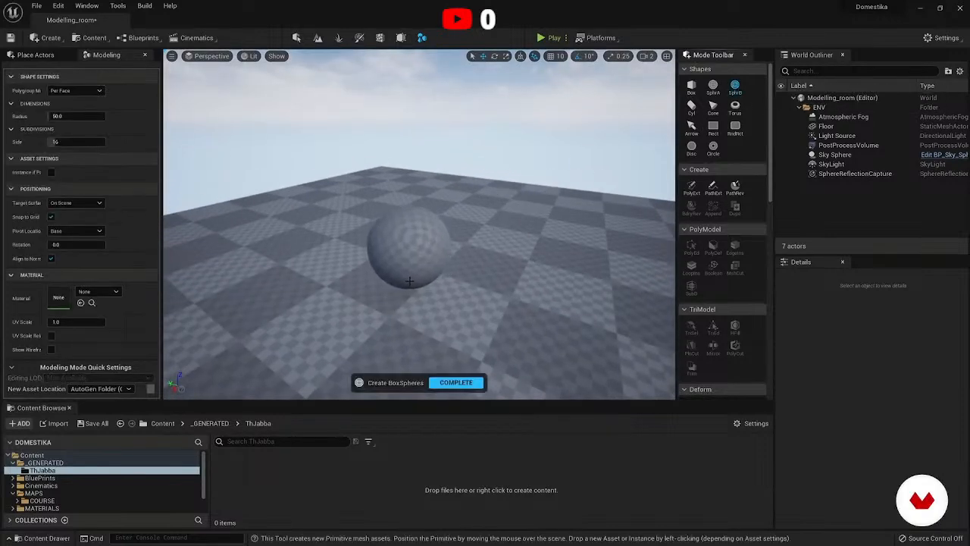
left_click(409, 278)
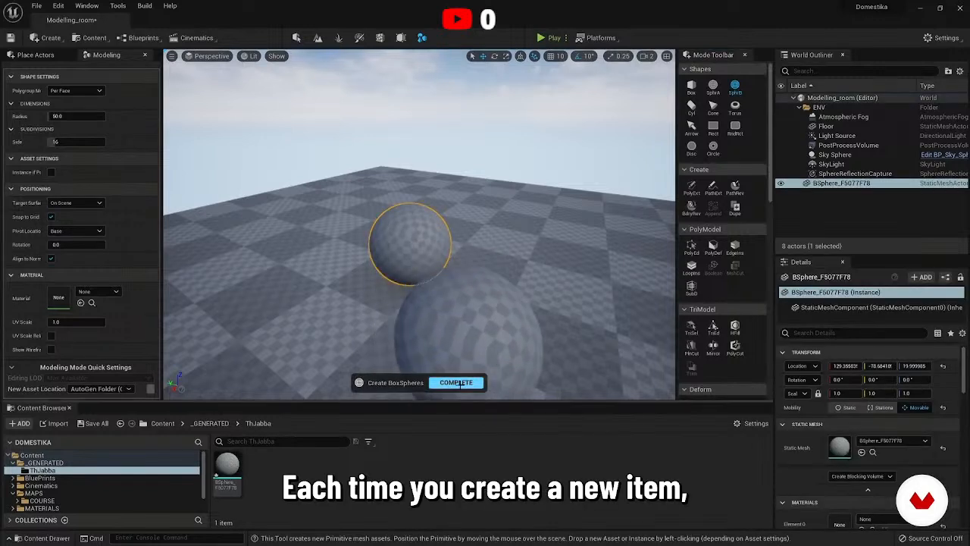
left_click(455, 382)
Browse from Content through the _GENERATED folder to its subfolder and select the new sphere's automatically saved asset.
left_click(31, 455)
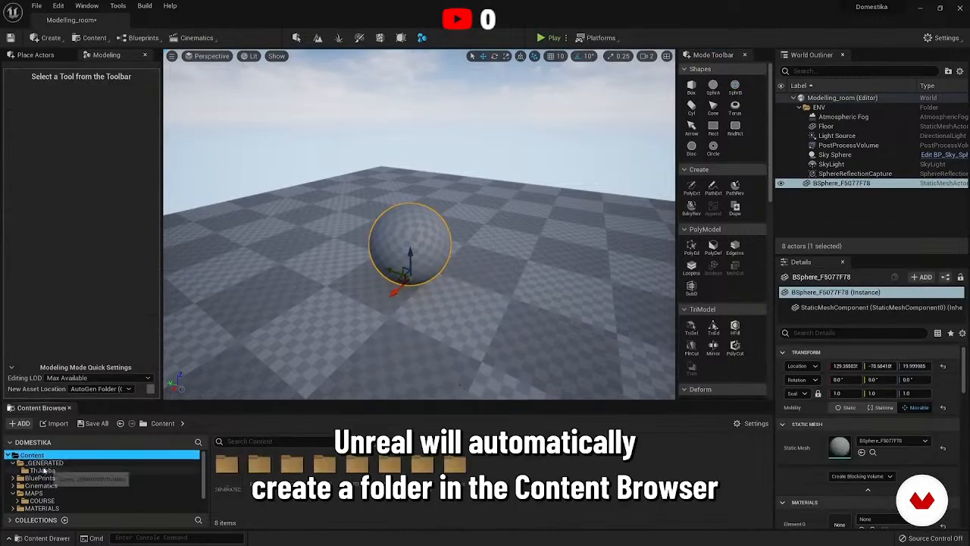
left_click(44, 462)
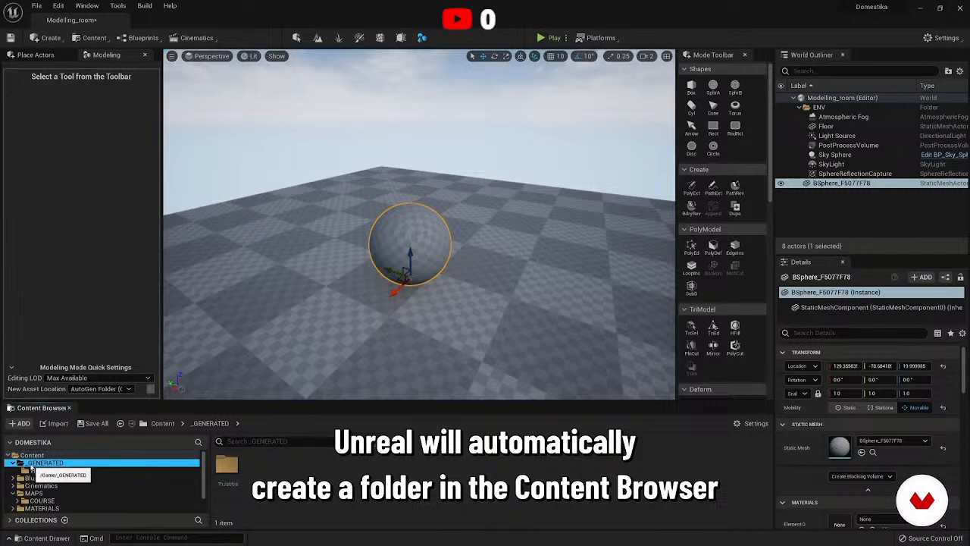
left_click(42, 470)
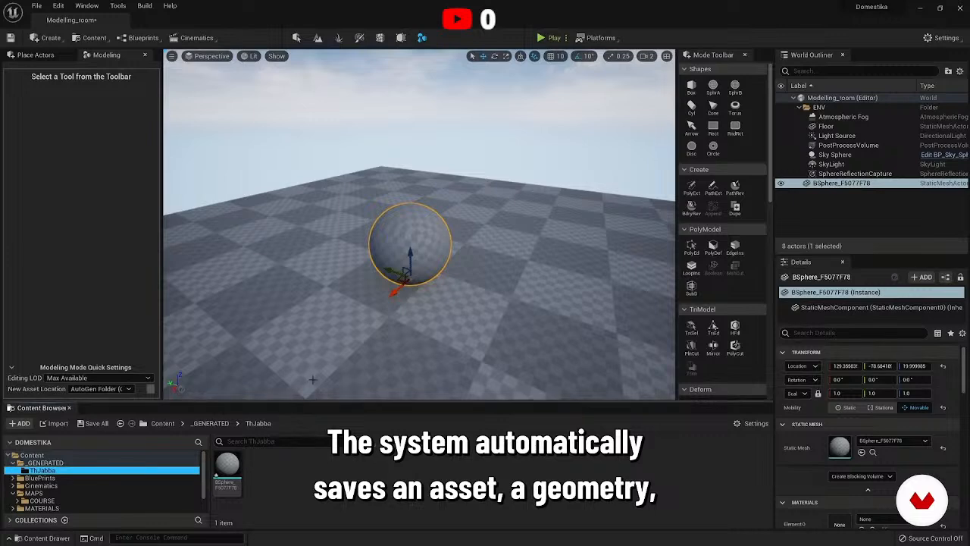
left_click(228, 462)
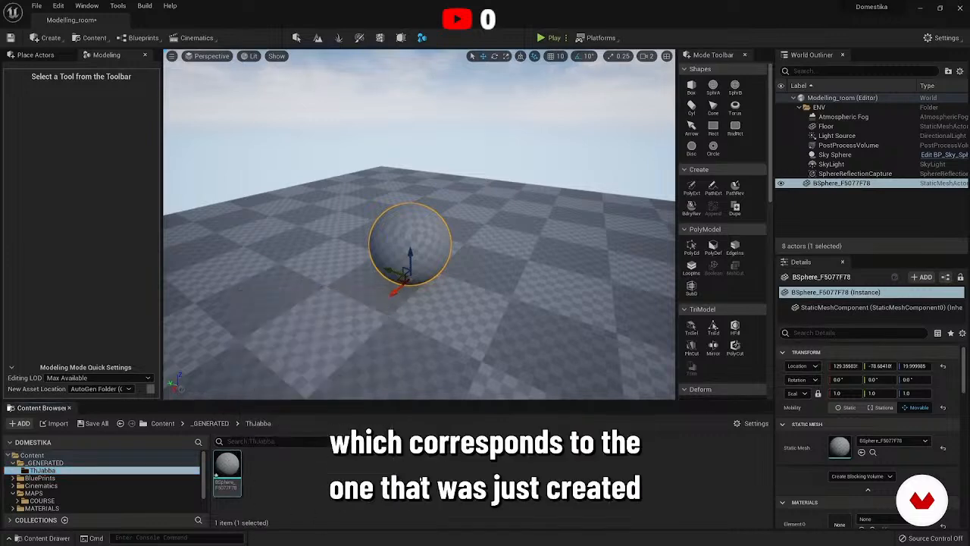
Apply a Cut Through PolyCut to the sphere with a circle of width 100 and 12 subdivisions.
scroll(744, 237, "down", 3)
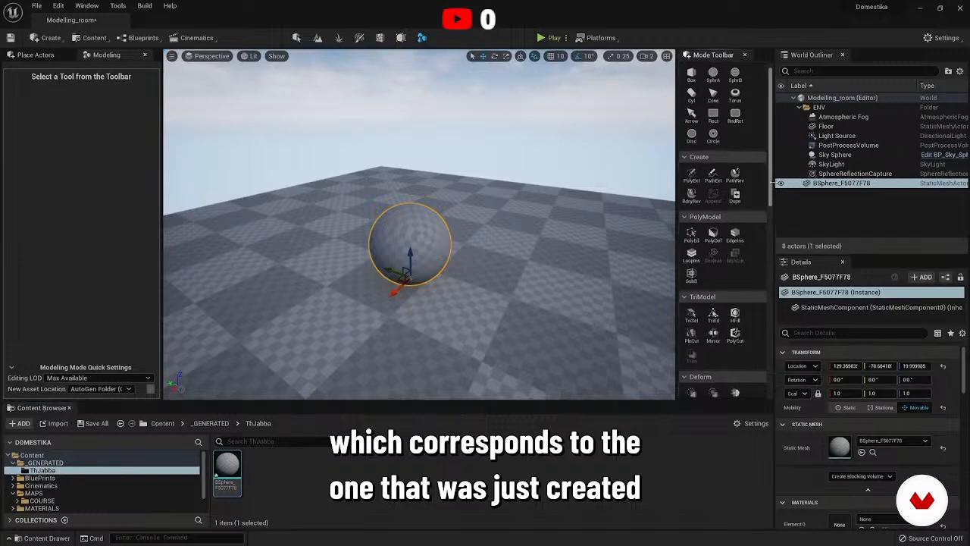
left_click(735, 230)
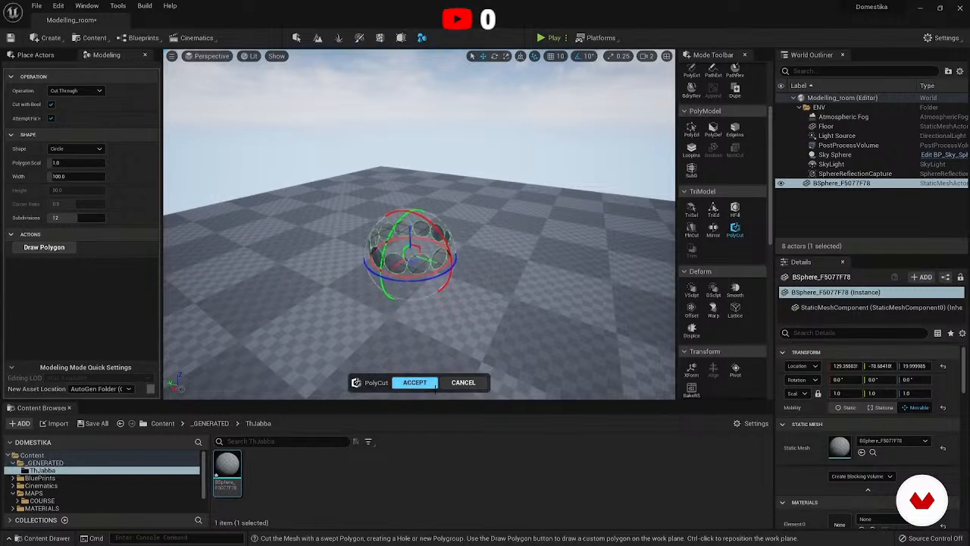
left_click(419, 383)
mouse_move(232, 471)
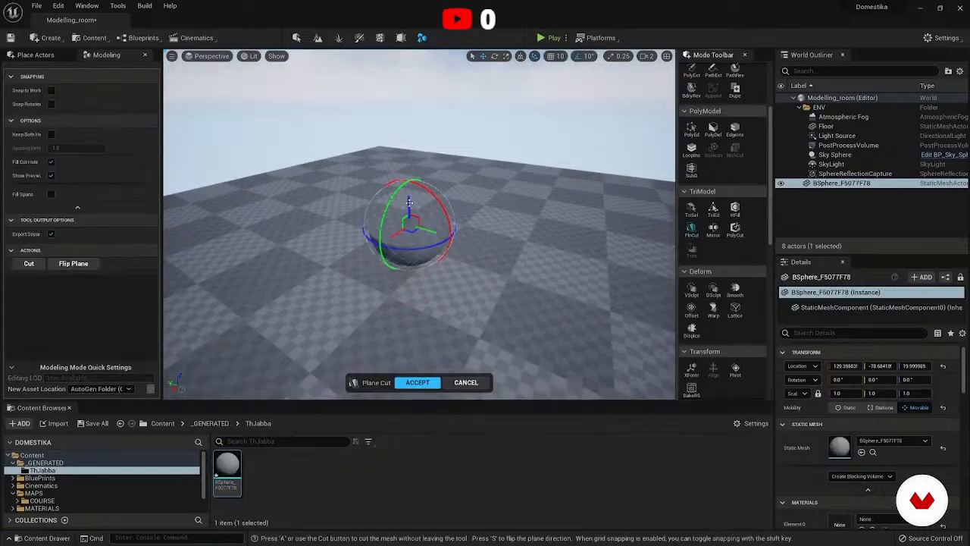
Raise the Plane Cut plane on the sphere and accept the cut to remove its upper part.
left_click_drag(410, 202, 409, 185)
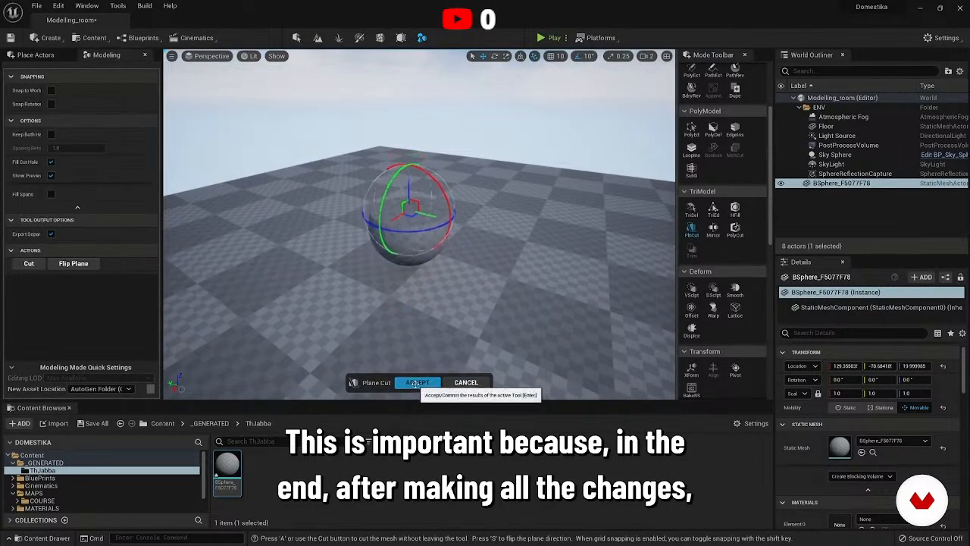
left_click(416, 383)
right_click_drag(397, 182, 371, 156)
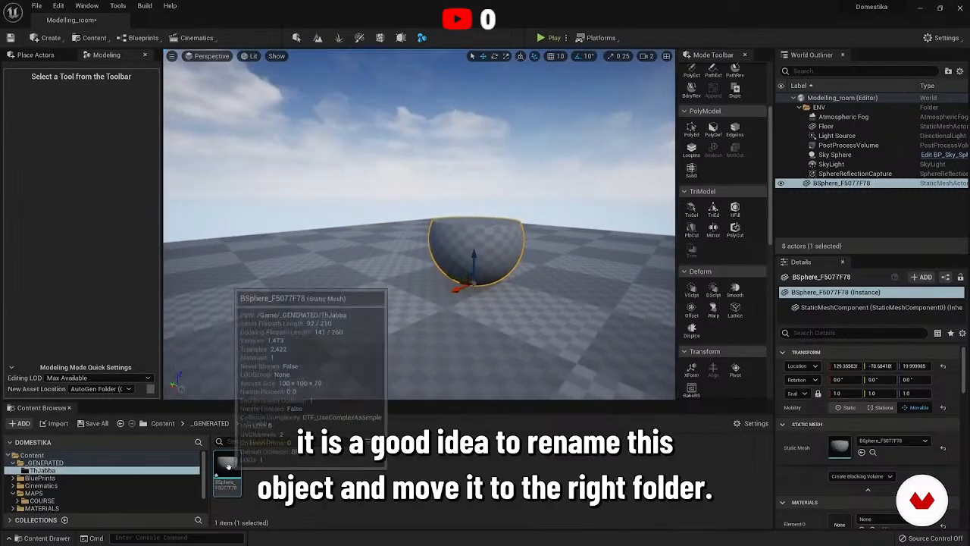
Rename the cut sphere's asset as sfera and move it into the MESH folder.
key("F2")
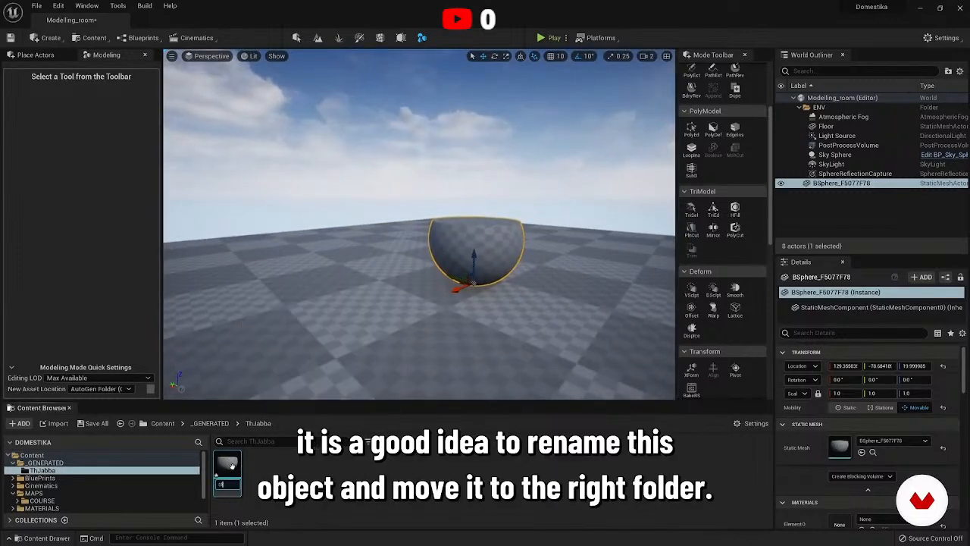
type("sfera")
key("Return")
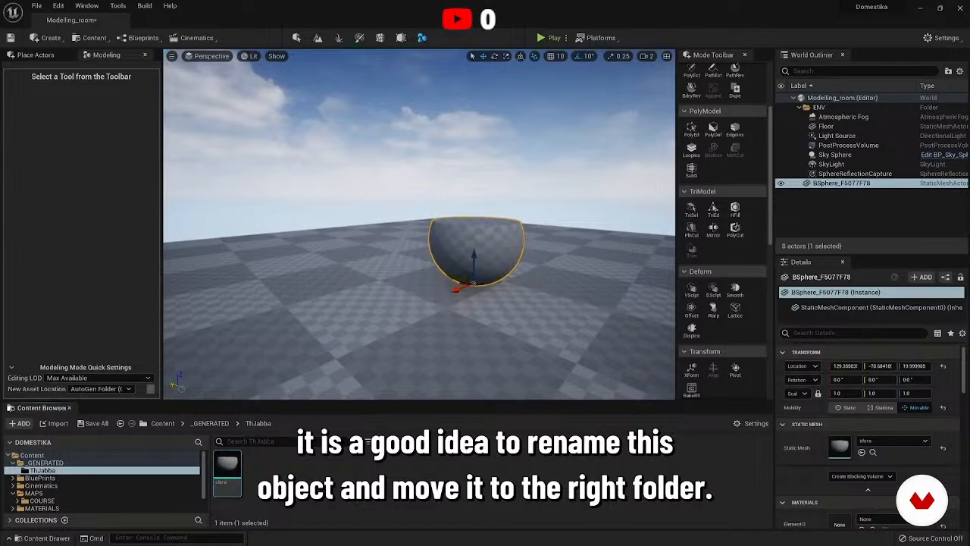
left_click_drag(227, 466, 34, 493)
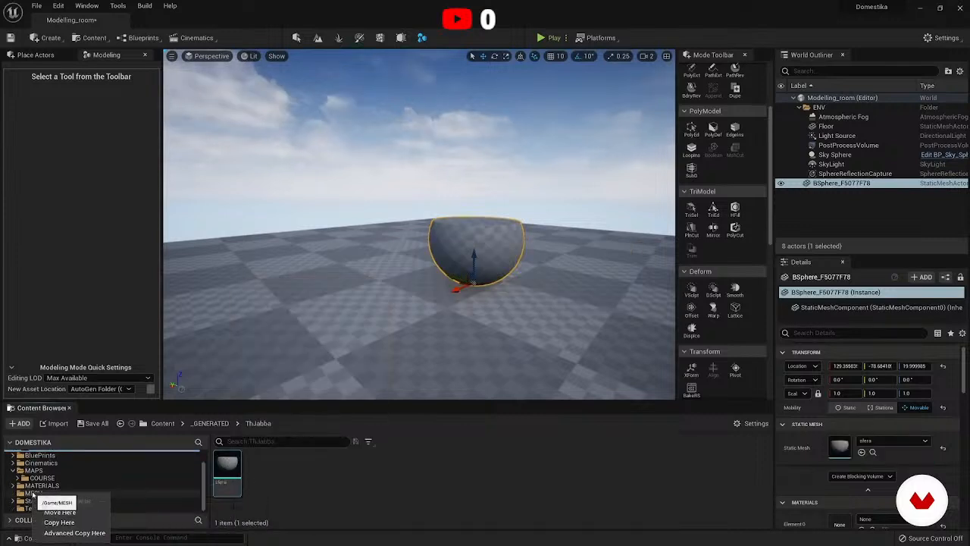
left_click(65, 512)
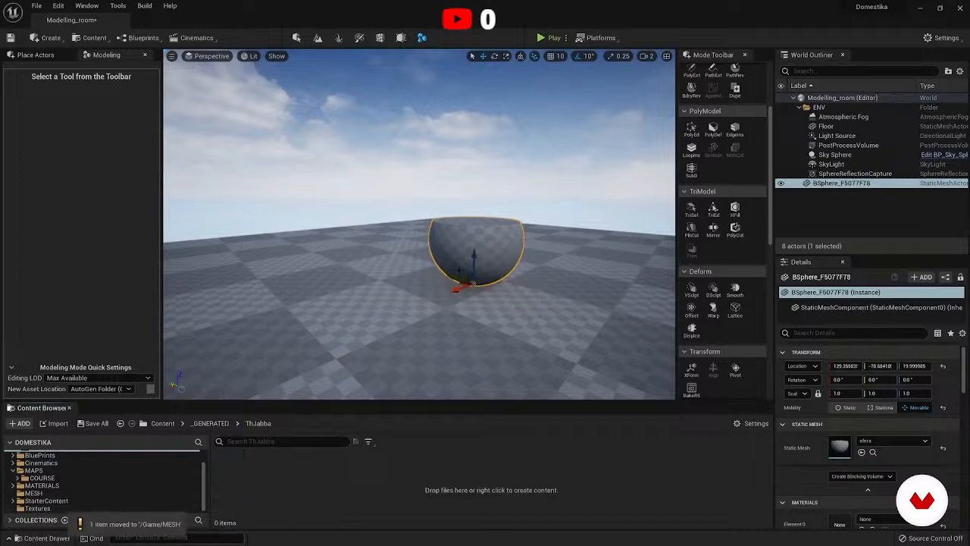
Delete the cut sphere from the level and place the sfera asset from the MESH folder on the floor.
key("Delete")
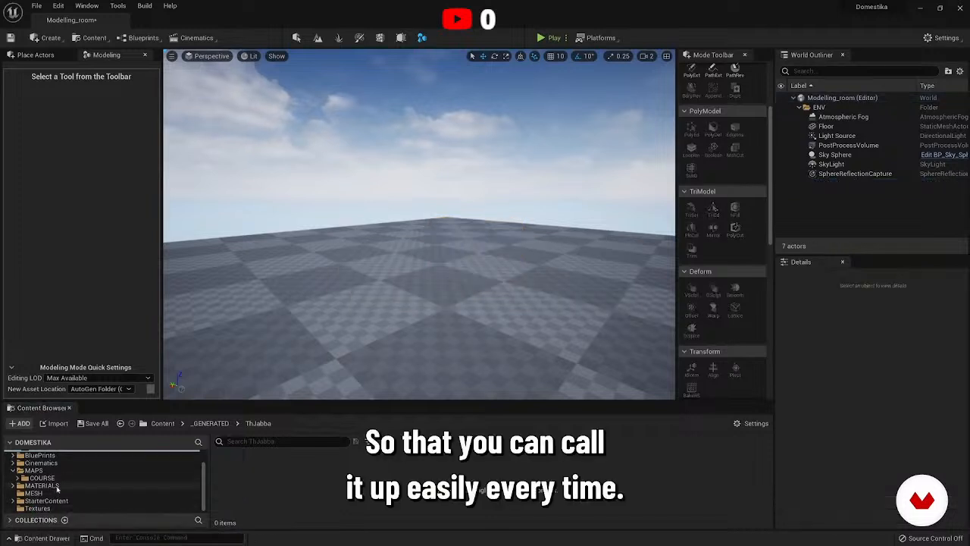
left_click(46, 493)
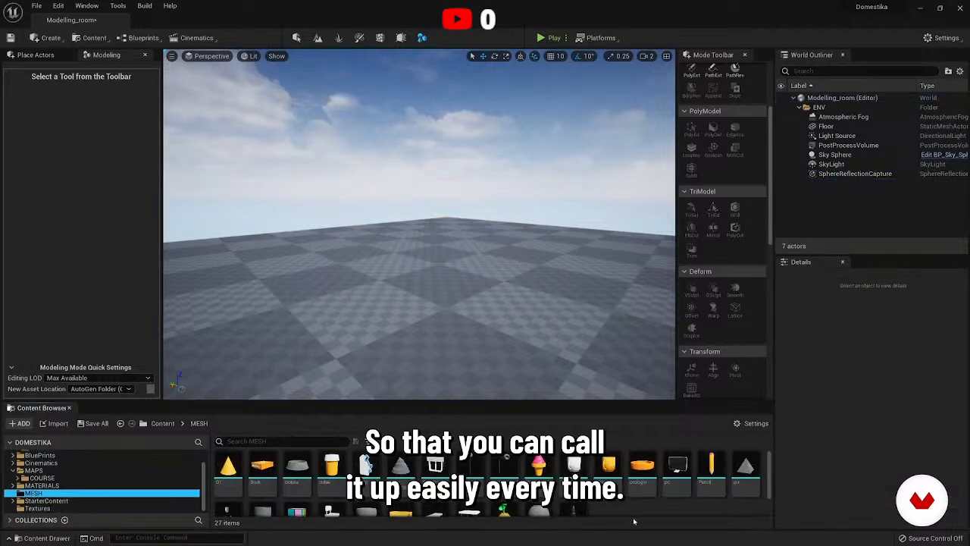
left_click_drag(365, 510, 447, 297)
right_click_drag(447, 296, 523, 329)
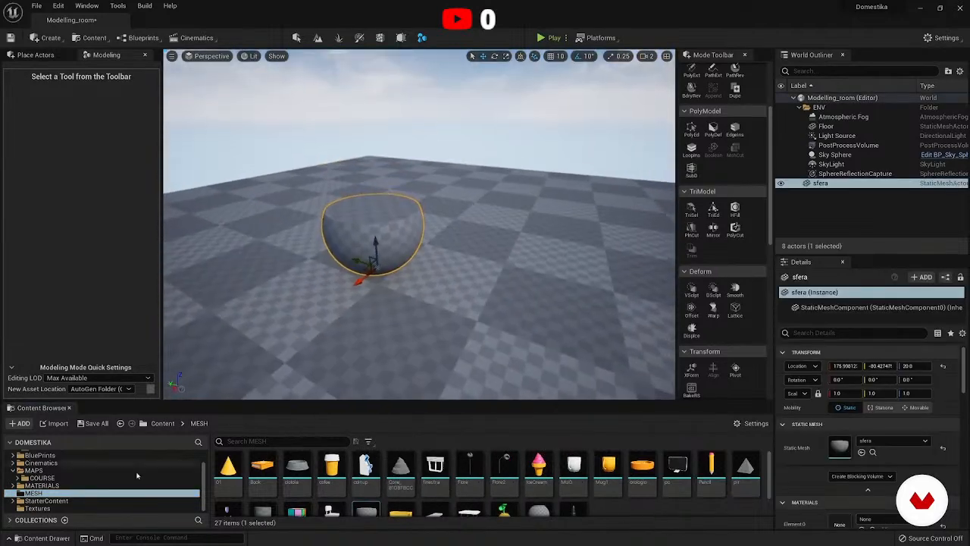
Open the subfolder inside the _GENERATED content folder to check for temporary generated meshes.
scroll(97, 467, "up", 2)
left_click(97, 470)
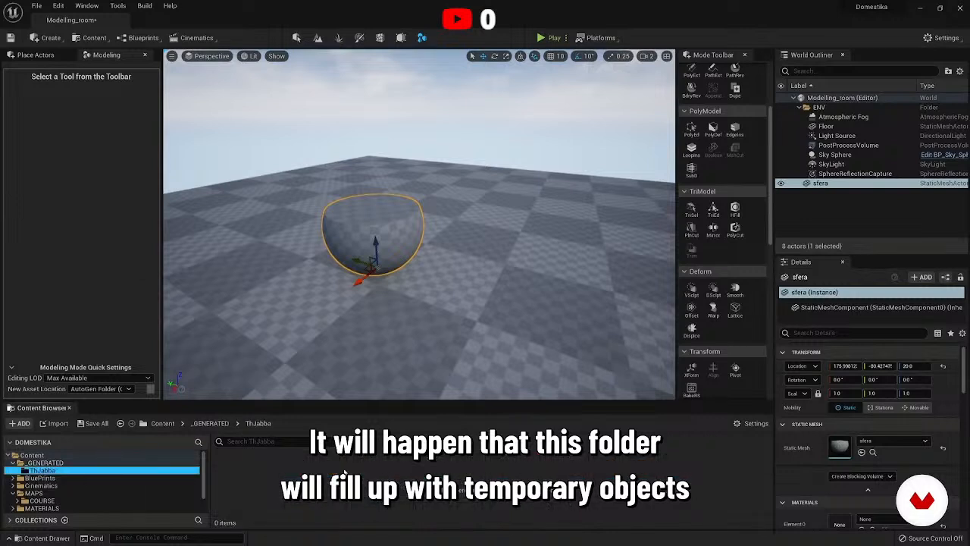
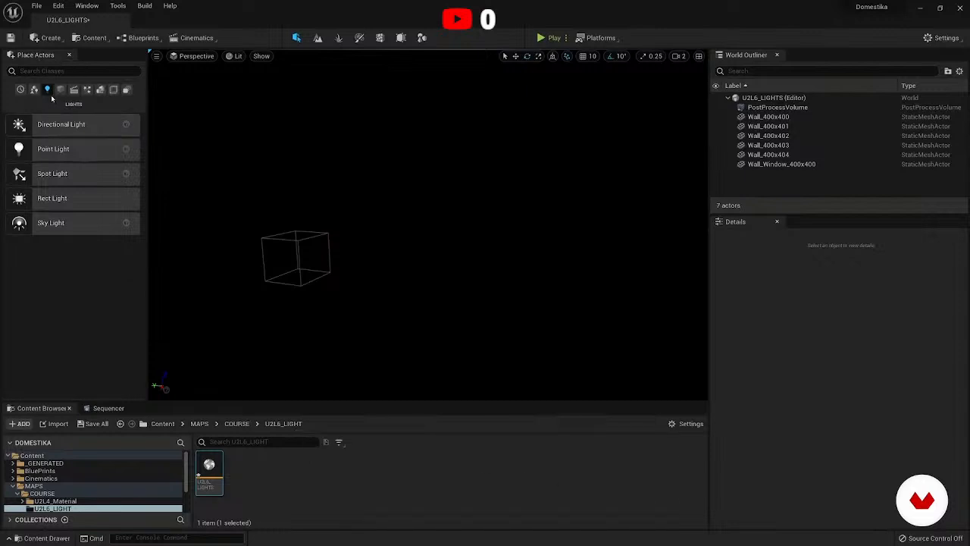
Look through the light types offered by the Create command.
left_click(48, 38)
mouse_move(73, 67)
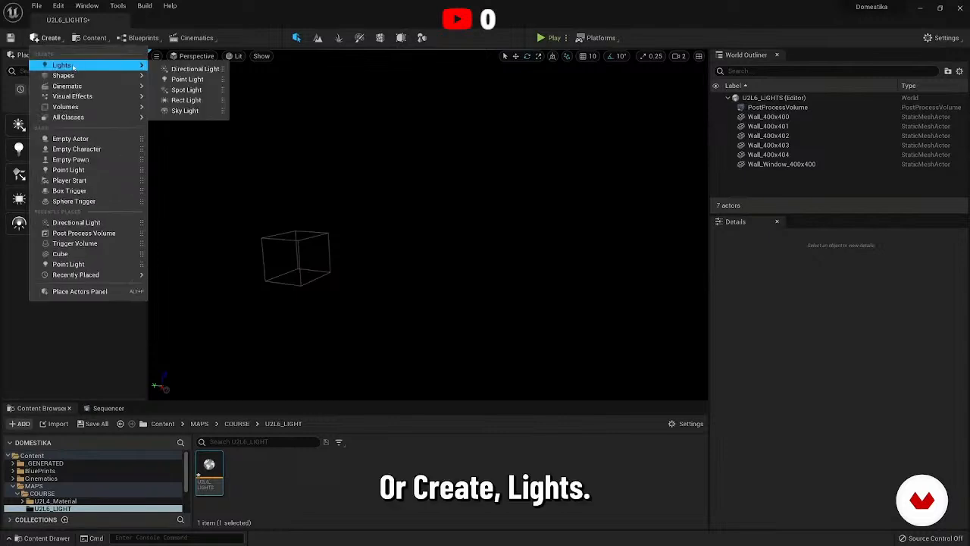
left_click(109, 352)
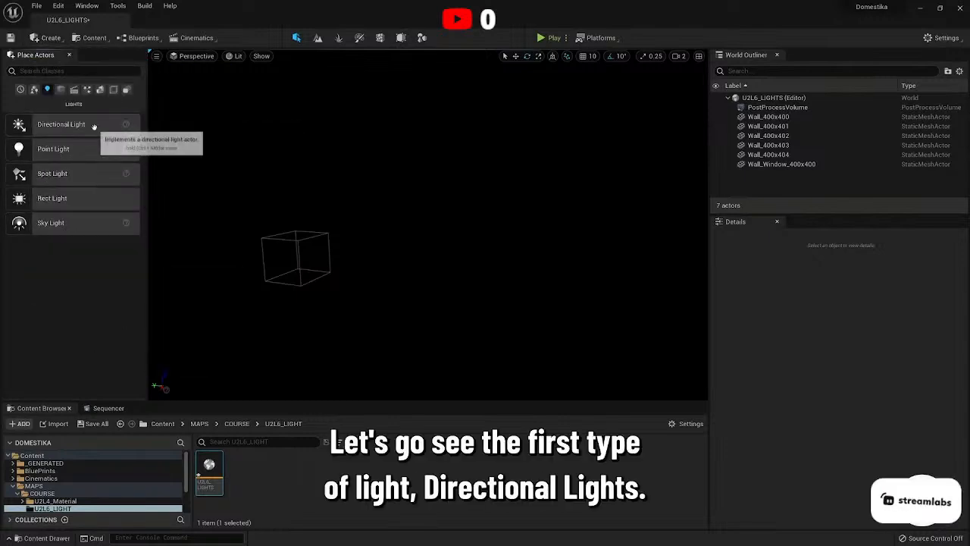
Place a Directional Light beside the room in the U2L6_LIGHTS level and rotate it to shine on the walls.
left_click_drag(20, 123, 564, 220)
right_click_drag(529, 179, 529, 179)
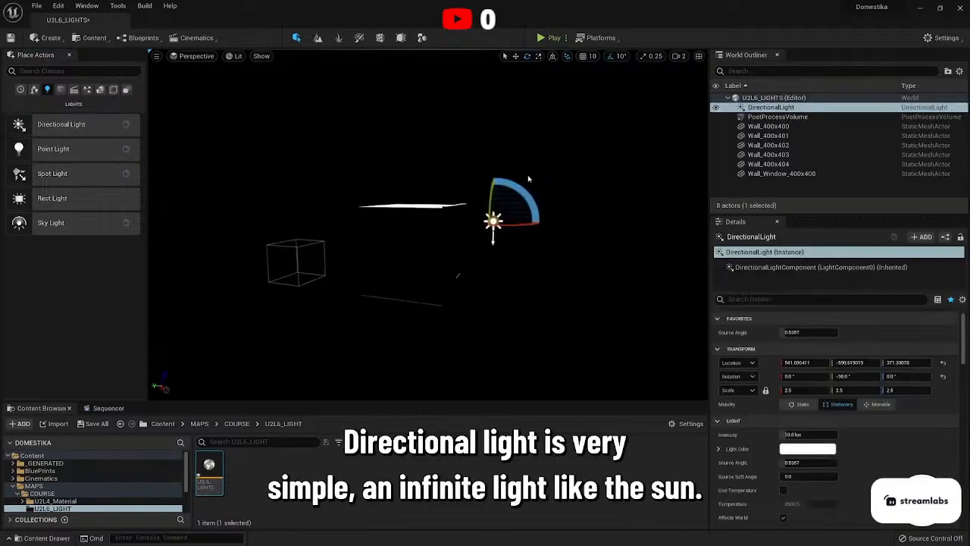
mouse_move(490, 190)
left_mouse_down()
mouse_move(492, 277)
mouse_move(485, 250)
mouse_move(460, 247)
mouse_move(525, 191)
left_mouse_up()
Reposition the directional light beside the room and rotate it to change which walls it illuminates.
left_click(516, 56)
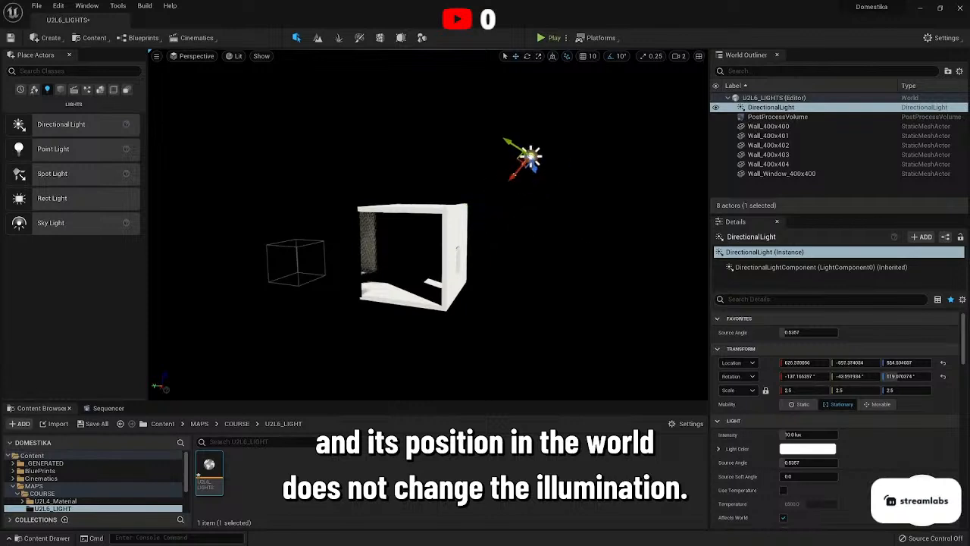
left_click_drag(531, 157, 475, 151)
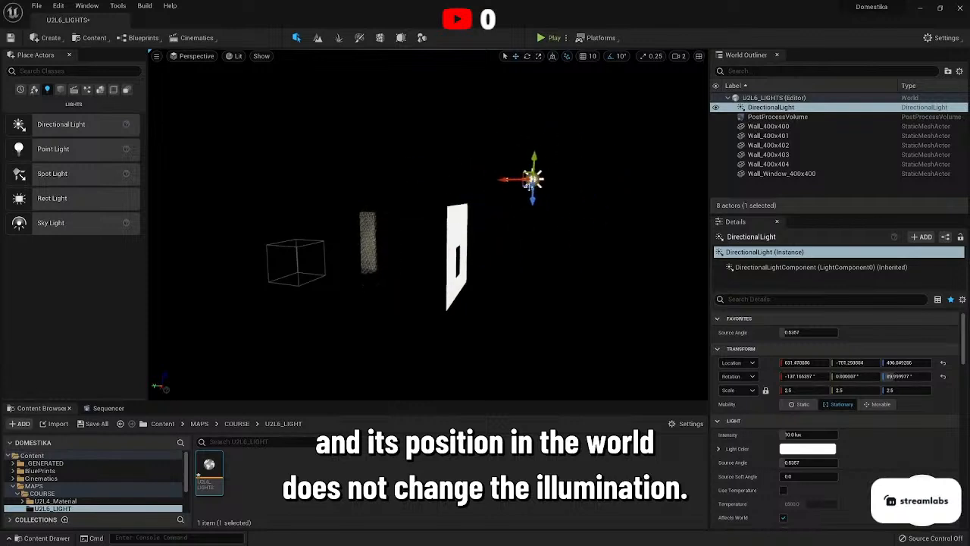
left_click_drag(512, 207, 504, 202)
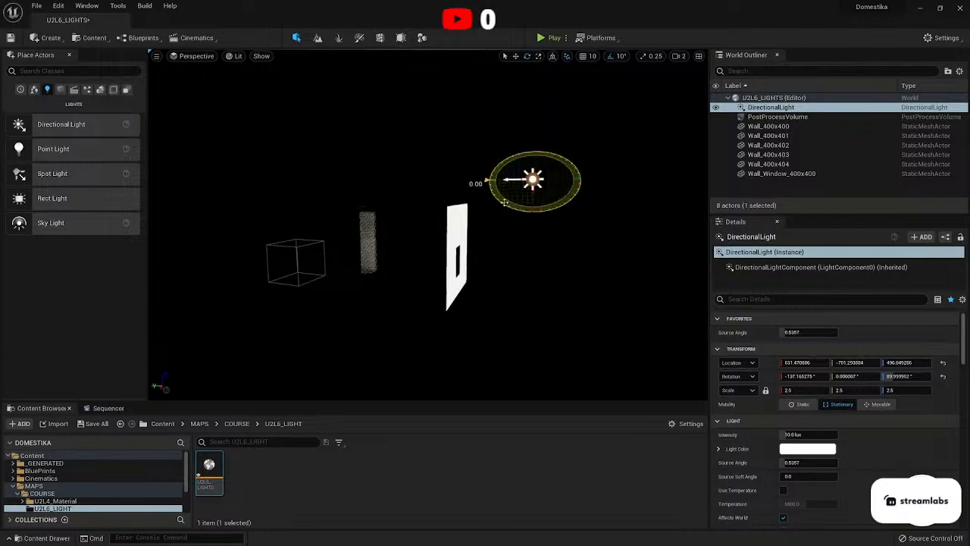
left_click_drag(517, 146, 488, 176)
right_click_drag(488, 176, 512, 188)
Move the directional light to location 418, -732, 506.
left_click(516, 56)
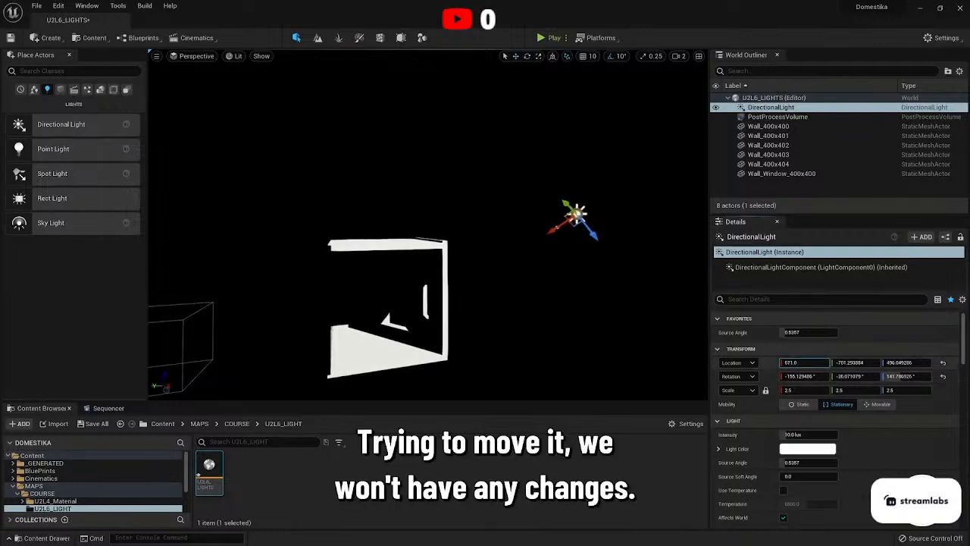
left_click_drag(864, 363, 886, 363)
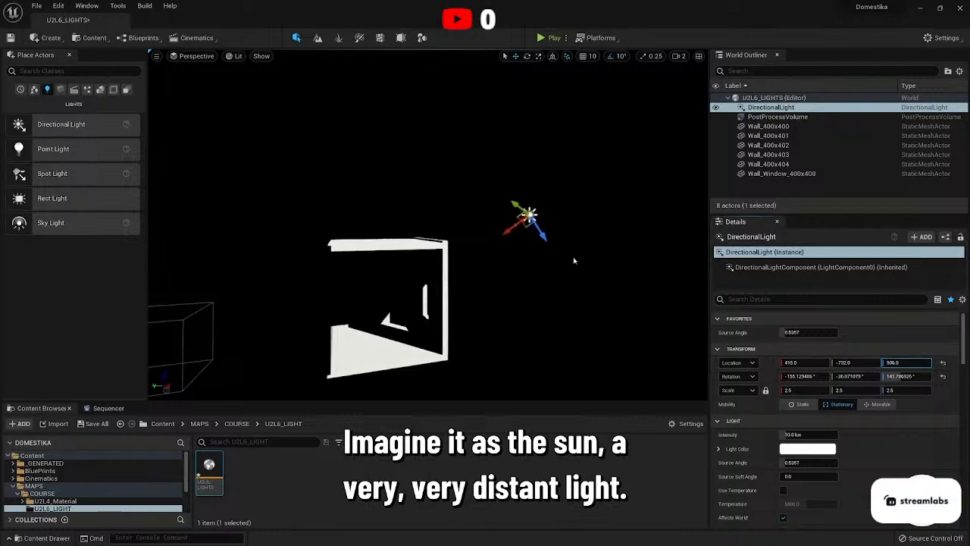
right_click_drag(573, 261, 550, 262)
key("d")
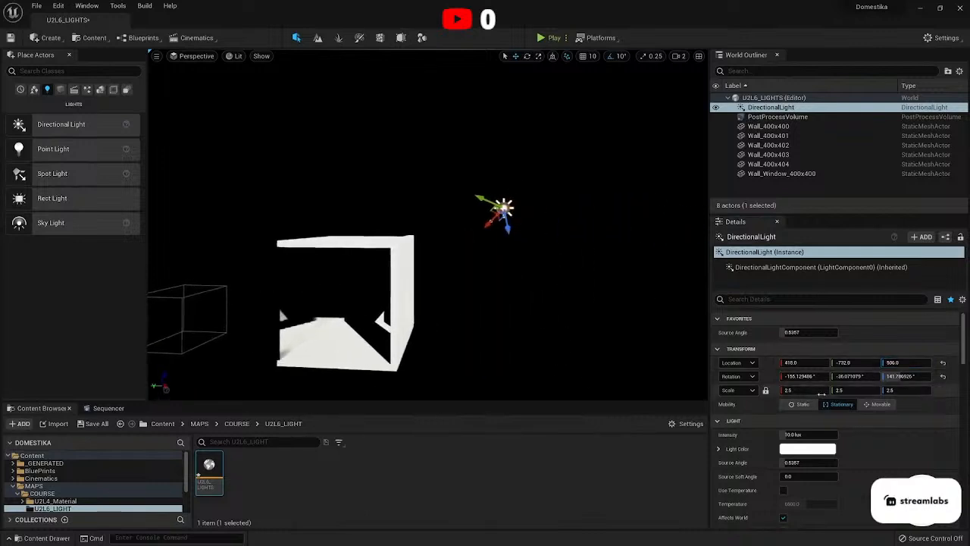
Rotate the directional light to about 22.3°, -40.4° and 153.3°.
left_click_drag(808, 376, 849, 376)
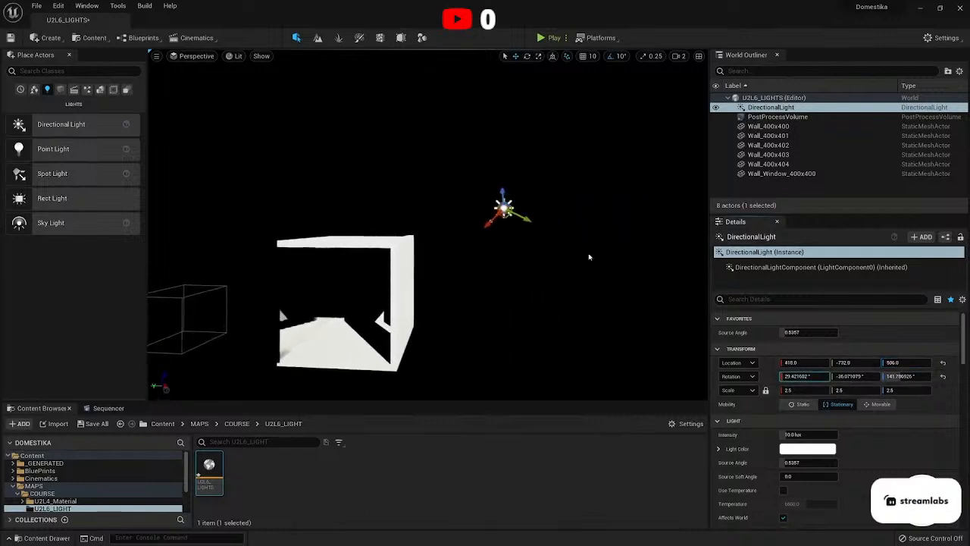
left_click(528, 57)
left_click_drag(531, 217, 486, 239)
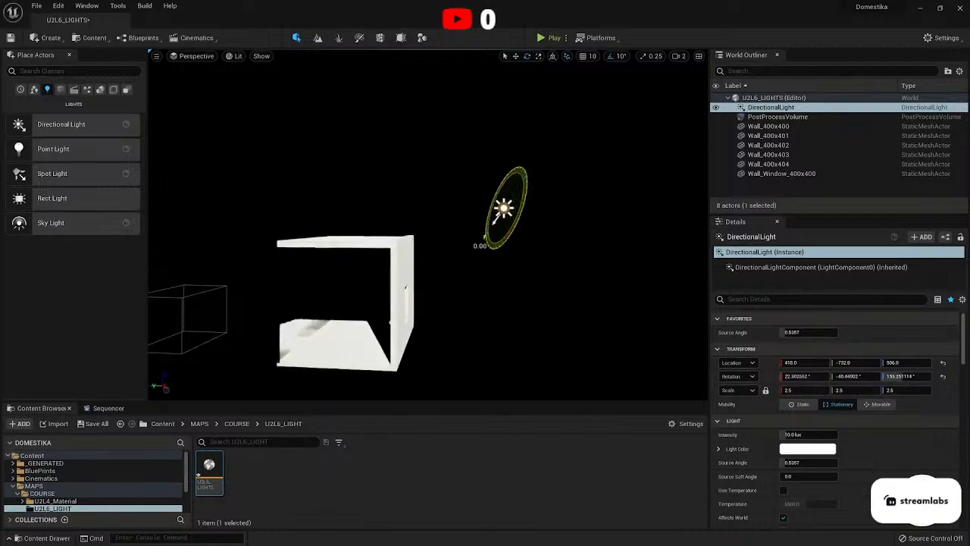
Turn off Affects World for the directional light.
left_click(770, 107)
scroll(767, 466, "down", 2)
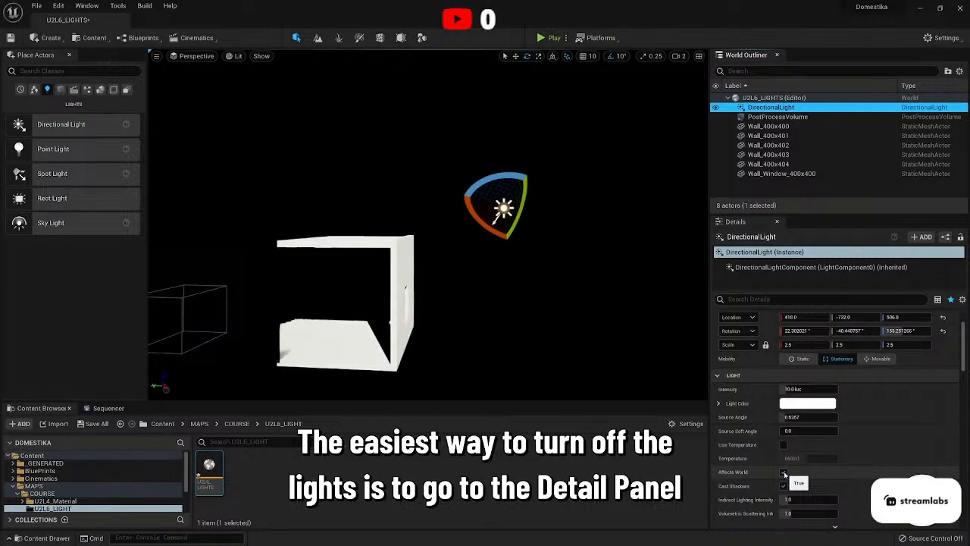
left_click(784, 472)
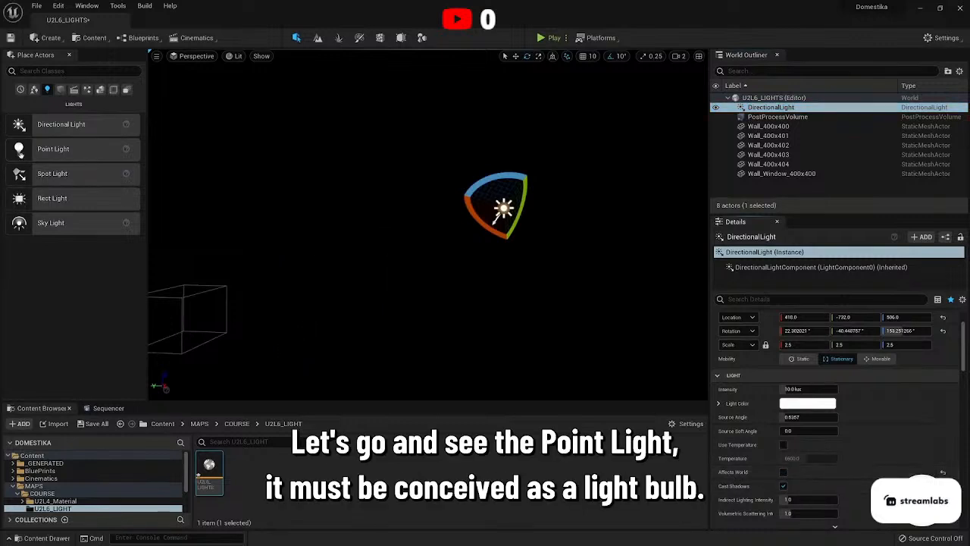
Place a Point Light inside the room and move it to about 327, -199, 236.
left_click_drag(53, 148, 355, 325)
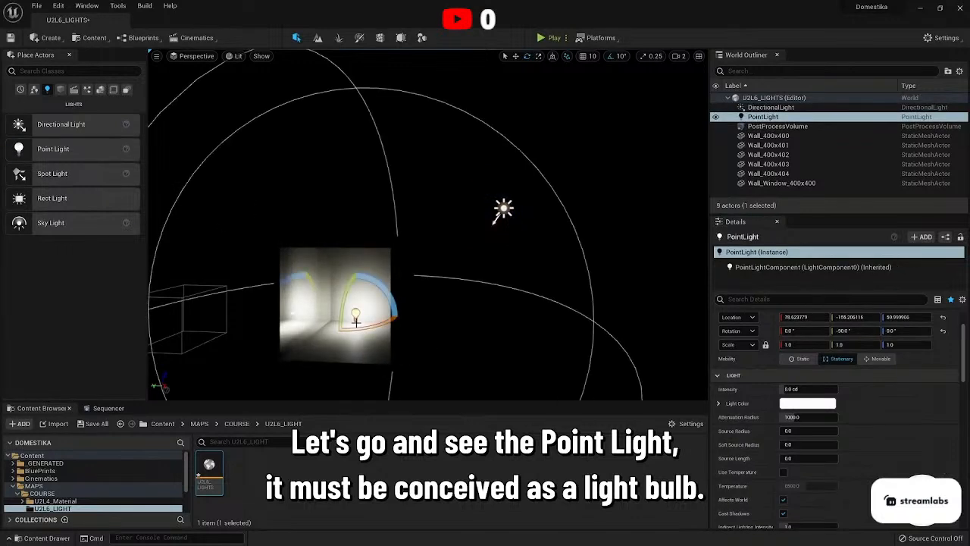
mouse_move(379, 322)
right_mouse_down()
mouse_move(348, 322)
mouse_move(390, 322)
right_mouse_up()
left_click(516, 57)
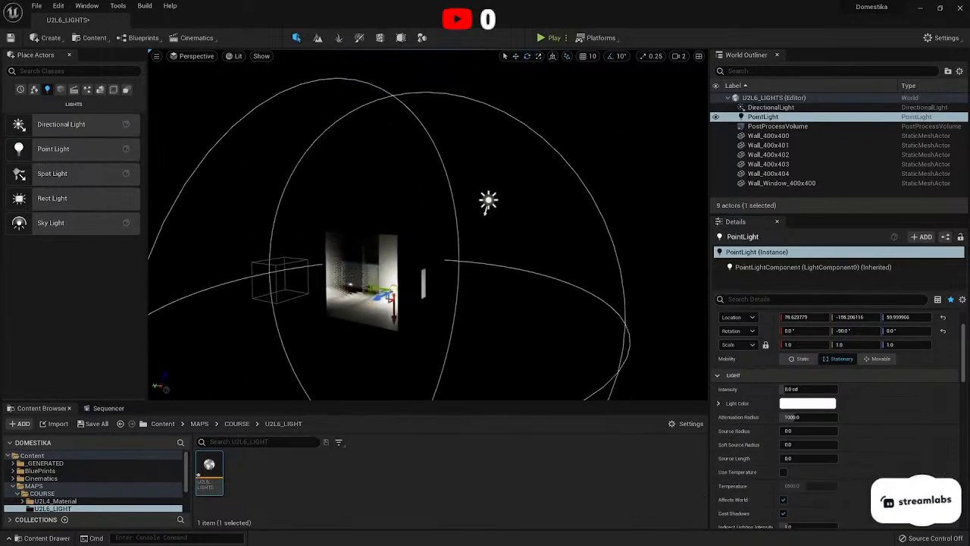
left_click_drag(388, 297, 388, 277)
right_click_drag(390, 277, 357, 262)
left_click_drag(357, 262, 392, 275)
mouse_move(393, 274)
right_mouse_down()
mouse_move(373, 274)
mouse_move(395, 277)
right_mouse_up()
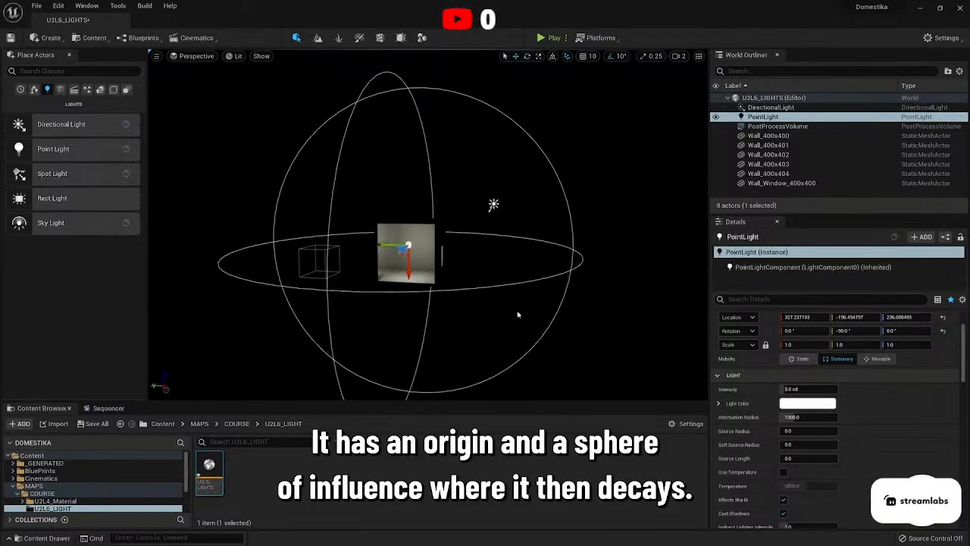
left_click_drag(390, 245, 390, 245)
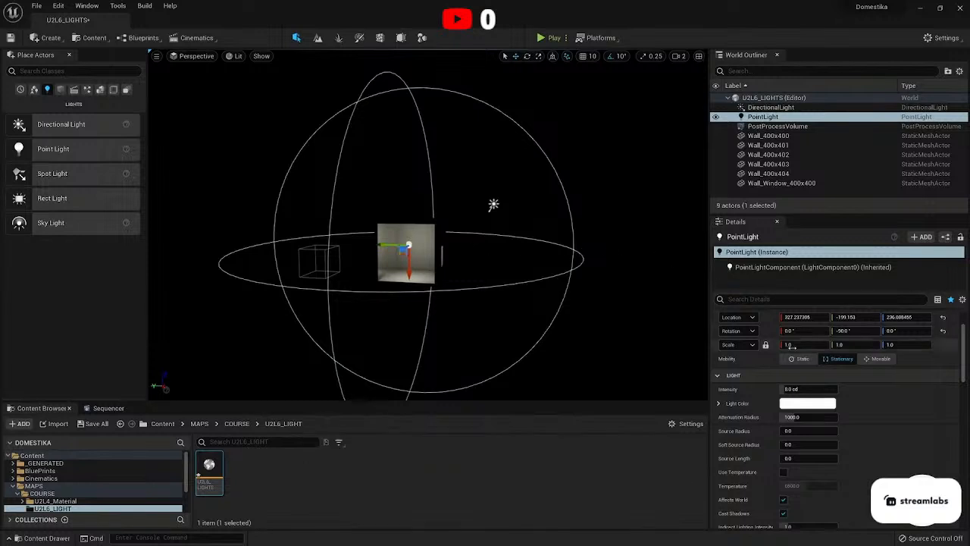
Set the point light's mobility to Movable and turn off its Affects World option.
scroll(889, 449, "down", 1)
left_click(784, 469)
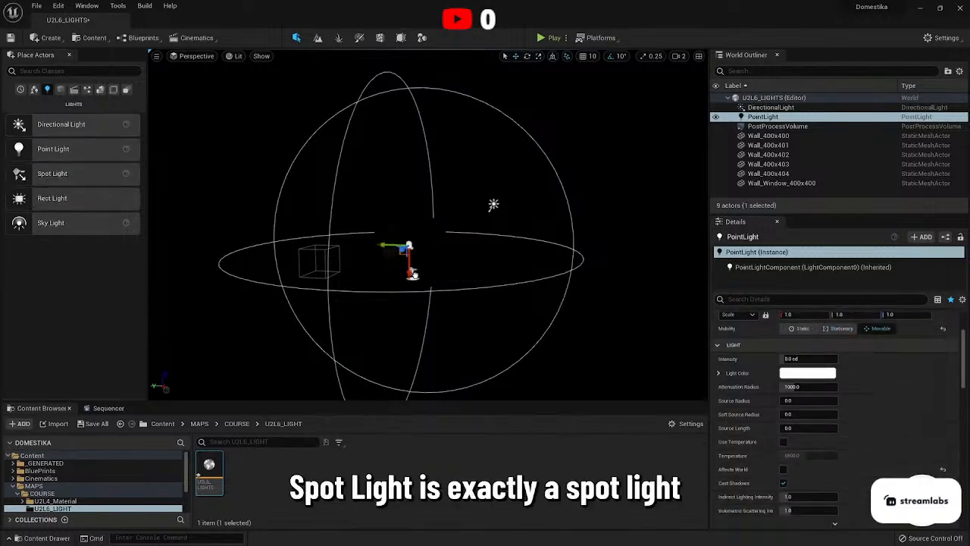
Place a Spot Light near the room's ceiling, aimed at the floor, and turn off its Affects World option.
left_click_drag(412, 270, 412, 266)
key("w")
right_click_drag(359, 252, 359, 252)
left_click_drag(355, 313, 353, 232)
key("s")
right_click_drag(353, 232, 354, 227)
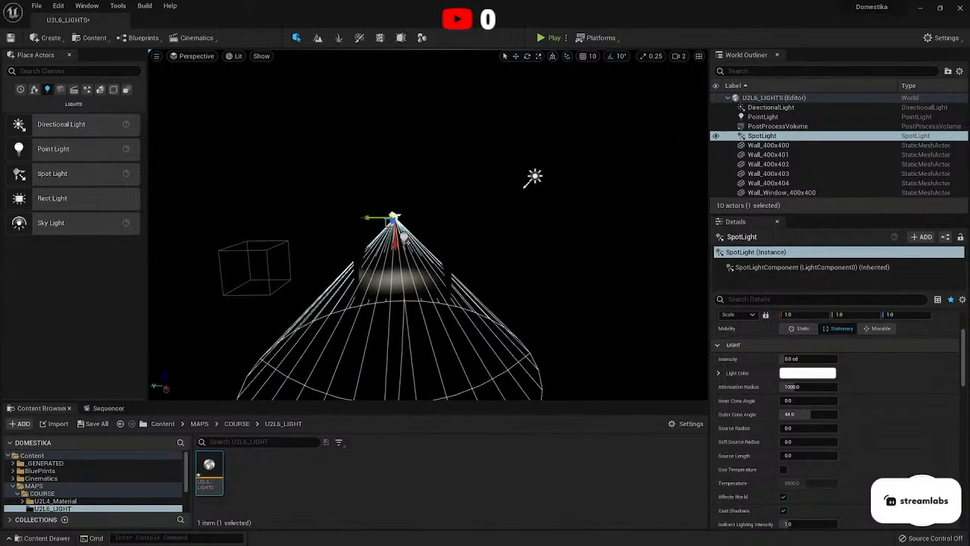
left_click(783, 497)
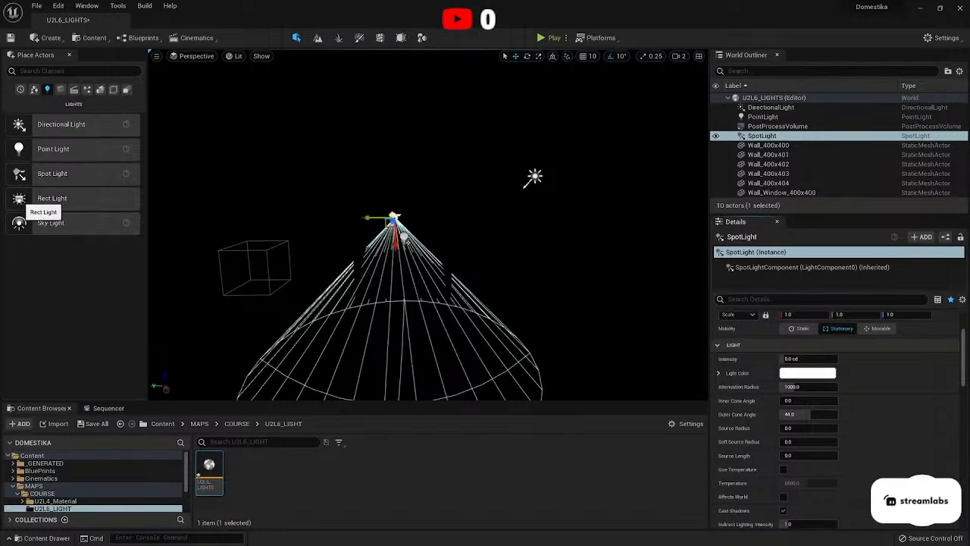
Place a Rect Light inside the room and move it outside, past the wireframe box.
left_click_drag(20, 200, 397, 292)
left_click(484, 144)
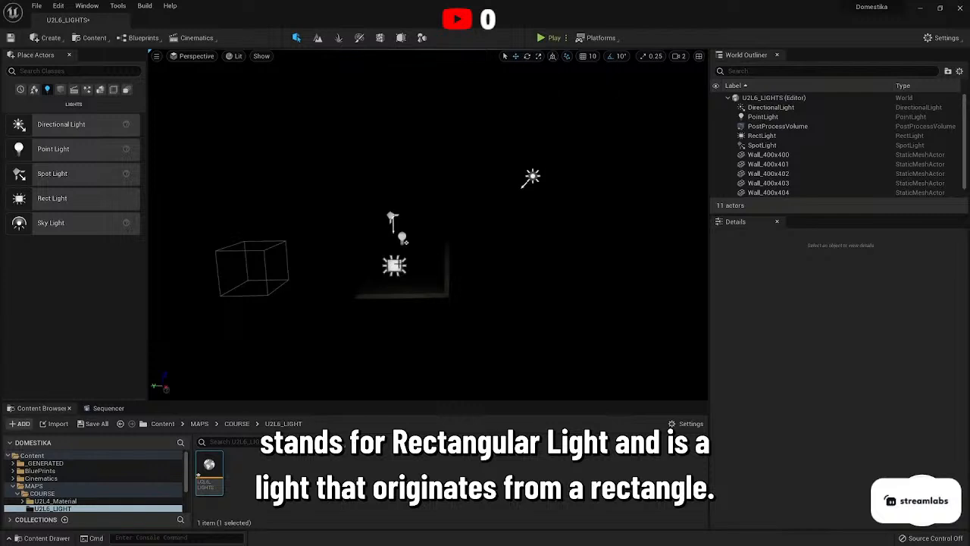
left_click(398, 264)
right_click_drag(399, 265, 379, 284)
left_click_drag(398, 234, 156, 236)
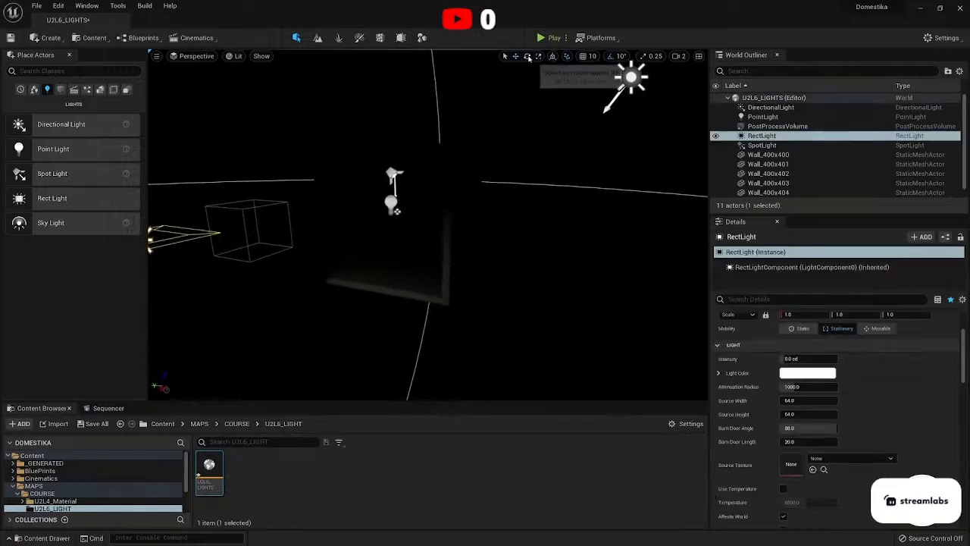
Rotate the rect light to face the room and move it back inside.
left_click(528, 58)
right_click_drag(447, 144, 371, 144)
left_click_drag(316, 184, 306, 250)
left_click(516, 57)
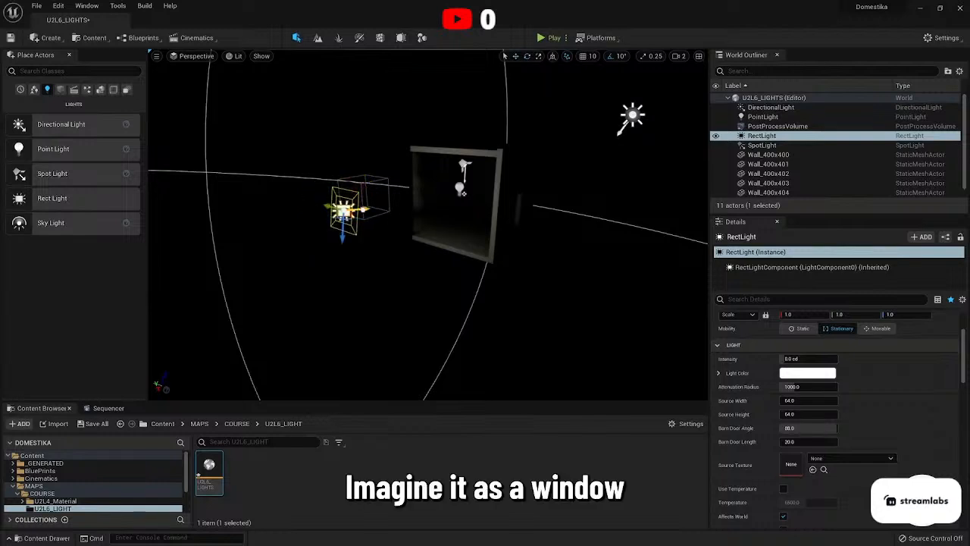
left_click_drag(363, 209, 500, 232)
Turn the rect light around inside the room and lower it toward the floor.
scroll(467, 198, "up", 6)
left_click(528, 57)
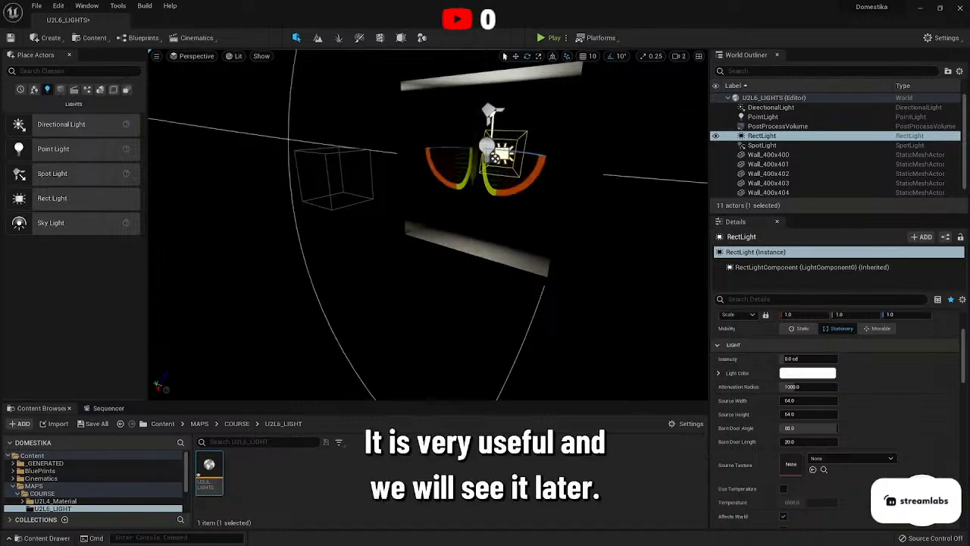
left_click(512, 149)
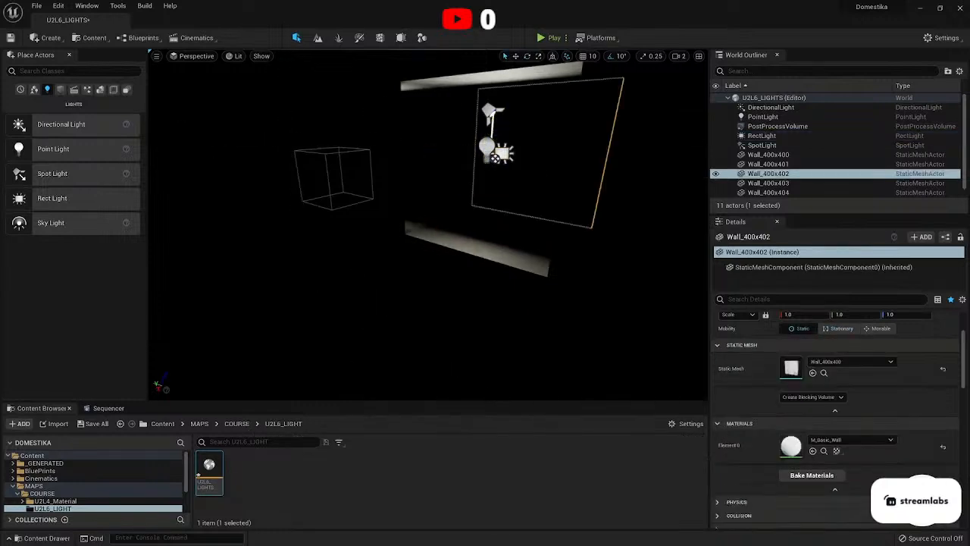
left_click(502, 149)
left_click(515, 56)
left_click_drag(505, 131, 505, 182)
Reset the rect light's rotation to zero and raise it to about 70.6, -209.3, 200.3.
scroll(924, 409, "up", 3)
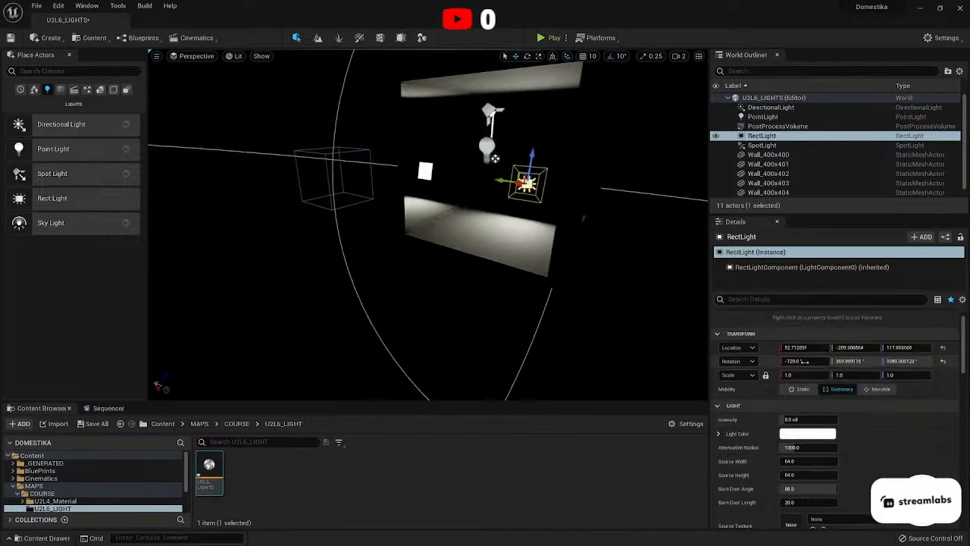
left_click(943, 361)
left_click_drag(530, 154, 530, 145)
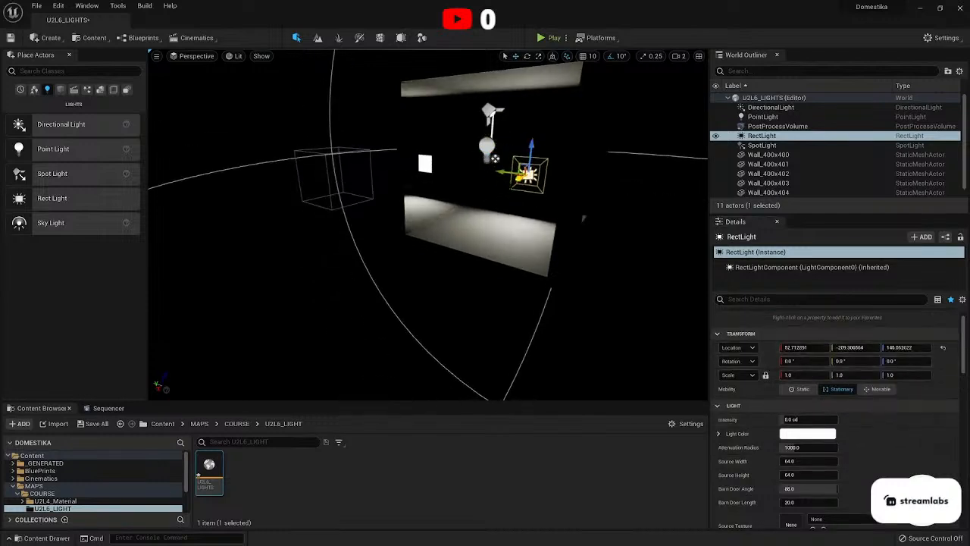
left_click_drag(517, 178, 530, 133)
Turn off Affects World for the rect light.
scroll(808, 485, "down", 3)
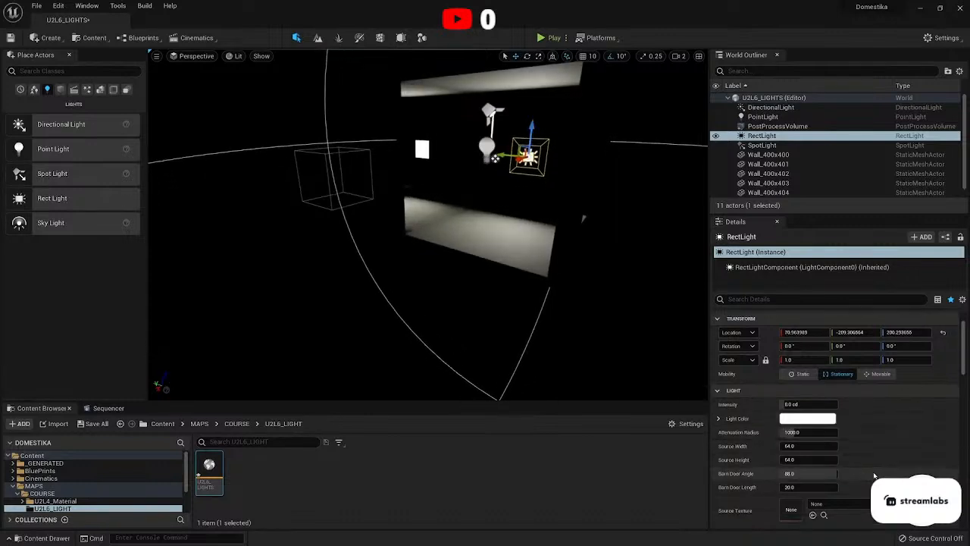
left_click(784, 486)
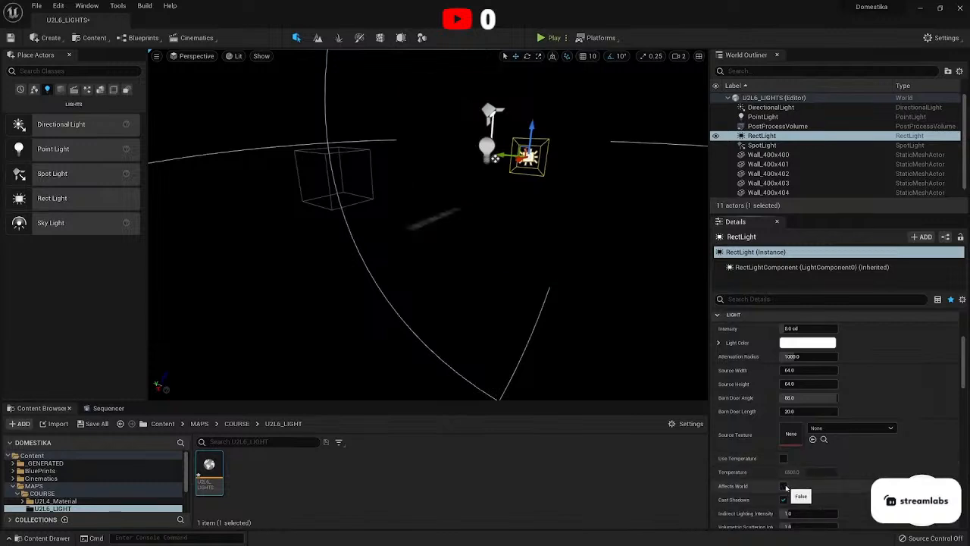
Place a Sky Light inside the room just below the rect light and bring its light settings into view.
right_click_drag(485, 265, 534, 250)
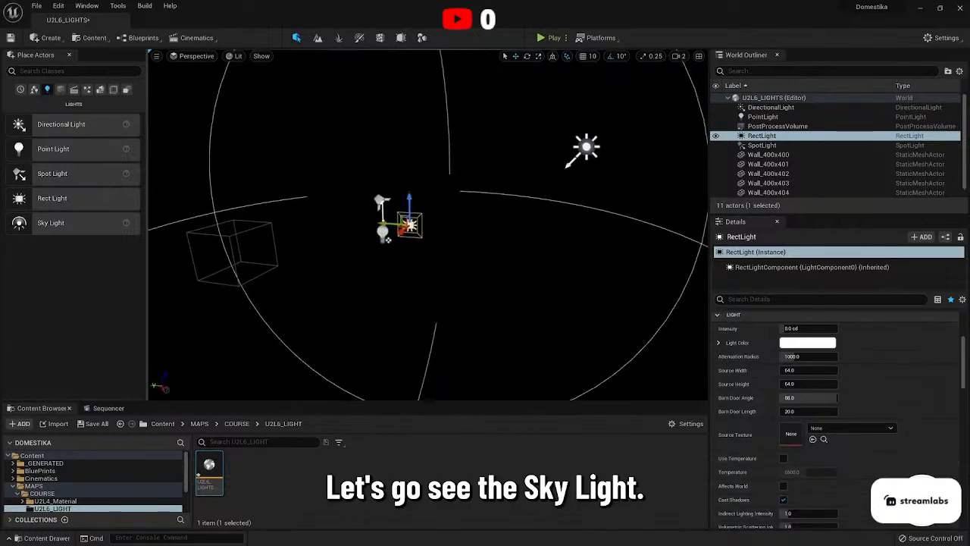
left_click_drag(410, 275, 413, 261)
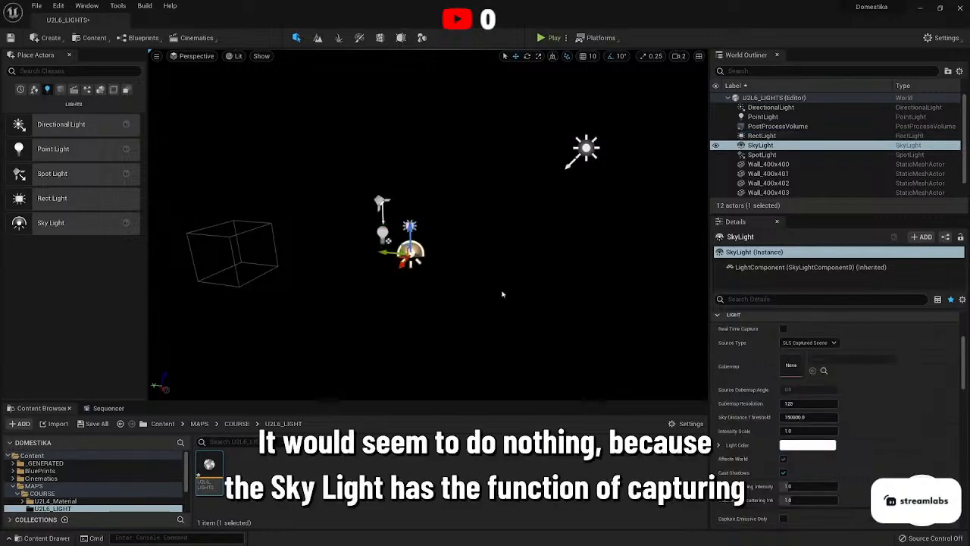
mouse_move(962, 376)
left_mouse_down()
mouse_move(962, 356)
mouse_move(961, 374)
left_mouse_up()
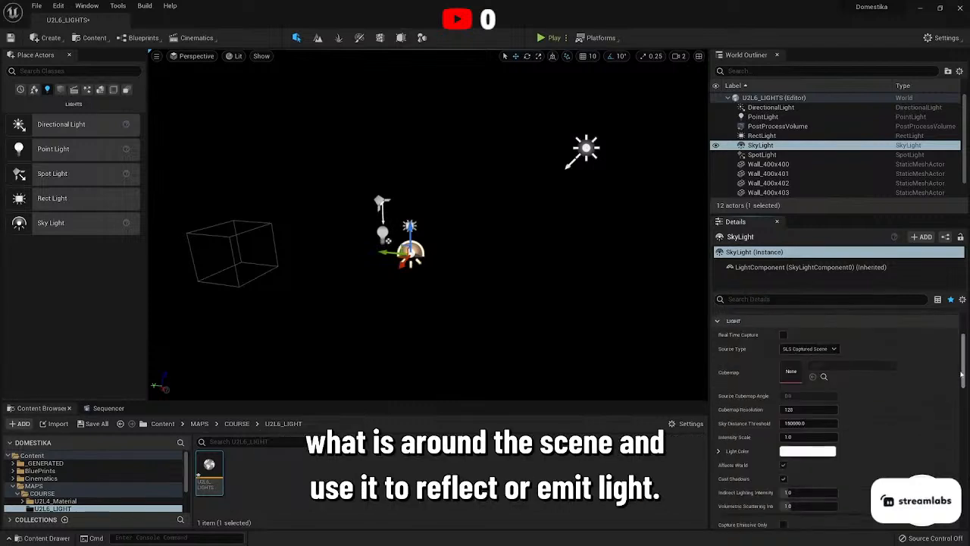
mouse_move(456, 314)
right_mouse_down()
mouse_move(410, 313)
mouse_move(446, 320)
right_mouse_up()
key("w")
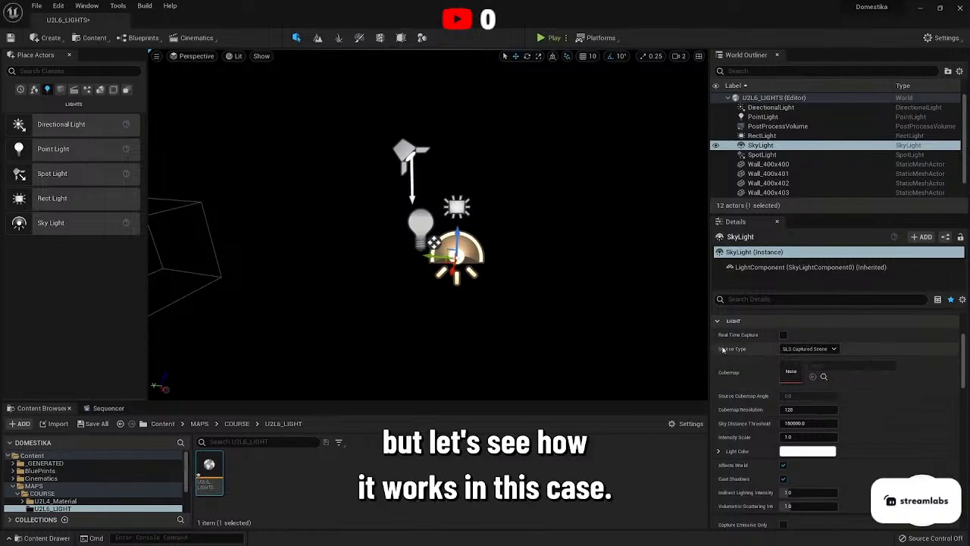
Set the sky light's source type to SLS Specified Cubemap and assign the HDRI_Epic_Courtyard_Daylight cubemap.
left_click(808, 348)
left_click(817, 368)
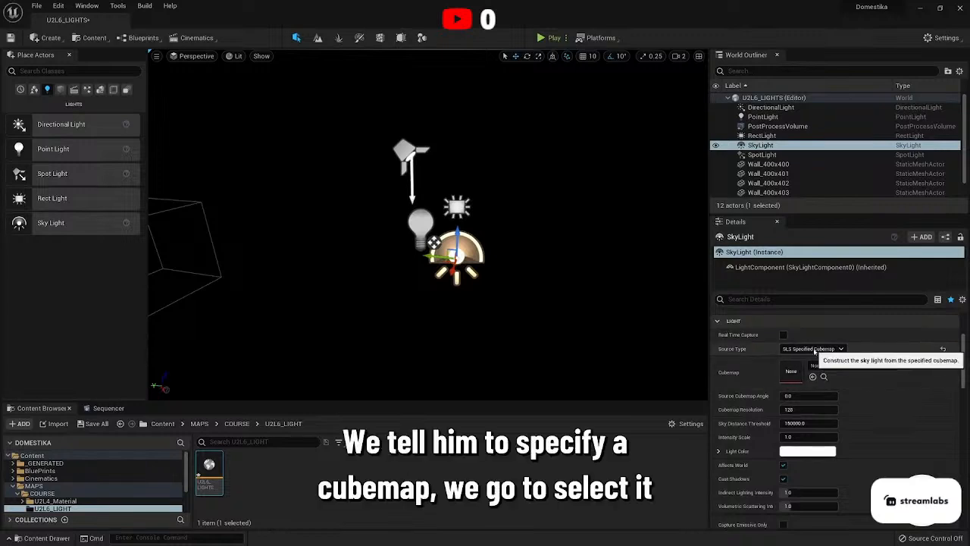
left_click(864, 365)
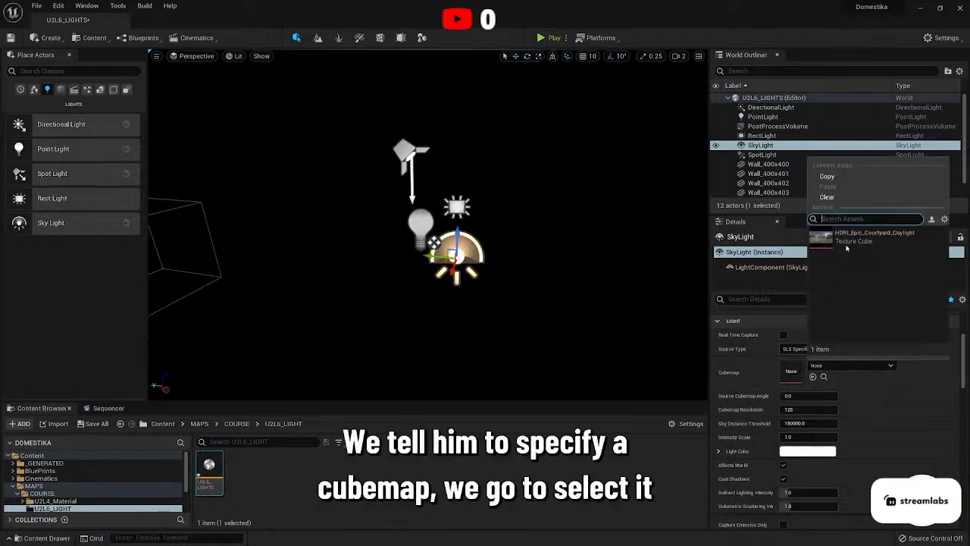
left_click(849, 240)
Shift the sky light slightly inside the room to check how the cubemap lights the walls and floor.
key("s")
right_click_drag(449, 304, 448, 277)
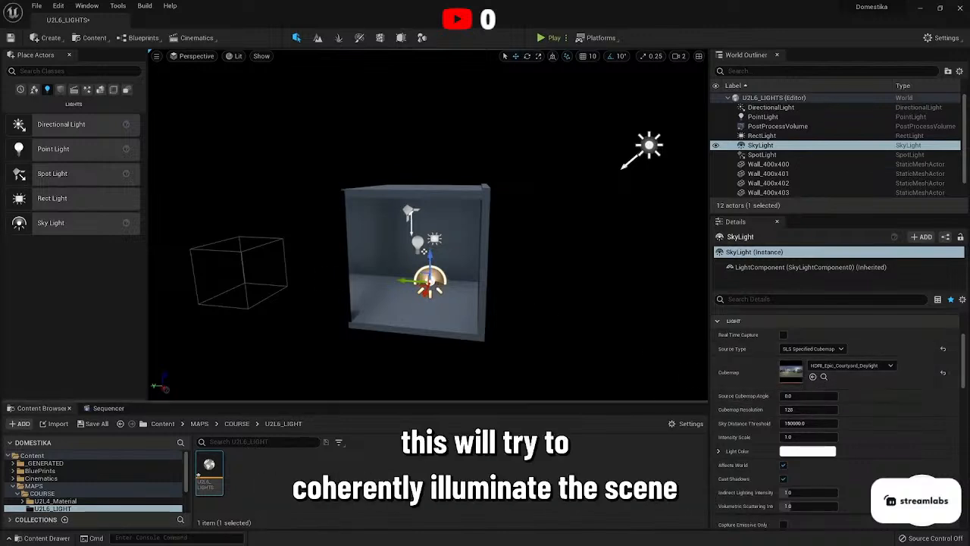
right_click_drag(576, 325, 538, 334)
key("w")
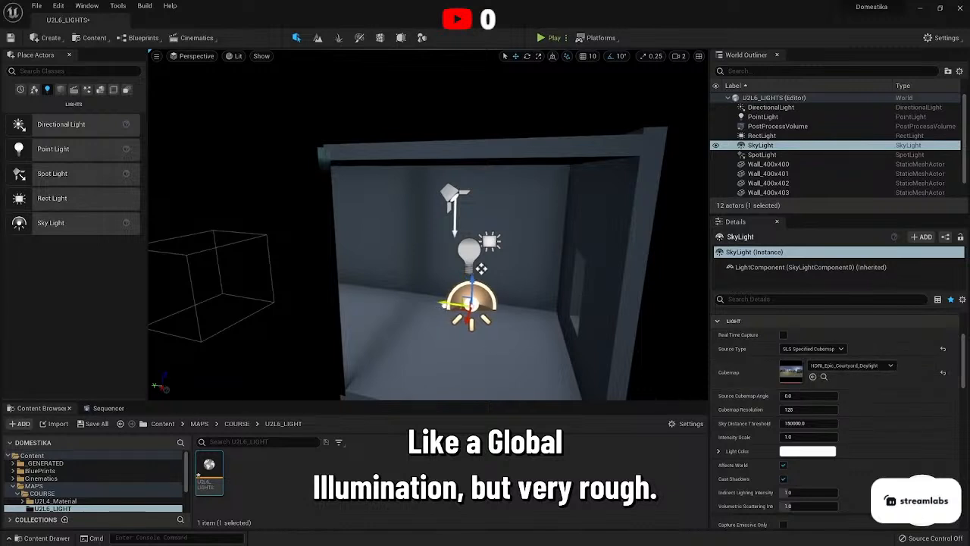
left_click_drag(462, 332, 463, 296)
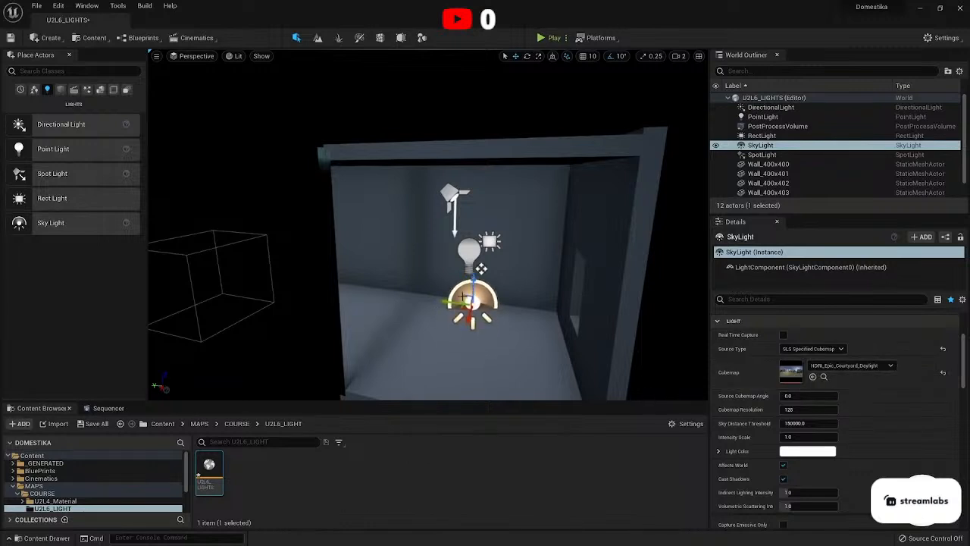
Turn off Affects World for the sky light.
right_click_drag(461, 331, 468, 363)
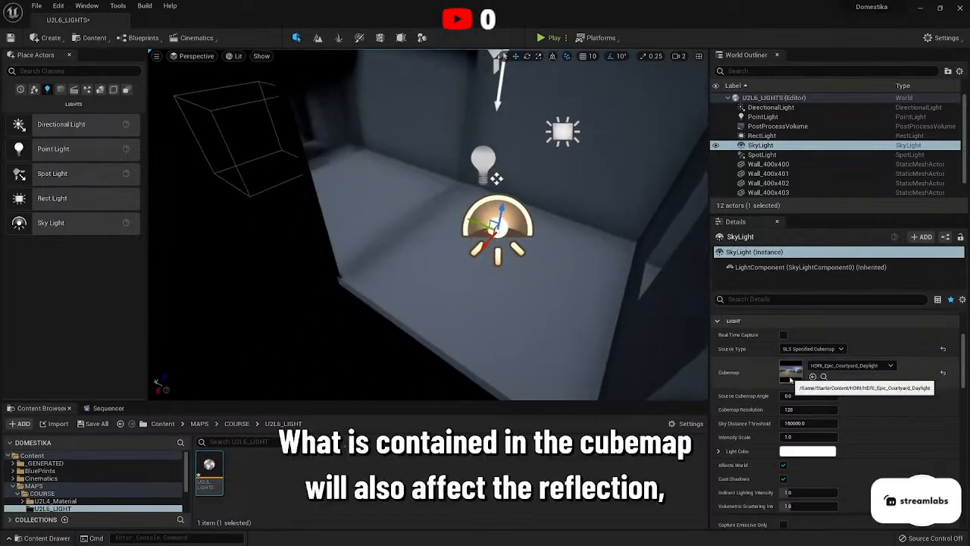
right_click_drag(516, 273, 527, 213)
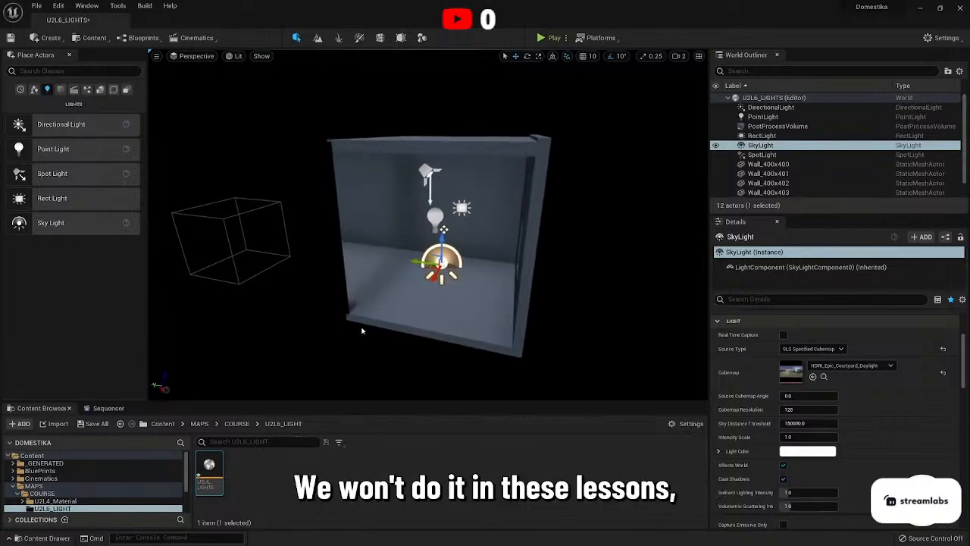
mouse_move(364, 333)
right_mouse_down()
mouse_move(375, 305)
mouse_move(371, 320)
right_mouse_up()
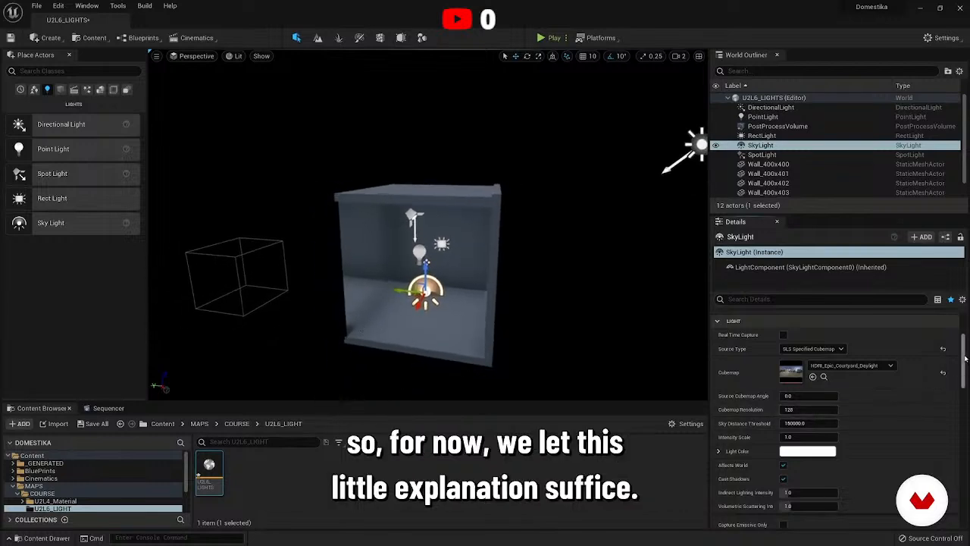
left_click_drag(965, 358, 964, 369)
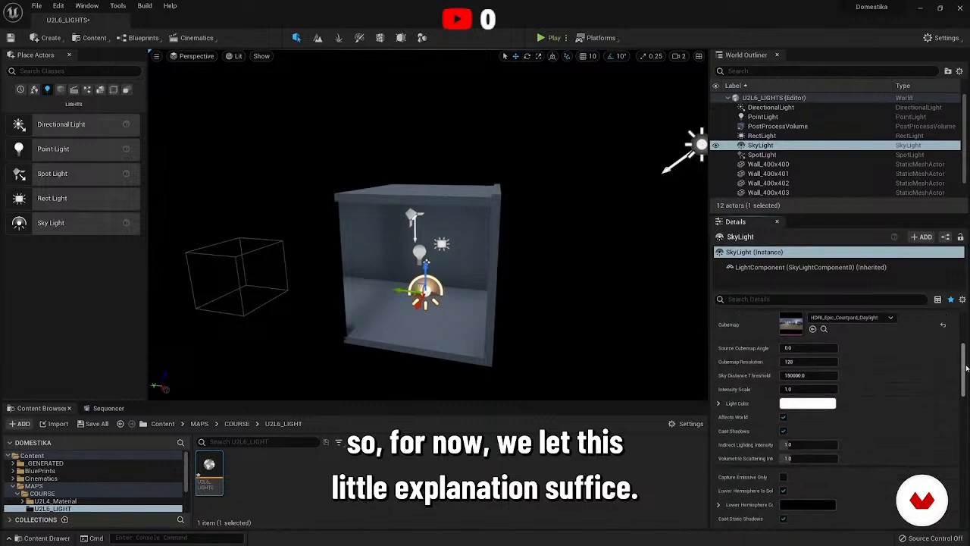
left_click(782, 418)
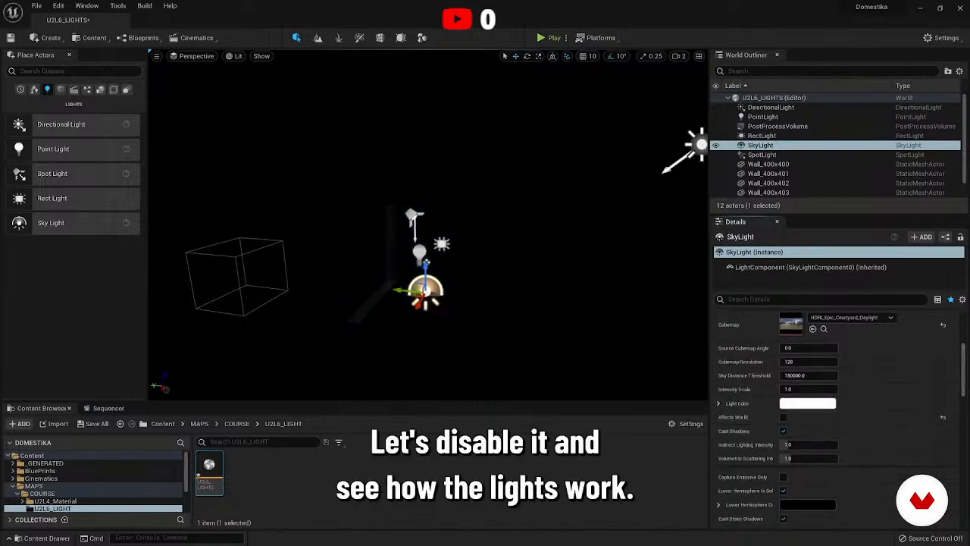
Select the point light, enlarge its details area and set its mobility to Stationary.
left_click(763, 117)
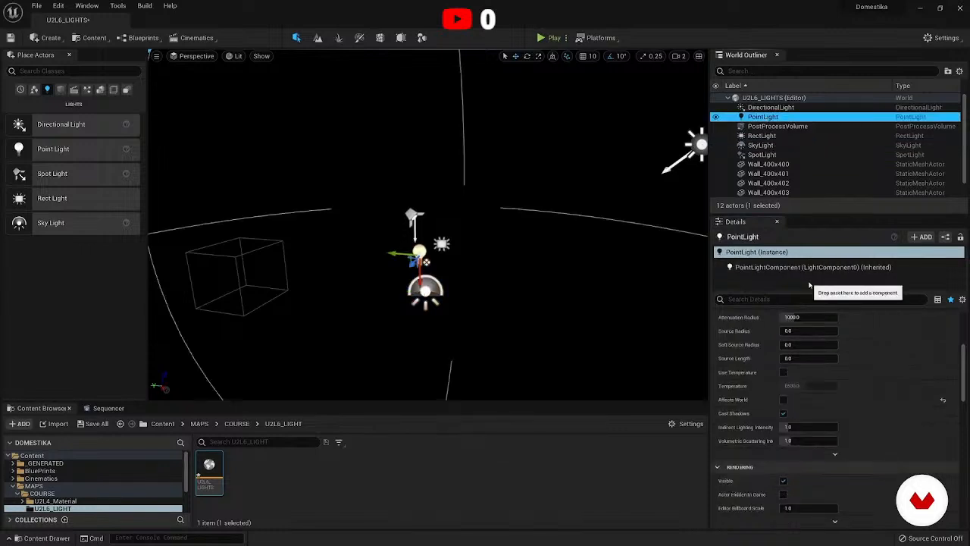
left_click_drag(963, 362, 958, 330)
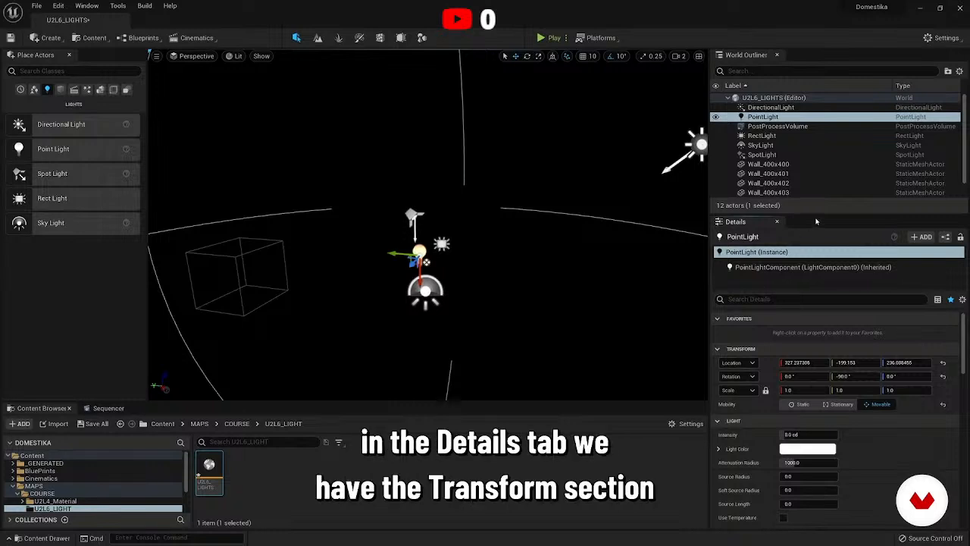
left_click_drag(813, 215, 813, 183)
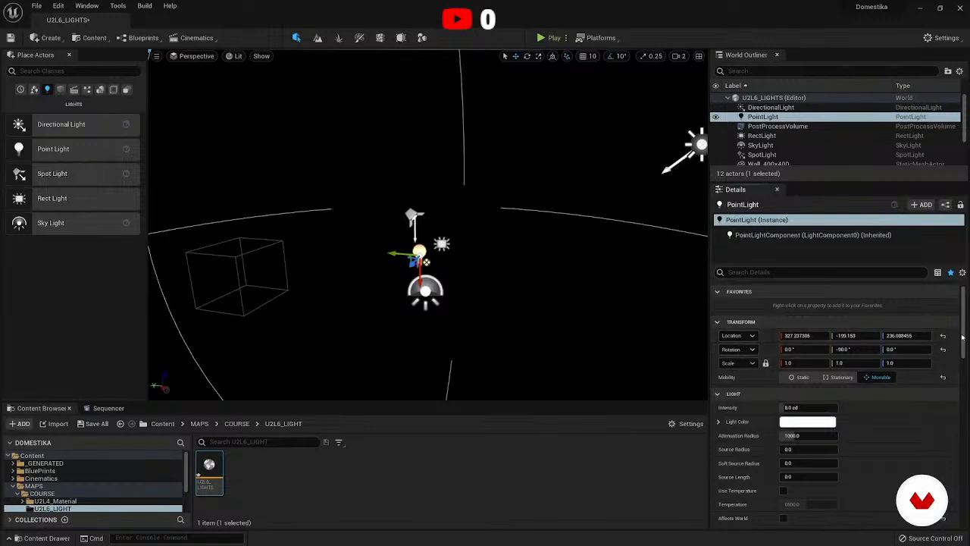
scroll(850, 345, "down", 1)
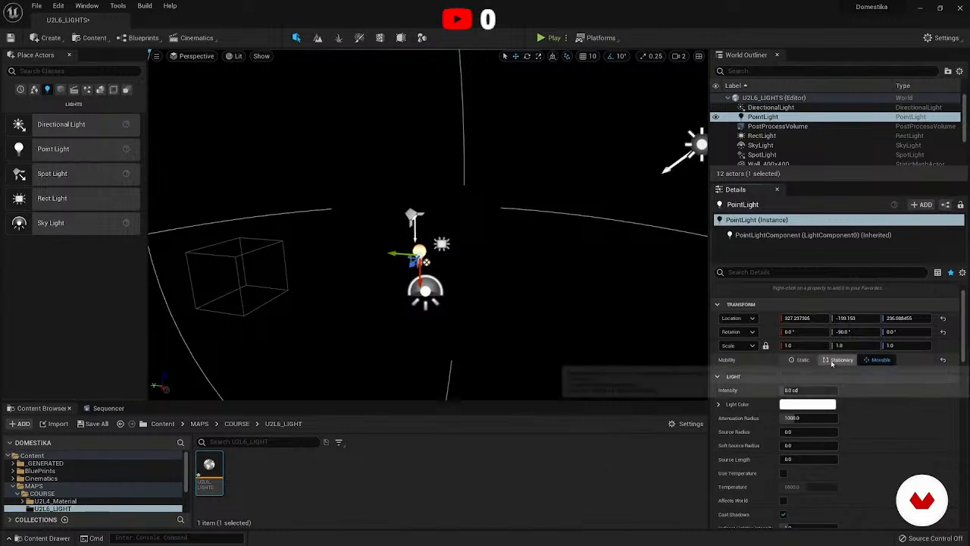
left_click(834, 360)
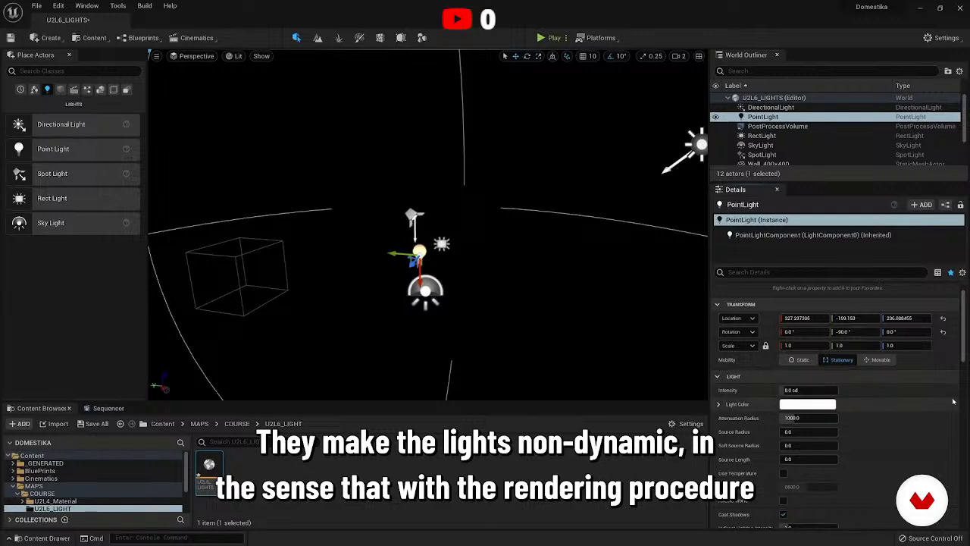
Turn on Affects World for the point light and shift the light sideways within the room.
scroll(871, 409, "down", 2)
left_click(783, 454)
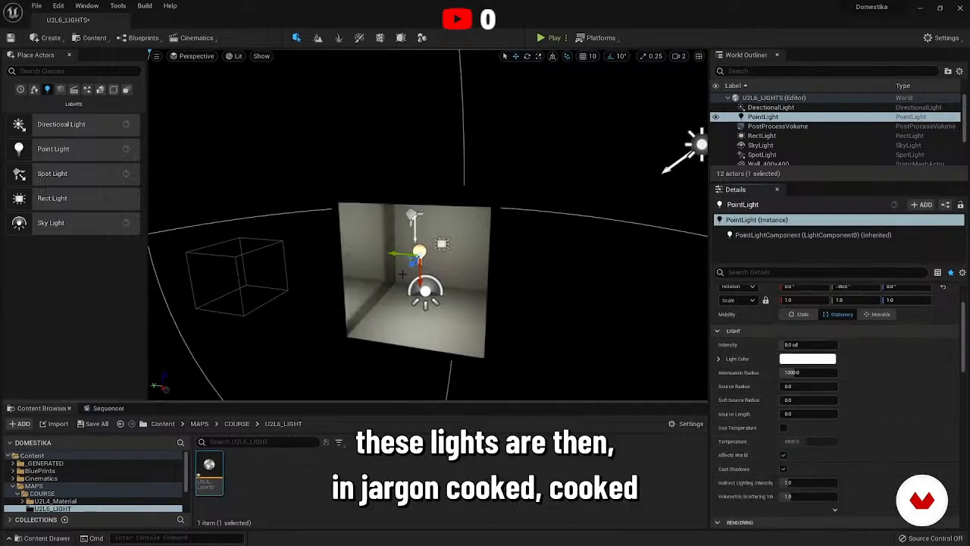
right_click_drag(421, 269, 438, 269)
left_click_drag(394, 266, 405, 267)
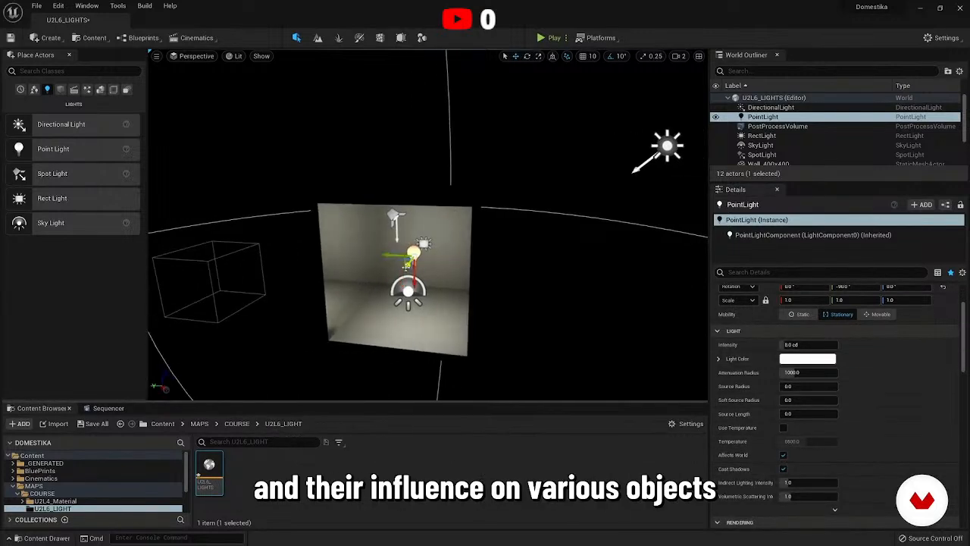
right_click_drag(404, 272, 382, 273)
key("w")
key("s")
key("s")
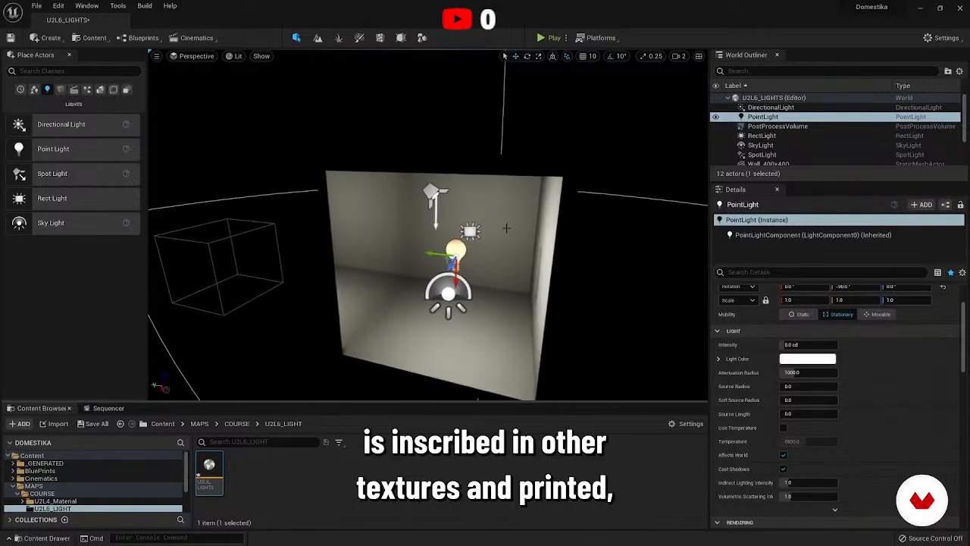
mouse_move(426, 253)
left_mouse_down()
mouse_move(493, 254)
mouse_move(429, 254)
left_mouse_up()
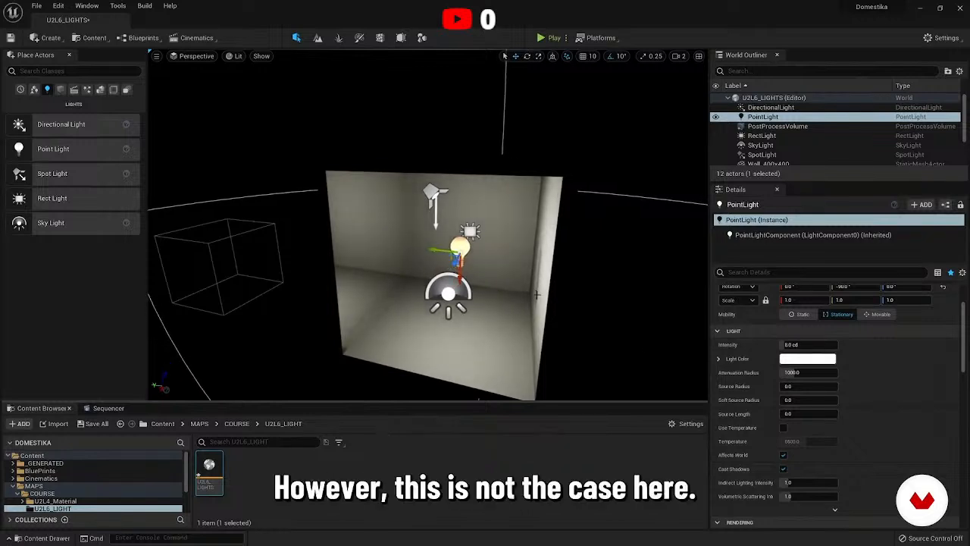
Set the point light's mobility to Movable and raise its intensity to about 23.7 cd.
left_click(876, 314)
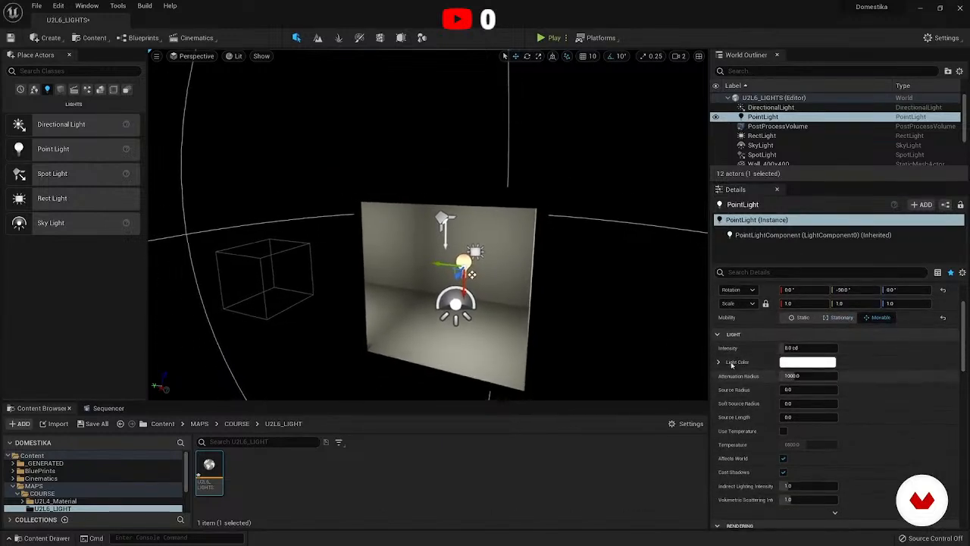
scroll(754, 354, "down", 1)
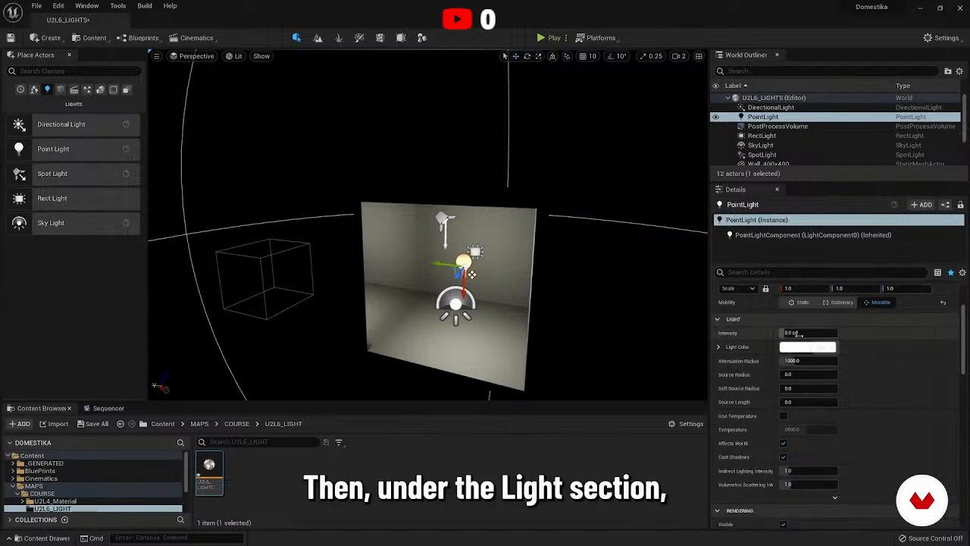
left_click_drag(797, 333, 827, 333)
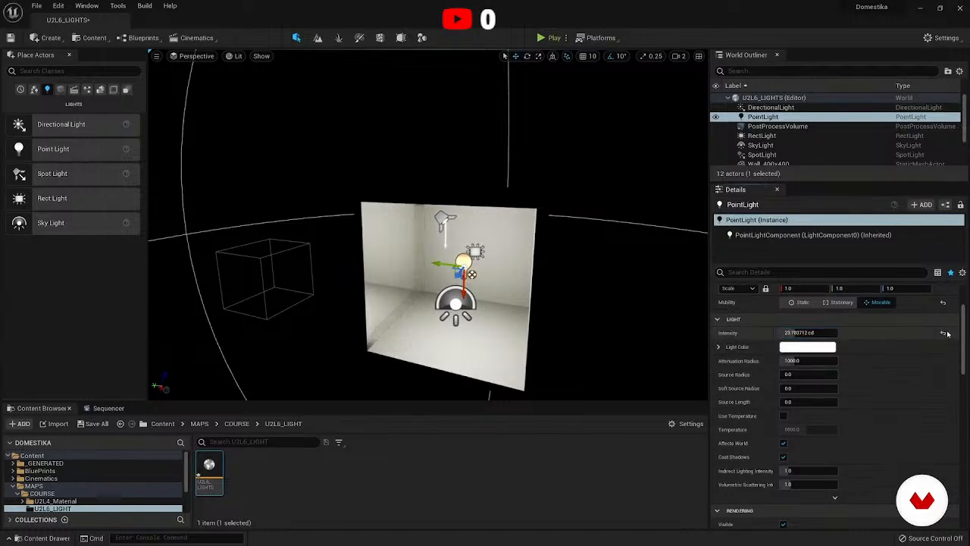
left_click(813, 346)
left_click_drag(673, 372, 692, 356)
left_click(804, 541)
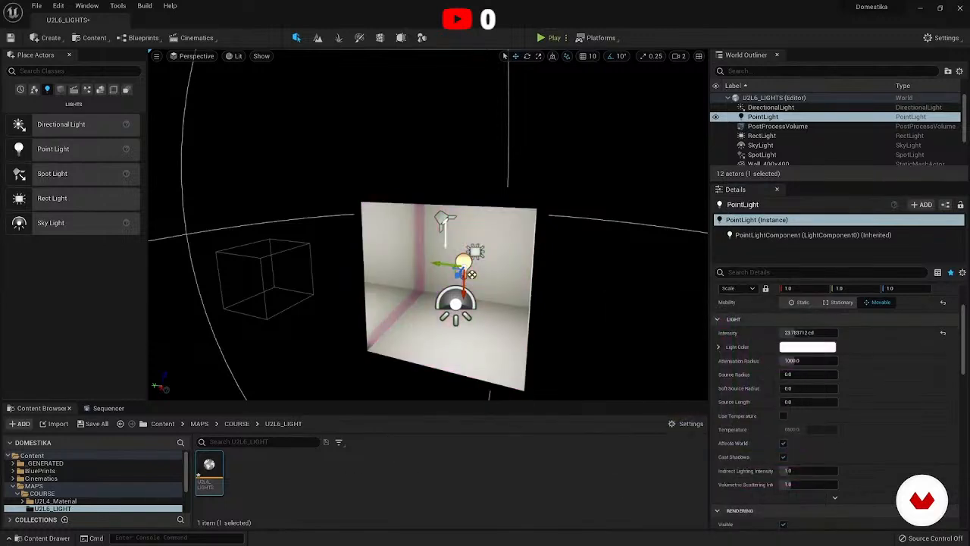
Reduce the point light's attenuation radius to about 311 and move the light across the room to show its area of influence.
scroll(697, 147, "down", 6)
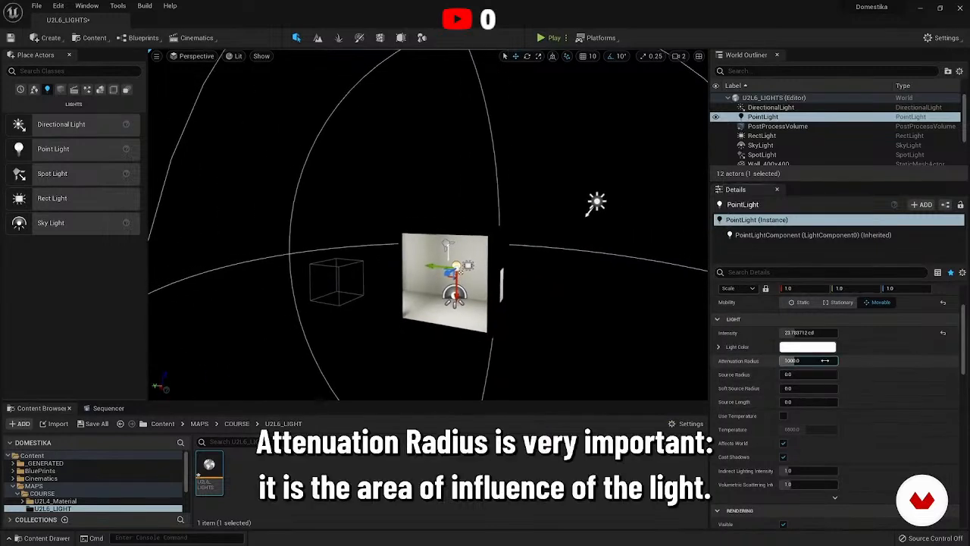
mouse_move(824, 361)
left_mouse_down()
mouse_move(785, 361)
mouse_move(819, 369)
mouse_move(804, 369)
mouse_move(808, 362)
left_mouse_up()
mouse_move(561, 258)
right_mouse_down()
mouse_move(580, 258)
mouse_move(530, 254)
mouse_move(565, 258)
right_mouse_up()
scroll(520, 271, "up", 3)
scroll(524, 273, "down", 1)
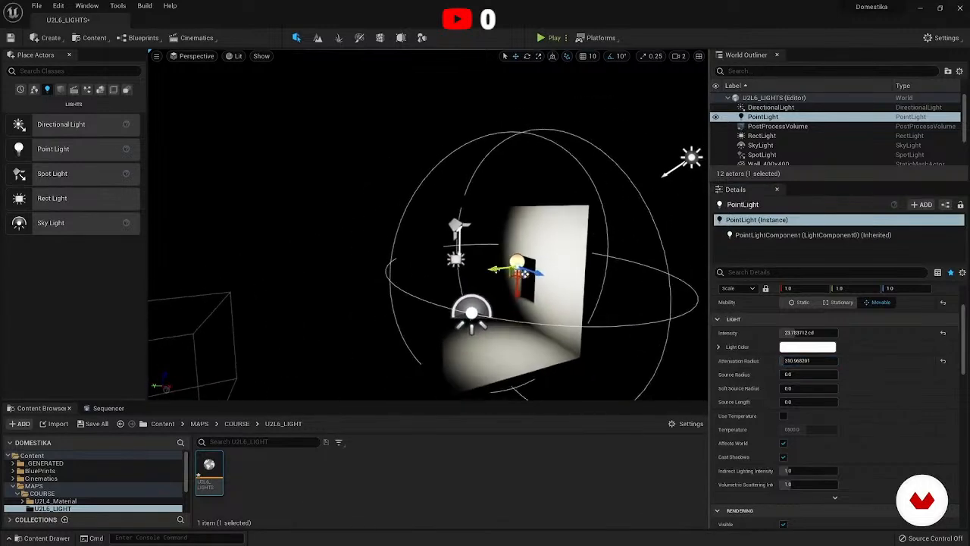
left_click_drag(524, 273, 498, 277)
right_click_drag(497, 277, 538, 276)
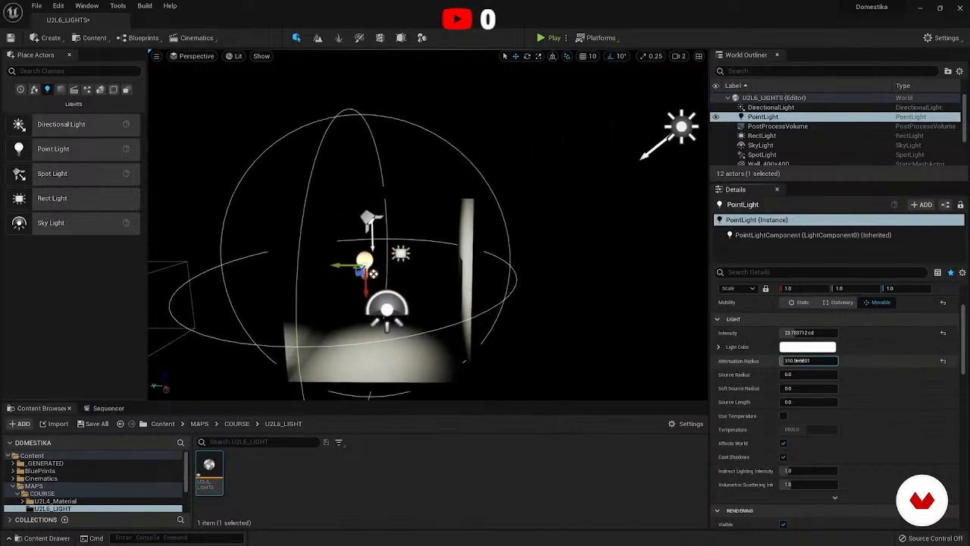
Increase the point light's attenuation radius to about 715 so that it covers the whole room.
left_click_drag(801, 361, 817, 361)
right_click_drag(693, 387, 662, 398)
scroll(693, 388, "up", 4)
scroll(692, 387, "down", 3)
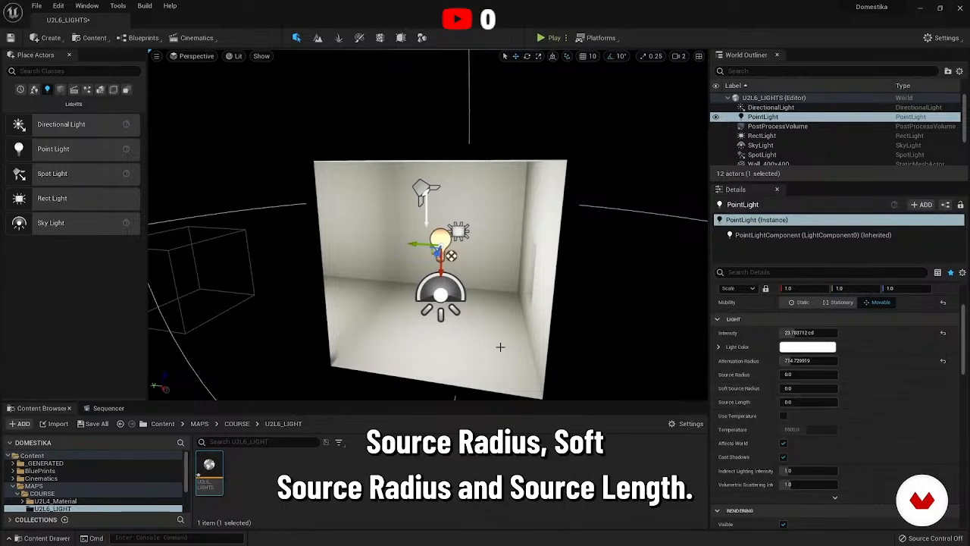
Reset the point light's attenuation radius to 1000 and bring the light's reflection in the mirror wall into view.
right_click_drag(500, 346, 436, 352)
key("d")
key("w")
mouse_move(660, 340)
right_mouse_down()
mouse_move(668, 354)
mouse_move(660, 340)
right_mouse_up()
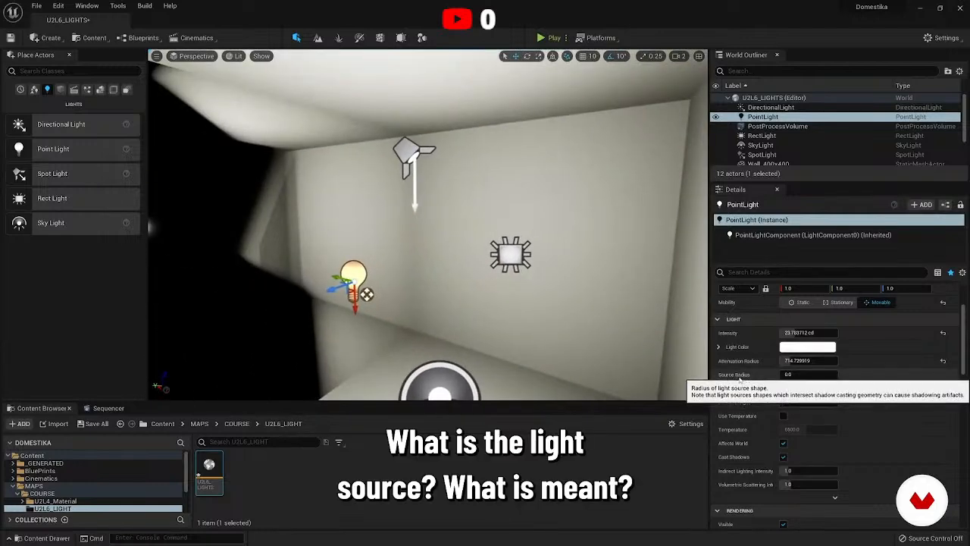
right_click_drag(425, 304, 424, 323)
key("s")
right_click_drag(339, 272, 338, 272)
key("w")
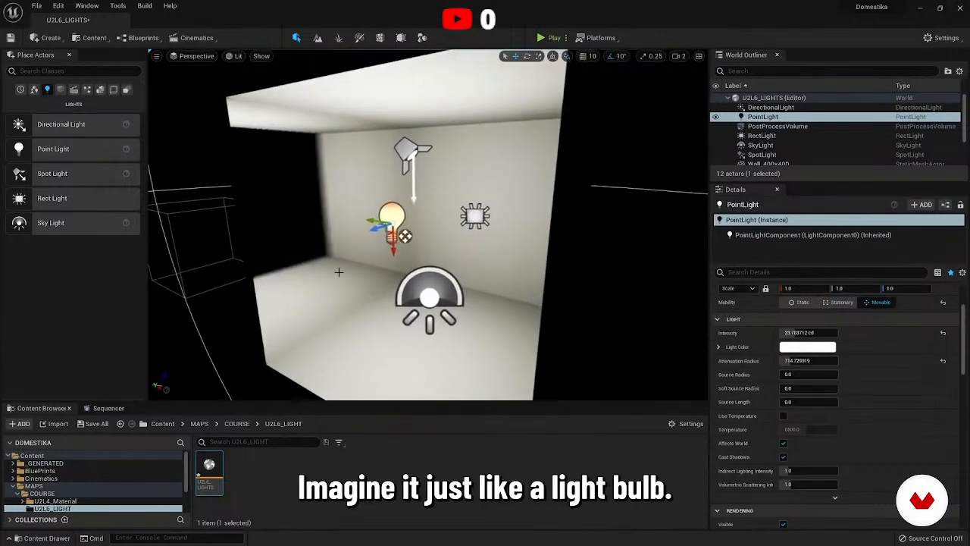
left_click(338, 272)
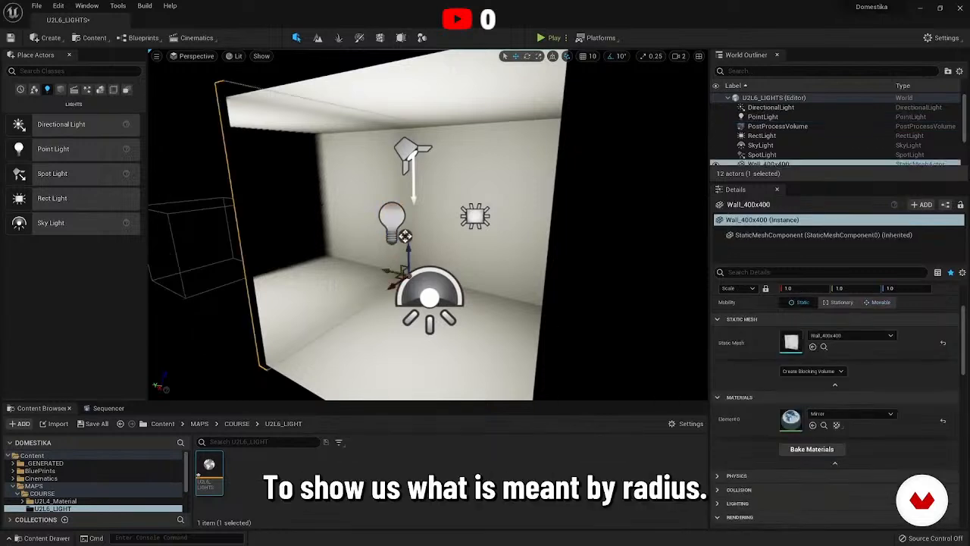
left_click(405, 236)
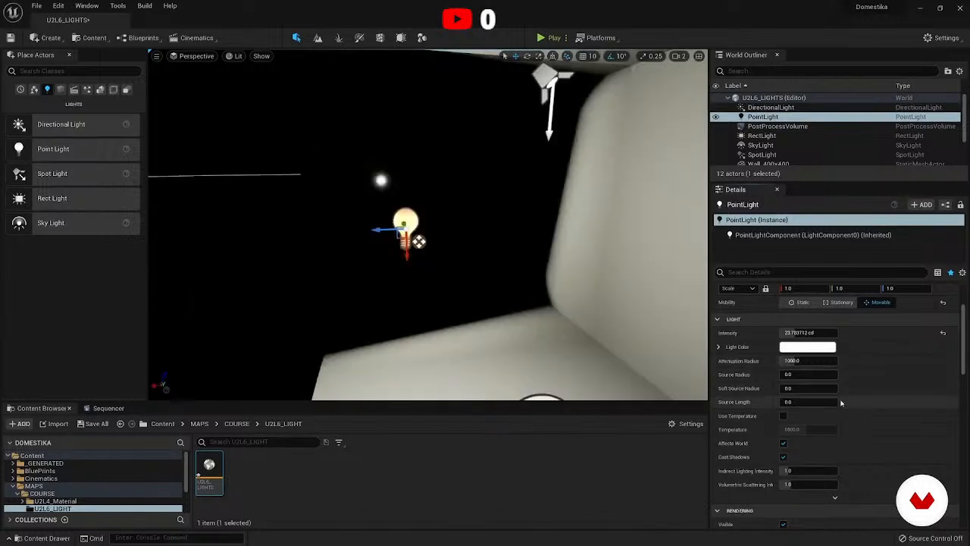
Set the point light's source radius to about 47, soft source radius to about 14.5 and source length to about 164.4.
left_click_drag(803, 374, 829, 374)
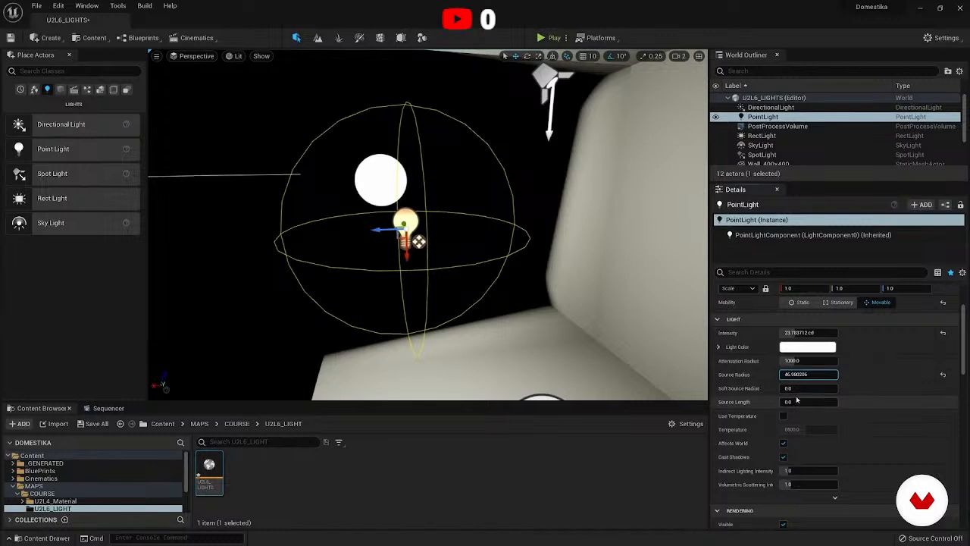
left_click_drag(796, 388, 841, 401)
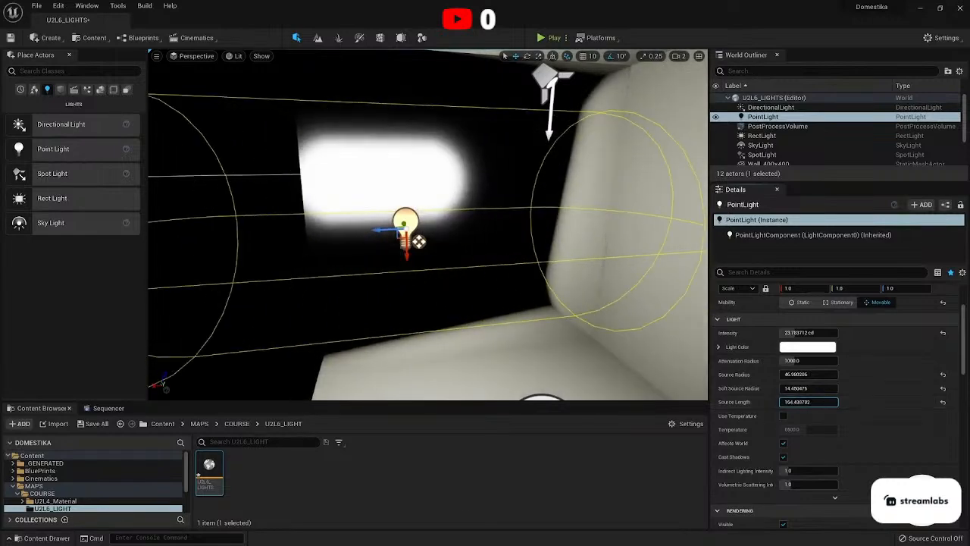
Turn on Use Temperature for the point light.
key("s")
right_click_drag(428, 227, 470, 226)
right_click_drag(340, 271, 364, 271)
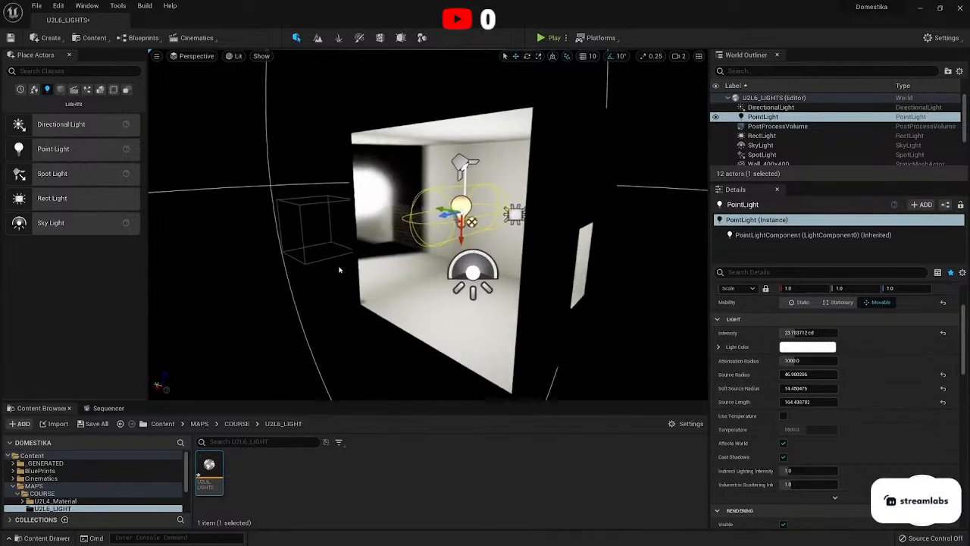
left_click(783, 416)
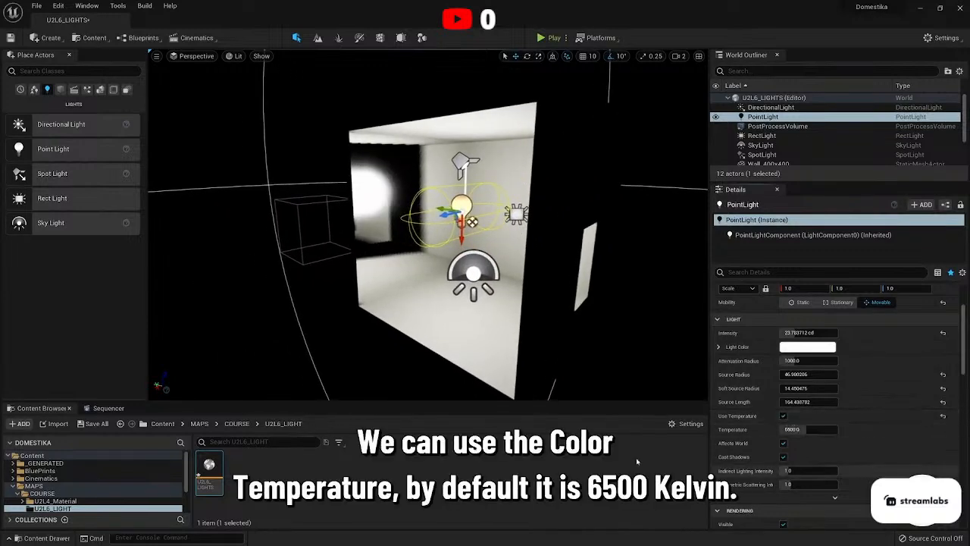
Set the point light's temperature to about 2030, then turn Use Temperature off.
mouse_move(485, 295)
right_mouse_down()
mouse_move(530, 294)
mouse_move(496, 294)
right_mouse_up()
key("w")
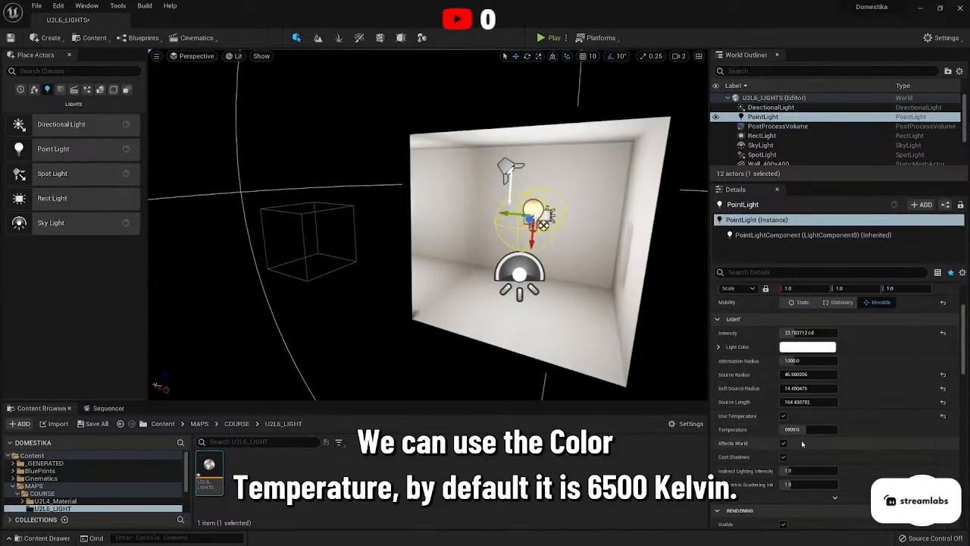
left_click_drag(793, 429, 837, 434)
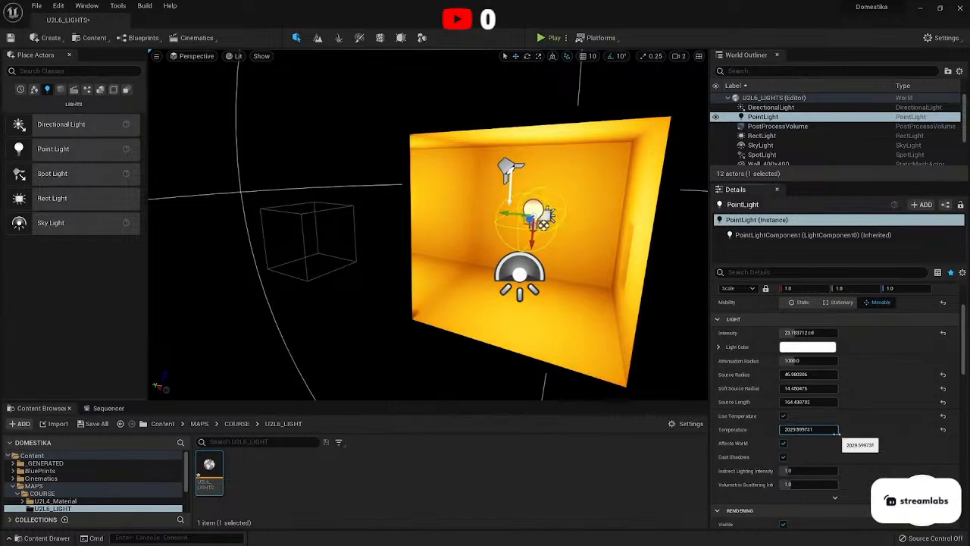
left_click(783, 416)
Move the point light outside the room through the side wall and turn off its Cast Shadows option.
scroll(788, 417, "down", 1)
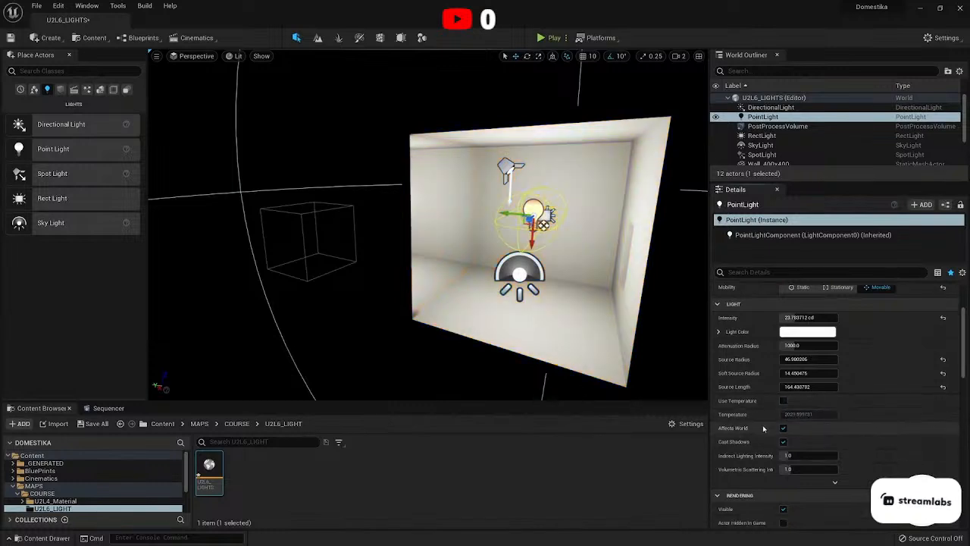
left_click_drag(510, 214, 669, 254)
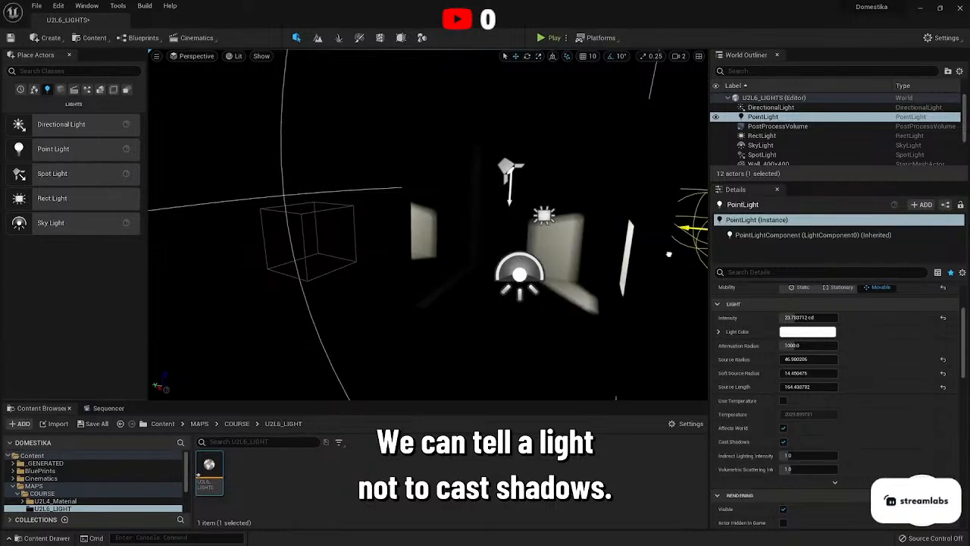
left_click(783, 442)
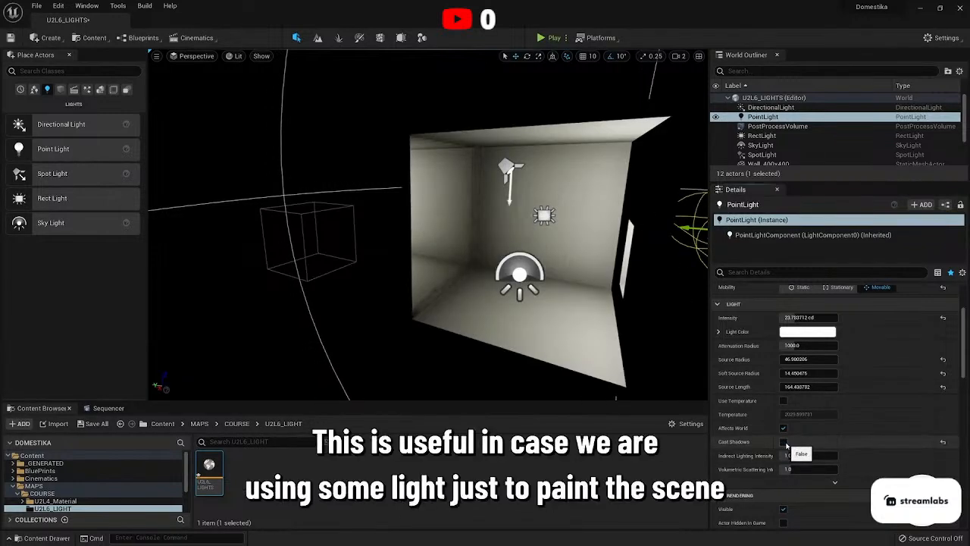
Turn Cast Shadows back on for the point light and move the light back inside the room.
left_click(783, 441)
left_click_drag(687, 227, 542, 262)
mouse_move(543, 261)
right_mouse_down()
mouse_move(576, 262)
mouse_move(530, 262)
right_mouse_up()
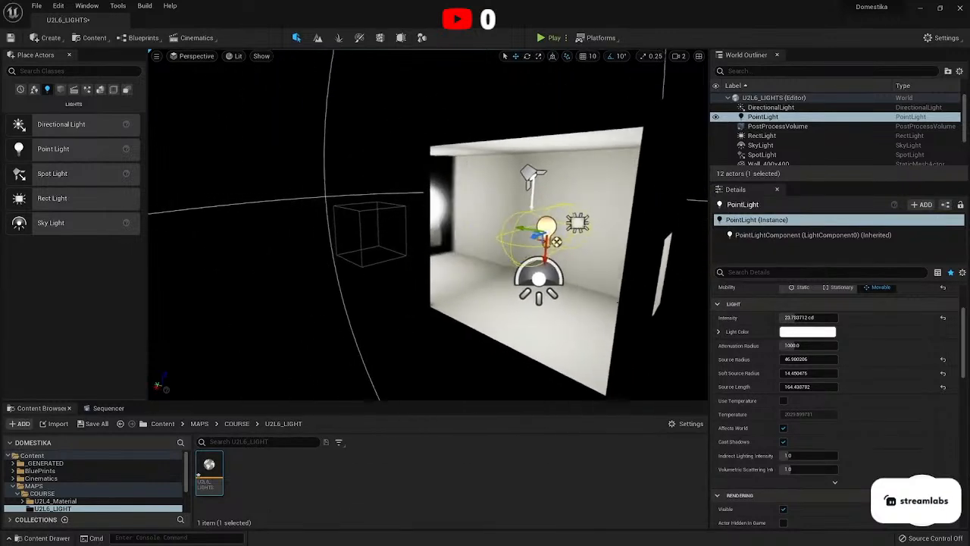
Enlarge the World Outliner to list all actors and turn off Affects World for the point light.
scroll(819, 378, "down", 3)
scroll(819, 377, "down", 3)
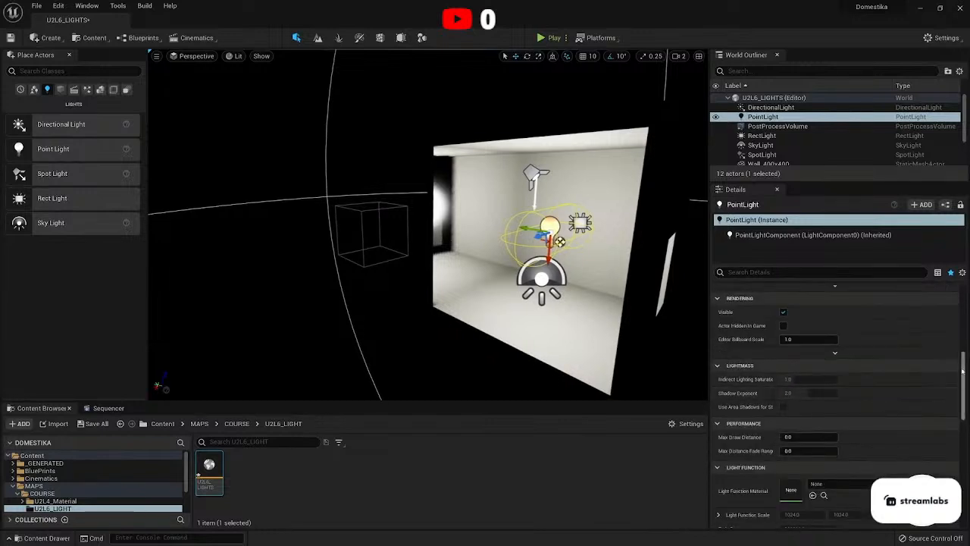
left_click_drag(962, 371, 961, 303)
left_click_drag(810, 182, 810, 247)
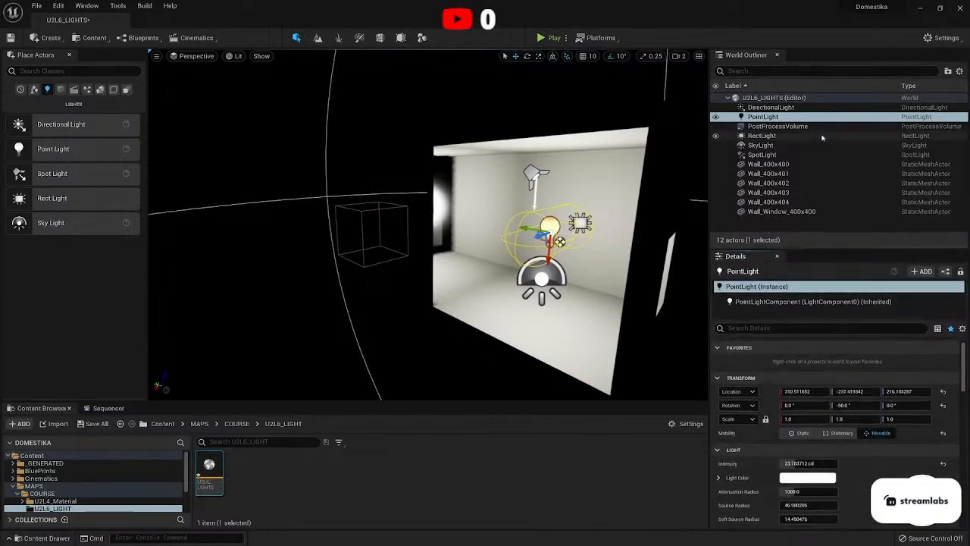
scroll(845, 455, "down", 3)
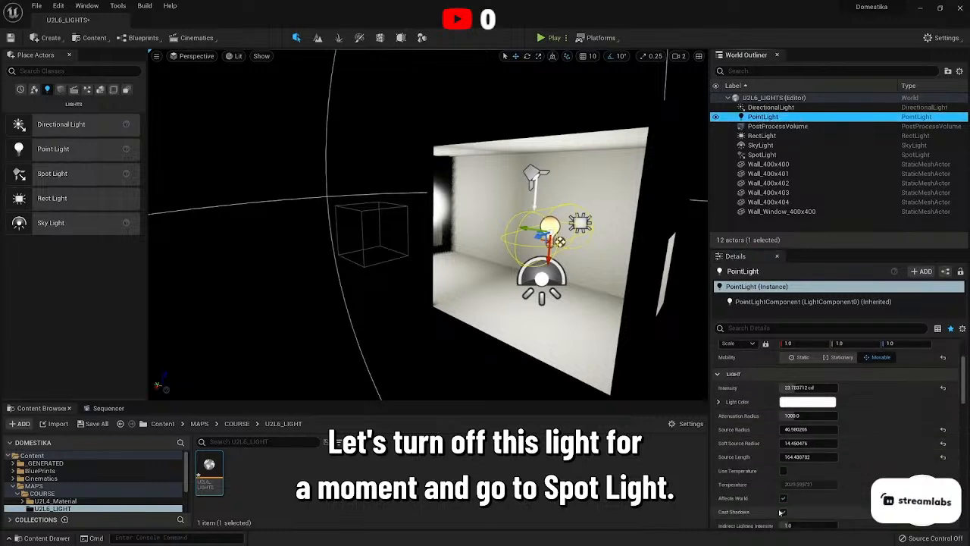
left_click(784, 499)
Turn on Affects World for the spot light and set its mobility to Movable.
left_click(761, 154)
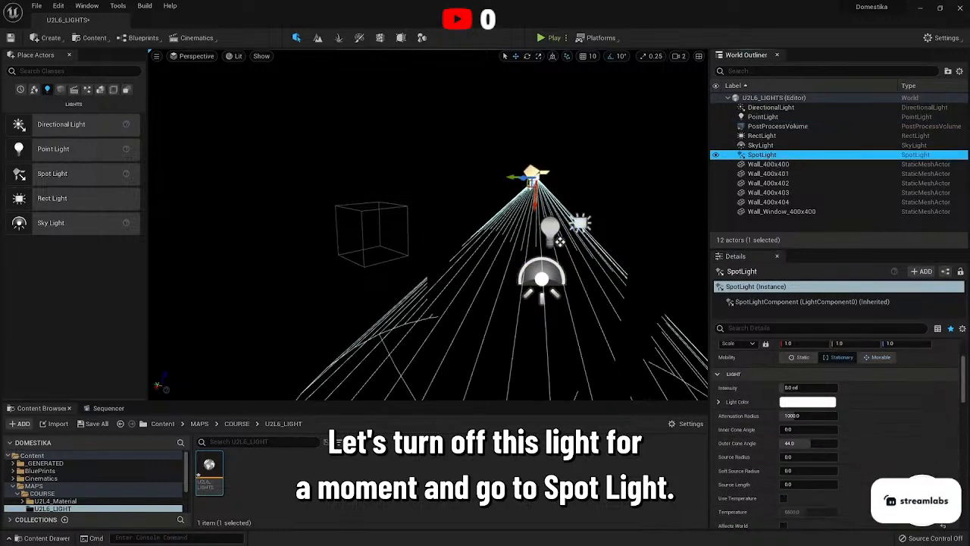
scroll(833, 455, "down", 2)
left_click(783, 465)
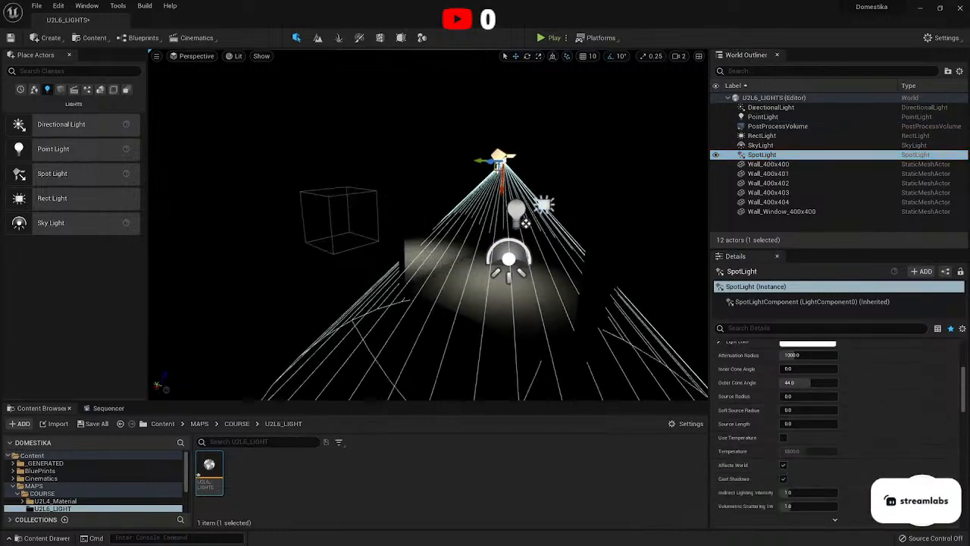
right_click_drag(430, 227, 470, 226)
left_click_drag(429, 189, 429, 168)
right_click_drag(430, 168, 405, 172)
scroll(894, 409, "up", 4)
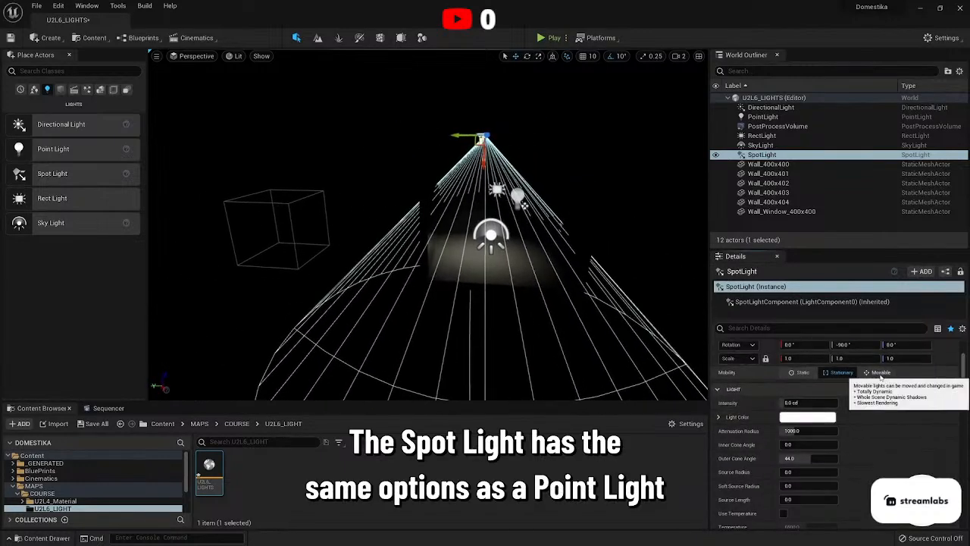
left_click(881, 375)
Set the spot light's inner cone angle to about 20 and its outer cone angle to about 44.5.
scroll(841, 420, "up", 2)
scroll(822, 413, "down", 3)
left_click_drag(811, 379, 840, 379)
scroll(901, 420, "down", 3)
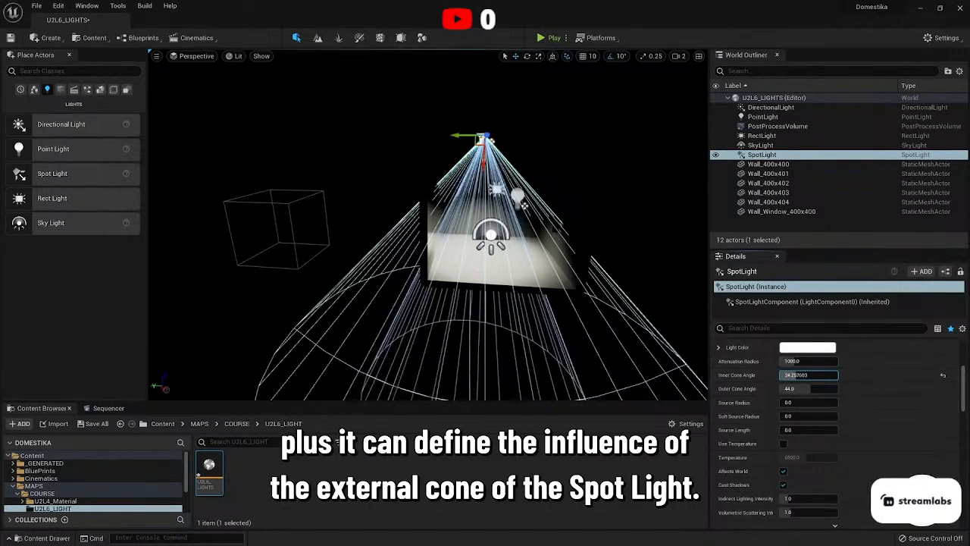
left_click_drag(781, 375, 818, 388)
key("w")
right_click_drag(485, 250, 479, 227)
key("s")
Turn off Affects World for the spot light and turn it on for the rect light.
scroll(785, 394, "down", 1)
left_click(782, 461)
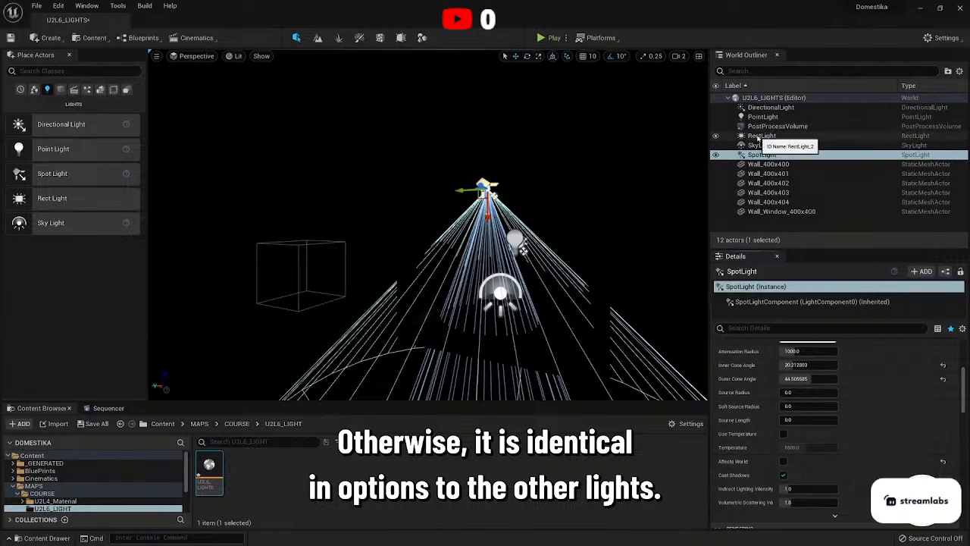
left_click(760, 135)
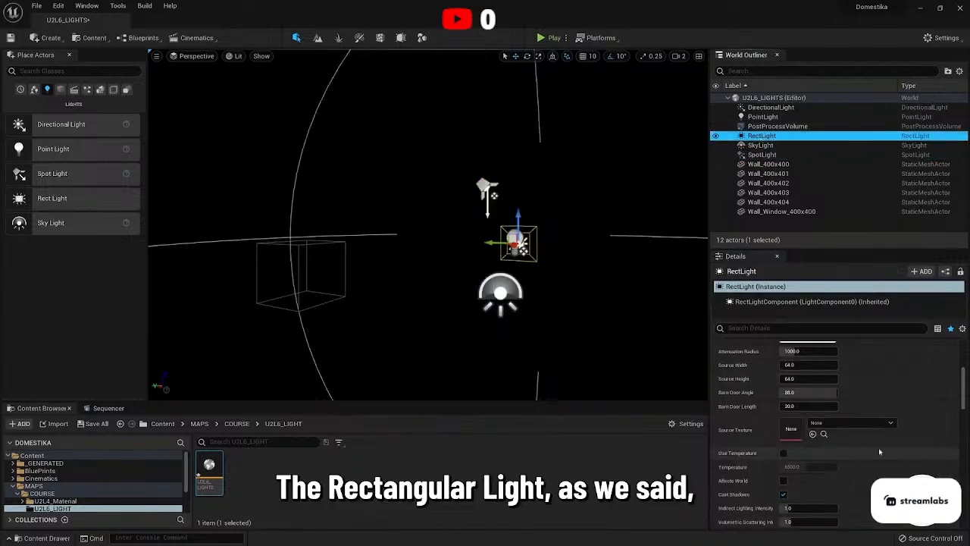
scroll(879, 451, "down", 1)
left_click(783, 451)
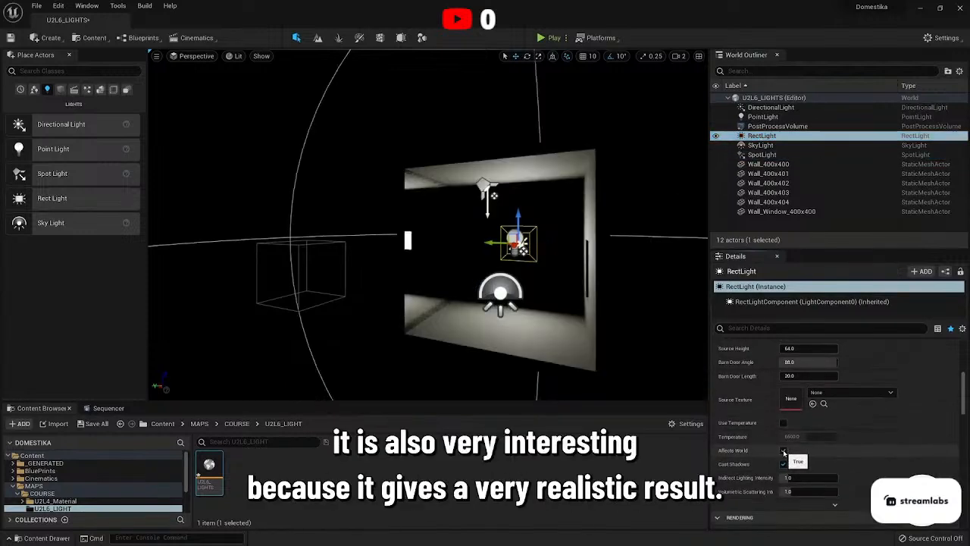
Set the rect light's mobility to Movable.
left_click_drag(514, 245, 512, 245)
key("w")
right_click_drag(511, 246, 515, 279)
left_click_drag(968, 413, 961, 384)
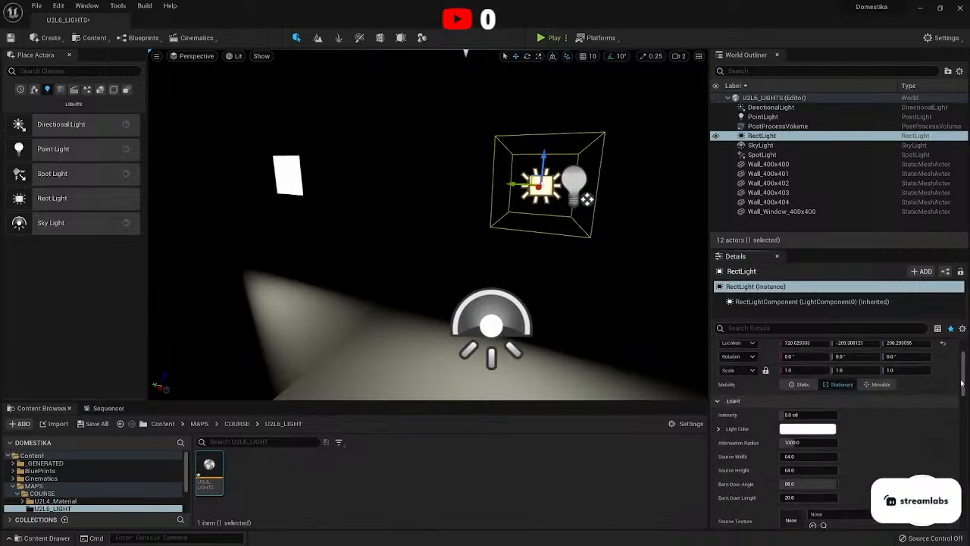
left_click(880, 384)
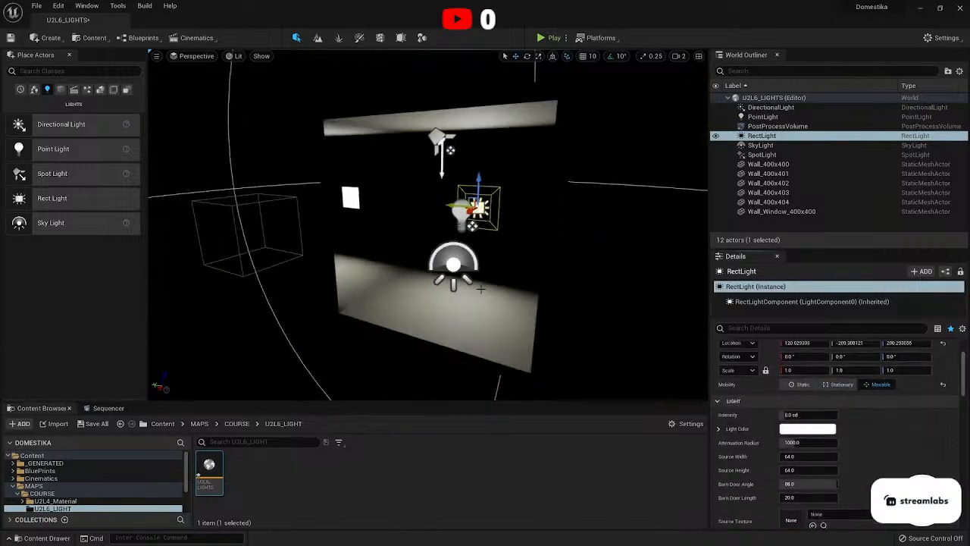
Set the rect light's source width to about 162 and height to about 138, with barn door angle about 81.4 and length about 27.5.
left_click_drag(805, 460, 825, 471)
scroll(746, 487, "down", 1)
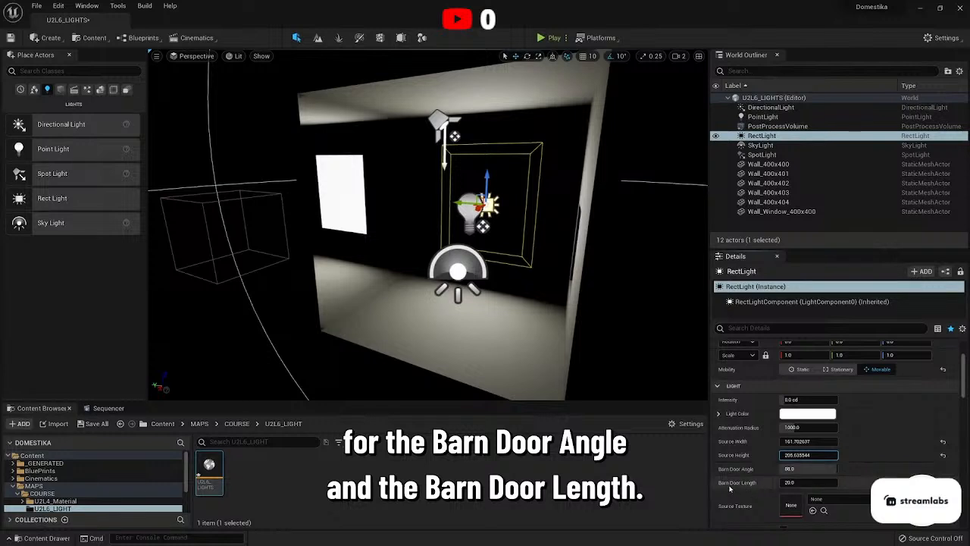
left_click(799, 469)
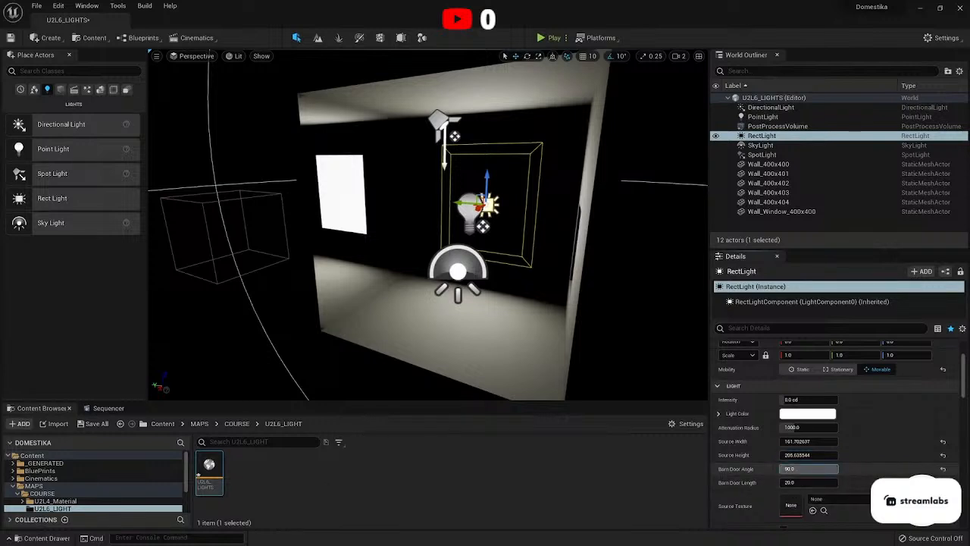
left_click_drag(808, 482, 826, 482)
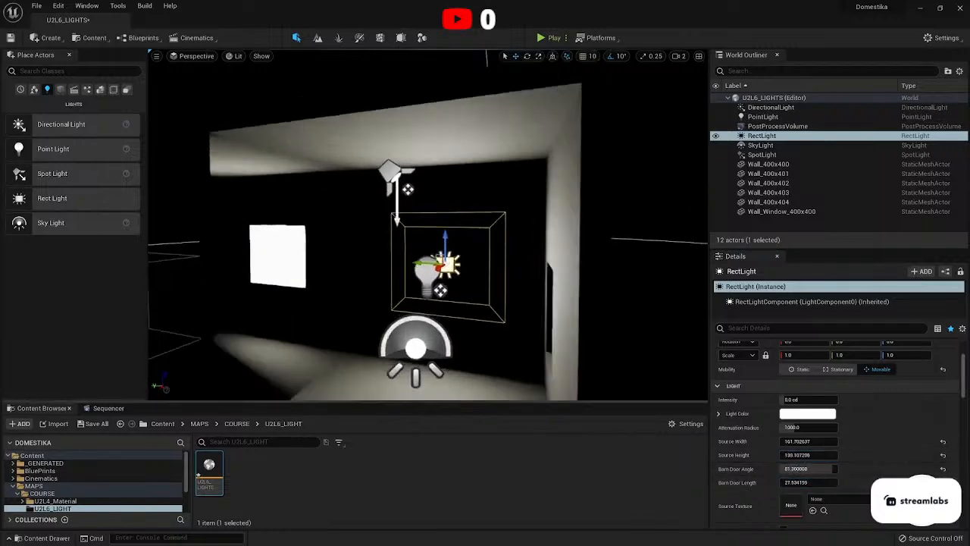
right_click_drag(428, 227, 413, 284)
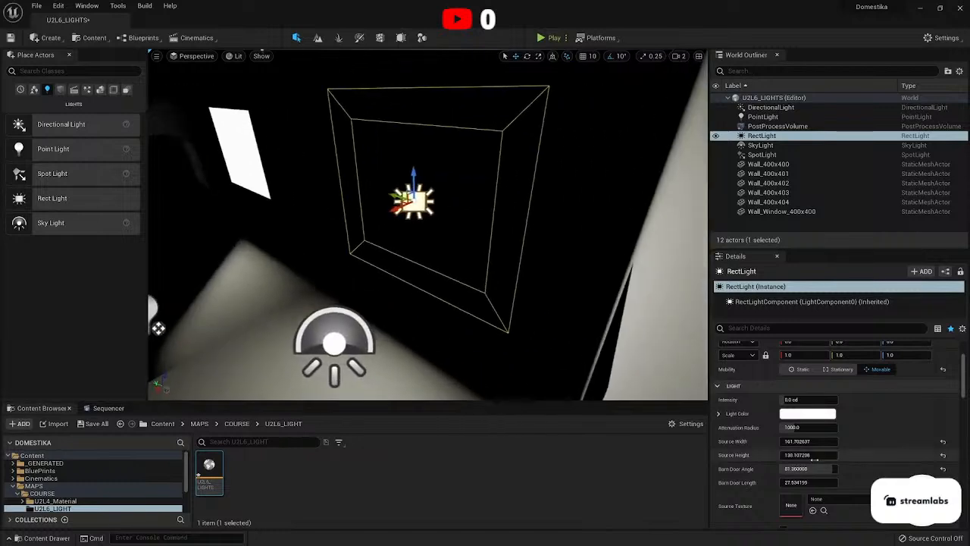
Set the rect light's barn door length to about 40.6 and barn door angle to about 31.7.
left_click_drag(788, 482, 804, 482)
right_click_drag(388, 211, 303, 218)
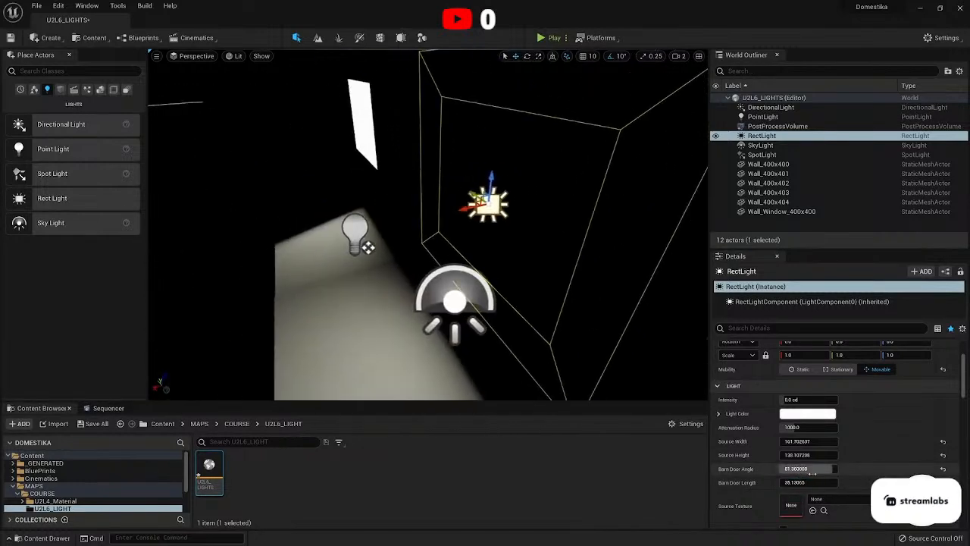
mouse_move(808, 469)
left_mouse_down()
mouse_move(794, 468)
mouse_move(800, 483)
mouse_move(791, 482)
mouse_move(805, 468)
mouse_move(795, 468)
mouse_move(806, 468)
left_mouse_up()
right_click_drag(455, 227, 569, 261)
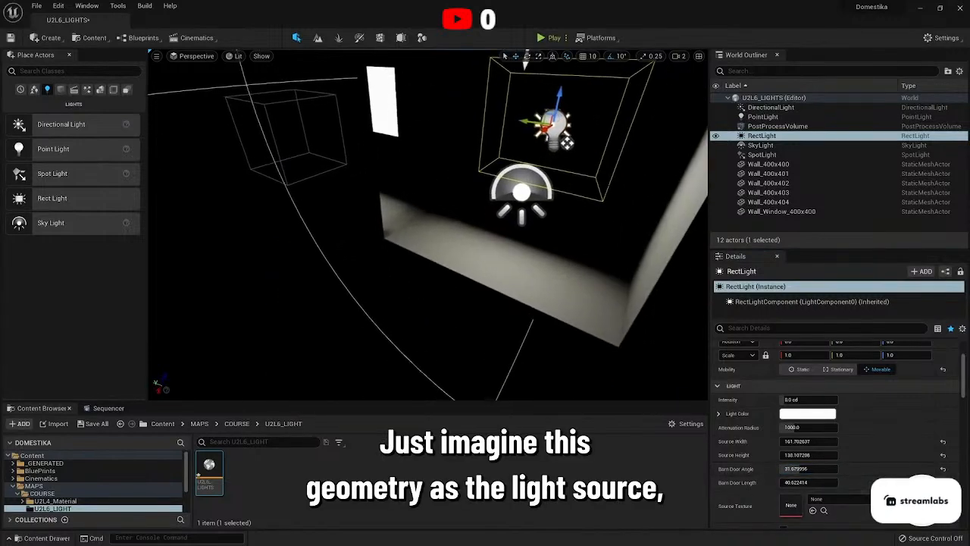
Set the rect light's barn door angle to about 11.7 and barn door length to about 38.6.
left_click_drag(801, 481, 780, 468)
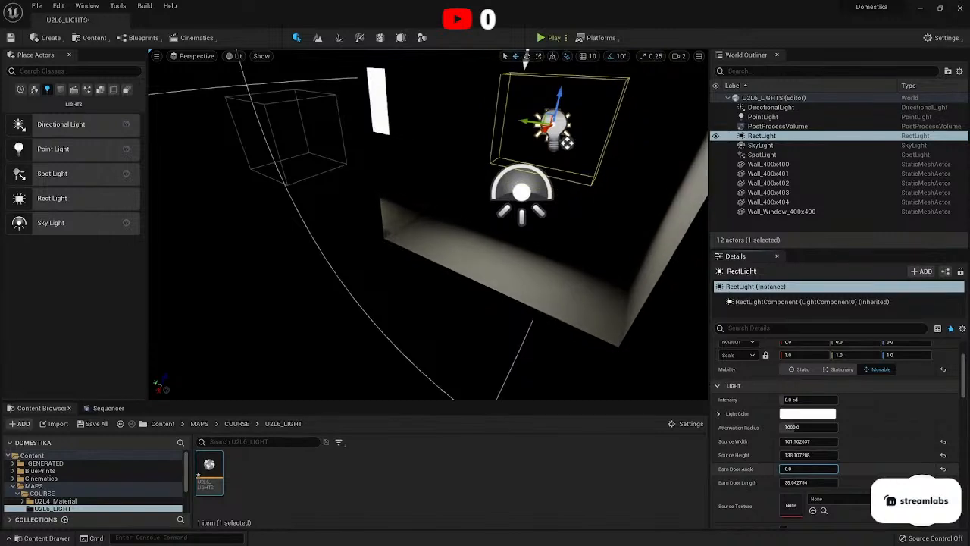
mouse_move(780, 468)
left_mouse_down()
mouse_move(830, 469)
mouse_move(789, 468)
left_mouse_up()
scroll(859, 451, "down", 4)
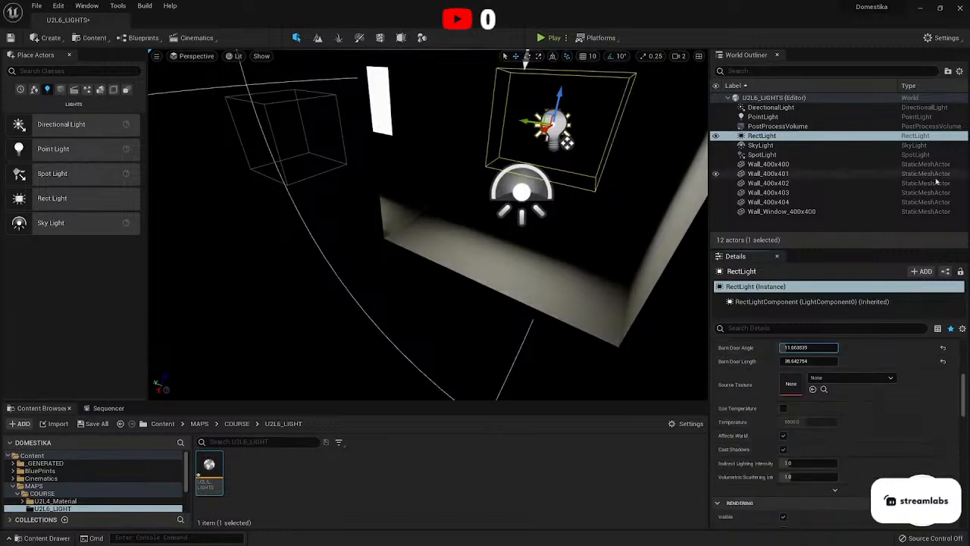
Frame the rect light in the view and move it slightly downward.
key("f")
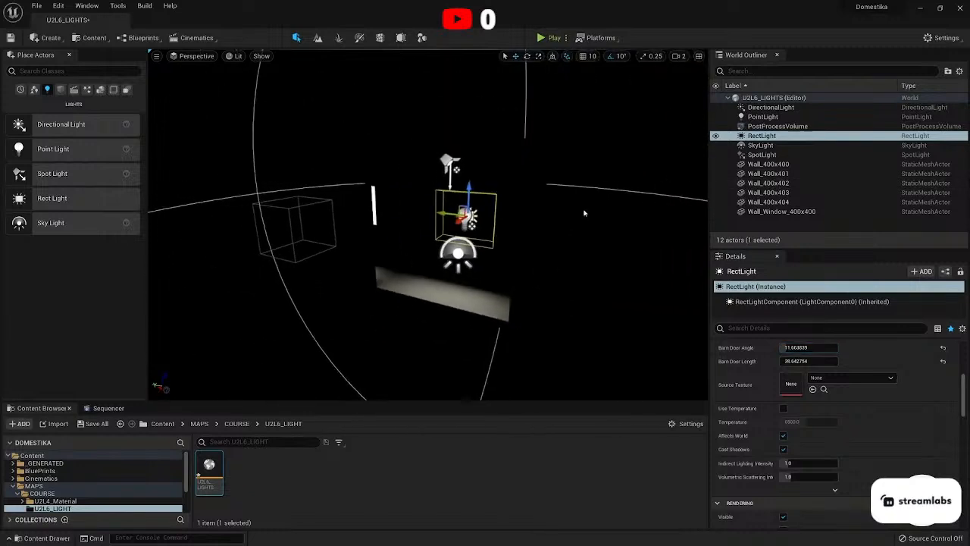
left_click(803, 145)
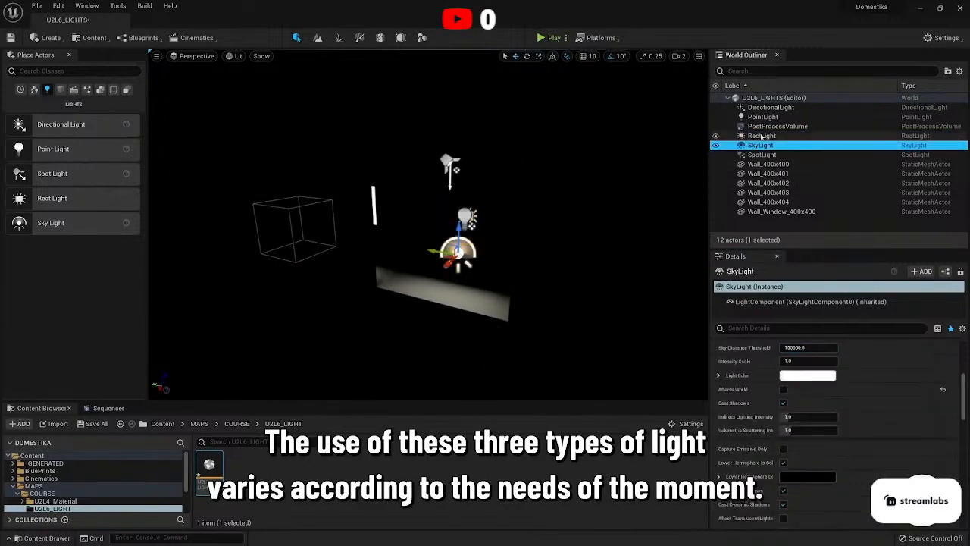
left_click(807, 136)
left_click_drag(469, 188, 468, 194)
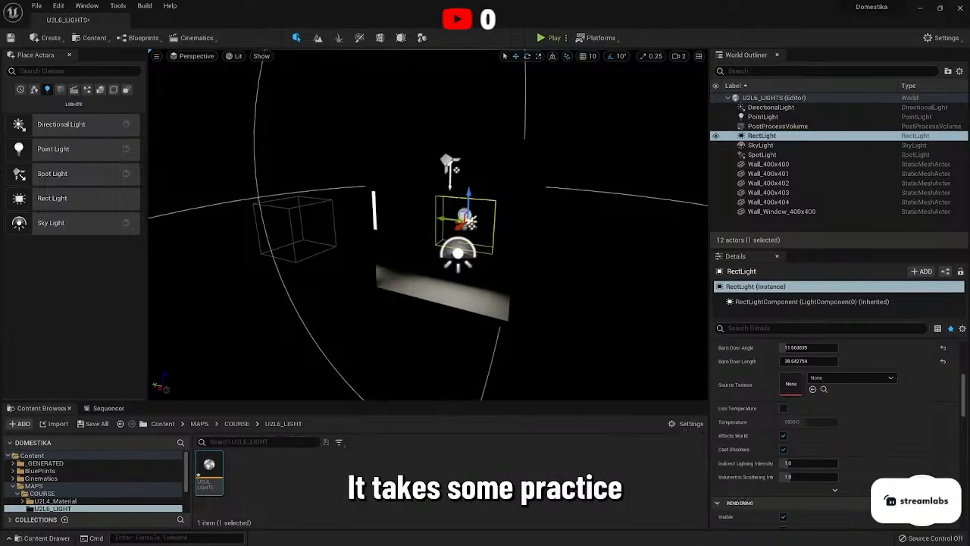
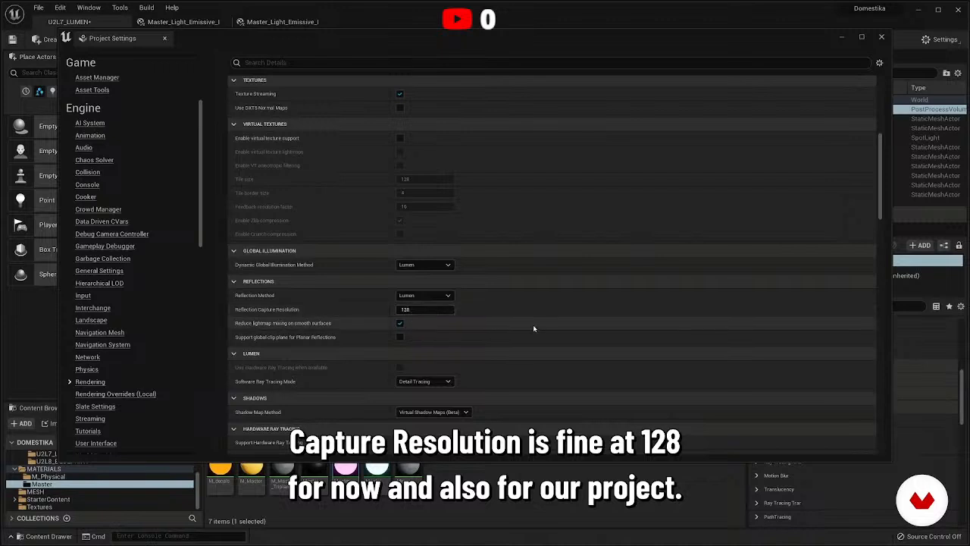
Select Detail Tracing as Lumen's Software Ray Tracing Mode and close the Project Settings.
scroll(534, 327, "down", 1)
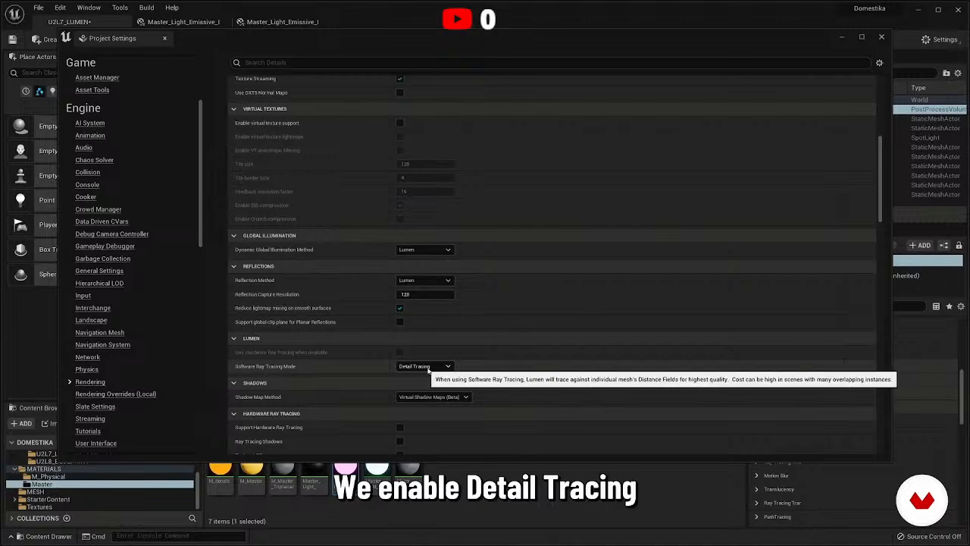
left_click(428, 367)
left_click(426, 378)
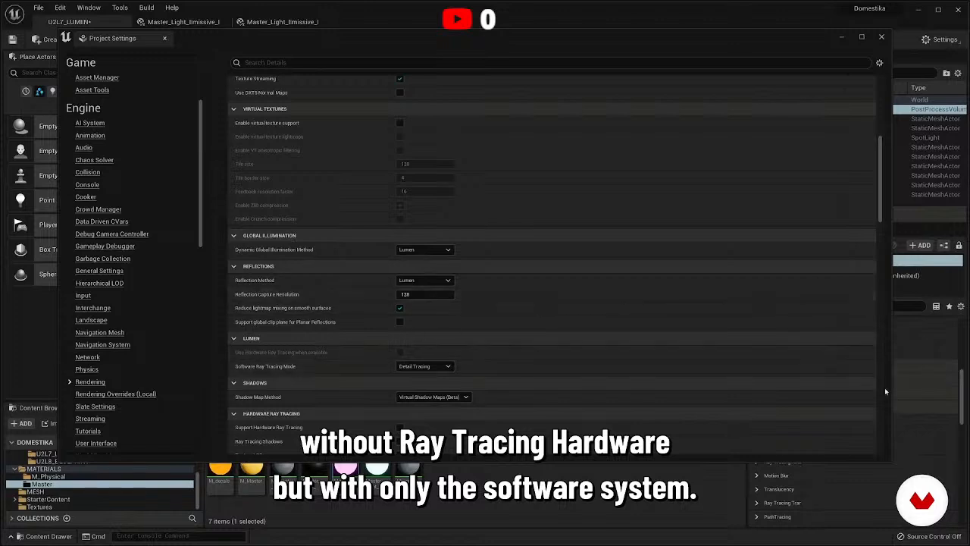
left_click_drag(892, 389, 782, 389)
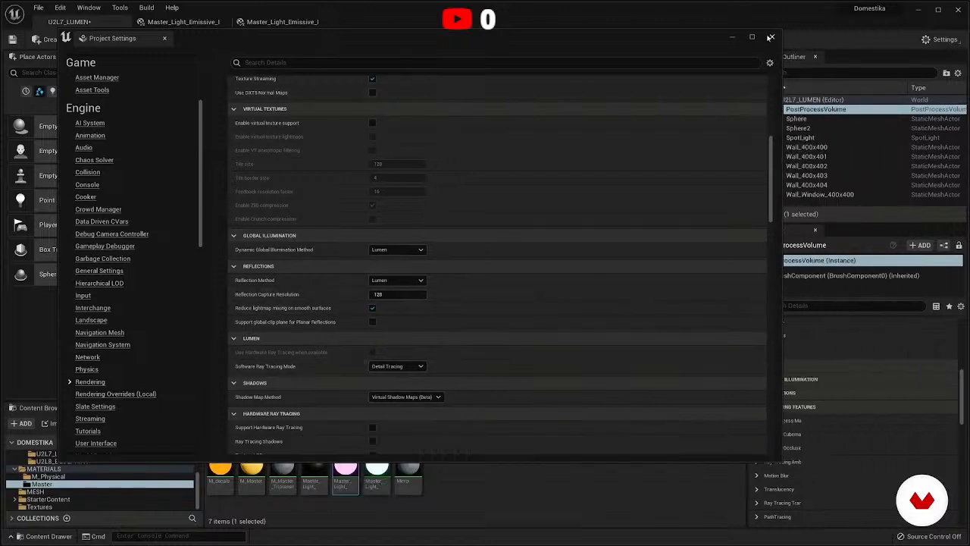
left_click(774, 38)
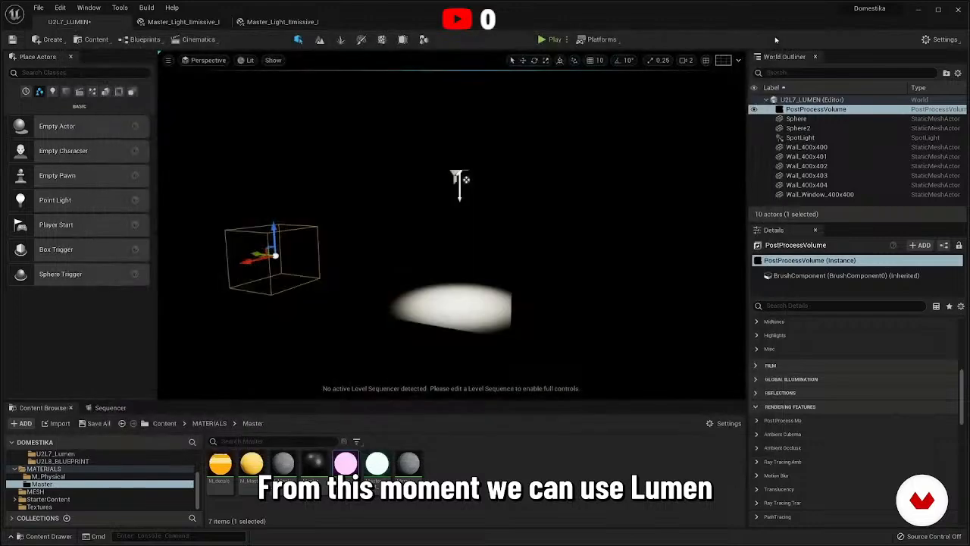
right_click_drag(697, 136, 667, 145)
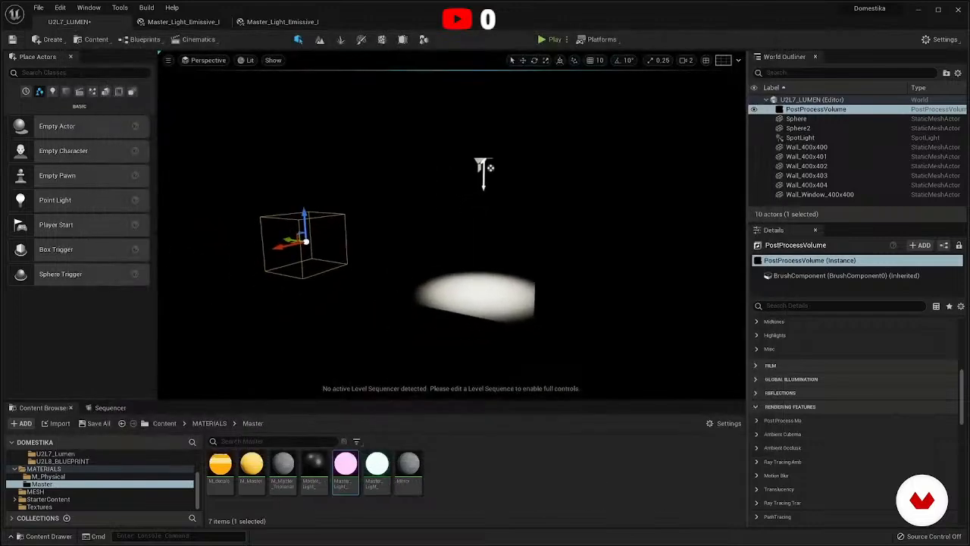
Check the PostProcessVolume's Infinite Extent (Unbound) setting and move the volume farther away from the room along its X axis.
left_click_drag(849, 222, 849, 241)
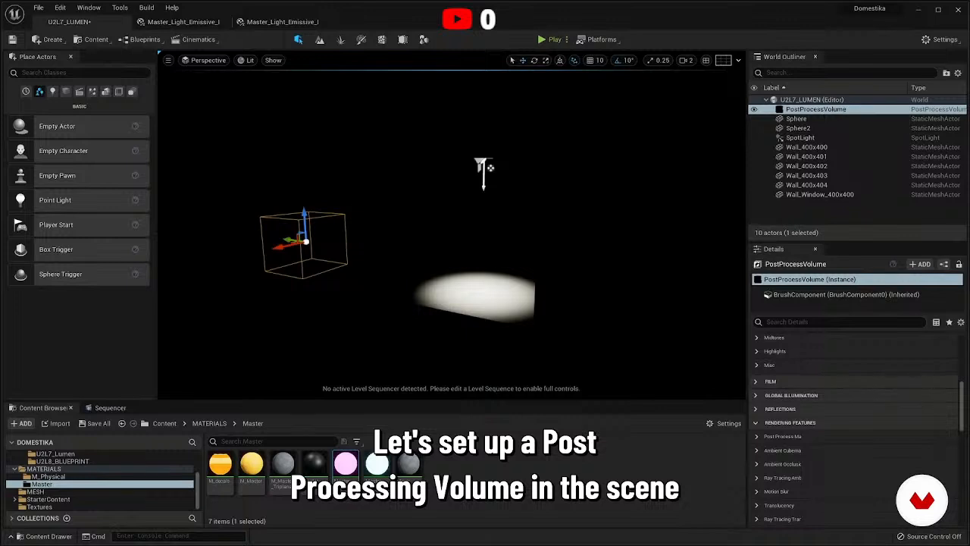
scroll(834, 416, "down", 10)
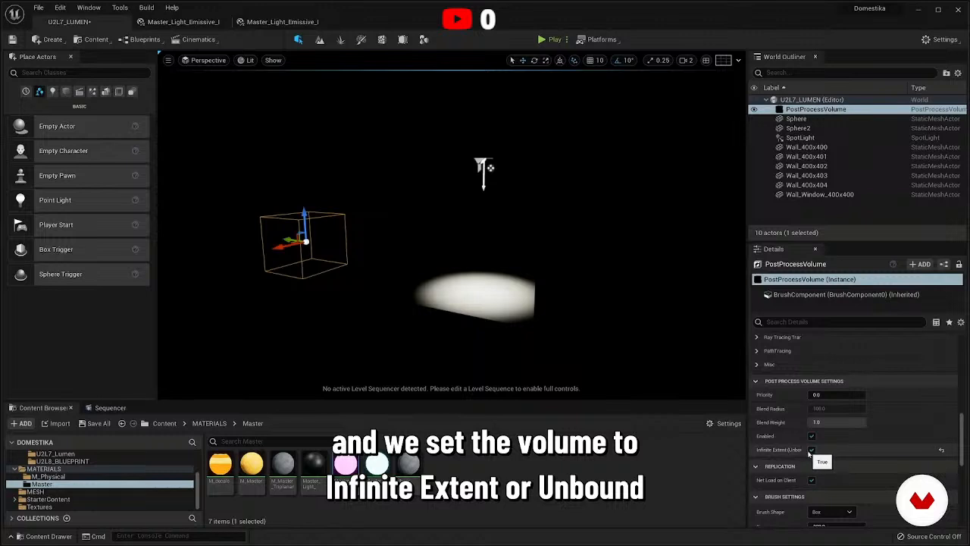
left_click_drag(747, 432, 713, 431)
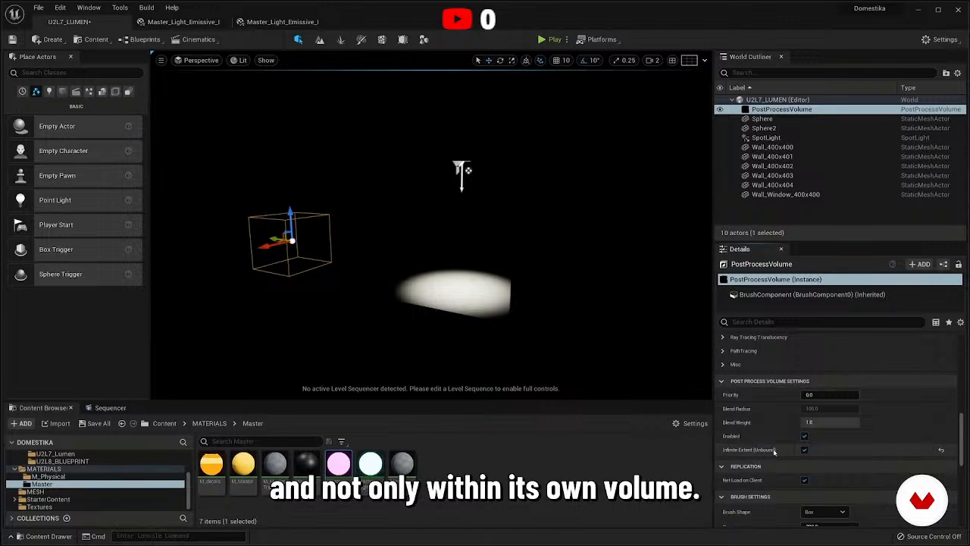
left_click_drag(714, 414, 771, 415)
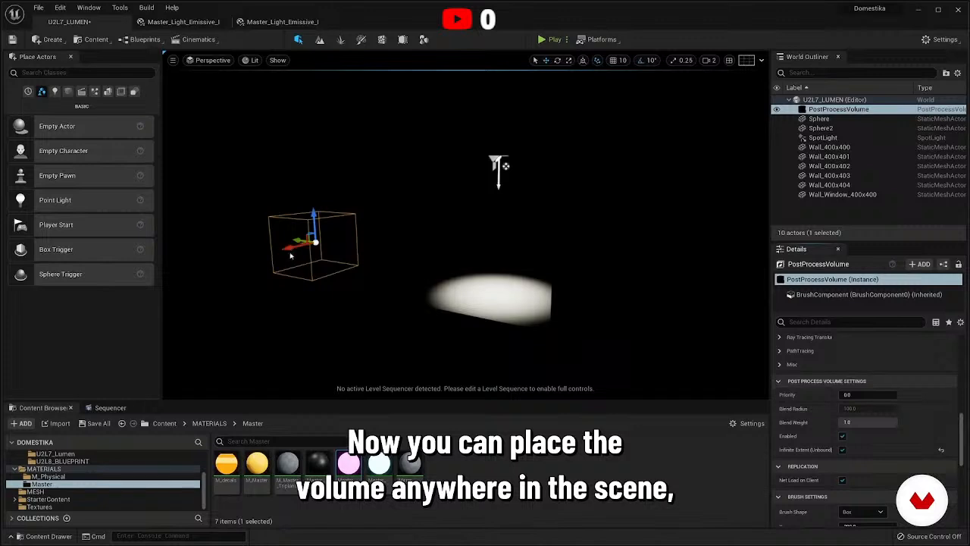
left_click_drag(295, 239, 237, 240)
right_click_drag(531, 298, 557, 319)
Inspect the open-faced room and its walls in Unlit view mode, then return the viewport to Lit.
left_click(247, 62)
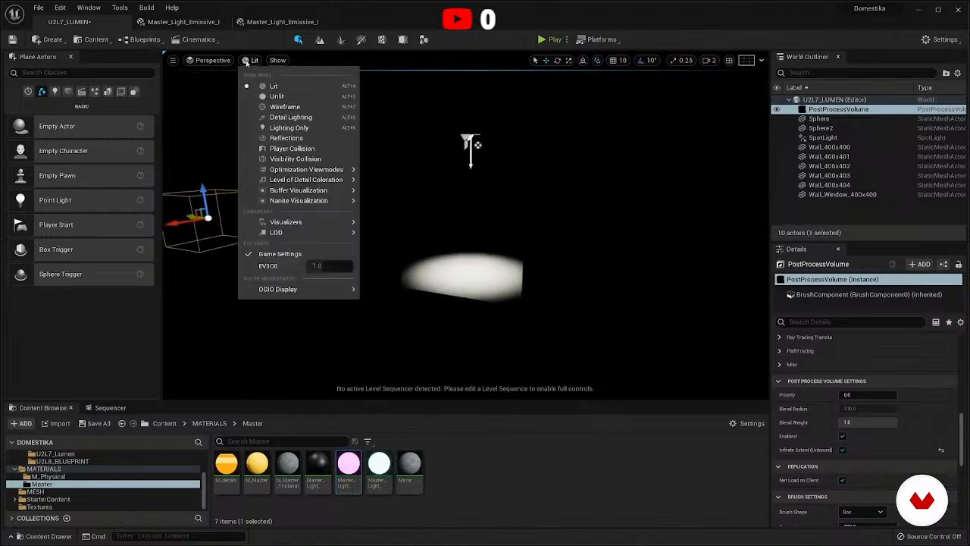
left_click(265, 97)
right_click_drag(405, 212, 444, 208)
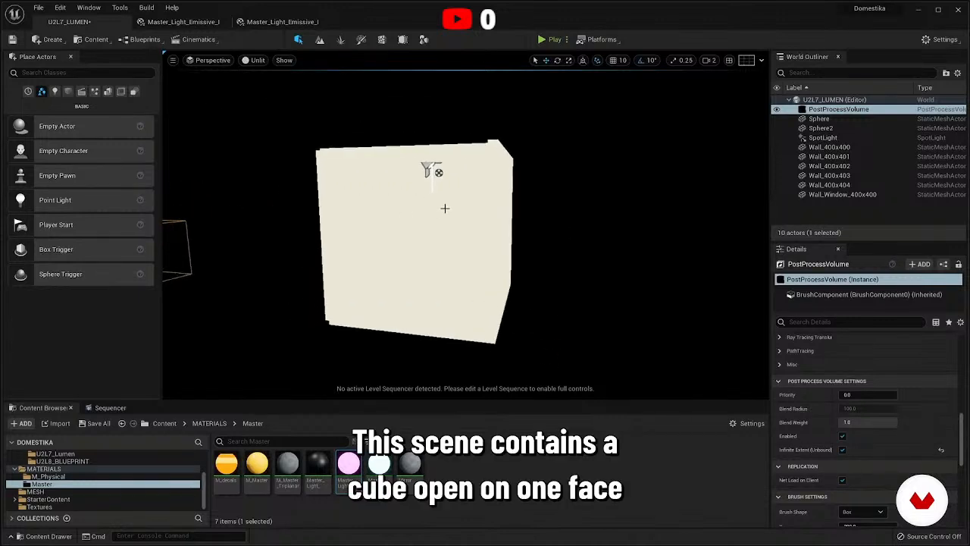
left_click(385, 158)
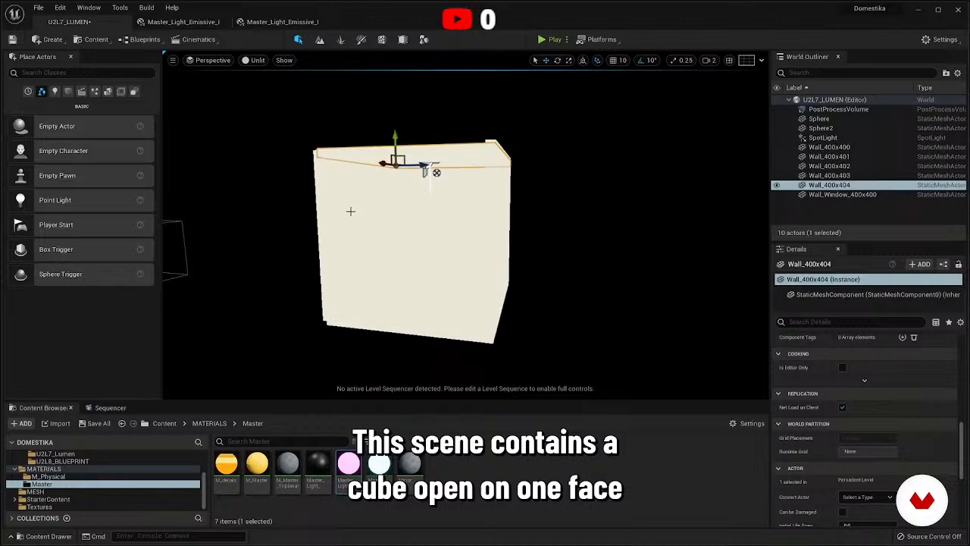
left_click(435, 306)
right_click_drag(493, 240, 530, 241)
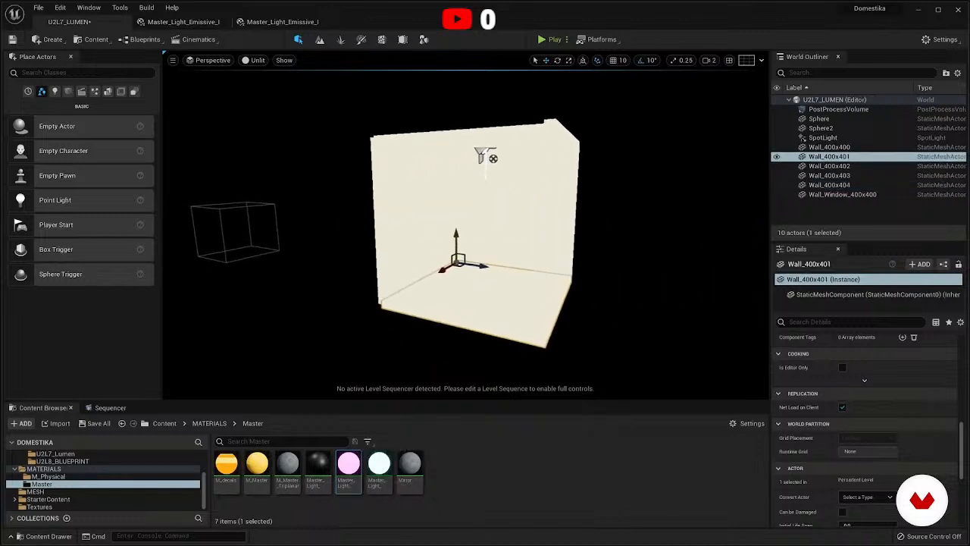
left_click(252, 60)
left_click(274, 87)
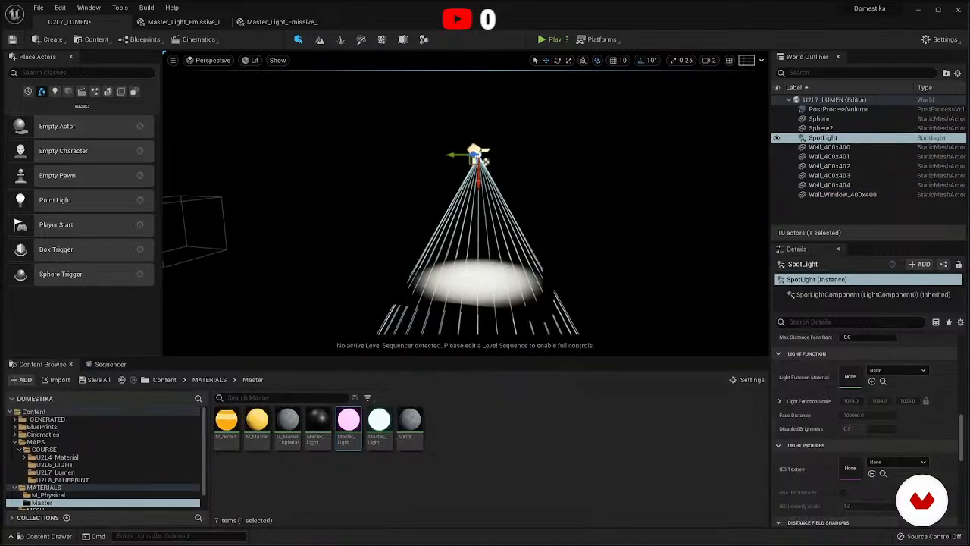
Move the spot light slightly downward inside the room.
right_click_drag(485, 228, 431, 227)
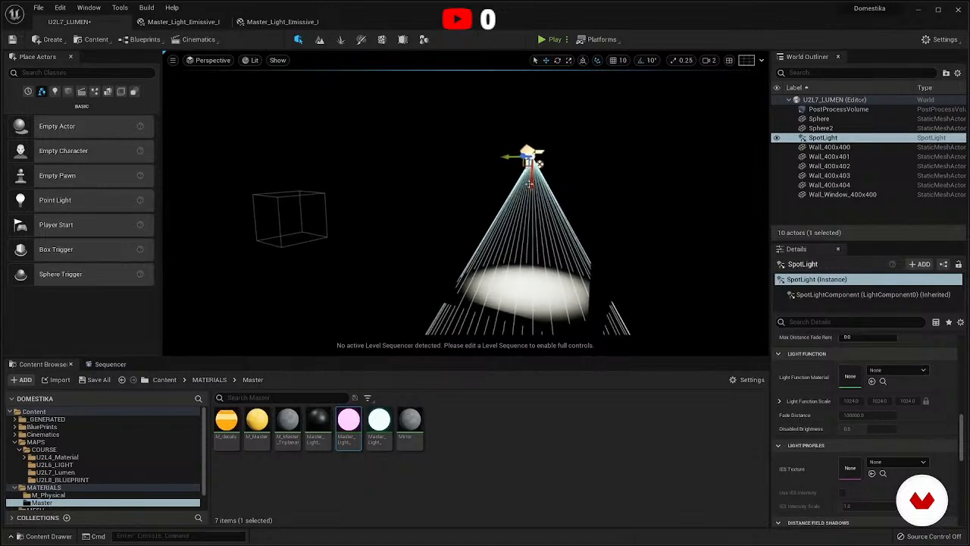
left_click_drag(530, 184, 530, 202)
right_click_drag(531, 202, 573, 233)
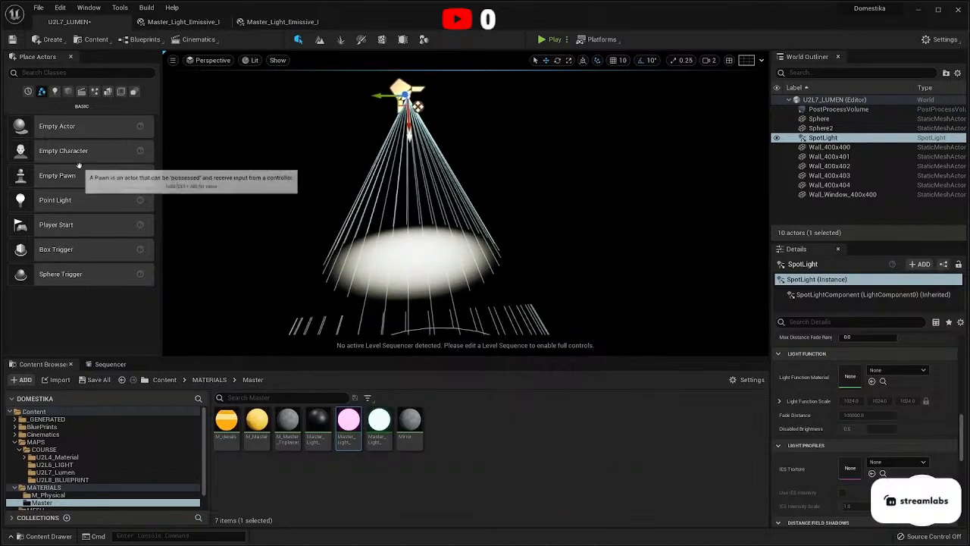
Place a Cube shape on the floor at the edge of the spot light's pool and view its lit faces up close.
left_click(67, 90)
left_click_drag(47, 126, 467, 271)
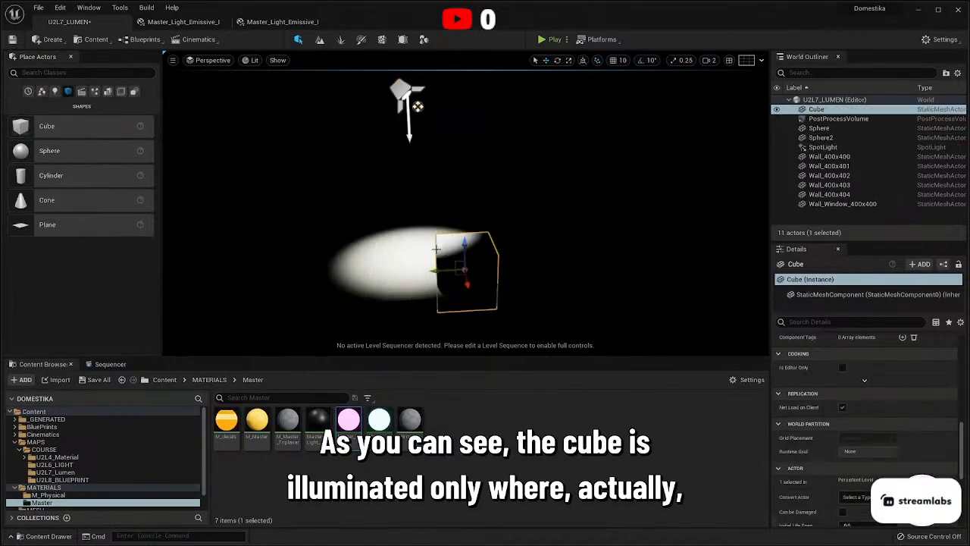
right_click_drag(467, 271, 523, 276)
right_click_drag(442, 249, 424, 259)
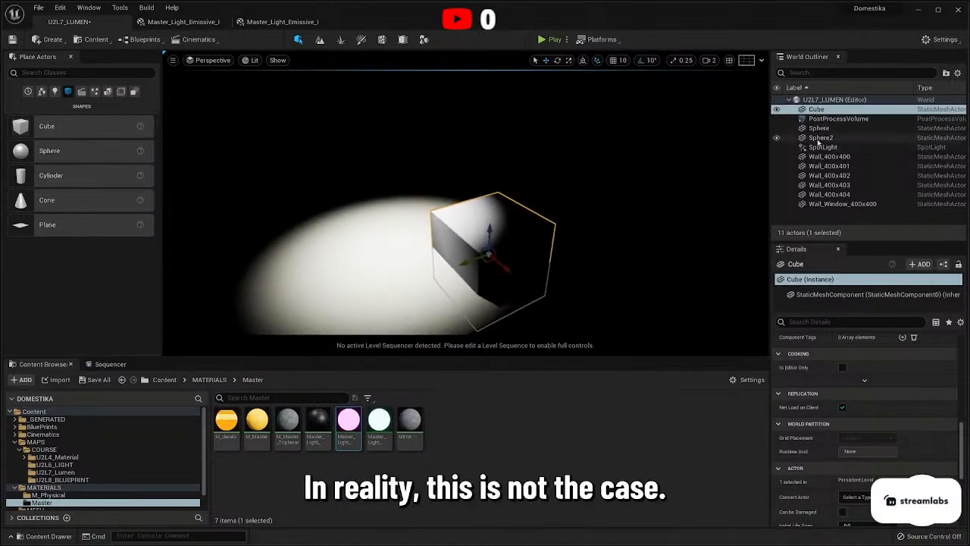
Compare the spot light's cone with the lit part of the test cube and delete the cube.
left_click(822, 146)
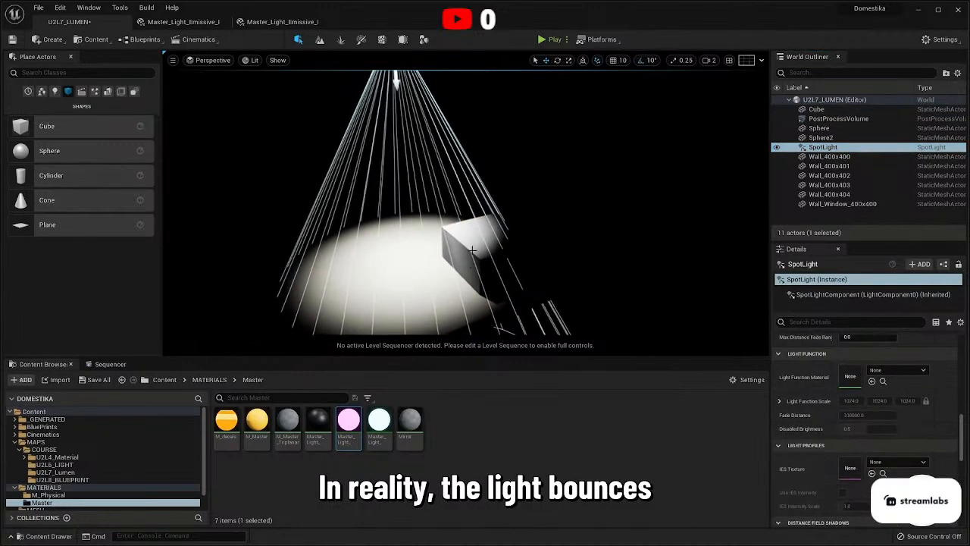
left_click(478, 237)
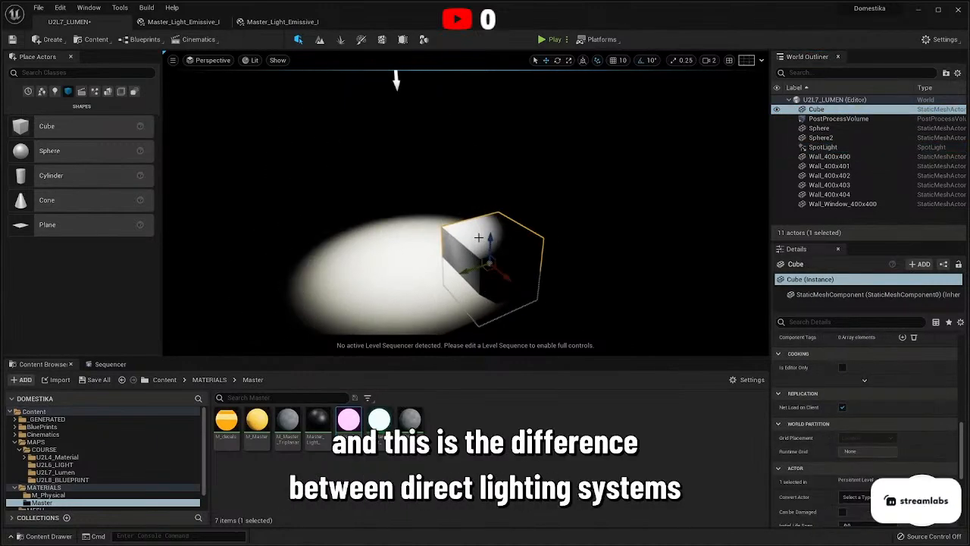
key("Delete")
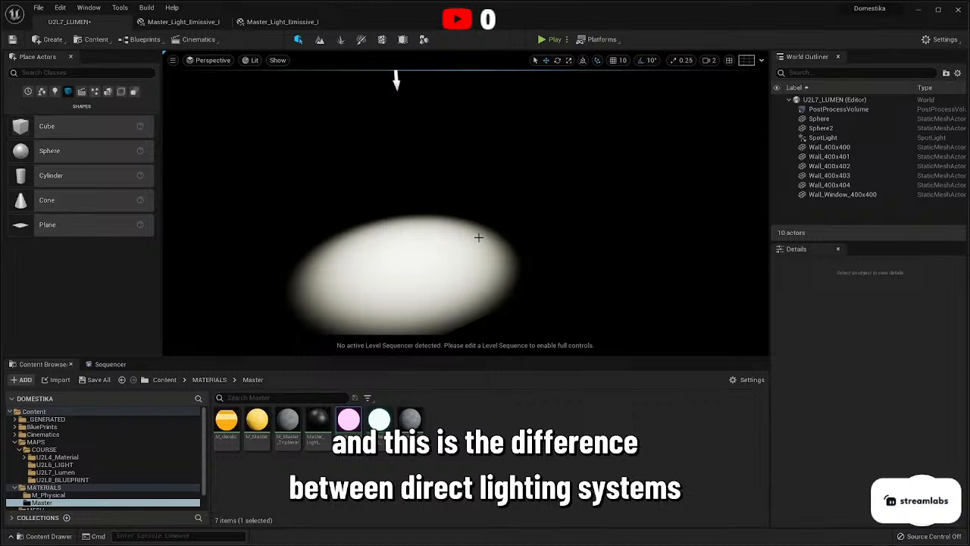
right_click_drag(440, 226, 406, 230)
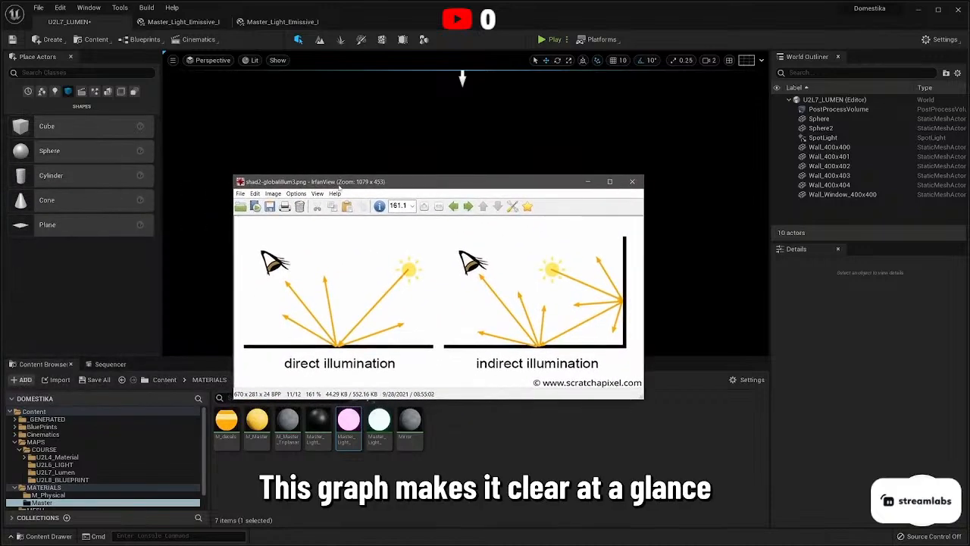
Examine the direct versus indirect illumination and light bounce diagrams in IrfanView, and minimize both image windows.
left_click_drag(361, 182, 364, 145)
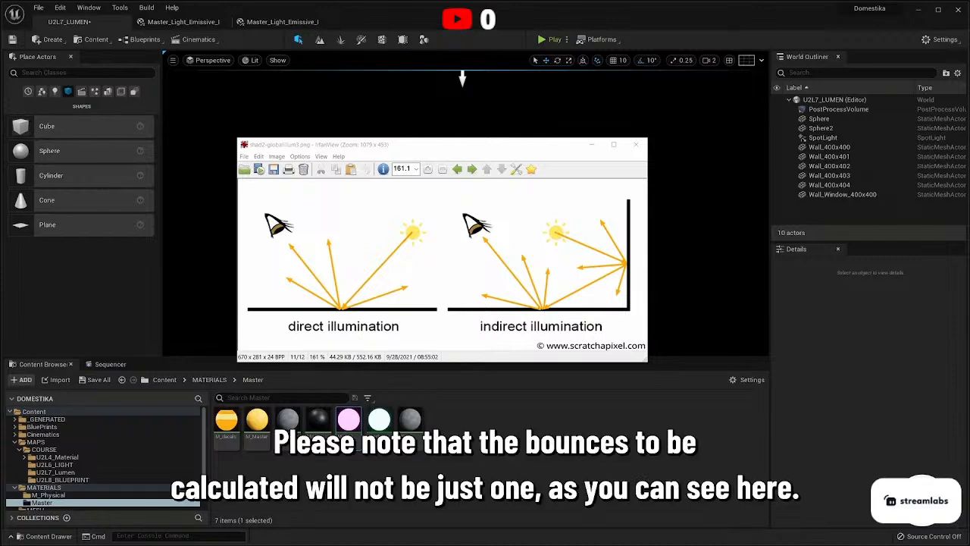
left_click_drag(0, 140, 490, 164)
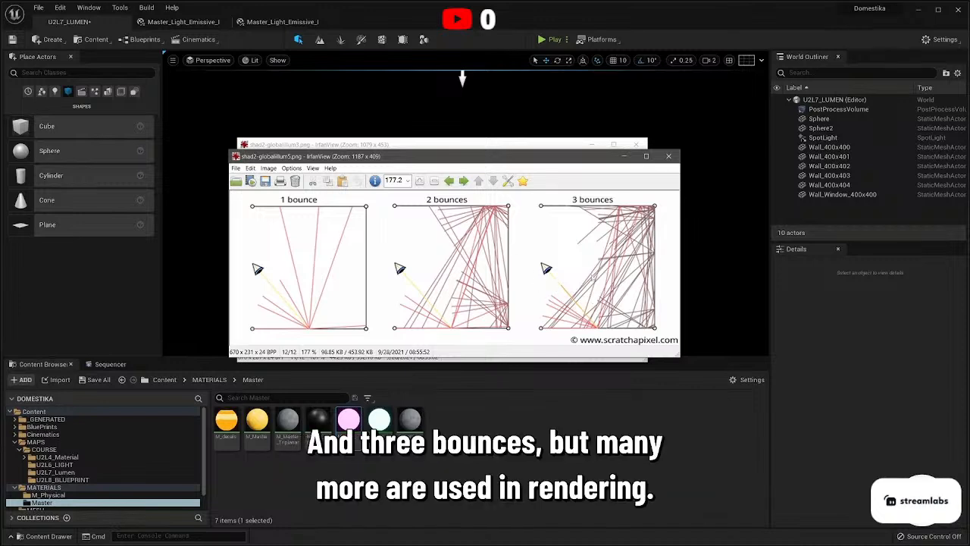
left_click(628, 156)
left_click(592, 144)
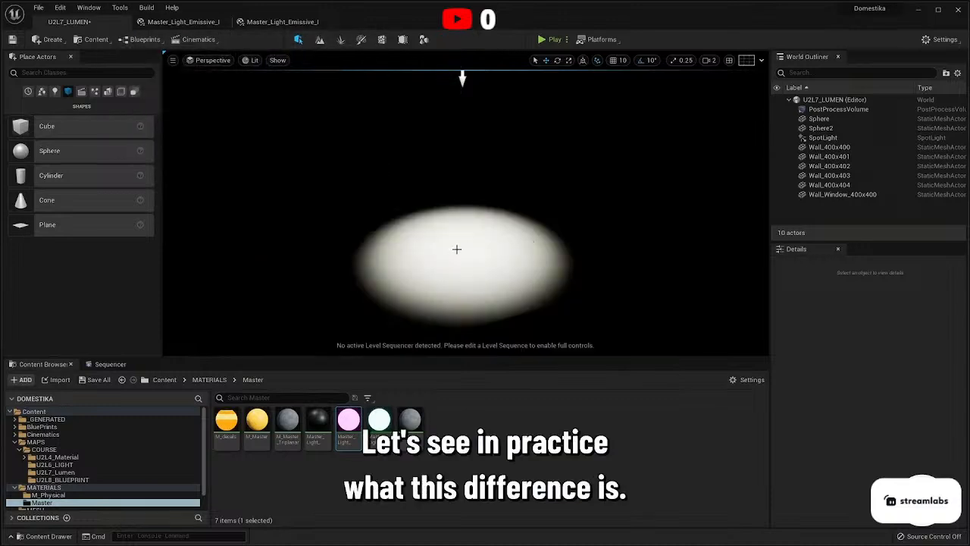
Set the PostProcessVolume's Global Illumination method to Lumen, with the Reflections settings expanded, and inspect the room.
scroll(457, 249, "down", 5)
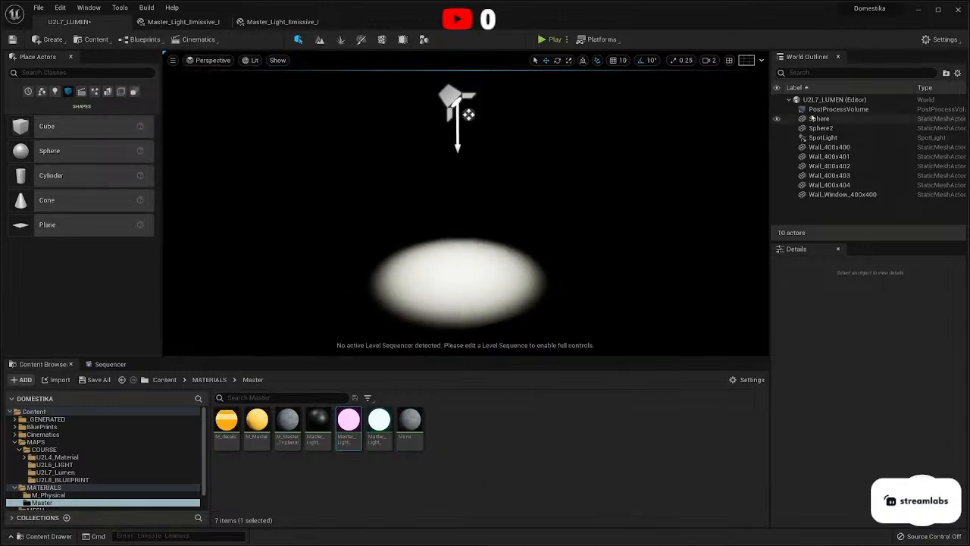
left_click(826, 110)
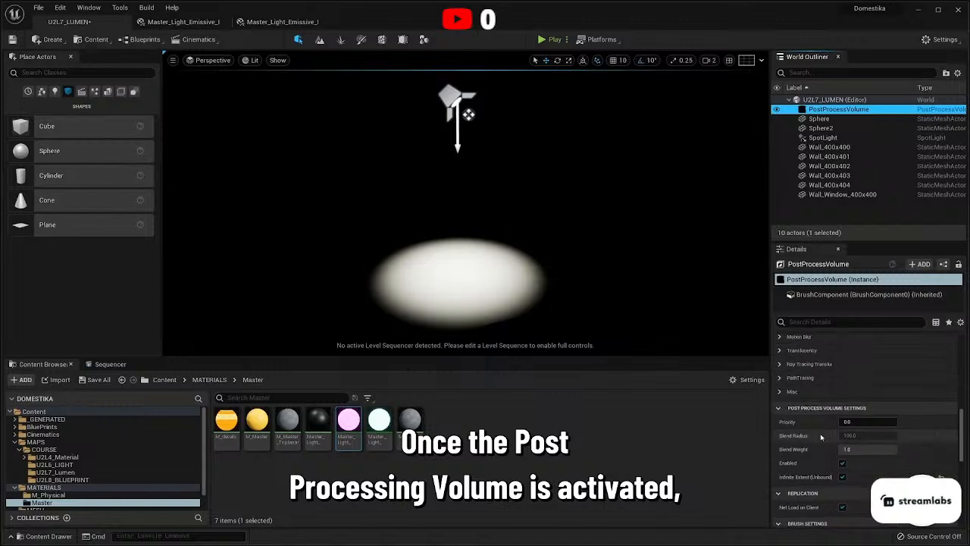
scroll(803, 394, "up", 4)
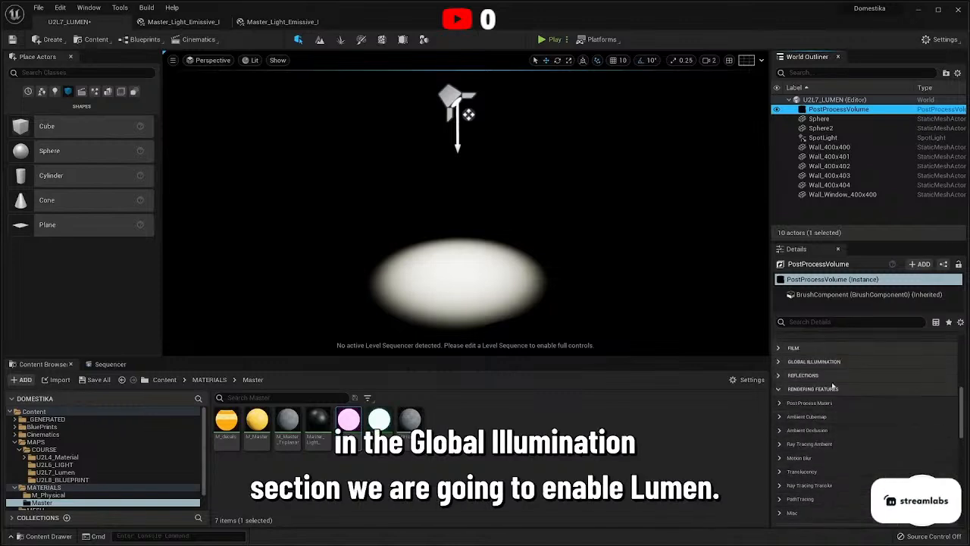
scroll(786, 385, "up", 1)
left_click(779, 377)
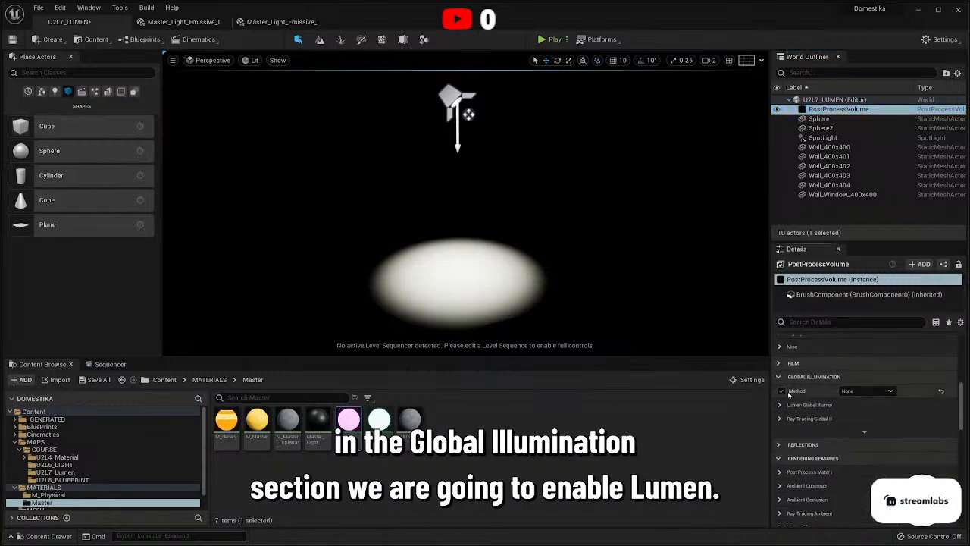
left_click(779, 446)
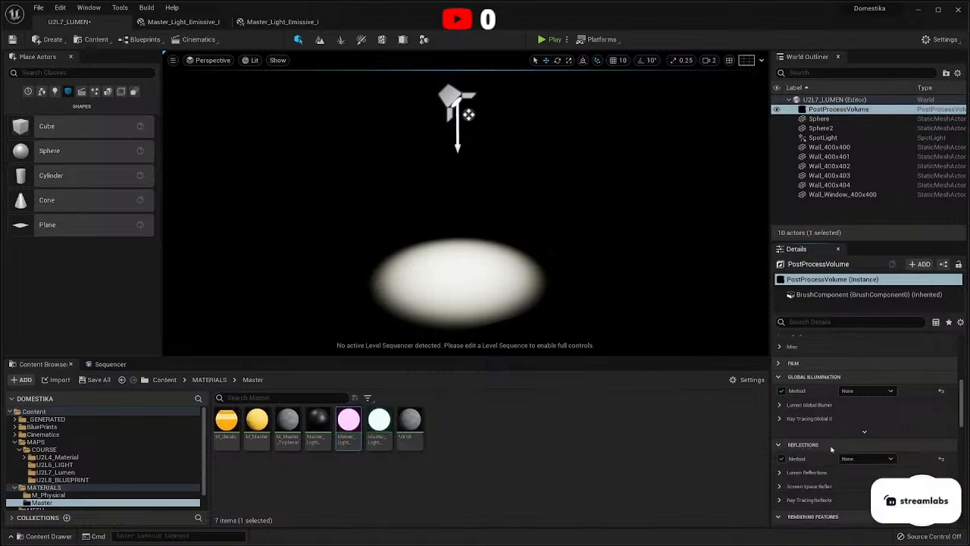
left_click(867, 390)
left_click(856, 413)
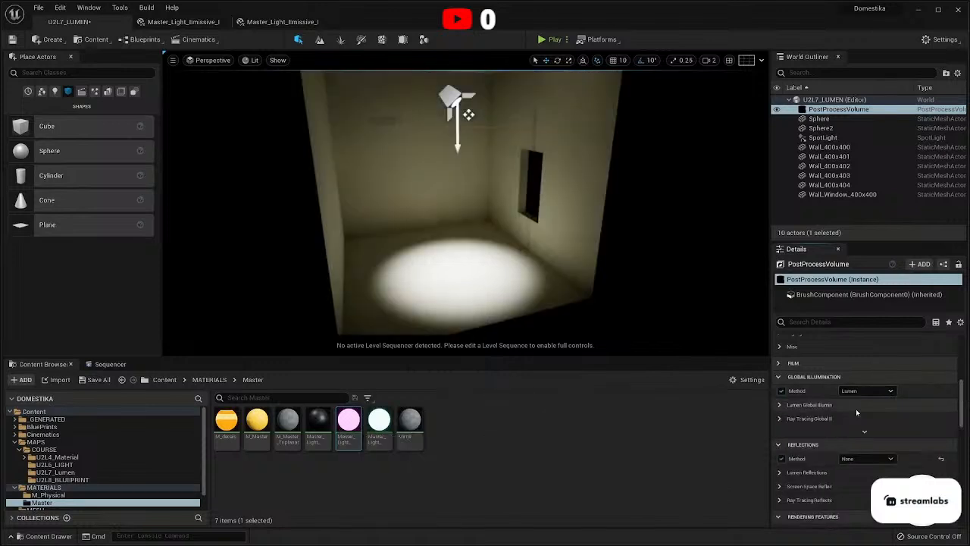
right_click_drag(546, 227, 515, 186)
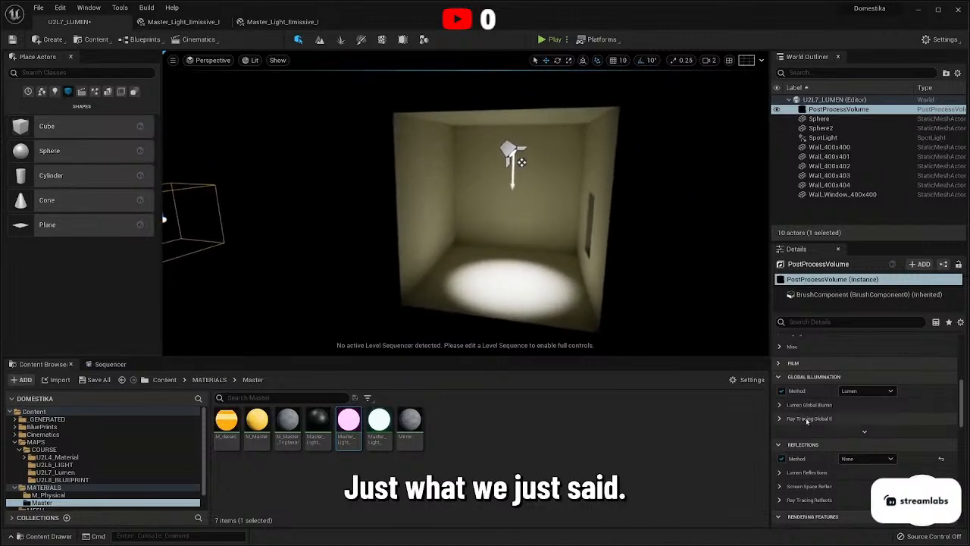
Set the PostProcessVolume's Global Illumination method to None and move the spot light slightly upward to compare the direct lighting.
left_click(864, 390)
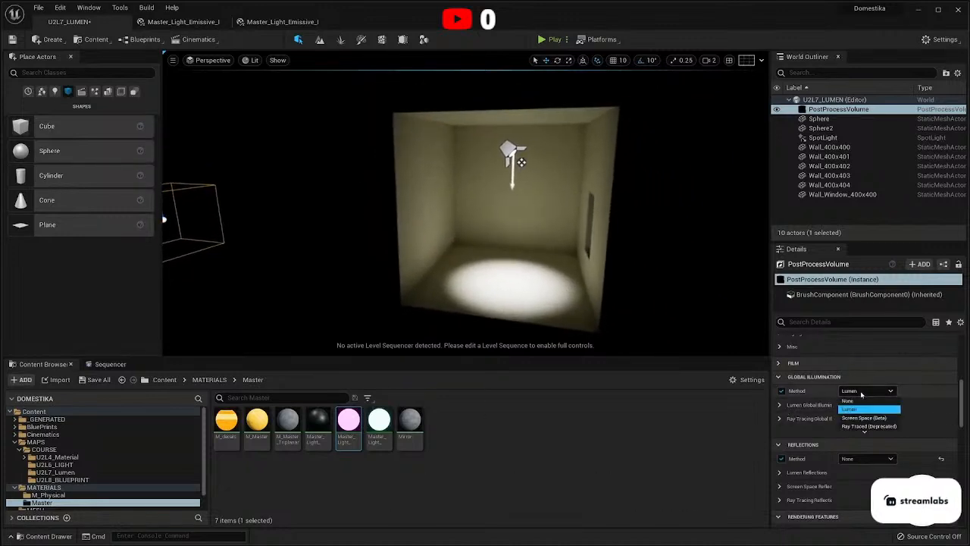
left_click(850, 405)
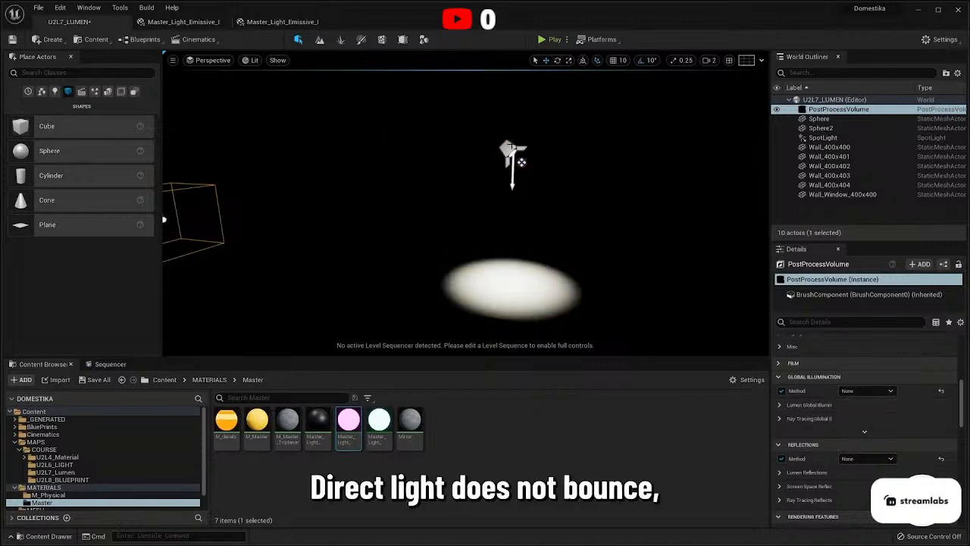
left_click(521, 161)
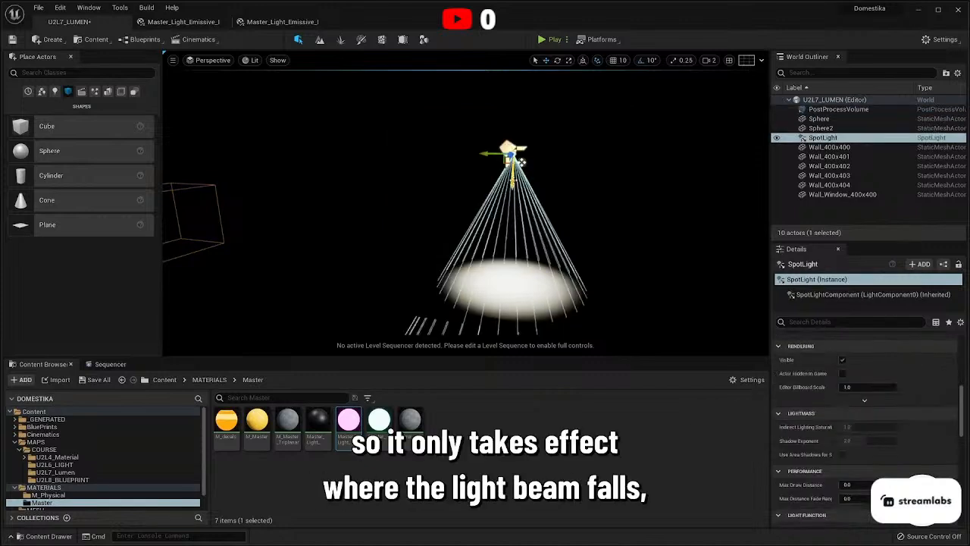
left_click_drag(522, 162, 521, 150)
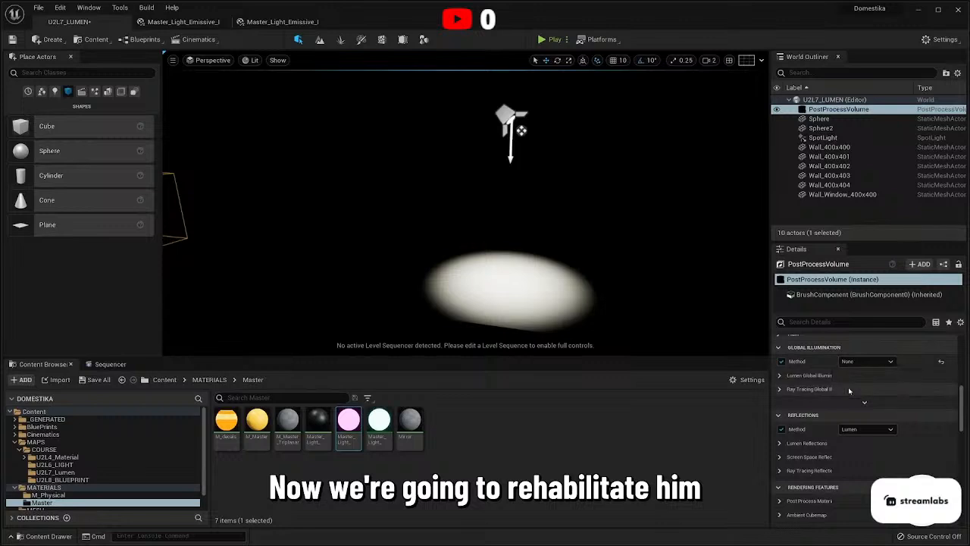
Switch the PostProcessVolume's Global Illumination method back to Lumen and view the room closer.
left_click(866, 361)
left_click(855, 381)
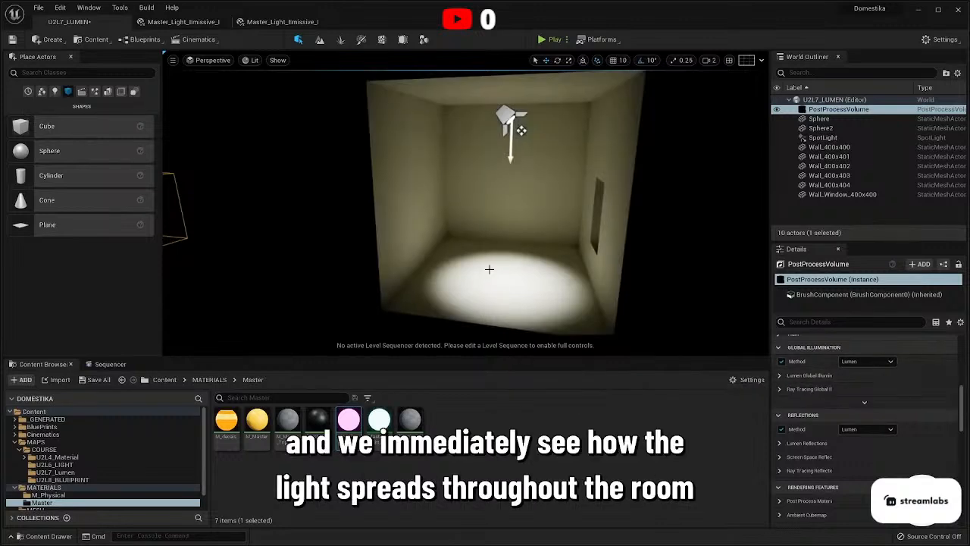
mouse_move(489, 270)
right_mouse_down()
mouse_move(510, 252)
mouse_move(479, 271)
mouse_move(539, 269)
mouse_move(511, 294)
mouse_move(502, 270)
right_mouse_up()
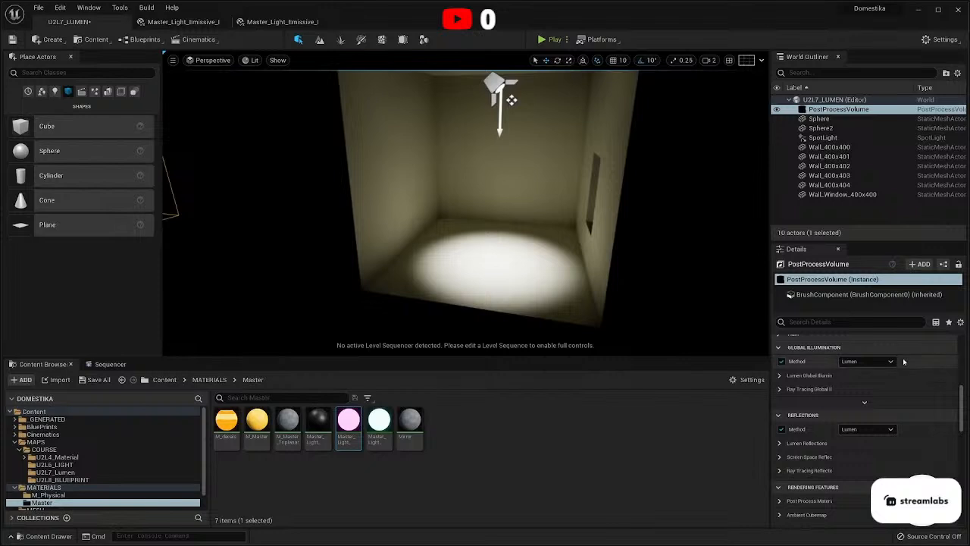
Examine the PostProcessVolume's Final Gather Quality under Lumen Global Illumination and the Quality under Lumen Reflections.
scroll(942, 402, "up", 1)
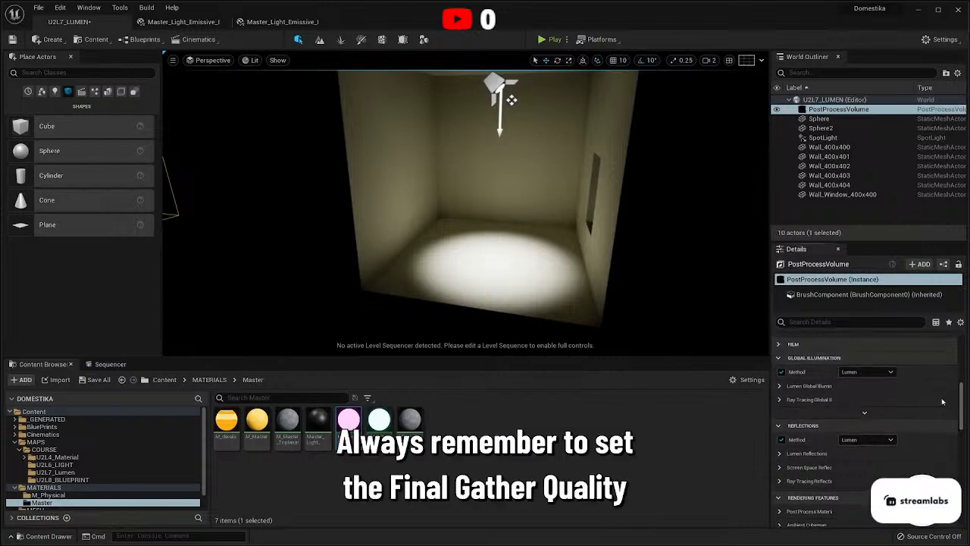
left_click(780, 385)
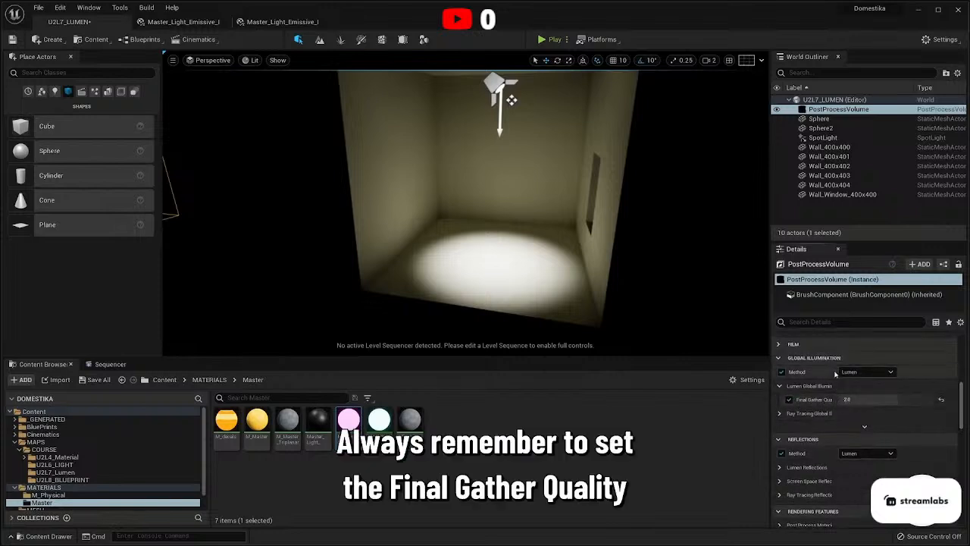
left_click_drag(838, 371, 861, 371)
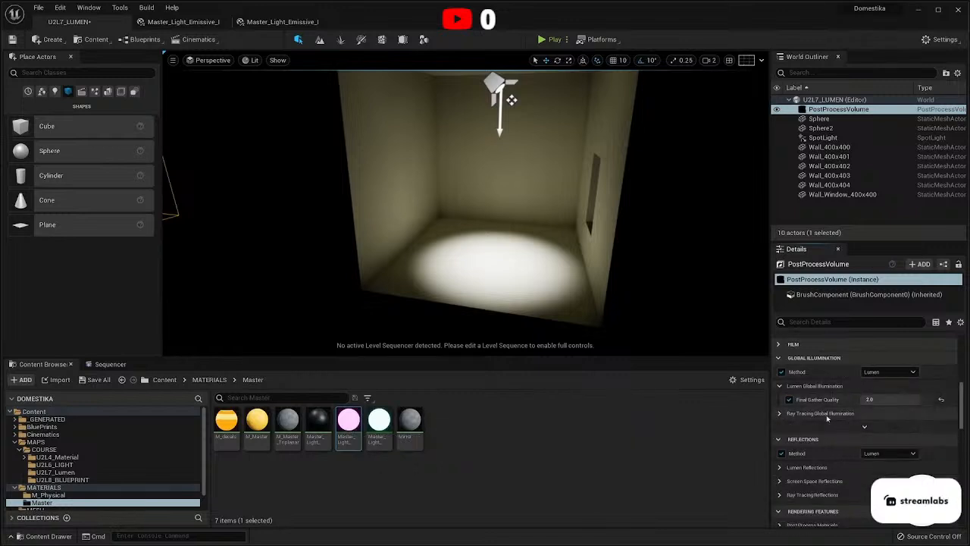
scroll(826, 414, "down", 1)
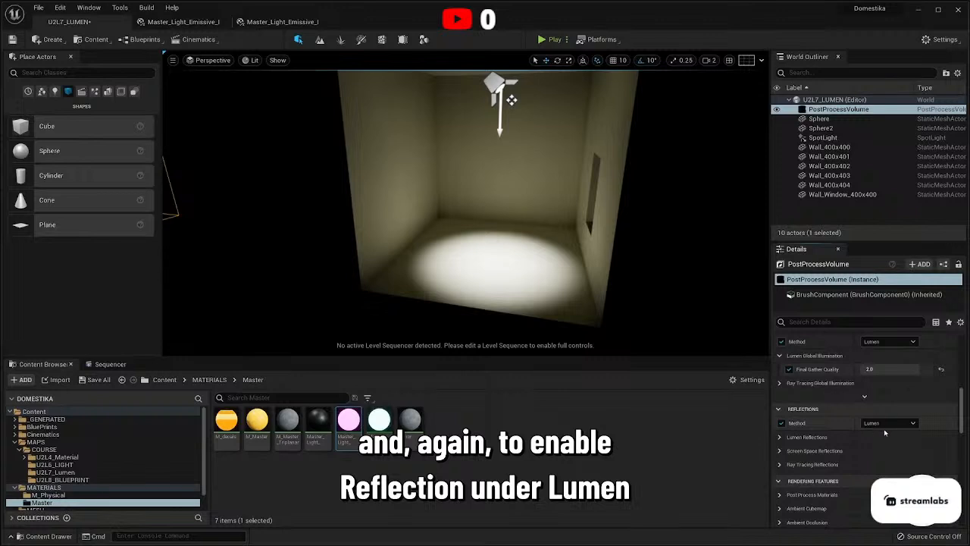
left_click(781, 437)
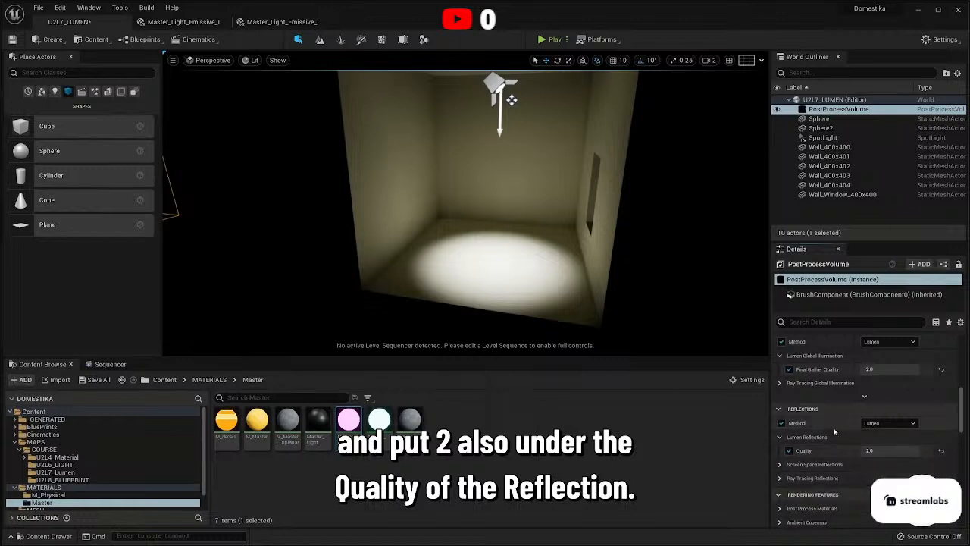
right_click_drag(507, 280, 509, 256)
key("s")
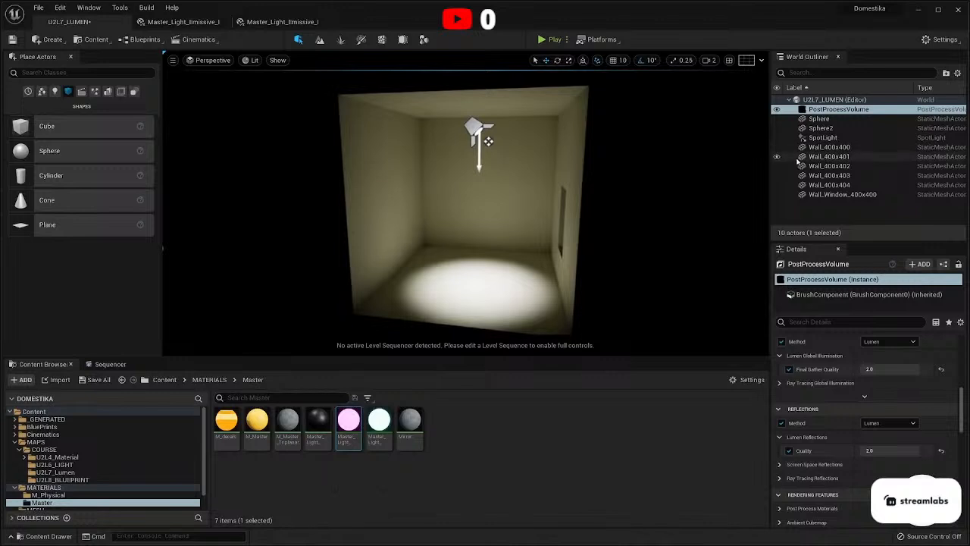
Select Sphere in the level, open the Master_Light_Emissive_Inst1 material instance, and open its parent material Master_Light_Emissive.
left_click(819, 128)
left_click(818, 119)
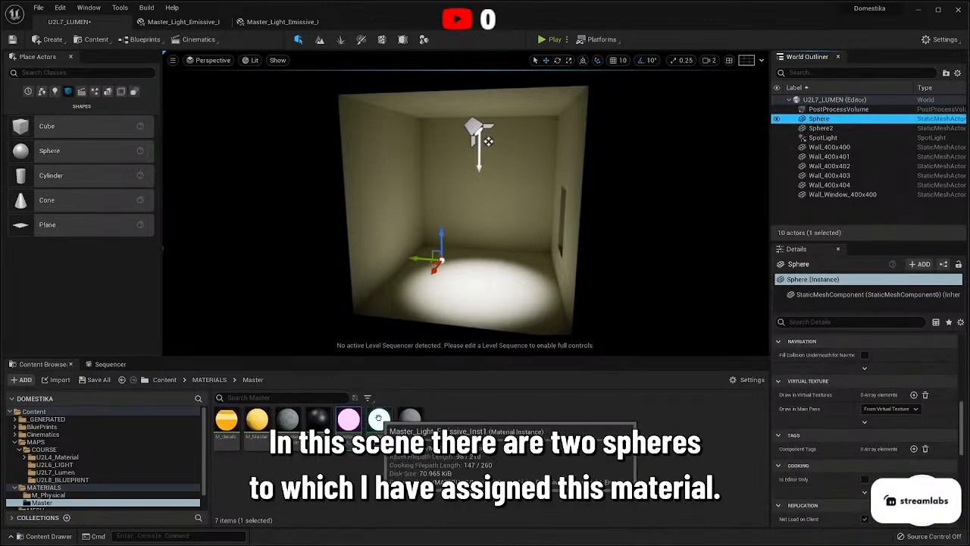
double_click(378, 417)
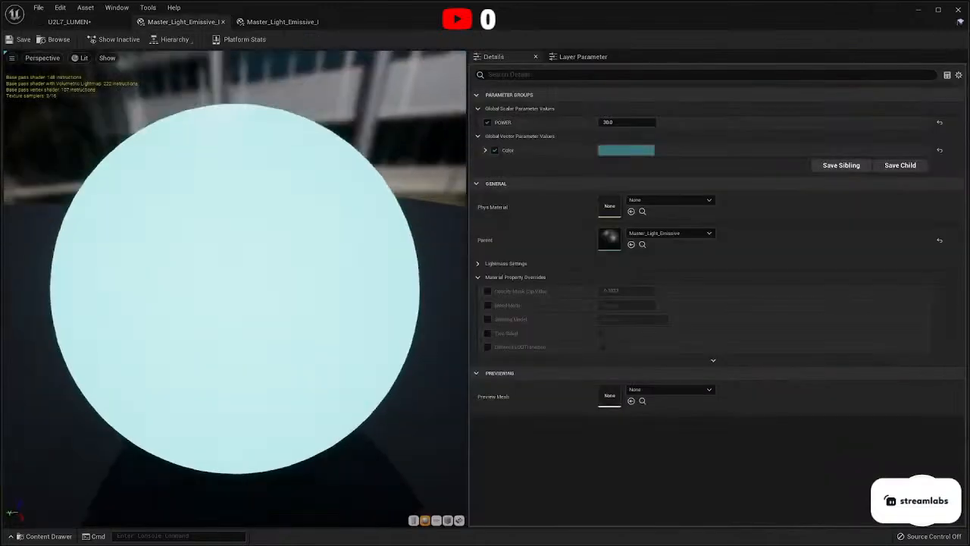
double_click(609, 239)
right_click_drag(442, 341, 492, 368)
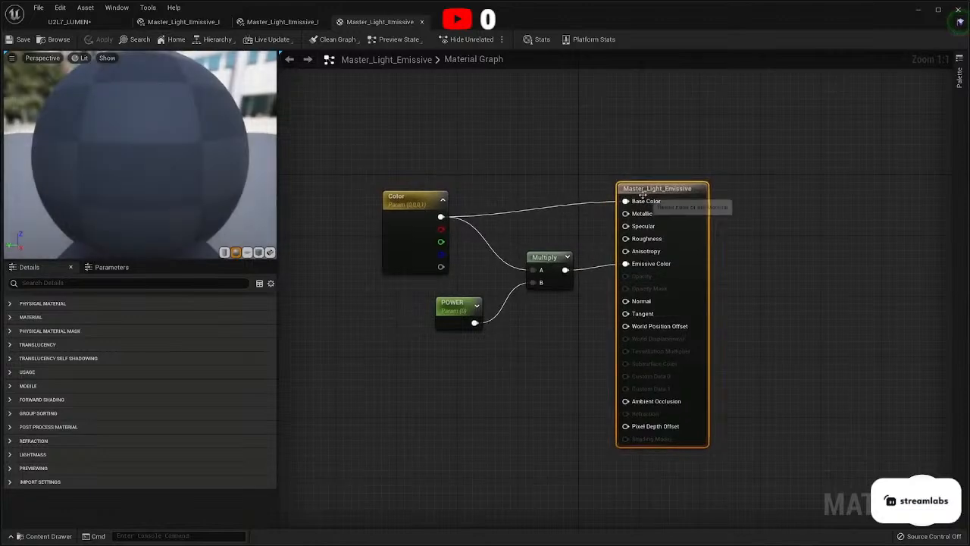
Tidy the Color, Multiply and POWER nodes, aligning Color with Base Color and Multiply with Emissive Color.
left_click(415, 195)
left_click_drag(416, 192, 424, 191)
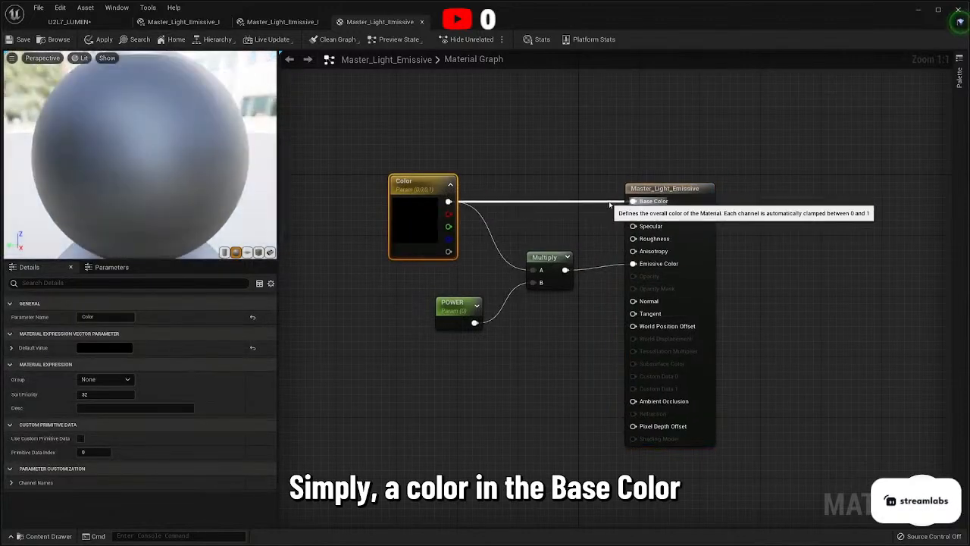
left_click_drag(543, 262, 551, 254)
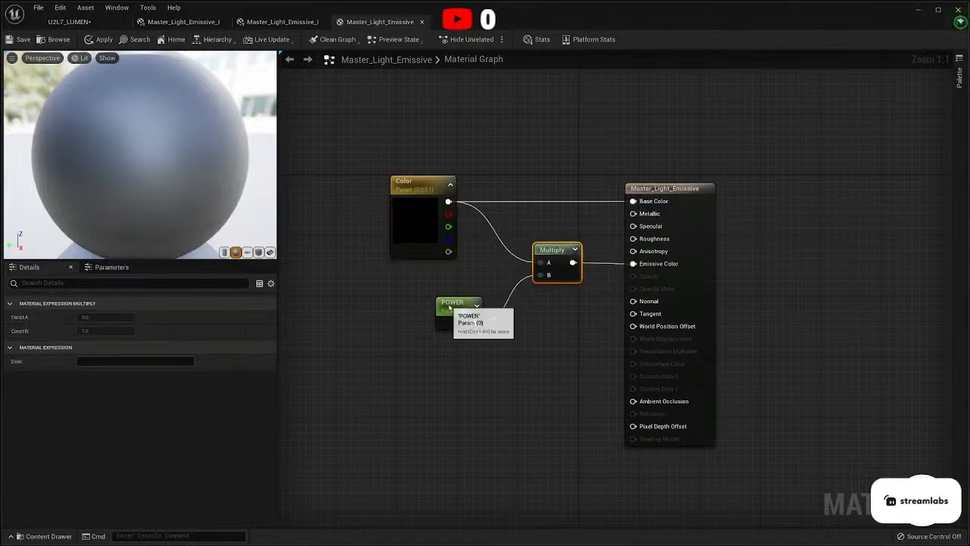
left_click_drag(459, 314, 467, 314)
left_click(423, 189)
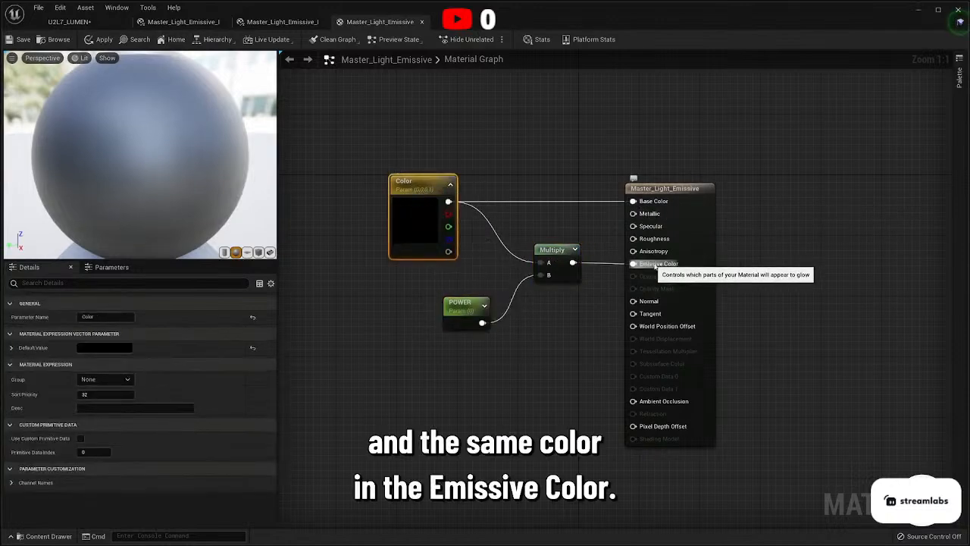
Return to the U2L7_LUMEN level and hide the SpotLight.
left_click(76, 22)
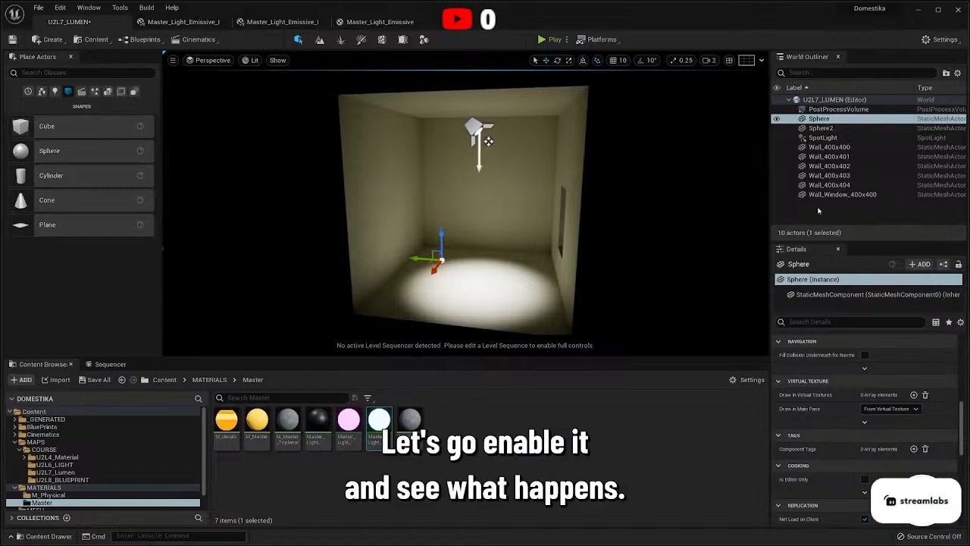
left_click(819, 139)
left_click(777, 138)
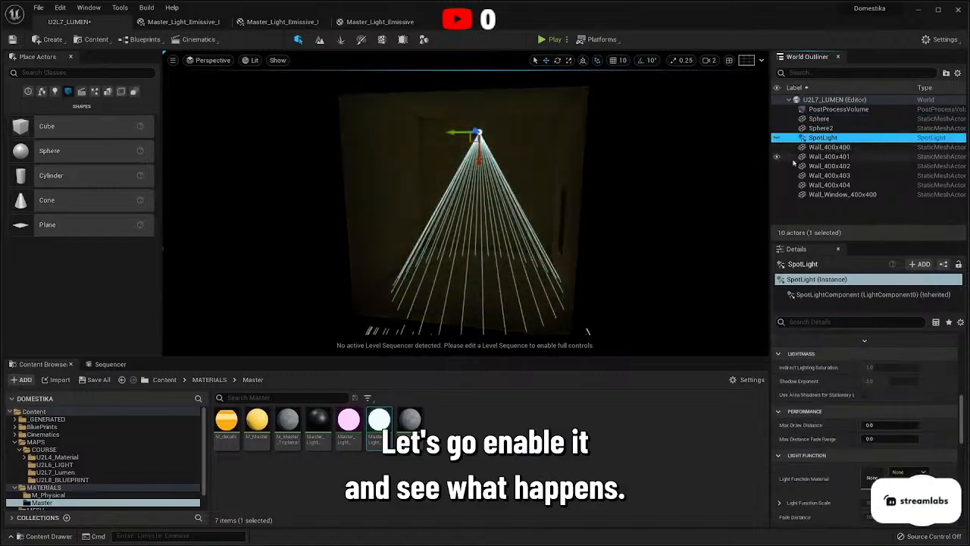
Make Sphere and Sphere2 visible through their shared Rendering settings, and clear their selection to see the emissive glow.
left_click(818, 128)
left_click(818, 119, "ctrl")
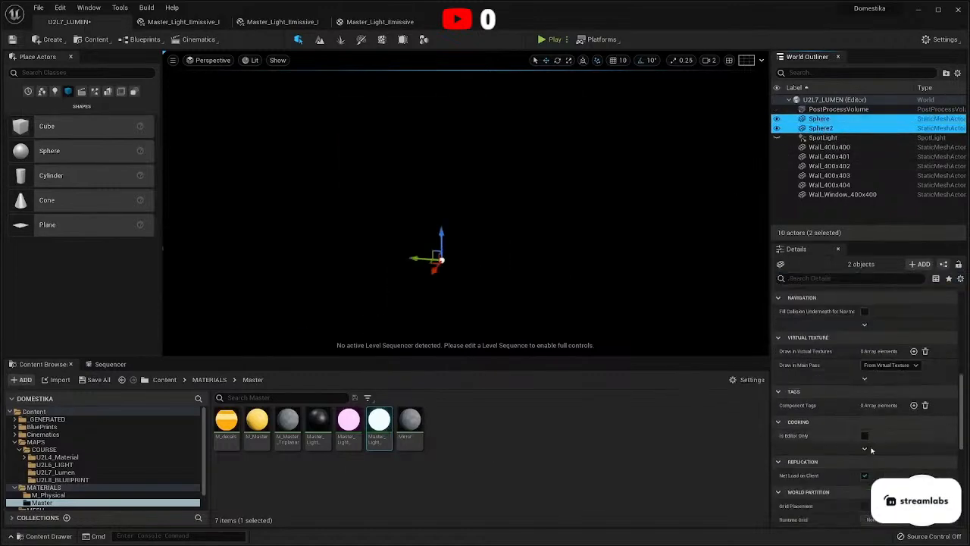
left_click_drag(960, 441, 960, 401)
left_click(864, 369)
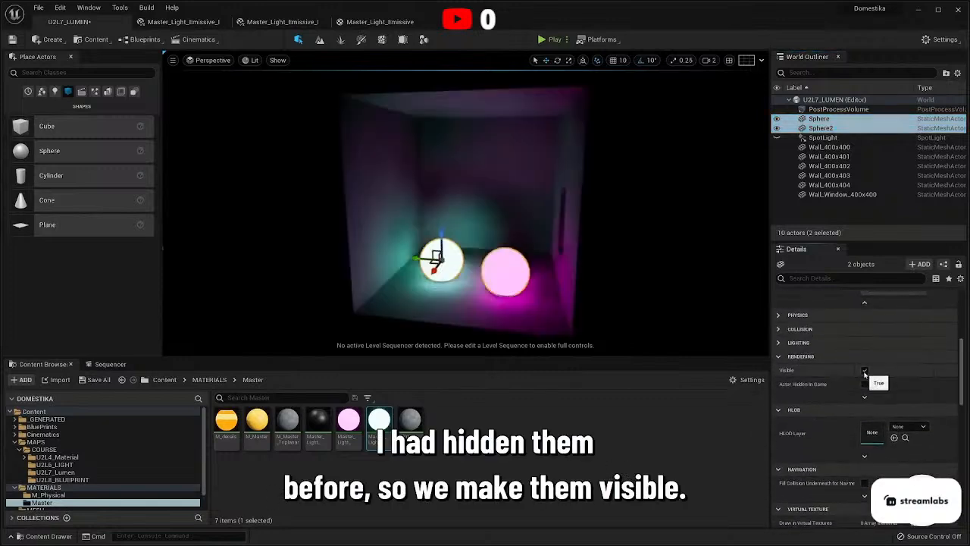
left_click(535, 422)
left_click(474, 272)
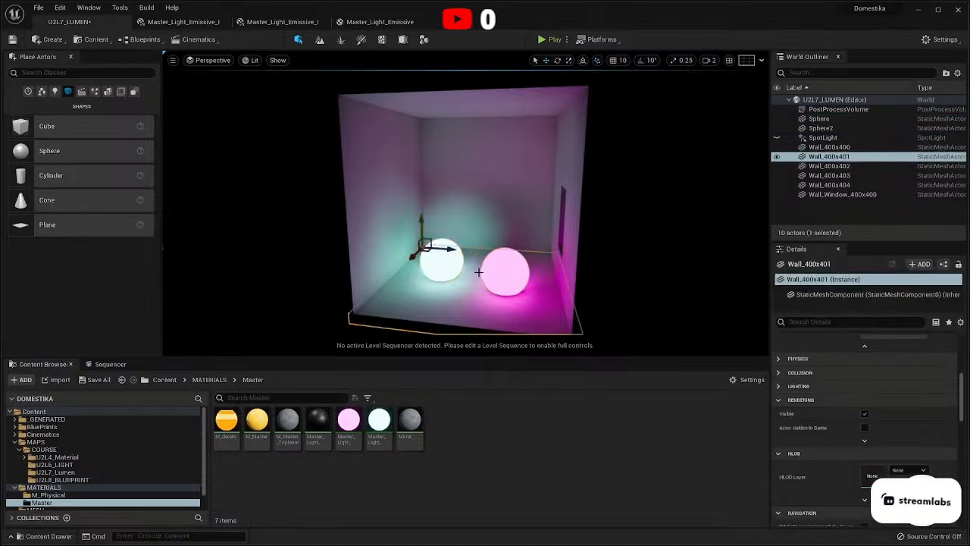
Turn off Affects World for the SpotLight and view the room lit by the emissive spheres alone.
left_click(825, 137)
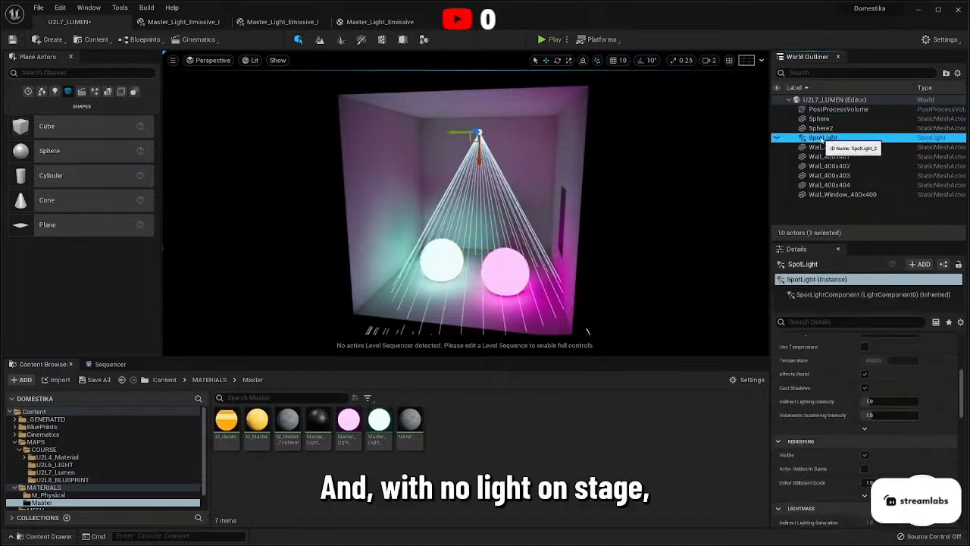
left_click(865, 375)
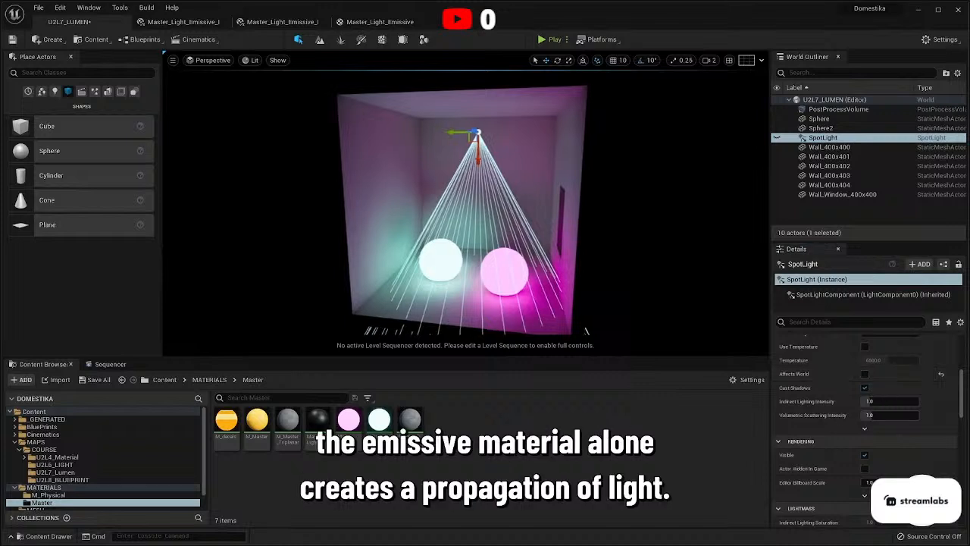
left_click(523, 192)
right_click_drag(523, 192, 503, 179)
right_click_drag(524, 275, 520, 295)
scroll(522, 273, "up", 5)
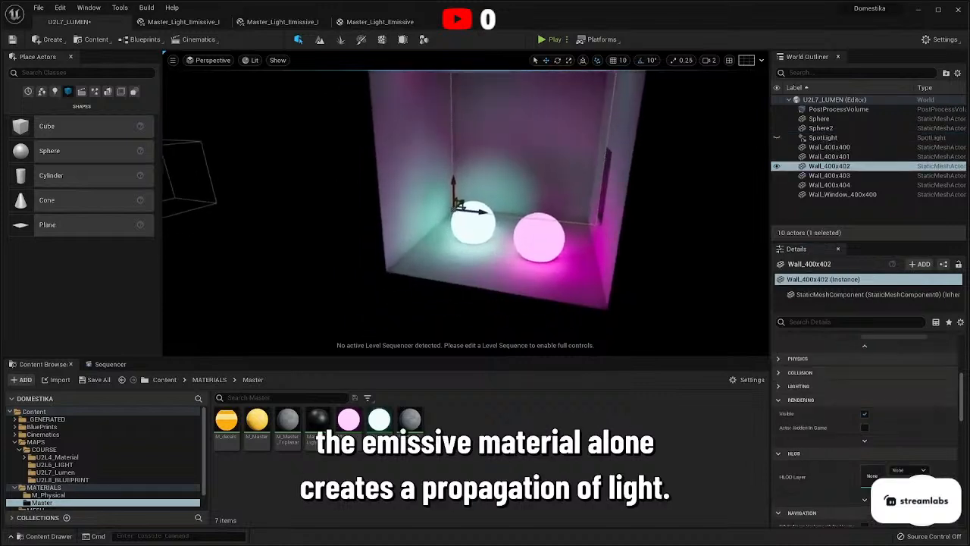
Move the pink sphere to the back of the room near the window wall, and the cyan sphere back toward the opposite corner.
left_click(556, 261)
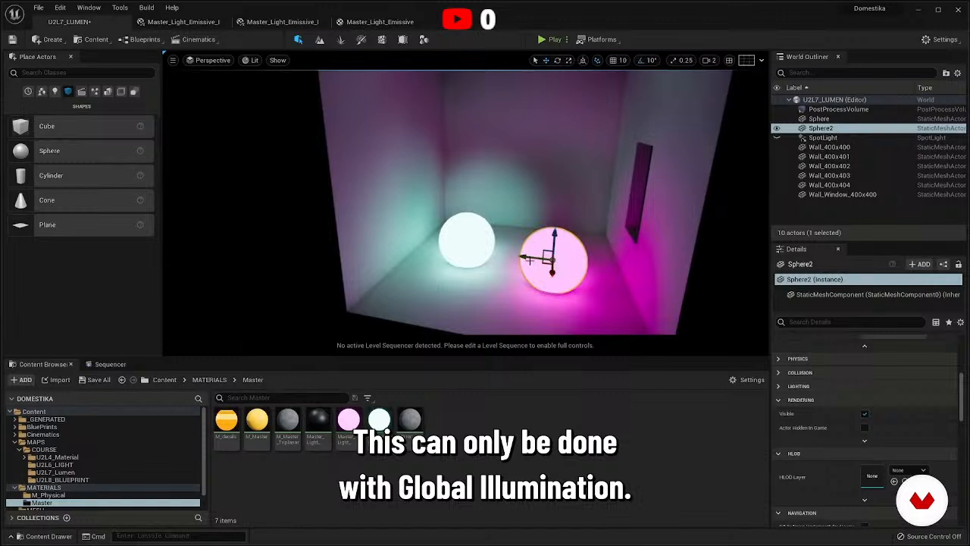
left_click_drag(528, 260, 582, 241)
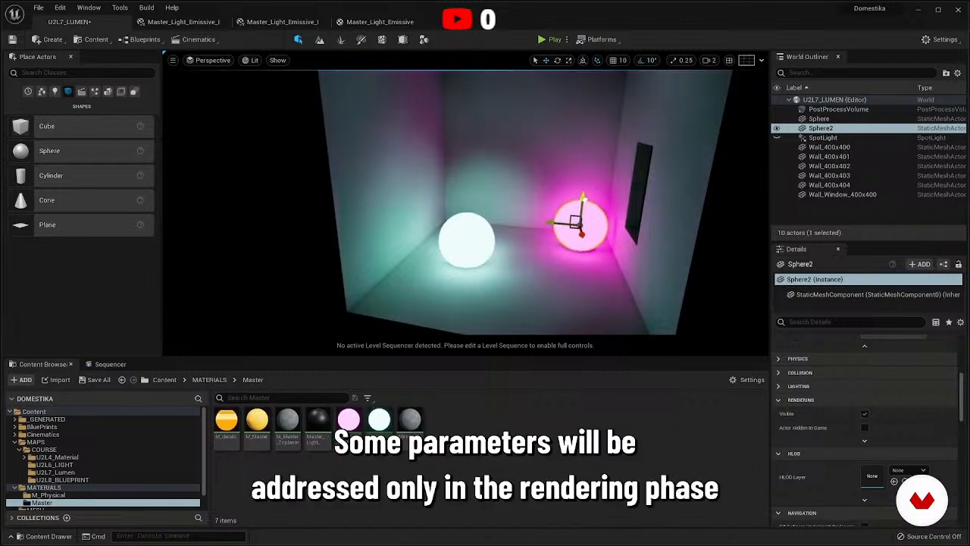
left_click(468, 241)
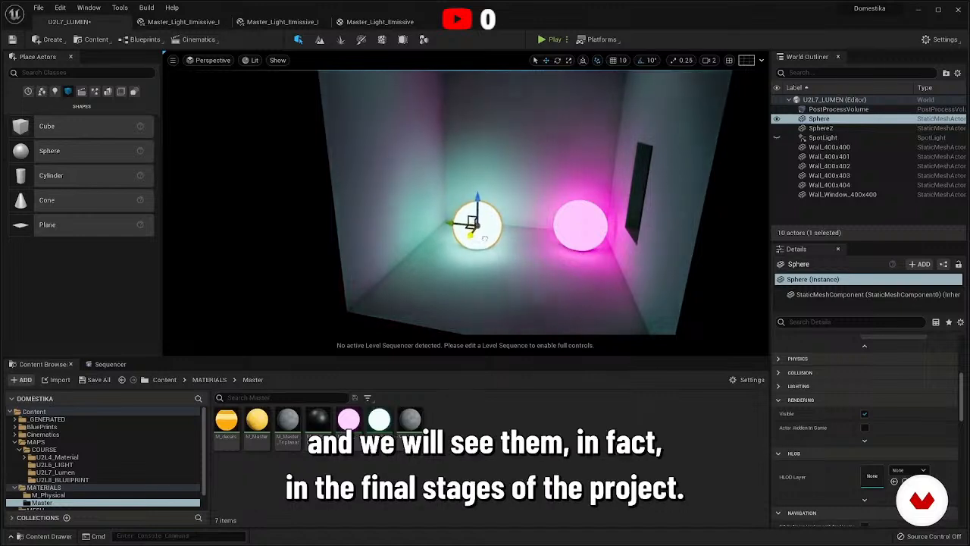
left_click_drag(452, 224, 456, 191)
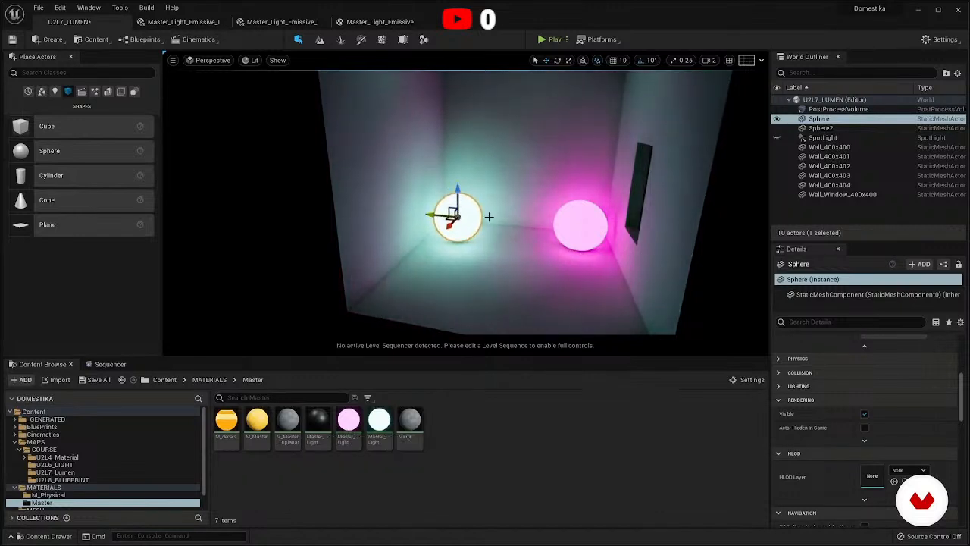